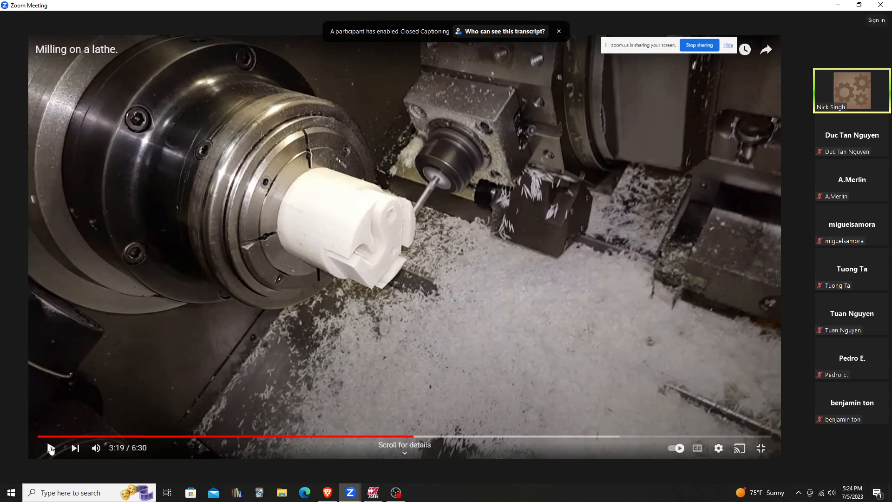
# Play the "Milling on a lathe" video in full screen, skipping forward in stages to about 5:28, and pause it at 6:27
pyautogui.click(50, 447)
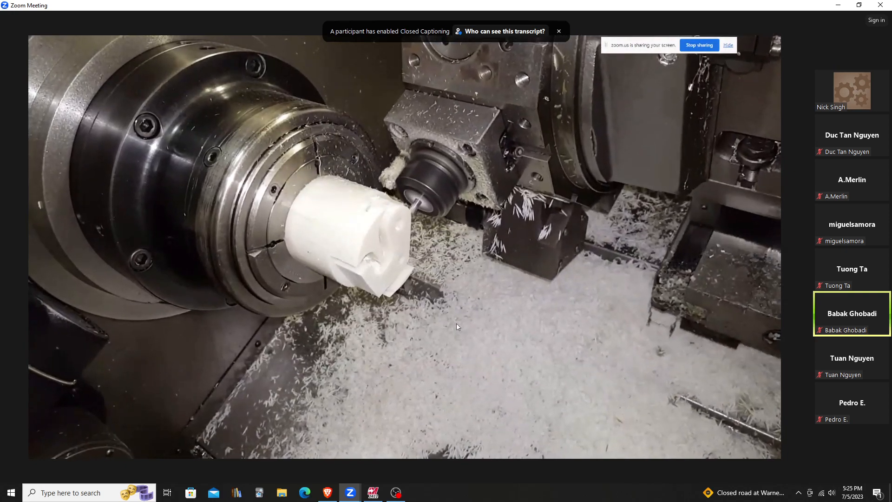
pyautogui.moveTo(423, 366)
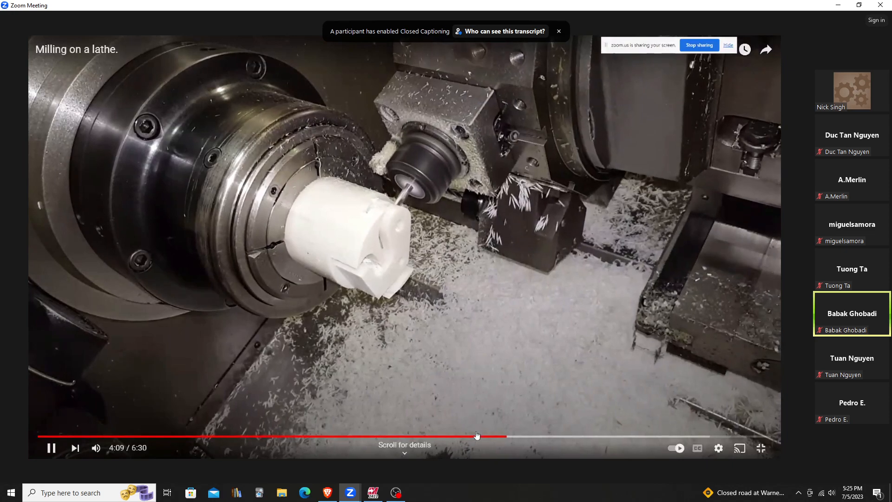
pyautogui.click(539, 437)
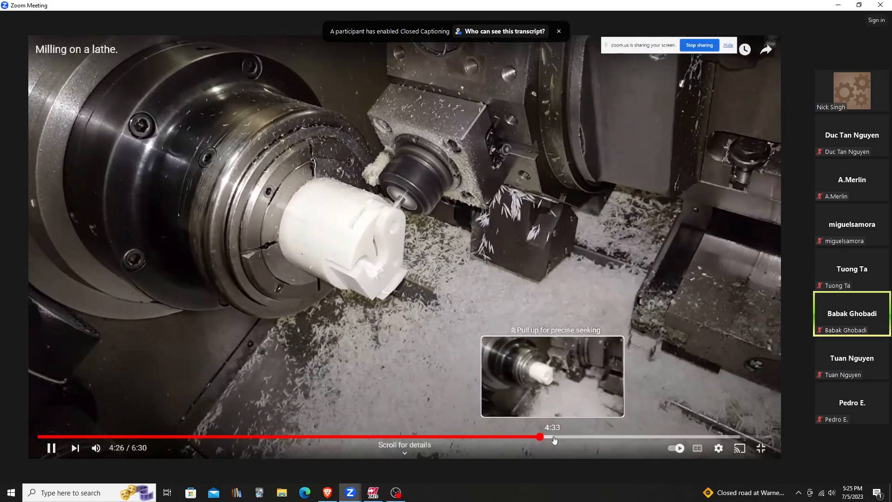
pyautogui.click(562, 438)
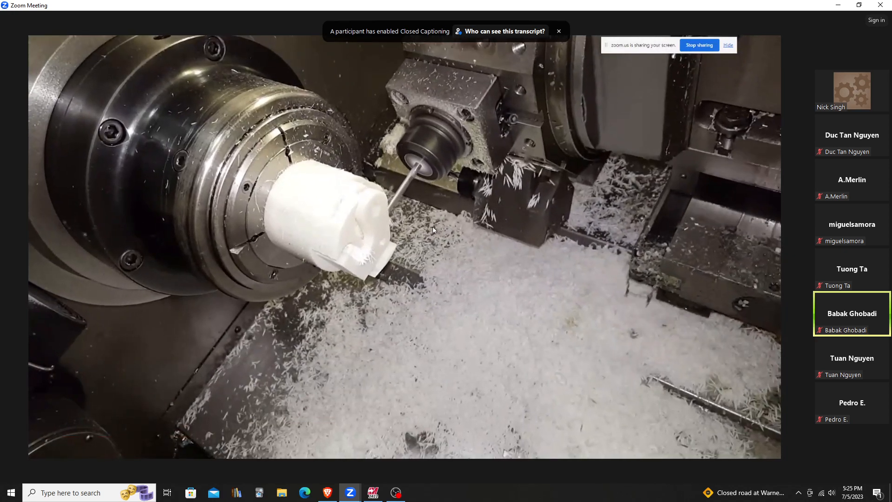
pyautogui.click(608, 435)
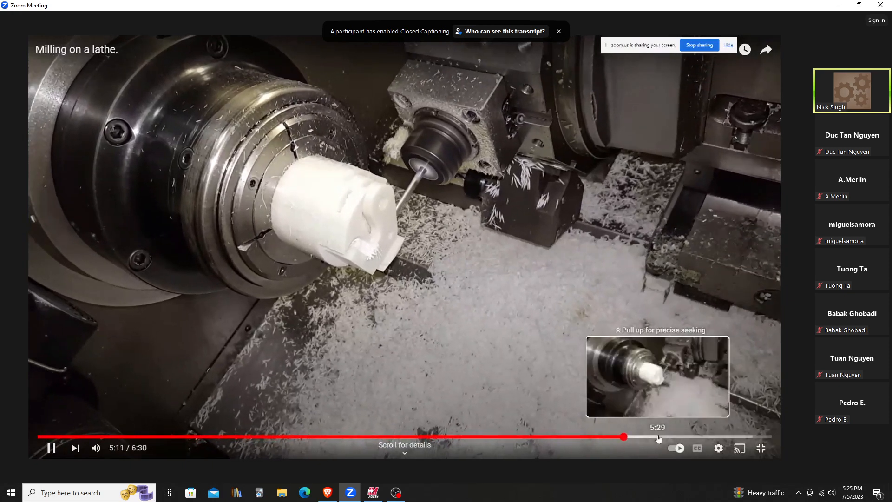
pyautogui.click(656, 437)
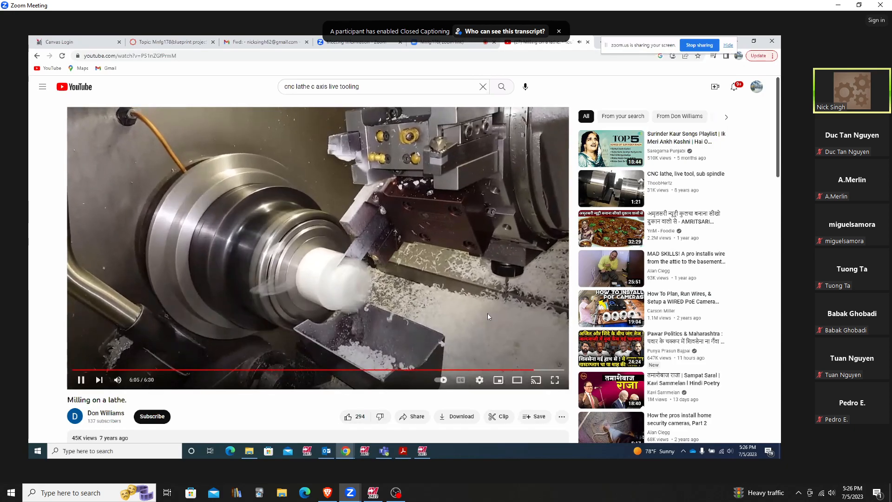
pyautogui.click(555, 379)
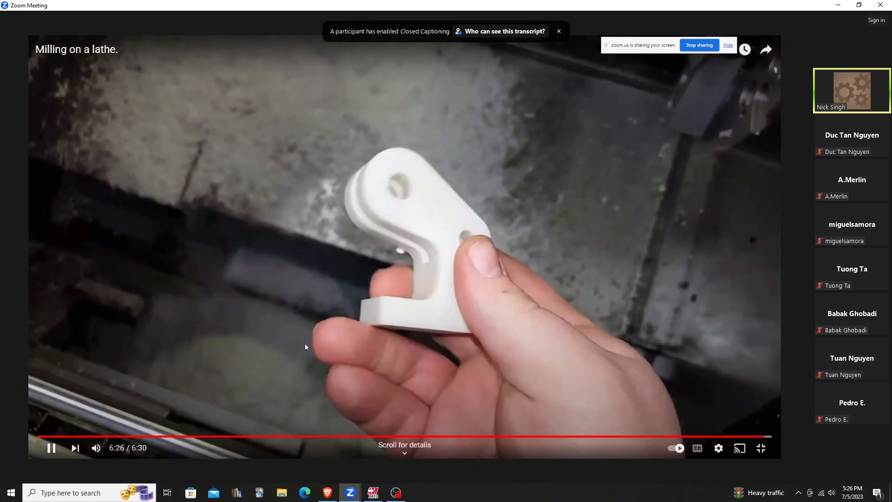
pyautogui.click(51, 449)
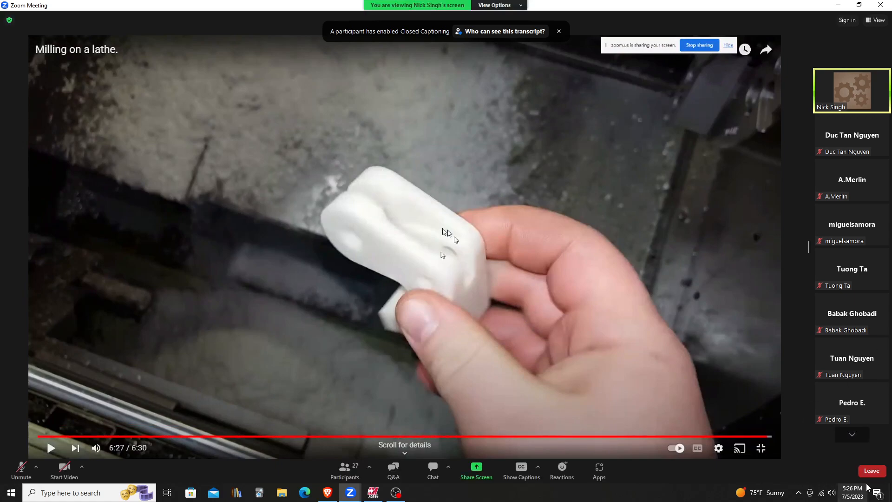
# Look through the meeting's participant list and return towards its beginning
pyautogui.click(852, 439)
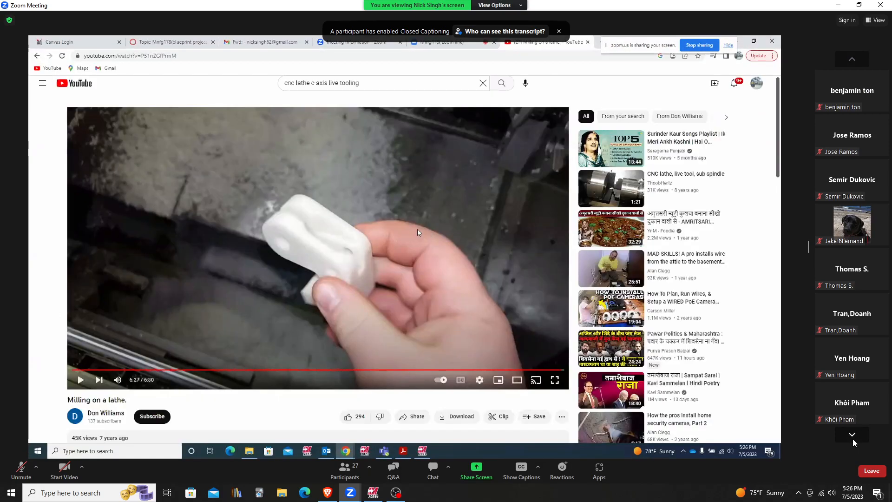
pyautogui.click(852, 439)
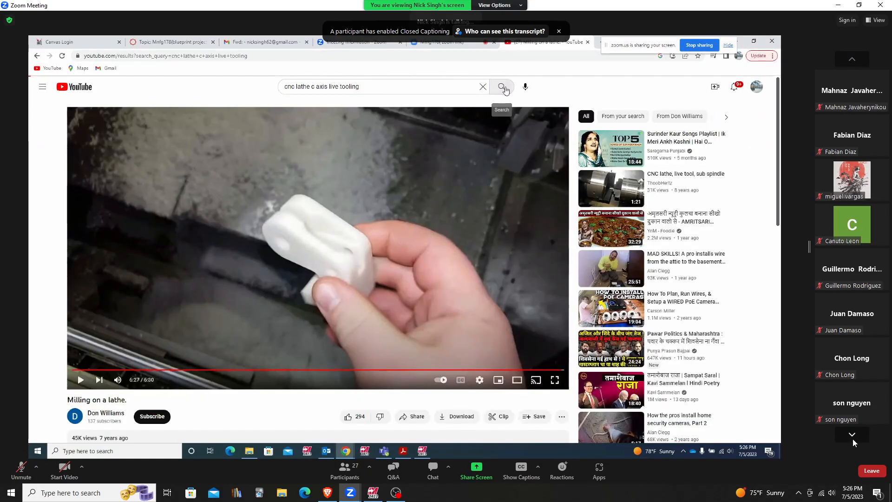
pyautogui.click(852, 439)
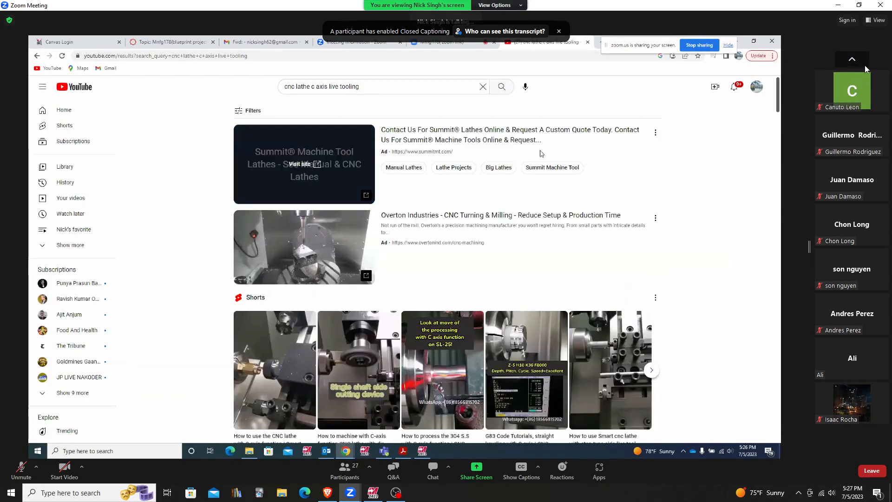
pyautogui.click(854, 59)
pyautogui.click(854, 59)
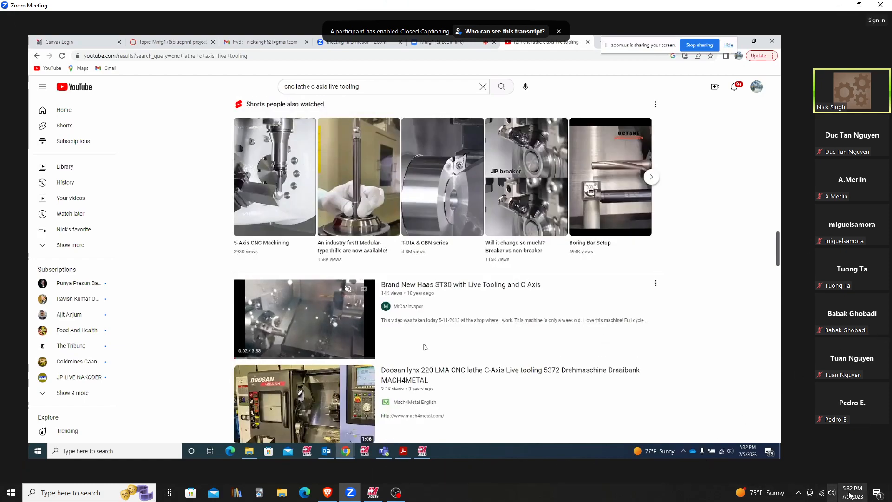
# Lower the computer's speaker volume to 29
pyautogui.click(834, 494)
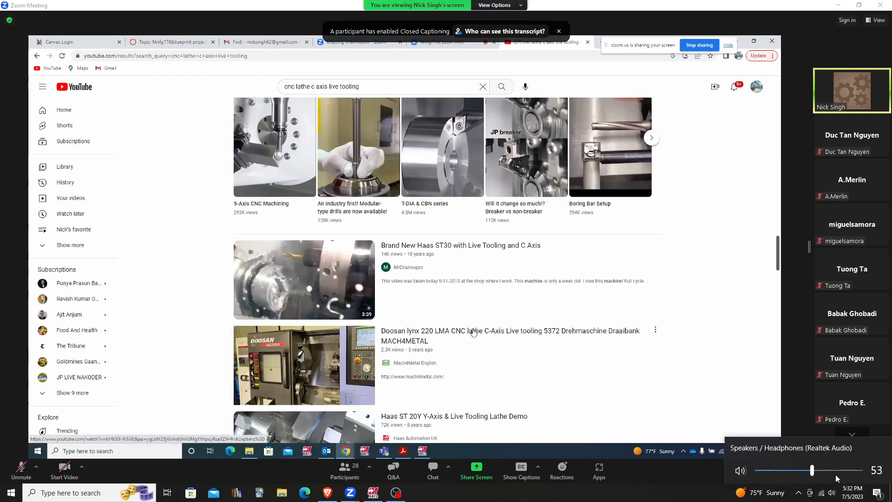
pyautogui.moveTo(812, 471); pyautogui.dragTo(788, 474)
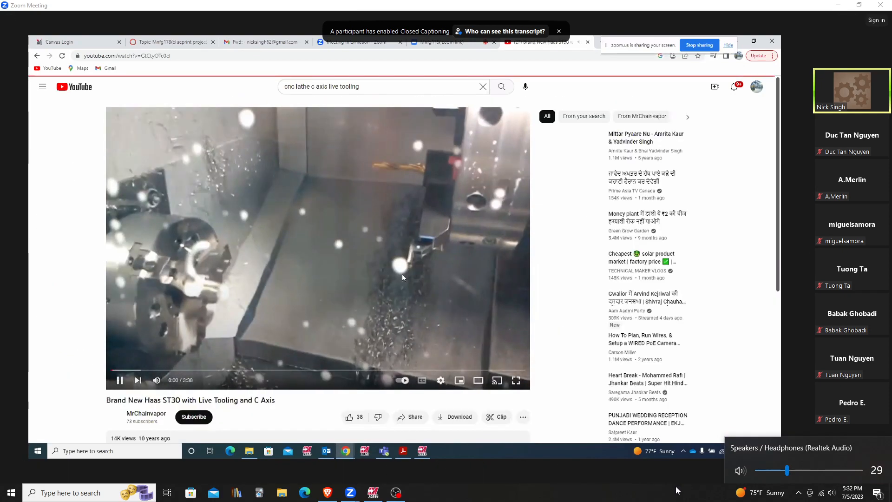
pyautogui.click(677, 490)
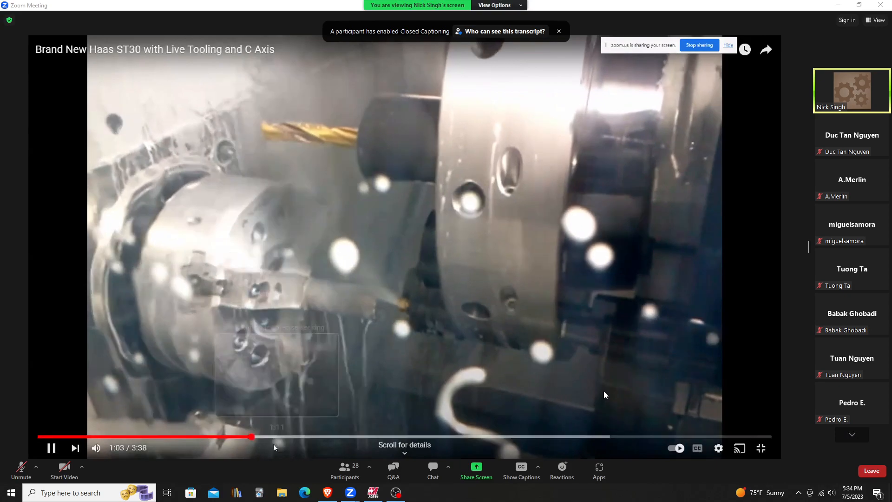
# Set the speaker volume to 38 and show the meeting in full screen
pyautogui.click(831, 492)
pyautogui.click(796, 470)
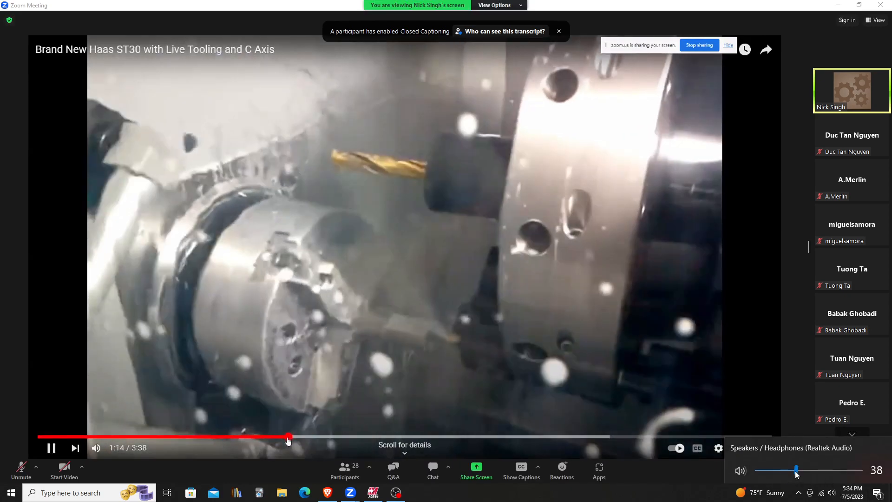
pyautogui.doubleClick(628, 212)
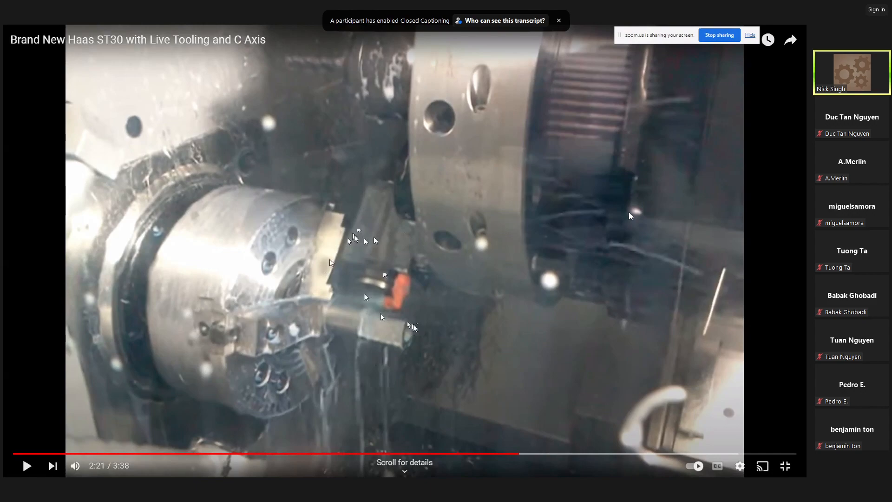
# Watch the Haas ST30 live tooling video up to about 2:45 and close its browser tab
pyautogui.click(25, 466)
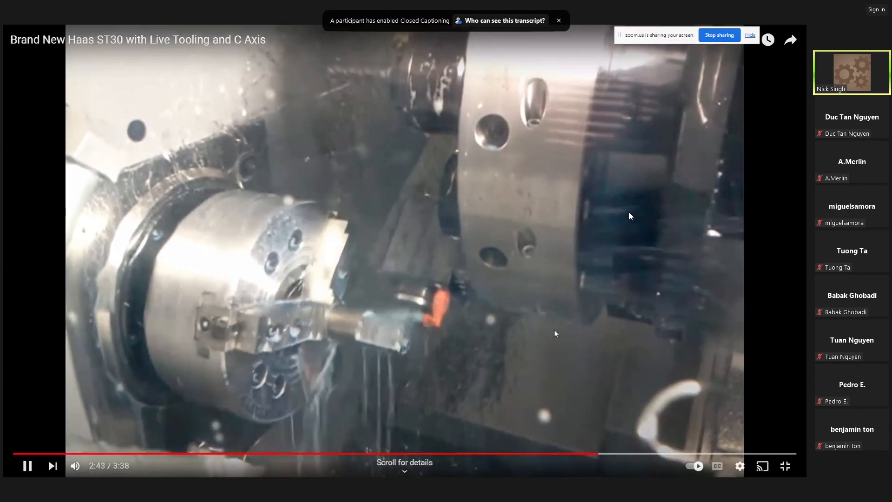
pyautogui.press('Escape')
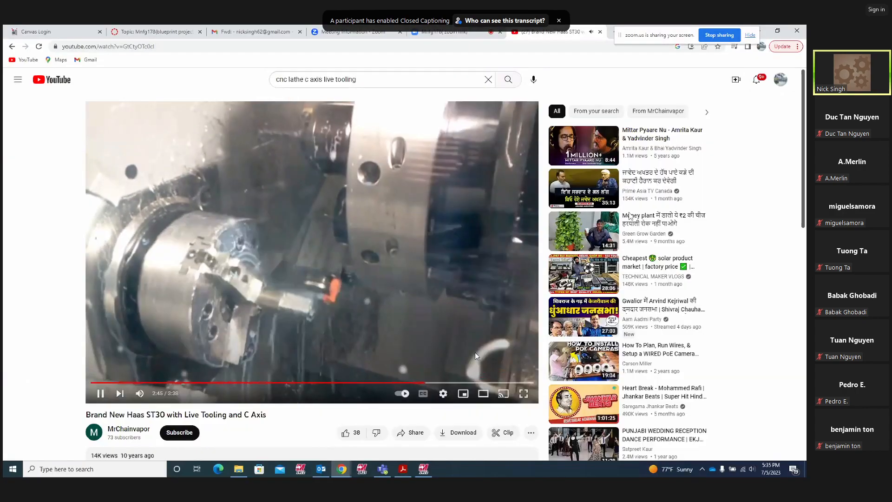
pyautogui.moveTo(658, 33); pyautogui.dragTo(652, 66)
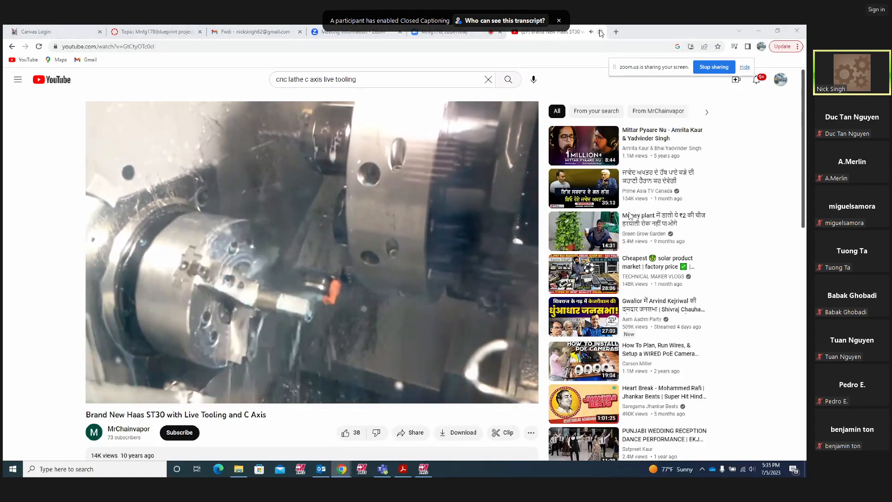
pyautogui.click(601, 32)
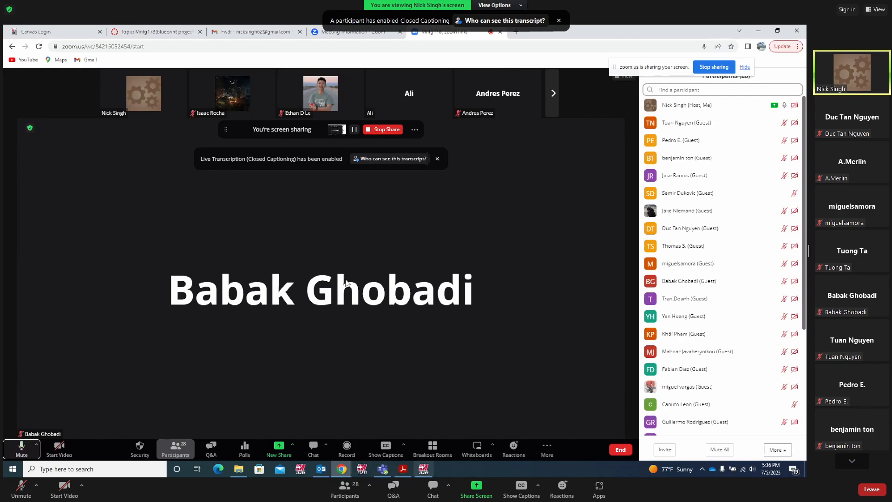
# Switch to Project10.pdf in Acrobat and highlight a dashed horizontal centerline beneath the stepped profile beside the front view
pyautogui.click(402, 471)
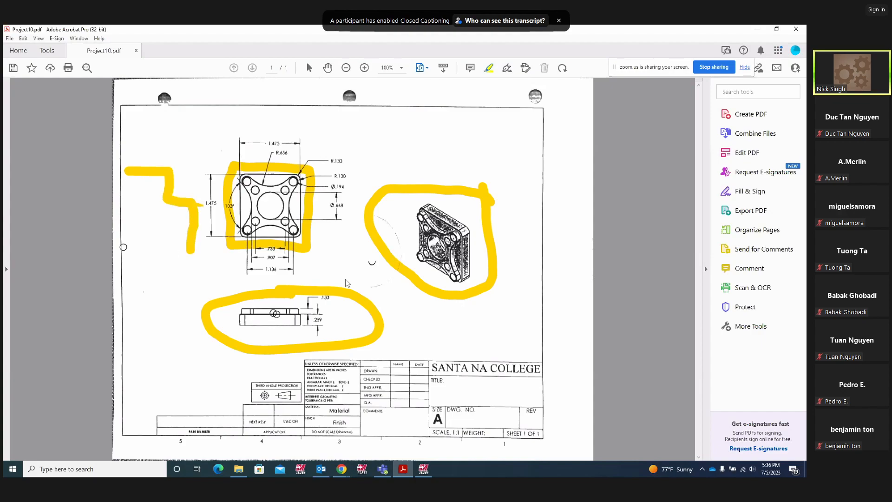
pyautogui.click(193, 249)
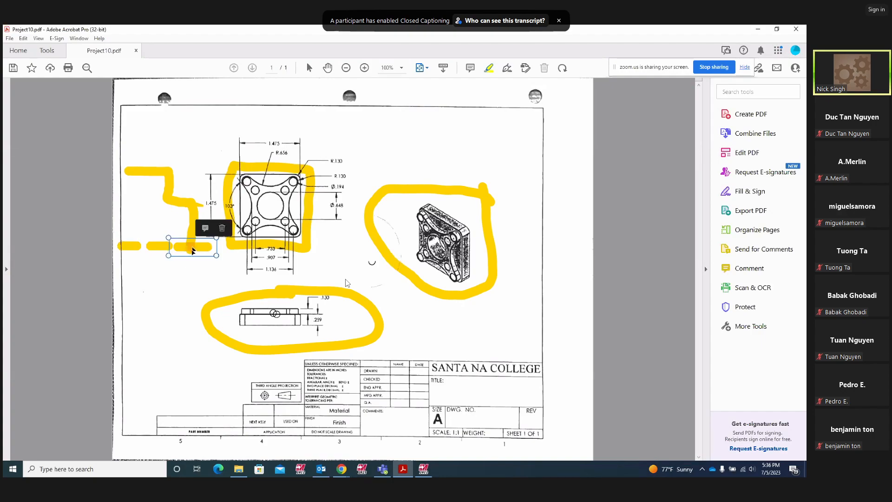
pyautogui.click(189, 263)
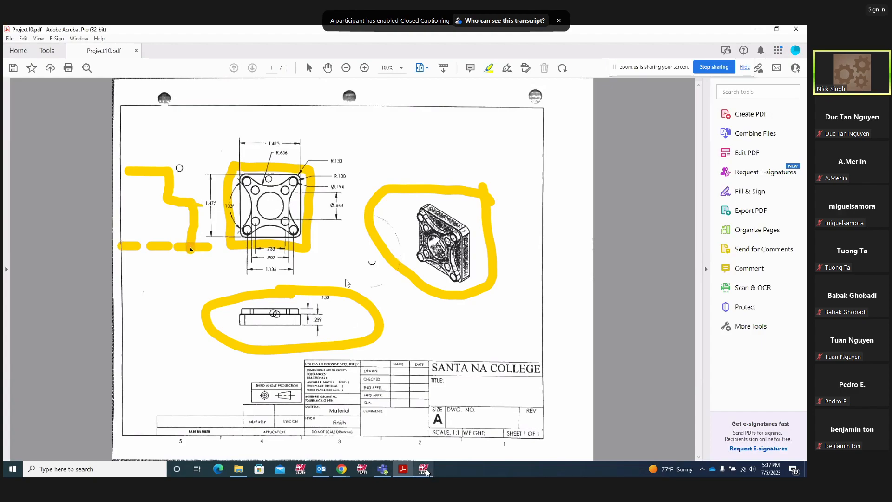
# Switch to the PROJECT12 file in Mastercam Lathe and check the meeting's participant list
pyautogui.moveTo(428, 472)
pyautogui.click(422, 434)
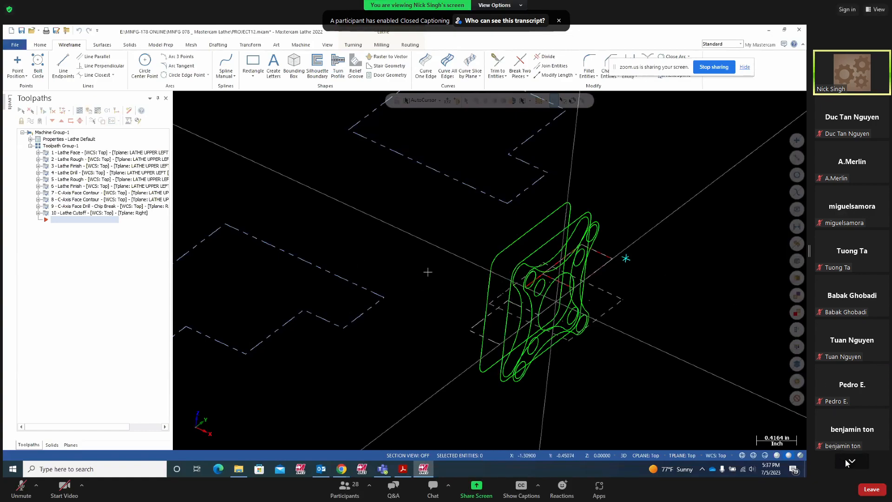
pyautogui.click(847, 461)
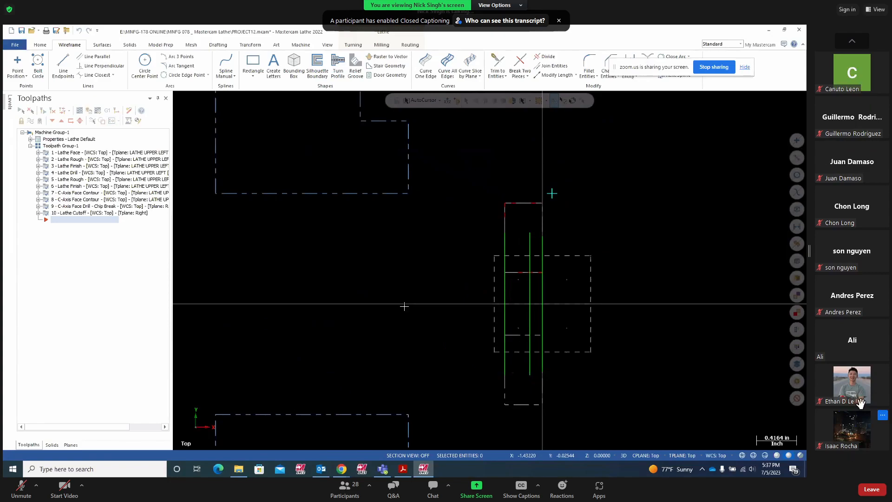
pyautogui.click(841, 41)
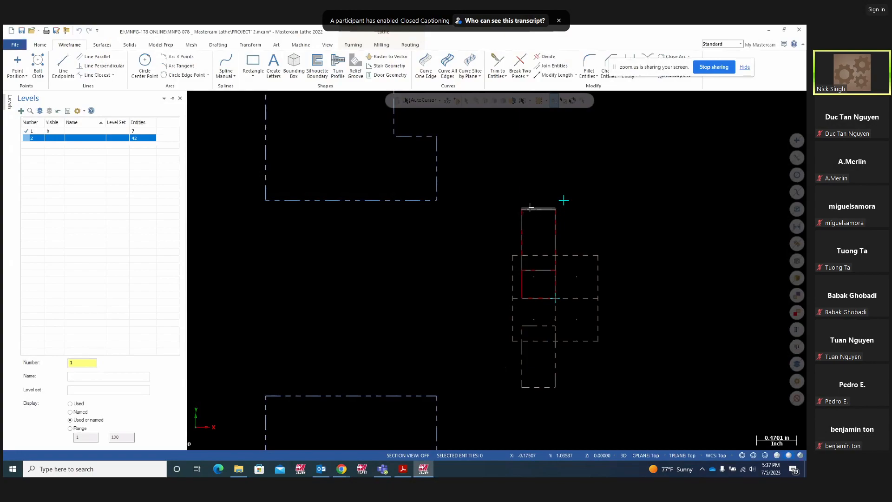
# Switch back to Project10.pdf in Acrobat and draw highlighter circles around the front view and its vertical 1.475 dimension
pyautogui.click(407, 469)
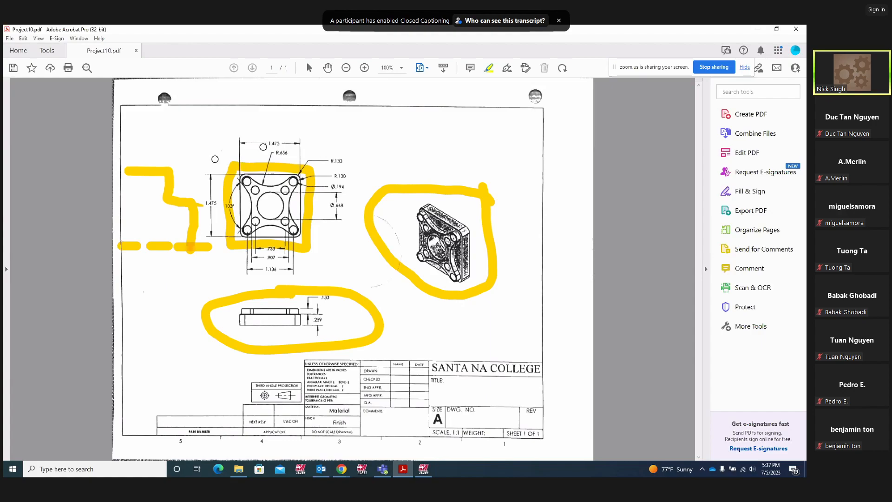
pyautogui.moveTo(197, 190)
pyautogui.mouseDown()
pyautogui.moveTo(224, 214)
pyautogui.moveTo(219, 186)
pyautogui.moveTo(192, 215)
pyautogui.mouseUp()
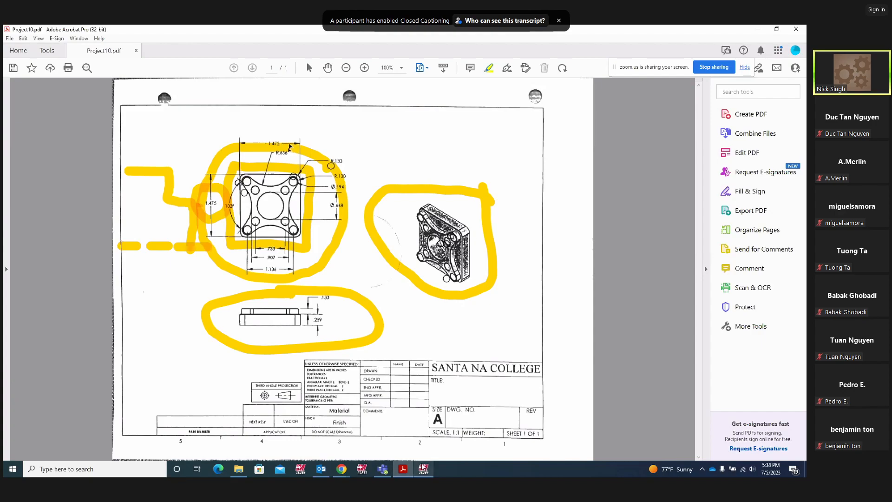
# Switch to the PROJECT12 file in Mastercam Lathe and backplot the Lathe Finish and Lathe Drill operations 3 and 4, adjusting the playback speed
pyautogui.click(423, 468)
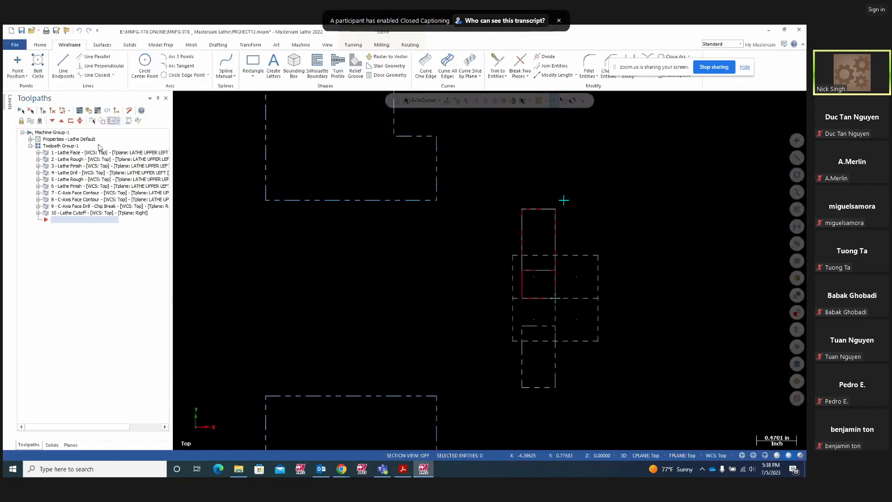
pyautogui.click(46, 154)
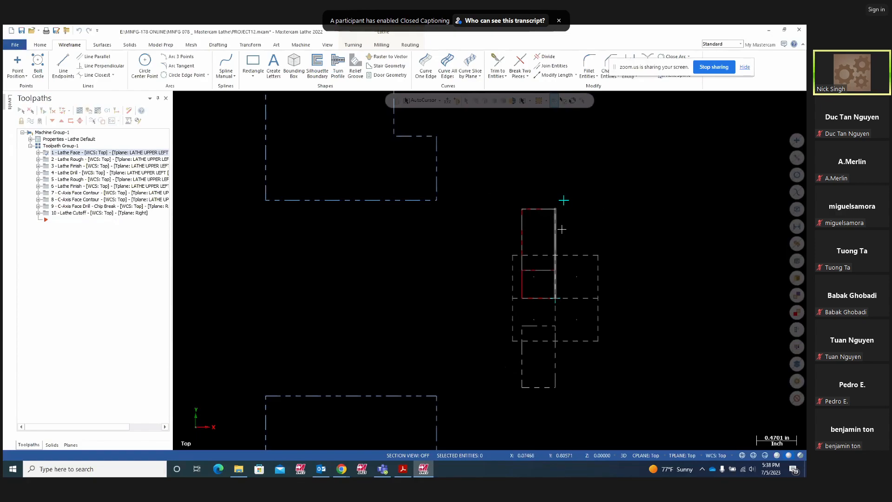
pyautogui.keyDown('ctrl'); pyautogui.click(47, 159); pyautogui.keyUp('ctrl')
pyautogui.keyDown('shift'); pyautogui.click(47, 166); pyautogui.keyUp('shift')
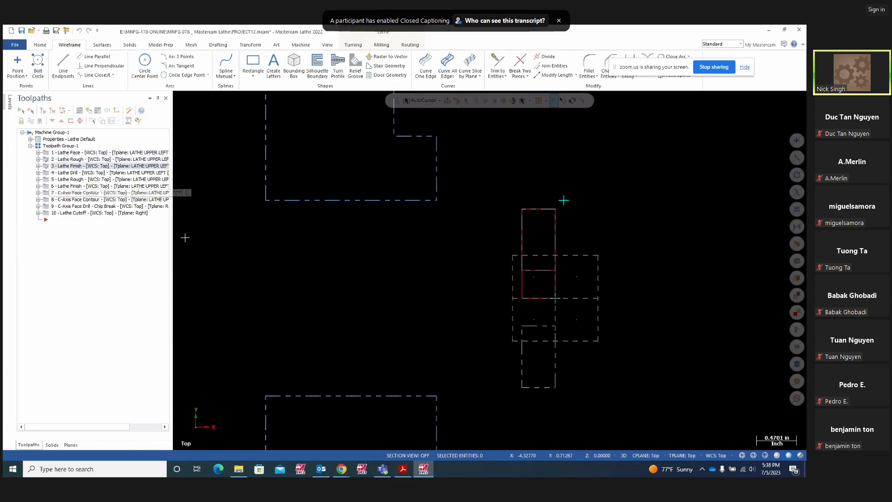
pyautogui.keyDown('shift'); pyautogui.click(47, 174); pyautogui.keyUp('shift')
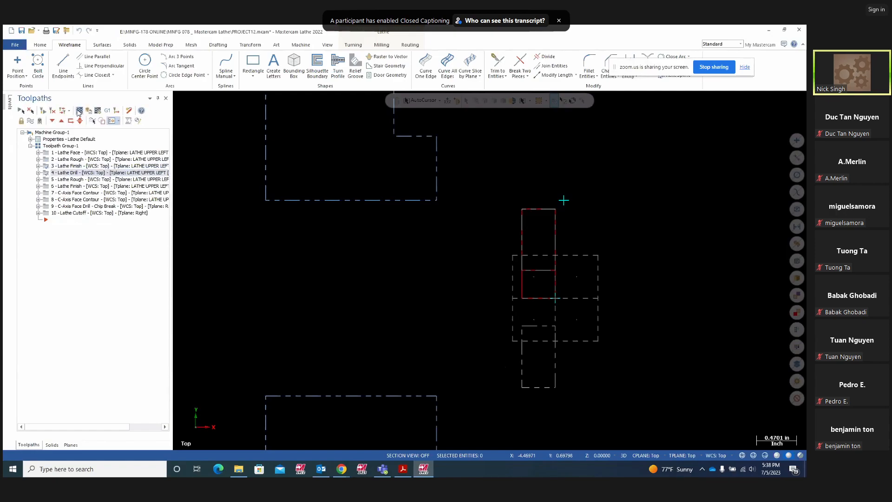
pyautogui.click(79, 111)
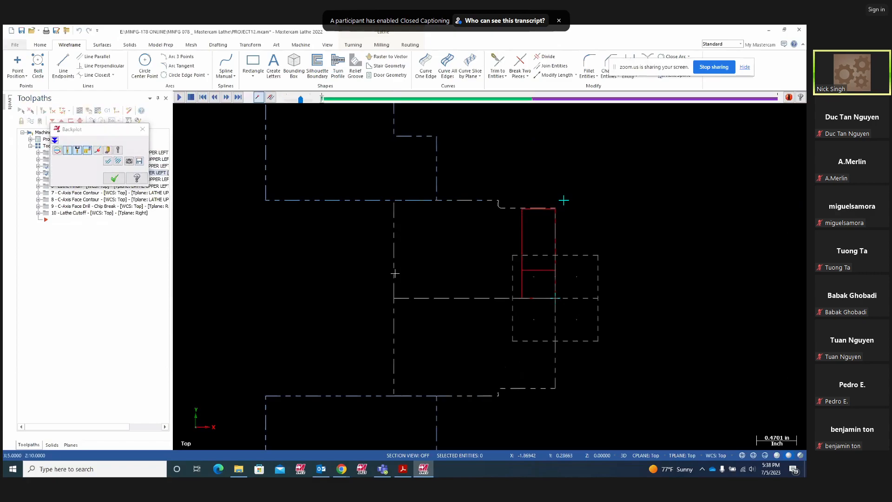
pyautogui.scroll(-1, 388, 271)
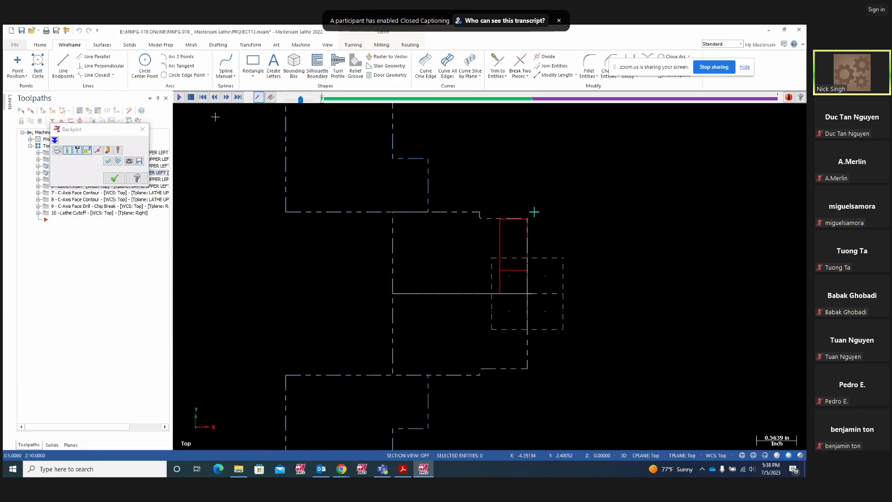
pyautogui.moveTo(301, 102); pyautogui.dragTo(294, 100)
pyautogui.click(179, 96)
pyautogui.scroll(-3, 220, 173)
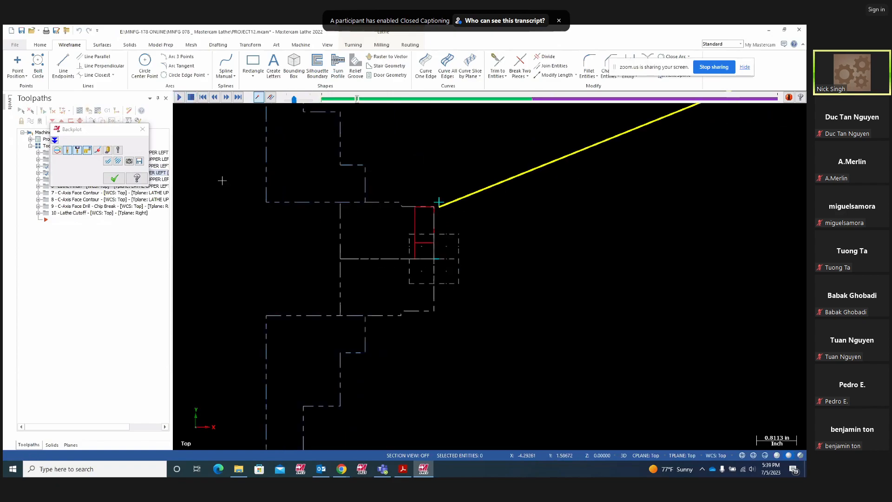
pyautogui.scroll(-2, 279, 142)
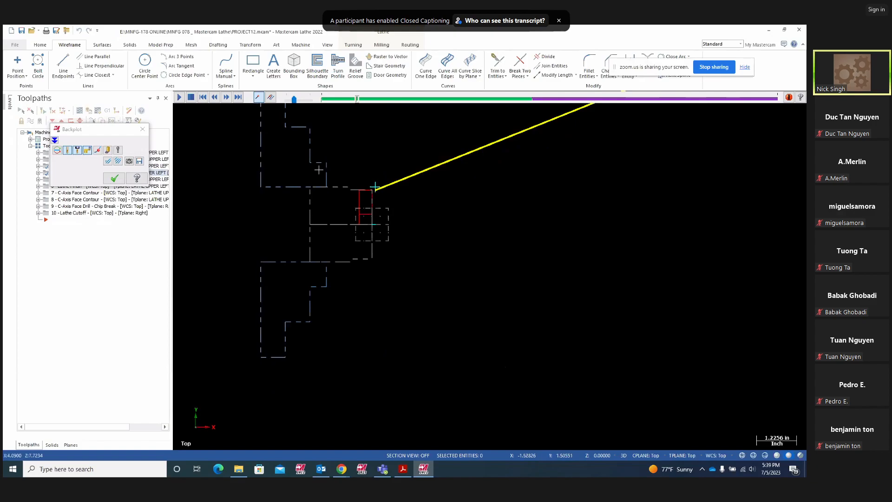
pyautogui.moveTo(293, 100); pyautogui.dragTo(302, 99)
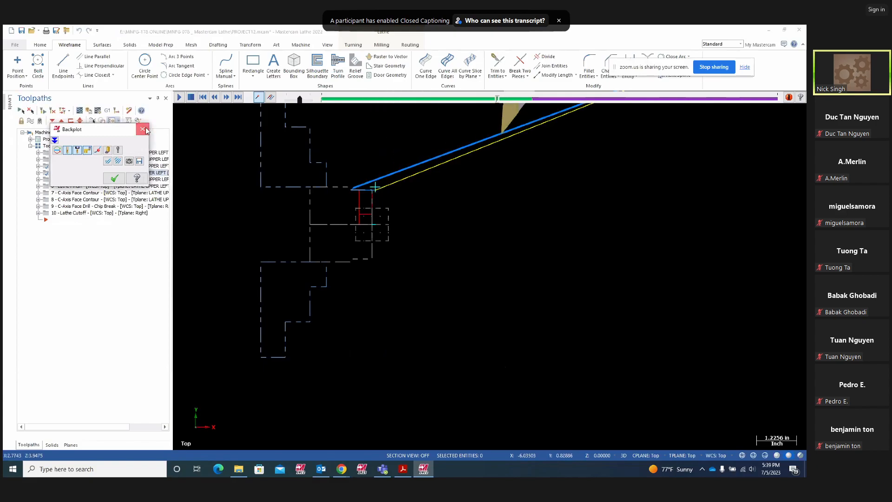
pyautogui.click(143, 130)
# Backplot operations 1 to 4, from Lathe Face through Lathe Drill, speeding up the playback partway, and close the backplot
pyautogui.click(63, 153)
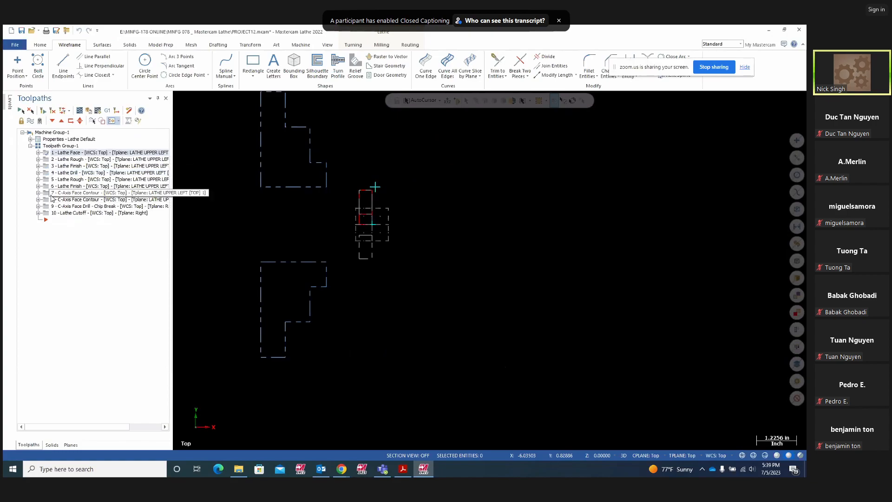
pyautogui.keyDown('shift'); pyautogui.click(45, 172); pyautogui.keyUp('shift')
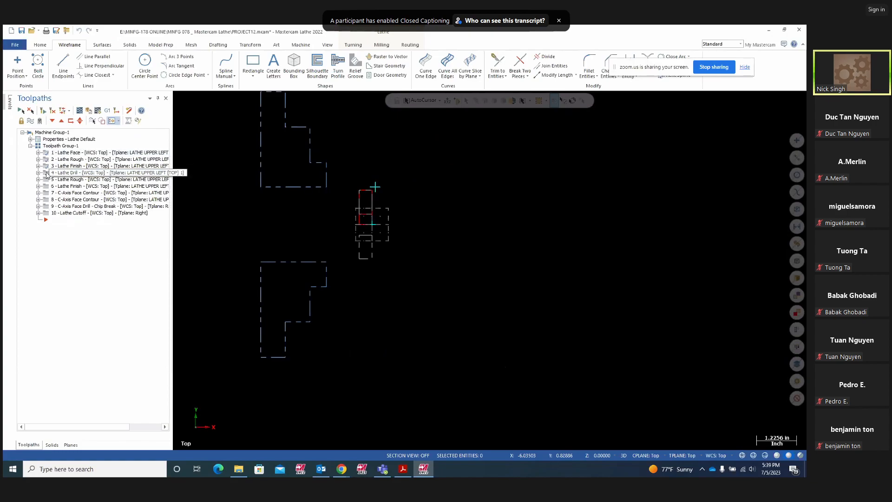
pyautogui.click(79, 111)
pyautogui.scroll(3, 420, 223)
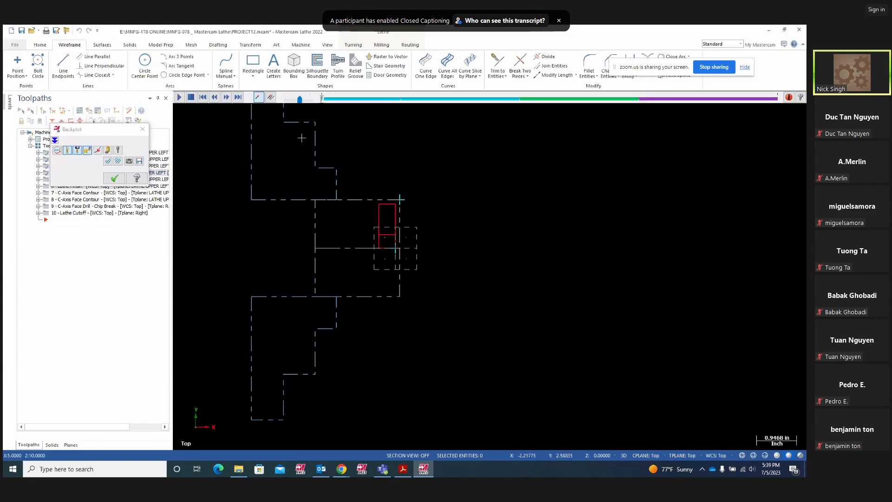
pyautogui.scroll(1, 331, 149)
pyautogui.click(180, 97)
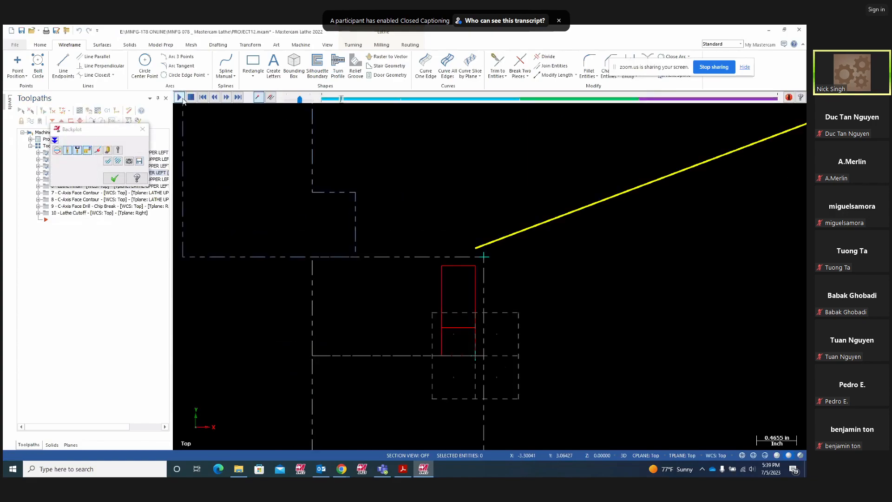
pyautogui.scroll(-1, 305, 186)
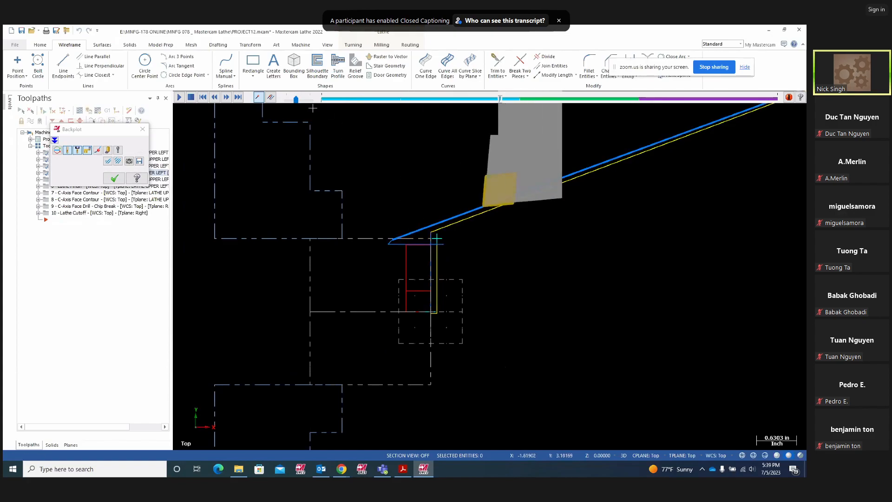
pyautogui.moveTo(296, 100); pyautogui.dragTo(303, 101)
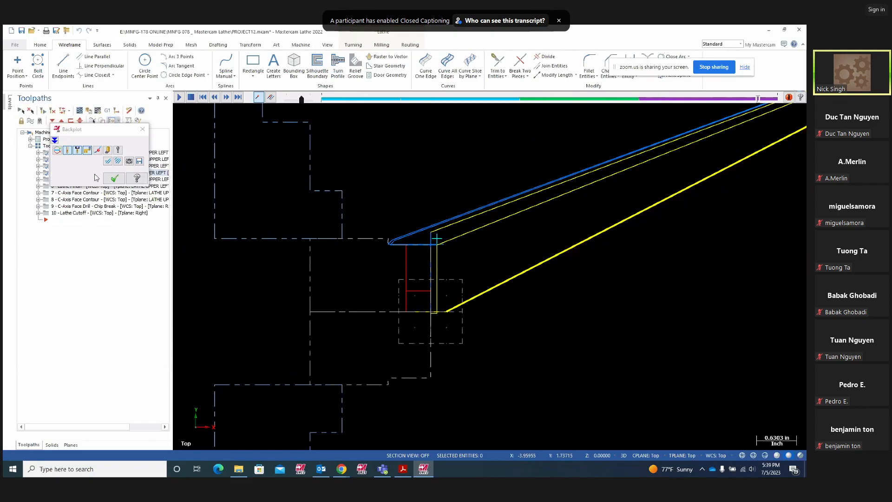
pyautogui.click(113, 179)
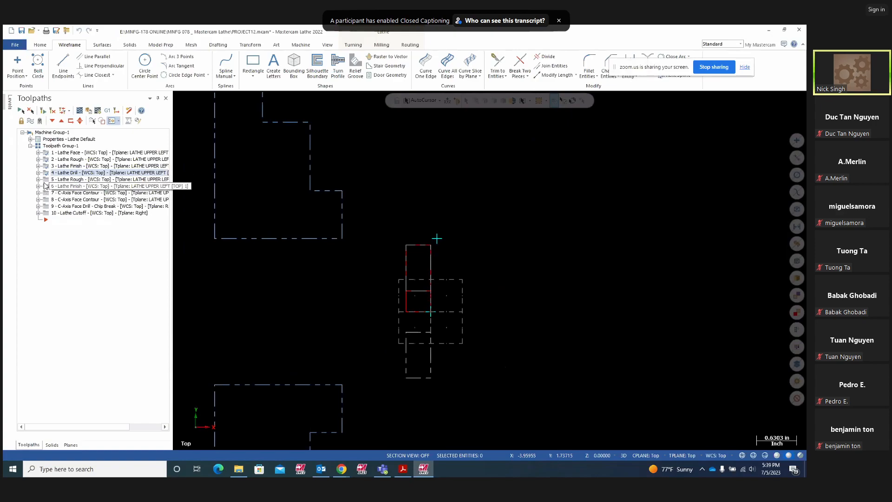
# Backplot operations 1 to 6 through the second Lathe Finish, varying the playback speed for the internal passes, and close the backplot
pyautogui.keyDown('shift'); pyautogui.click(61, 186); pyautogui.keyUp('shift')
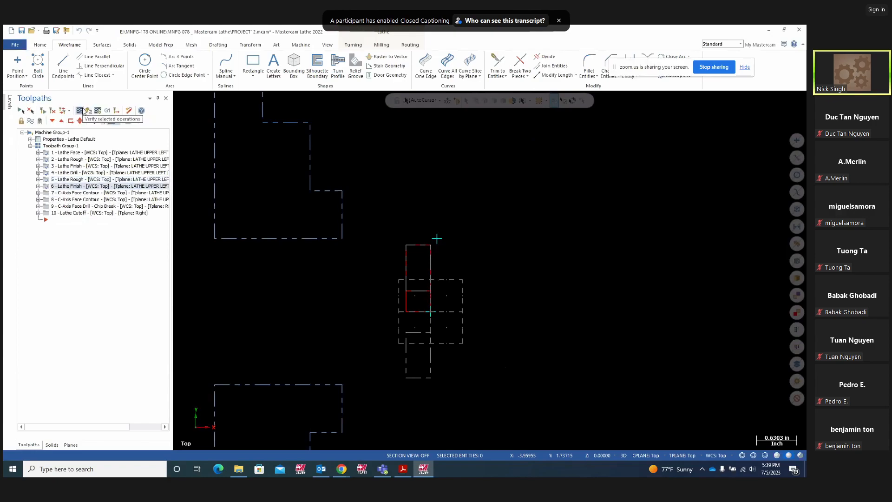
pyautogui.click(81, 110)
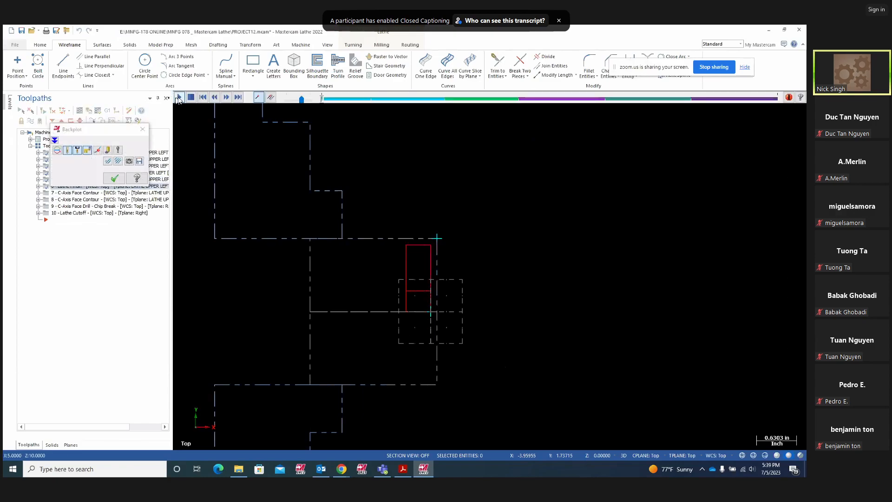
pyautogui.click(178, 98)
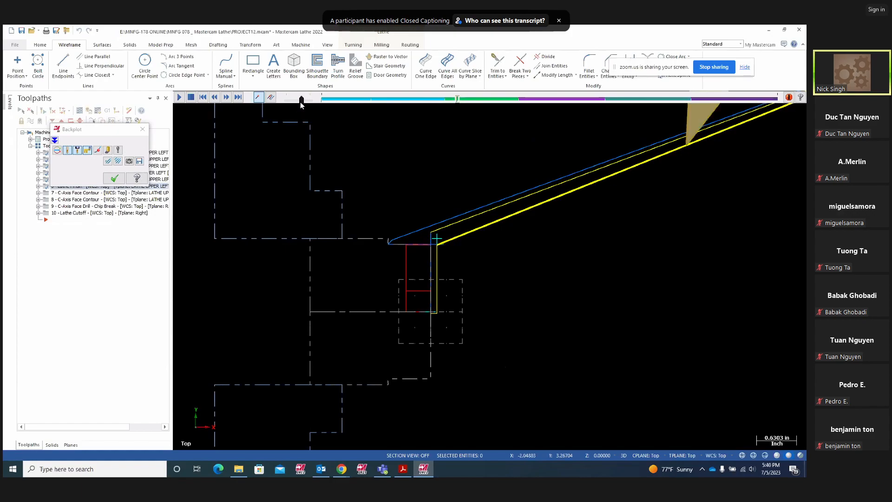
pyautogui.moveTo(302, 99); pyautogui.dragTo(298, 101)
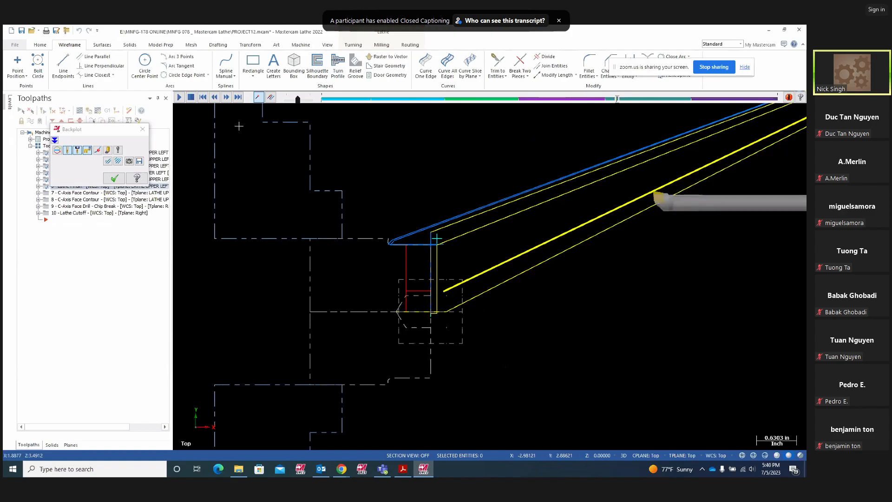
pyautogui.moveTo(300, 102); pyautogui.dragTo(293, 104)
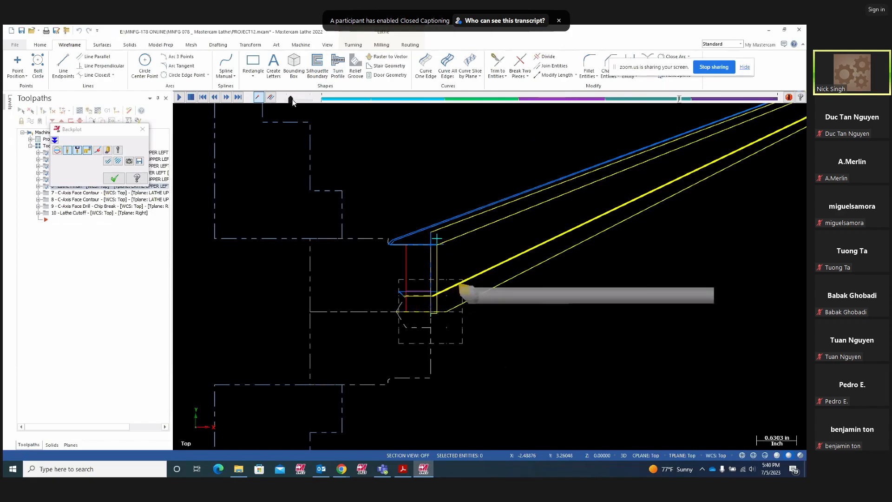
pyautogui.moveTo(290, 101); pyautogui.dragTo(298, 103)
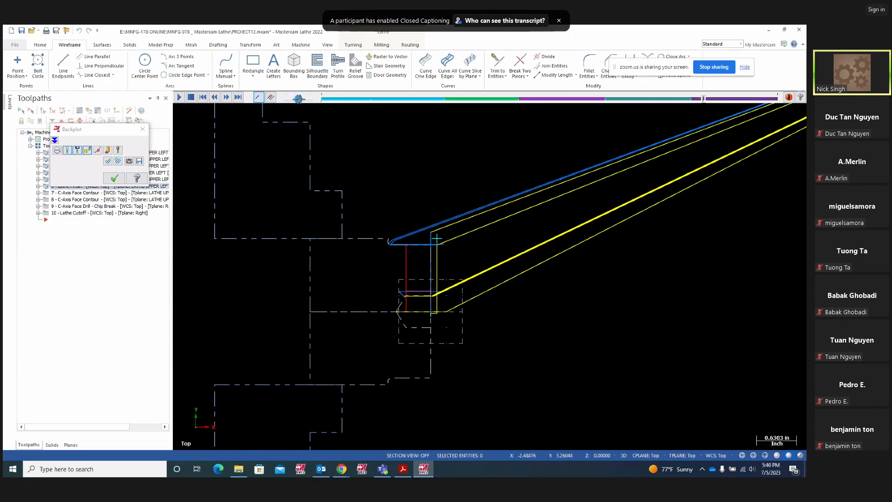
pyautogui.moveTo(298, 99)
pyautogui.mouseDown()
pyautogui.moveTo(286, 100)
pyautogui.moveTo(294, 103)
pyautogui.mouseUp()
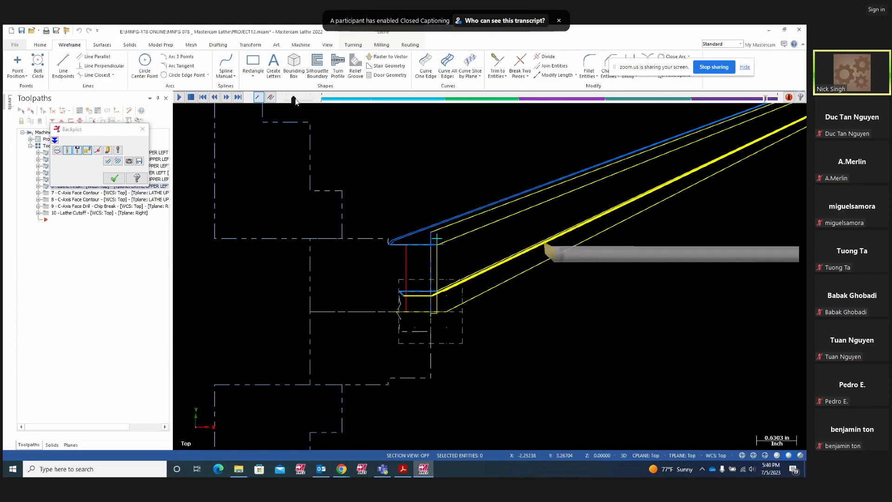
pyautogui.moveTo(295, 101); pyautogui.dragTo(302, 100)
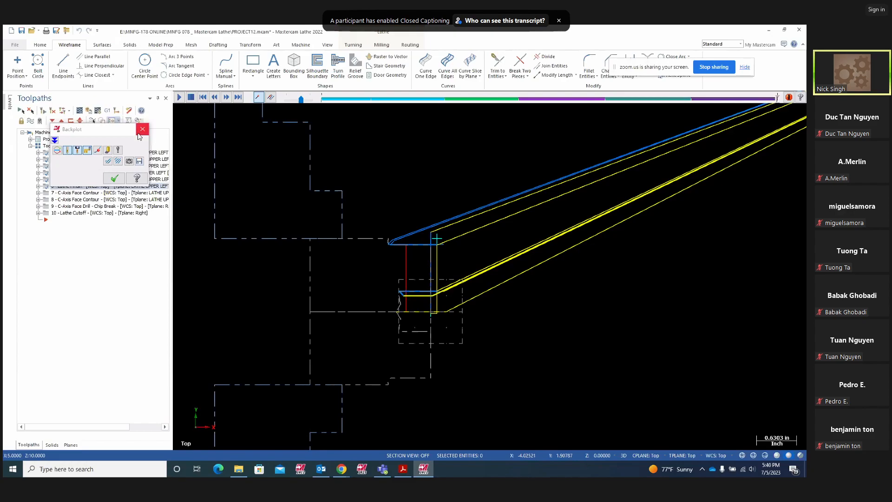
pyautogui.click(142, 129)
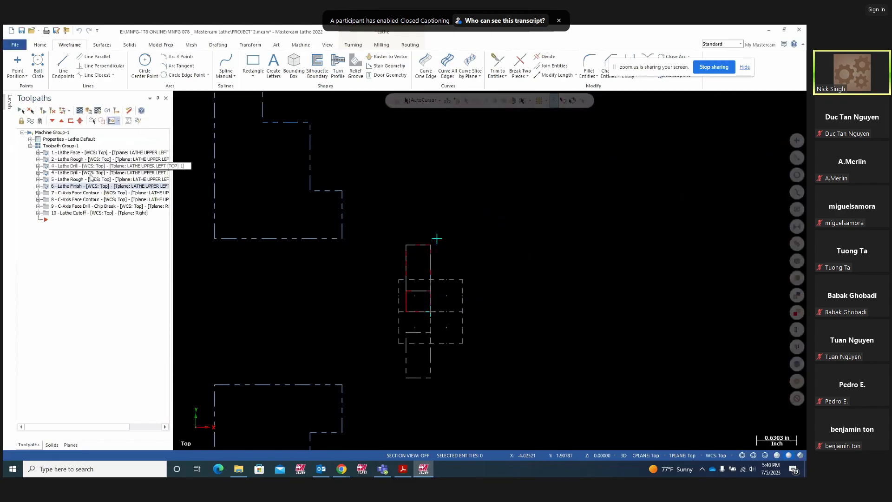
# Start verifying operations 1 to 6 as a solid simulation from an angled view and check the active stop conditions
pyautogui.click(88, 111)
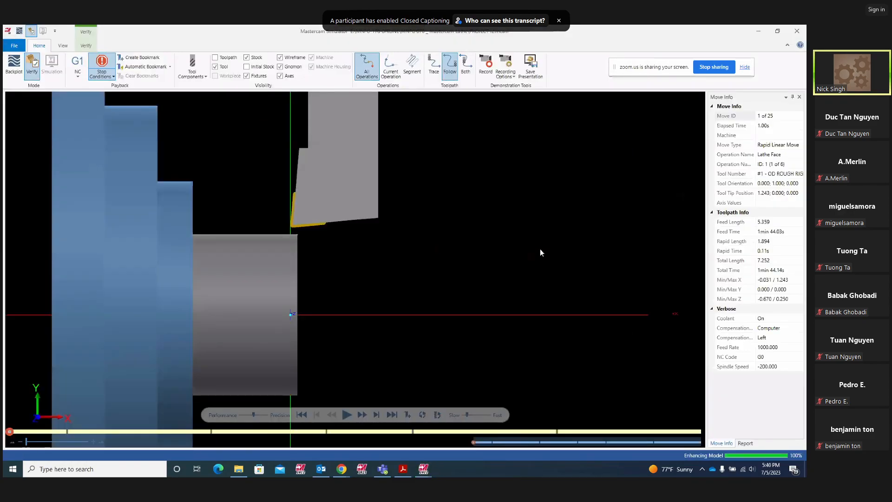
pyautogui.scroll(-4, 518, 211)
pyautogui.moveTo(587, 228)
pyautogui.mouseDown(button='middle')
pyautogui.moveTo(567, 229)
pyautogui.moveTo(578, 235)
pyautogui.mouseUp(button='middle')
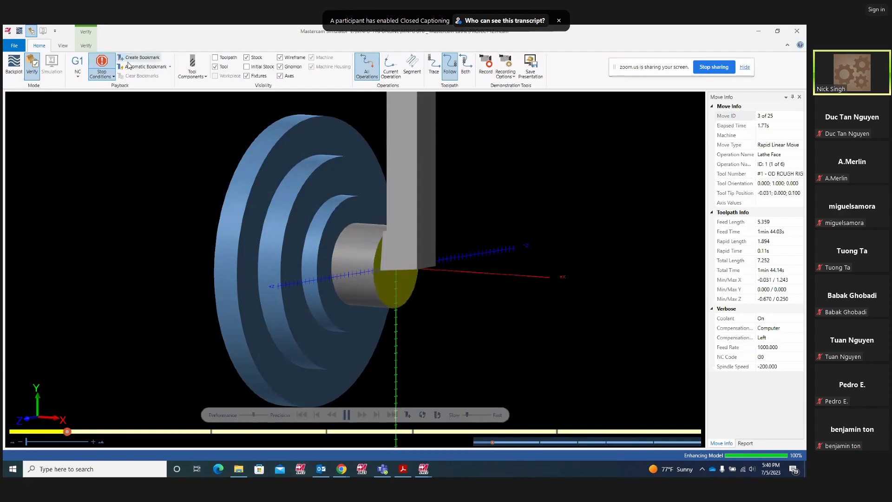
pyautogui.click(114, 77)
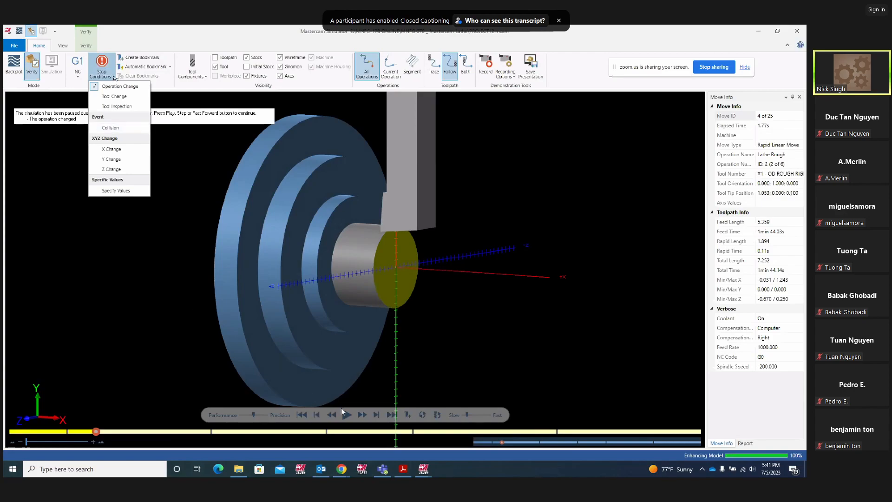
# Resume the simulation after each operation-change stop, from Lathe Rough through the final internal Lathe Finish, and inspect the machined part
pyautogui.click(346, 415)
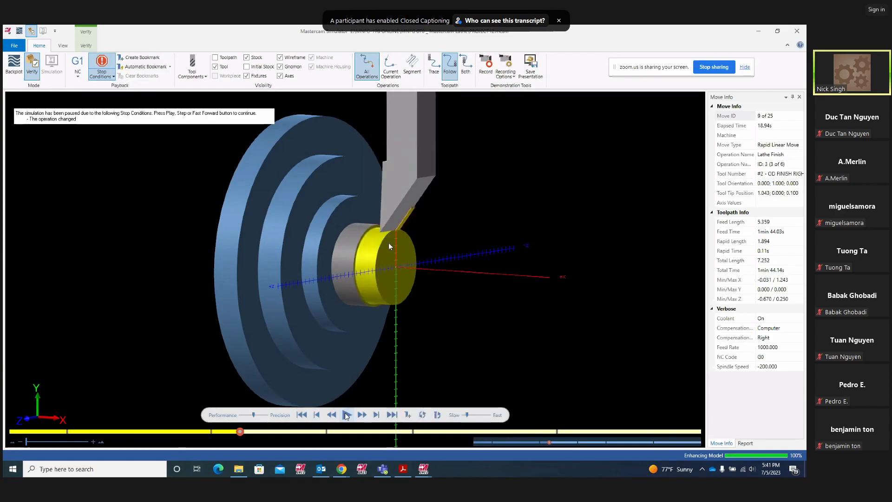
pyautogui.click(346, 415)
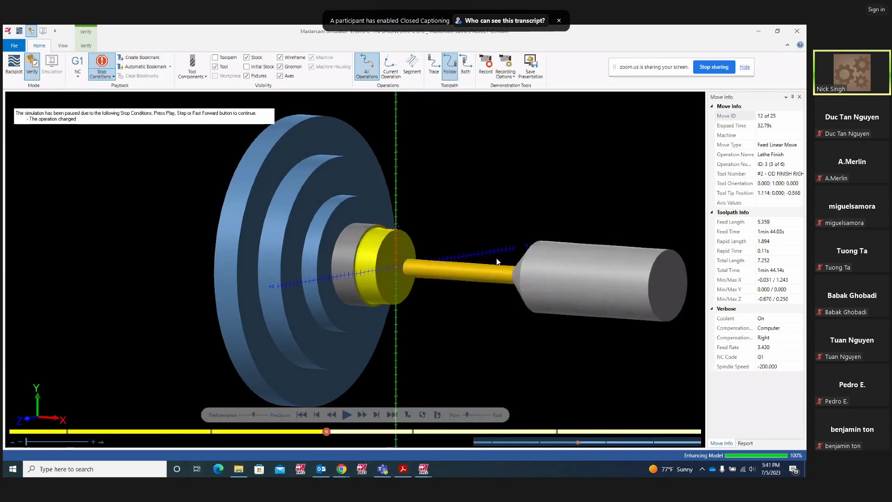
pyautogui.click(347, 415)
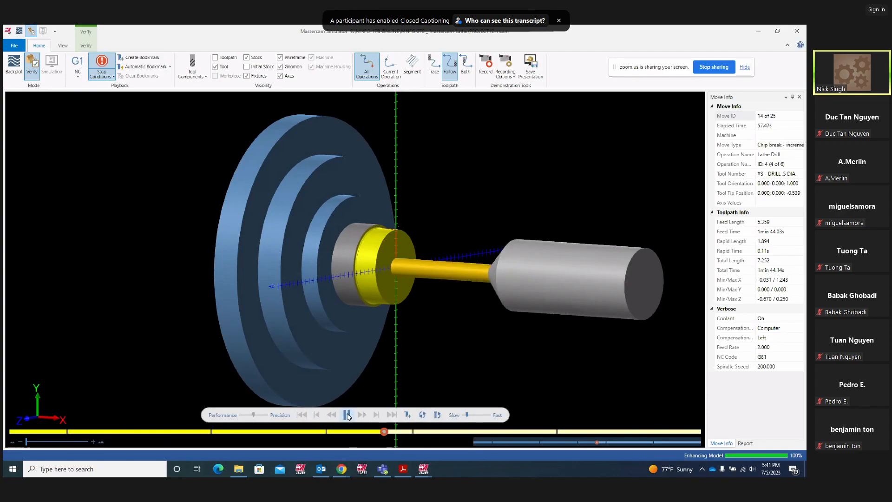
pyautogui.click(347, 415)
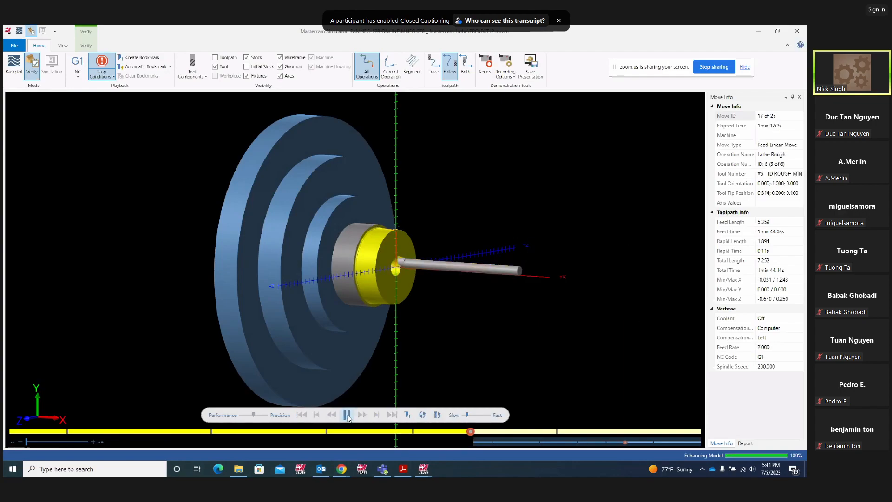
pyautogui.click(347, 415)
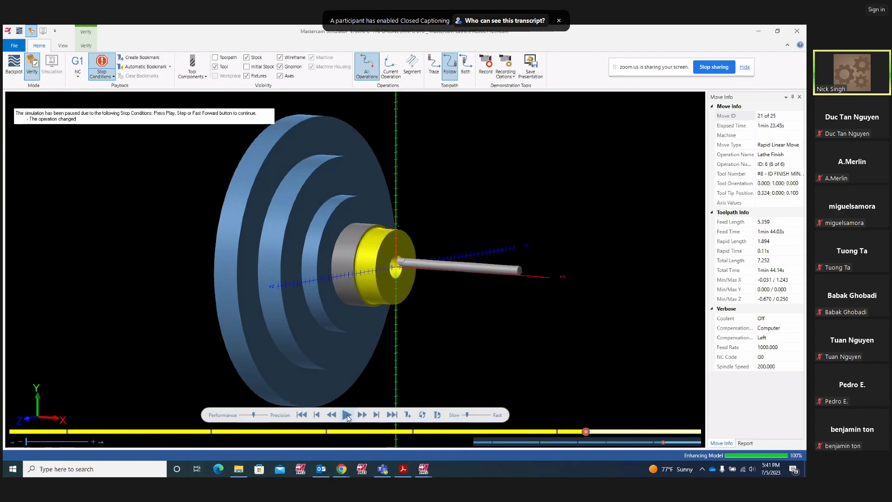
pyautogui.click(347, 416)
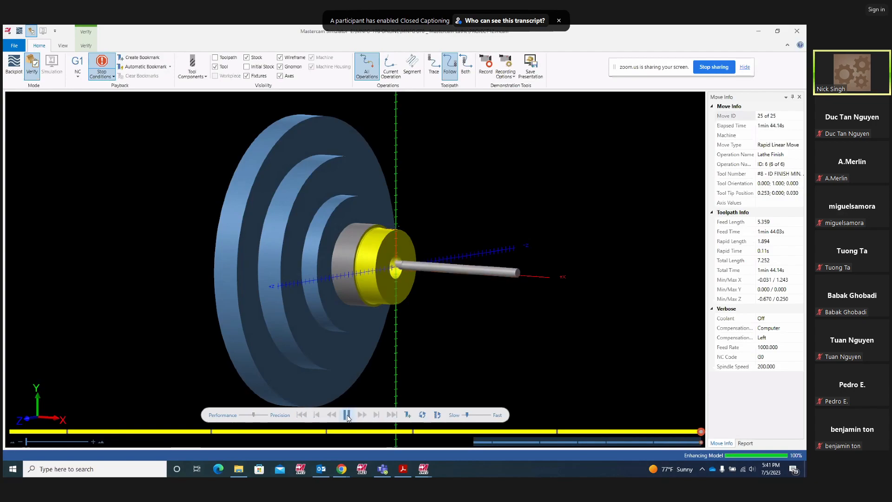
pyautogui.scroll(3, 409, 296)
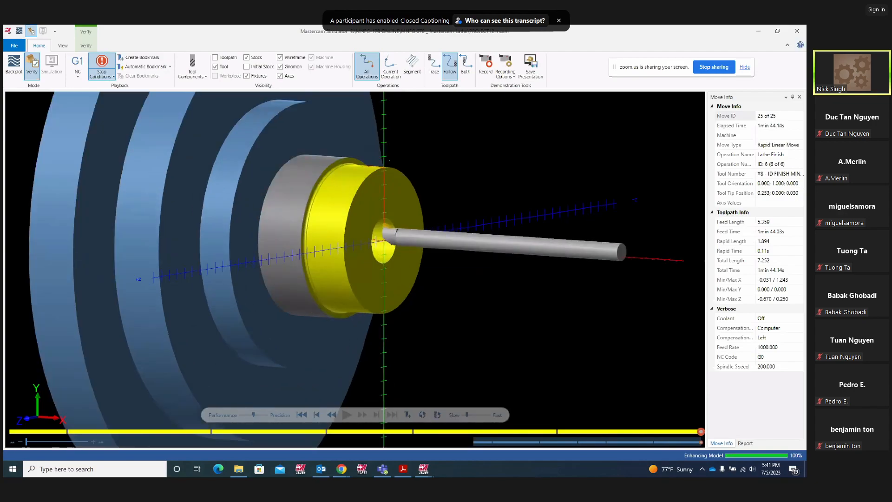
# Compare the simulated part with the Project10 drawing in Acrobat, close the simulator and return to Mastercam Lathe
pyautogui.click(403, 469)
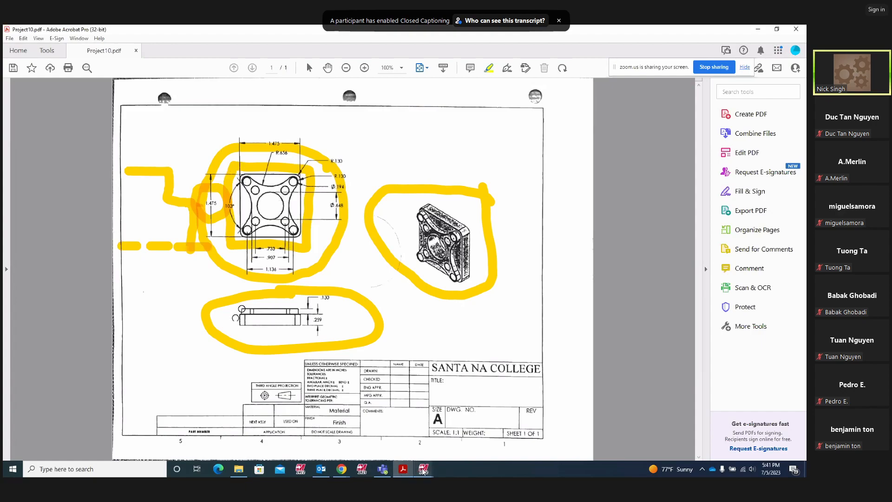
pyautogui.moveTo(424, 471)
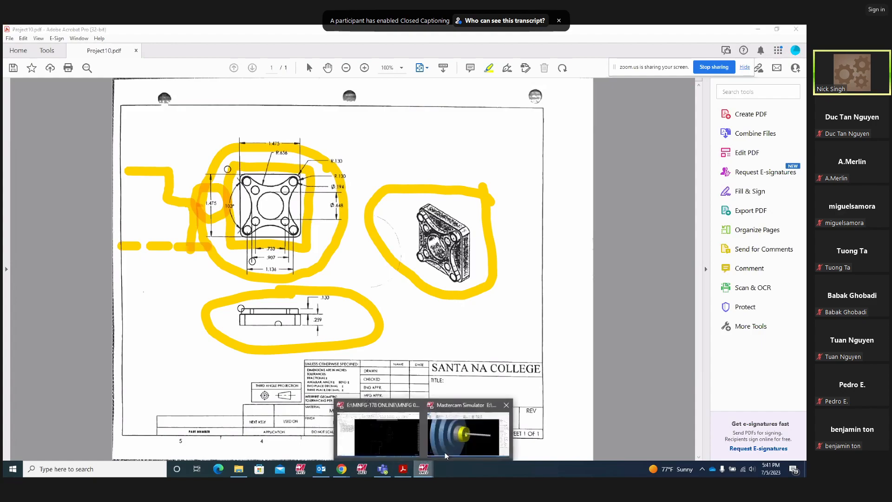
pyautogui.click(457, 440)
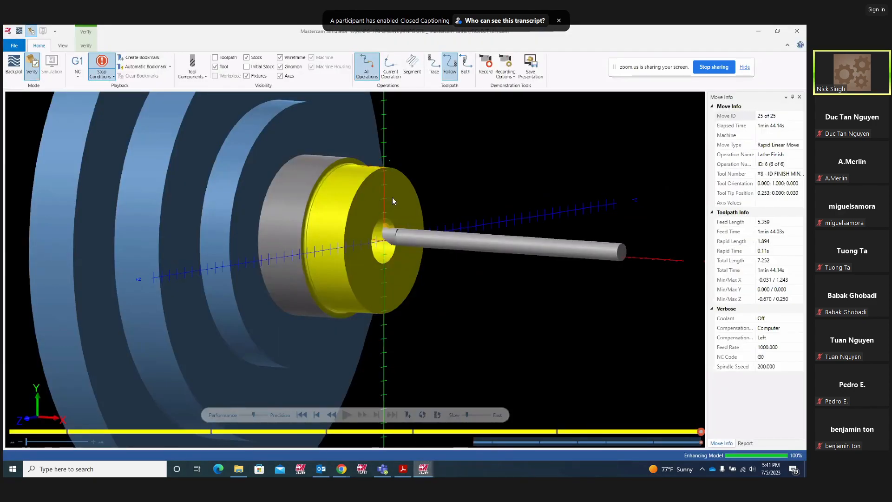
pyautogui.click(798, 32)
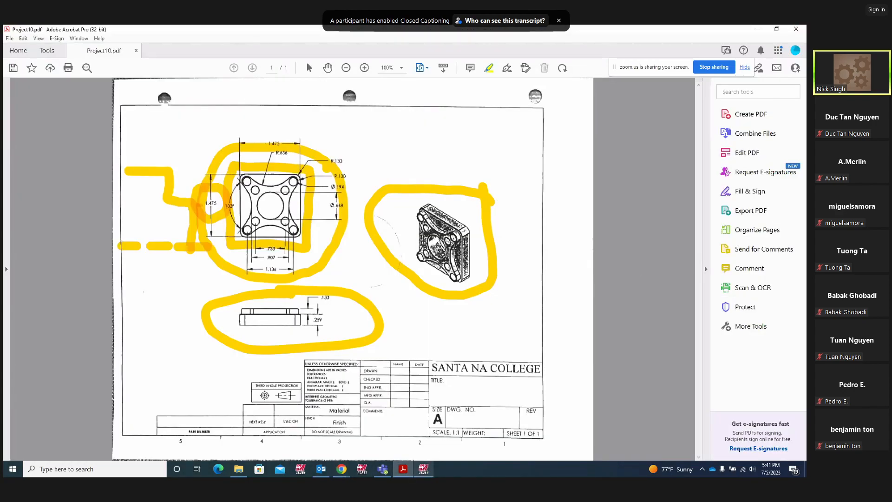
pyautogui.click(423, 469)
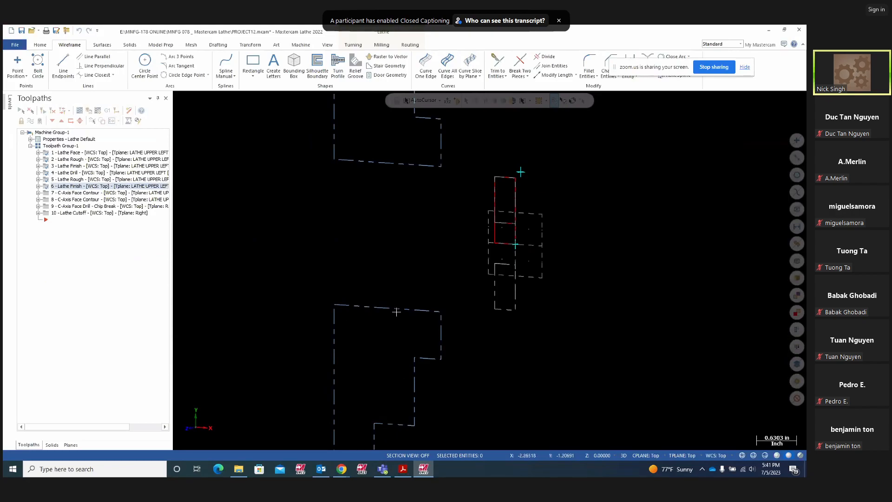
# Examine the turning profile in the top view and review the available general, manual and canned turning toolpath types
pyautogui.rightClick(330, 206)
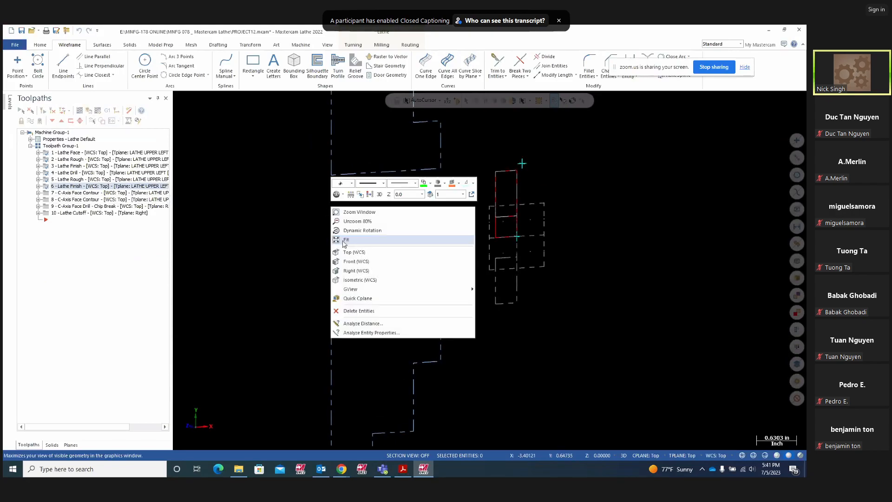
pyautogui.click(346, 252)
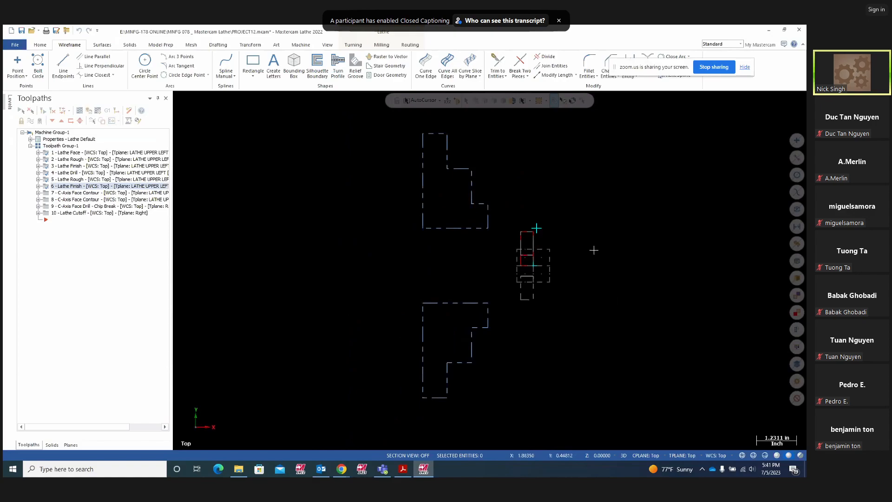
pyautogui.scroll(5, 593, 250)
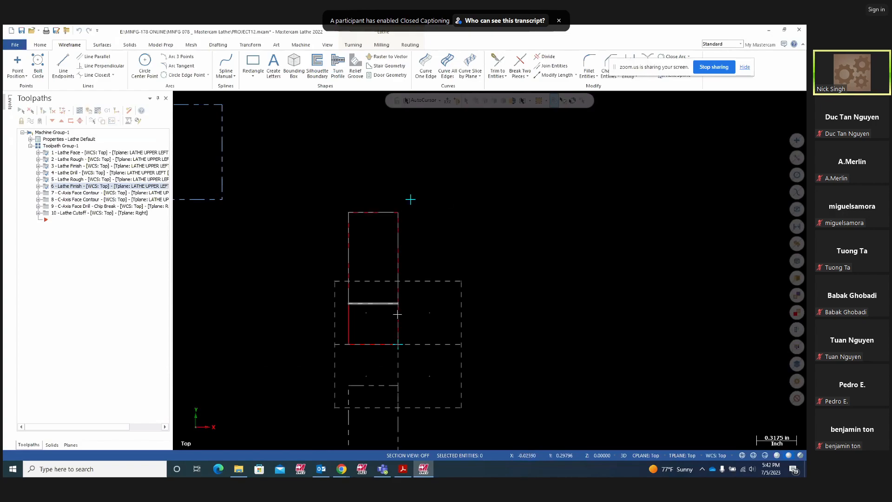
pyautogui.click(359, 47)
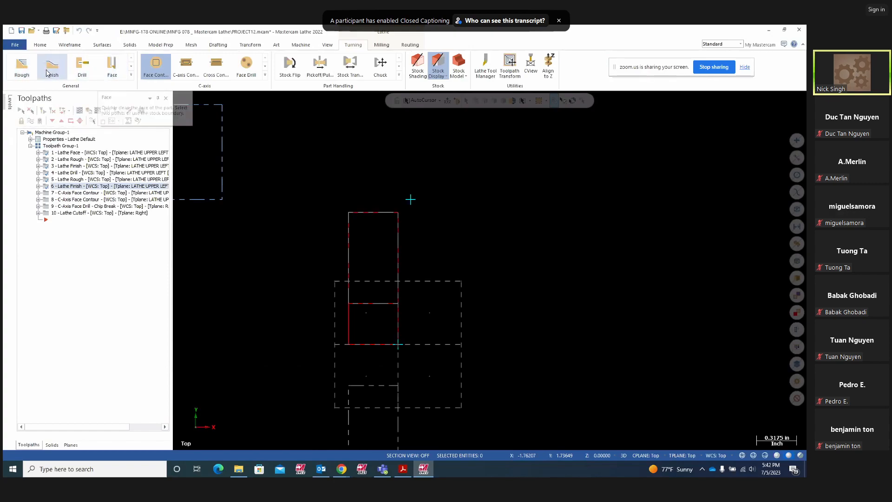
pyautogui.click(132, 76)
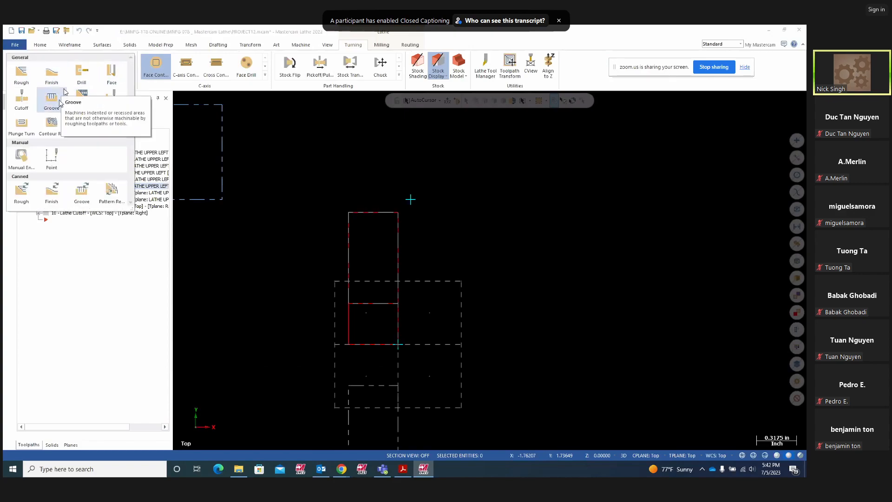
pyautogui.click(316, 169)
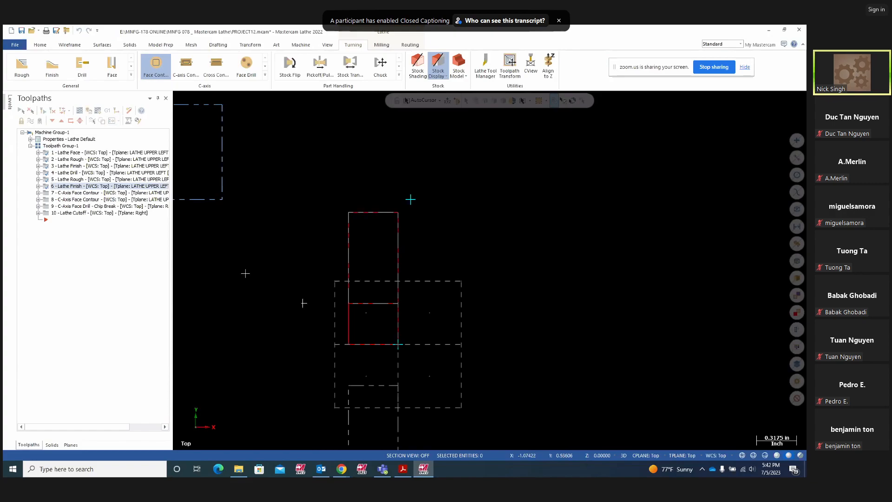
# Make level 2 visible and display its flange wireframe in the right-side view
pyautogui.click(9, 104)
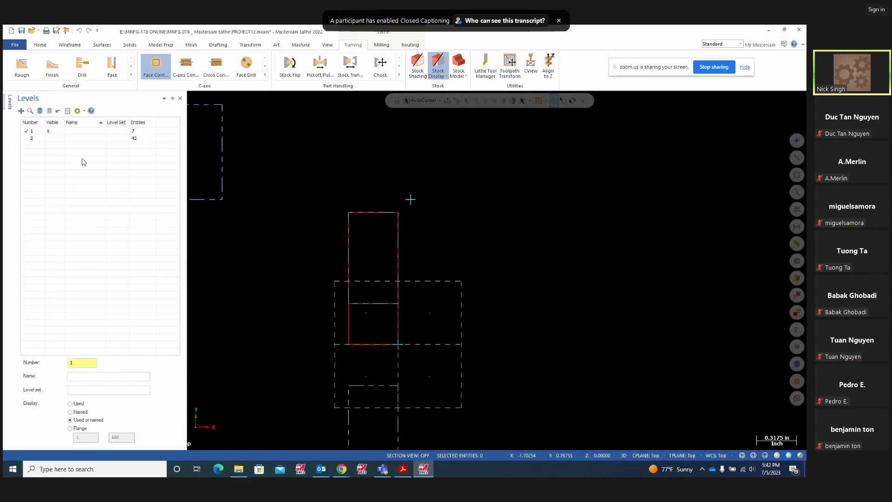
pyautogui.moveTo(636, 240); pyautogui.dragTo(590, 242, button='middle')
pyautogui.scroll(-3, 590, 242)
pyautogui.scroll(-1, 590, 242)
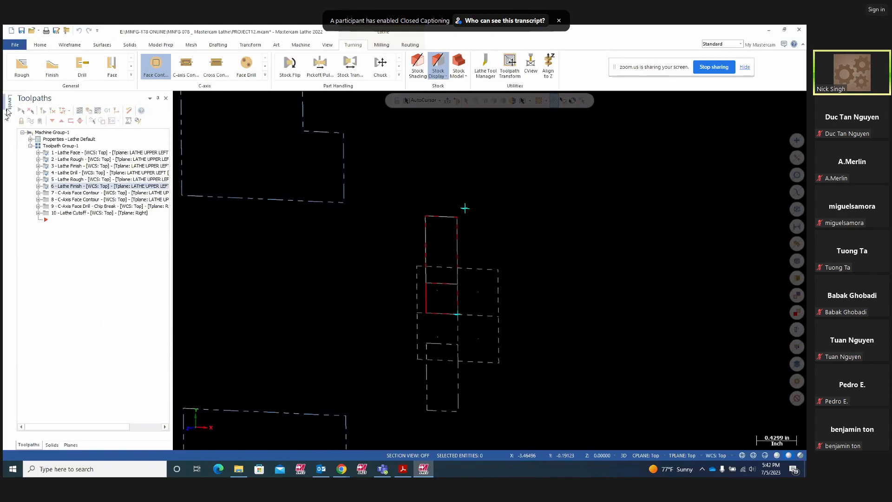
pyautogui.moveTo(10, 108)
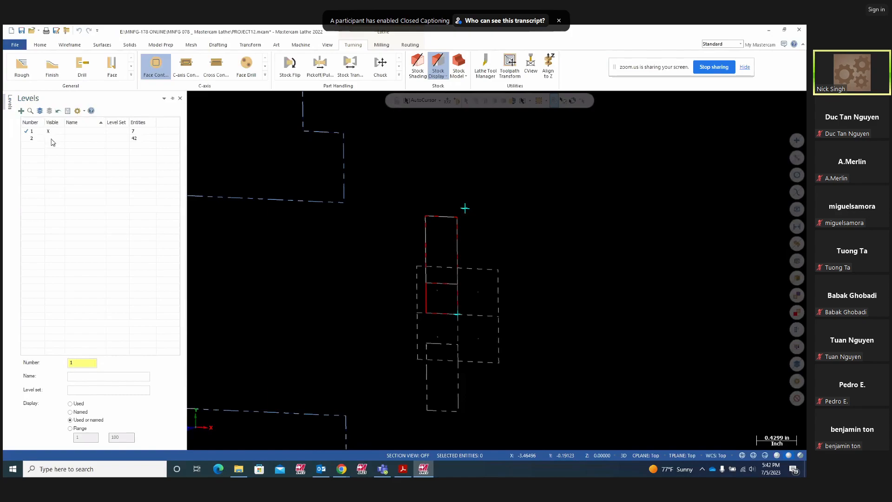
pyautogui.click(51, 138)
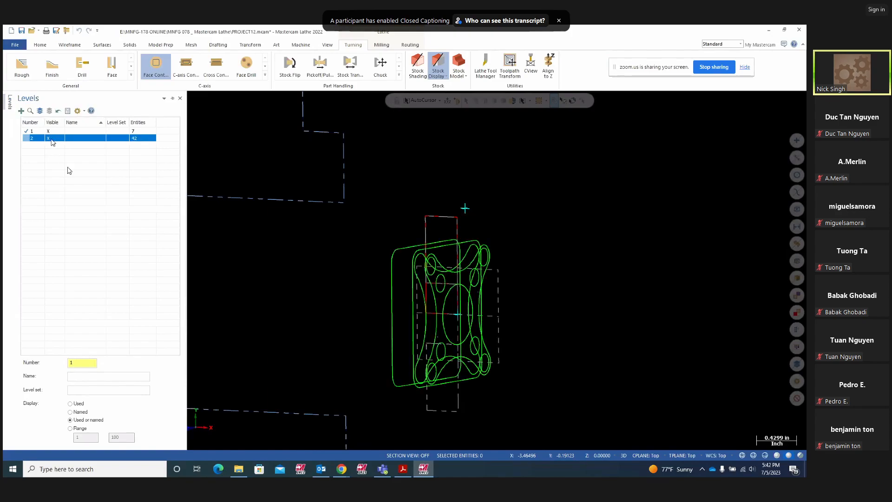
pyautogui.rightClick(643, 241)
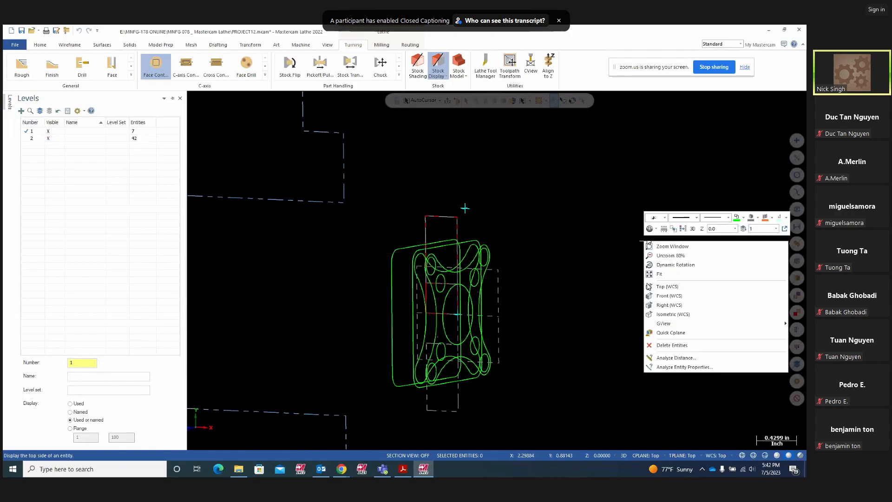
pyautogui.click(665, 309)
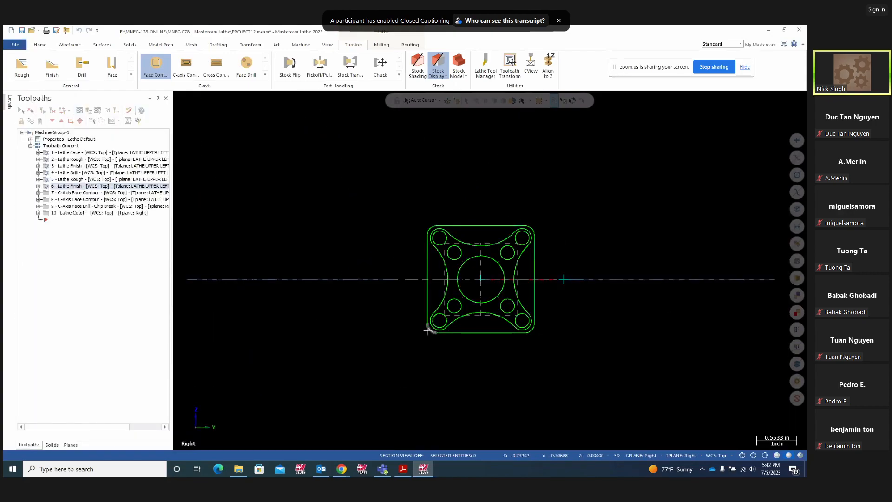
# In the Project10 PDF, highlight a loop around the side view, delete the larger old loop there and circle the .130 dimension
pyautogui.click(403, 469)
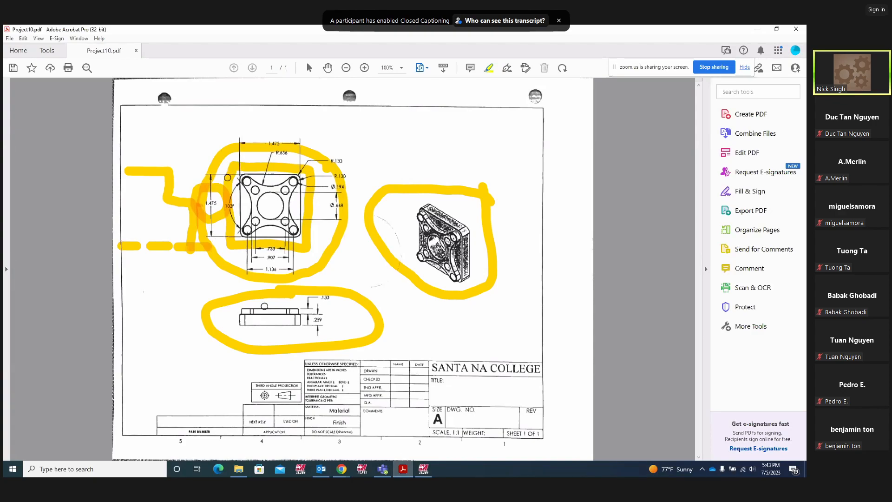
pyautogui.moveTo(245, 334); pyautogui.dragTo(314, 316)
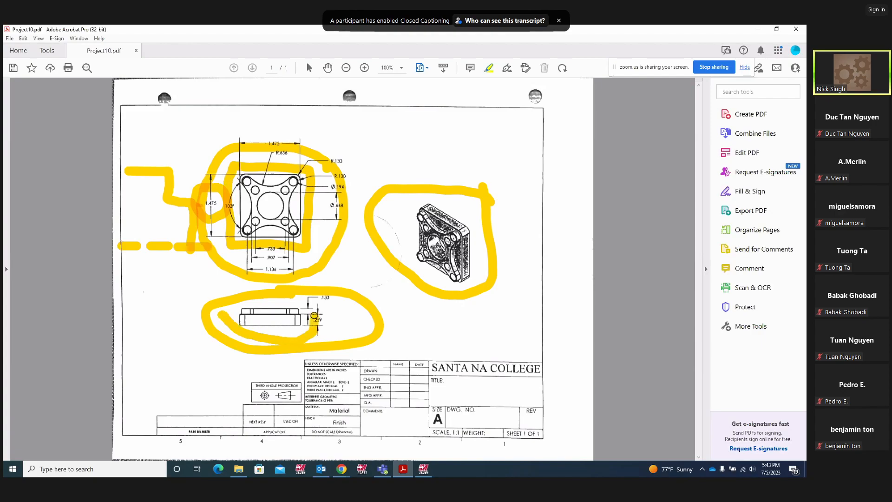
pyautogui.moveTo(230, 306); pyautogui.dragTo(224, 311)
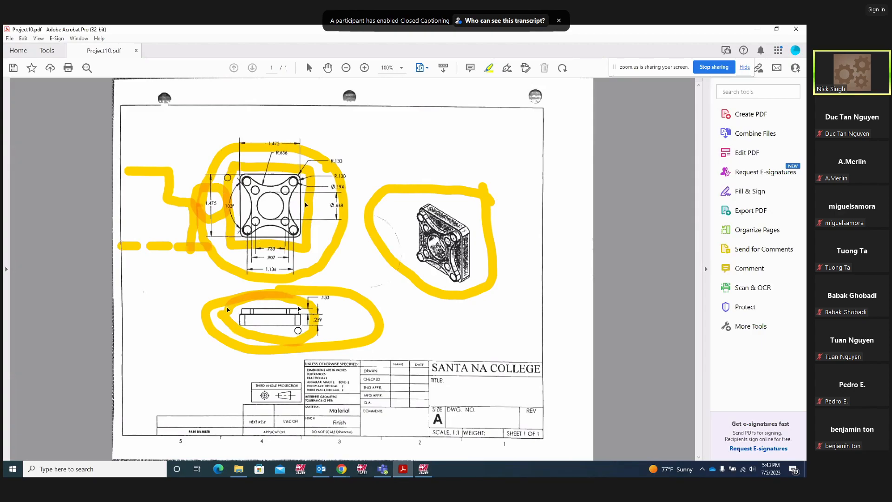
pyautogui.rightClick(359, 308)
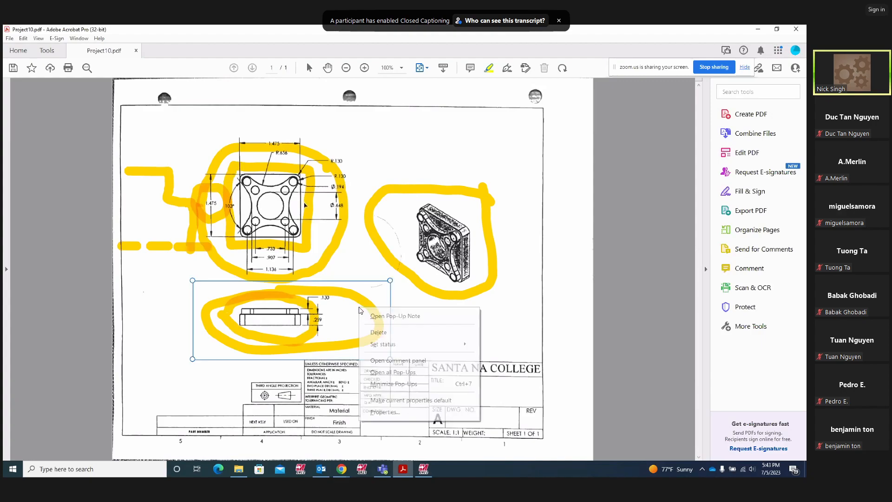
pyautogui.click(379, 332)
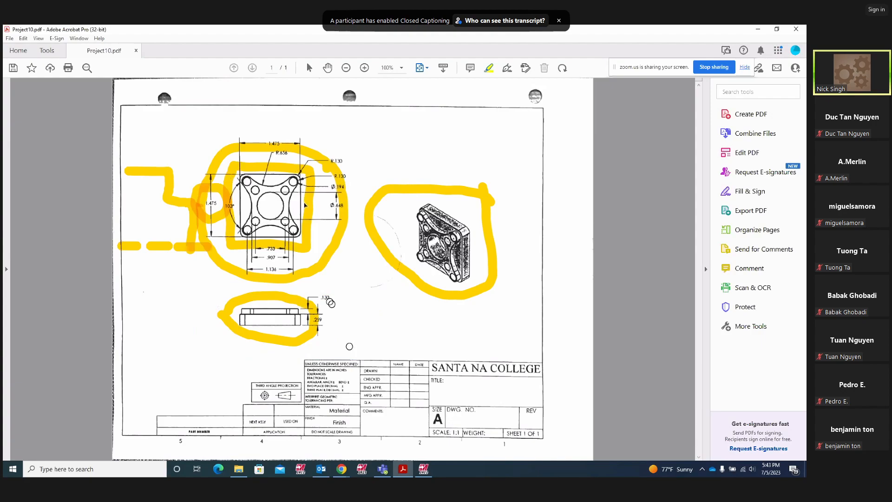
pyautogui.moveTo(337, 294); pyautogui.dragTo(320, 305)
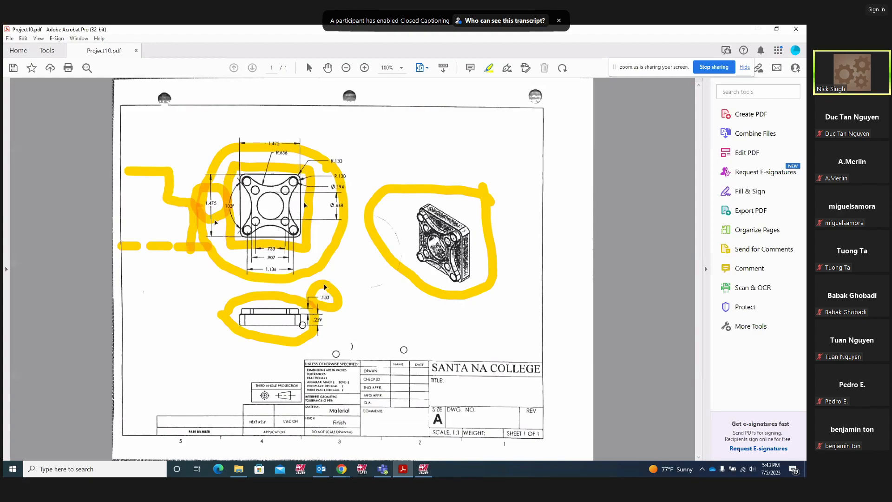
# Back in Mastercam, view the geometry from the top, make level 2 the main level and hide level 1
pyautogui.click(424, 469)
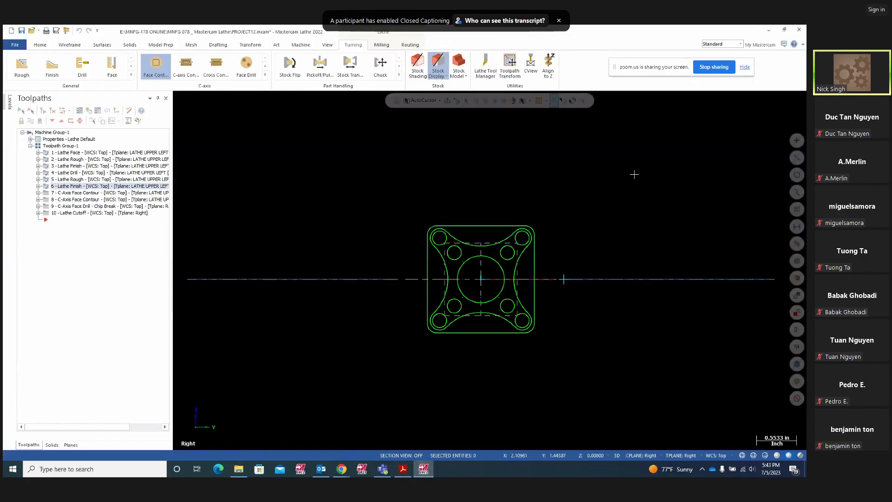
pyautogui.moveTo(604, 182); pyautogui.dragTo(602, 309, button='middle')
pyautogui.scroll(4, 602, 309)
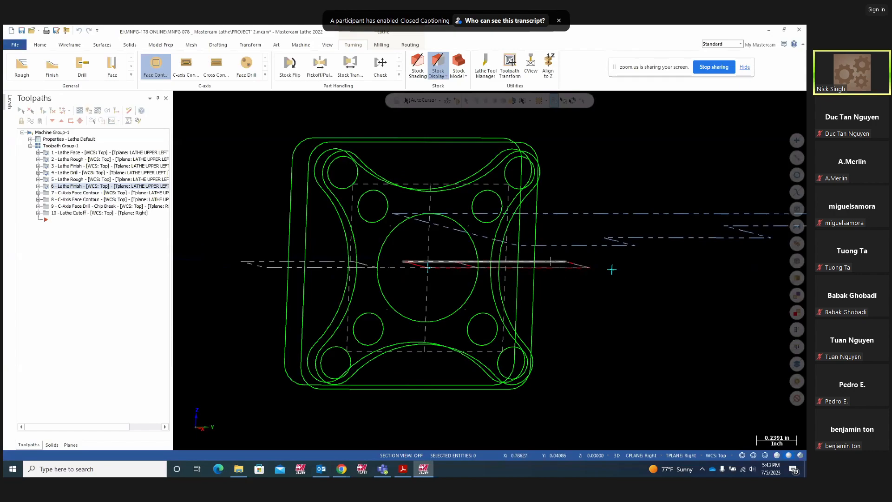
pyautogui.rightClick(616, 322)
pyautogui.click(634, 367)
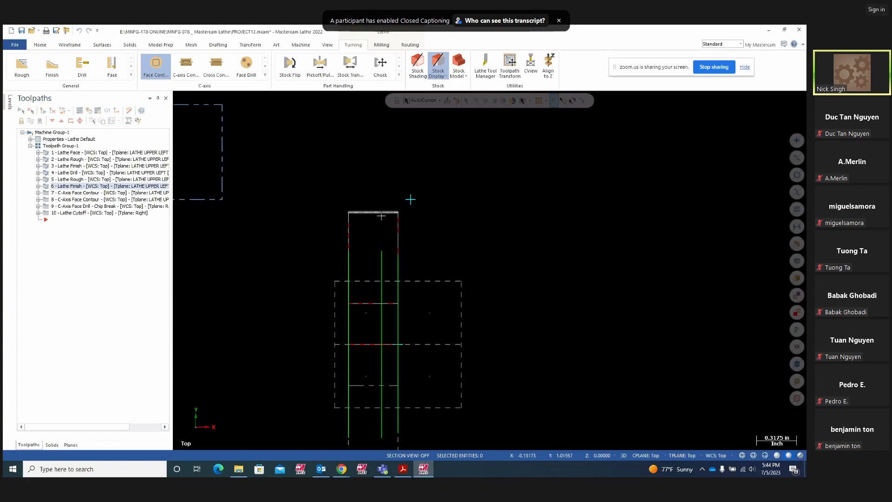
pyautogui.click(10, 103)
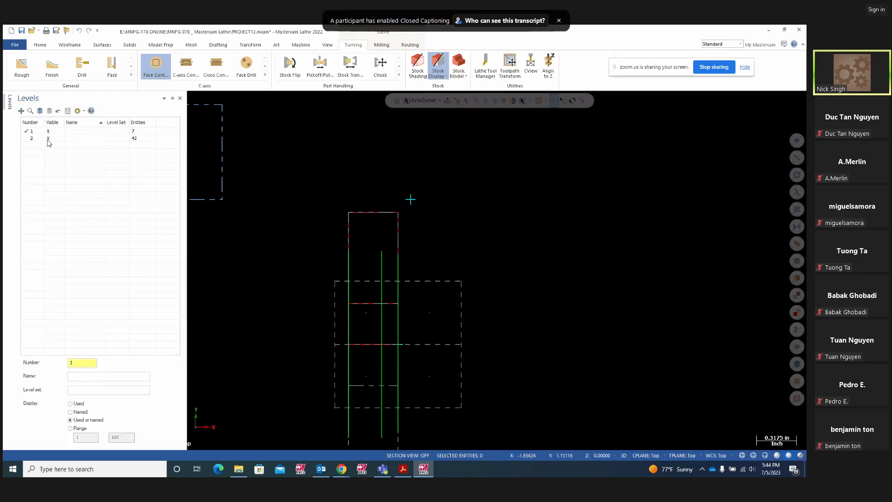
pyautogui.click(50, 141)
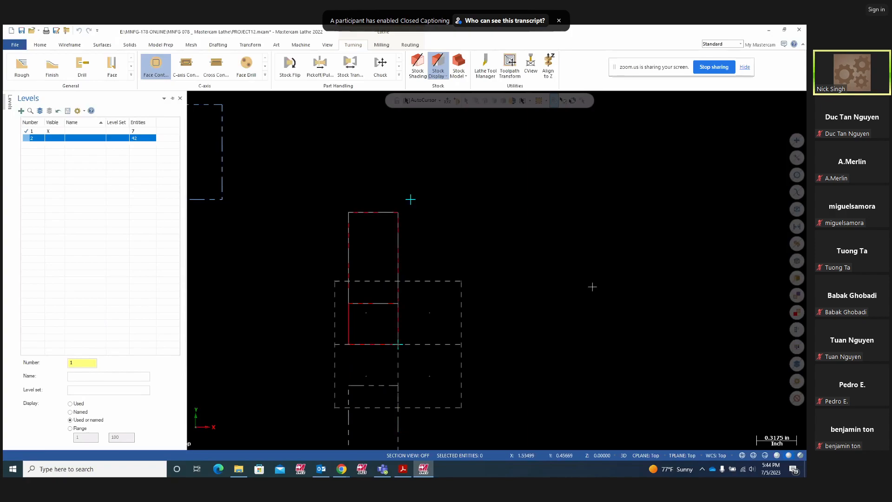
pyautogui.click(45, 138)
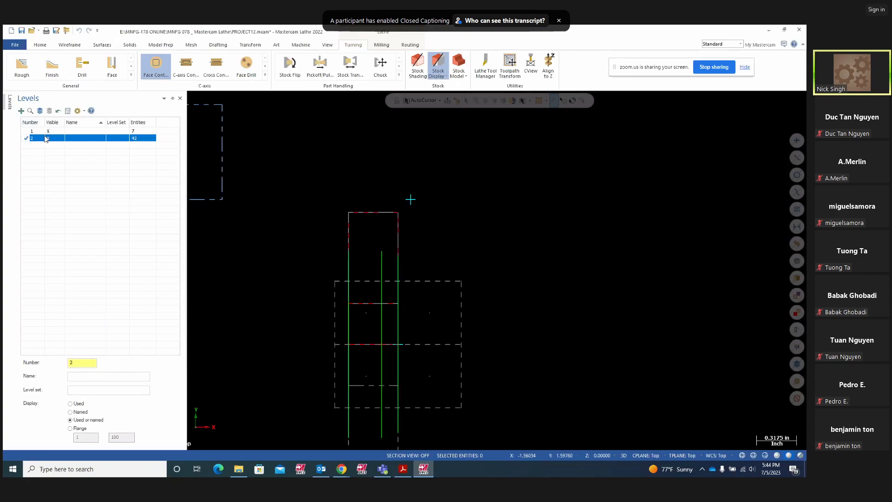
pyautogui.click(52, 132)
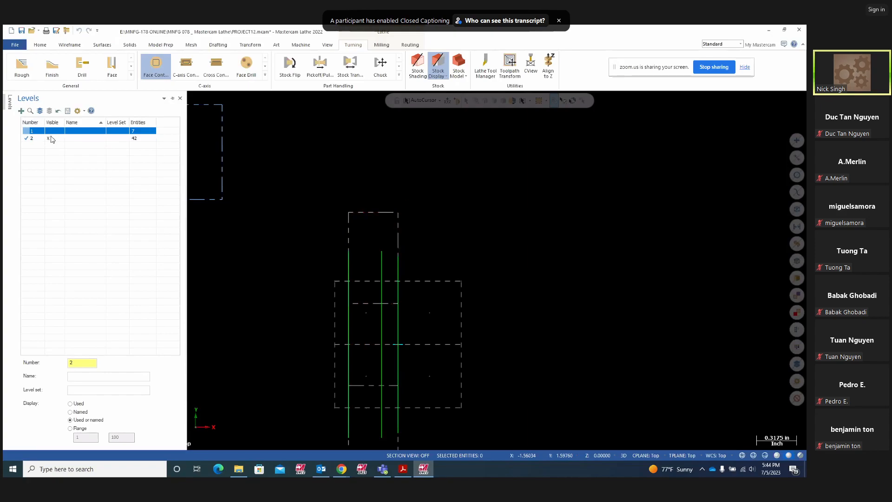
# Switch to the right-side view and rotate the level 2 flange wireframe to inspect it at an angle
pyautogui.moveTo(515, 248); pyautogui.dragTo(490, 265, button='middle')
pyautogui.rightClick(571, 303)
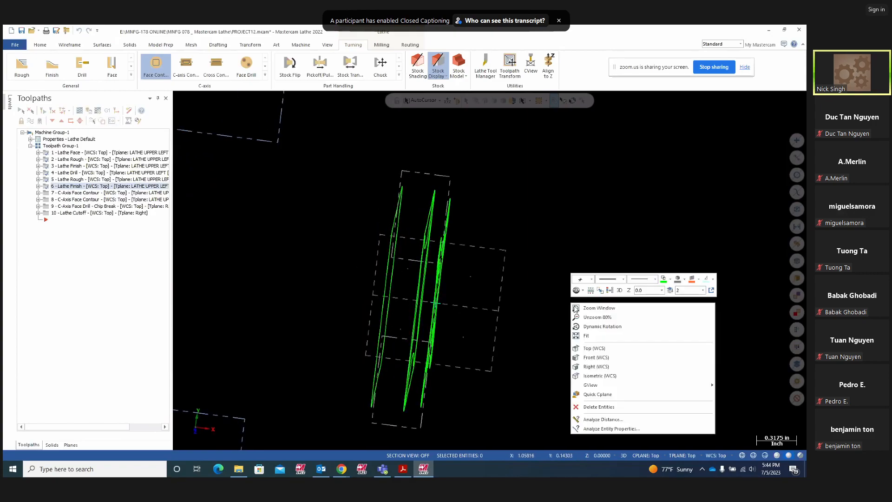
pyautogui.click(590, 367)
pyautogui.moveTo(547, 338)
pyautogui.mouseDown(button='middle')
pyautogui.moveTo(603, 341)
pyautogui.moveTo(626, 364)
pyautogui.moveTo(641, 365)
pyautogui.mouseUp(button='middle')
pyautogui.scroll(4, 610, 353)
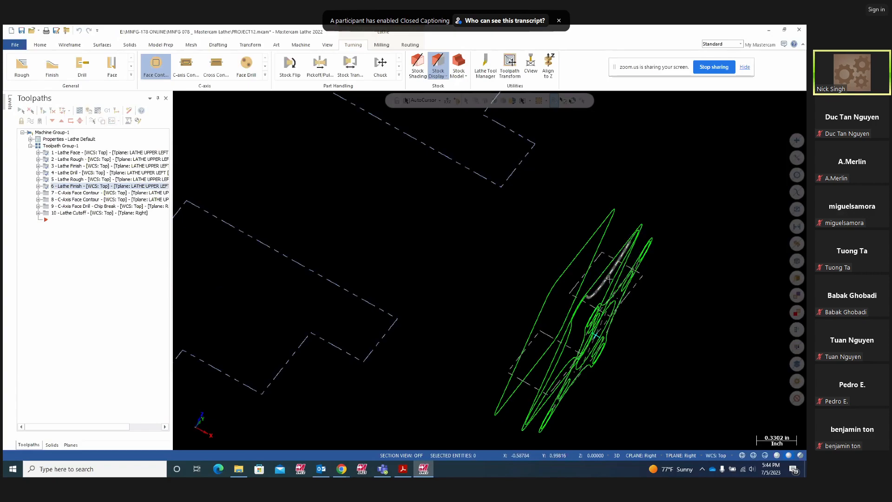
pyautogui.moveTo(673, 335)
pyautogui.mouseDown(button='middle')
pyautogui.moveTo(657, 370)
pyautogui.moveTo(663, 312)
pyautogui.moveTo(669, 388)
pyautogui.moveTo(671, 331)
pyautogui.moveTo(677, 335)
pyautogui.moveTo(641, 326)
pyautogui.mouseUp(button='middle')
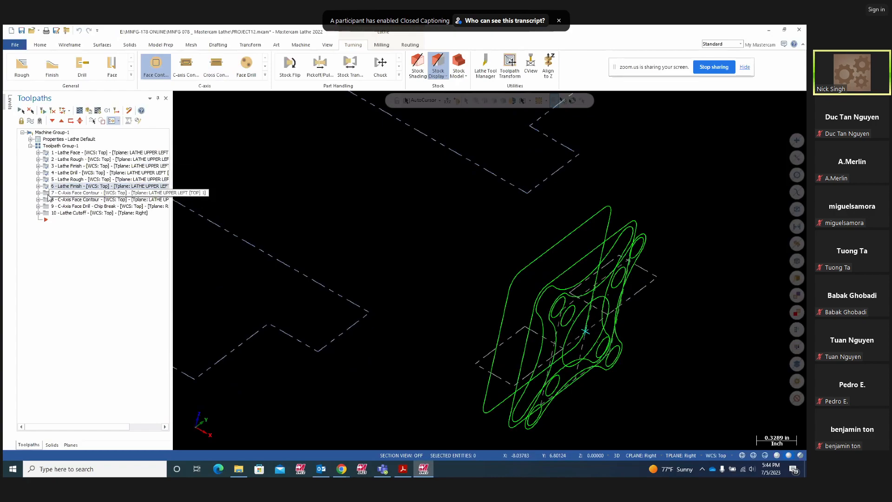
# Backplot operation 7, the first C-Axis Face Contour, and watch the tool travel around the square outline from several angles
pyautogui.click(48, 195)
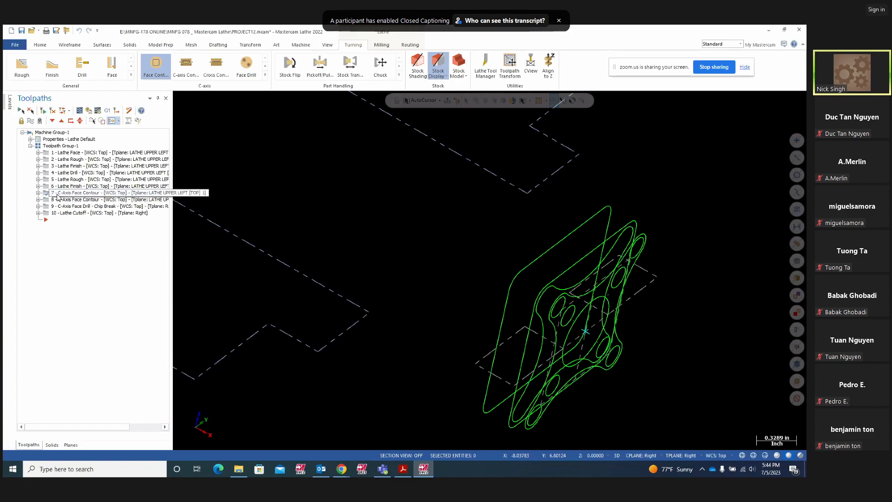
pyautogui.click(79, 112)
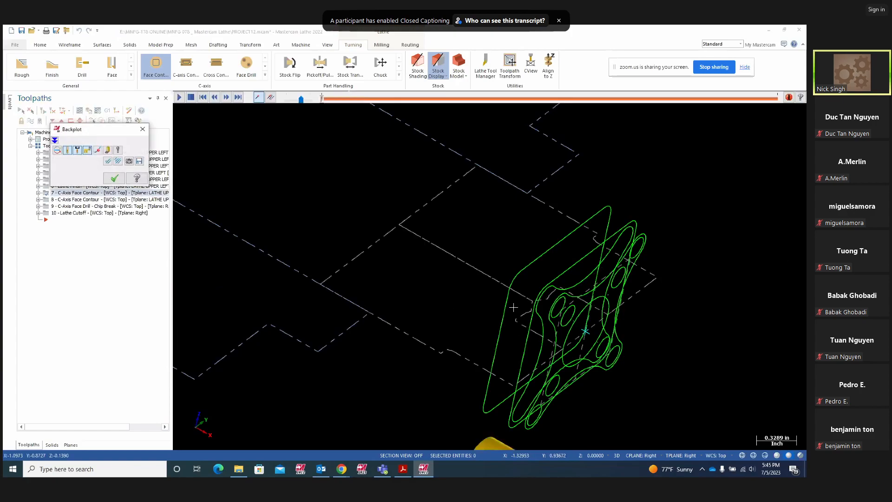
pyautogui.click(179, 98)
pyautogui.scroll(-3, 310, 279)
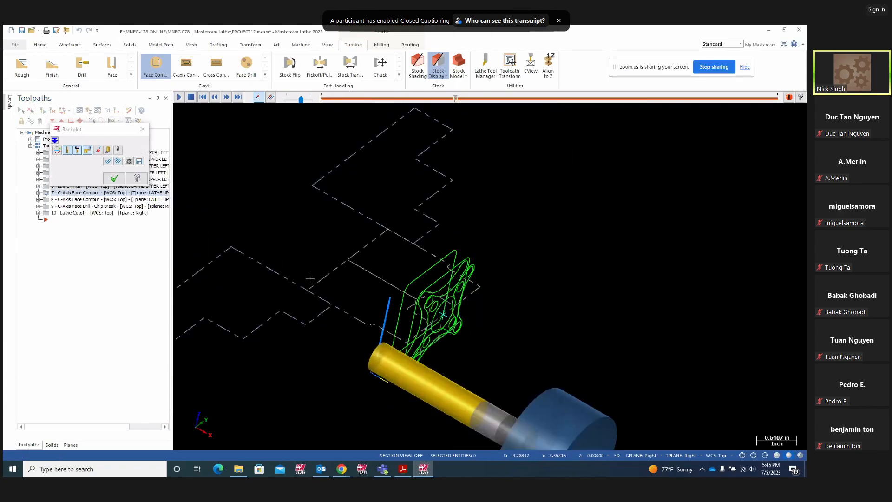
pyautogui.scroll(-2, 310, 279)
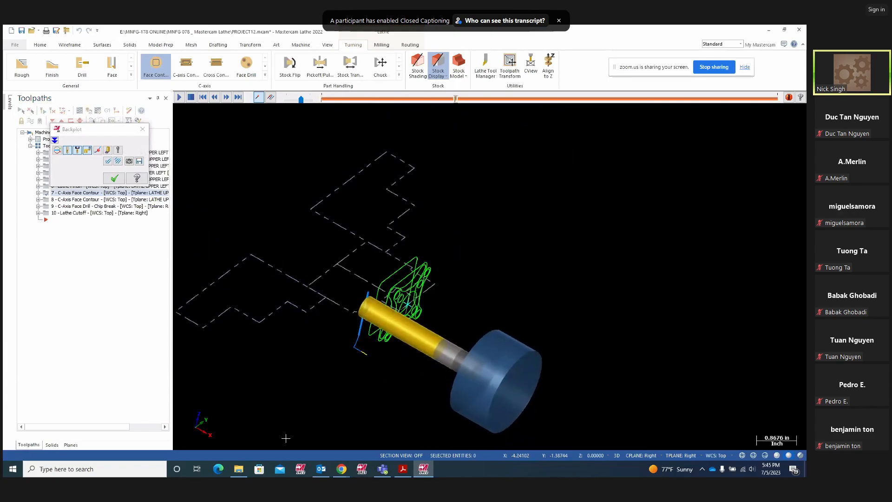
pyautogui.moveTo(343, 418); pyautogui.dragTo(271, 342, button='middle')
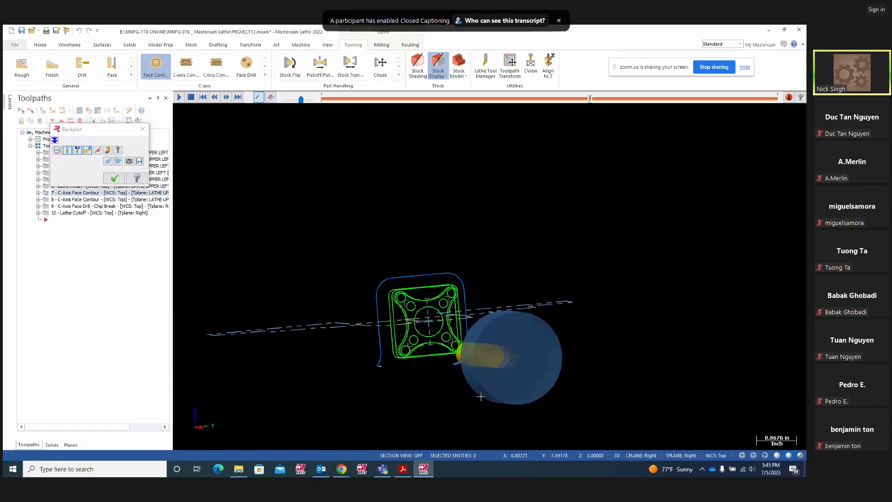
pyautogui.moveTo(574, 389); pyautogui.dragTo(567, 353, button='middle')
pyautogui.scroll(-3, 553, 325)
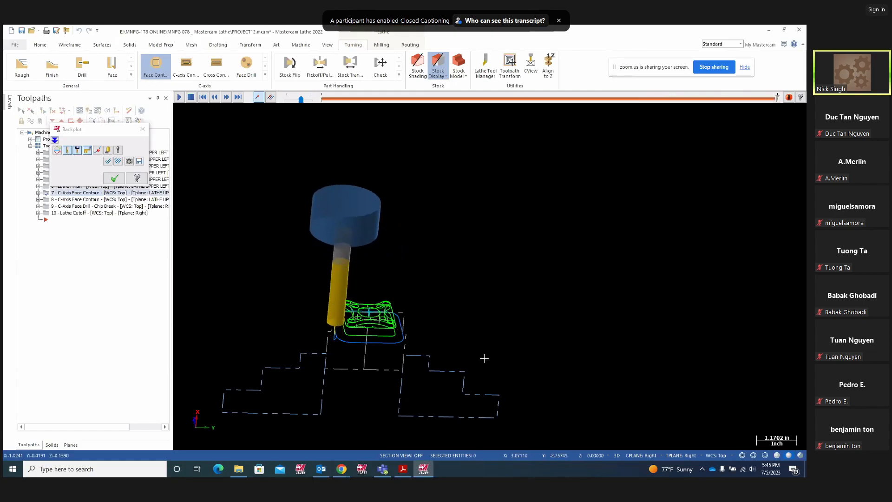
pyautogui.moveTo(484, 358); pyautogui.dragTo(522, 358, button='middle')
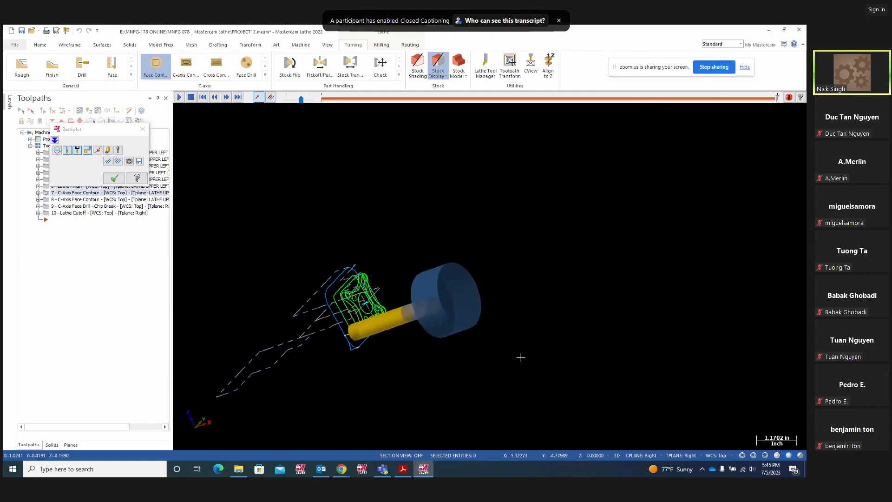
pyautogui.click(115, 178)
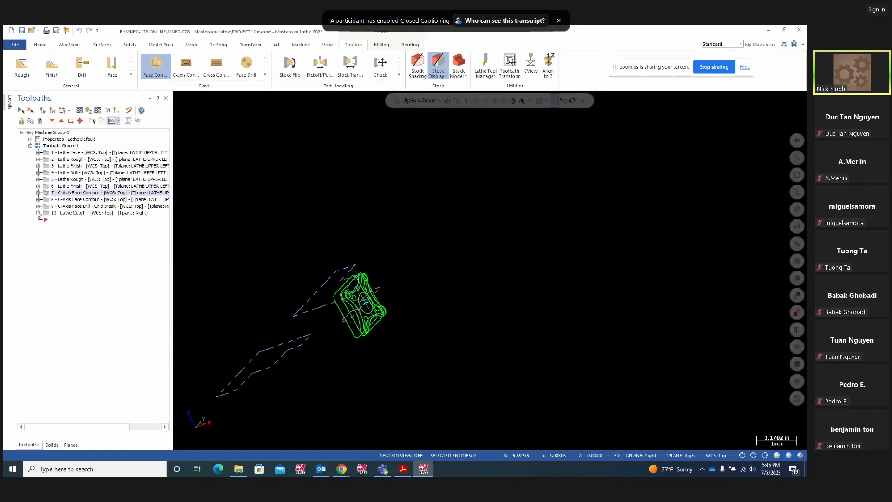
# Backplot operation 8, the second C-Axis Face Contour, and observe the tool following the curved flange profile
pyautogui.click(46, 201)
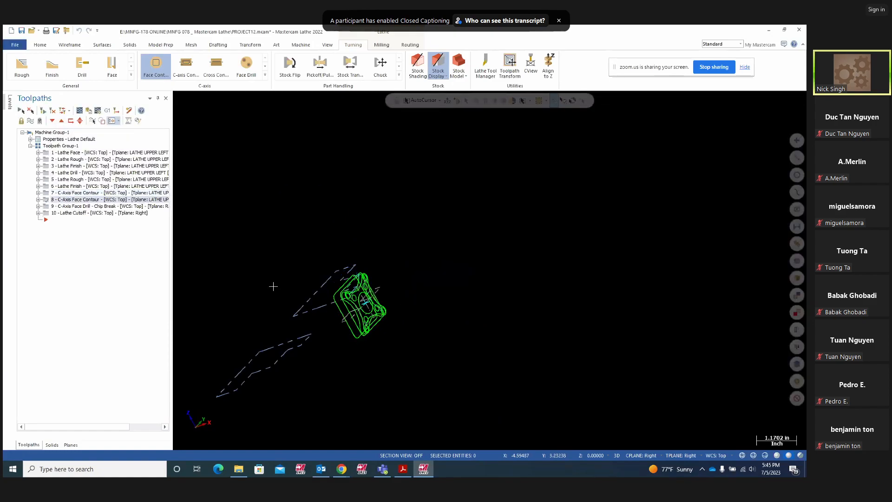
pyautogui.scroll(4, 274, 285)
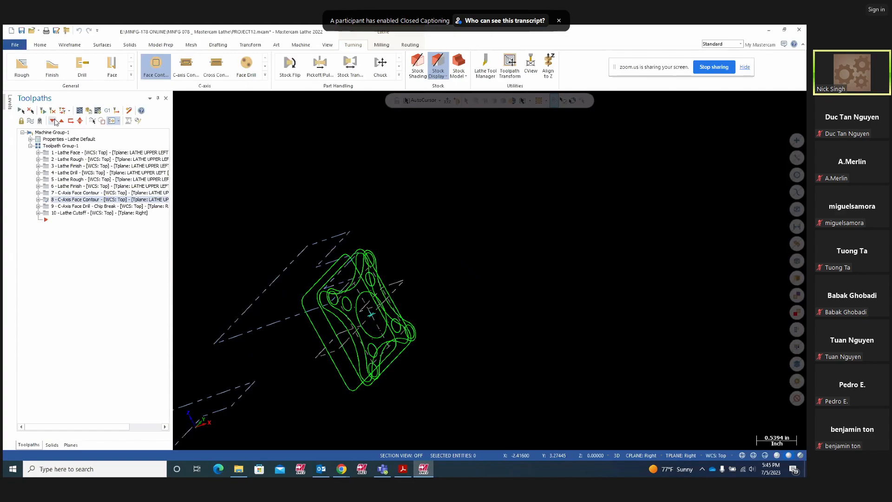
pyautogui.click(80, 111)
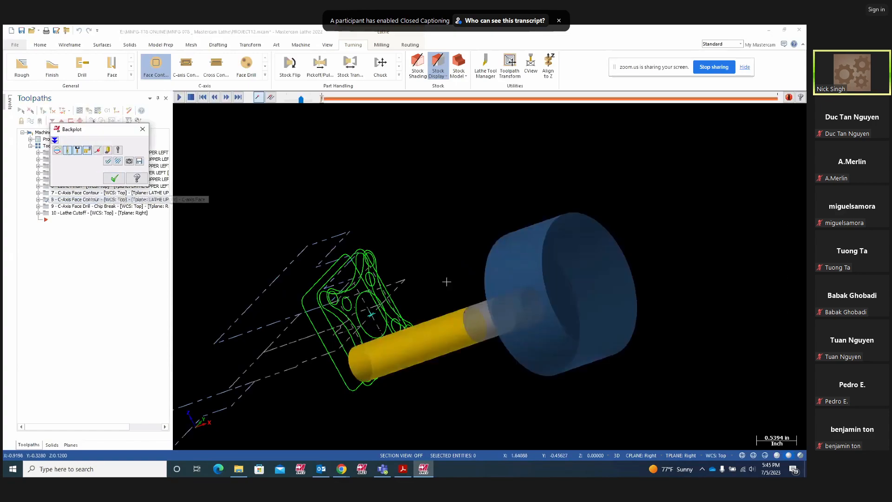
pyautogui.click(179, 97)
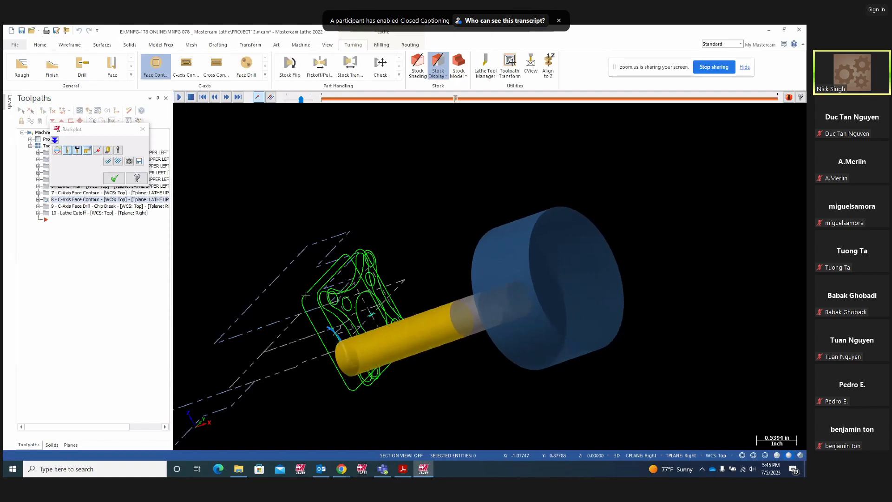
pyautogui.moveTo(306, 295)
pyautogui.mouseDown(button='middle')
pyautogui.moveTo(271, 299)
pyautogui.moveTo(233, 265)
pyautogui.moveTo(382, 287)
pyautogui.moveTo(385, 265)
pyautogui.moveTo(515, 249)
pyautogui.moveTo(476, 297)
pyautogui.moveTo(478, 308)
pyautogui.mouseUp(button='middle')
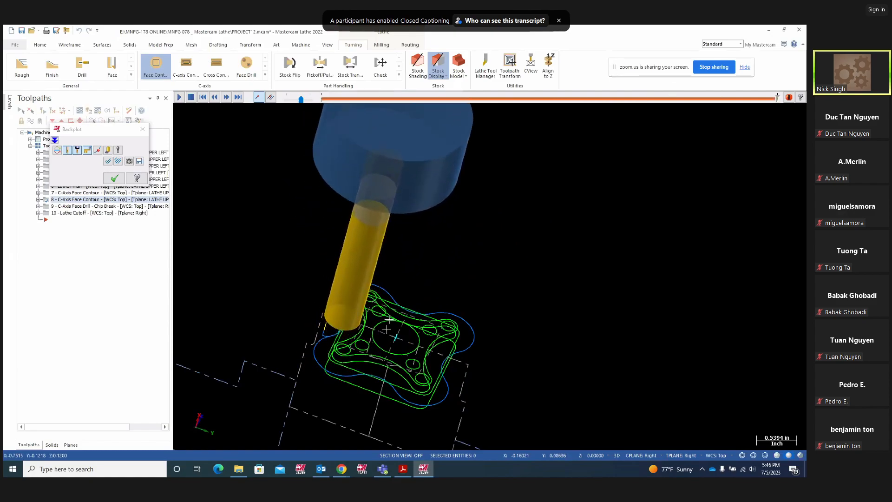
pyautogui.click(114, 178)
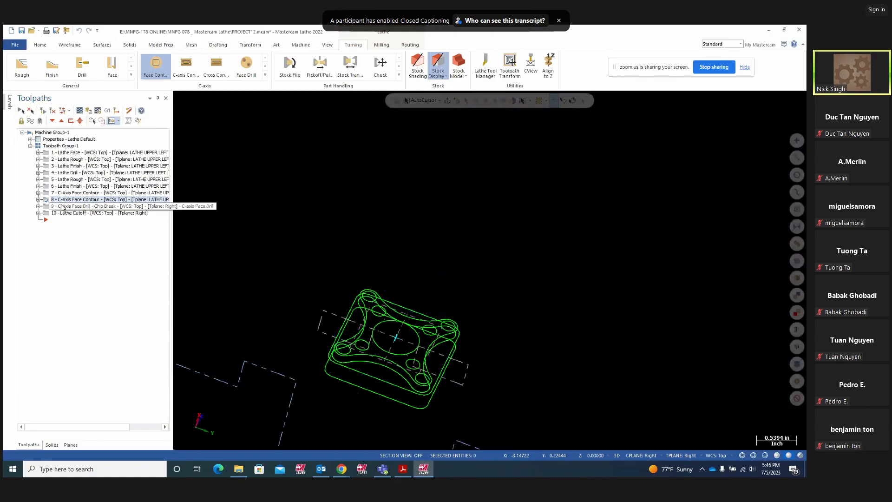
# Backplot operation 9, C-Axis Face Drill - Chip Break, and examine the drilling moves in the isometric view
pyautogui.click(52, 206)
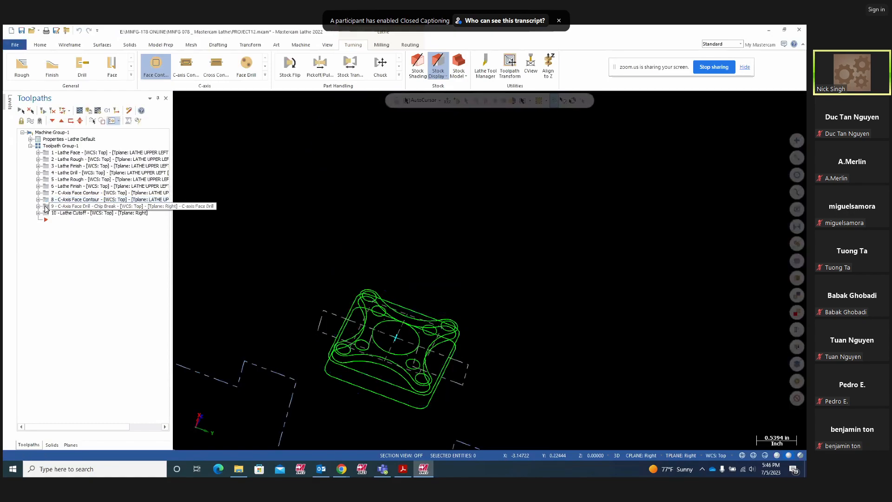
pyautogui.moveTo(349, 179); pyautogui.dragTo(445, 208, button='middle')
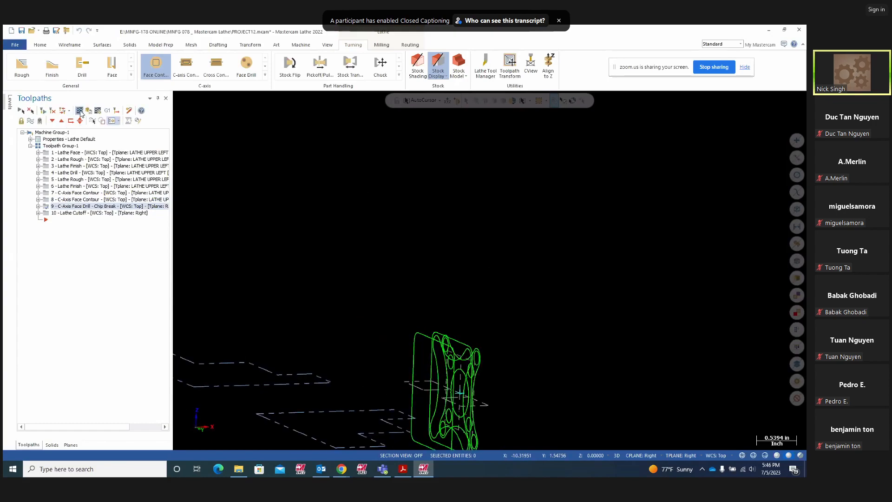
pyautogui.click(80, 111)
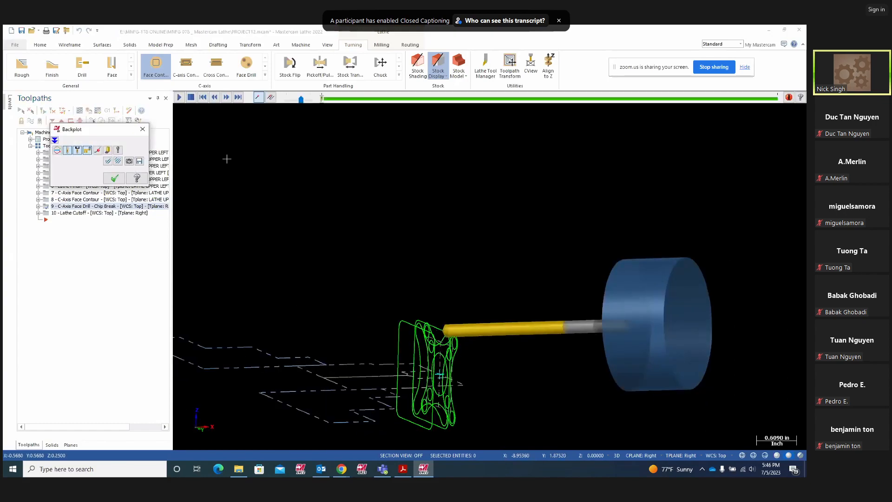
pyautogui.click(180, 98)
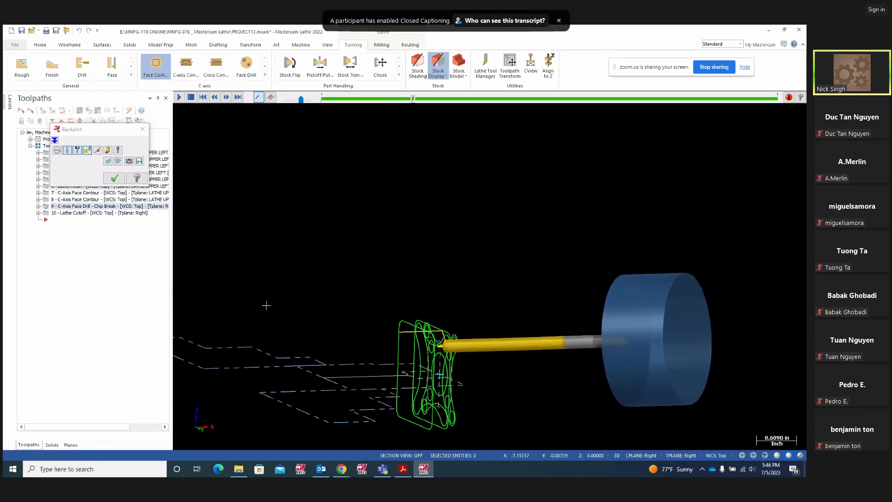
pyautogui.moveTo(526, 376); pyautogui.dragTo(415, 243, button='middle')
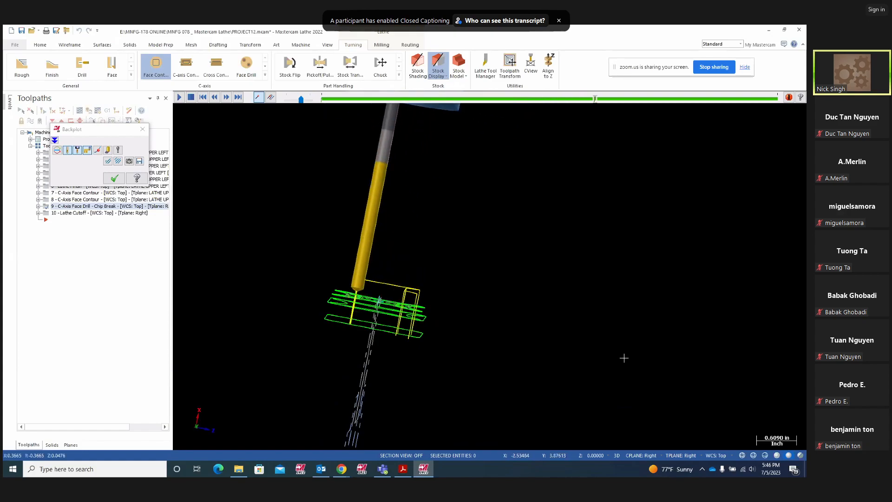
pyautogui.rightClick(522, 267)
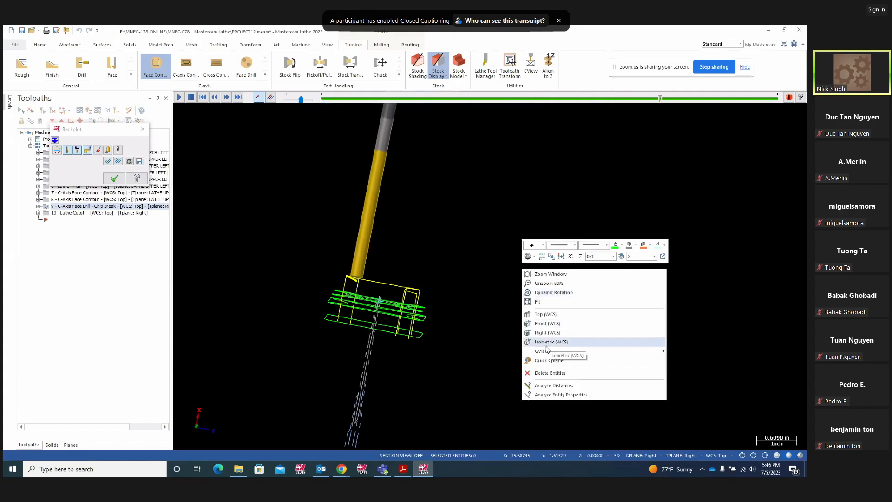
pyautogui.click(542, 342)
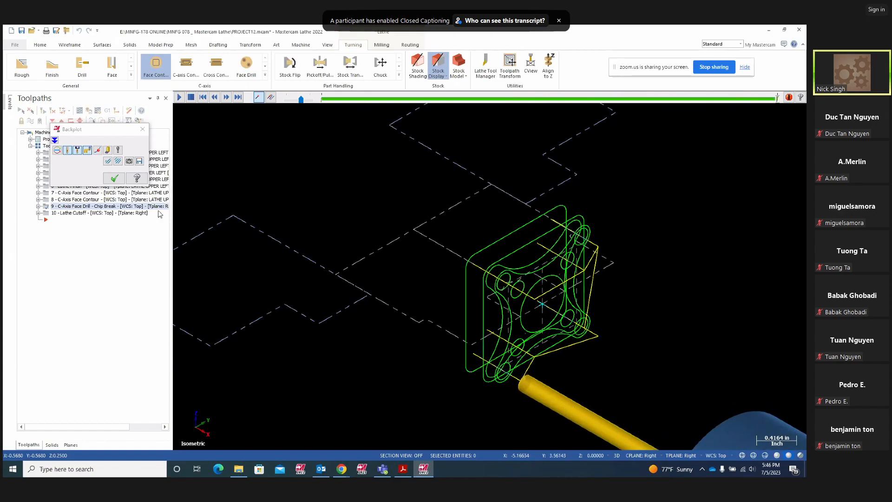
pyautogui.click(143, 130)
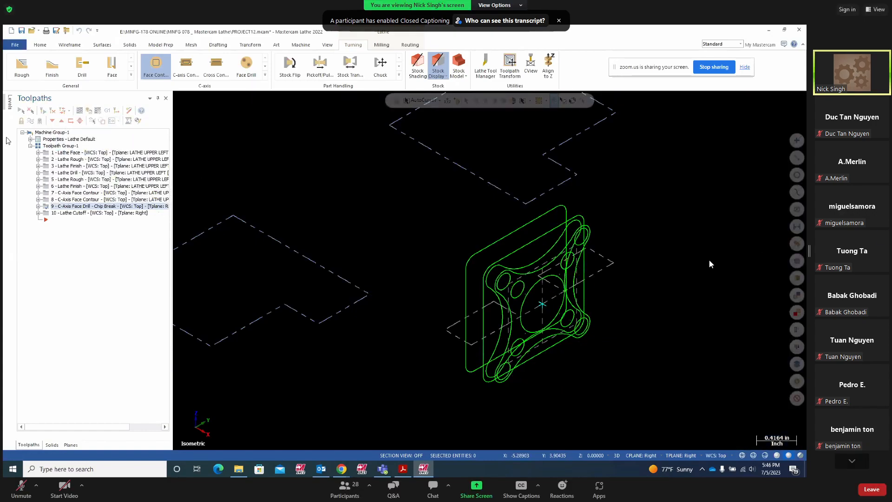
# Select all ten operations, verify them through the cutoff, inspect the finished flange and close the simulator
pyautogui.click(21, 110)
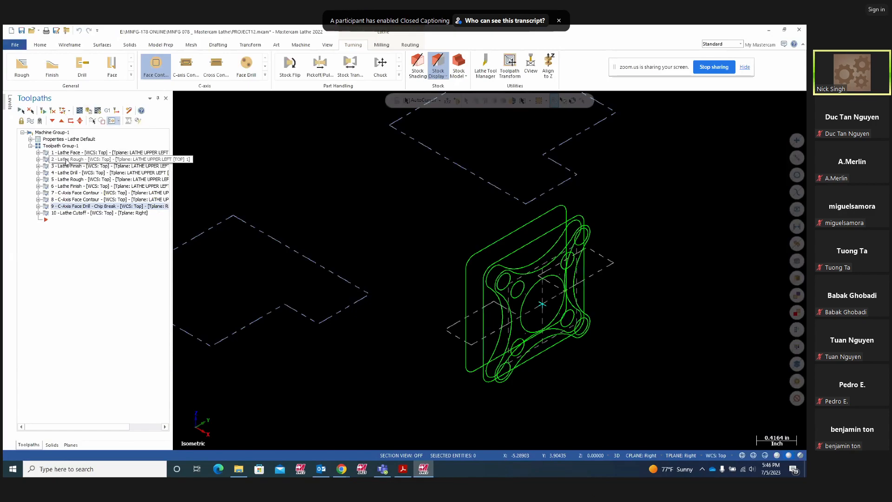
pyautogui.click(89, 111)
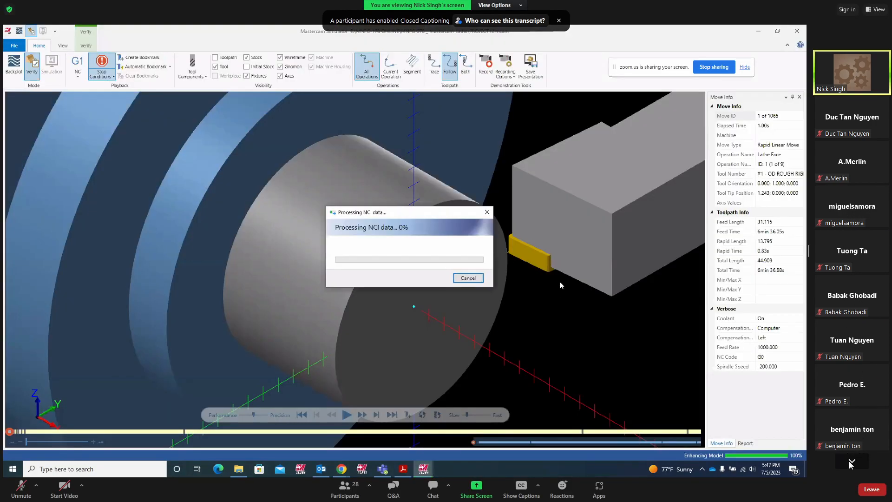
pyautogui.click(851, 461)
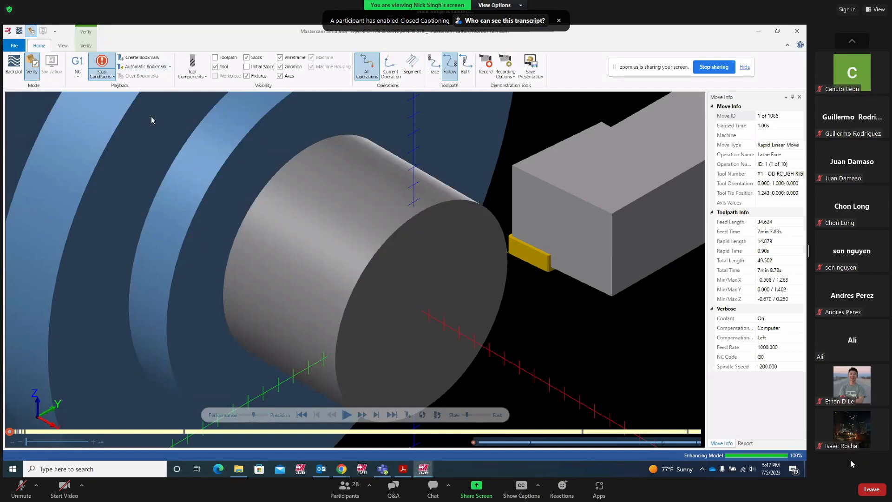
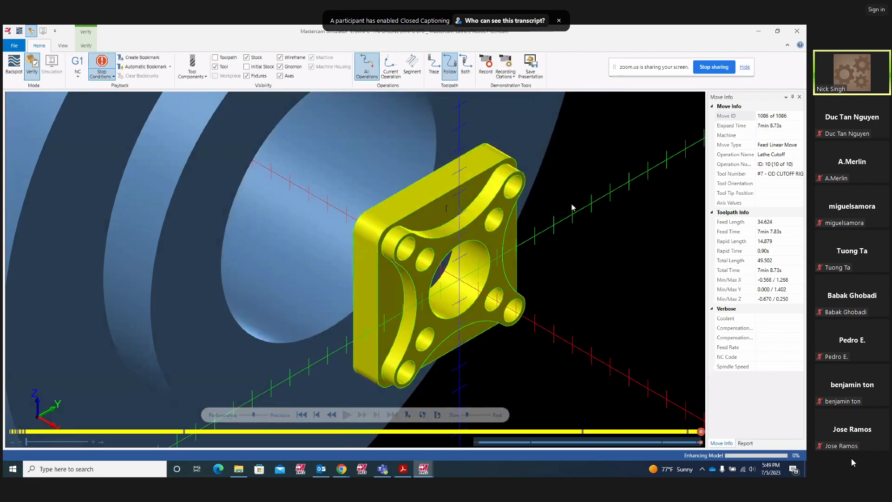
pyautogui.moveTo(515, 247); pyautogui.dragTo(530, 232, button='middle')
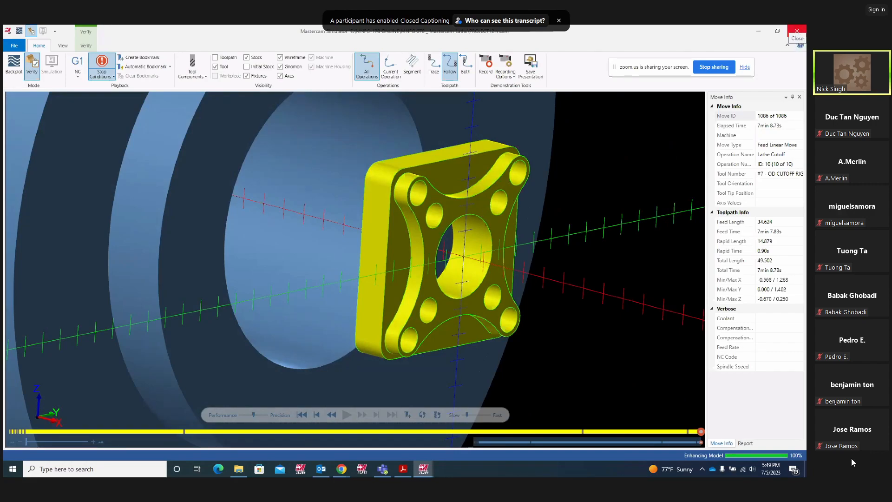
pyautogui.click(797, 31)
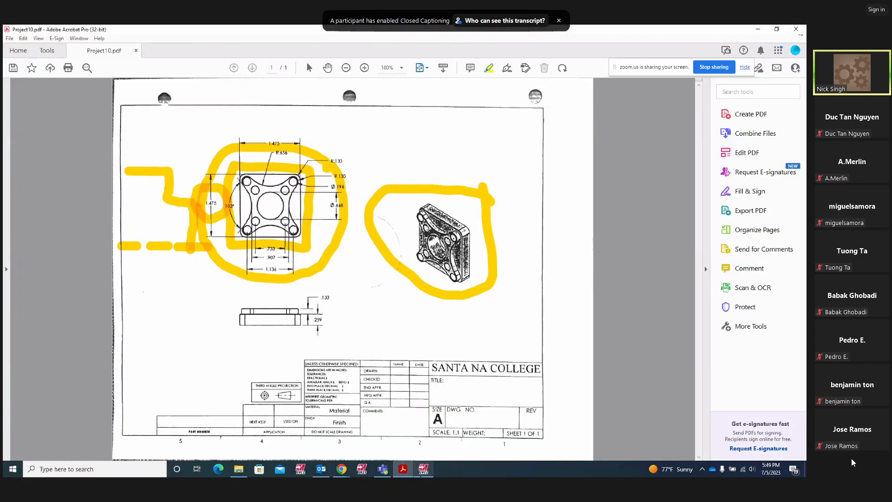
# Switch to Mastercam, make level 1 active with level 2 hidden, and show its lathe profile in the top view
pyautogui.click(423, 470)
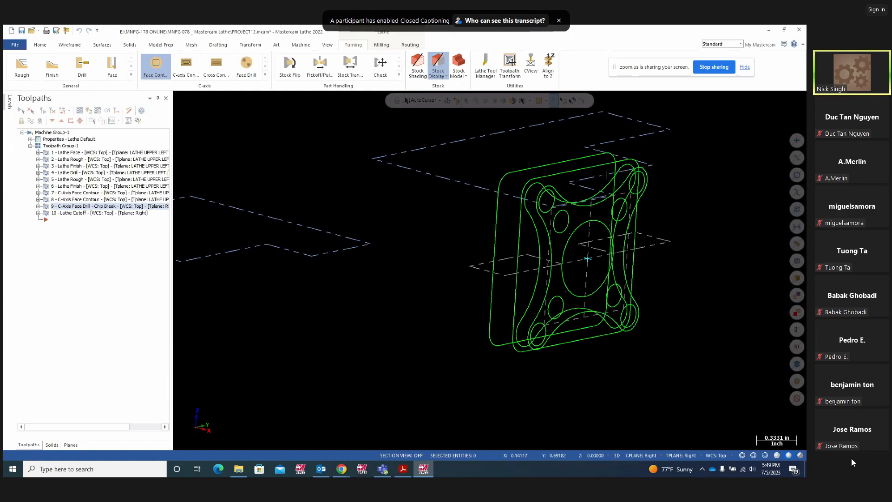
pyautogui.click(10, 103)
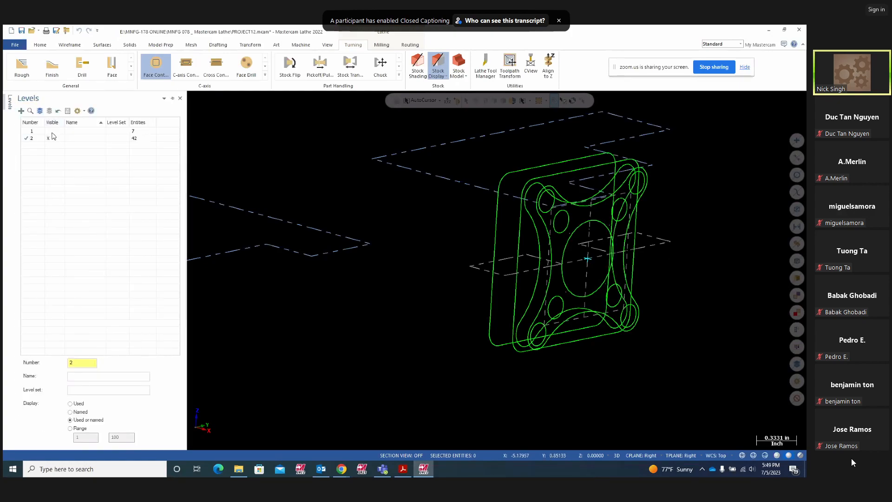
pyautogui.click(26, 132)
pyautogui.click(48, 138)
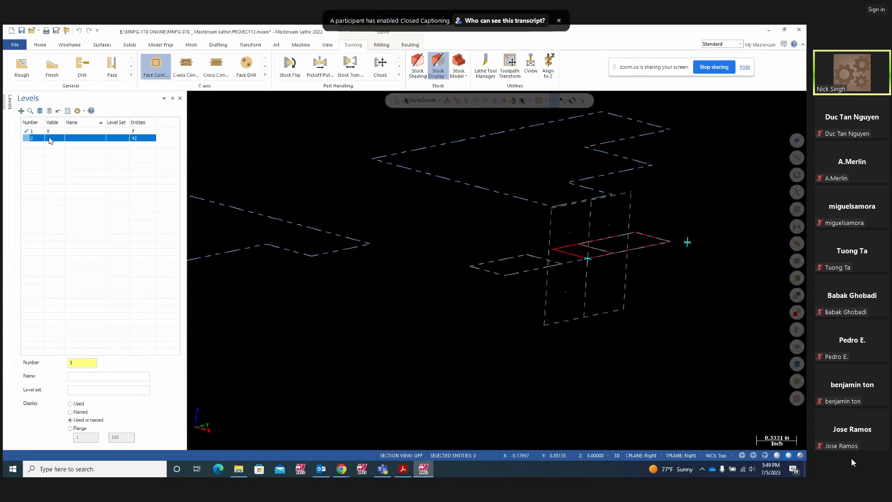
pyautogui.rightClick(362, 235)
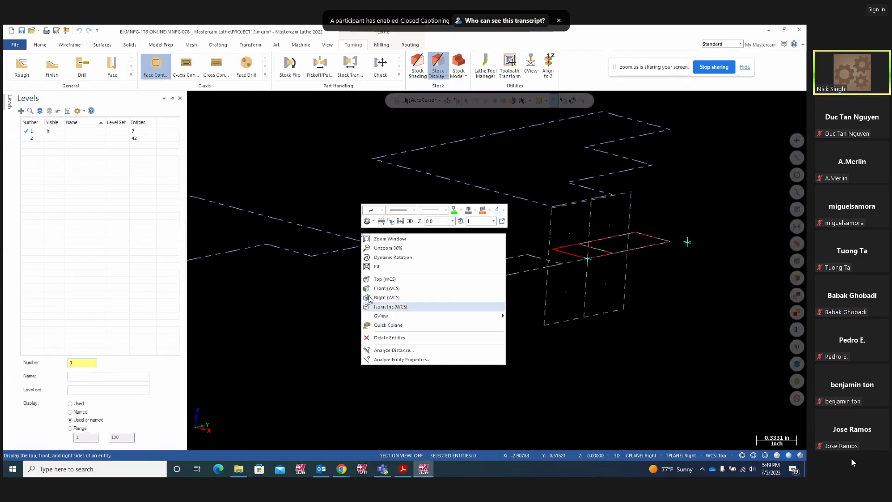
pyautogui.click(379, 279)
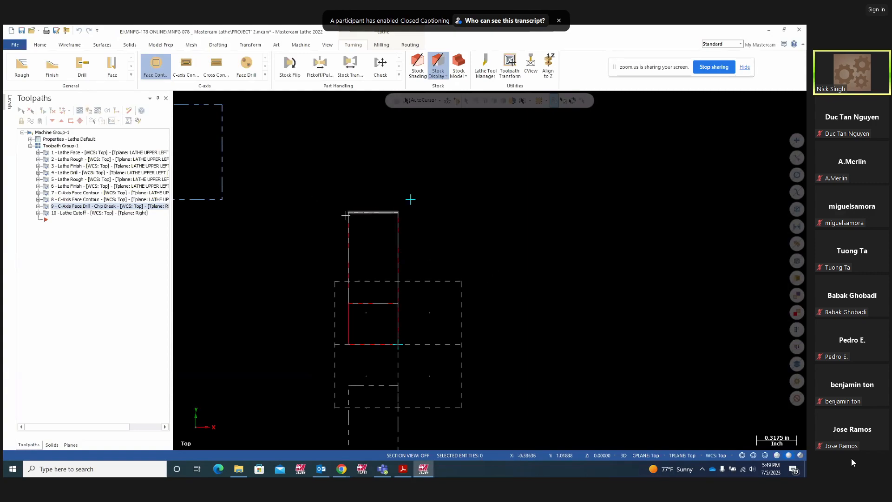
# Draw a vertical line about 0.485 in long upward from the upper-left corner of the lathe profile
pyautogui.click(70, 45)
pyautogui.click(61, 72)
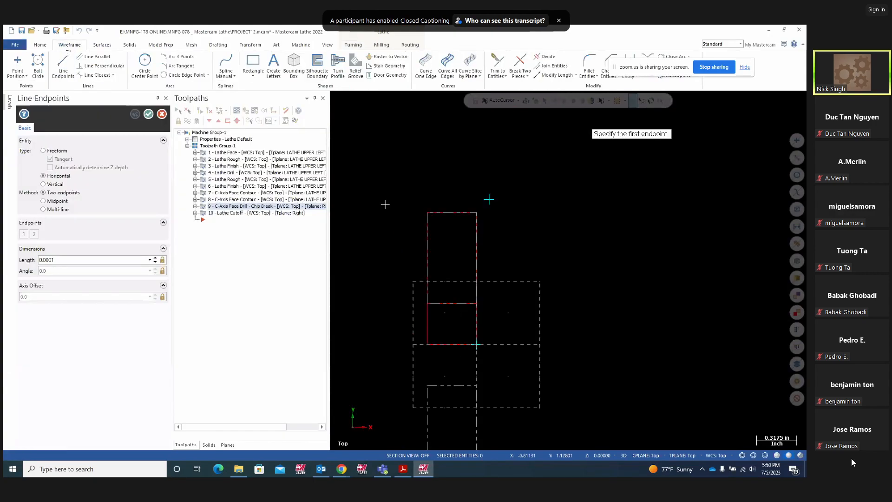
pyautogui.click(427, 213)
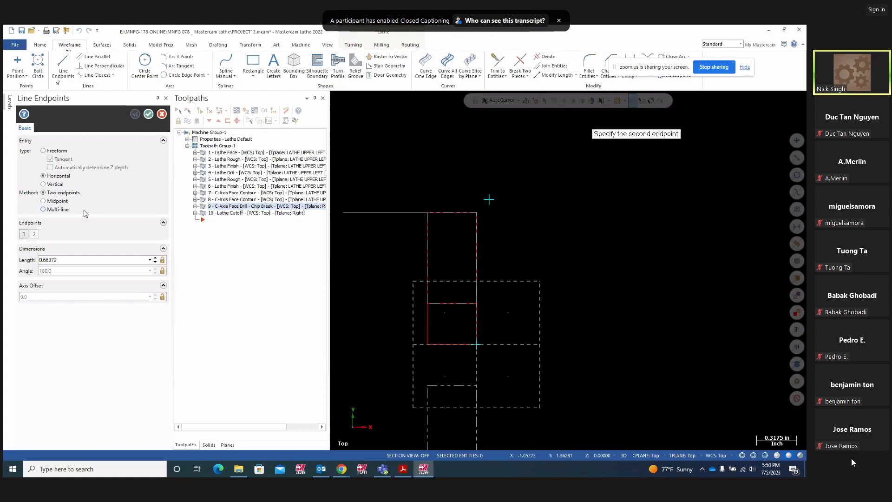
pyautogui.click(43, 184)
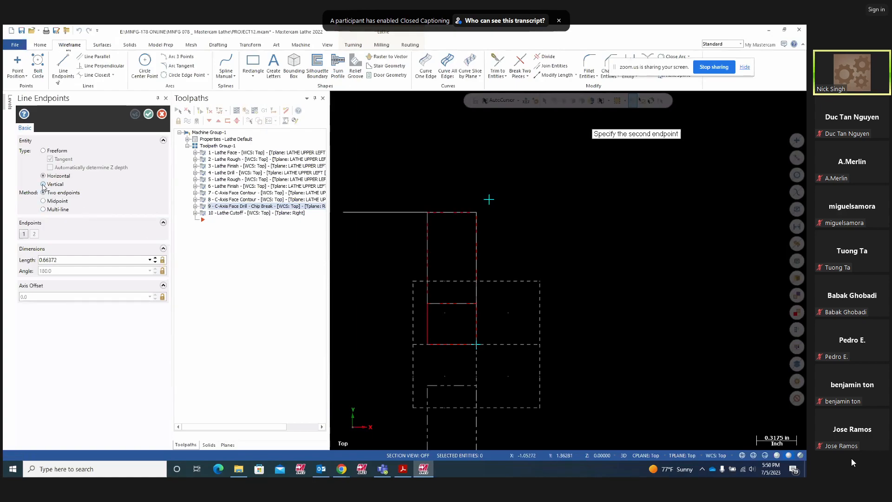
pyautogui.click(380, 151)
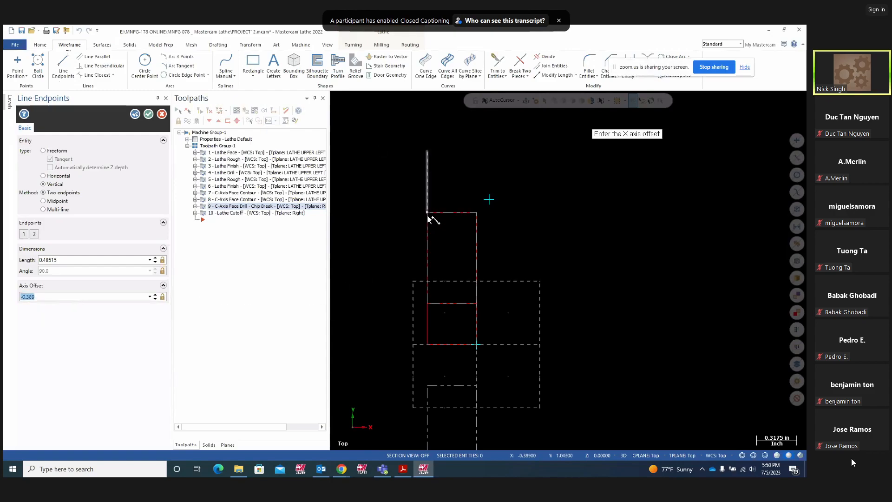
# Switch to the Project10.pdf drawing, highlight the bottom edge of the side view, and return to Mastercam
pyautogui.click(403, 470)
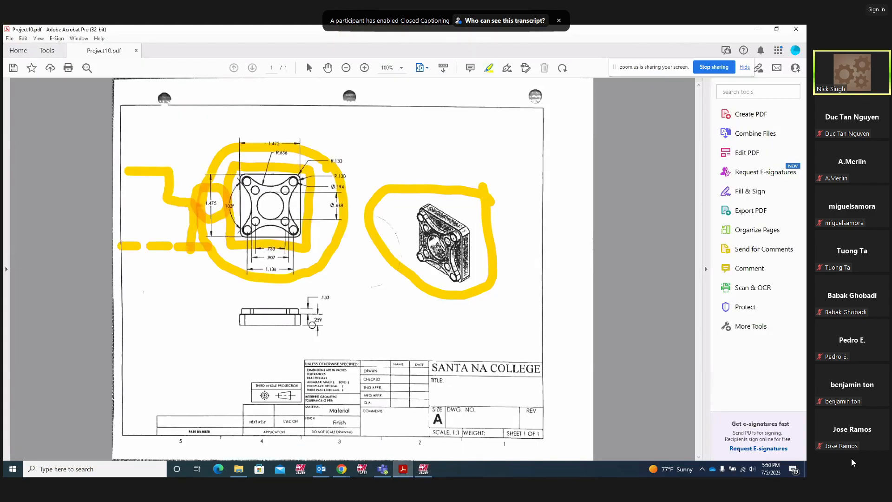
pyautogui.moveTo(216, 325); pyautogui.dragTo(349, 324)
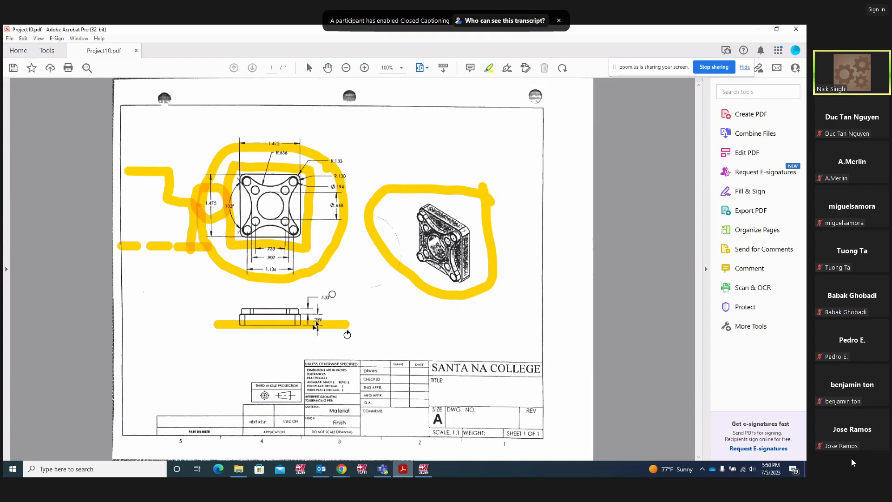
pyautogui.click(421, 465)
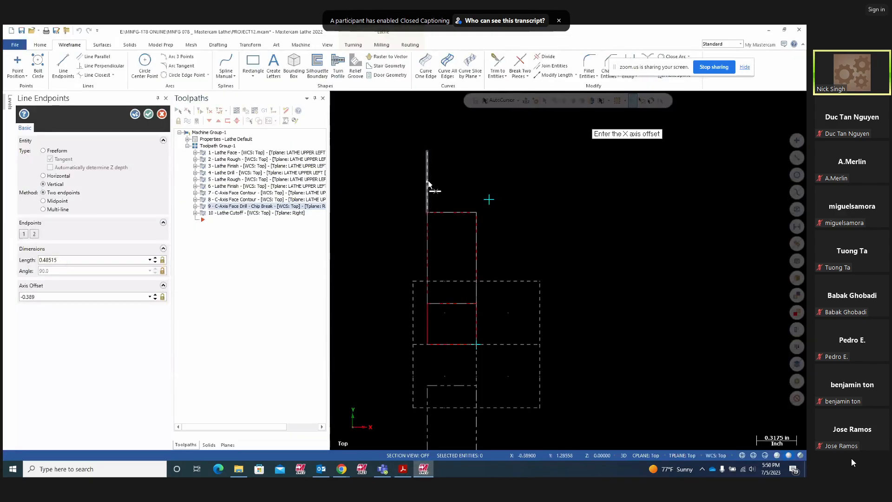
# Leave the line command and undo the vertical line at the profile's corner
pyautogui.moveTo(49, 296); pyautogui.dragTo(11, 301)
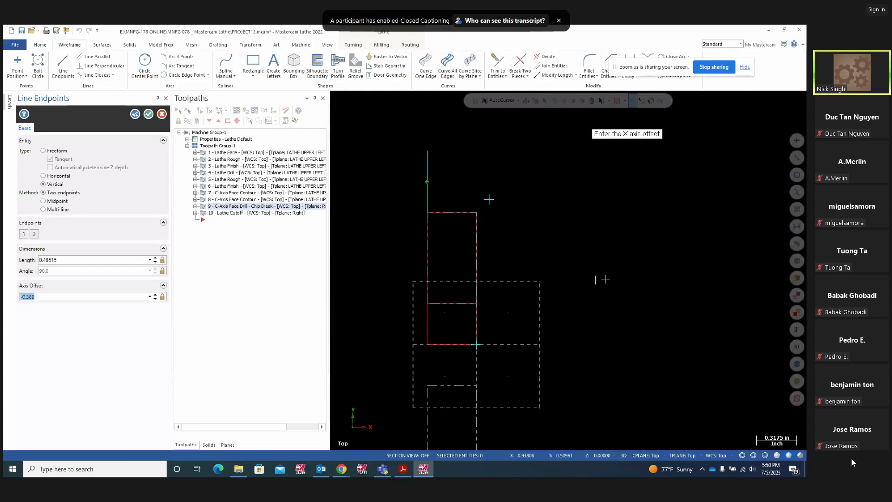
pyautogui.press('Escape')
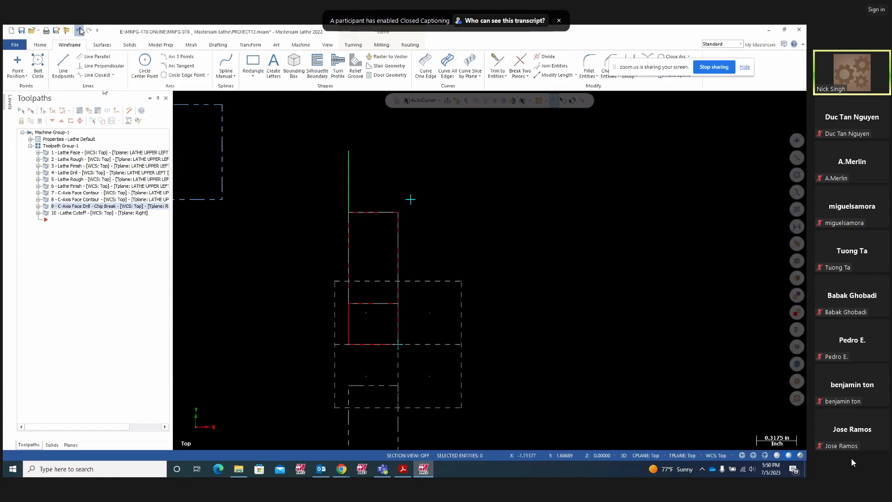
pyautogui.click(80, 30)
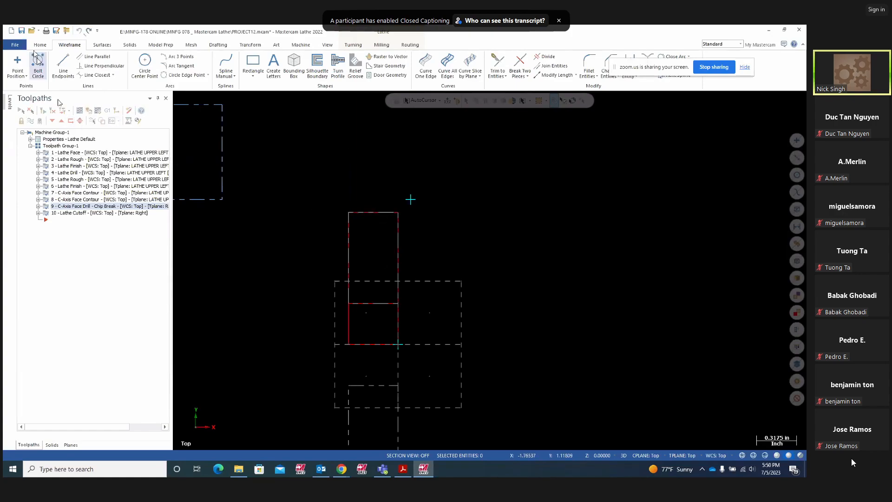
# Draw a horizontal line about 0.80 in long outward from the upper-right corner of the lathe profile
pyautogui.click(63, 66)
pyautogui.click(42, 176)
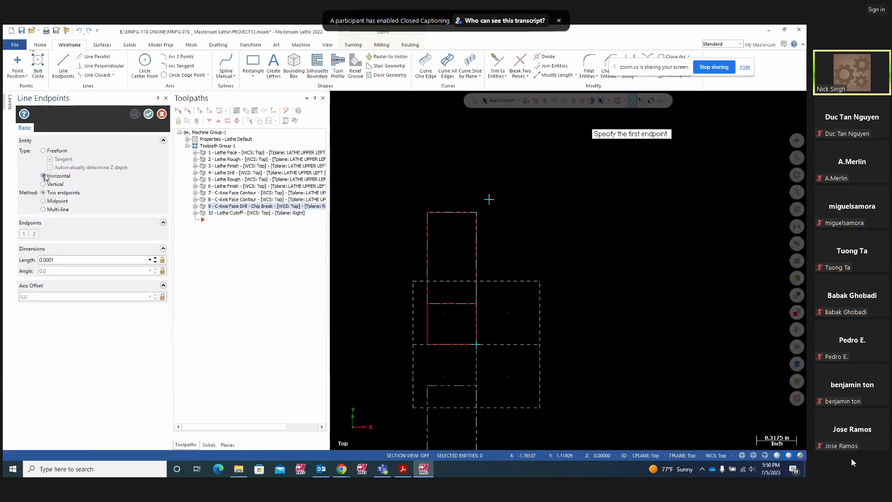
pyautogui.click(480, 212)
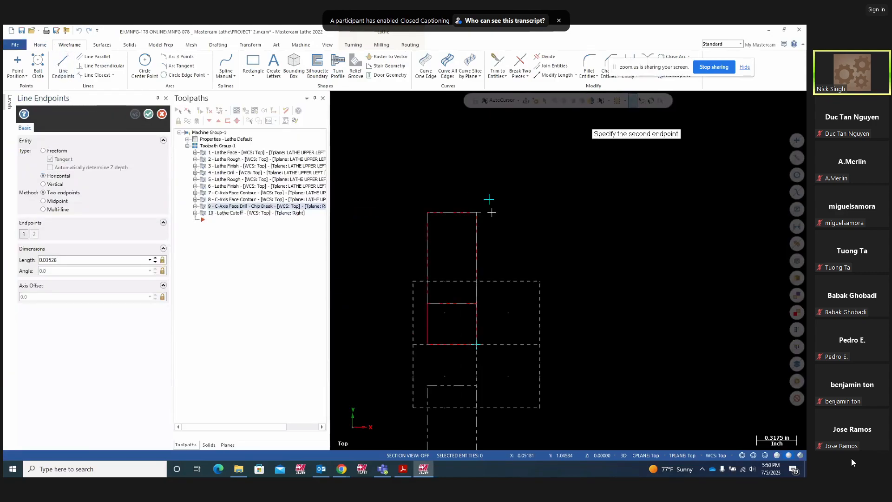
pyautogui.click(578, 216)
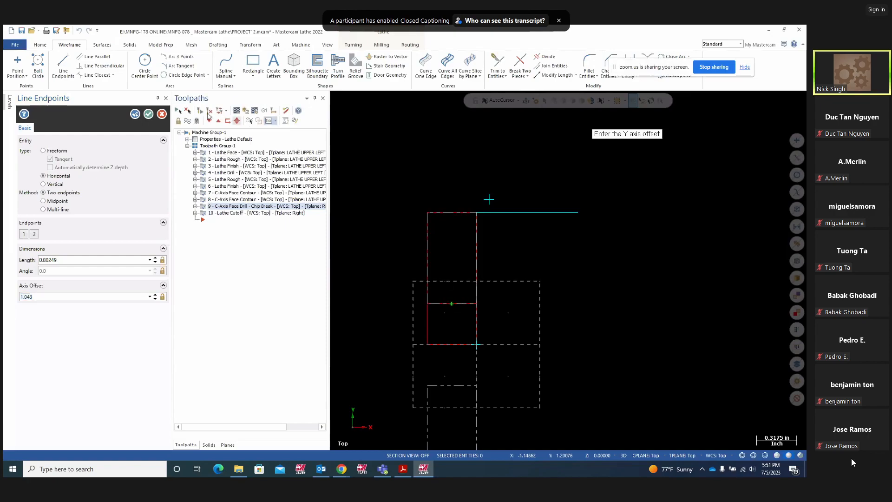
pyautogui.click(145, 116)
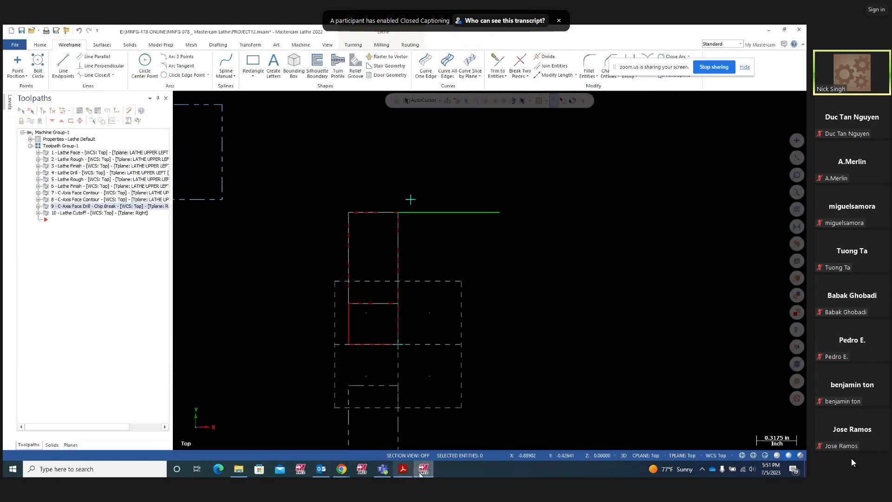
# Switch to the Project10.pdf drawing, circle the side view with the highlighter, and return to Mastercam
pyautogui.click(403, 469)
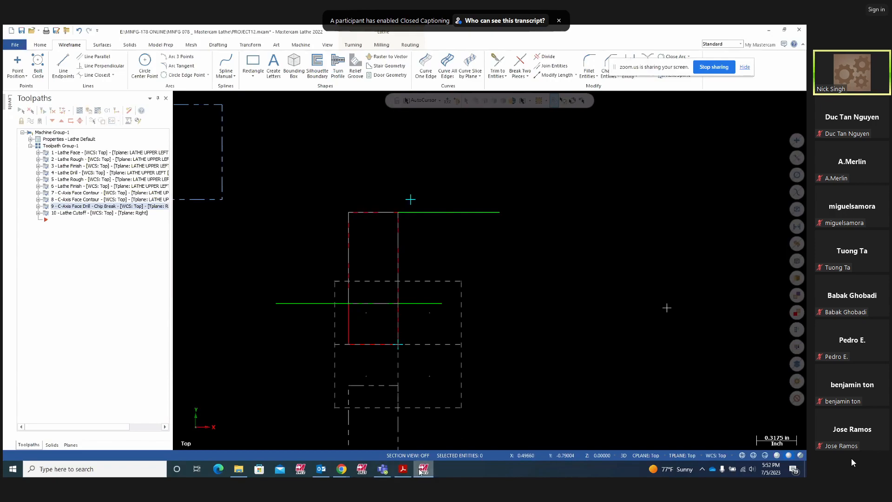
pyautogui.click(403, 470)
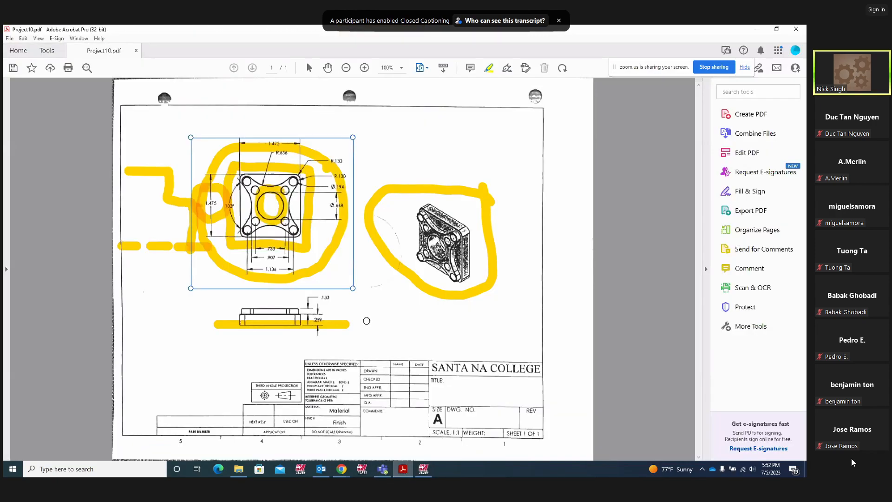
pyautogui.moveTo(327, 287)
pyautogui.mouseDown()
pyautogui.moveTo(160, 321)
pyautogui.moveTo(193, 344)
pyautogui.moveTo(358, 323)
pyautogui.moveTo(368, 301)
pyautogui.mouseUp()
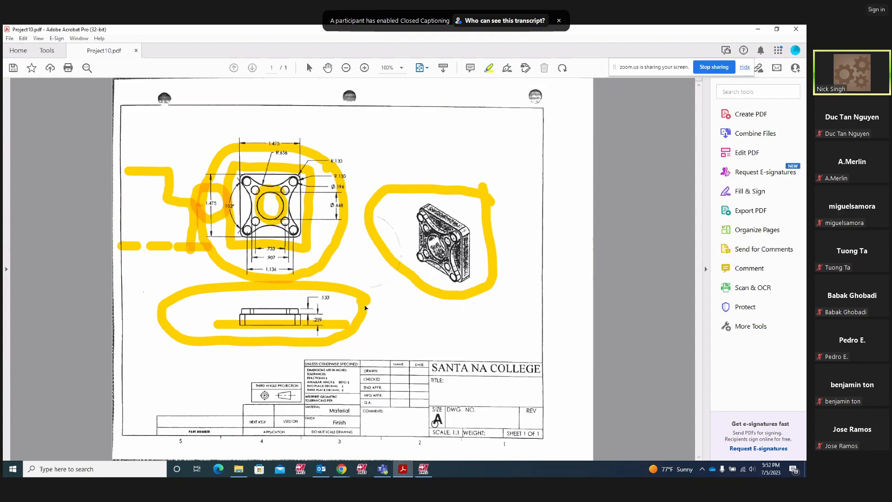
pyautogui.click(423, 469)
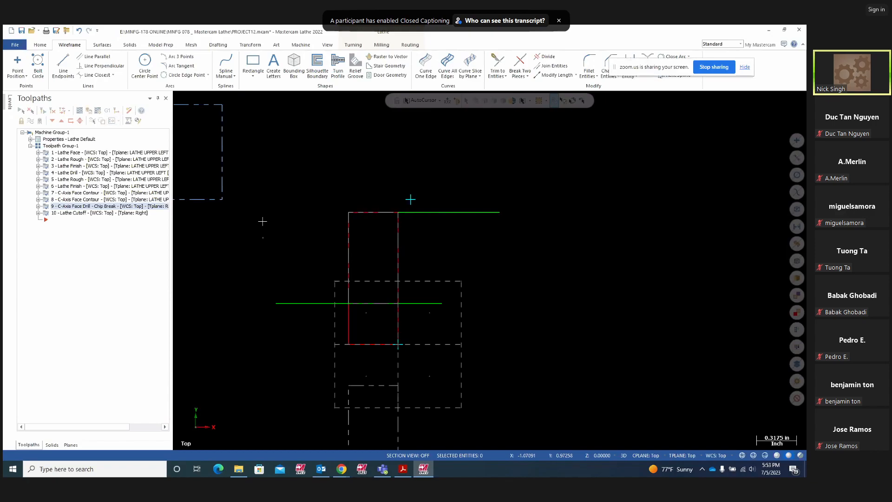
# Make level 2 active with level 1 hidden, and show the flange face geometry in the right view
pyautogui.click(10, 101)
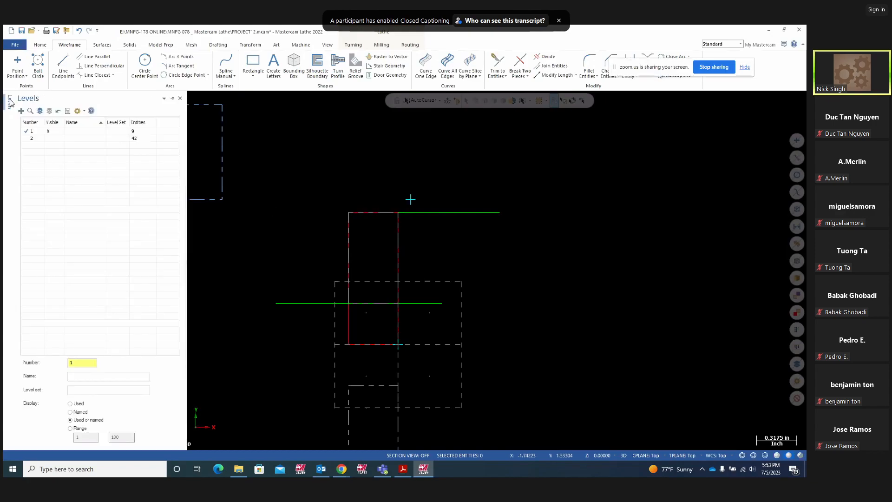
pyautogui.click(48, 138)
pyautogui.click(41, 138)
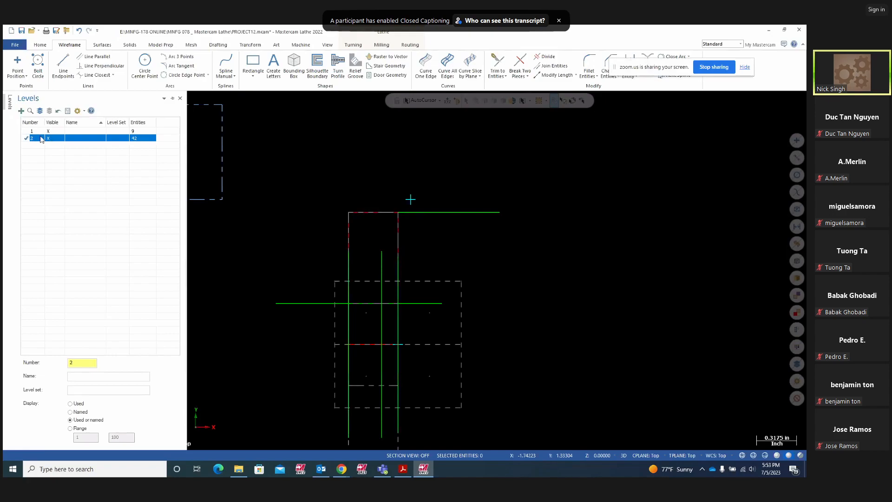
pyautogui.click(48, 131)
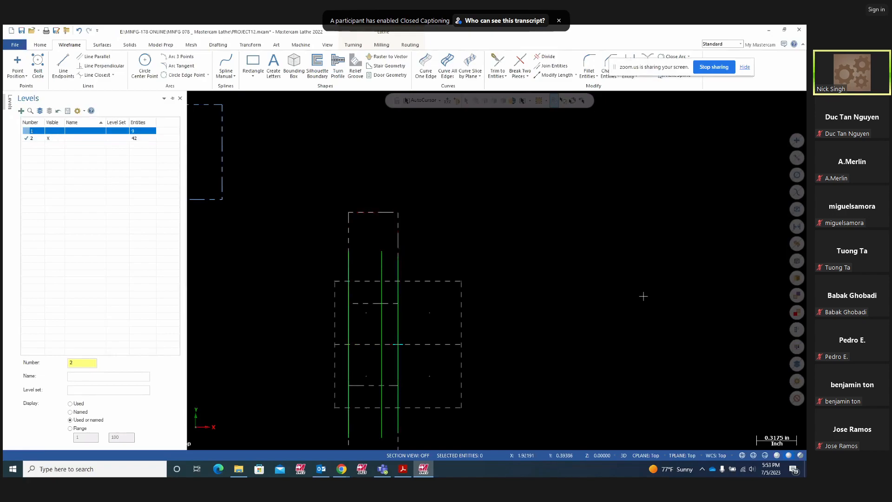
pyautogui.moveTo(643, 295); pyautogui.dragTo(604, 286, button='middle')
pyautogui.rightClick(604, 286)
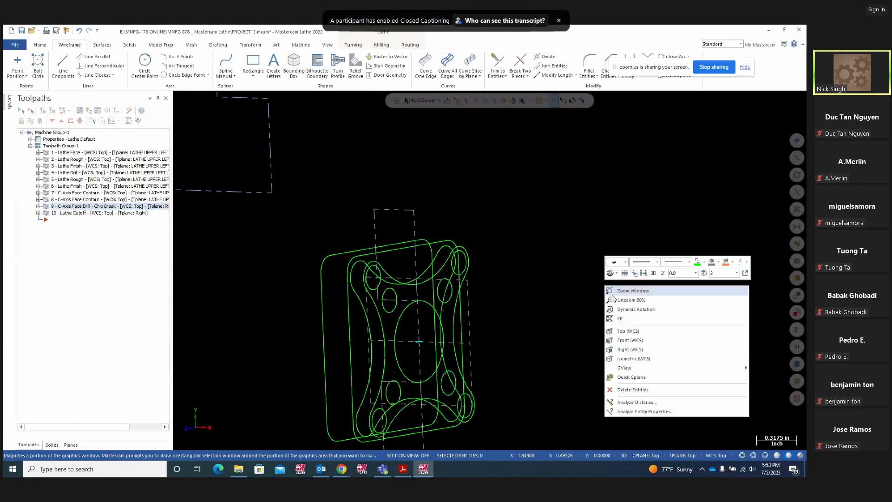
pyautogui.click(625, 349)
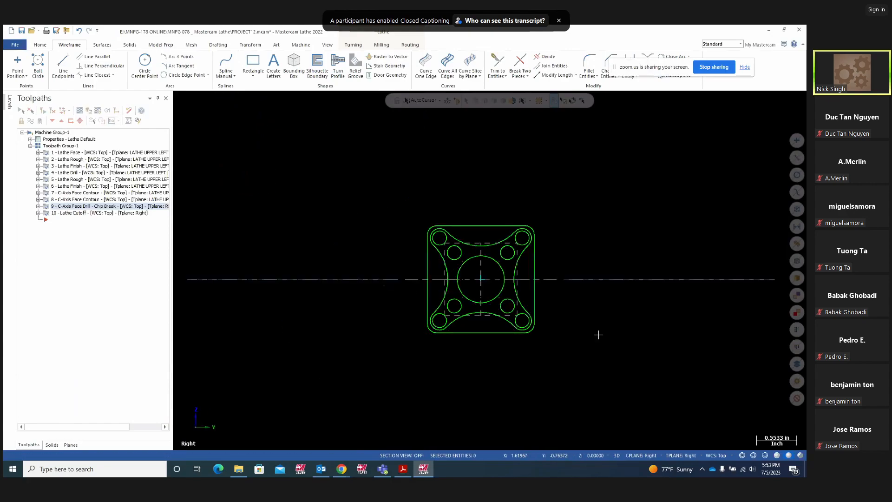
pyautogui.scroll(1, 701, 285)
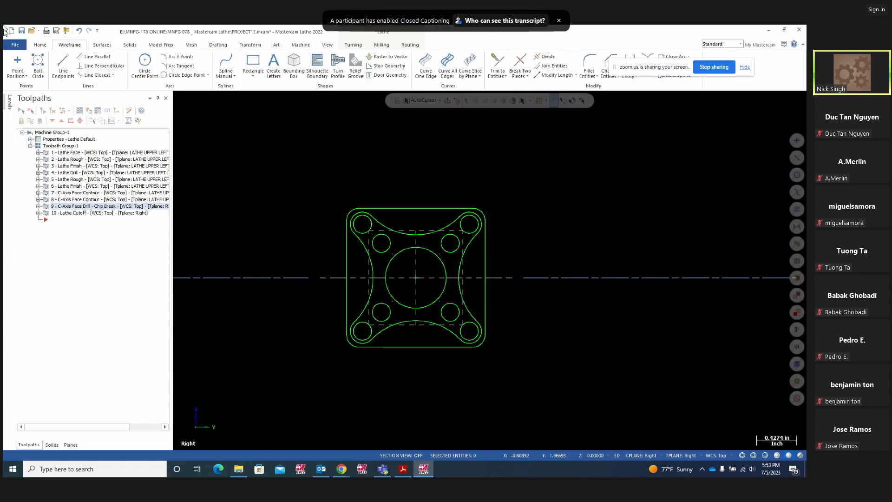
# Start a new part file and discard the changes to PROJECT12.mcam
pyautogui.click(17, 46)
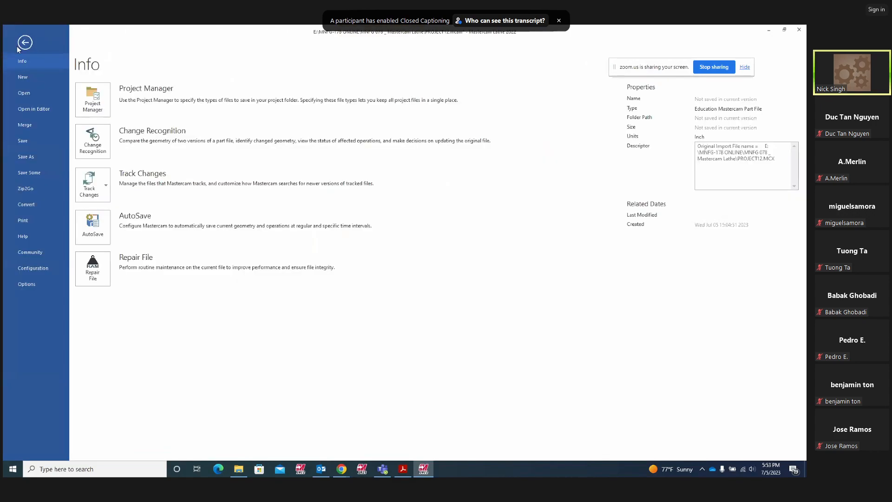
pyautogui.click(21, 79)
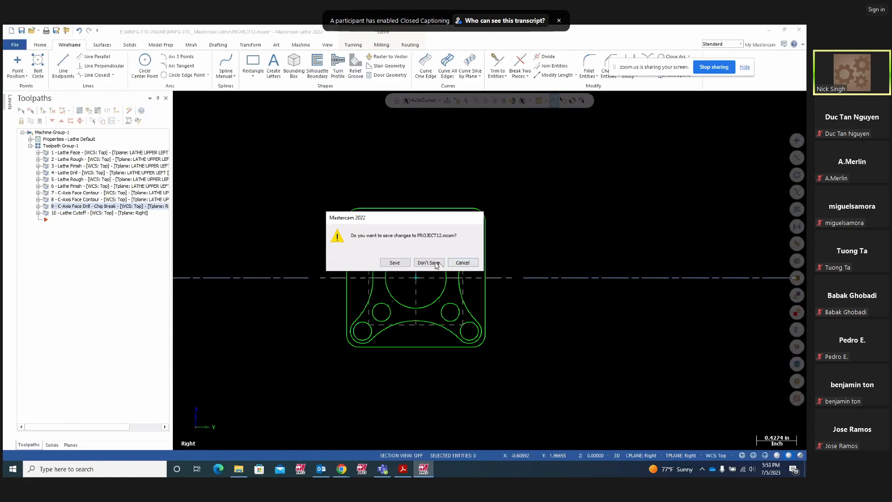
pyautogui.click(432, 264)
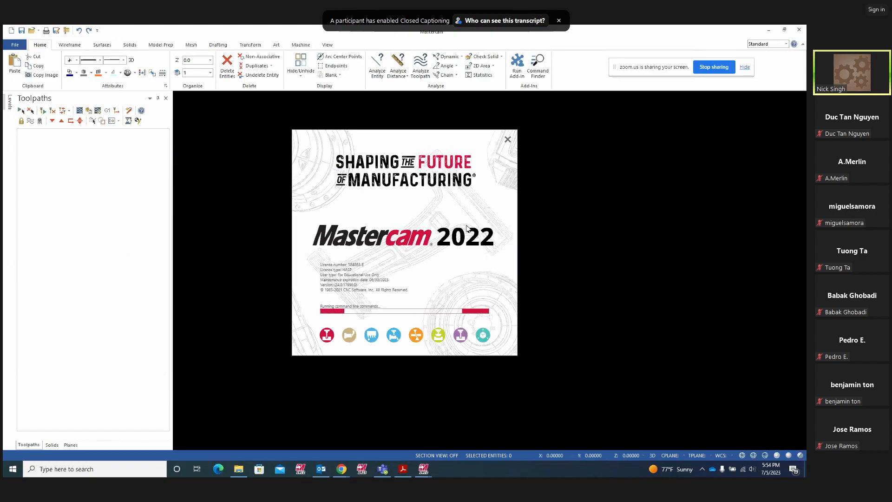
# Switch to the Project10.pdf drawing and delete the highlighter marks on the front view's center hole and around its outline
pyautogui.click(403, 469)
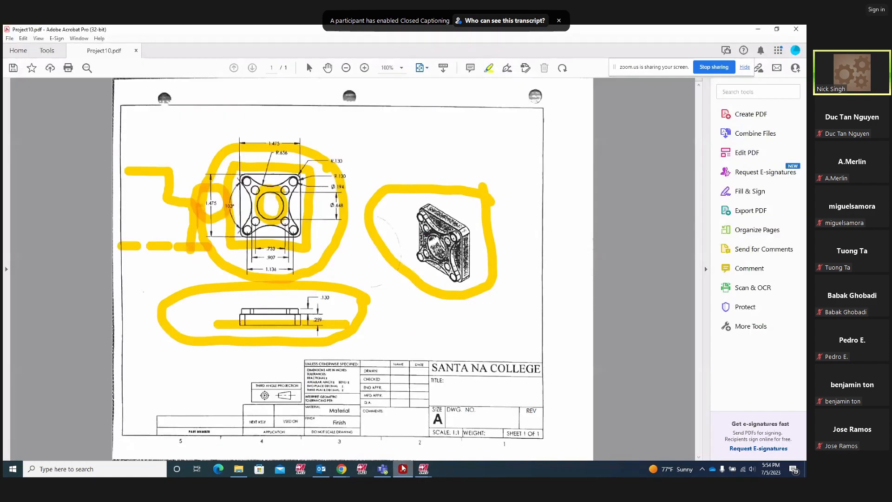
pyautogui.rightClick(276, 205)
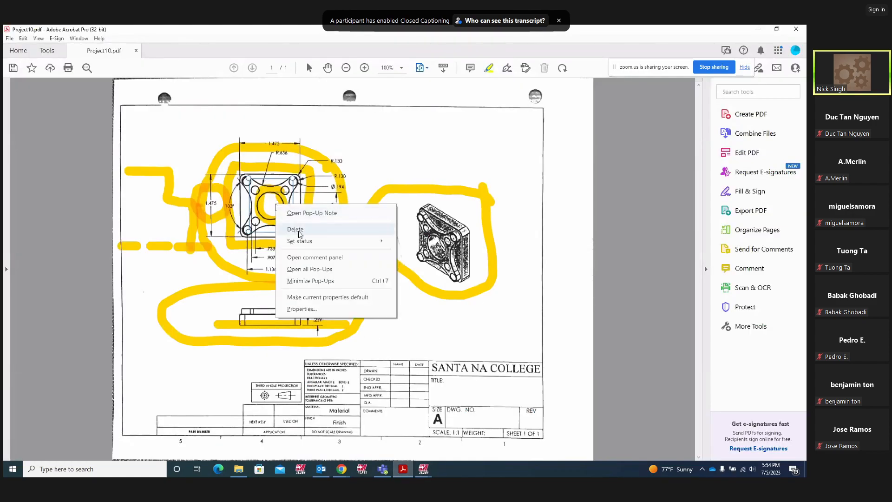
pyautogui.click(296, 230)
pyautogui.rightClick(256, 171)
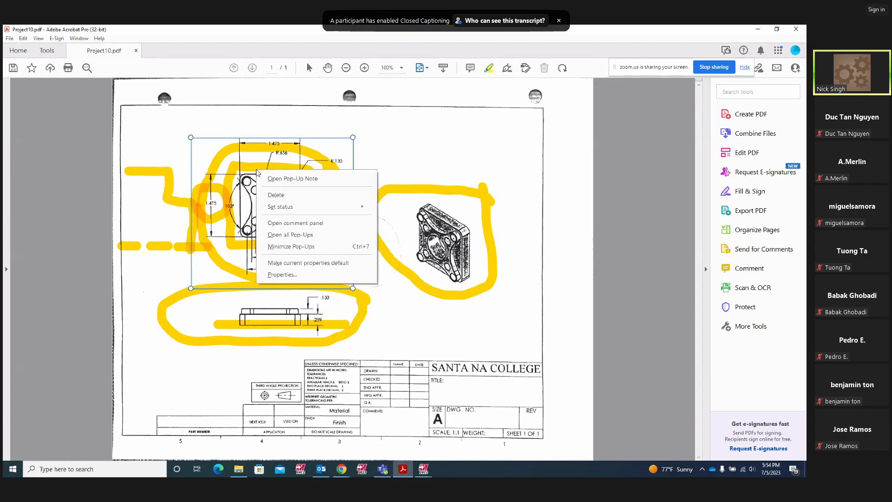
pyautogui.click(276, 194)
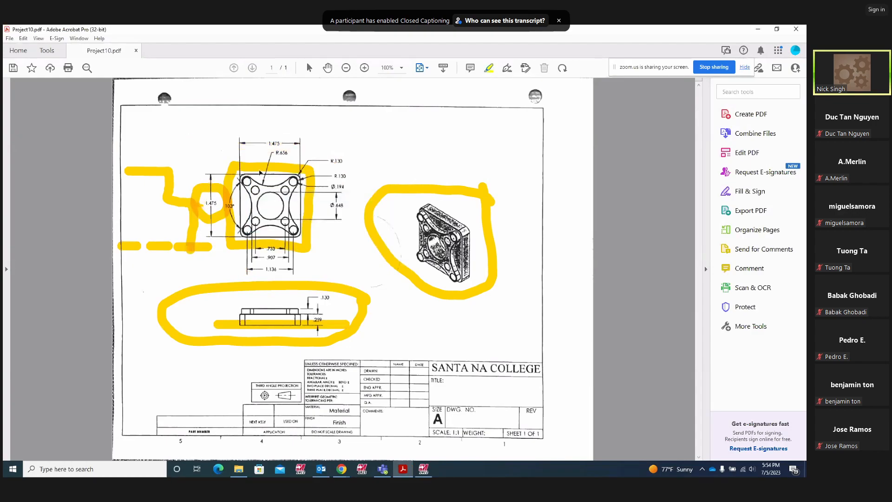
pyautogui.rightClick(260, 173)
pyautogui.click(278, 195)
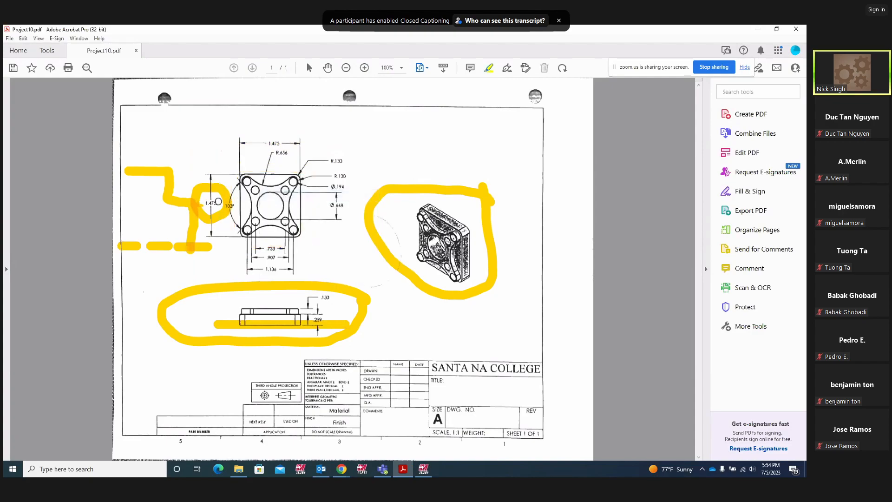
# Delete the highlighter circle at the 1.475 height dimension and the centerline dash nearest the front view
pyautogui.rightClick(216, 203)
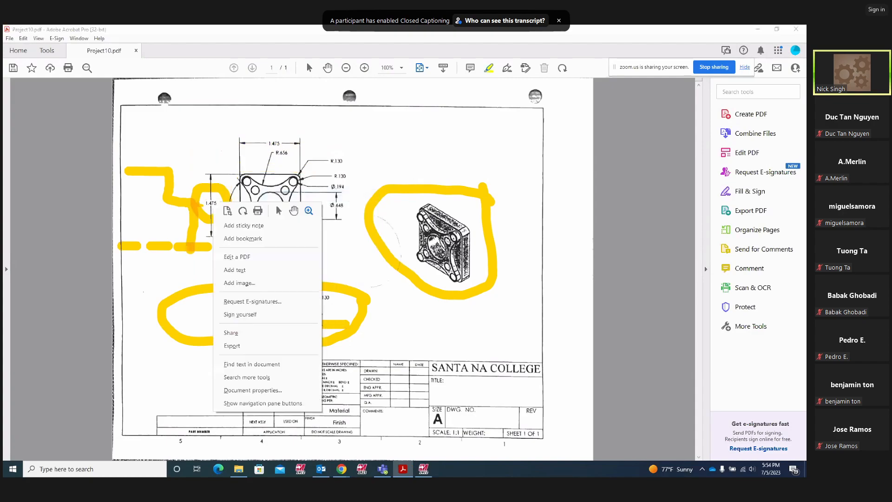
pyautogui.click(185, 197)
pyautogui.rightClick(190, 205)
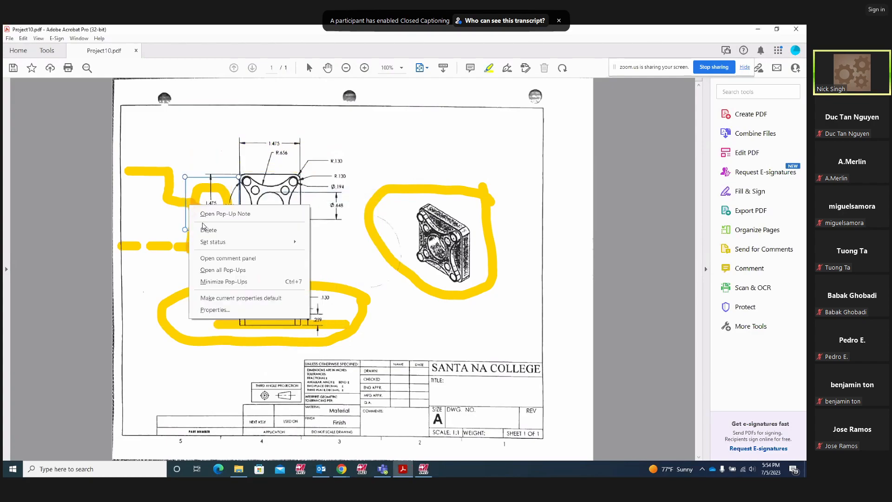
pyautogui.click(206, 230)
pyautogui.rightClick(188, 251)
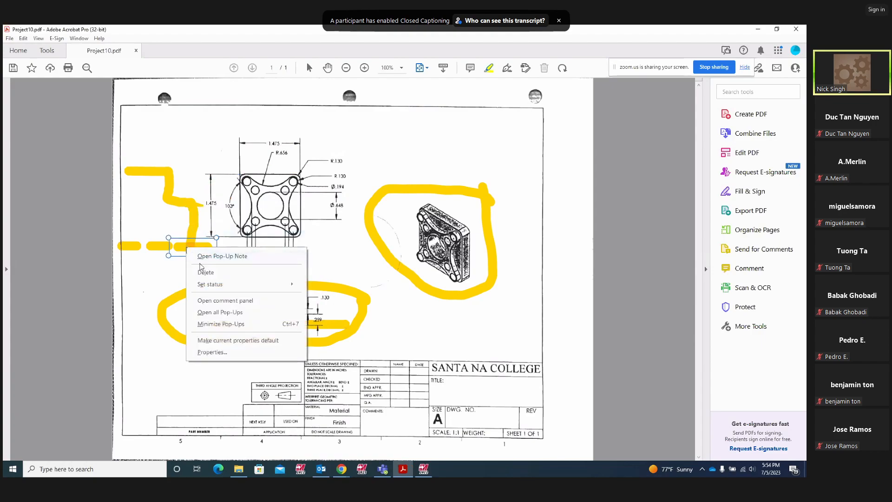
pyautogui.click(204, 272)
# Delete the highlighter loops around the side and isometric views and the stepped profile sketched beside the front view
pyautogui.rightClick(203, 293)
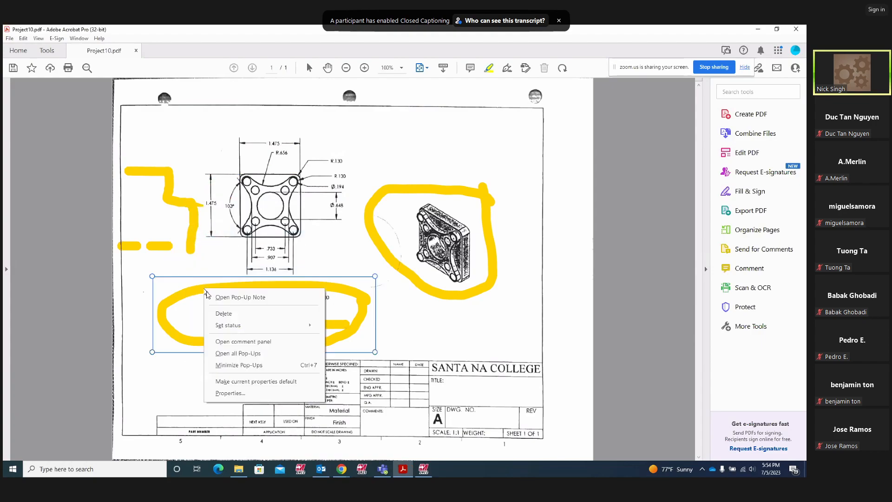
pyautogui.click(224, 315)
pyautogui.rightClick(178, 245)
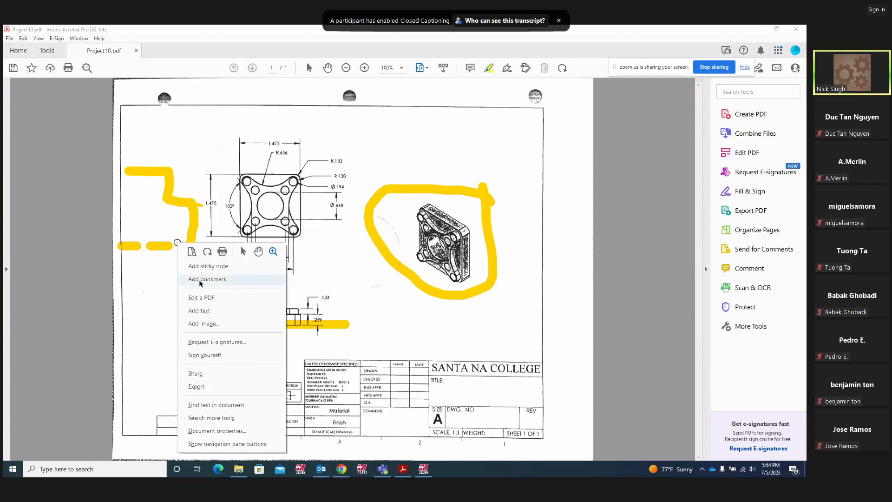
pyautogui.rightClick(178, 205)
pyautogui.click(196, 228)
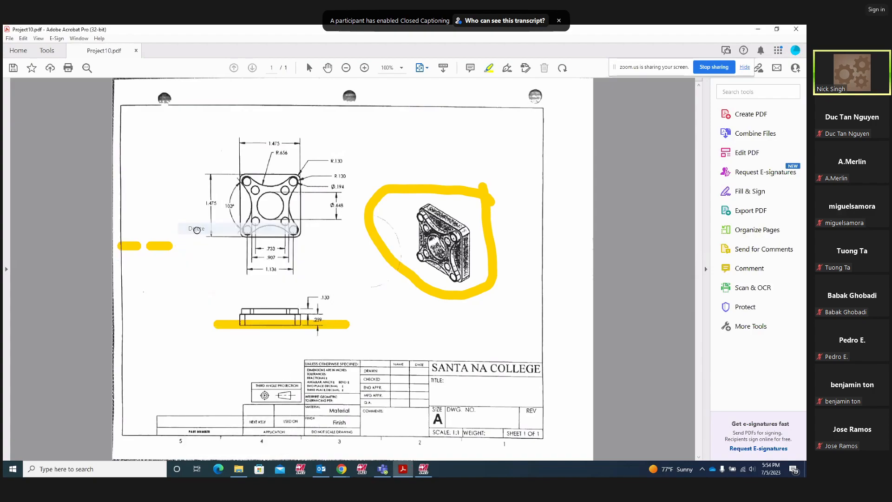
pyautogui.rightClick(391, 194)
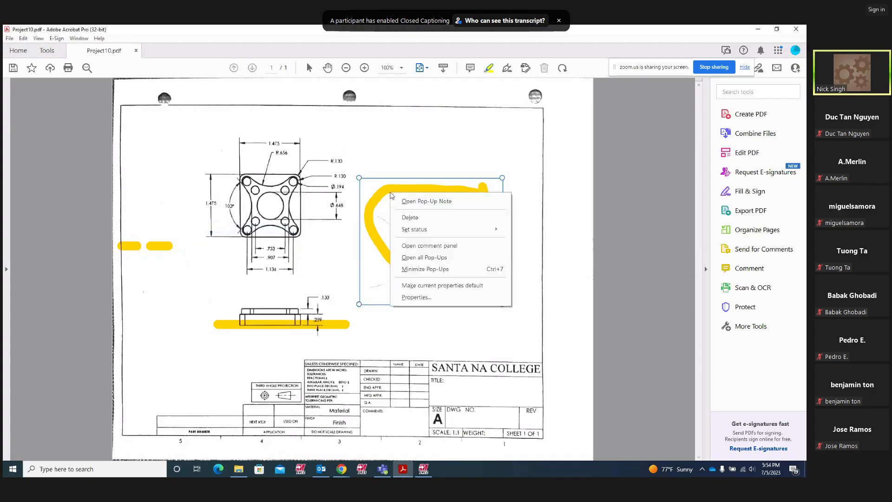
pyautogui.click(409, 217)
pyautogui.moveTo(159, 290); pyautogui.dragTo(273, 298)
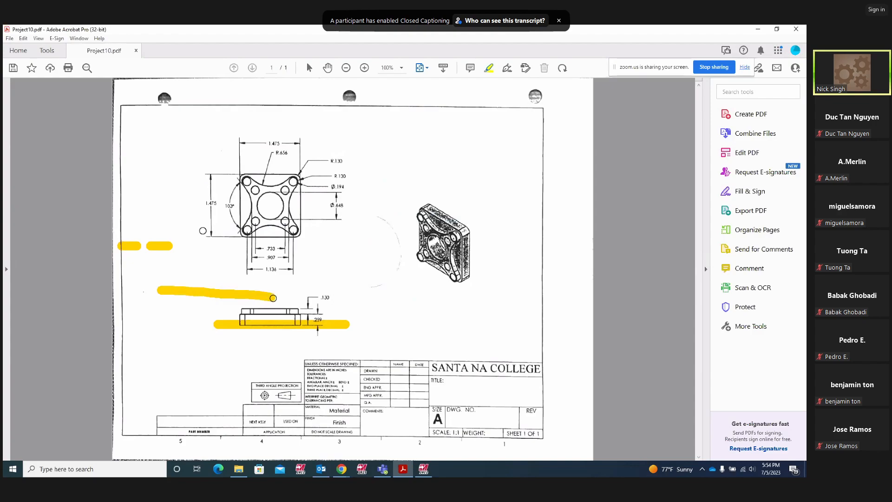
pyautogui.rightClick(306, 320)
pyautogui.click(325, 344)
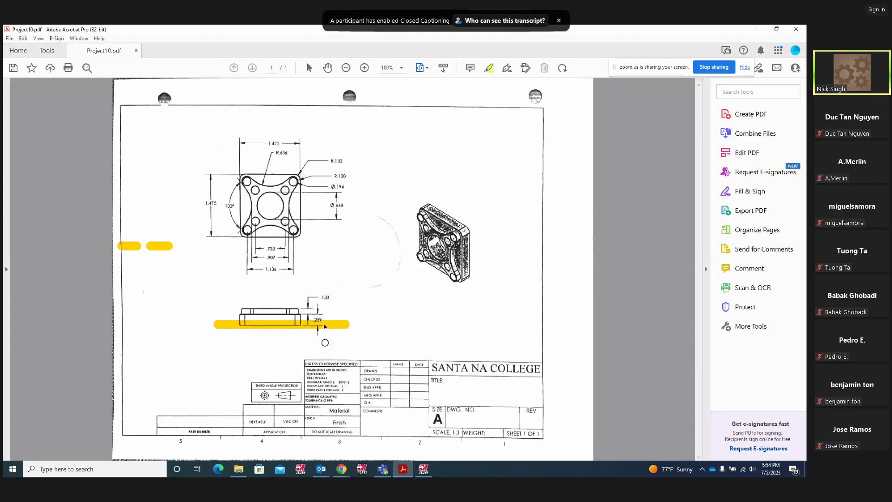
# Delete the highlighter line along the side view's base and the two remaining centerline dashes
pyautogui.rightClick(326, 324)
pyautogui.click(344, 350)
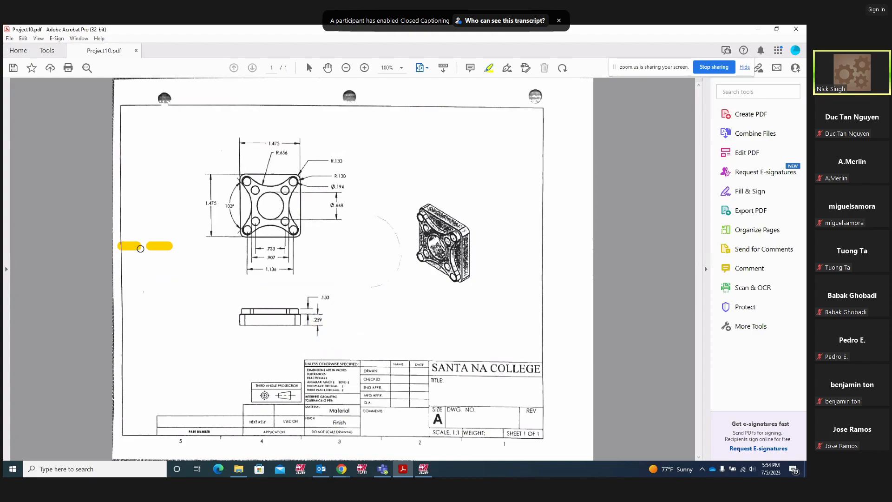
pyautogui.rightClick(148, 248)
pyautogui.click(163, 272)
pyautogui.rightClick(132, 246)
pyautogui.click(151, 270)
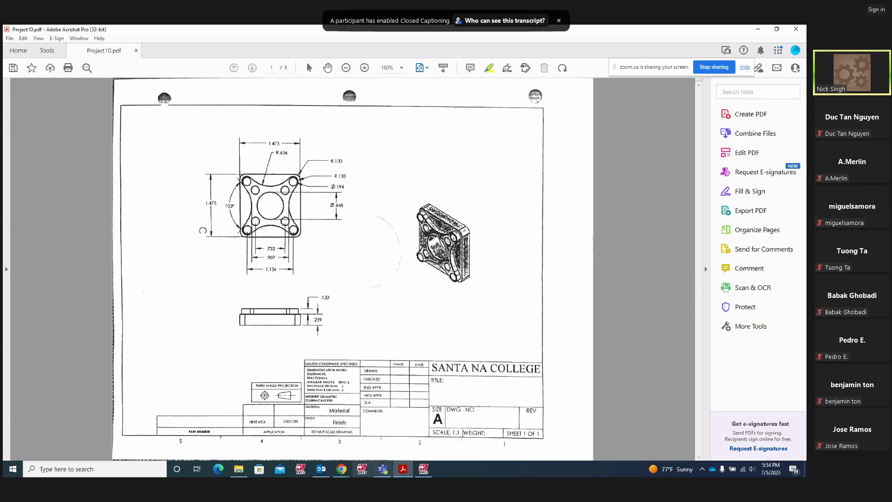
# Switch back to Mastercam and view the level list of the new part
pyautogui.click(423, 469)
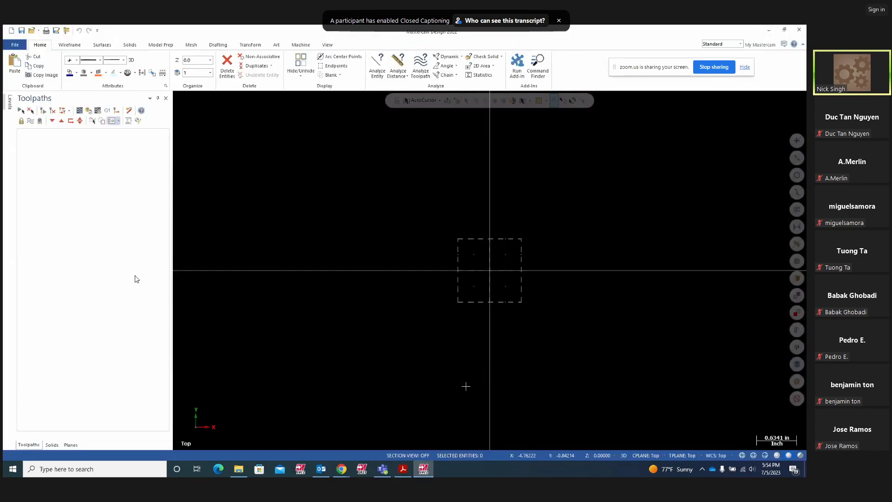
pyautogui.click(10, 102)
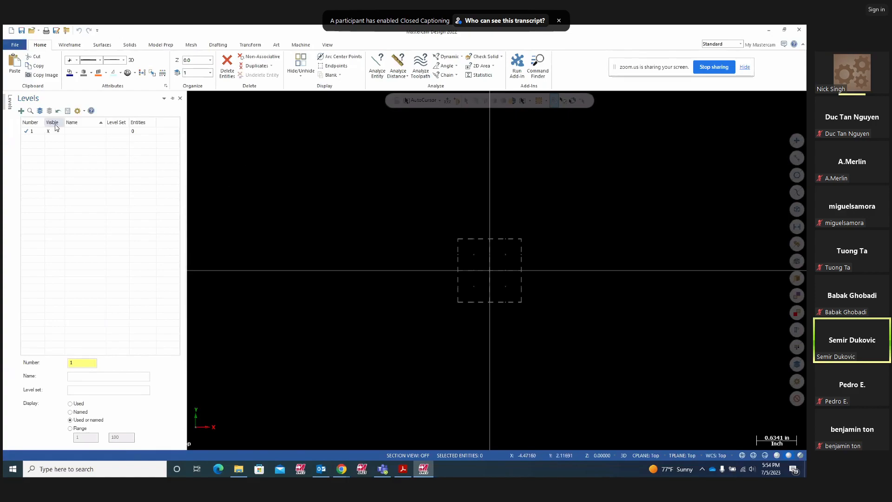
pyautogui.click(245, 174)
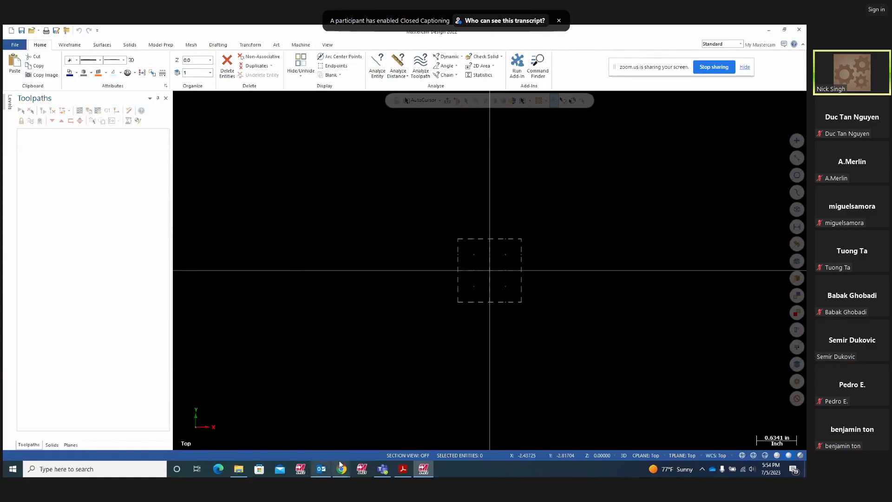
# Switch to the Zoom meeting in Chrome, start recording it, acknowledge the recording notice, and return to Mastercam
pyautogui.moveTo(341, 468)
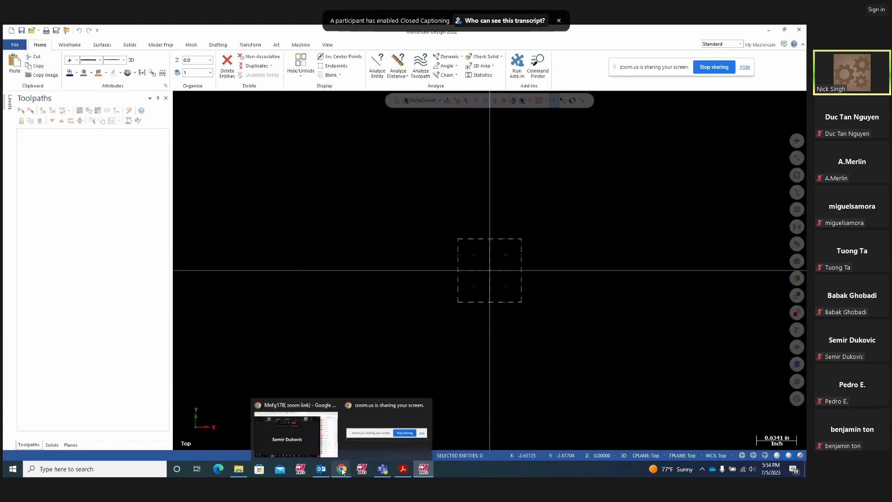
pyautogui.click(306, 428)
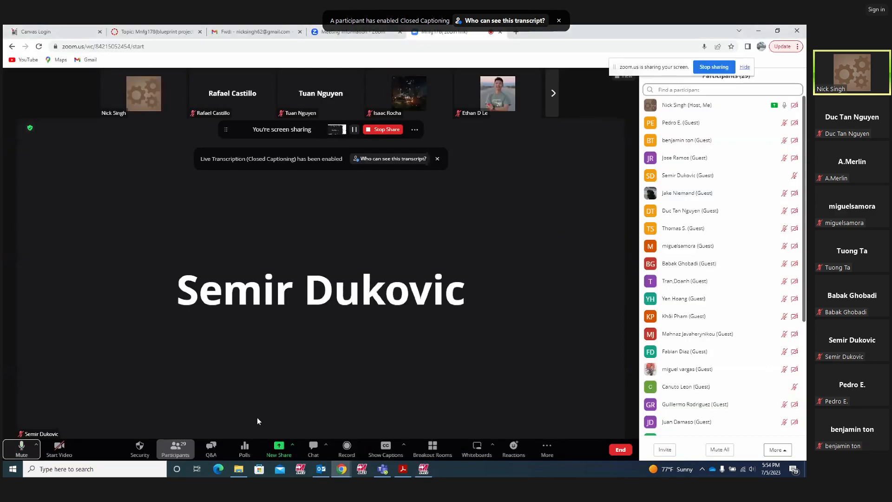
pyautogui.click(347, 447)
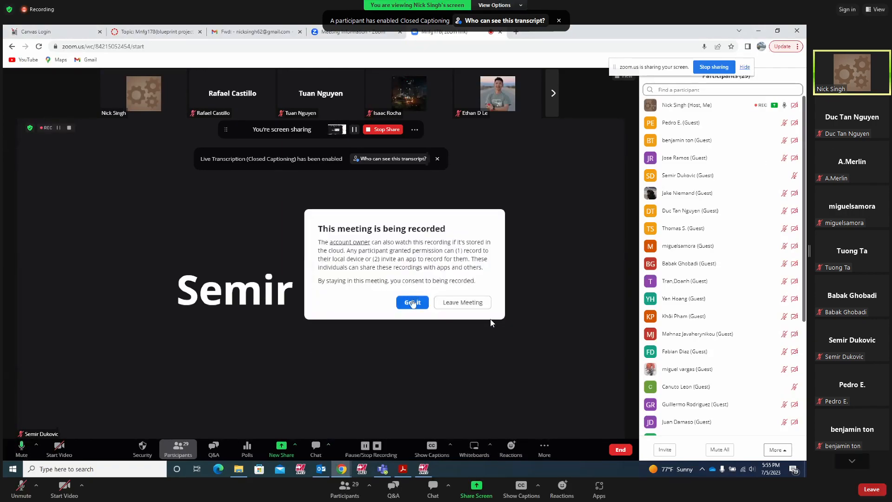
pyautogui.click(412, 303)
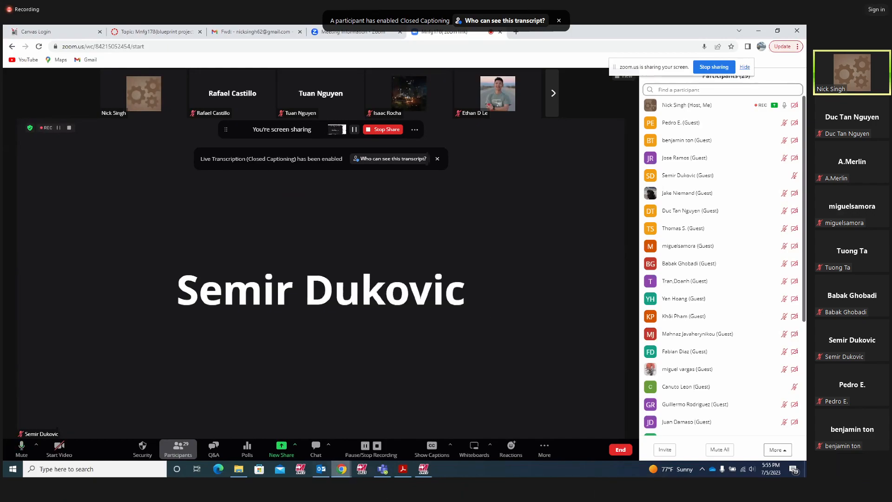
pyautogui.moveTo(423, 469)
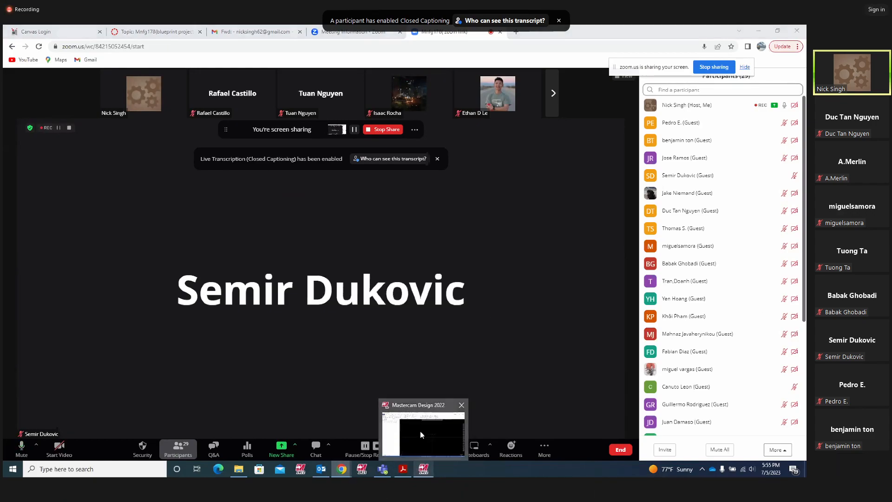
pyautogui.click(420, 431)
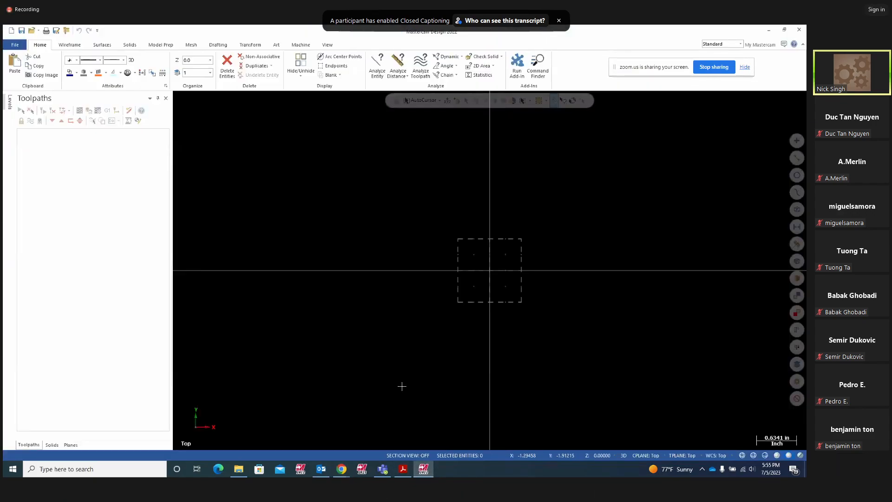
# Show the level list and set the construction mode to 2D
pyautogui.click(10, 101)
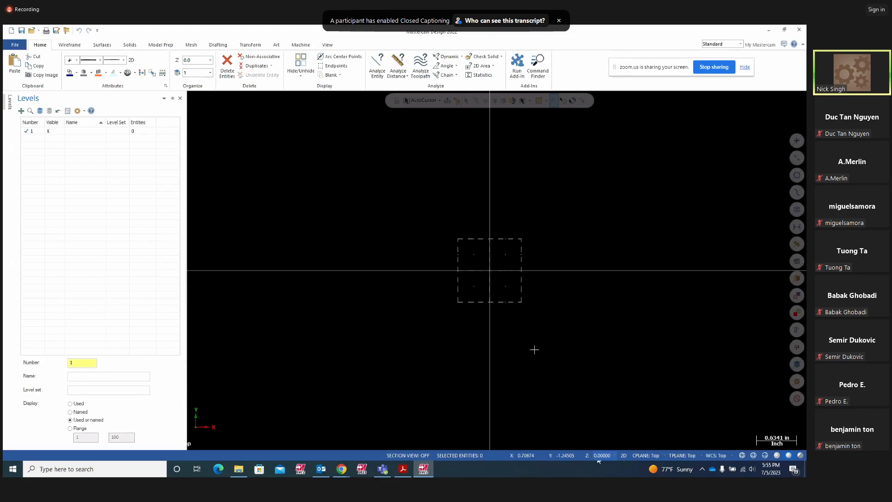
pyautogui.scroll(-3, 342, 333)
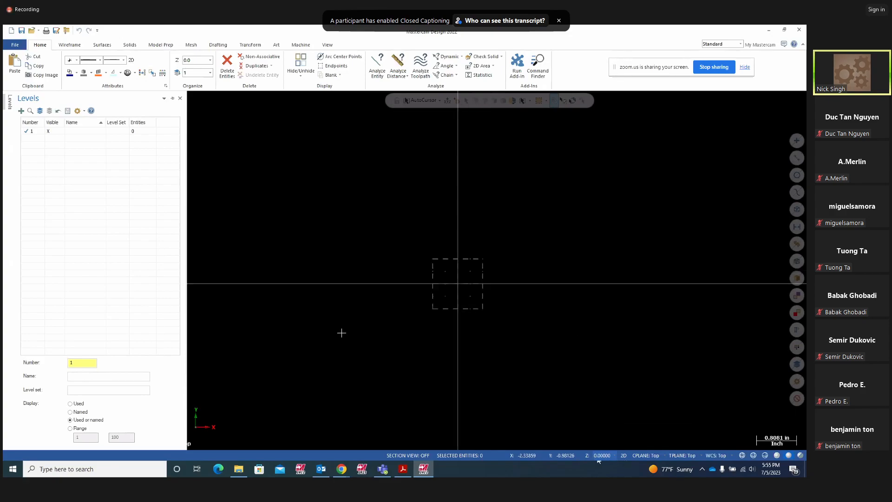
# Switch to the Project10.pdf drawing, circle the 1.475 height dimension with the highlighter, and return to Mastercam
pyautogui.click(403, 468)
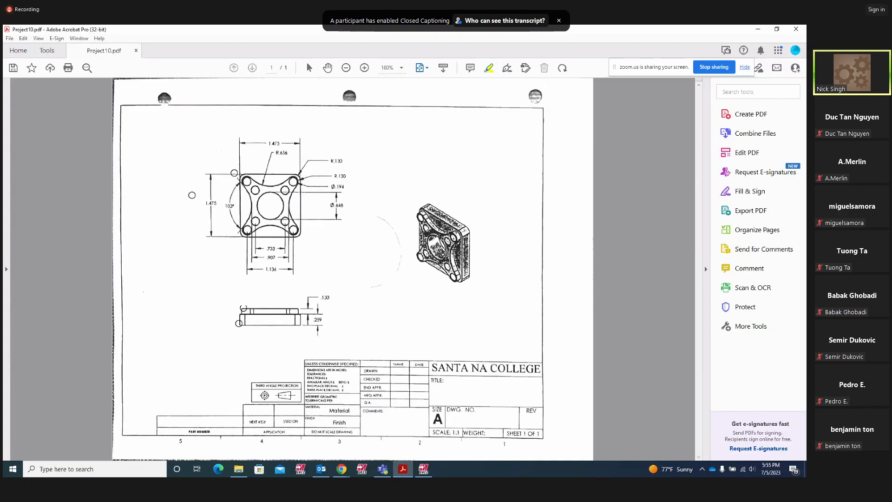
pyautogui.moveTo(209, 216); pyautogui.dragTo(229, 208)
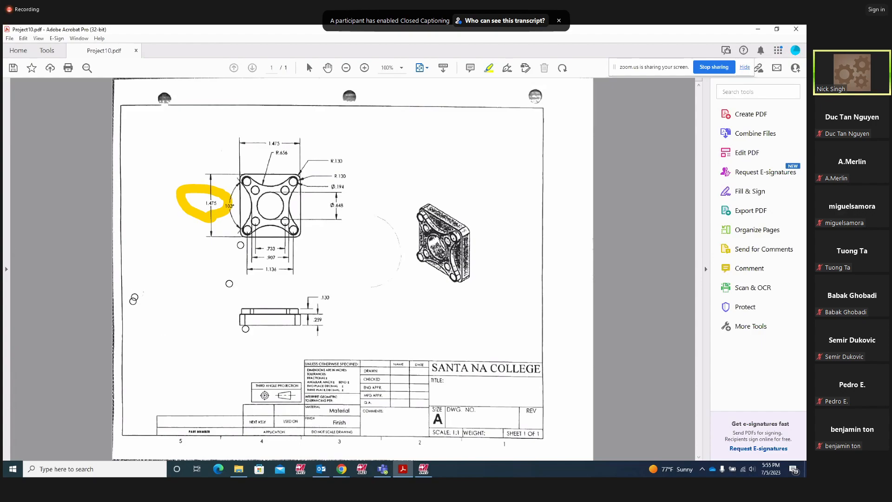
pyautogui.click(422, 469)
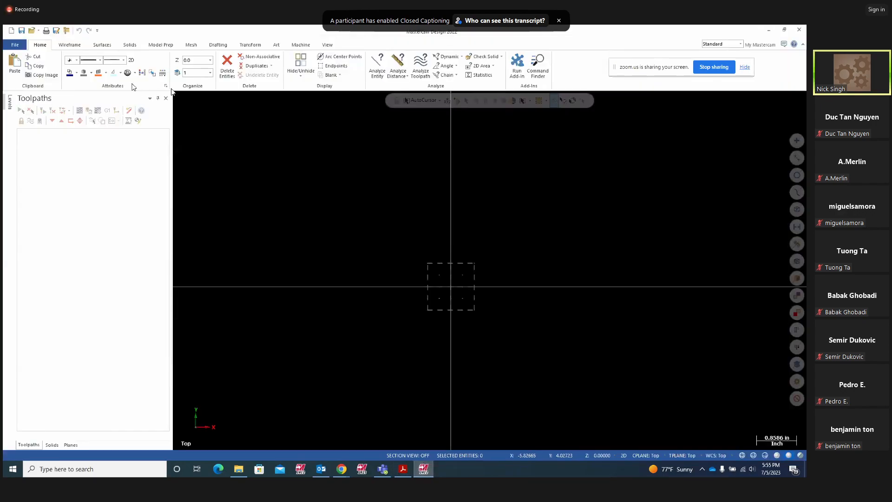
# Draw a rectangle from the origin toward negative X and positive Y, about 1.17 in wide and 2.63 in high
pyautogui.click(70, 46)
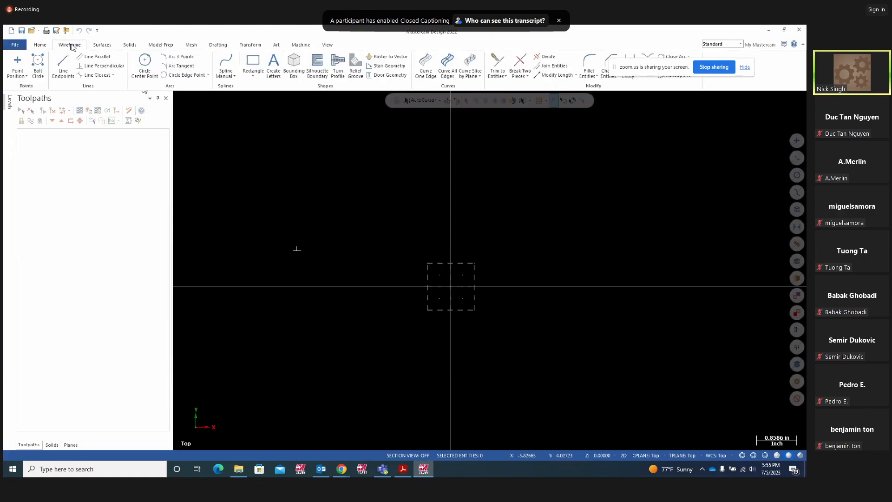
pyautogui.click(253, 74)
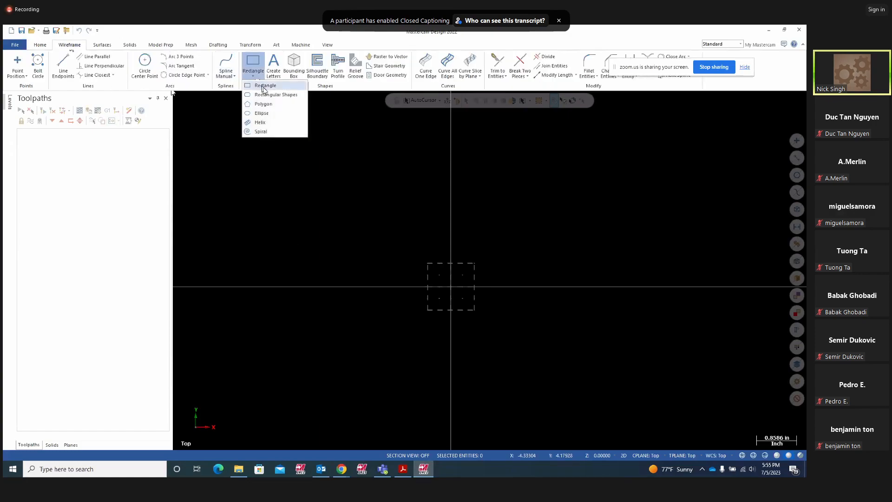
pyautogui.click(263, 86)
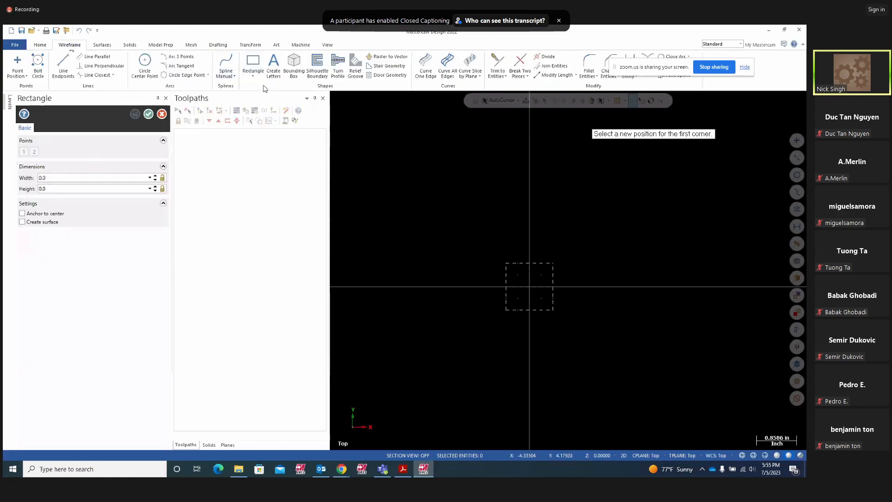
pyautogui.click(531, 287)
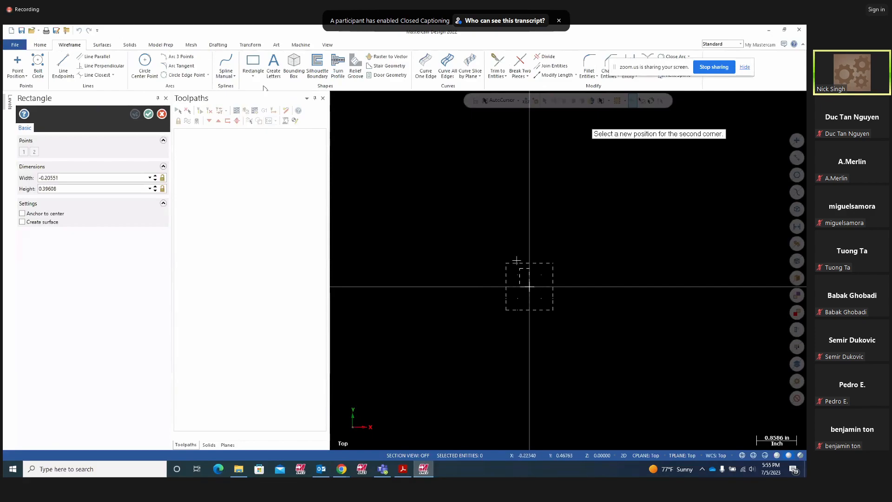
pyautogui.click(474, 163)
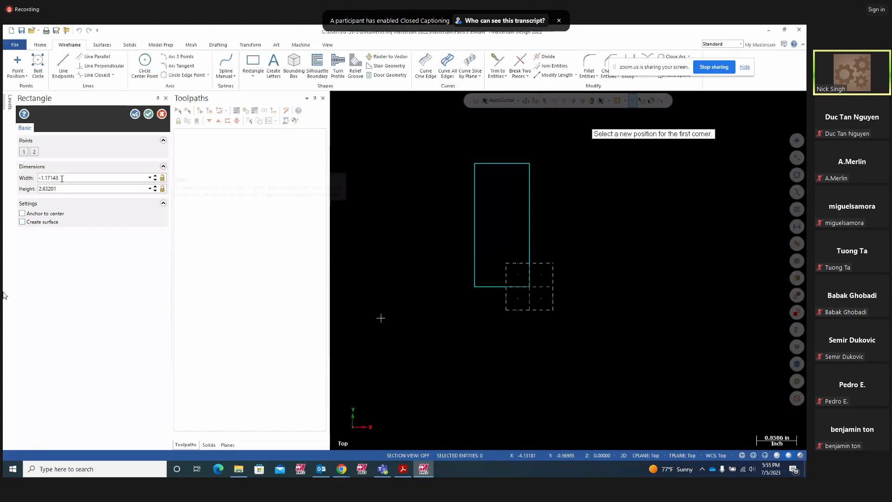
# Switch to the Project10.pdf drawing, circle the side view's .130 and .259 thickness dimensions with the highlighter, and return to Mastercam
pyautogui.click(403, 469)
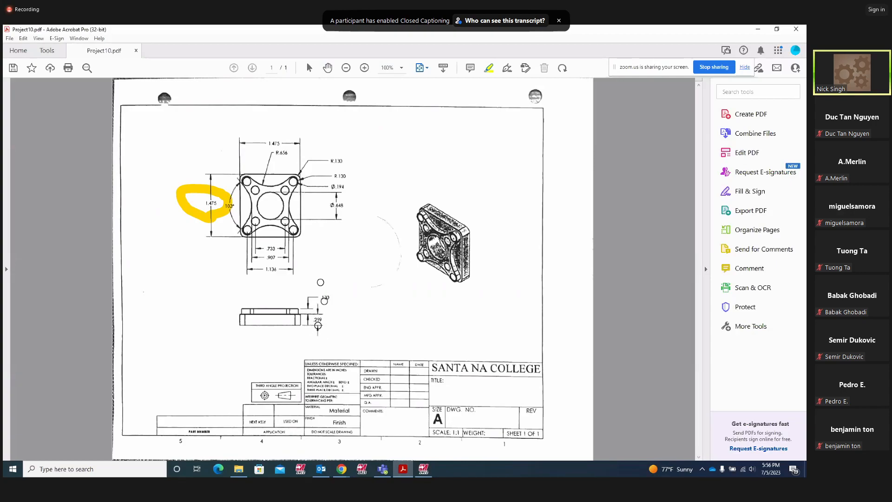
pyautogui.moveTo(330, 286)
pyautogui.mouseDown()
pyautogui.moveTo(303, 310)
pyautogui.moveTo(318, 341)
pyautogui.moveTo(338, 284)
pyautogui.mouseUp()
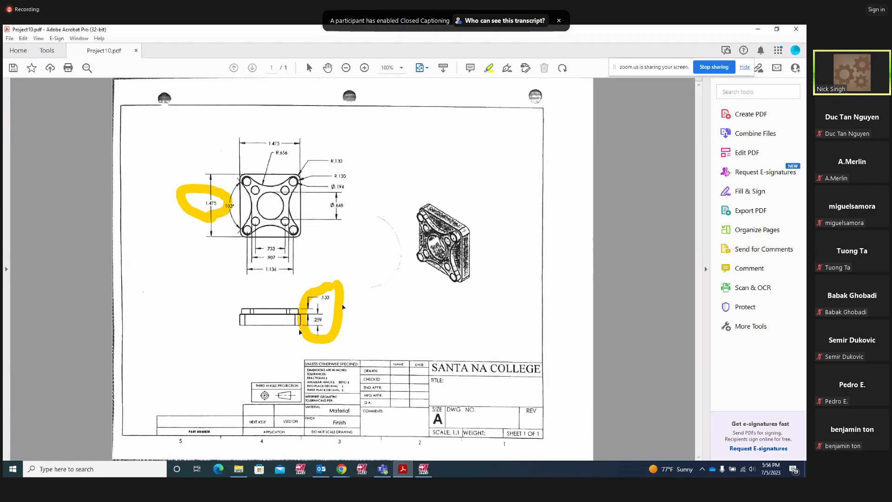
pyautogui.click(424, 469)
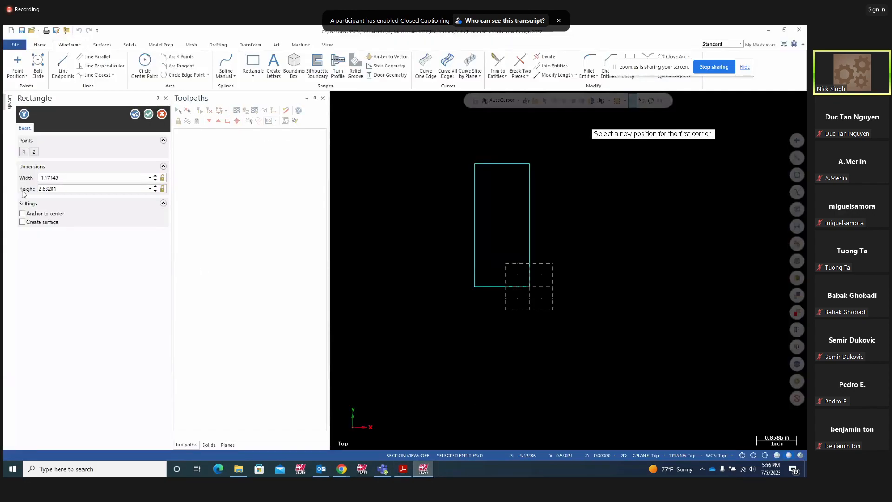
pyautogui.click(46, 177)
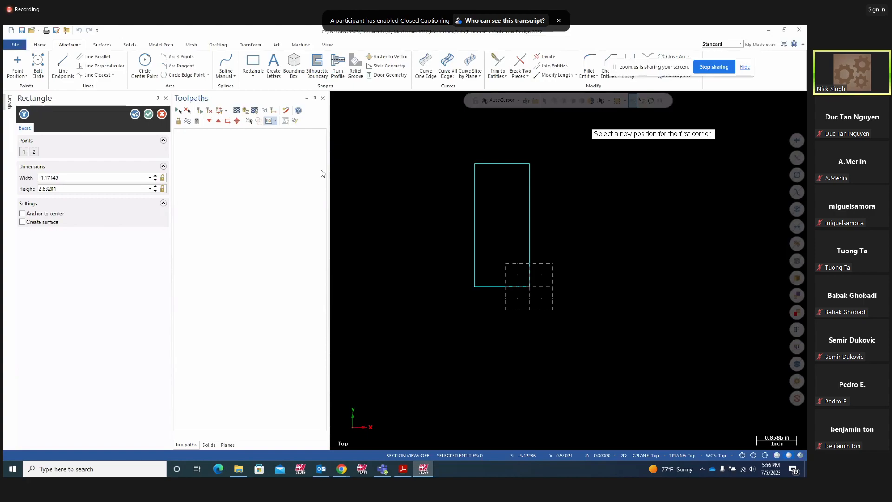
pyautogui.write('38')
pyautogui.press('Return')
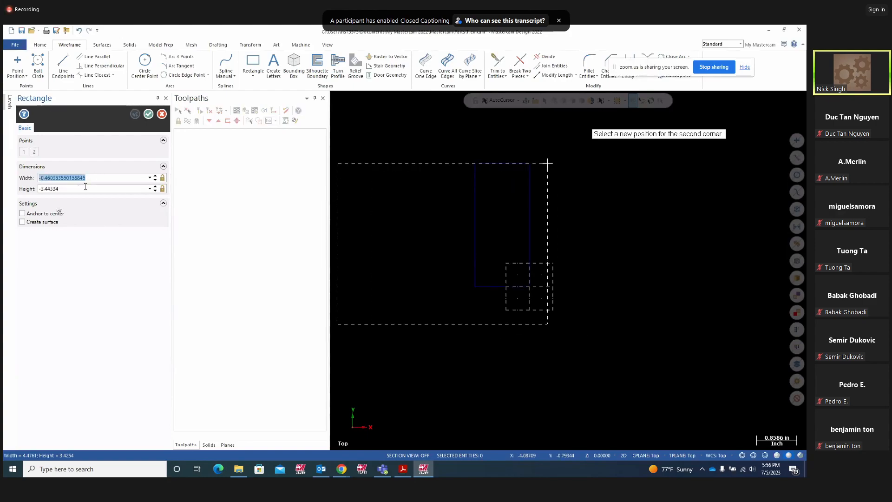
pyautogui.click(104, 176)
pyautogui.press('Escape')
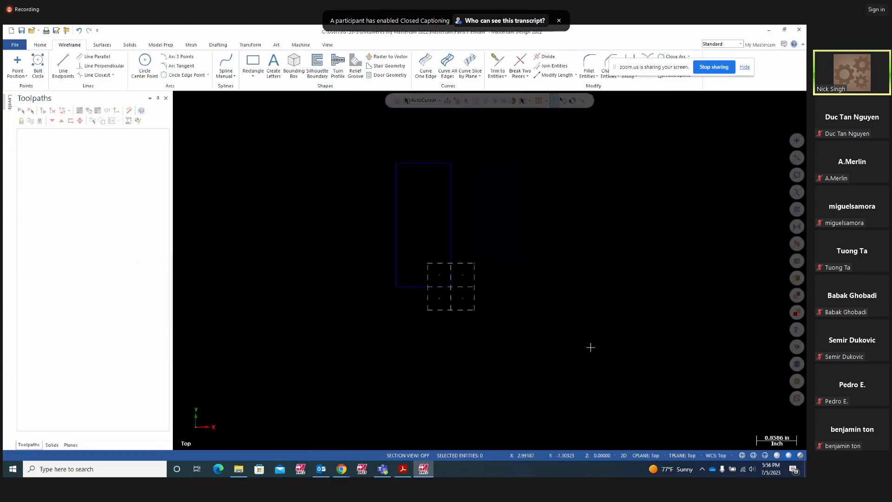
# Undo the drawn rectangle and set the wireframe color to green
pyautogui.click(79, 31)
pyautogui.rightClick(566, 184)
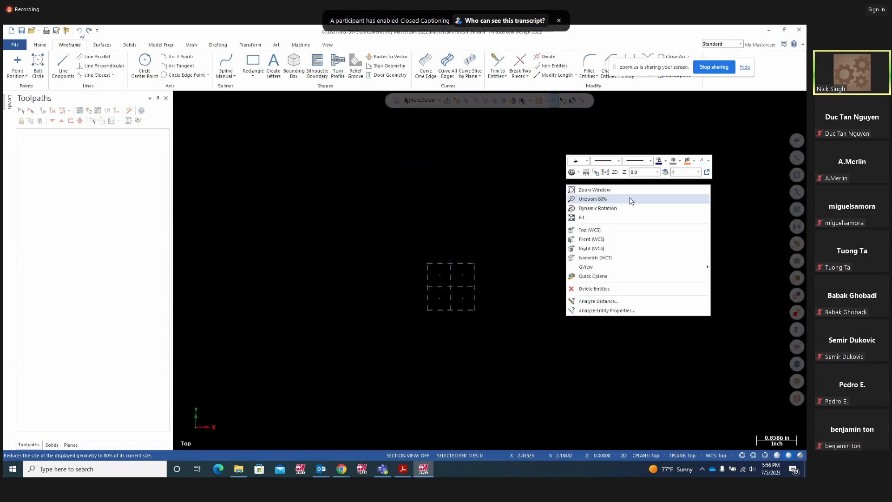
pyautogui.click(660, 161)
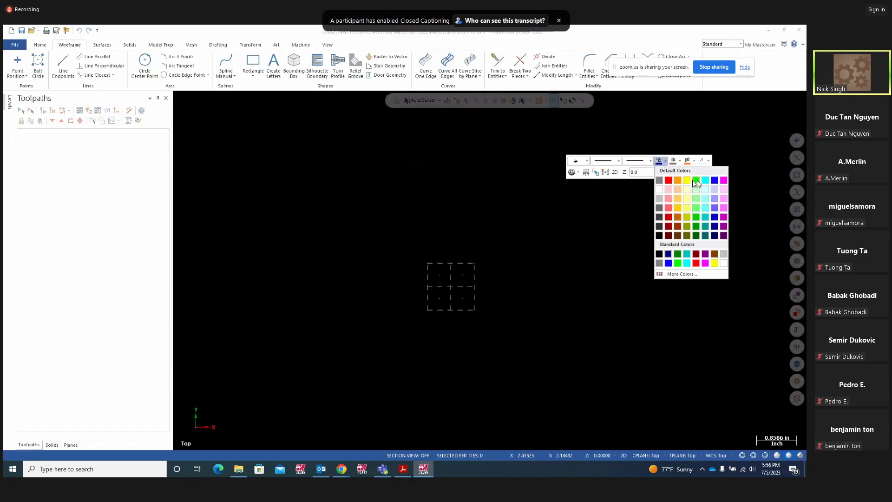
pyautogui.click(695, 181)
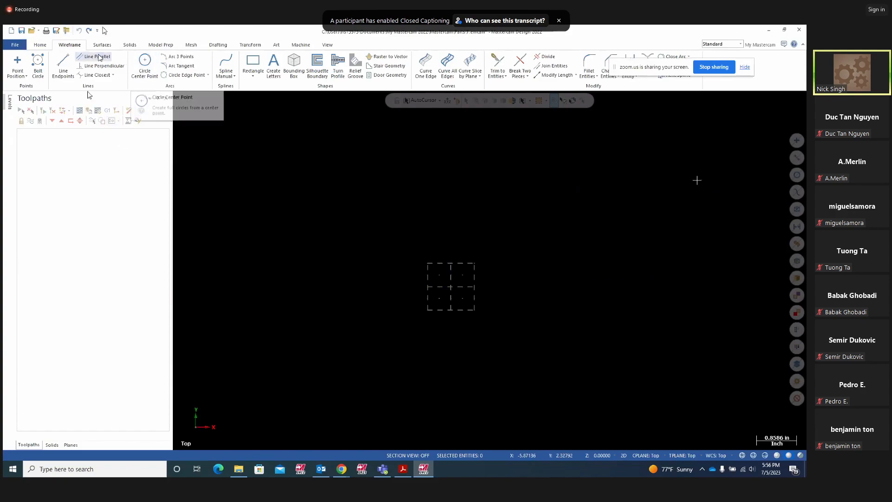
# Draw a rectangle from the origin toward negative X and positive Y, about 1.22 in wide and 3.28 in high
pyautogui.click(254, 76)
pyautogui.click(267, 89)
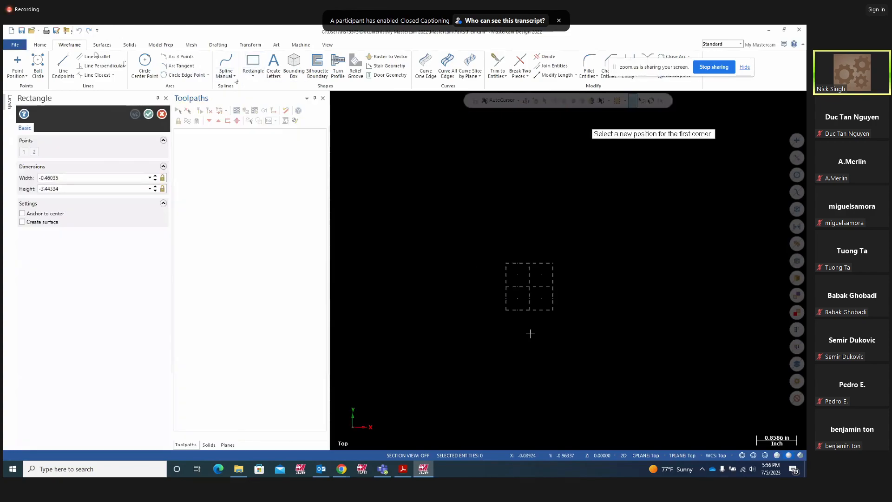
pyautogui.click(530, 288)
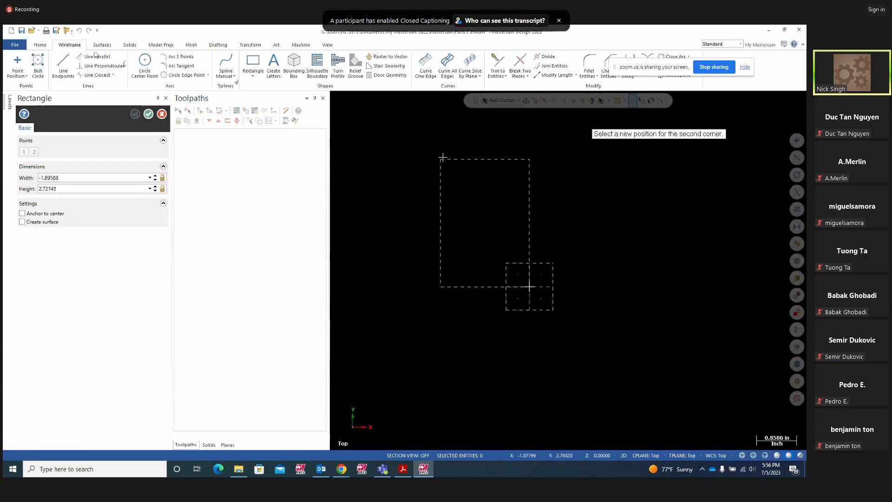
pyautogui.click(472, 134)
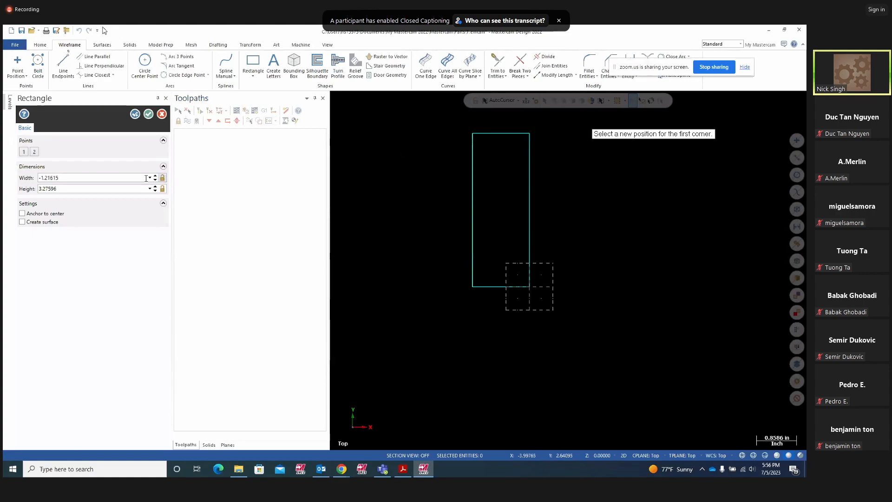
# Set the rectangle's width to -0.389 and its height to 1.05
pyautogui.click(79, 178)
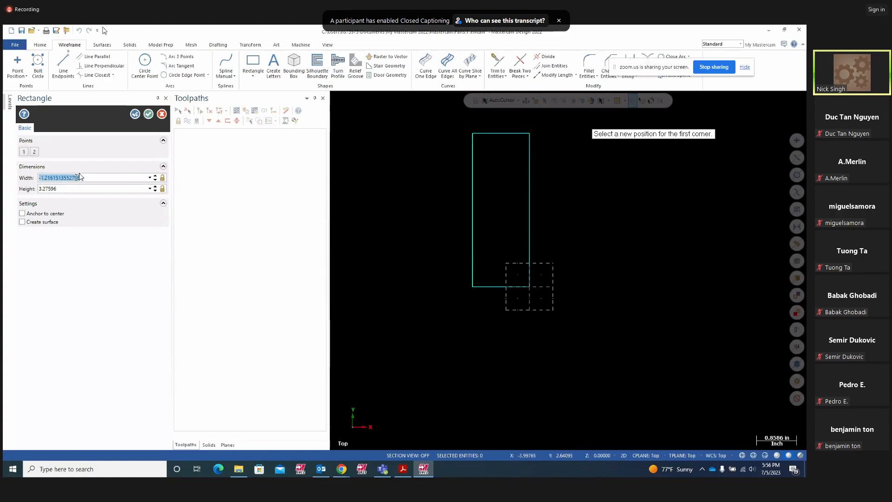
pyautogui.write('-.389')
pyautogui.press('Return')
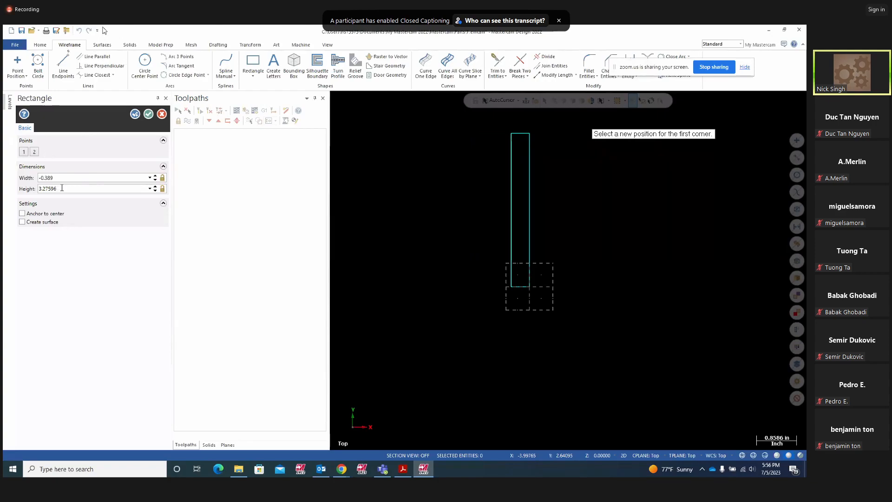
pyautogui.click(61, 188)
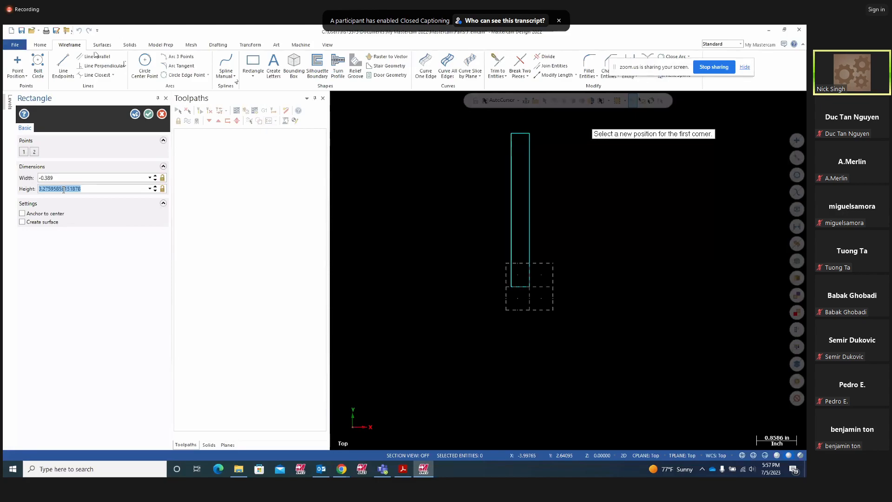
pyautogui.write('1.05')
pyautogui.press('Return')
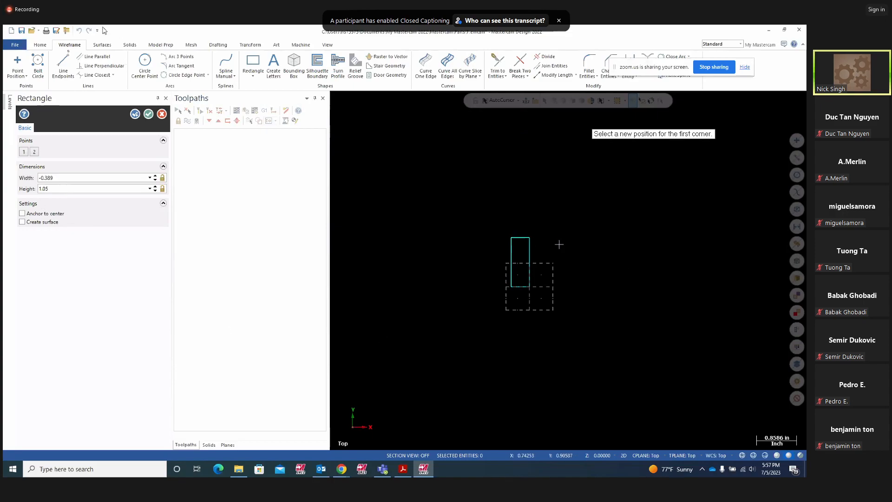
pyautogui.doubleClick(63, 189)
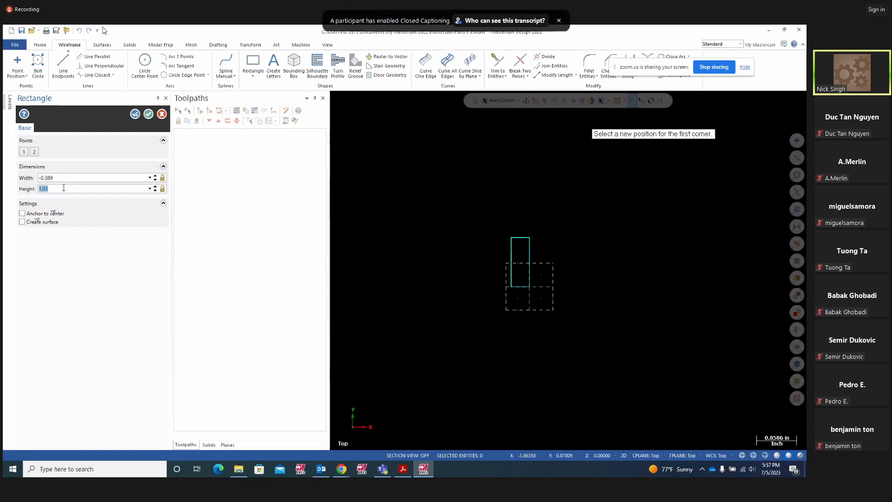
pyautogui.write('1.0')
pyautogui.press('Return')
pyautogui.doubleClick(55, 188)
pyautogui.write('1.05')
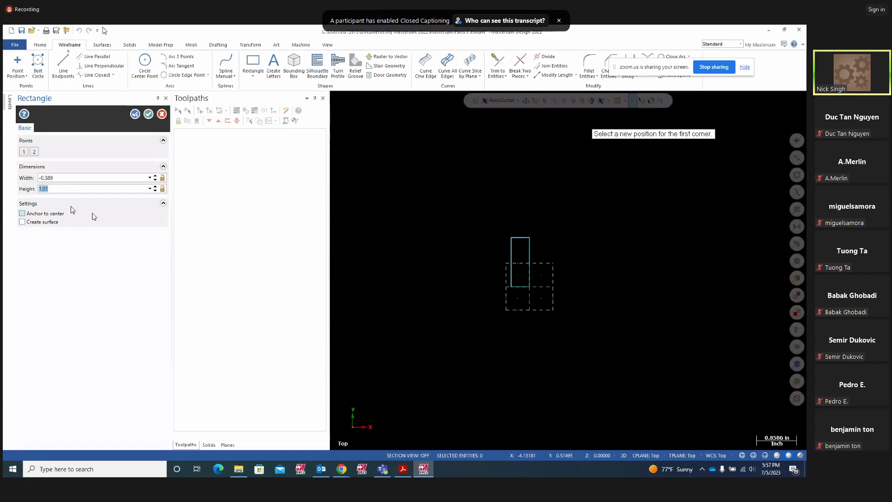
pyautogui.click(59, 178)
# Switch to the Project10.pdf drawing, highlight a vertical line beside the end of the side view, and return to Mastercam
pyautogui.click(411, 470)
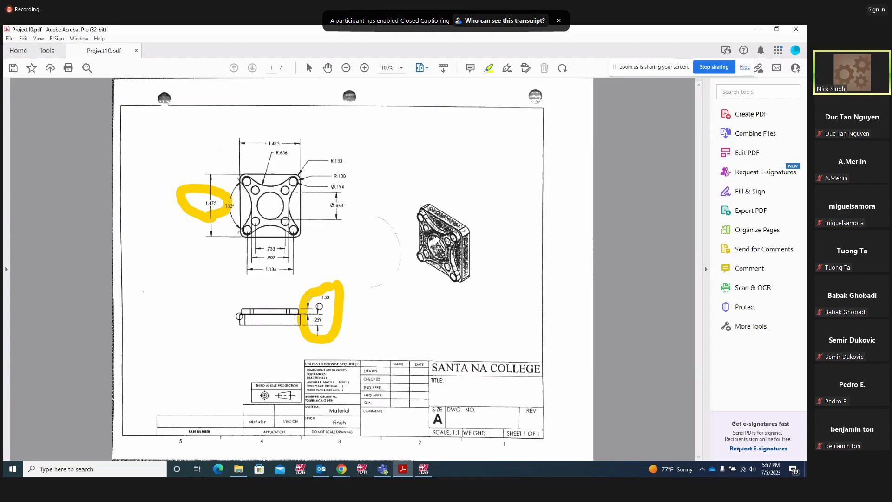
pyautogui.moveTo(230, 296); pyautogui.dragTo(231, 343)
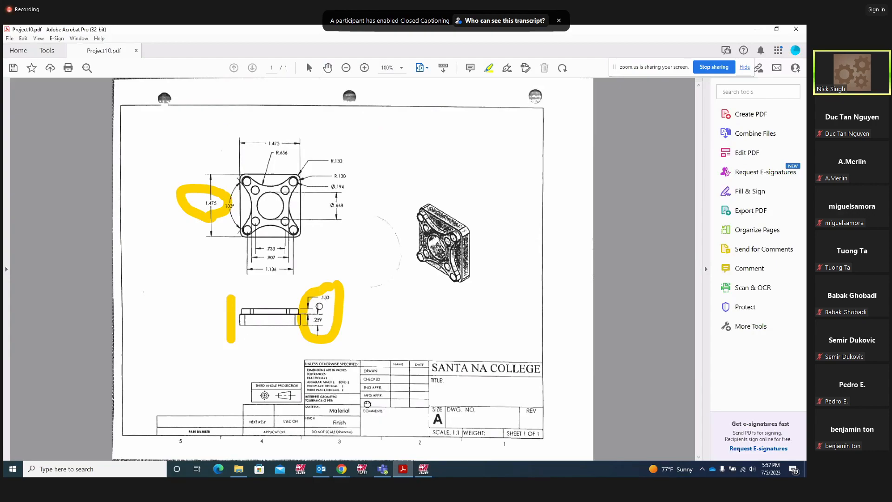
pyautogui.click(424, 470)
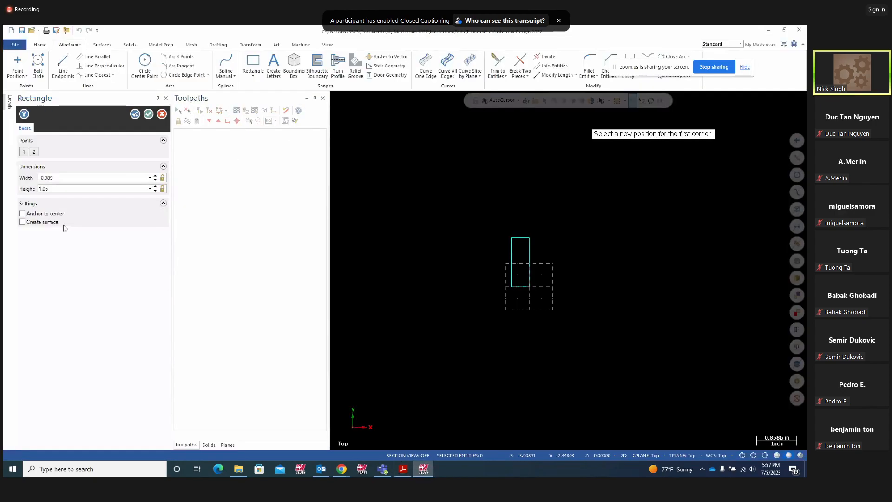
# Set the rectangle's width to -0.5, accept it, and finish the Rectangle command
pyautogui.click(61, 177)
pyautogui.write('-')
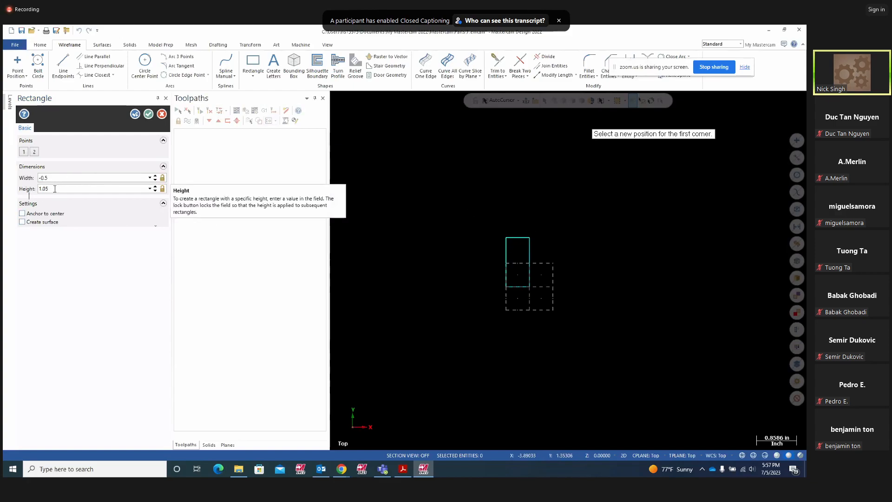
pyautogui.click(134, 114)
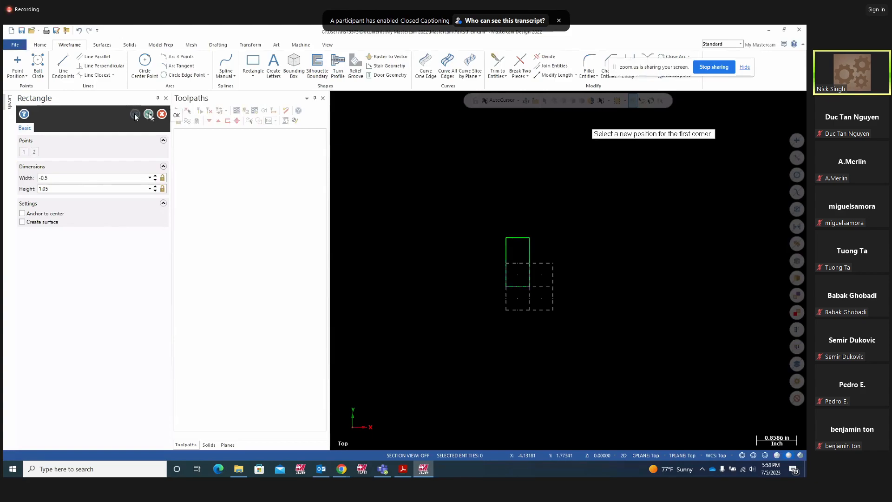
pyautogui.click(148, 115)
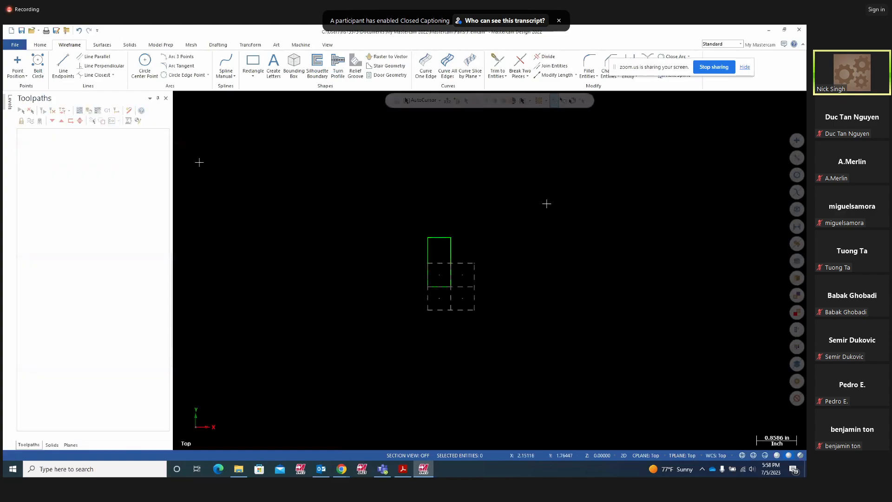
# Switch to the Project10.pdf drawing to check the center hole's diameter dimension, and return to the rectangle in Mastercam
pyautogui.scroll(3, 459, 171)
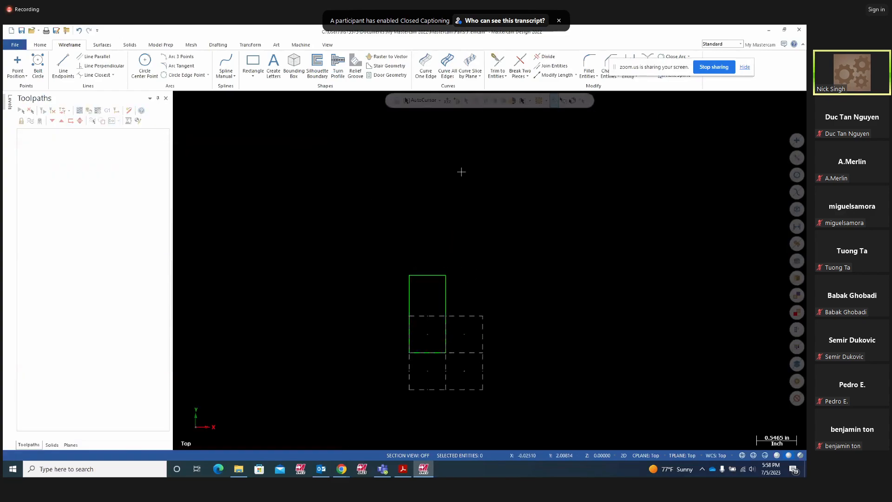
pyautogui.scroll(-1, 444, 203)
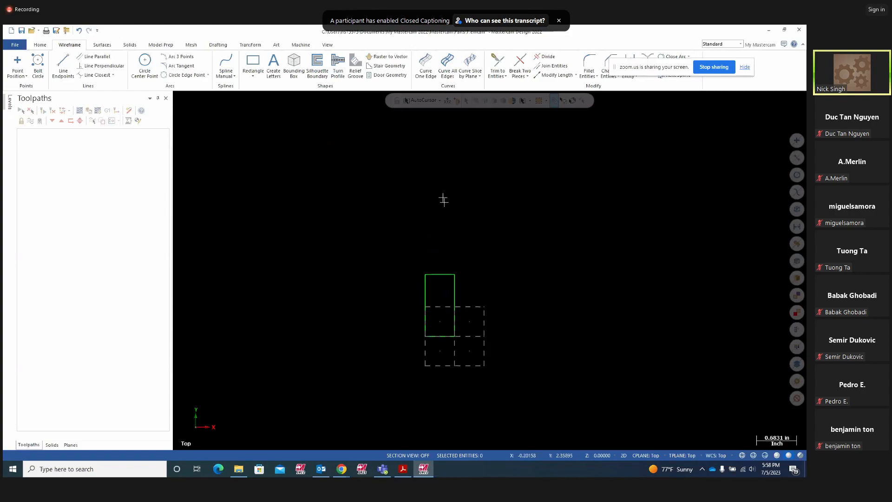
pyautogui.hotkey('alt', 'F1')
pyautogui.scroll(-2, 369, 216)
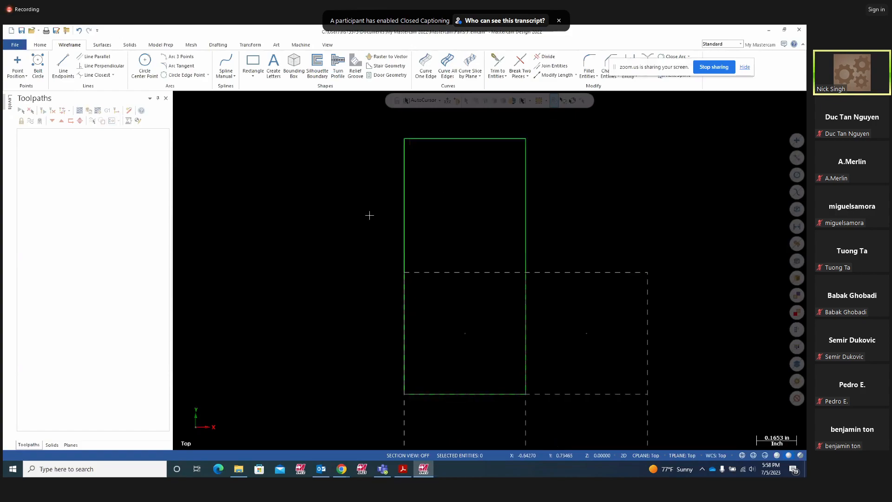
pyautogui.scroll(-2, 369, 215)
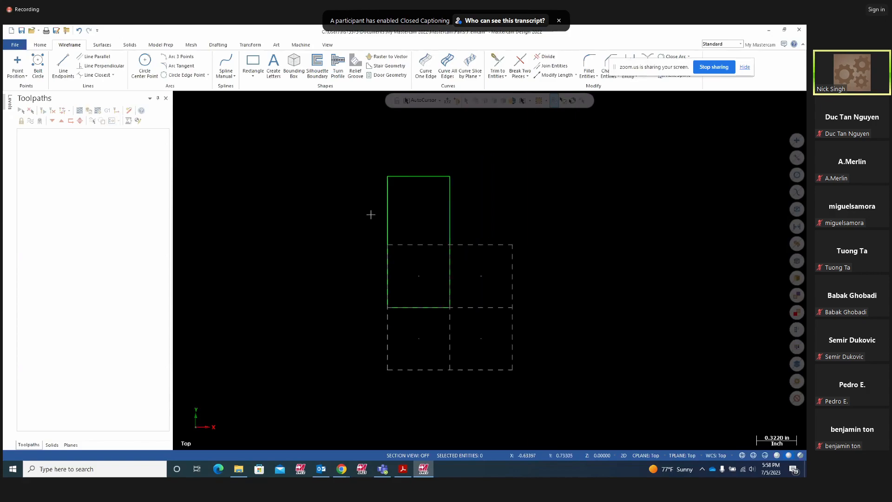
pyautogui.click(404, 470)
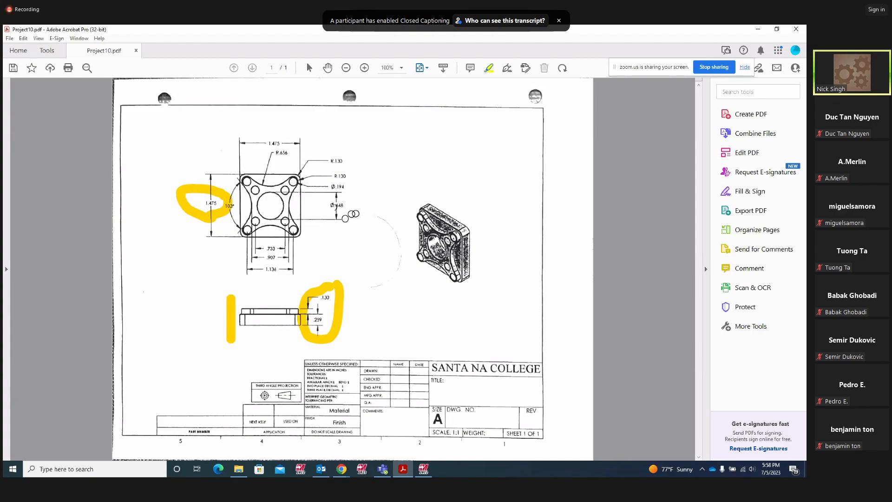
pyautogui.click(420, 469)
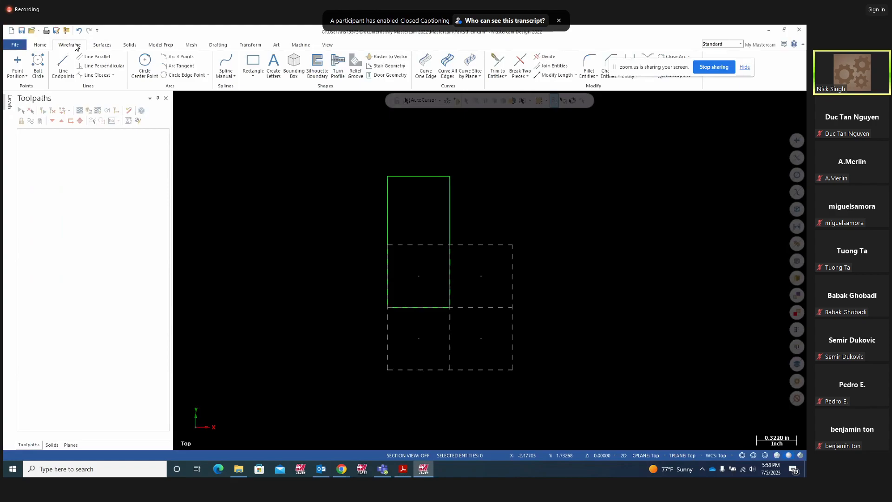
# Draw a horizontal line about 1.35 in long across the rectangle with a Y axis offset of 0.348
pyautogui.click(63, 65)
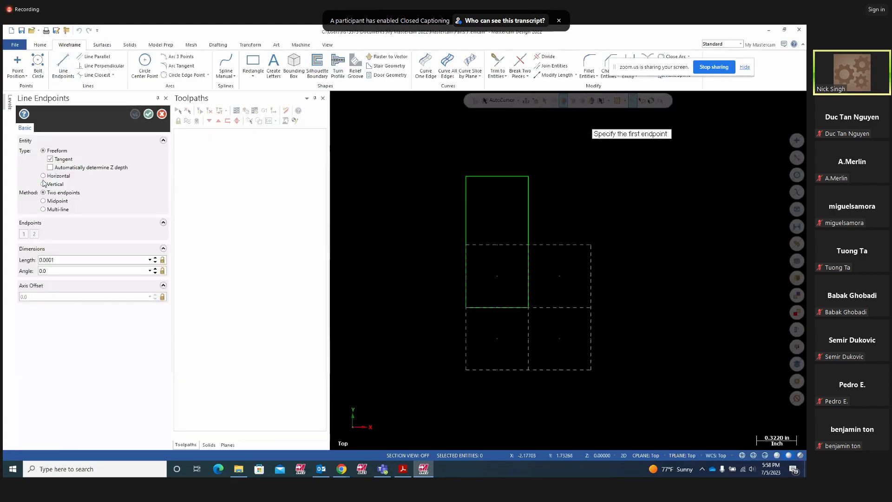
pyautogui.click(43, 176)
pyautogui.click(414, 252)
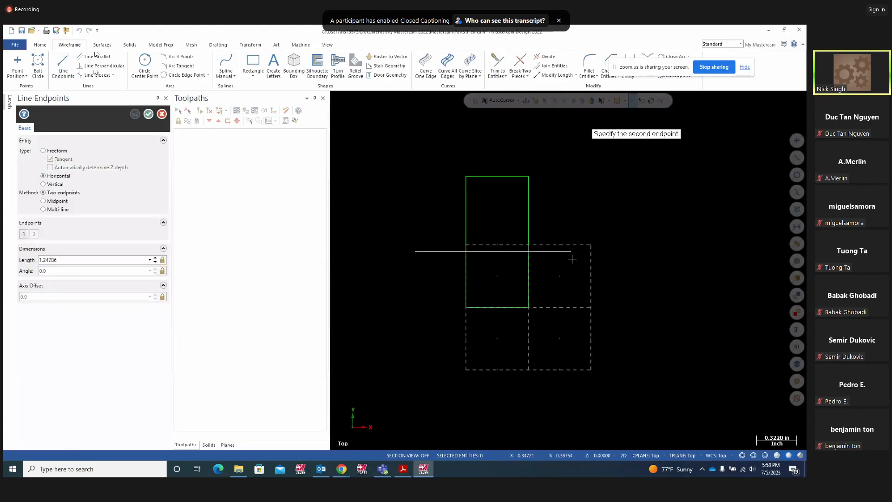
pyautogui.click(584, 260)
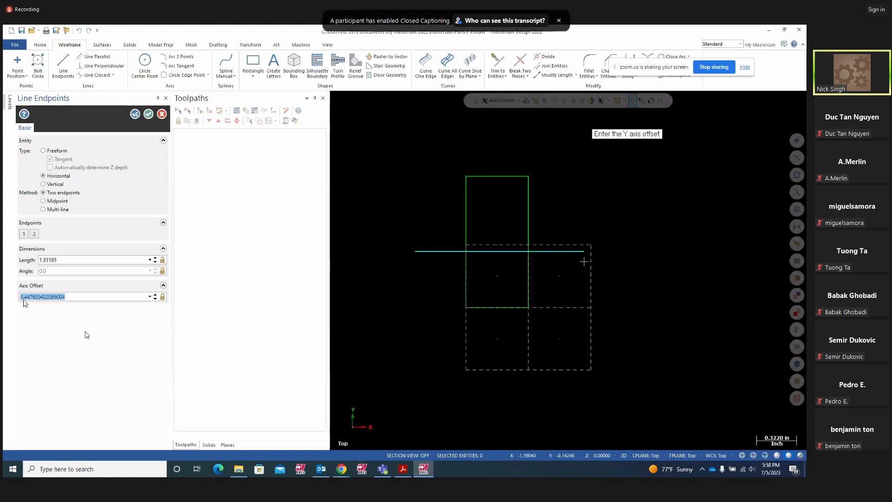
pyautogui.write('.3')
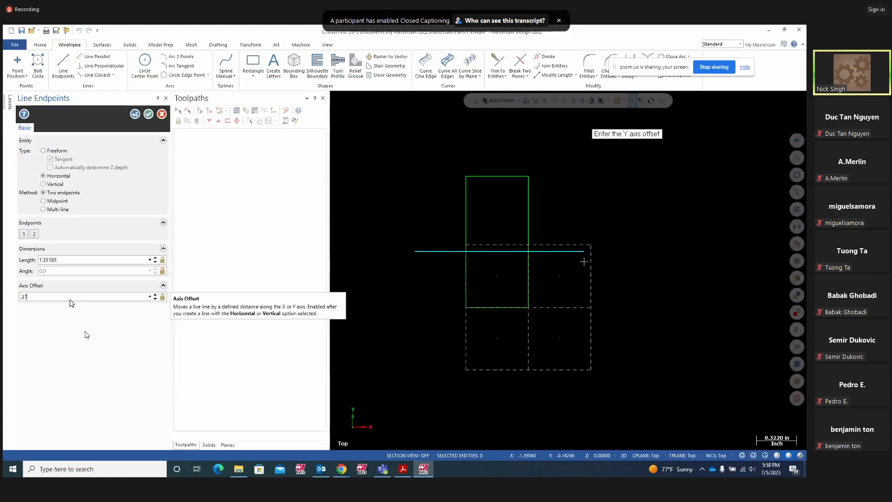
pyautogui.write('7')
pyautogui.press('BackSpace')
pyautogui.write('48')
pyautogui.press('Return')
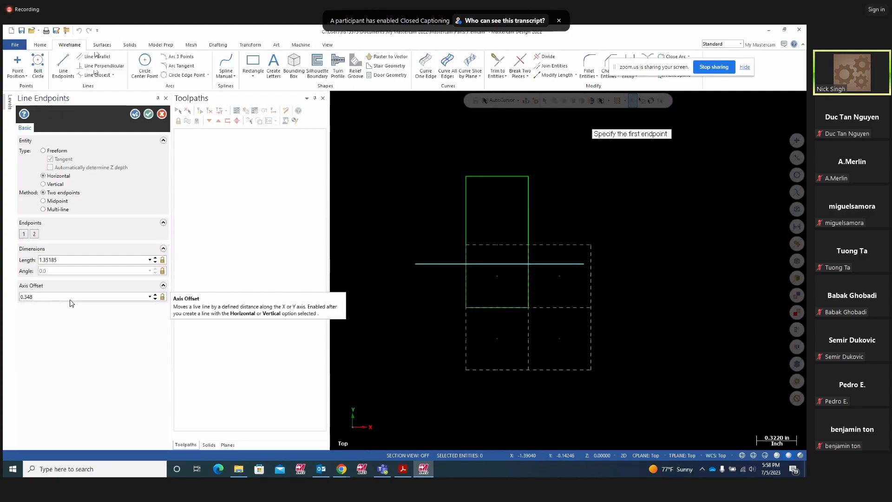
# Accept the horizontal line across the rectangle and finish the Line Endpoints command
pyautogui.click(134, 114)
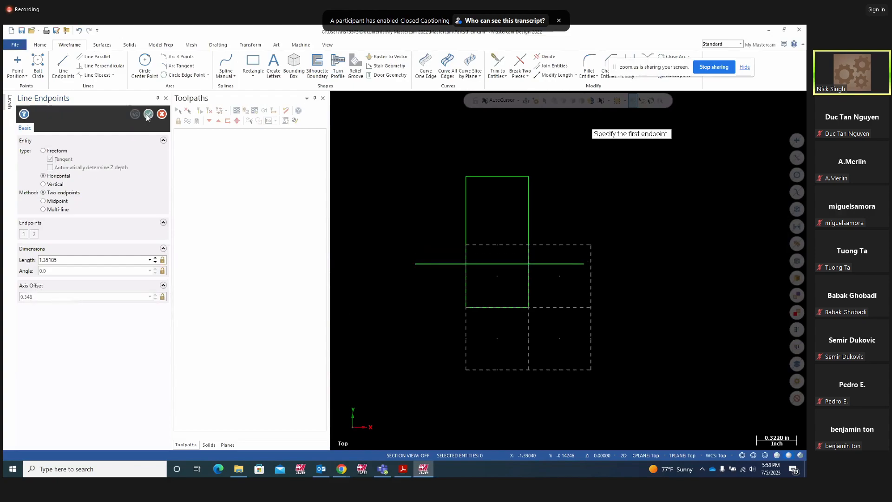
pyautogui.click(148, 114)
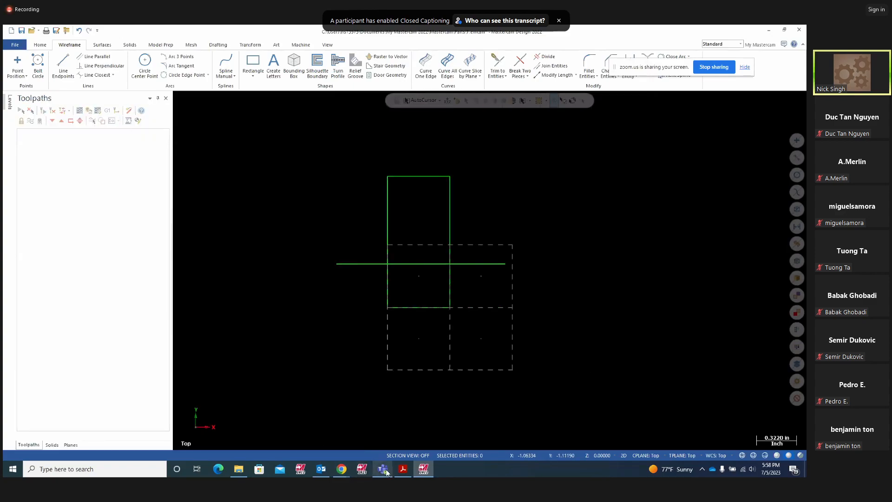
# Switch to the Project10.pdf drawing, highlight a circle around the center hole's diameter dimension, and return to Mastercam
pyautogui.click(401, 471)
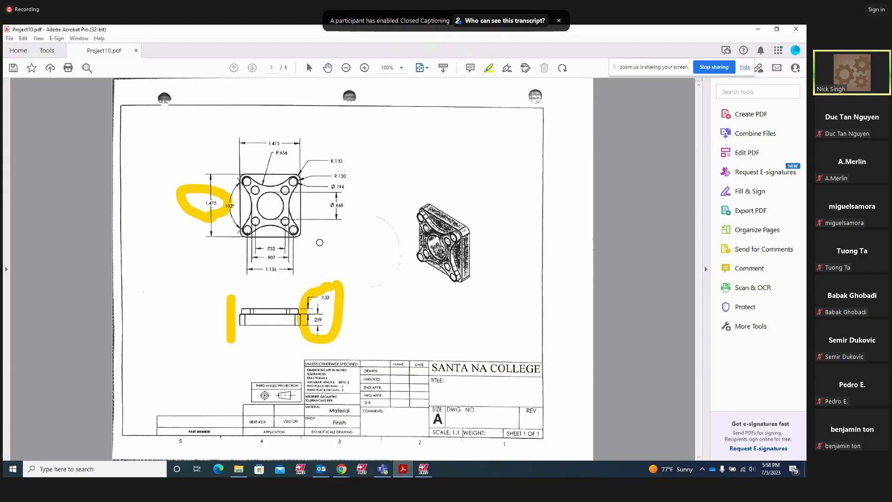
pyautogui.moveTo(337, 195)
pyautogui.mouseDown()
pyautogui.moveTo(330, 221)
pyautogui.moveTo(349, 200)
pyautogui.moveTo(334, 201)
pyautogui.mouseUp()
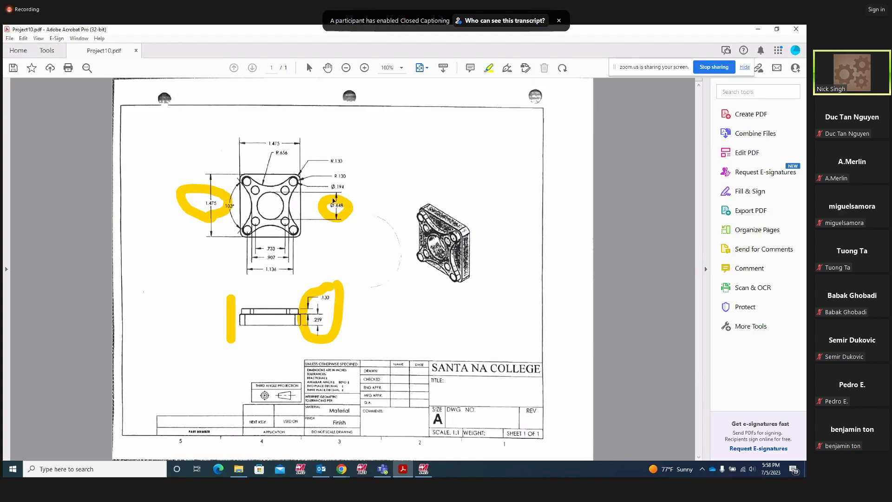
pyautogui.click(423, 470)
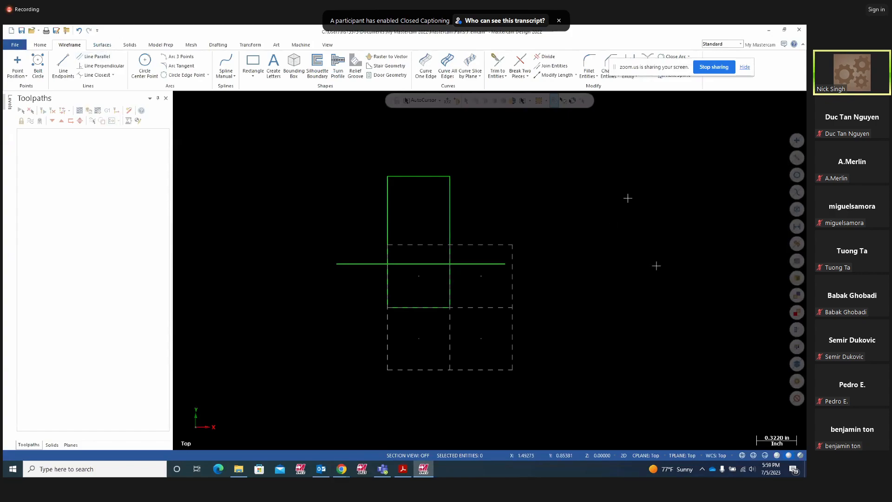
# Use Divide in Trim mode to remove the horizontal line's ends outside the rectangle and the rectangle's bottom edge
pyautogui.click(549, 58)
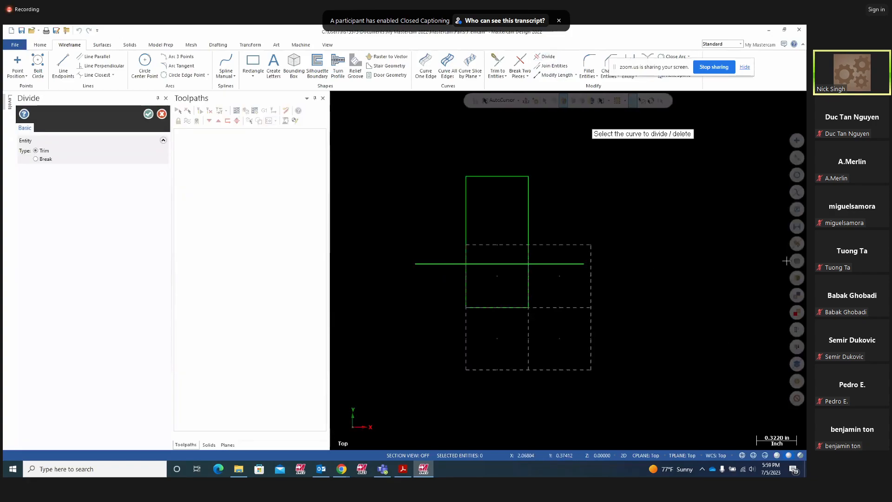
pyautogui.click(576, 264)
pyautogui.click(435, 264)
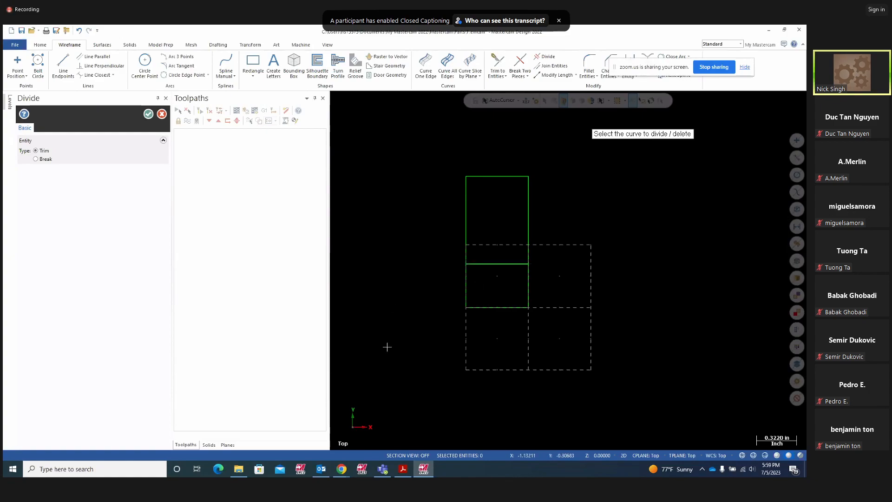
pyautogui.click(496, 308)
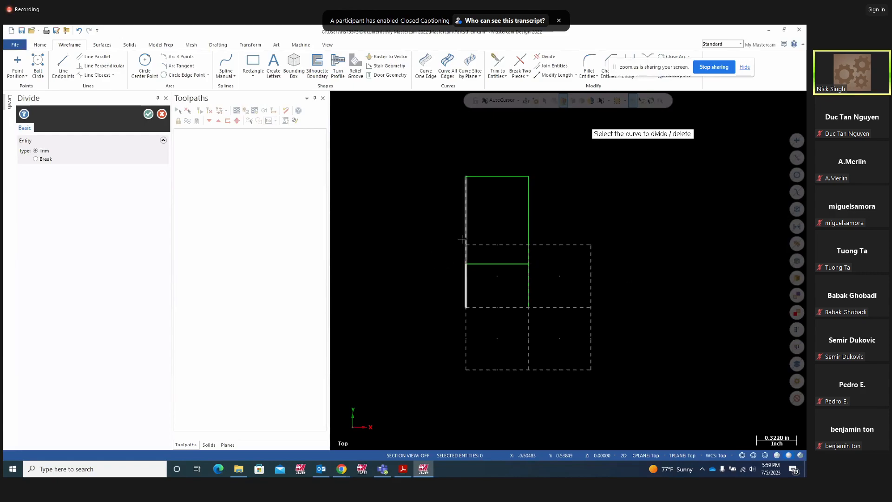
pyautogui.click(148, 114)
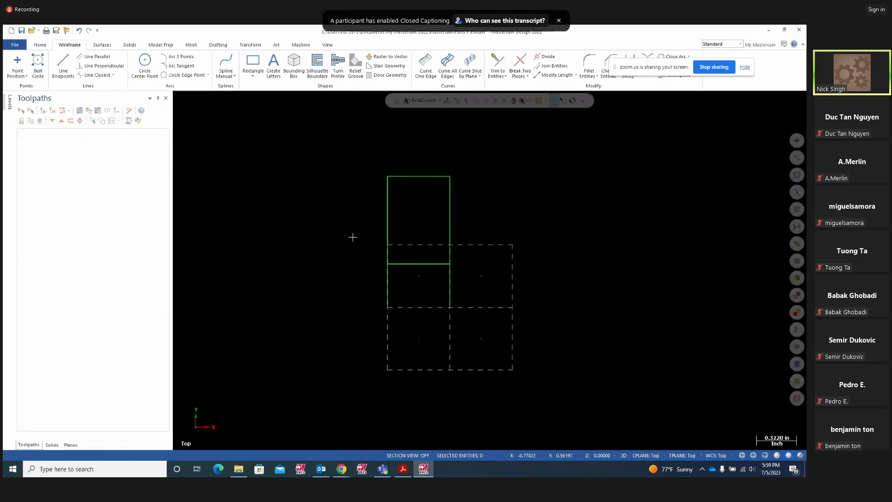
# Delete the vertical line on the left side of the profile
pyautogui.click(385, 215)
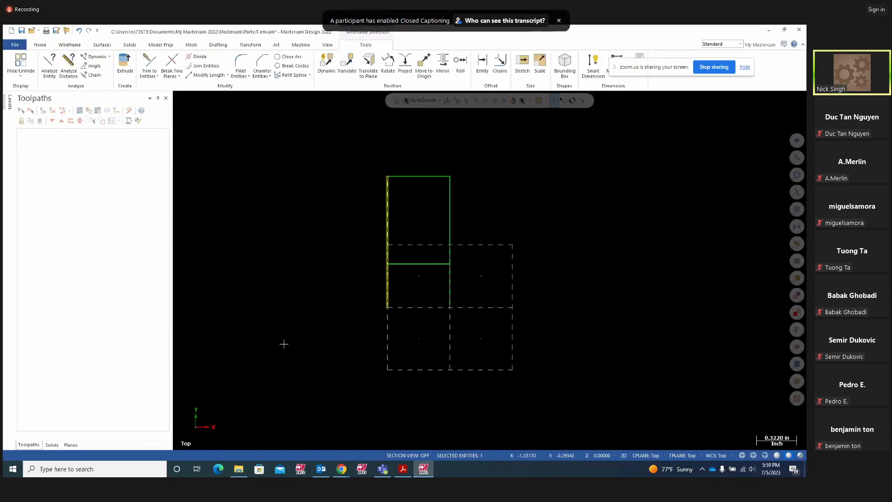
pyautogui.press('Delete')
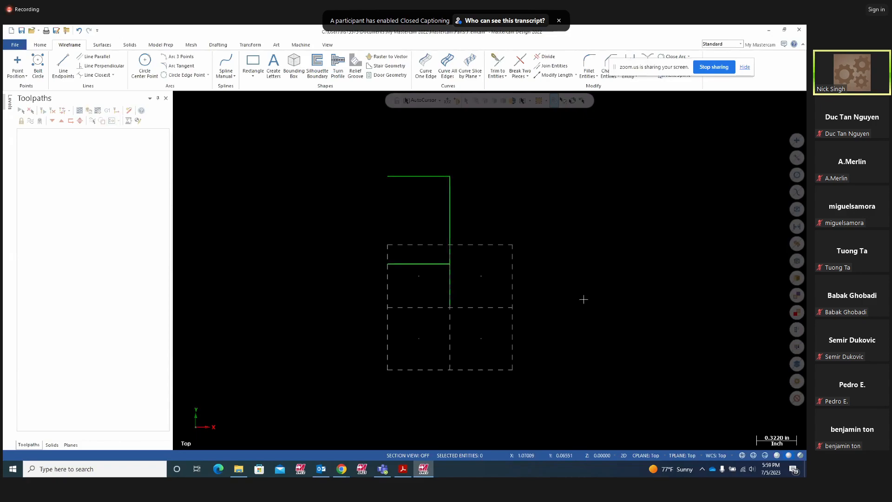
pyautogui.scroll(-1, 609, 256)
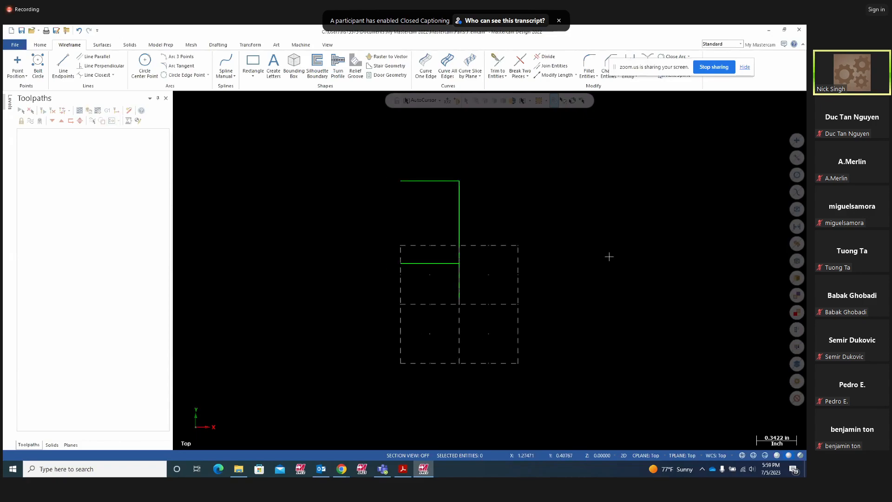
pyautogui.scroll(-2, 610, 256)
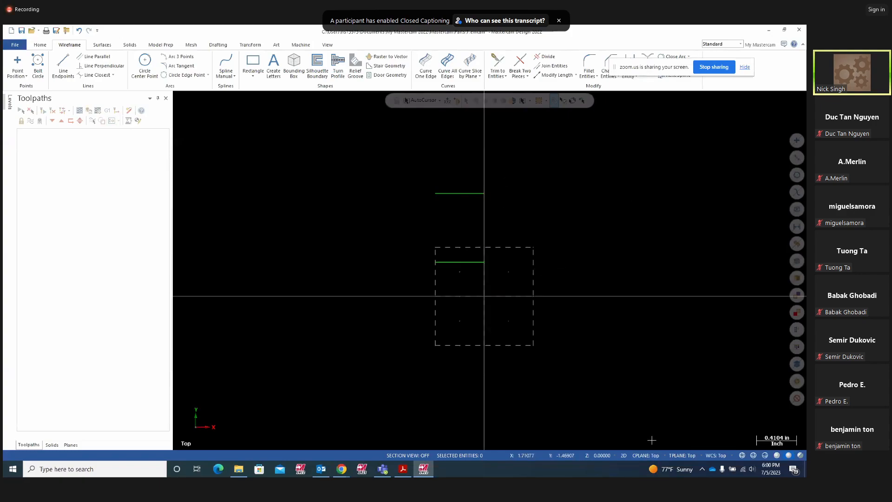
# Switch to the Project10.pdf drawing, highlight a large circle around the square front view, and return to Mastercam
pyautogui.click(404, 470)
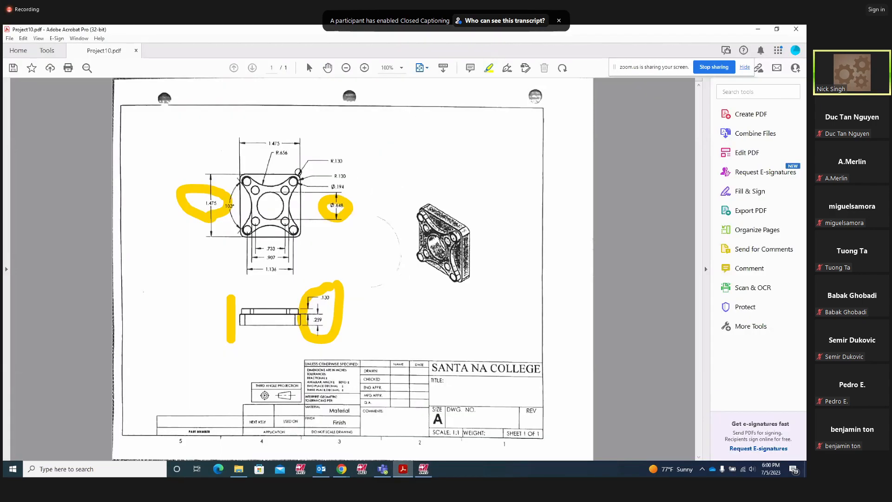
pyautogui.moveTo(298, 171)
pyautogui.mouseDown()
pyautogui.moveTo(274, 153)
pyautogui.moveTo(204, 211)
pyautogui.moveTo(302, 272)
pyautogui.moveTo(304, 154)
pyautogui.mouseUp()
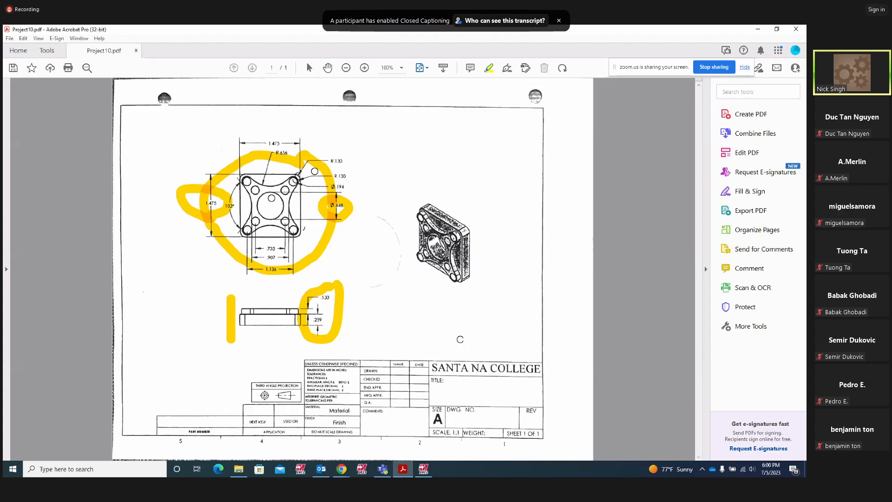
pyautogui.click(423, 469)
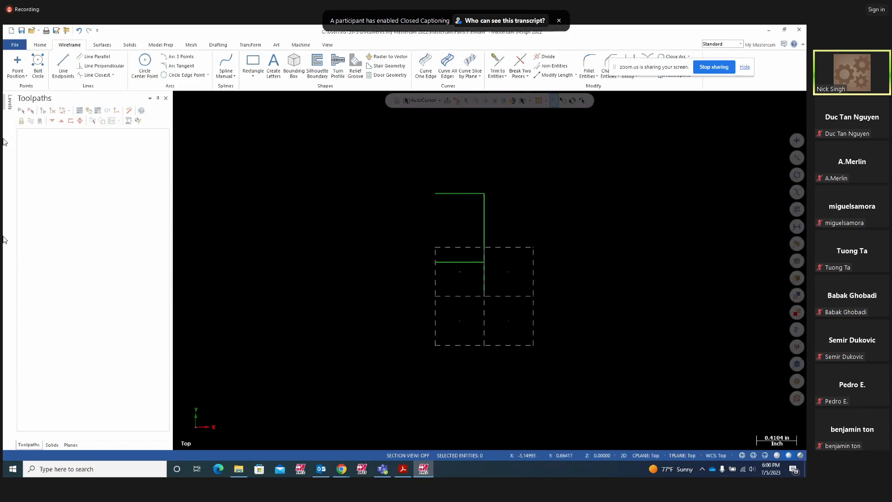
# Create level 2, make it the active level, and name it Side geometry
pyautogui.click(10, 100)
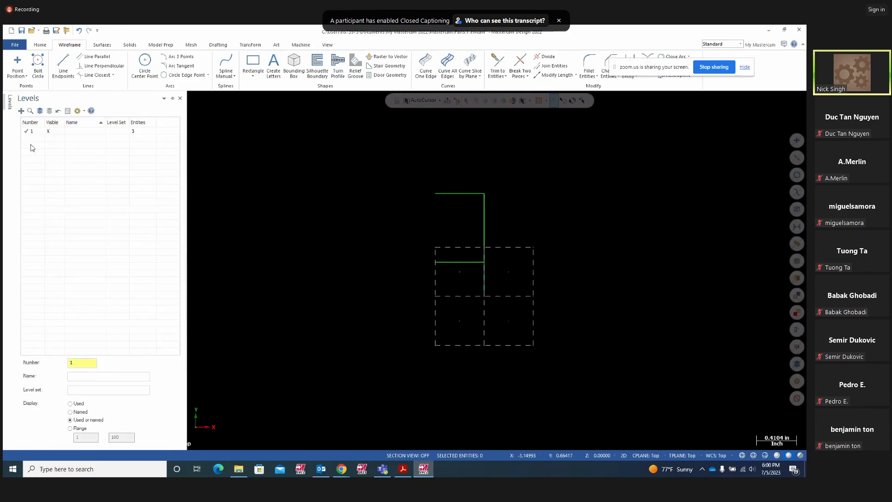
pyautogui.click(79, 364)
pyautogui.write('2')
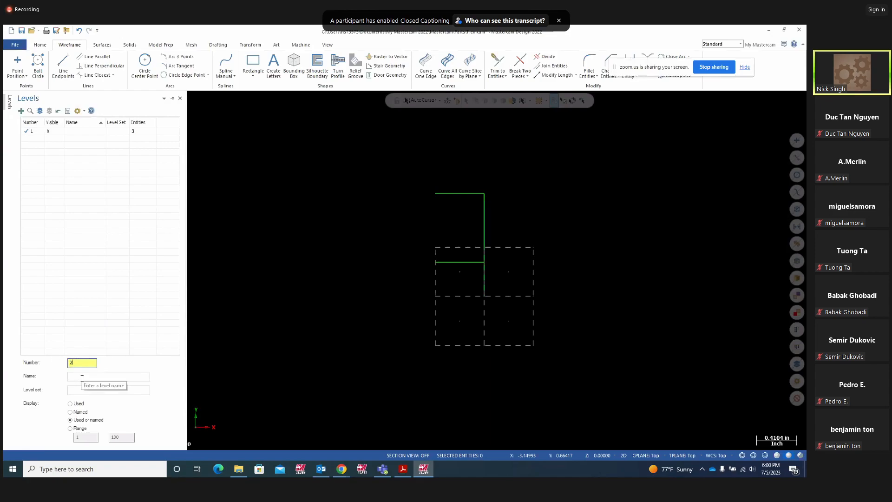
pyautogui.click(83, 376)
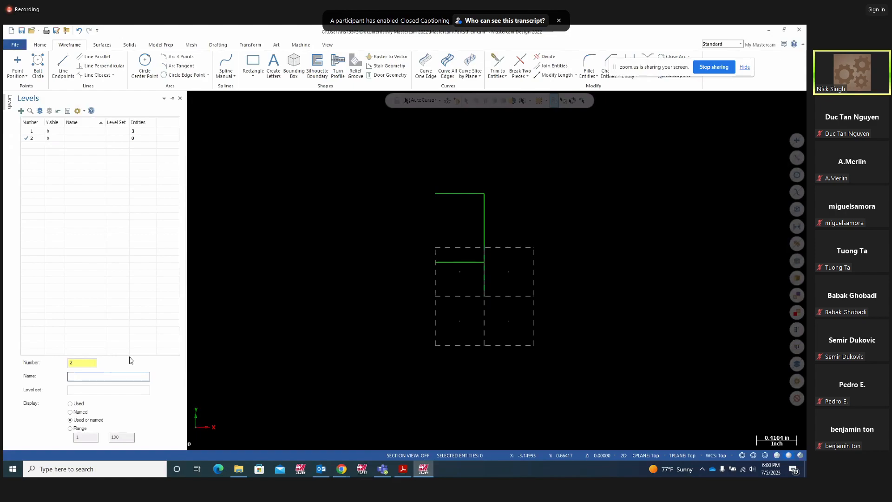
pyautogui.write('Side geometry')
# Turn level 1's visibility off and back on
pyautogui.click(53, 132)
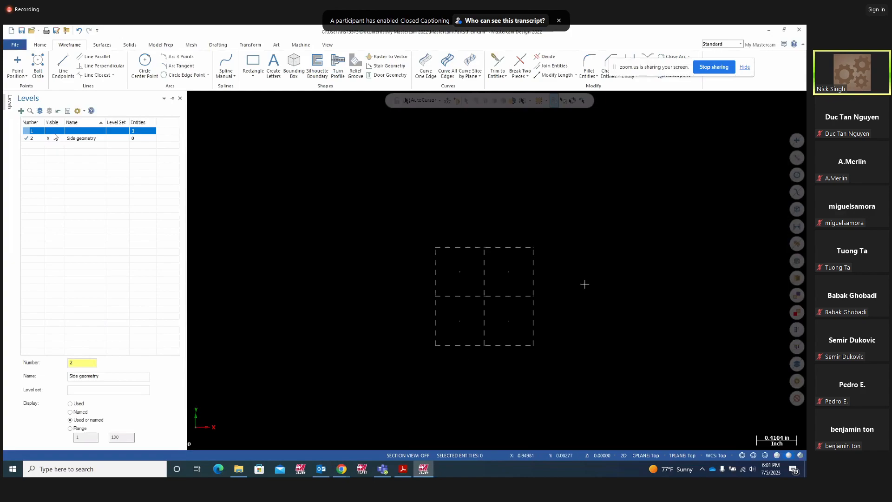
pyautogui.rightClick(637, 259)
pyautogui.click(52, 132)
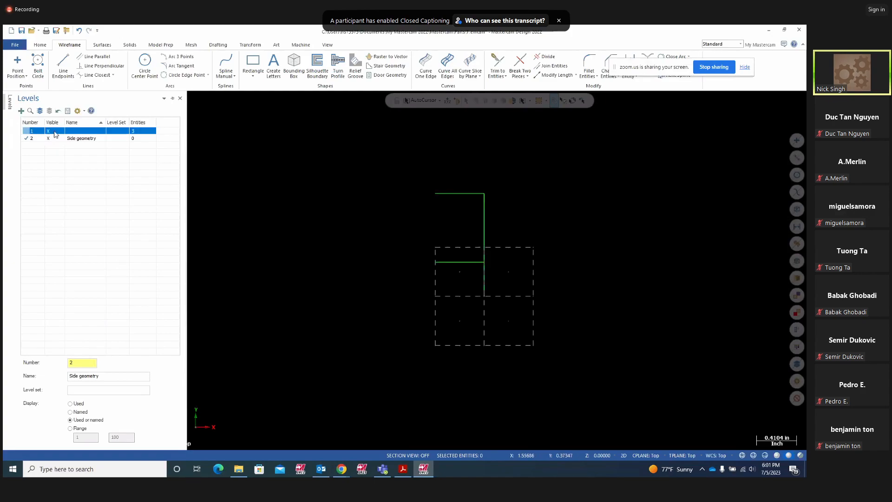
# View the lathe profile in the Isometric (WCS) view
pyautogui.rightClick(593, 282)
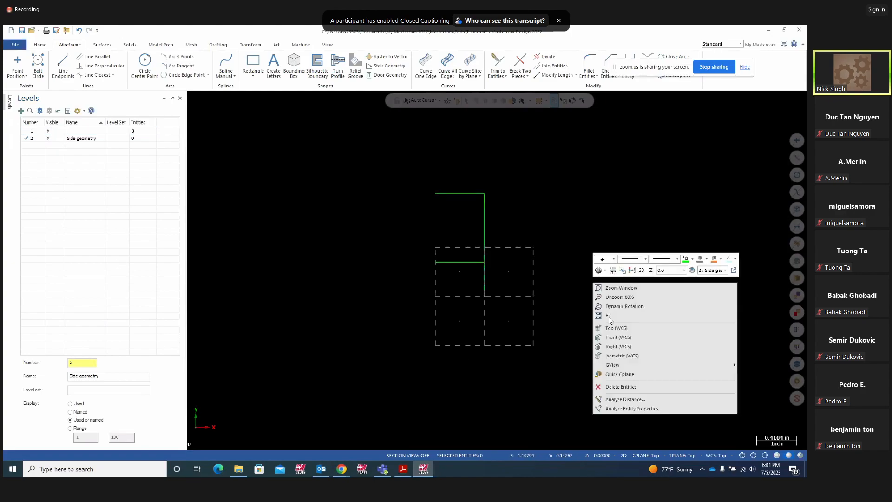
pyautogui.click(622, 356)
pyautogui.scroll(-6, 645, 290)
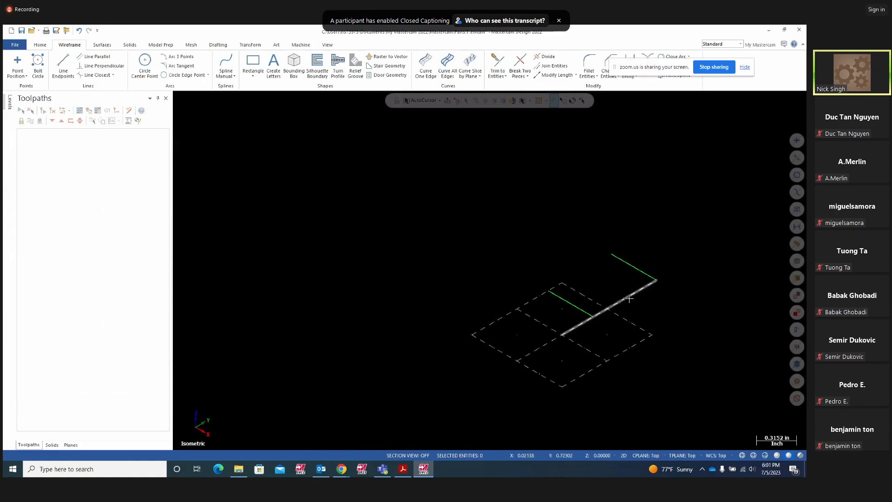
# Set the view and construction plane to Right (WCS) and rotate the model to show how the profile meets that plane
pyautogui.rightClick(442, 205)
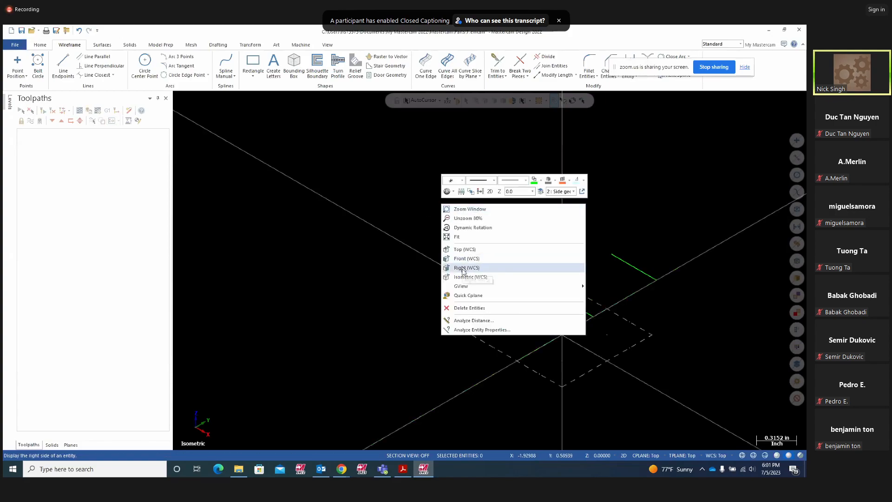
pyautogui.click(465, 268)
pyautogui.scroll(-8, 528, 266)
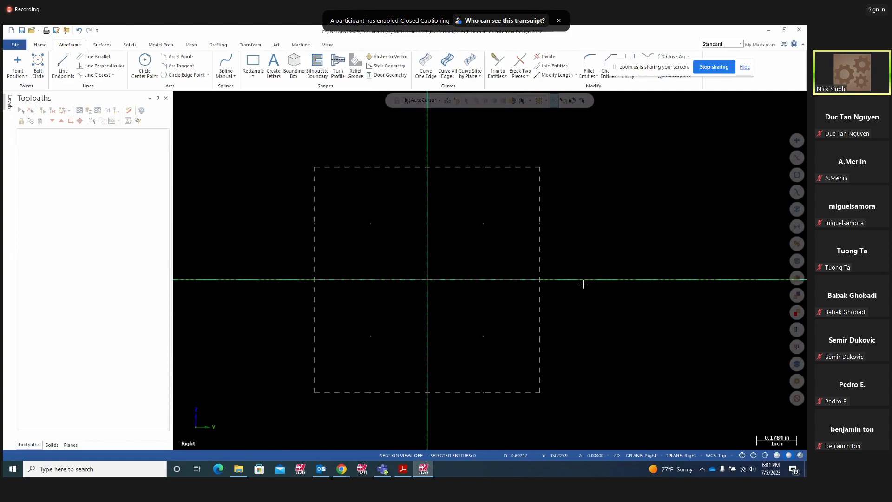
pyautogui.scroll(-3, 571, 309)
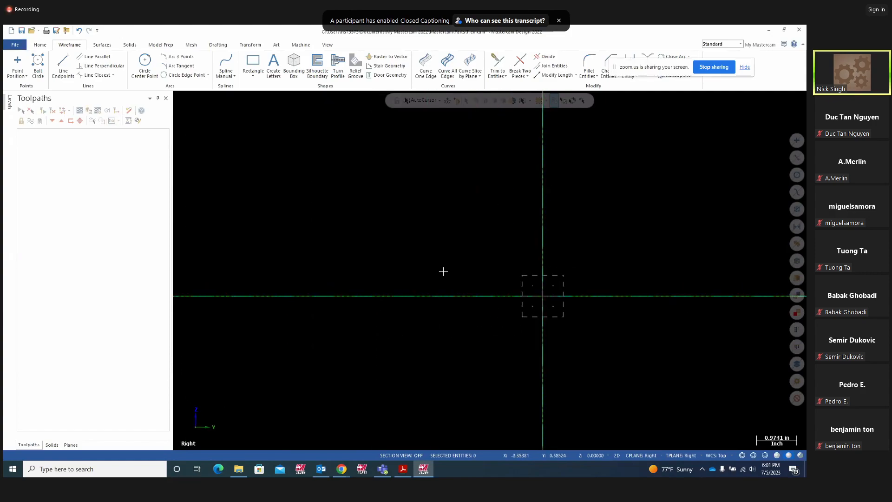
pyautogui.moveTo(405, 229); pyautogui.dragTo(583, 298, button='middle')
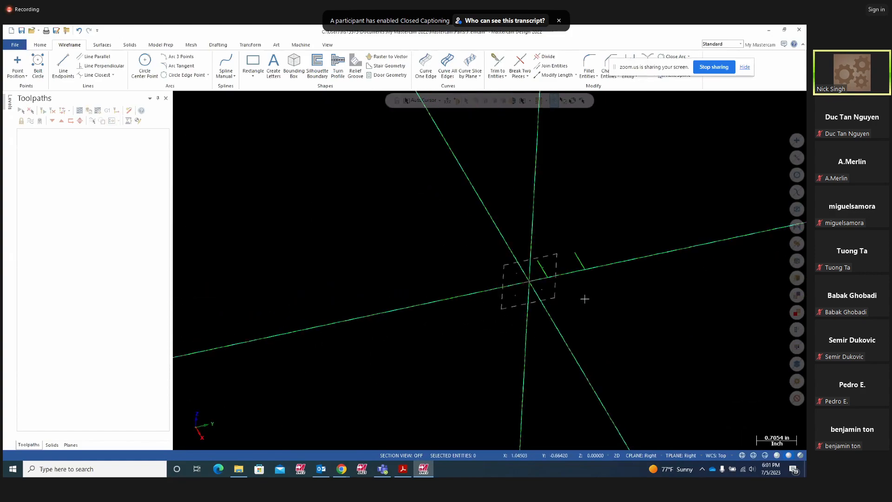
pyautogui.scroll(3, 583, 298)
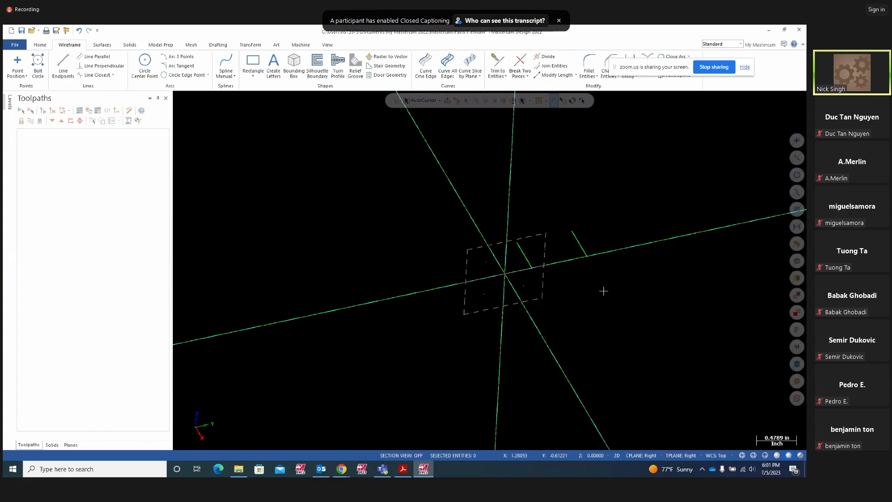
# Hide level 1, which holds the lathe profile
pyautogui.click(9, 101)
pyautogui.click(47, 138)
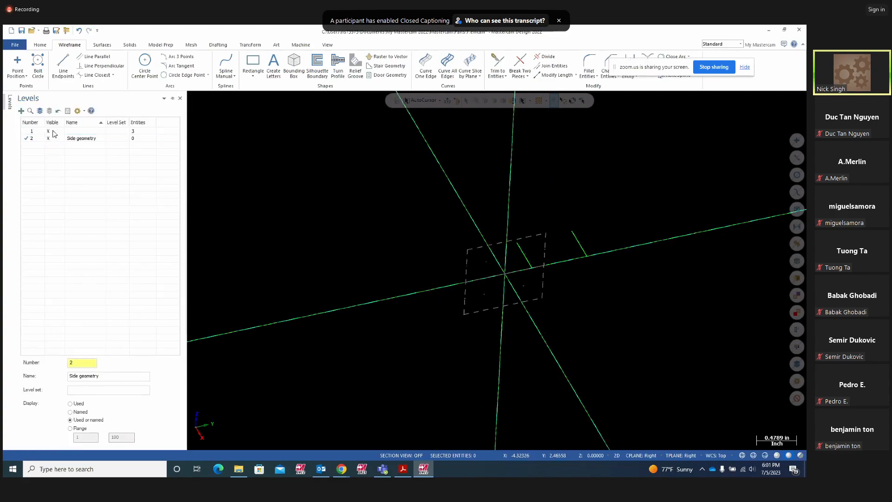
pyautogui.click(52, 132)
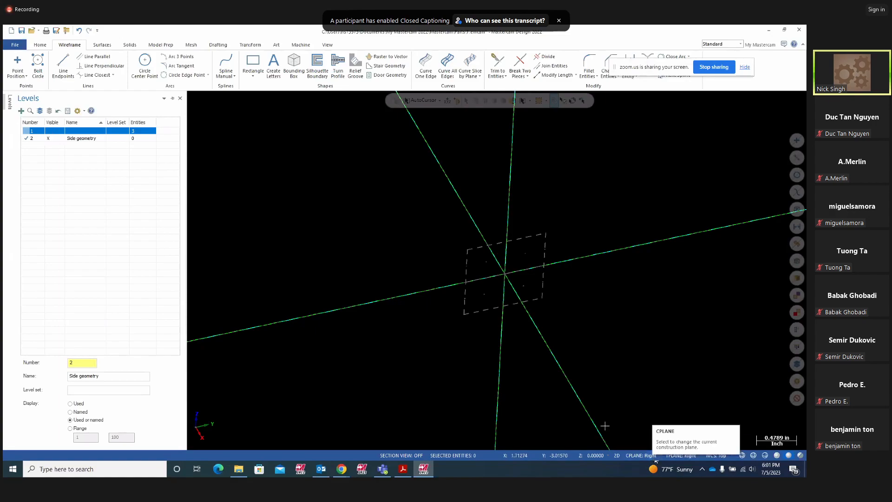
# Return the rotated view to the Right (WCS) view
pyautogui.click(652, 292)
pyautogui.rightClick(652, 292)
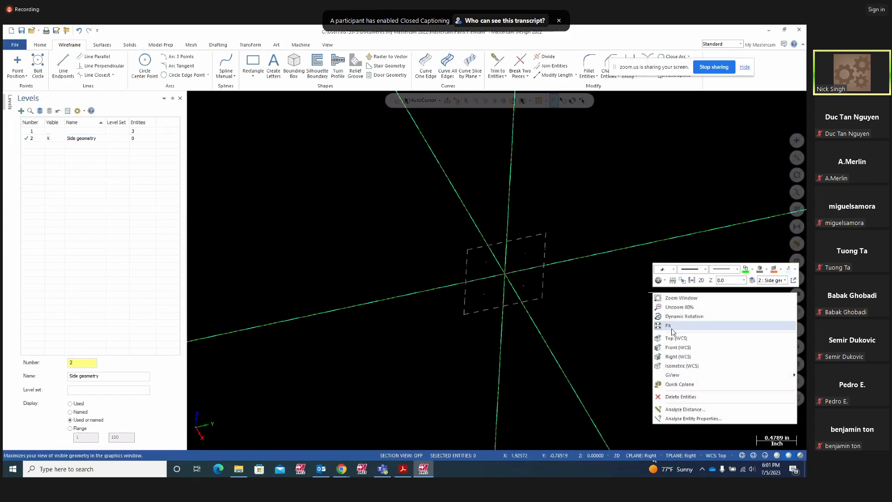
pyautogui.click(677, 348)
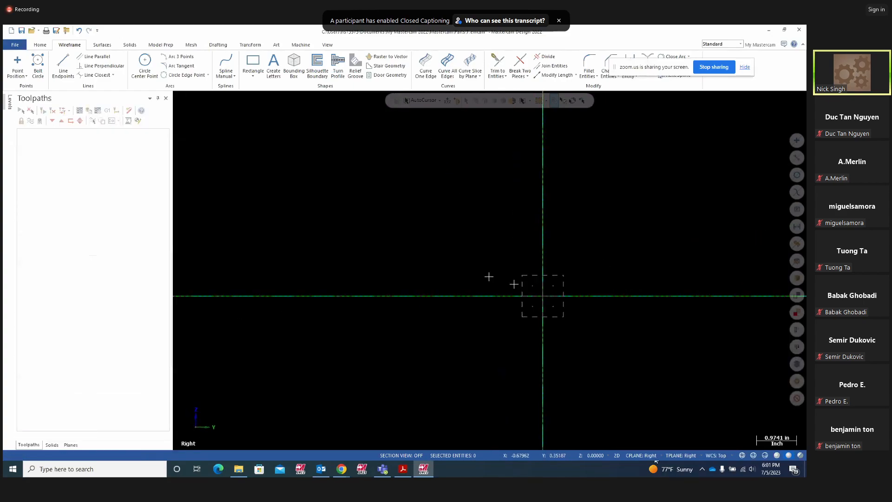
# Switch to the Project10.pdf drawing, highlight a circle around the isometric part view, and select the highlight around the thickness dimensions
pyautogui.click(403, 469)
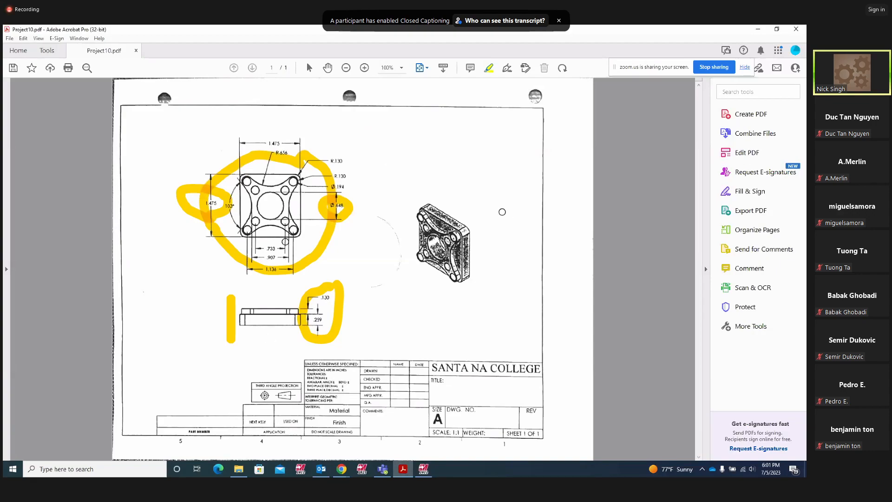
pyautogui.moveTo(452, 194)
pyautogui.mouseDown()
pyautogui.moveTo(426, 187)
pyautogui.moveTo(399, 274)
pyautogui.moveTo(466, 189)
pyautogui.moveTo(455, 184)
pyautogui.mouseUp()
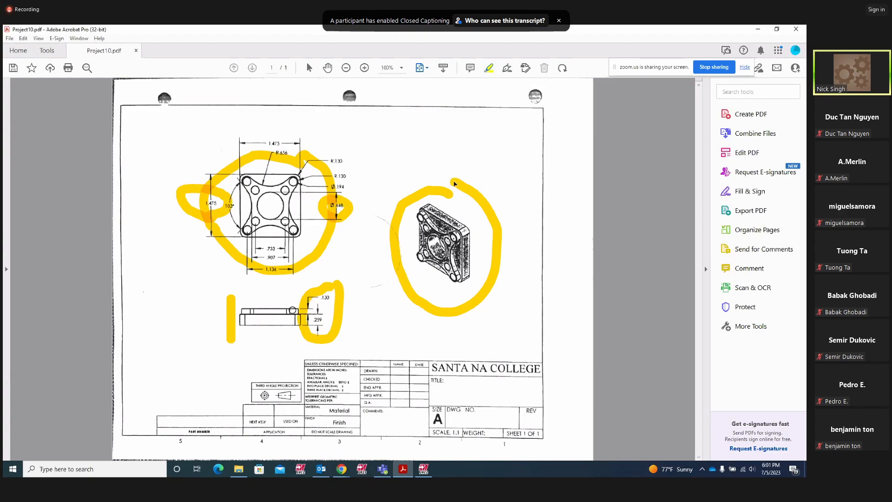
pyautogui.click(331, 289)
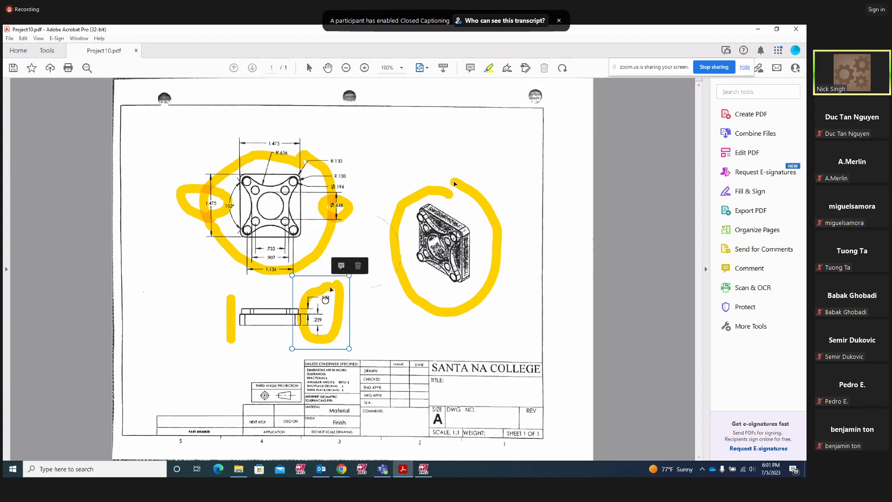
# Delete the highlights around the thickness dimensions and the 1.475 height dimension, and add a short highlight stroke beside the .130 thickness dimension
pyautogui.click(357, 266)
pyautogui.moveTo(330, 282); pyautogui.dragTo(329, 301)
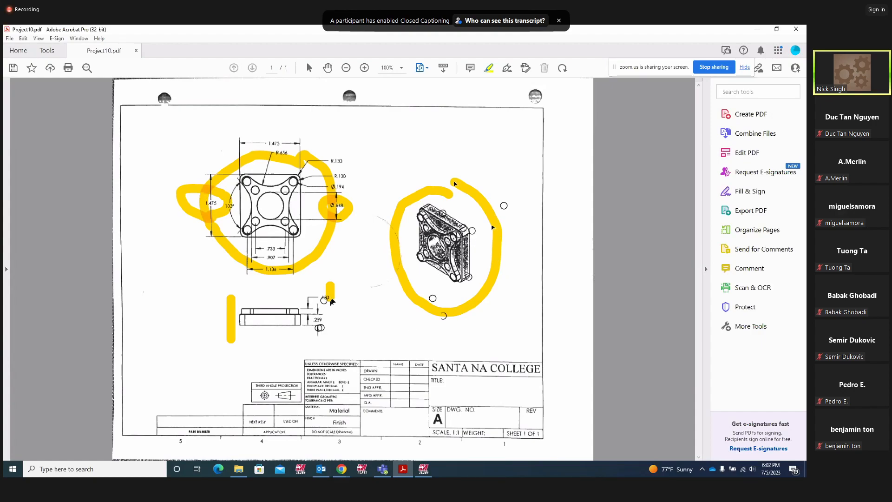
pyautogui.rightClick(215, 207)
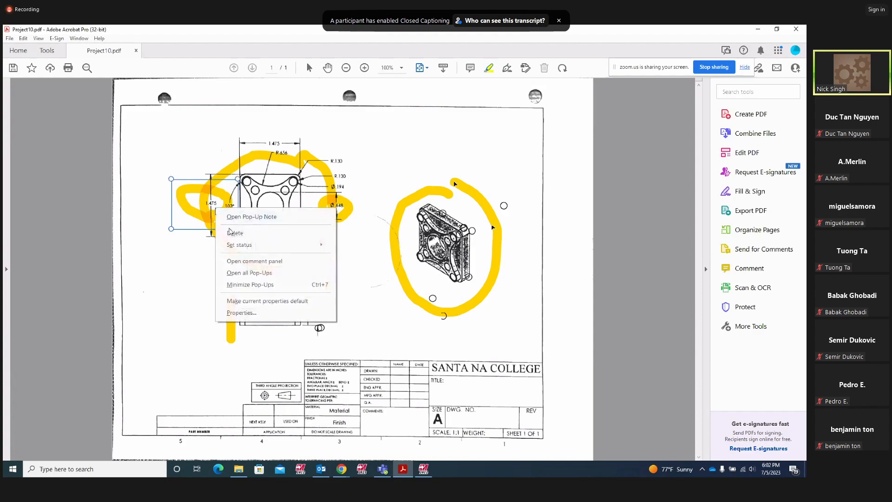
pyautogui.click(235, 234)
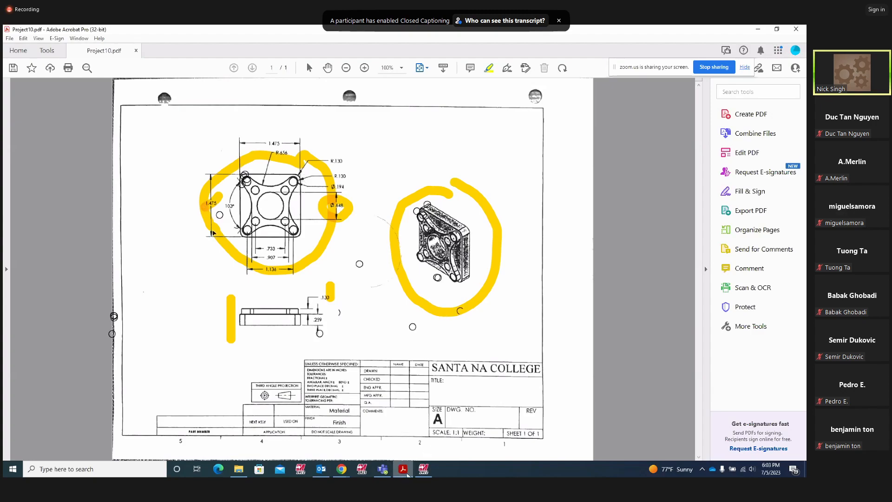
# Switch to Mastercam and place a 1.475 by 1.475 inch rectangular shape with its center anchored at the origin
pyautogui.click(423, 469)
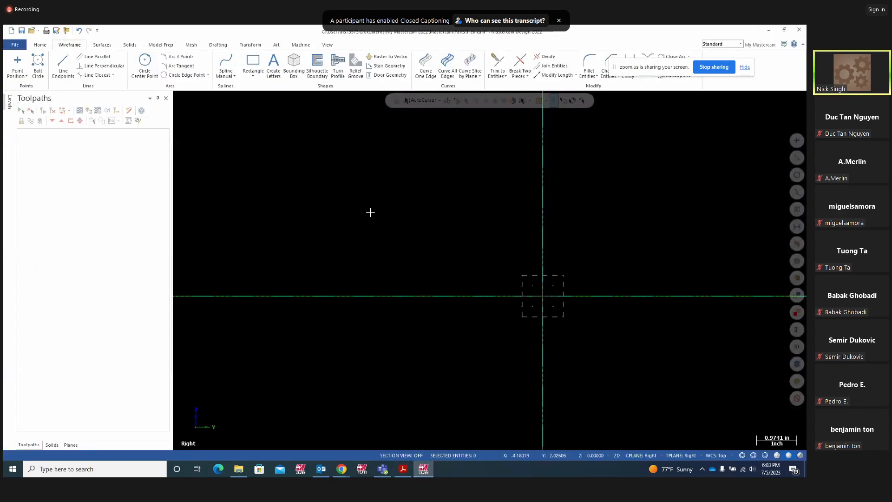
pyautogui.scroll(-1, 309, 261)
pyautogui.scroll(1, 595, 336)
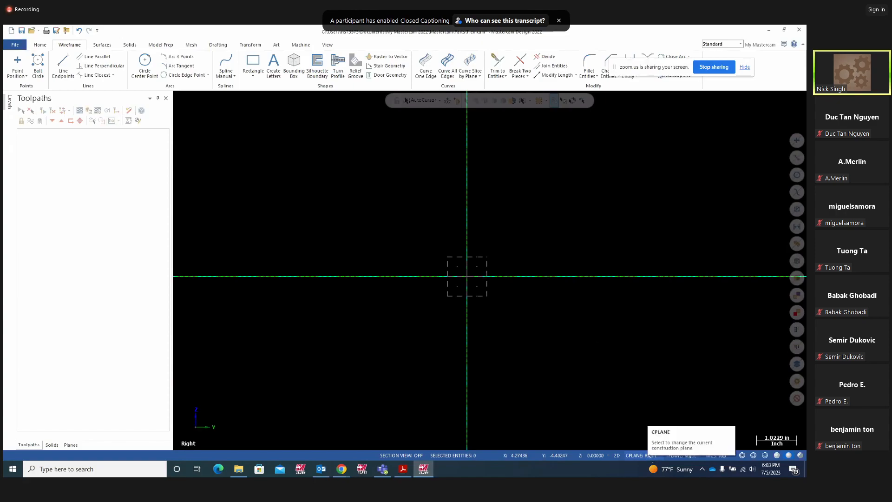
pyautogui.click(255, 76)
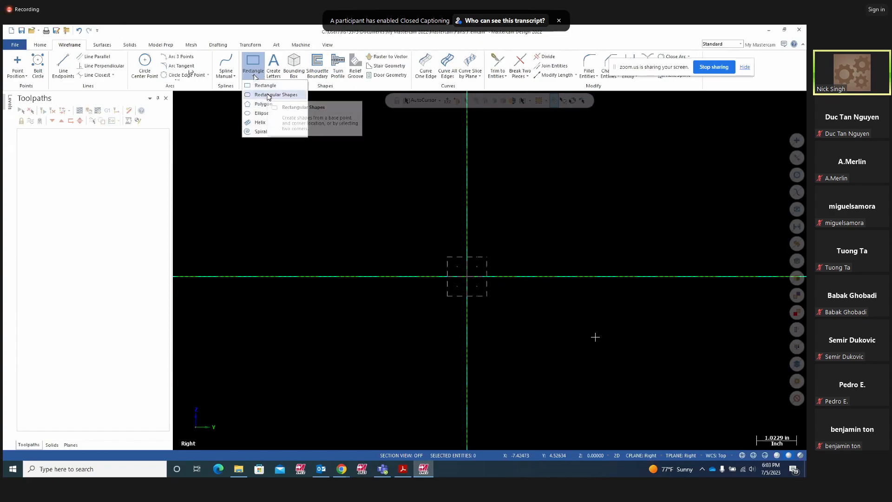
pyautogui.click(276, 94)
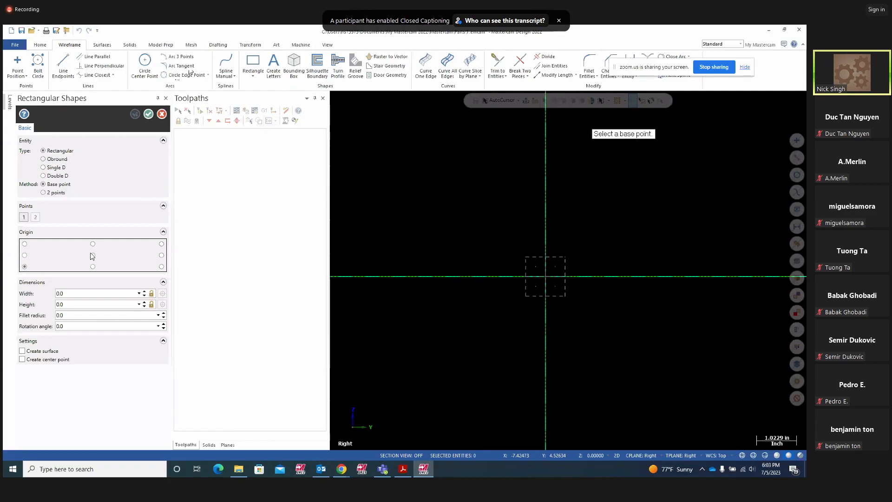
pyautogui.click(92, 255)
pyautogui.click(85, 294)
pyautogui.write('1.475')
pyautogui.click(71, 302)
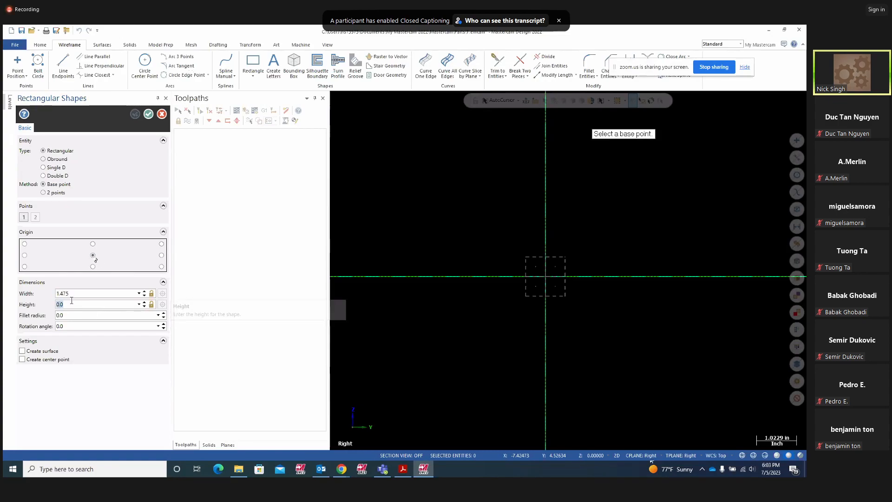
pyautogui.write('1.475')
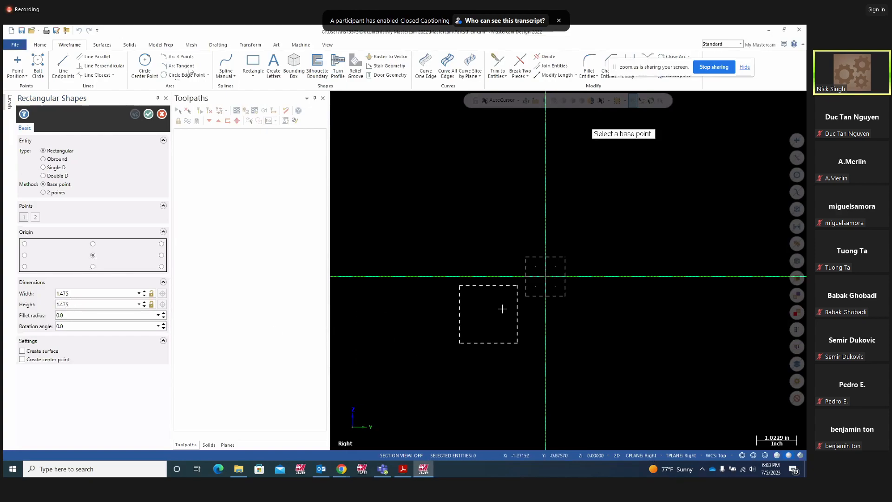
pyautogui.click(547, 282)
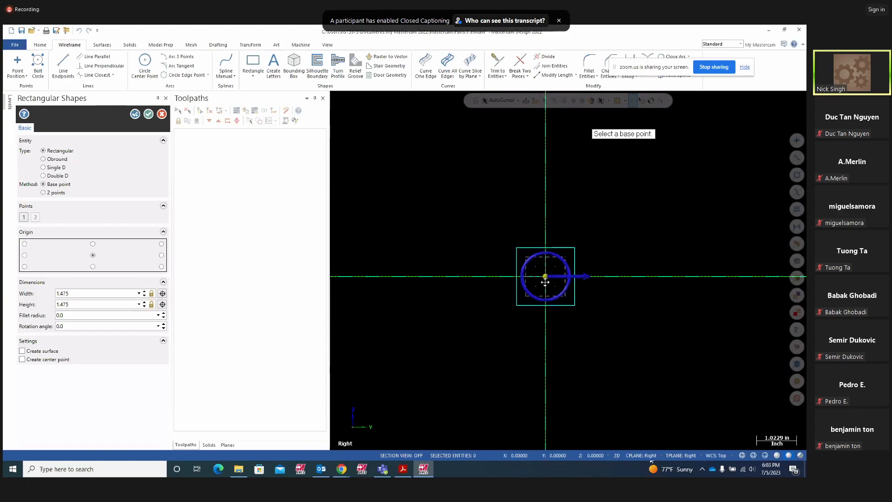
# Switch to the Project10.pdf drawing and highlight the upper R.130 callout for the square's outer corners
pyautogui.click(62, 328)
pyautogui.click(68, 314)
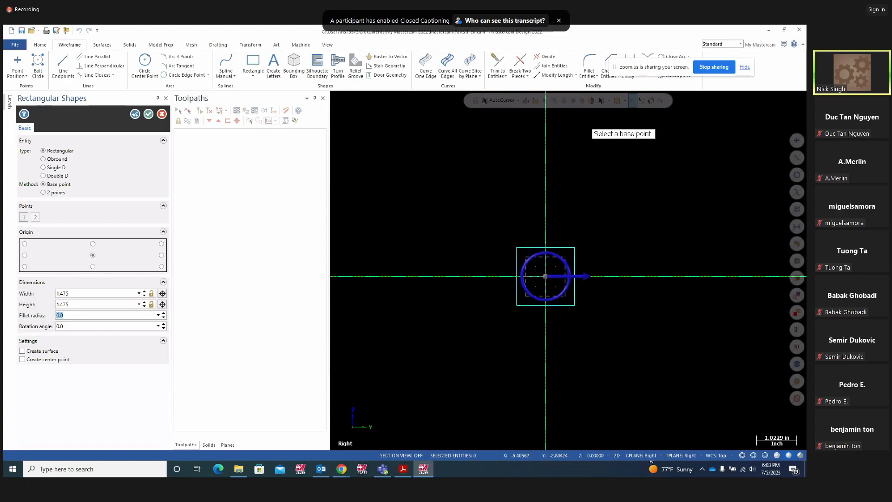
pyautogui.click(404, 470)
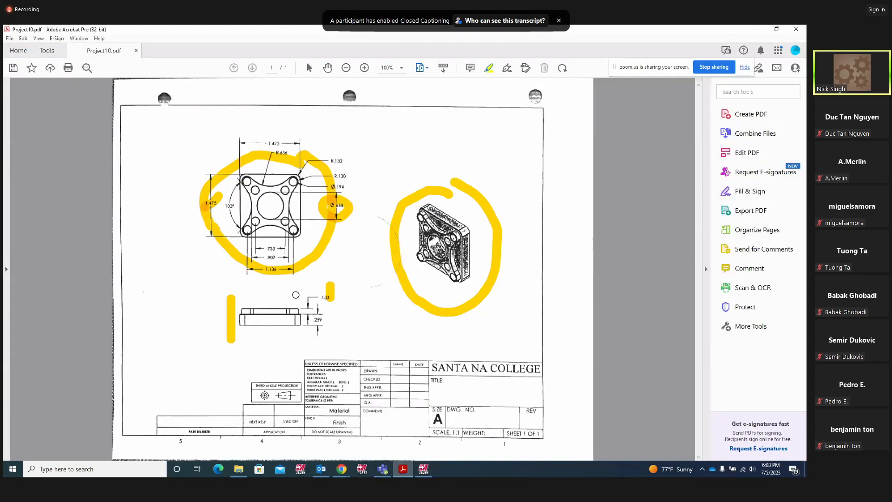
pyautogui.moveTo(327, 159); pyautogui.dragTo(356, 154)
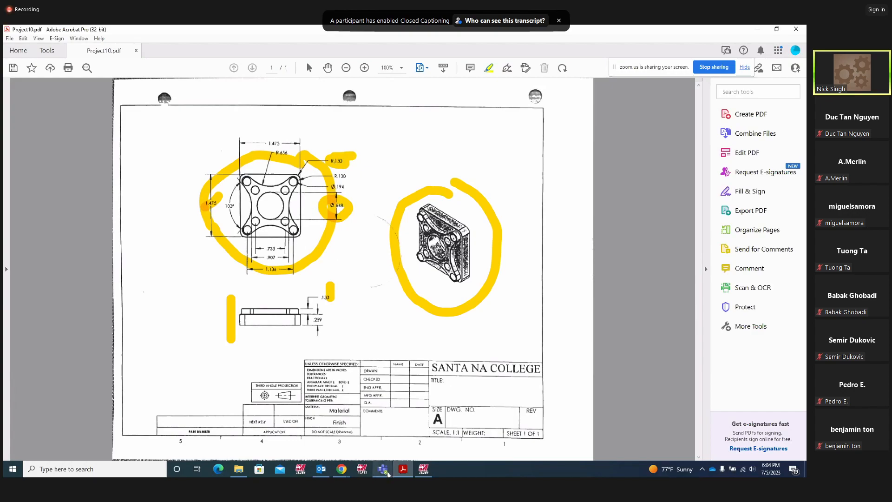
# Switch back to Mastercam, set the rectangle's fillet radius to 0.13, and create the rounded square
pyautogui.click(424, 469)
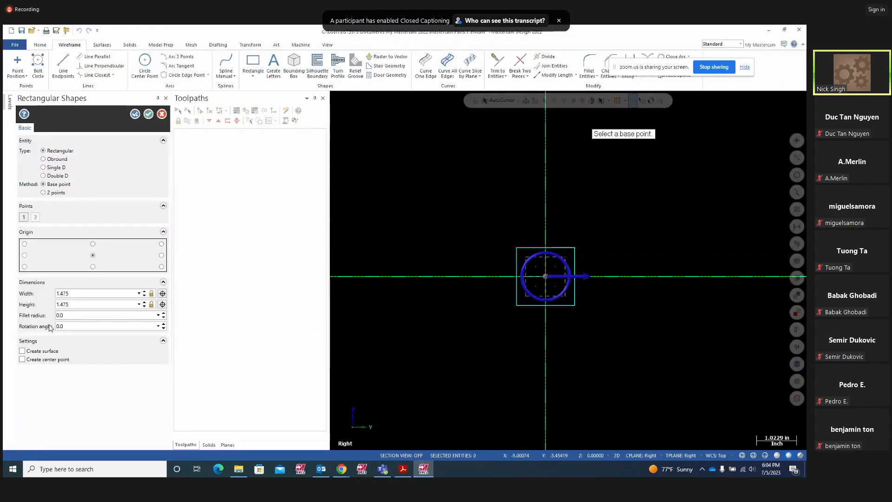
pyautogui.doubleClick(71, 315)
pyautogui.write('.13')
pyautogui.scroll(4, 604, 248)
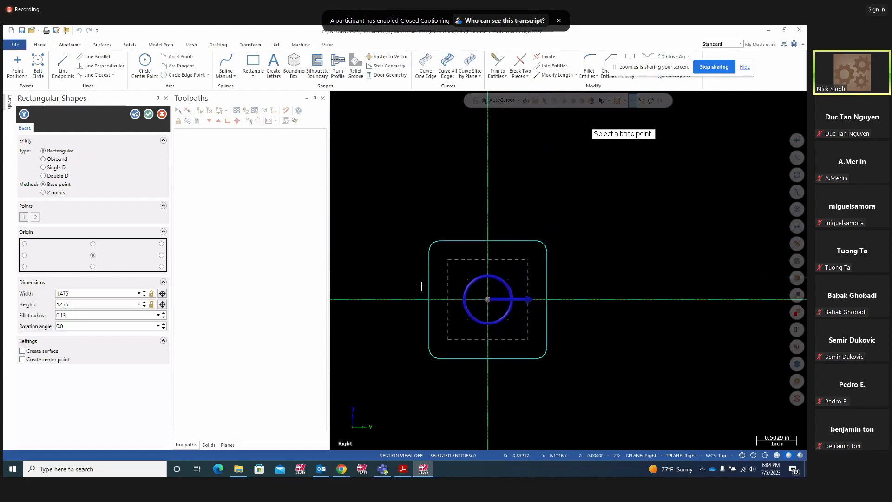
pyautogui.click(135, 115)
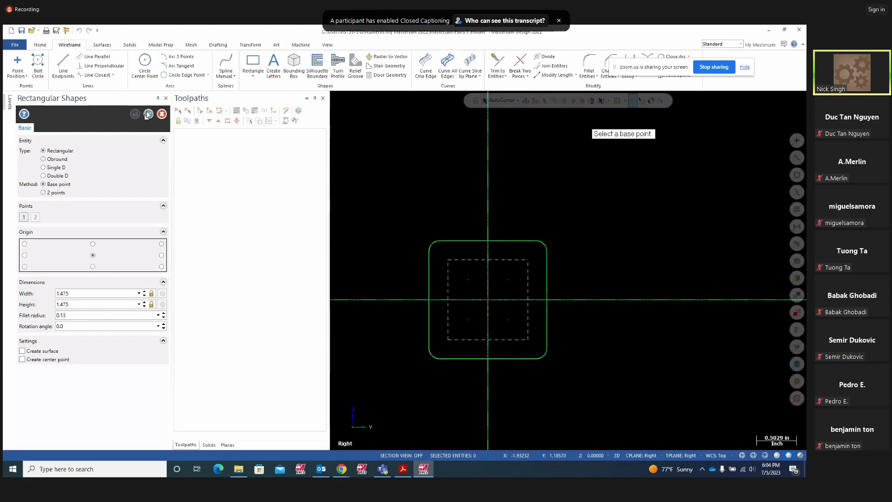
pyautogui.click(148, 114)
# Inspect the rounded square in Isometric (WCS) and rotated views, and return to the Right (WCS) view
pyautogui.moveTo(595, 249); pyautogui.dragTo(556, 205, button='middle')
pyautogui.rightClick(556, 207)
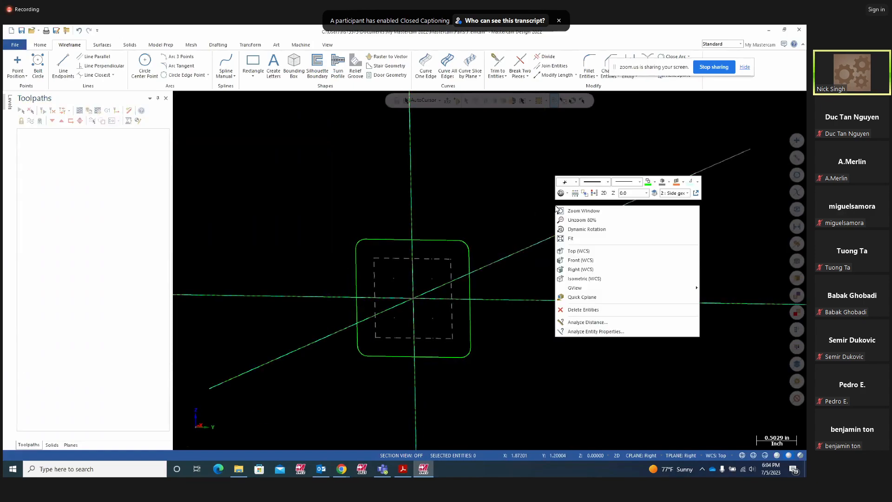
pyautogui.click(580, 279)
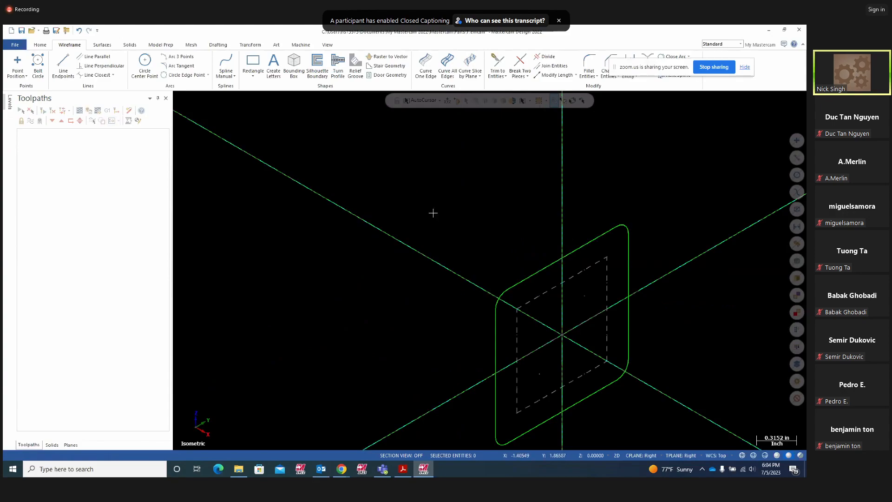
pyautogui.scroll(-5, 406, 191)
pyautogui.moveTo(278, 265)
pyautogui.mouseDown(button='middle')
pyautogui.moveTo(343, 265)
pyautogui.moveTo(285, 255)
pyautogui.mouseUp(button='middle')
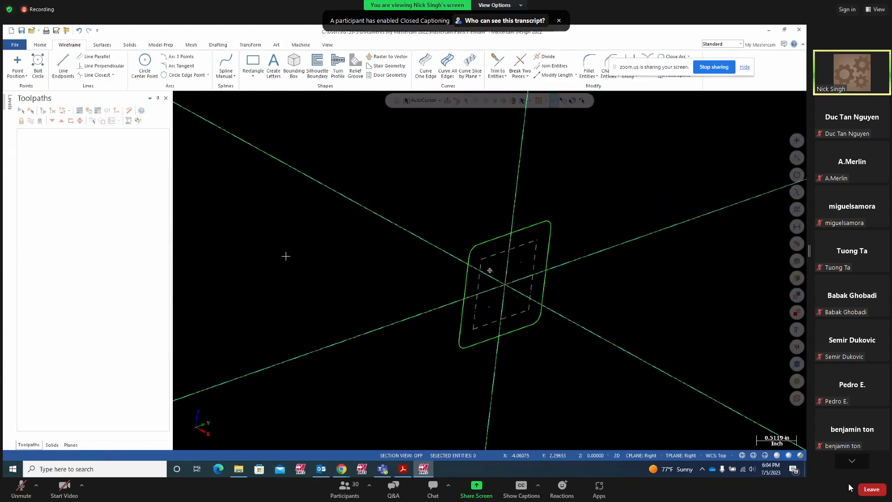
pyautogui.click(852, 461)
pyautogui.rightClick(671, 268)
pyautogui.click(852, 468)
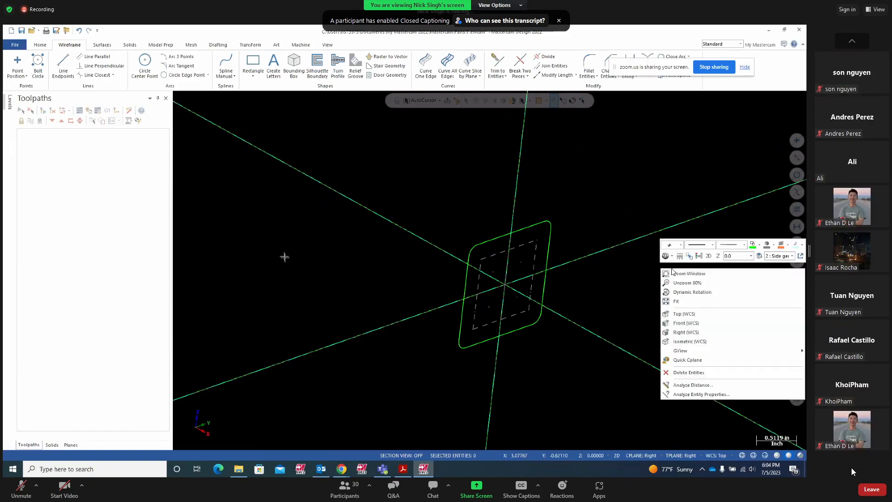
pyautogui.click(684, 332)
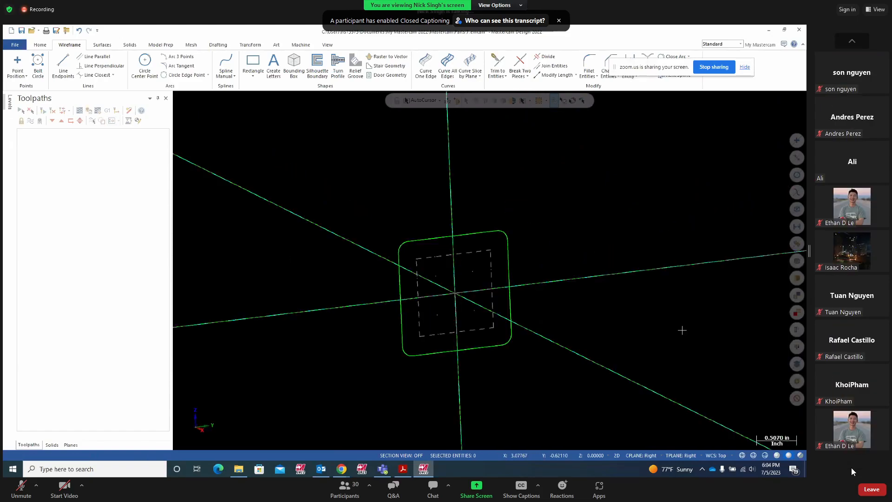
pyautogui.scroll(1, 556, 157)
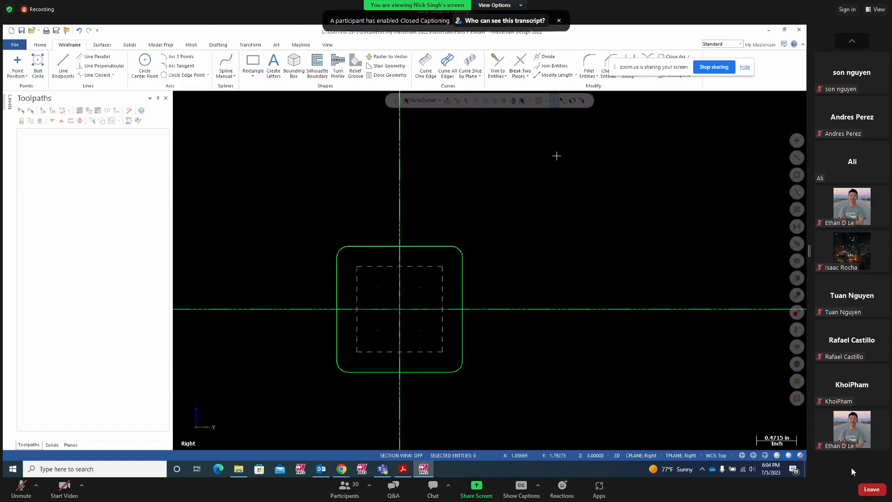
# Switch to the Project10.pdf drawing to review the face view's dimensions, and return to Mastercam
pyautogui.click(403, 470)
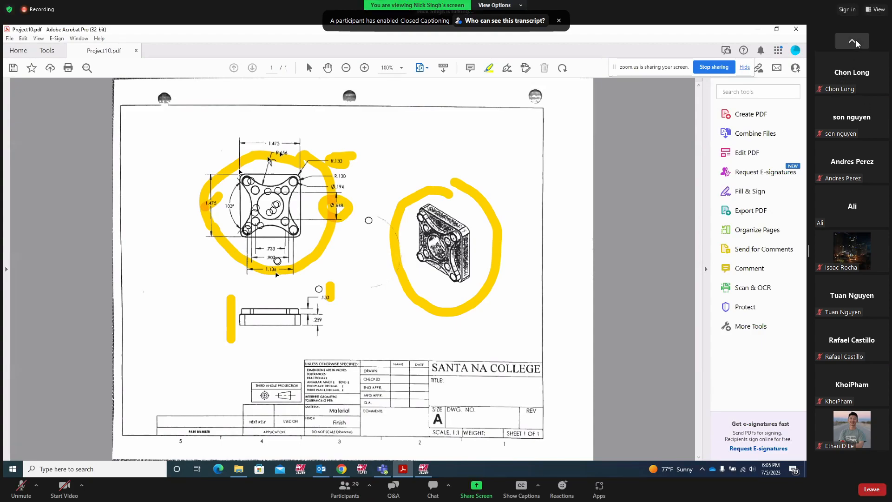
pyautogui.click(856, 40)
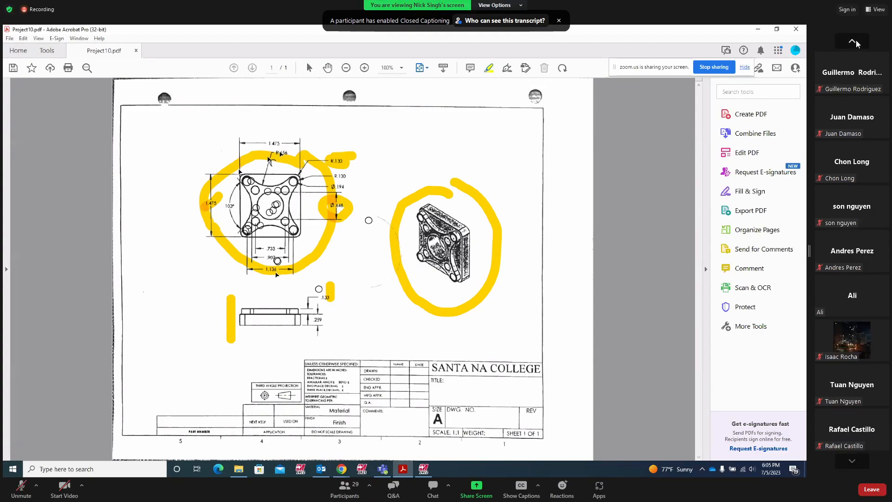
pyautogui.click(855, 40)
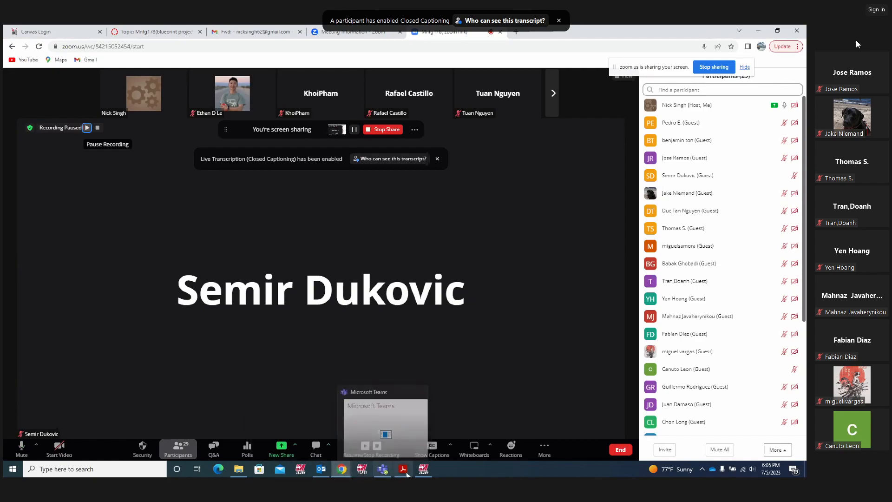
pyautogui.moveTo(423, 469)
pyautogui.click(439, 437)
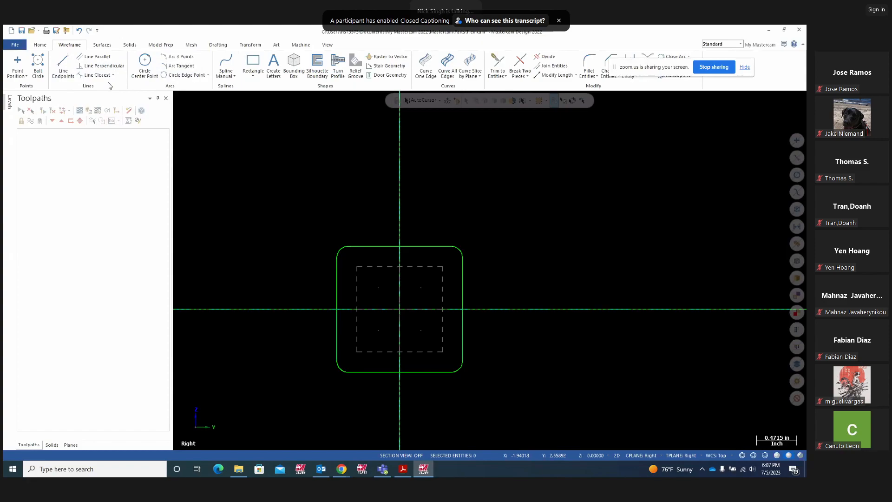
# Switch to the Project10.pdf drawing, highlight a circle around the face view's upper-left corner hole, and set the page zoom to 150%
pyautogui.click(145, 64)
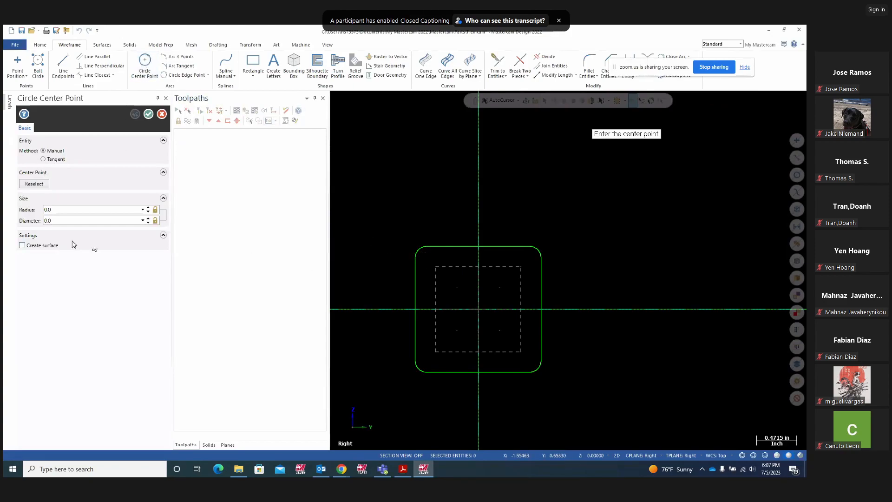
pyautogui.click(61, 210)
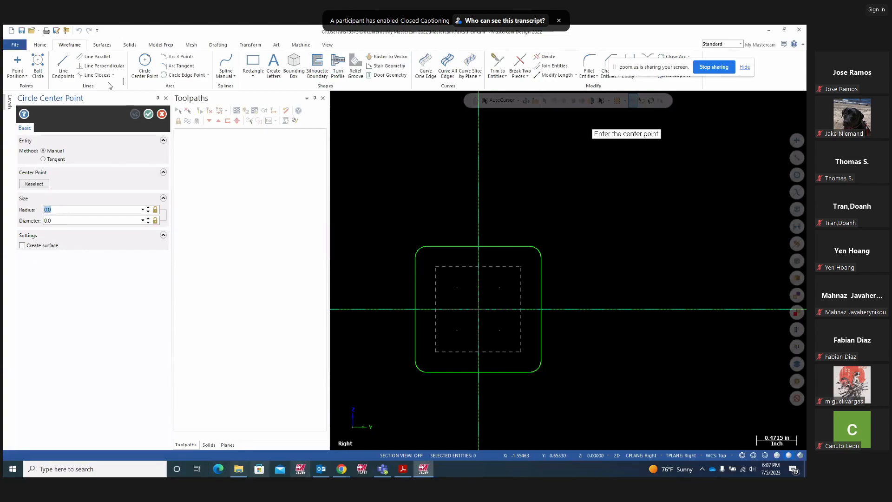
pyautogui.click(403, 469)
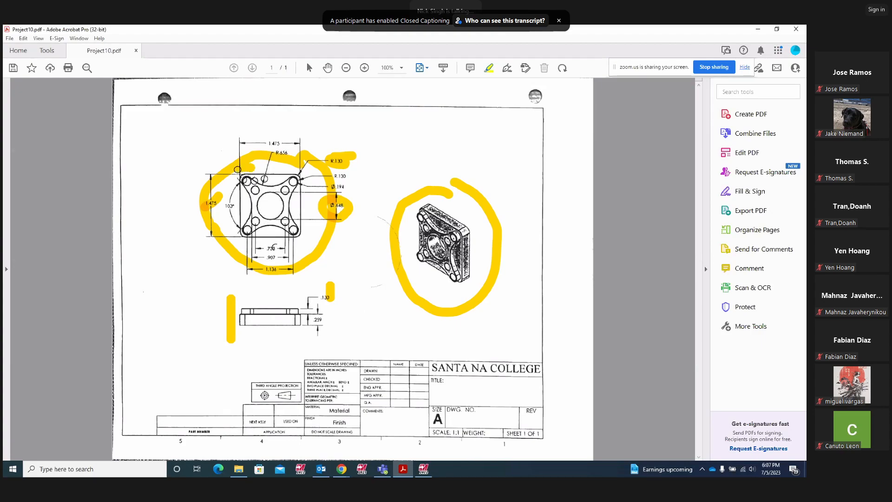
pyautogui.moveTo(243, 195)
pyautogui.mouseDown()
pyautogui.moveTo(250, 166)
pyautogui.moveTo(235, 170)
pyautogui.mouseUp()
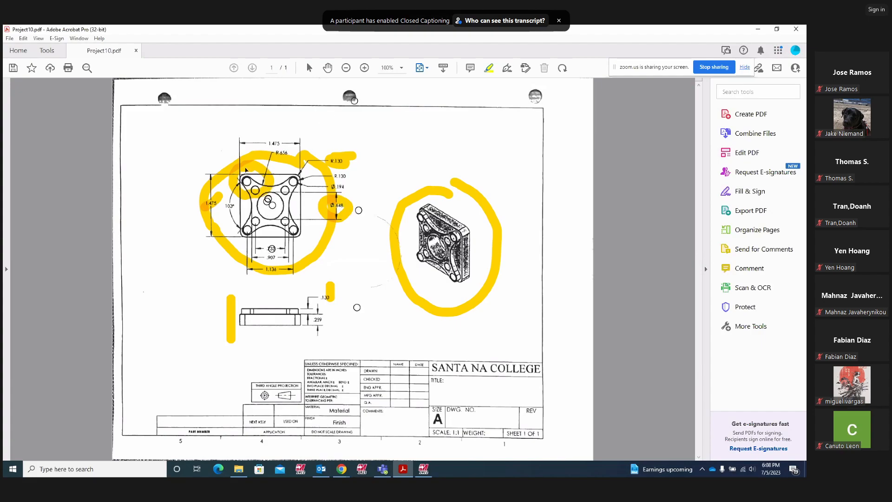
pyautogui.click(401, 67)
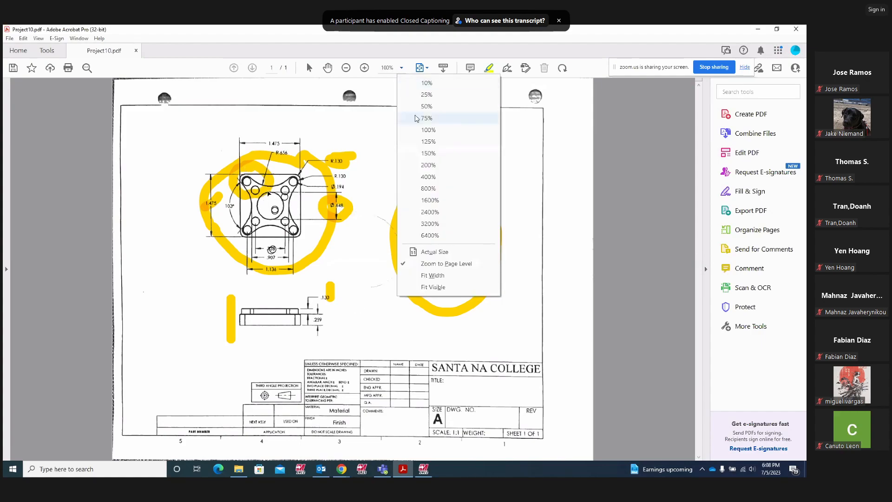
pyautogui.click(428, 153)
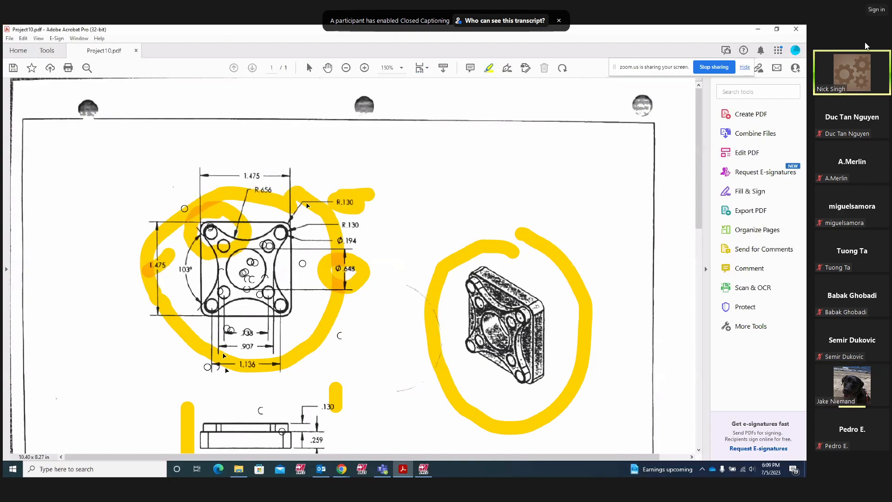
pyautogui.press('XF86AudioRaiseVolume')
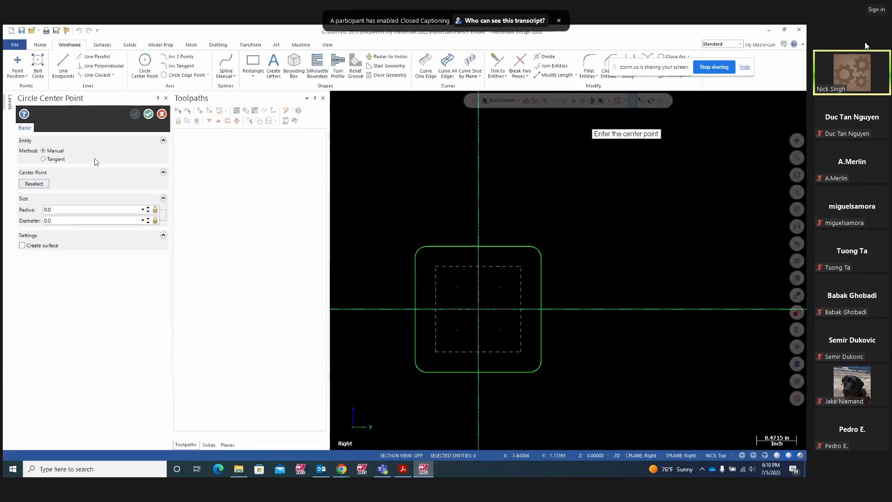
pyautogui.click(148, 114)
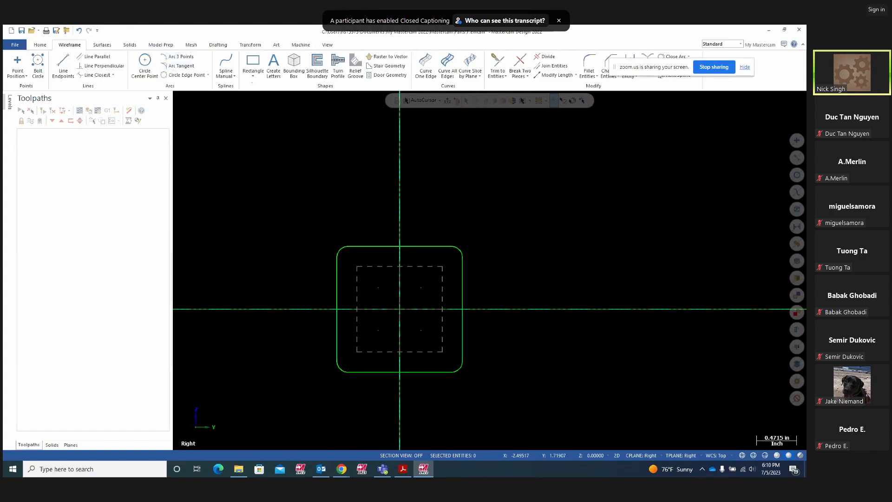
pyautogui.click(255, 77)
pyautogui.press('Escape')
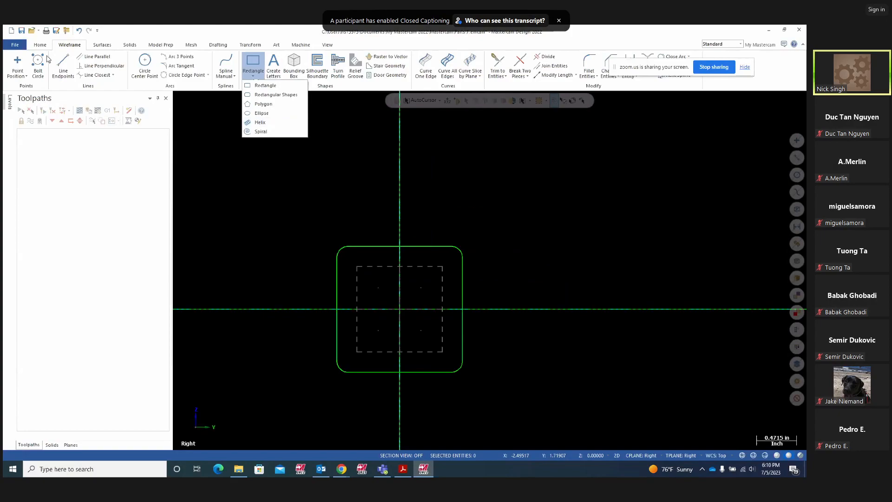
# Try a freeform line from the origin toward the upper right, about 2.04 in long at about 44°, and undo it
pyautogui.press('Escape')
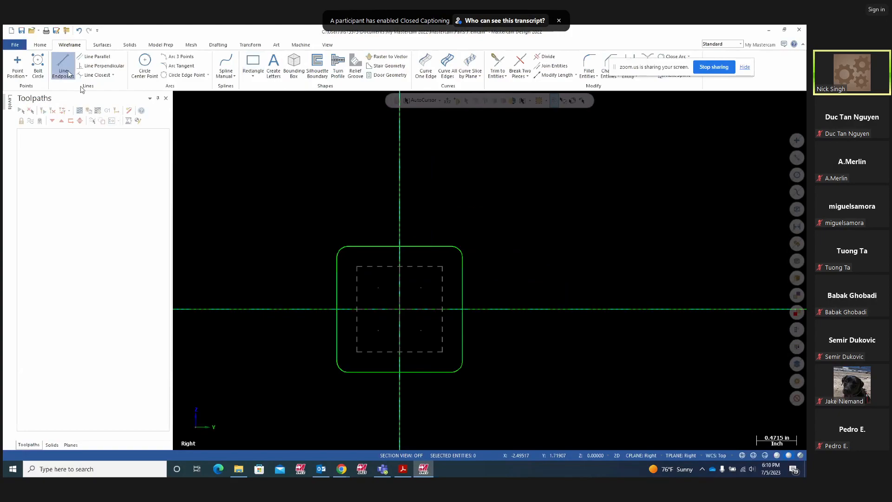
pyautogui.click(69, 74)
pyautogui.click(486, 318)
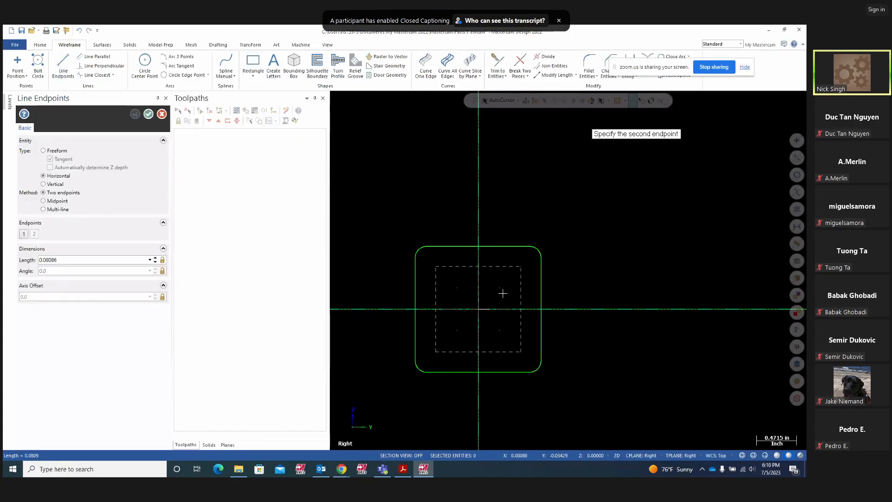
pyautogui.click(43, 151)
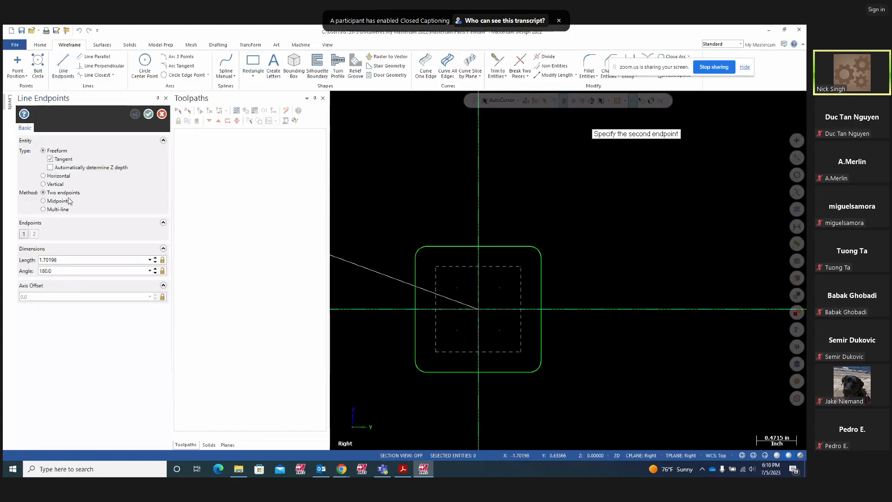
pyautogui.click(603, 188)
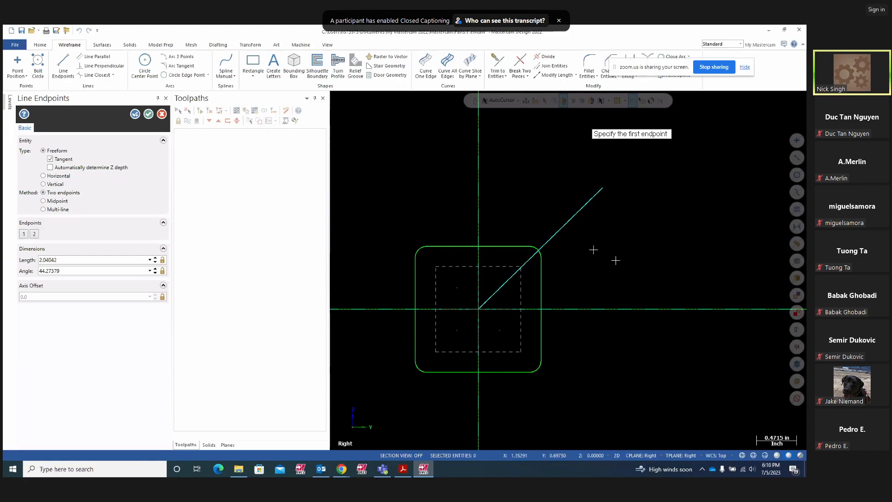
pyautogui.press('Escape')
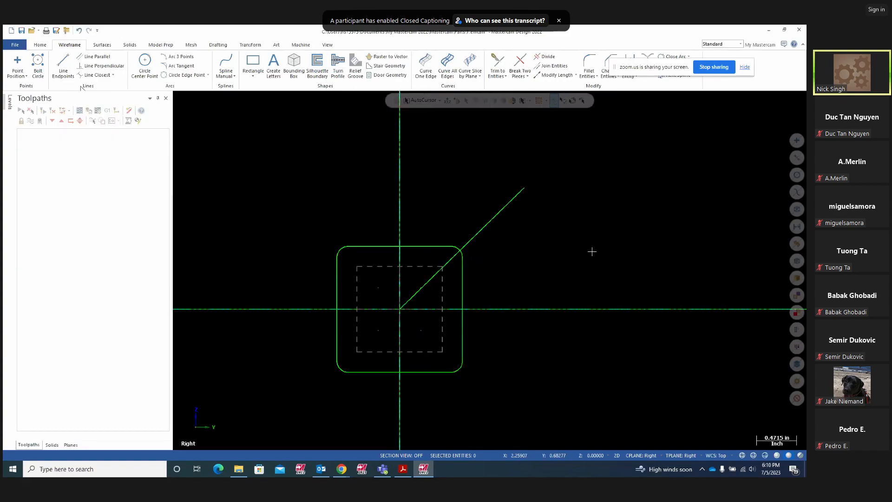
pyautogui.click(79, 30)
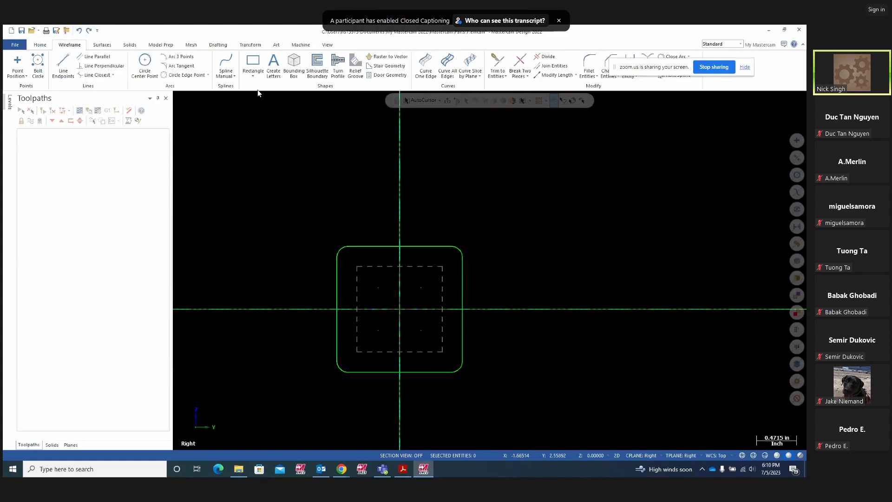
# Draw a rectangle centred on the origin, about 0.68 by 0.84 in, with the fillet radius set to 0
pyautogui.click(253, 76)
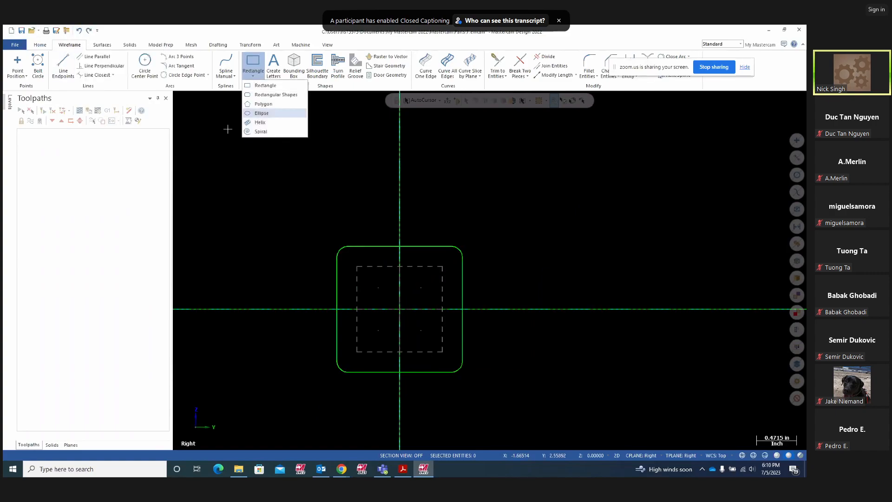
pyautogui.click(274, 95)
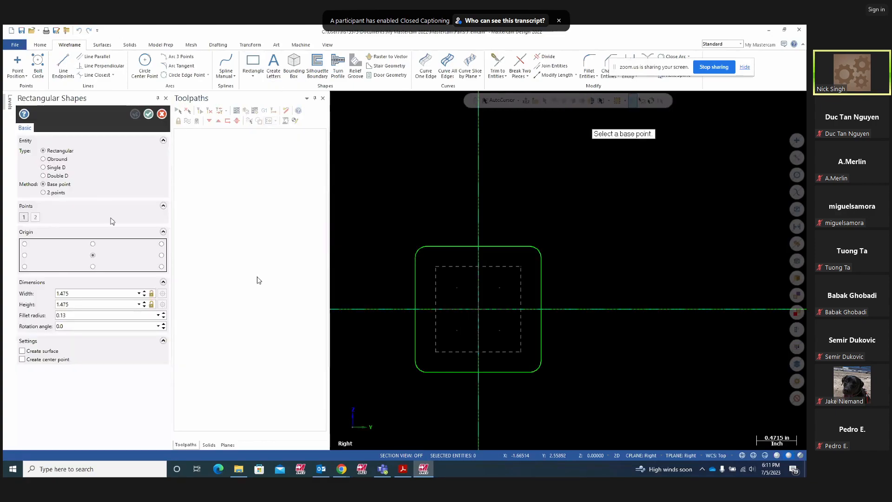
pyautogui.click(480, 311)
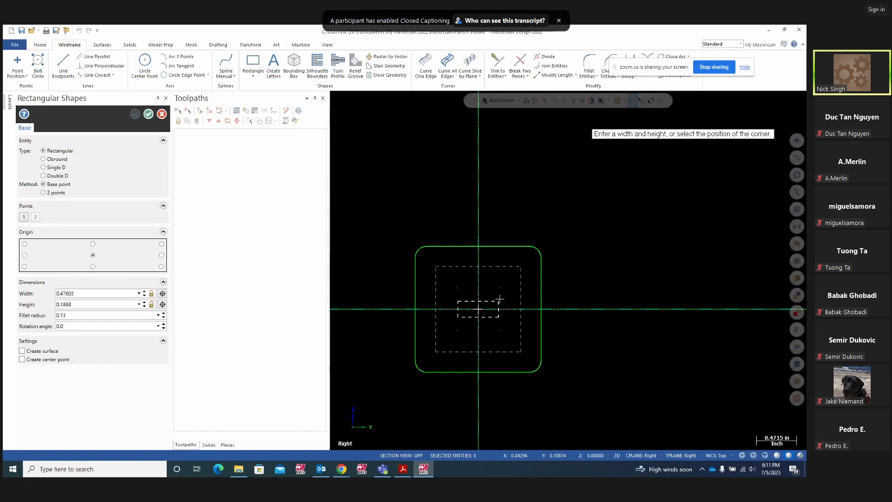
pyautogui.click(507, 275)
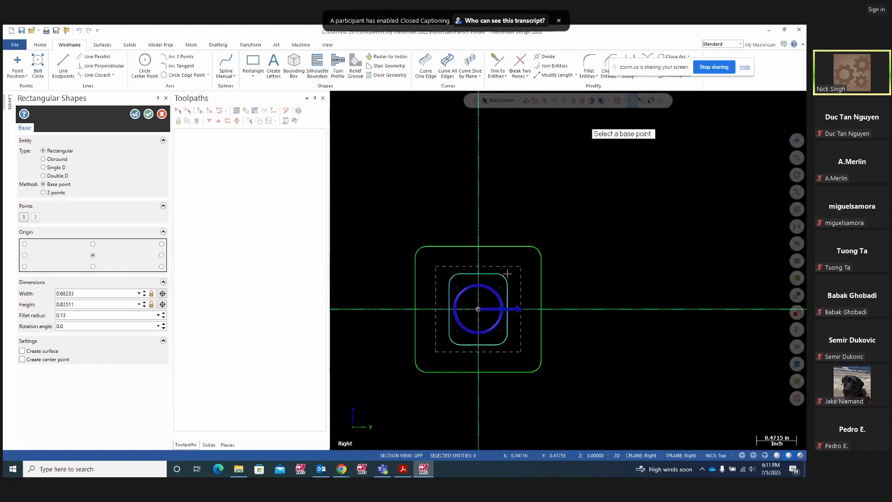
pyautogui.doubleClick(77, 315)
pyautogui.write('0')
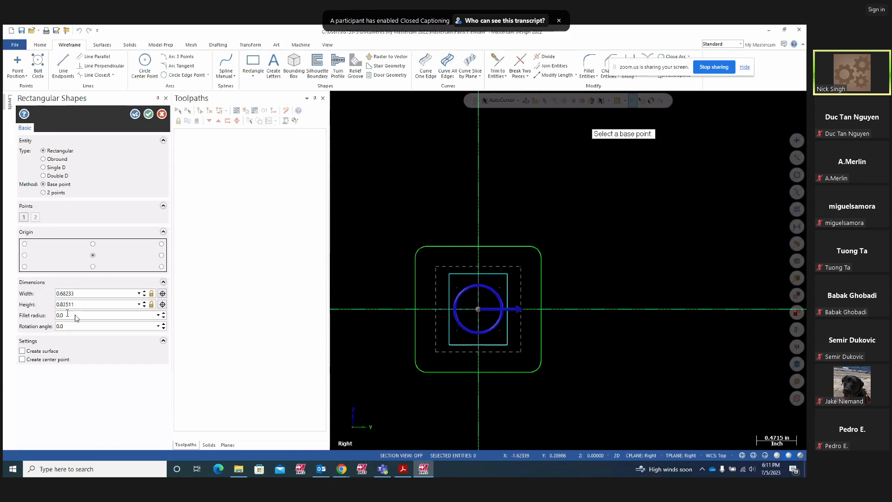
# Set the rectangle's width and height to 1.136 and create the sharp-cornered square inside the rounded one
pyautogui.doubleClick(90, 291)
pyautogui.write('1.136')
pyautogui.press('Return')
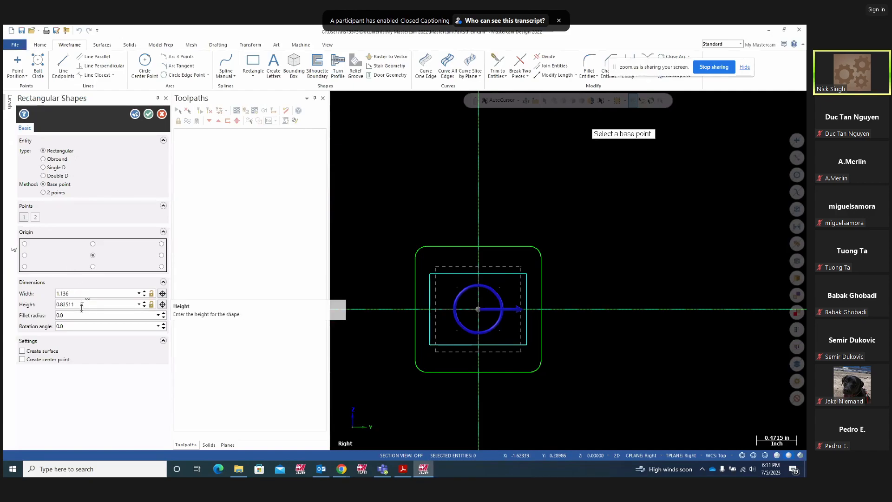
pyautogui.doubleClick(82, 304)
pyautogui.write('1.136')
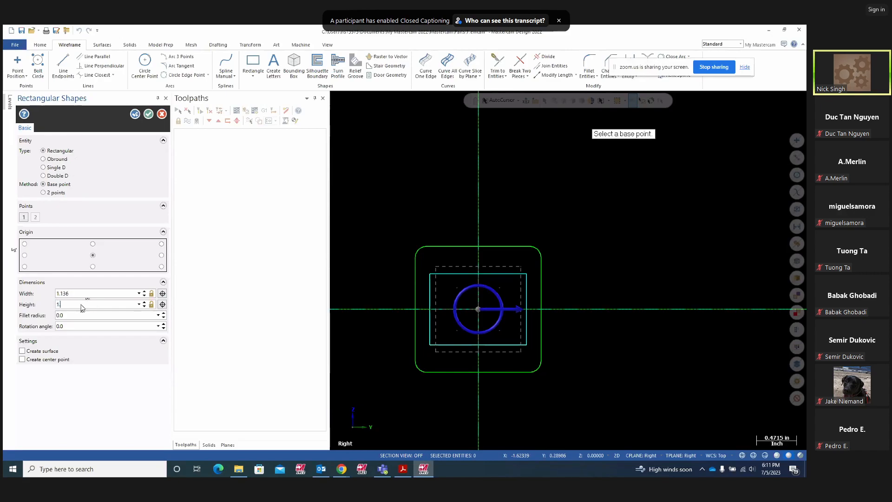
pyautogui.press('Return')
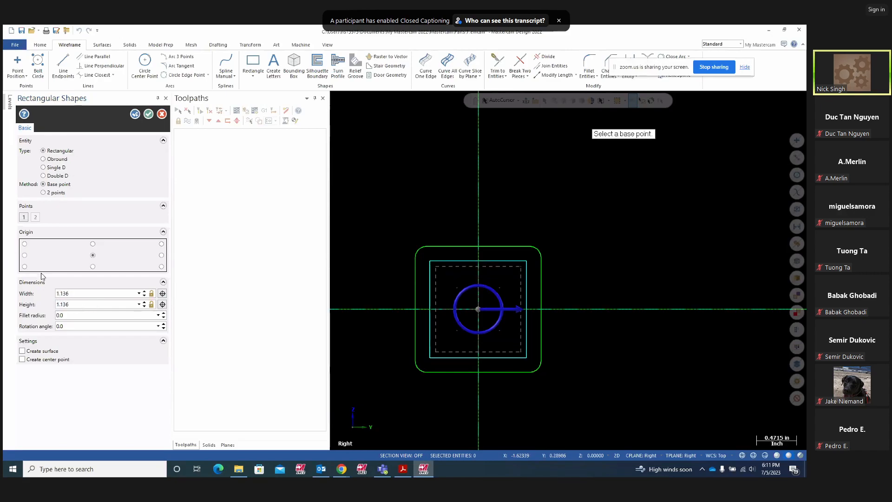
pyautogui.click(136, 114)
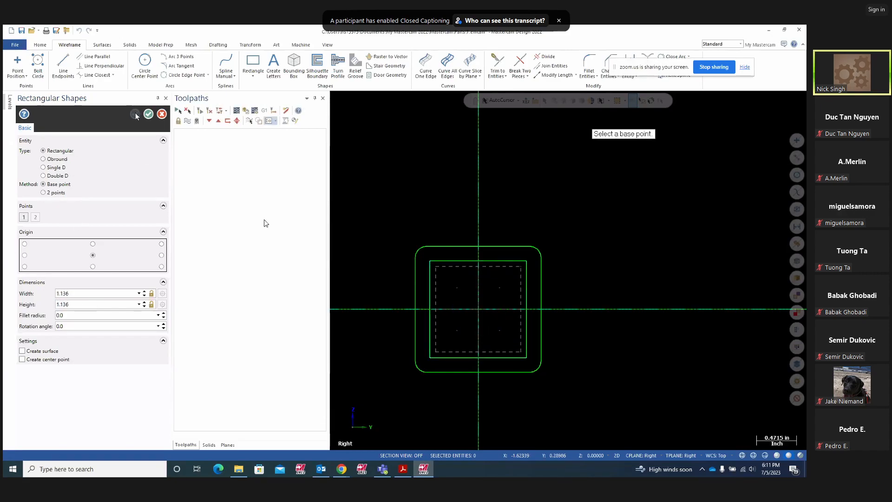
# Create a smaller square centred on the origin with width and height of 0.733
pyautogui.click(479, 309)
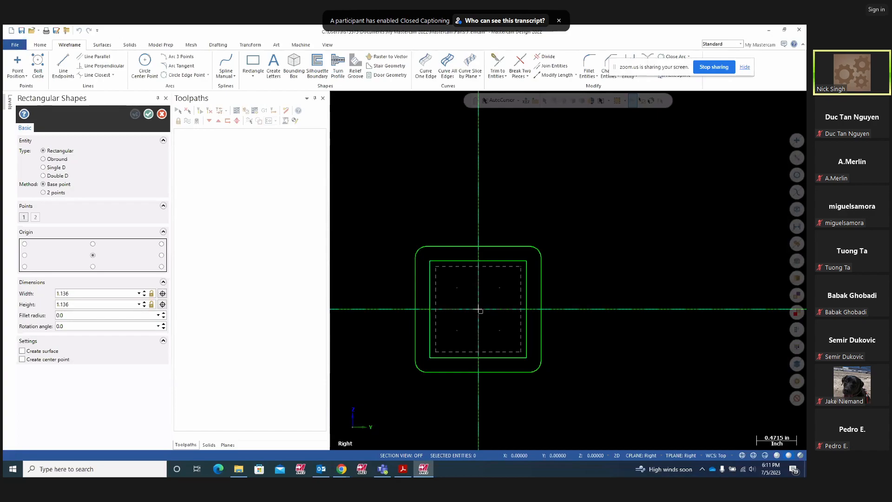
pyautogui.click(508, 280)
pyautogui.doubleClick(72, 294)
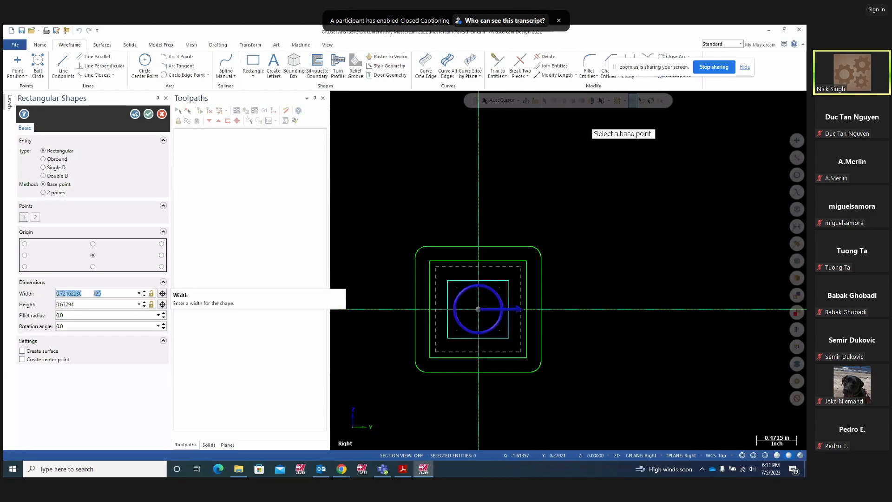
pyautogui.press('BackSpace')
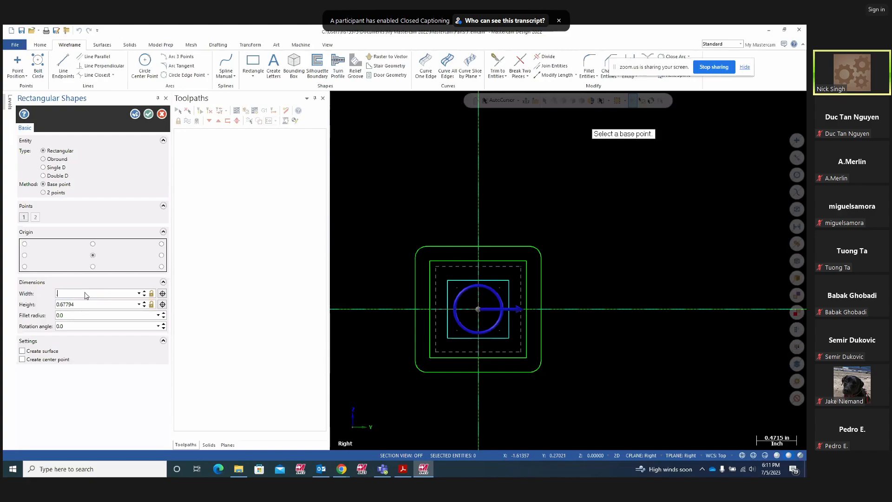
pyautogui.write('.733')
pyautogui.press('Return')
pyautogui.click(87, 305)
pyautogui.write('.7')
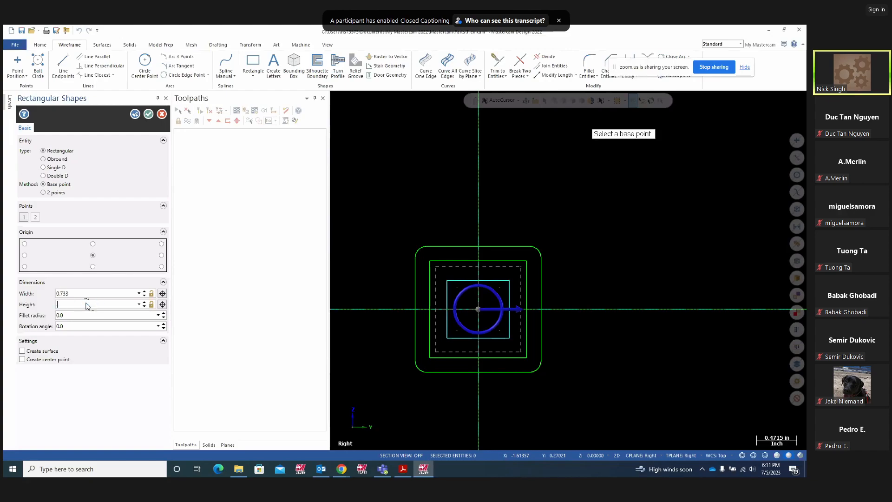
pyautogui.write('33')
pyautogui.press('Return')
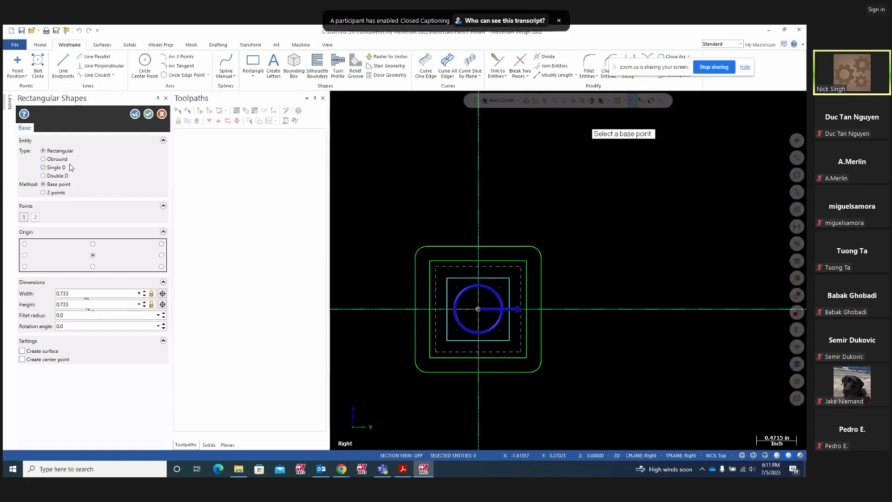
pyautogui.click(149, 115)
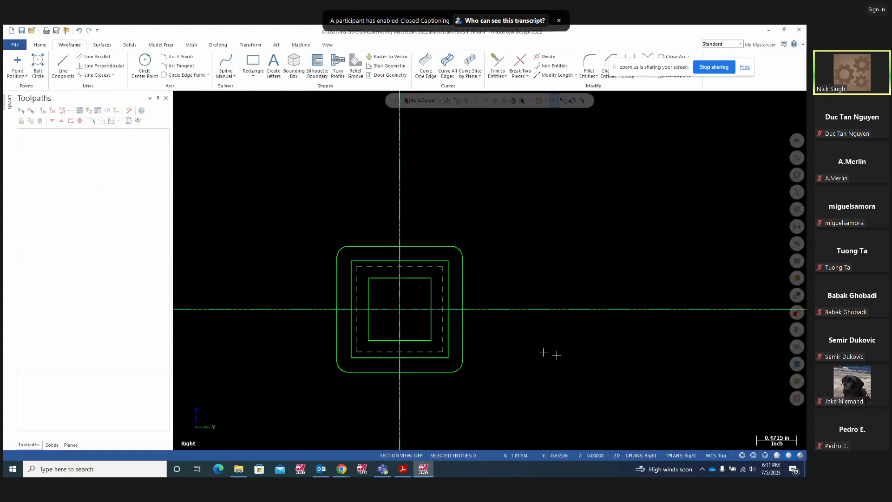
# Switch to the Zoom meeting in Chrome, resume the meeting recording, and return to Mastercam
pyautogui.click(145, 64)
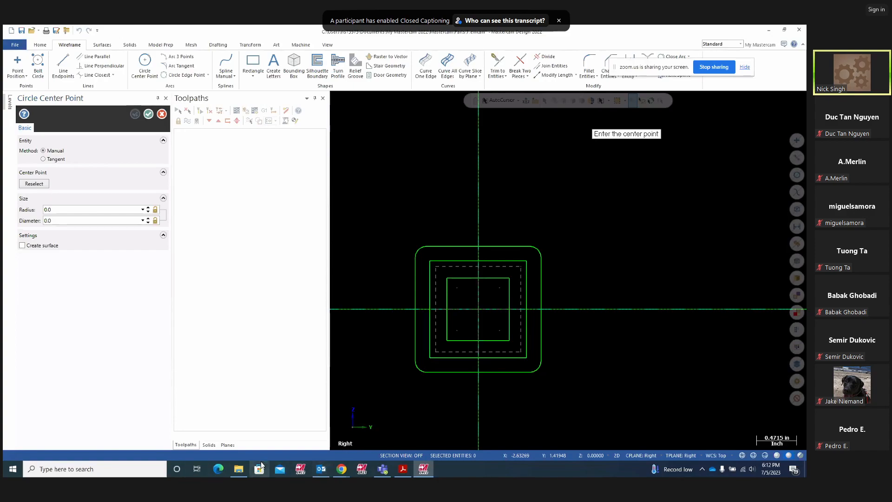
pyautogui.moveTo(341, 468)
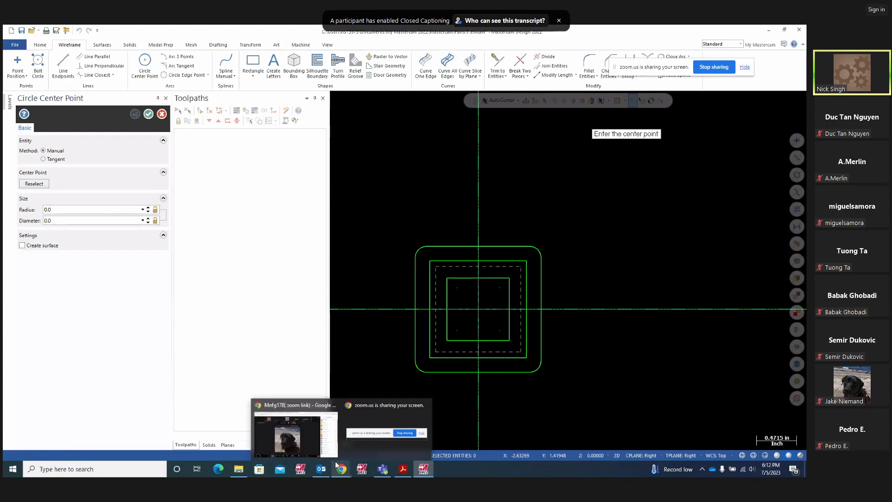
pyautogui.click(311, 431)
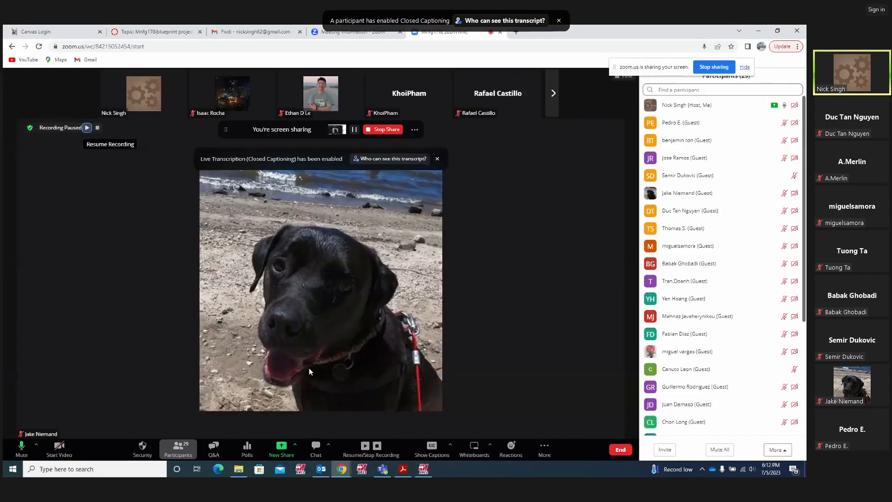
pyautogui.click(87, 128)
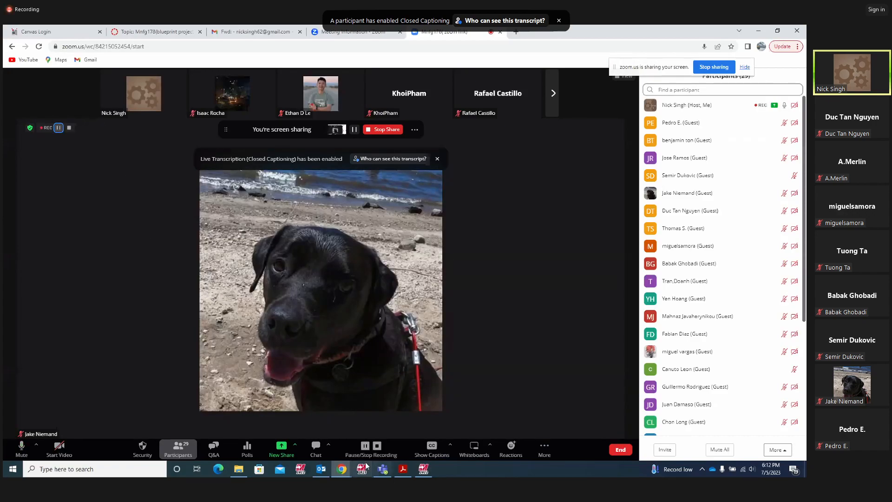
pyautogui.click(423, 469)
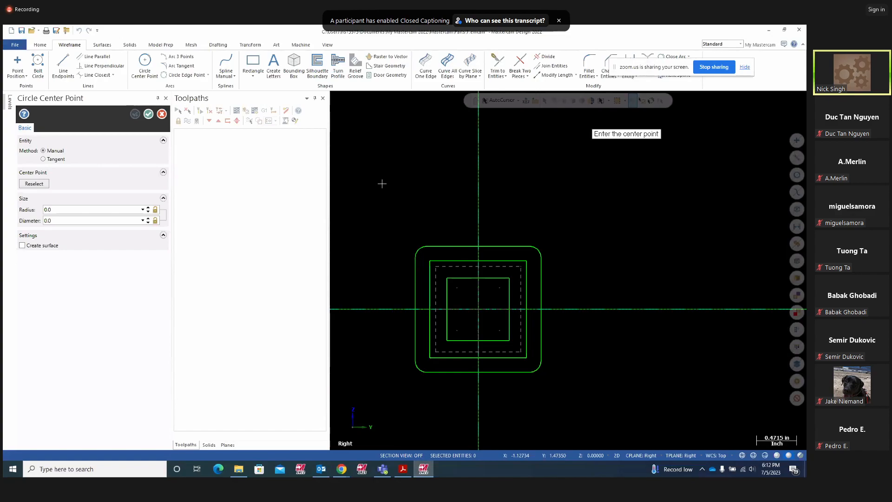
# Cancel the circle command and undo both sharp-cornered squares inside the rounded square
pyautogui.press('Escape')
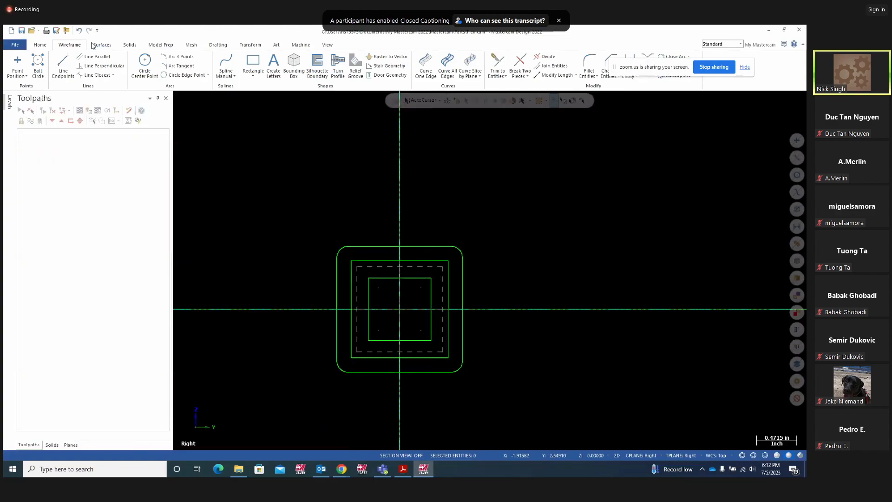
pyautogui.click(79, 31)
pyautogui.click(79, 31)
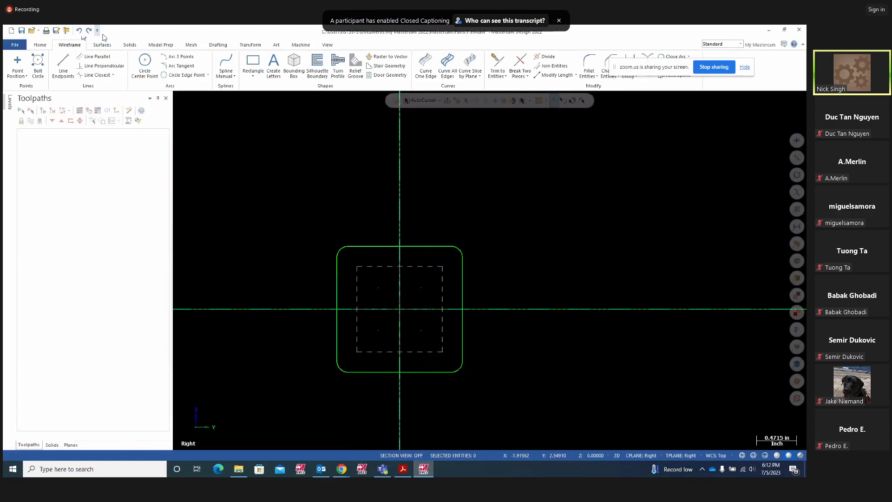
# Create a sharp-cornered square centred on the origin inside the rounded square, with width and height of 1.136
pyautogui.scroll(-2, 588, 273)
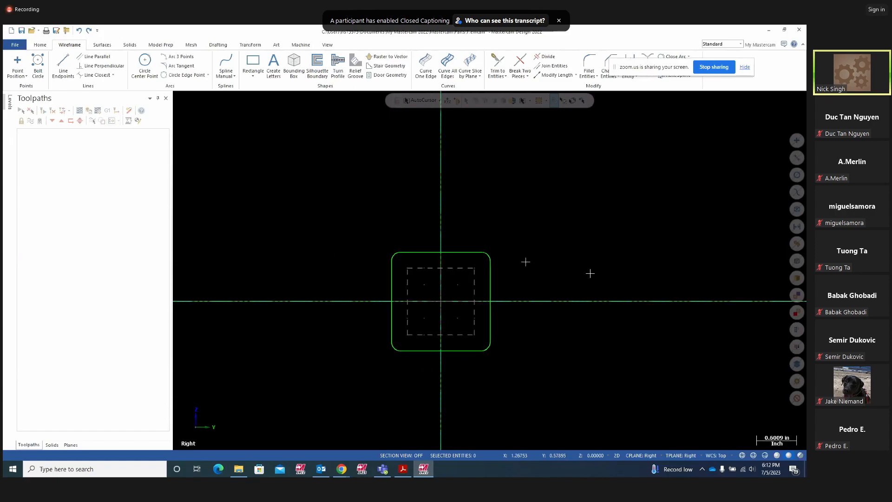
pyautogui.scroll(1, 493, 232)
pyautogui.scroll(1, 322, 263)
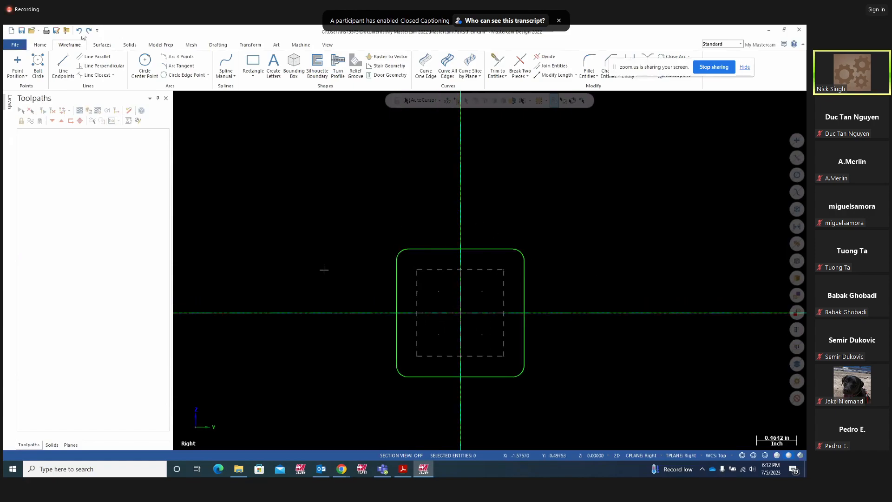
pyautogui.scroll(1, 590, 224)
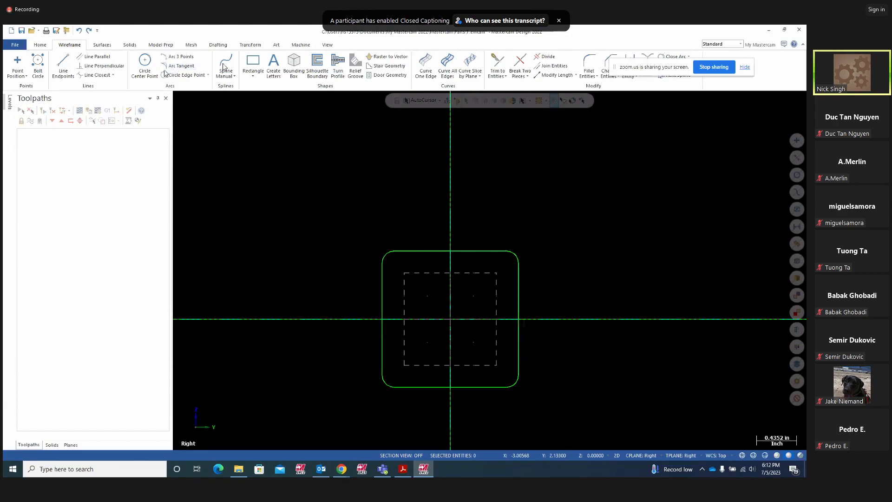
pyautogui.click(259, 73)
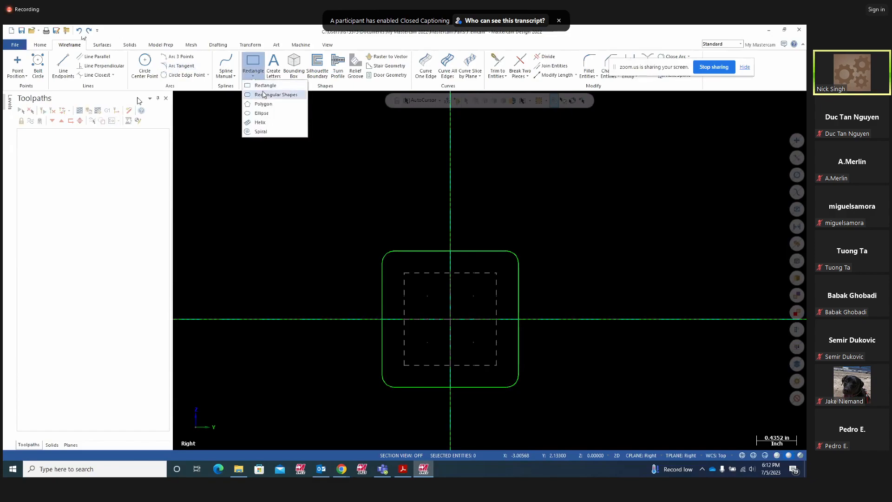
pyautogui.click(266, 95)
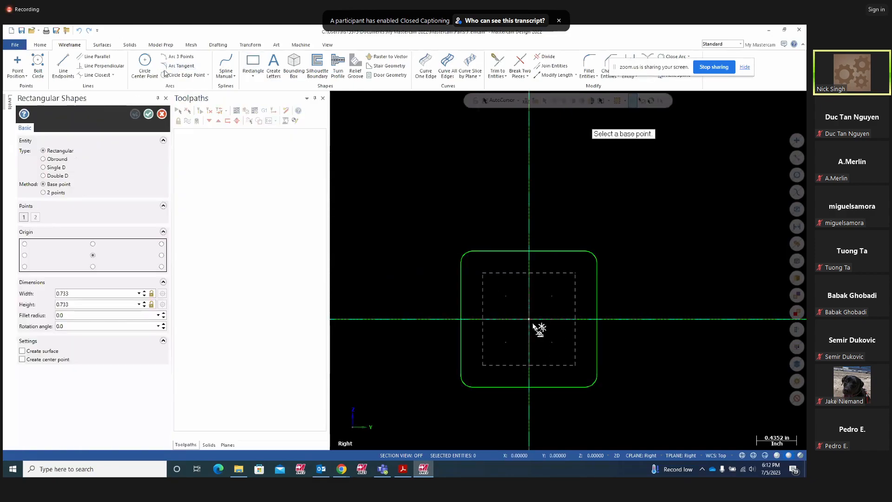
pyautogui.click(575, 271)
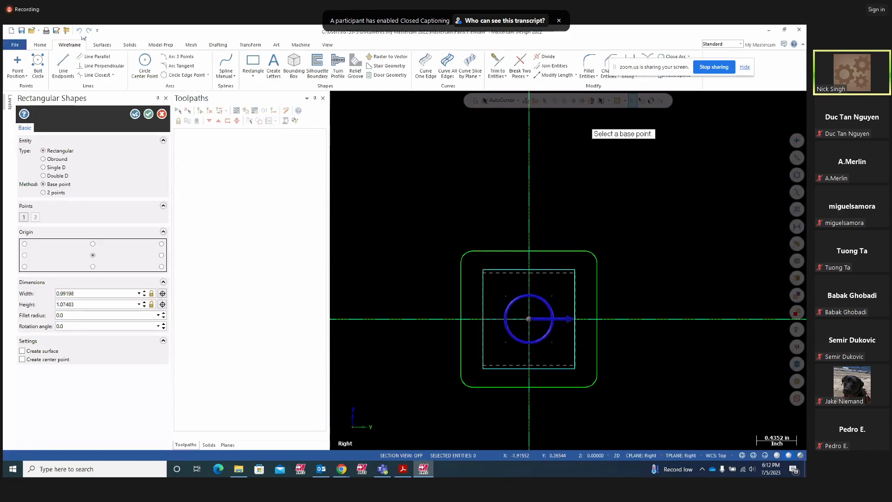
pyautogui.click(86, 293)
pyautogui.write('1.136')
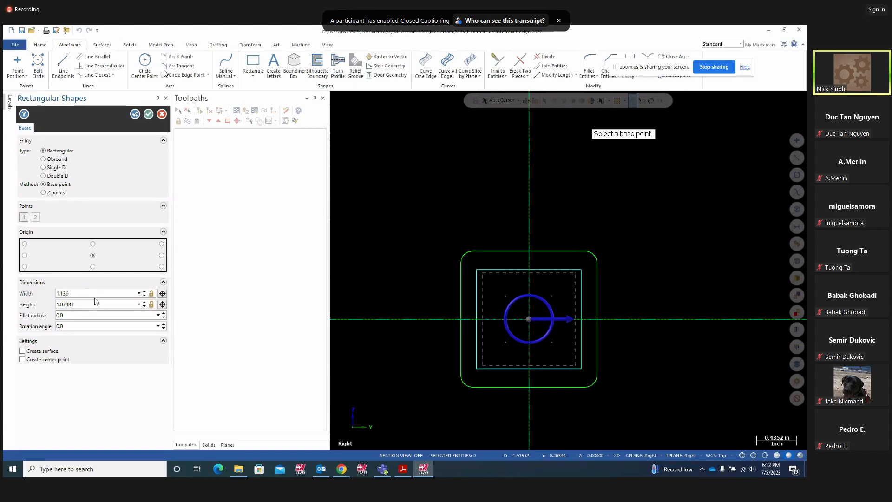
pyautogui.click(86, 304)
pyautogui.write('1.136')
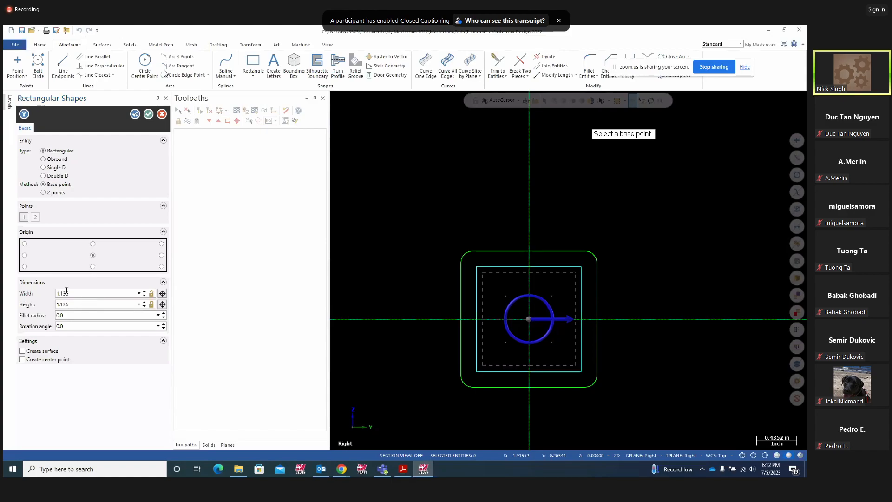
pyautogui.click(135, 114)
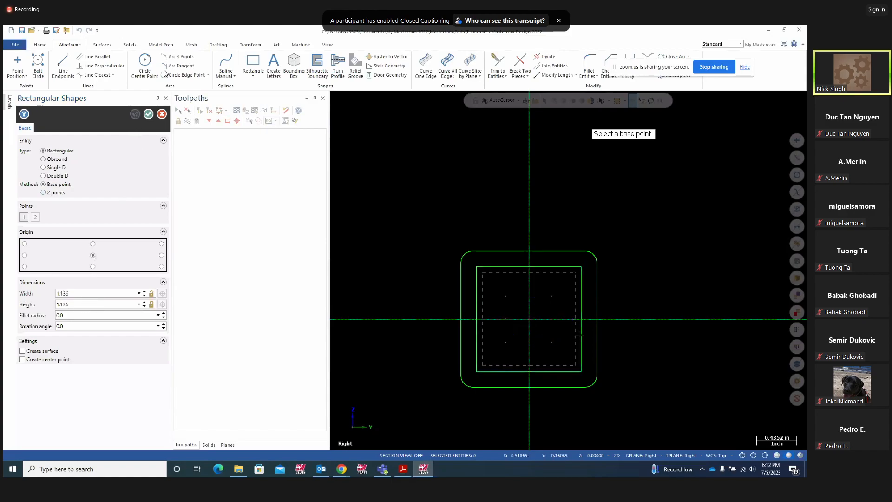
# Create a smaller square centred on the origin with width and height of 0.733, and finish the rectangular shapes
pyautogui.click(529, 319)
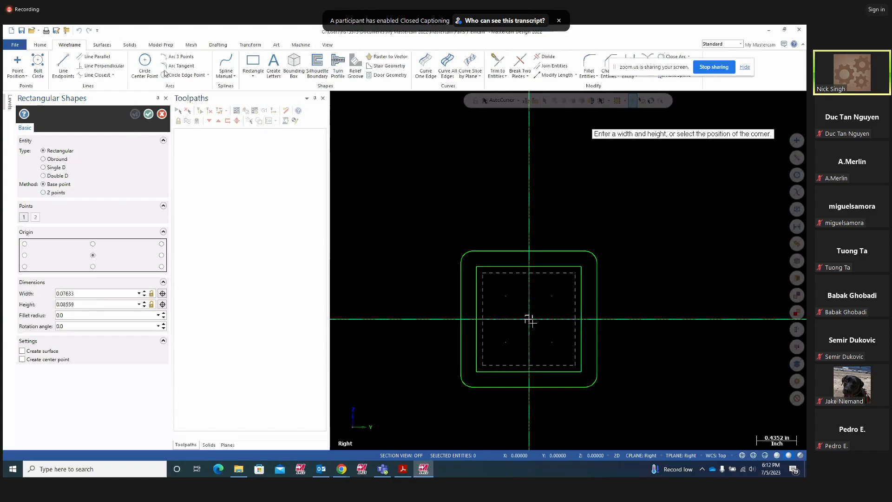
pyautogui.click(564, 281)
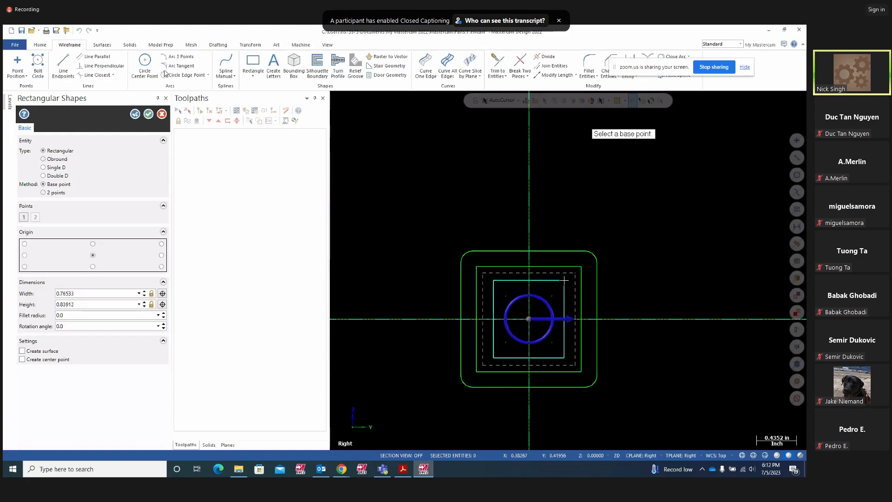
pyautogui.click(91, 294)
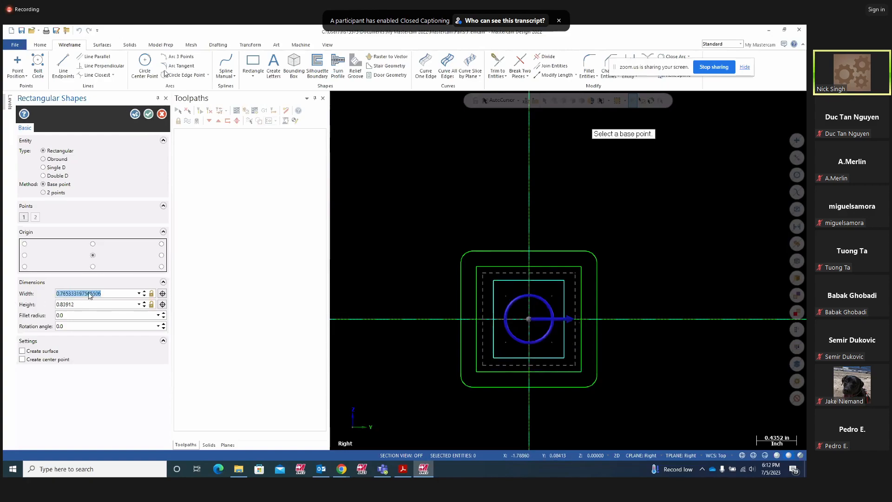
pyautogui.press('BackSpace')
pyautogui.write('.733')
pyautogui.press('Return')
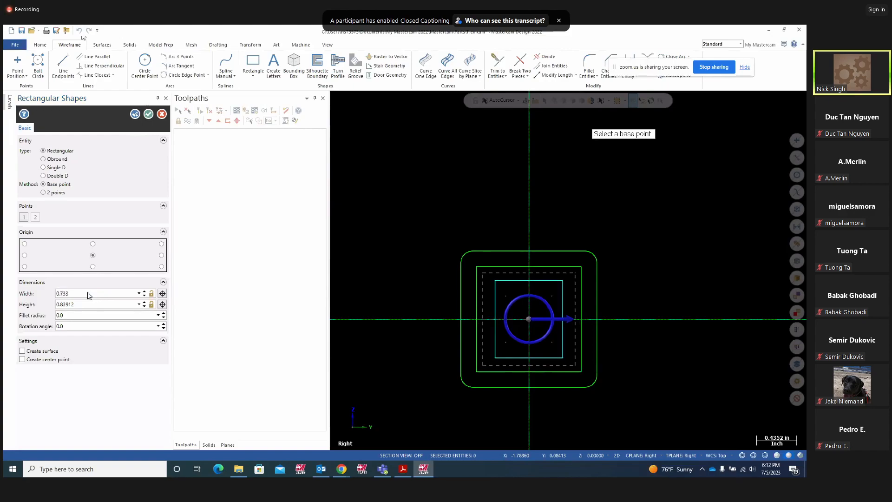
pyautogui.doubleClick(87, 303)
pyautogui.write('.733')
pyautogui.press('Return')
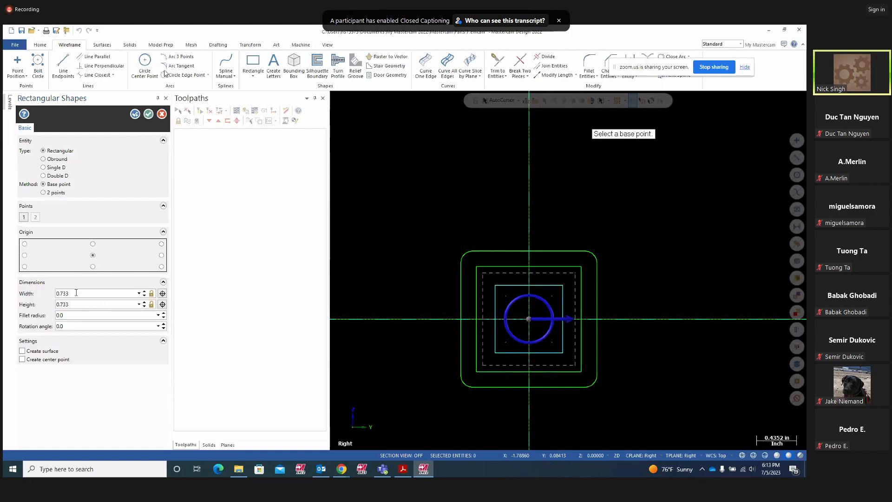
pyautogui.click(148, 114)
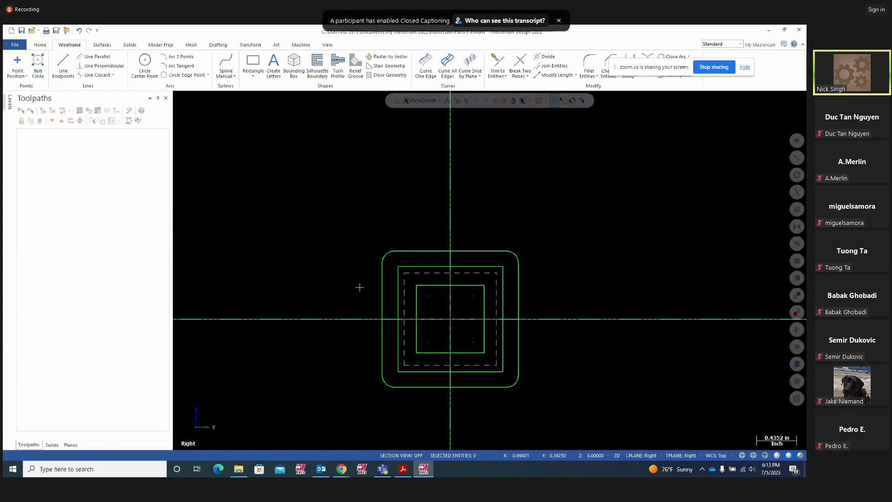
# Draw a circle centred on the 1.136 square's upper-left corner and lock its radius at 0.13
pyautogui.click(145, 63)
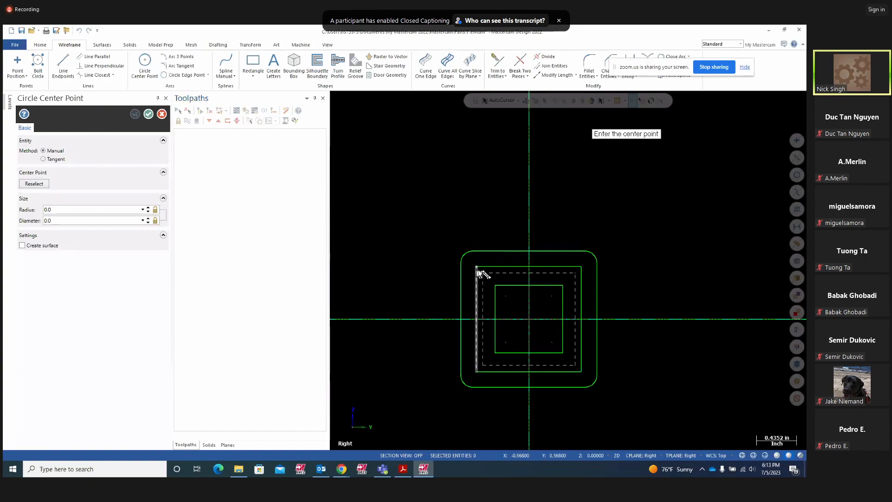
pyautogui.click(476, 266)
pyautogui.click(488, 269)
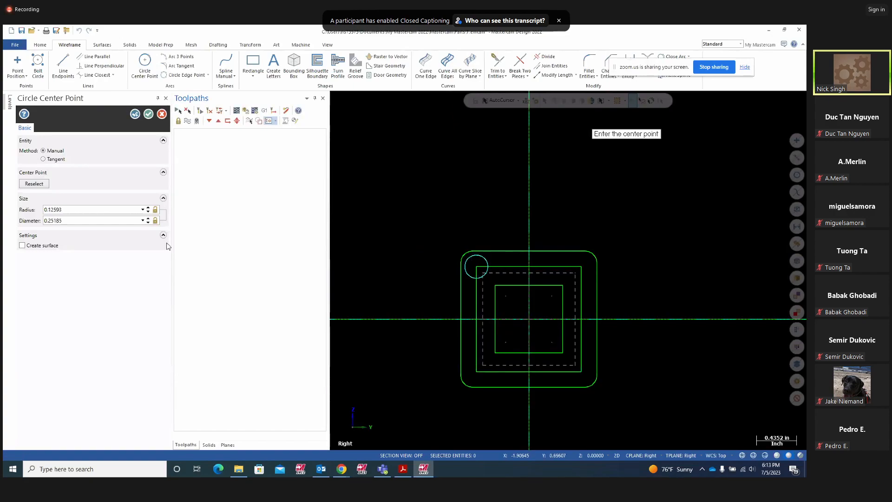
pyautogui.click(79, 210)
pyautogui.write('0.13')
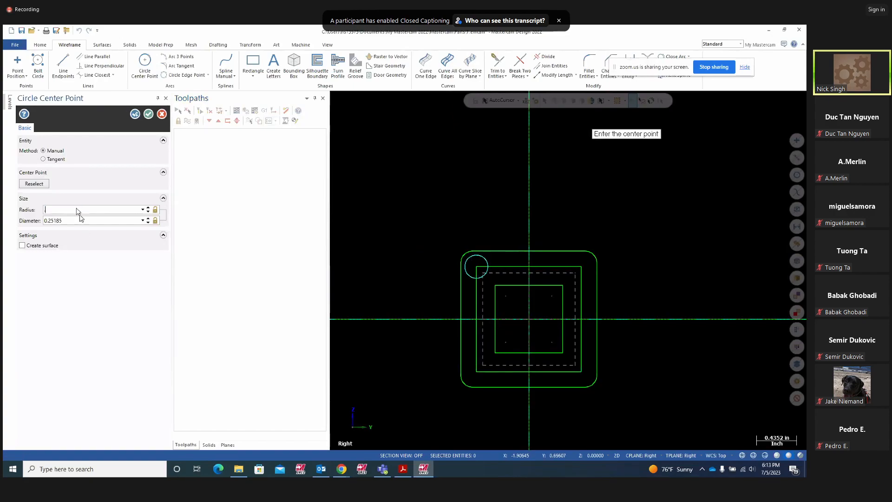
pyautogui.press('Return')
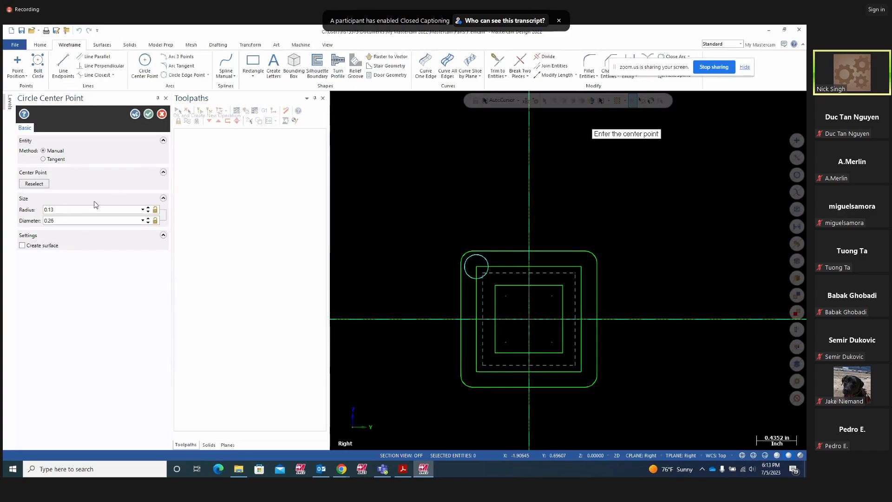
pyautogui.click(156, 211)
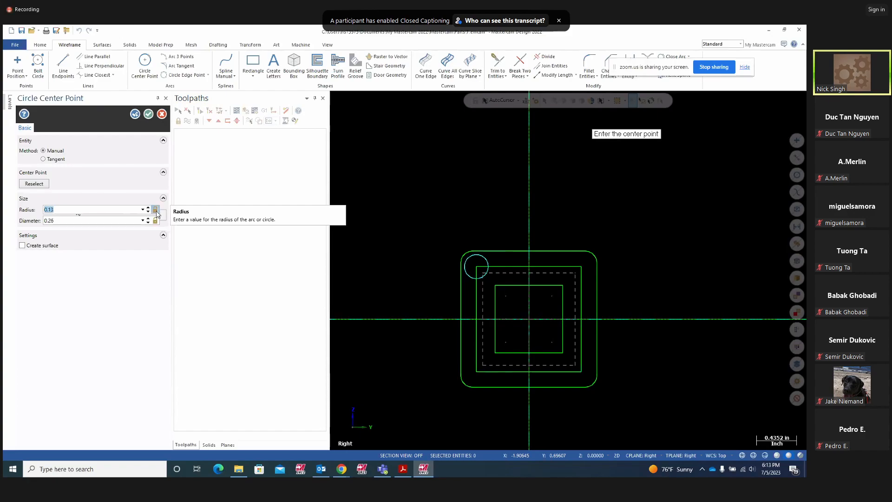
# Place circles of radius 0.13 on the other three corners of the 1.136 square
pyautogui.click(581, 266)
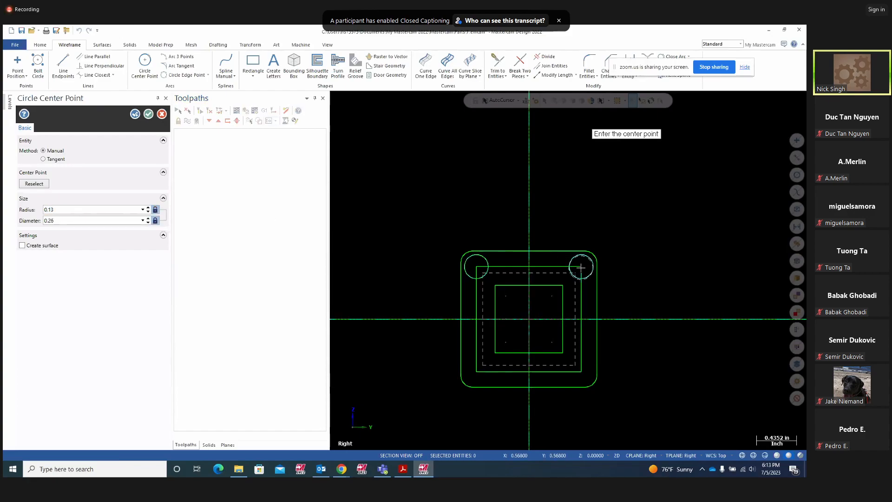
pyautogui.click(581, 371)
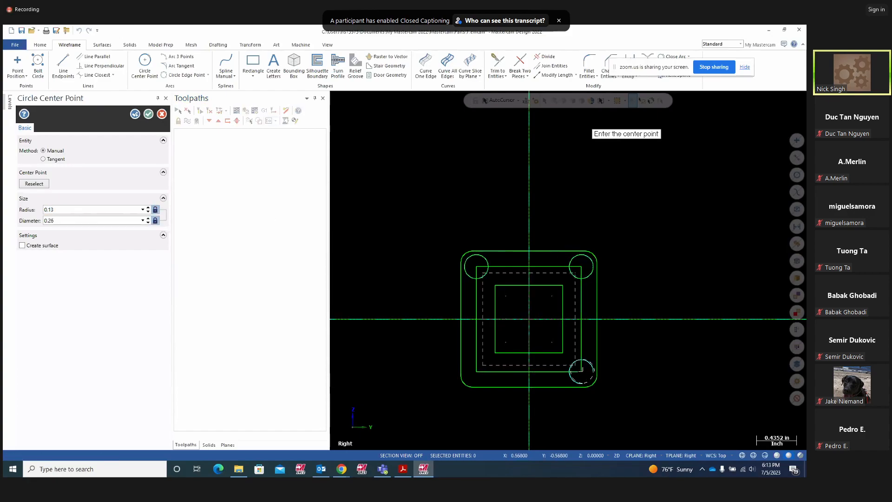
pyautogui.click(476, 371)
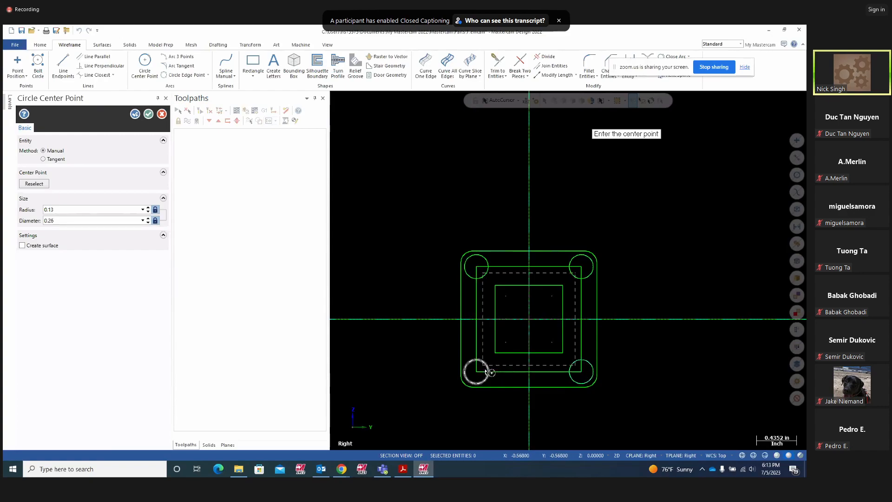
pyautogui.click(135, 114)
# Keep the radius locked at 0.13 and place a circle on the 0.733 square's upper-left corner
pyautogui.click(156, 210)
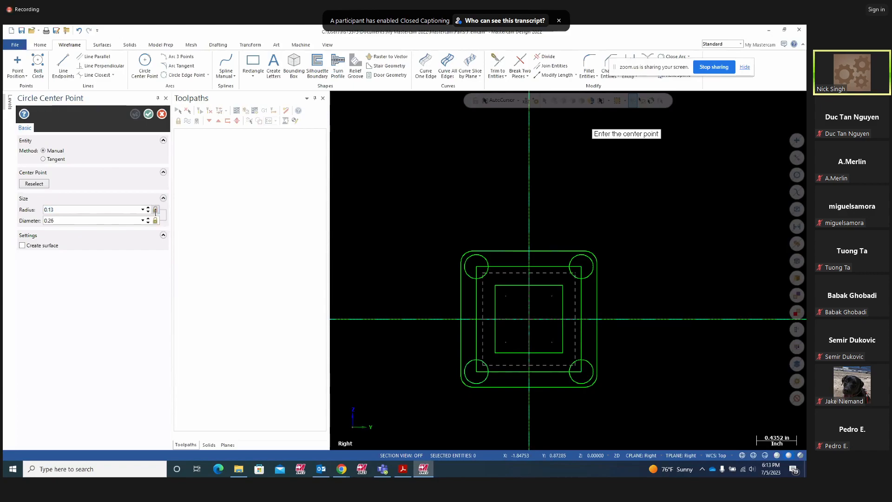
pyautogui.click(85, 209)
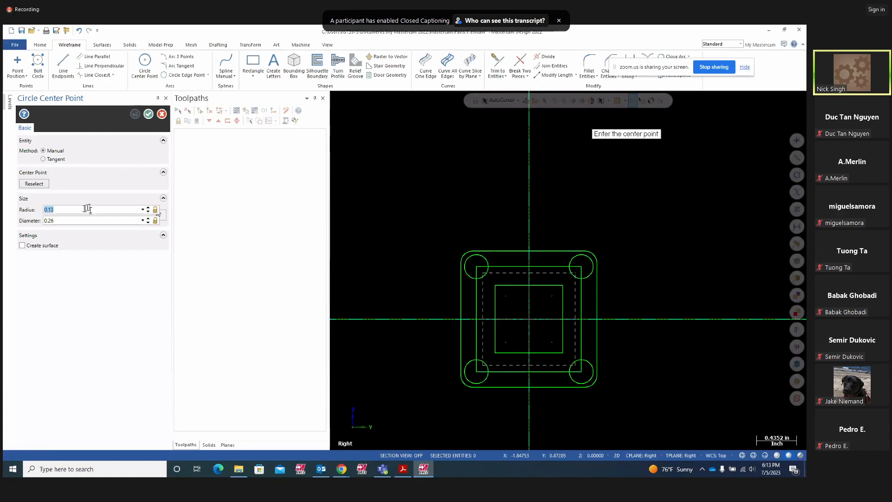
pyautogui.click(155, 209)
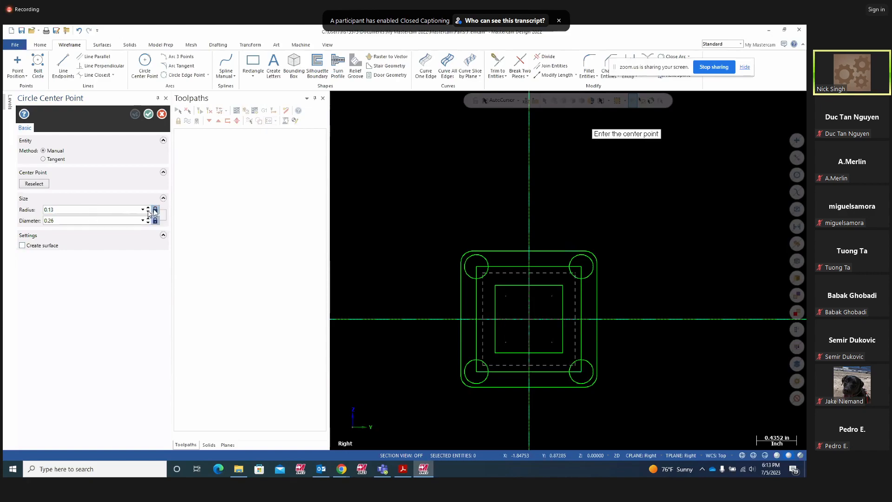
pyautogui.click(496, 286)
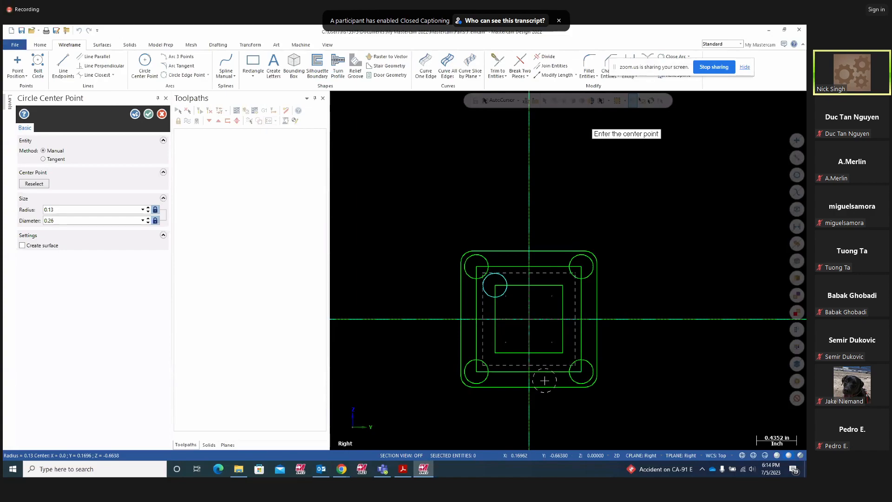
# Place circles with a diameter of 0.194 on the upper-right and both lower corners of the 0.733 square
pyautogui.click(563, 285)
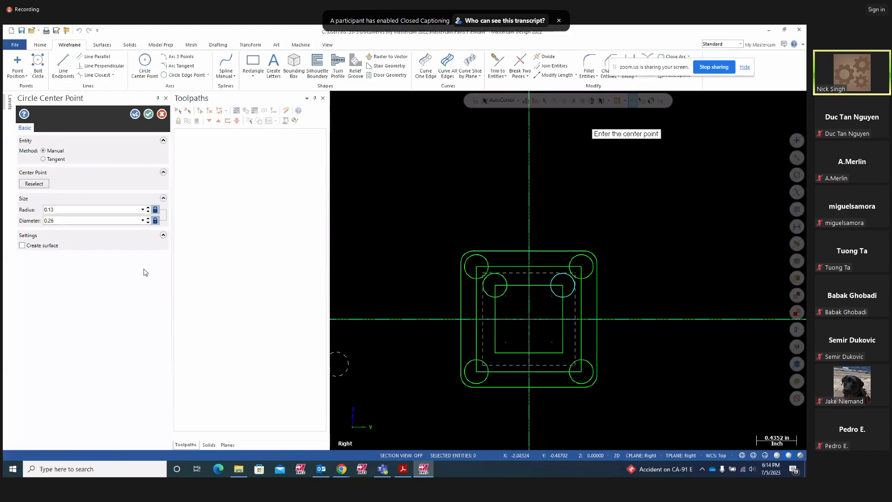
pyautogui.doubleClick(63, 221)
pyautogui.write('.194')
pyautogui.press('Return')
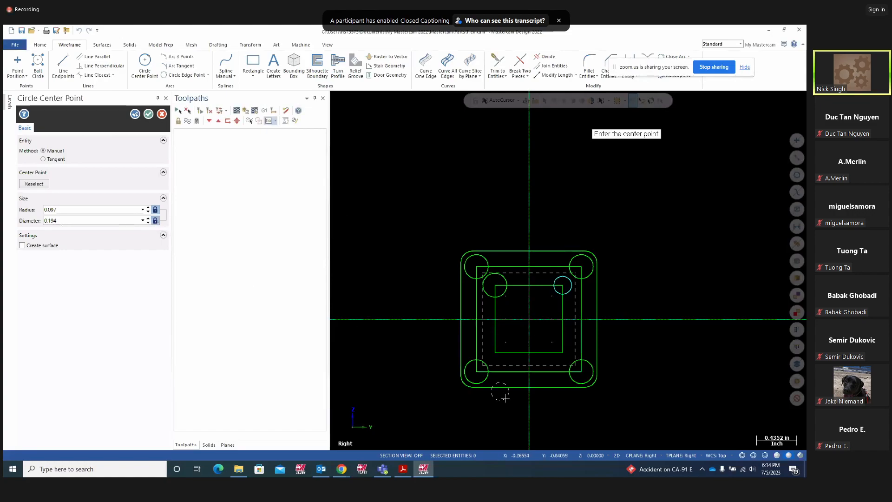
pyautogui.click(563, 353)
pyautogui.click(495, 353)
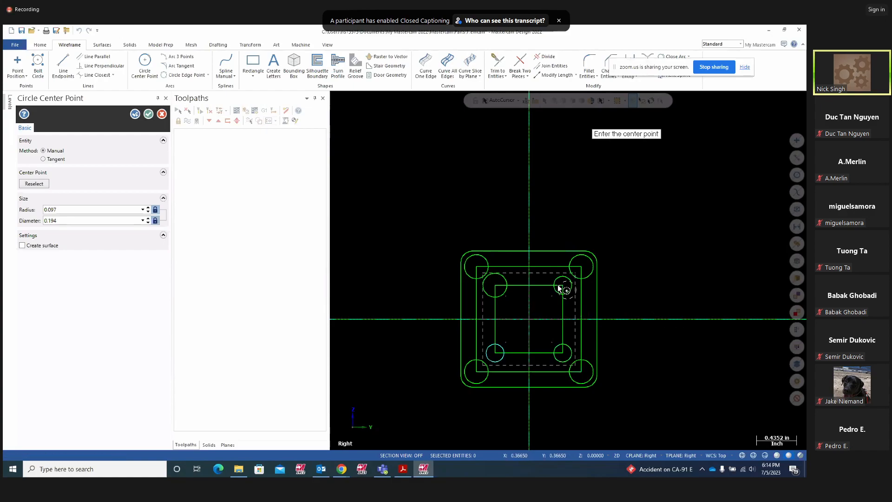
# Add 0.194 diameter circles on all four corners of the 1.136 square and the upper-left corner of the 0.733 square
pyautogui.click(581, 268)
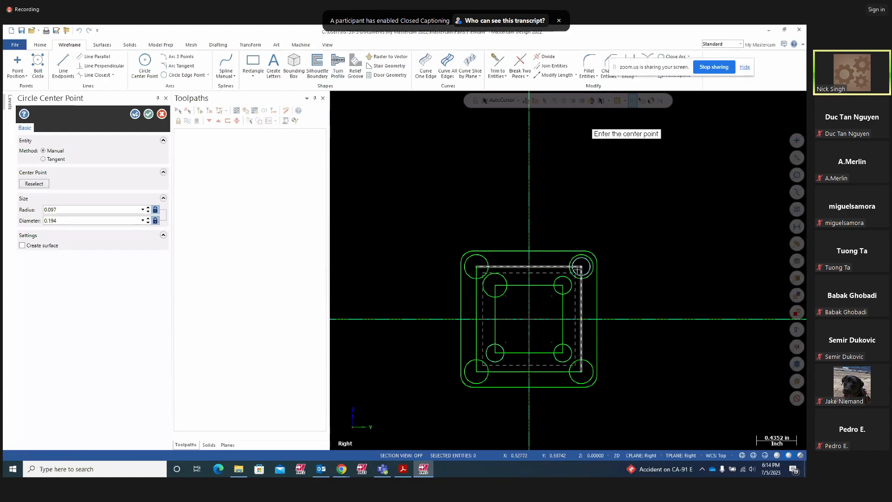
pyautogui.click(476, 267)
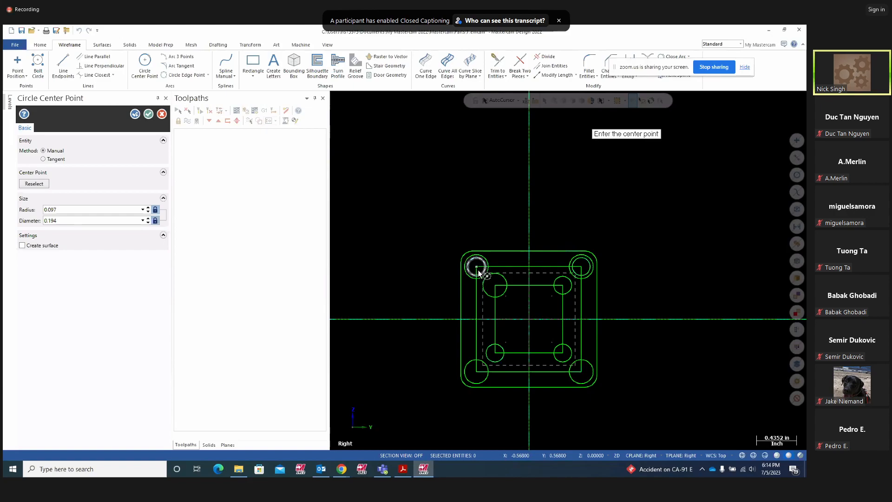
pyautogui.click(495, 284)
pyautogui.click(477, 371)
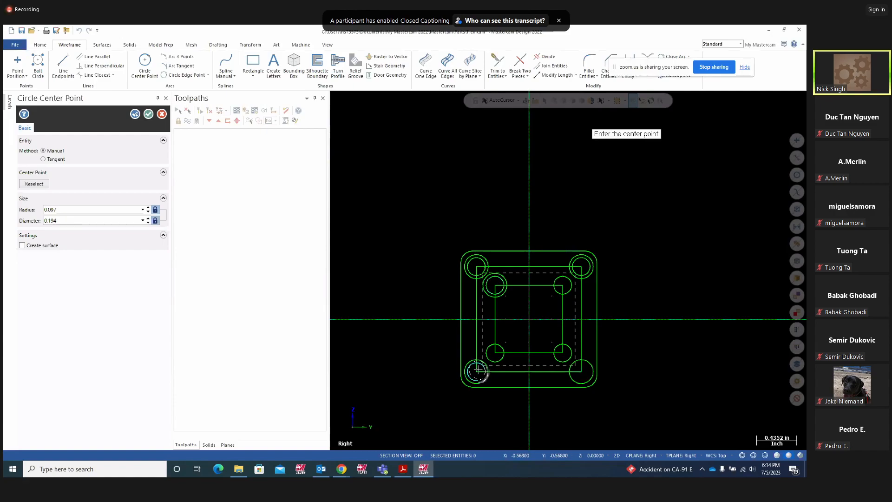
pyautogui.click(580, 371)
pyautogui.click(149, 115)
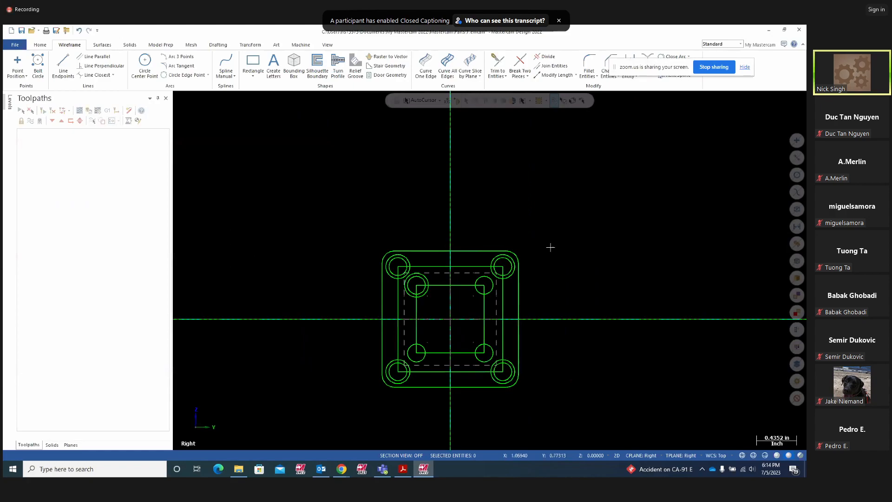
# Delete the five larger 0.13 radius circles around the four outer corner holes and the upper-left inner hole
pyautogui.scroll(2, 551, 248)
pyautogui.click(491, 261)
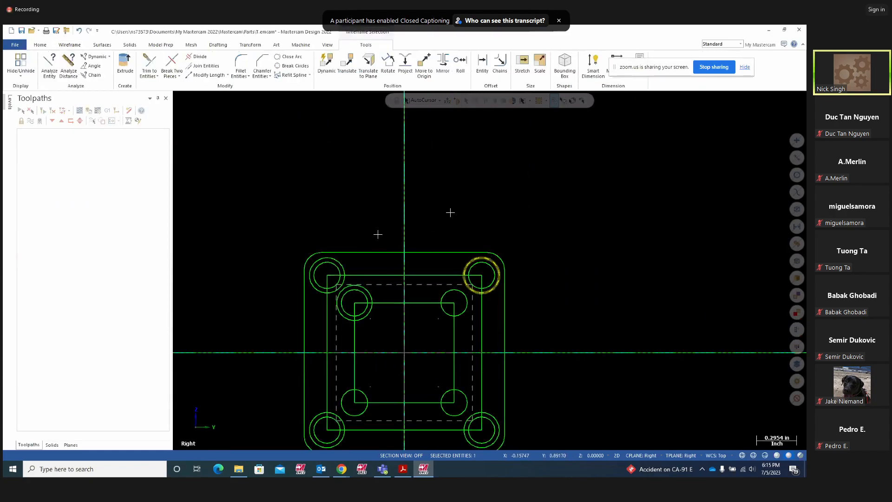
pyautogui.click(339, 261)
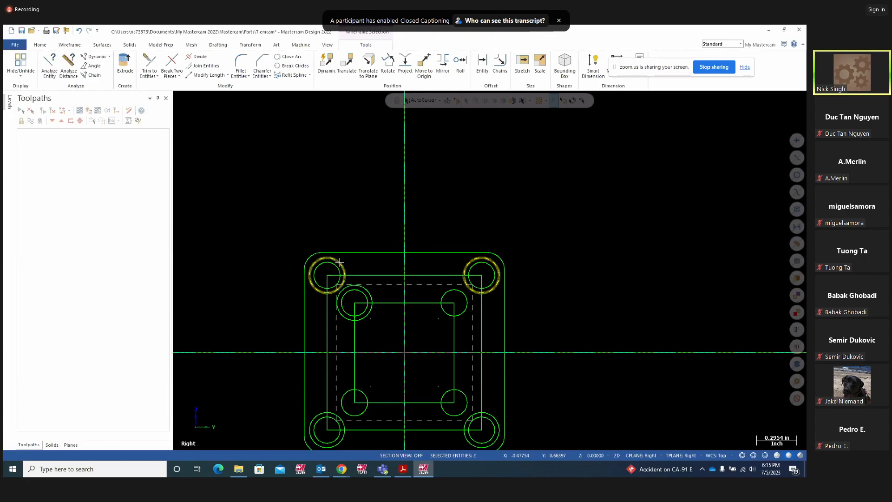
pyautogui.click(315, 417)
pyautogui.click(498, 425)
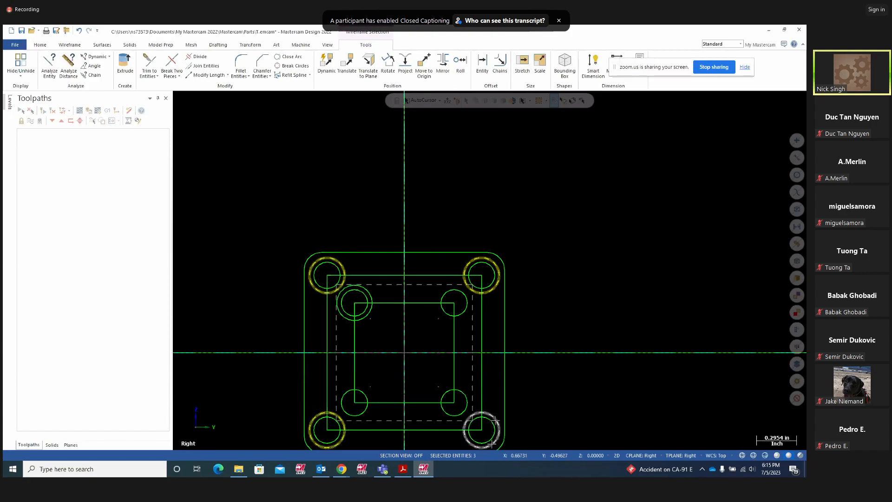
pyautogui.click(370, 290)
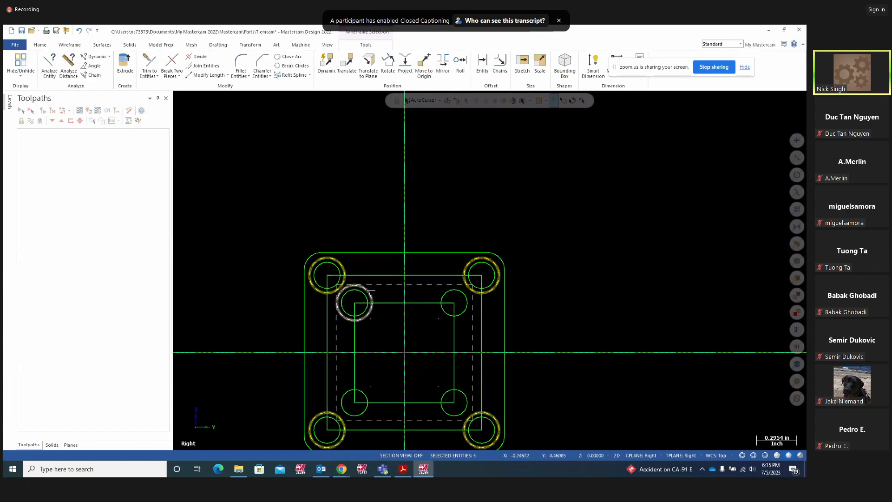
pyautogui.press('Escape')
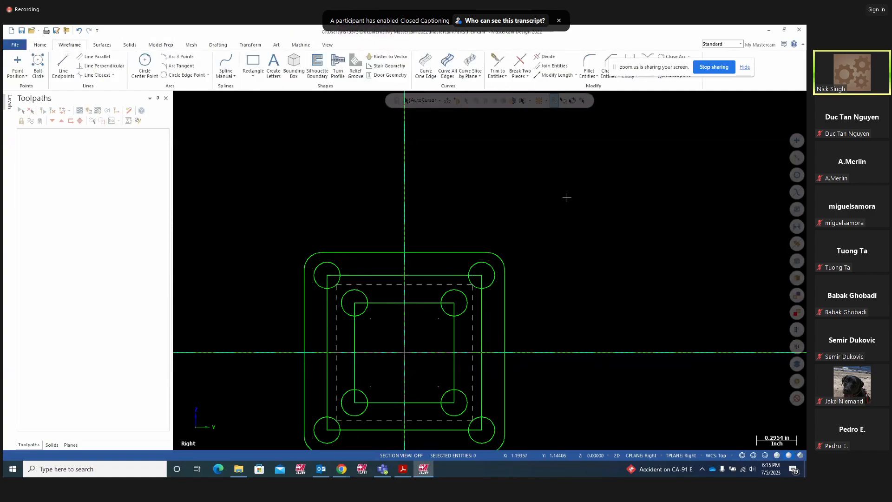
# Delete all lines of the 1.136 and 0.733 construction squares, keeping the eight hole circles
pyautogui.scroll(-1, 603, 216)
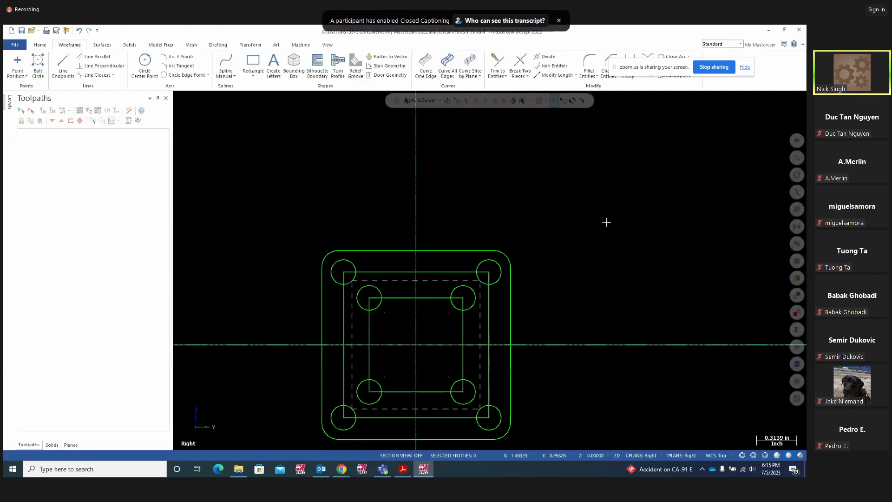
pyautogui.scroll(-1, 607, 222)
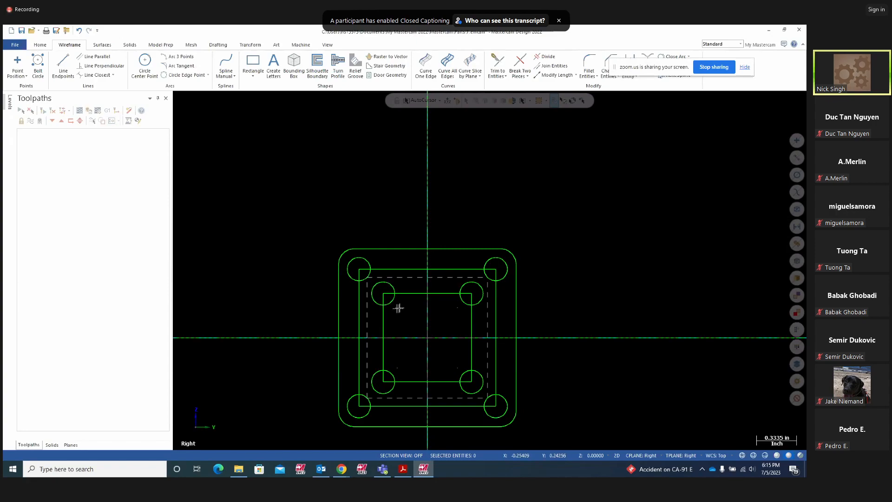
pyautogui.click(496, 333)
pyautogui.click(439, 269)
pyautogui.click(359, 320)
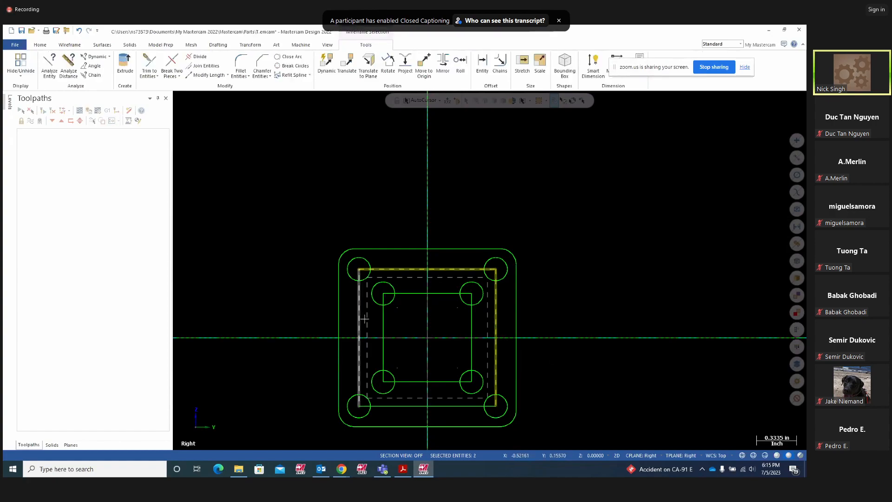
pyautogui.click(382, 366)
pyautogui.click(399, 406)
pyautogui.click(398, 382)
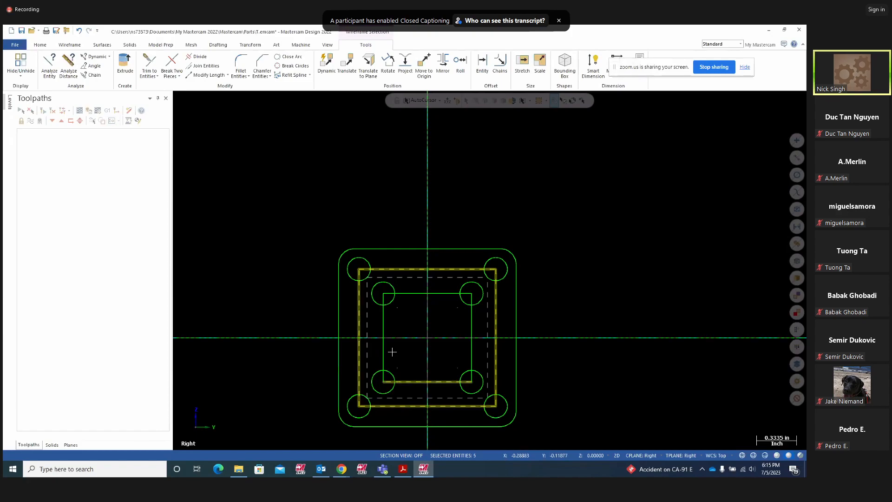
pyautogui.click(404, 294)
pyautogui.click(472, 331)
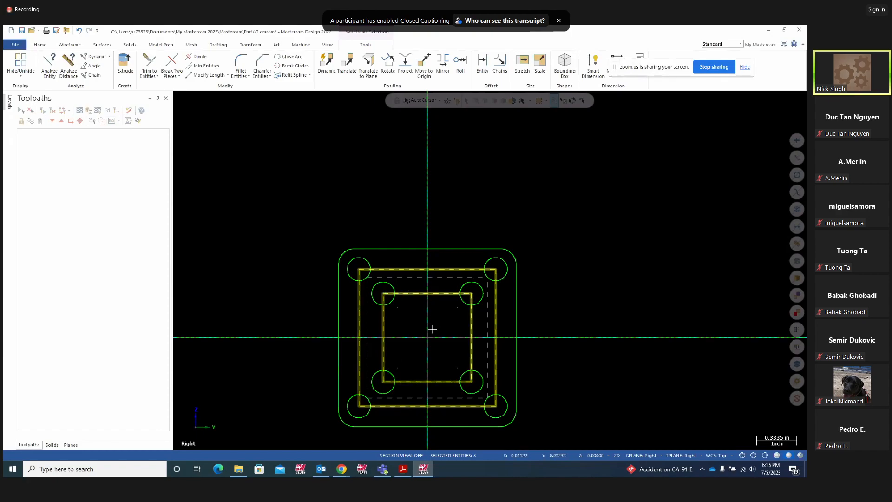
pyautogui.press('Delete')
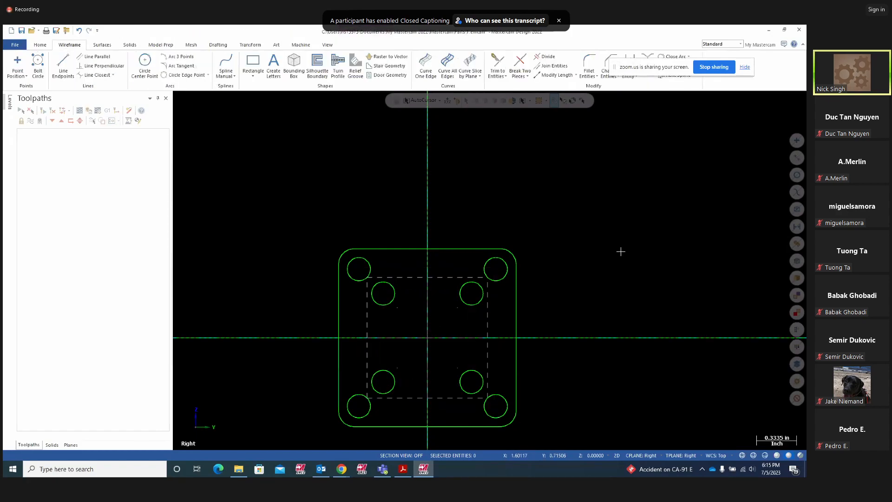
# Draw a polar arc centred on the upper-left outer hole with radius 0.13, start angle 345 and end angle 290
pyautogui.click(209, 76)
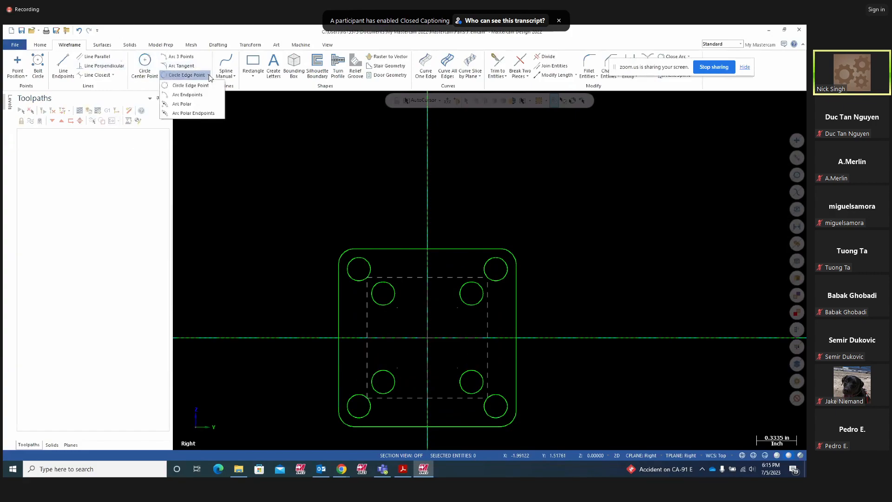
pyautogui.click(183, 106)
pyautogui.click(439, 270)
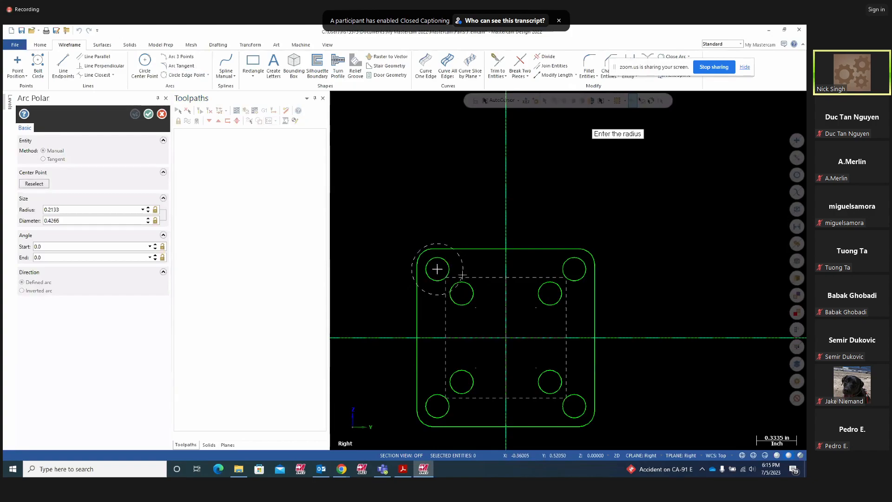
pyautogui.click(461, 276)
pyautogui.click(461, 275)
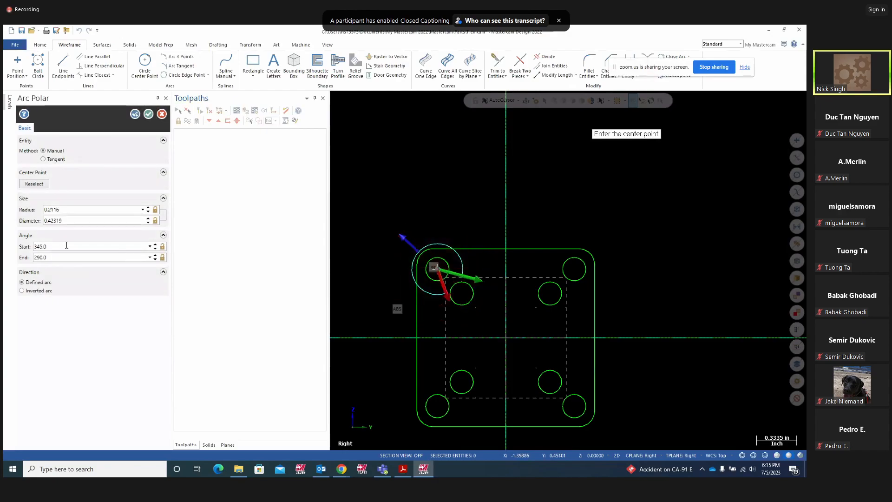
pyautogui.click(69, 209)
pyautogui.press('BackSpace')
pyautogui.press('Return')
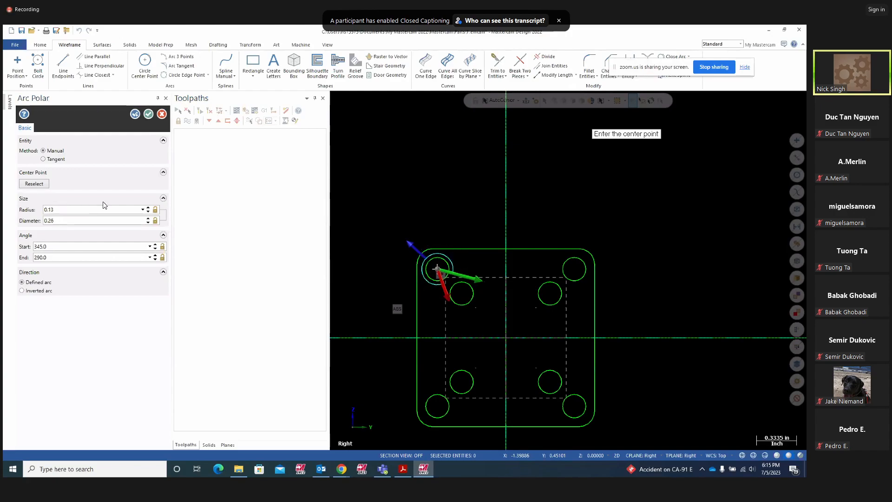
pyautogui.click(135, 115)
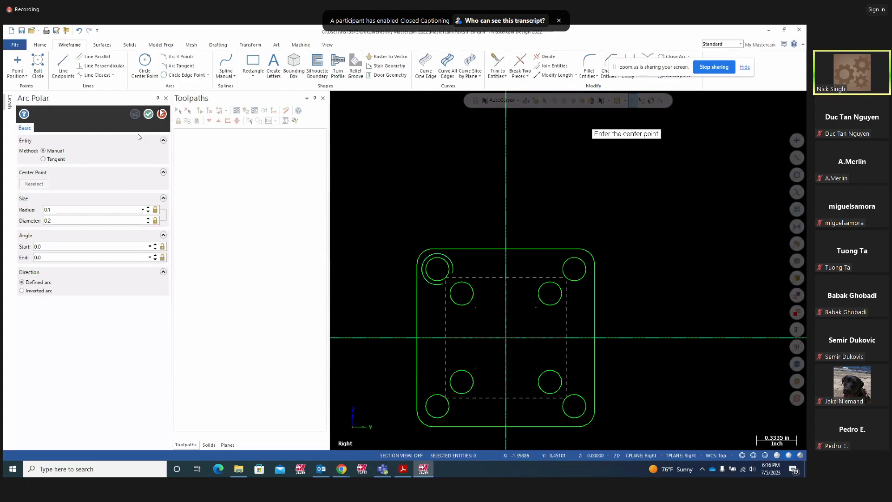
pyautogui.click(148, 114)
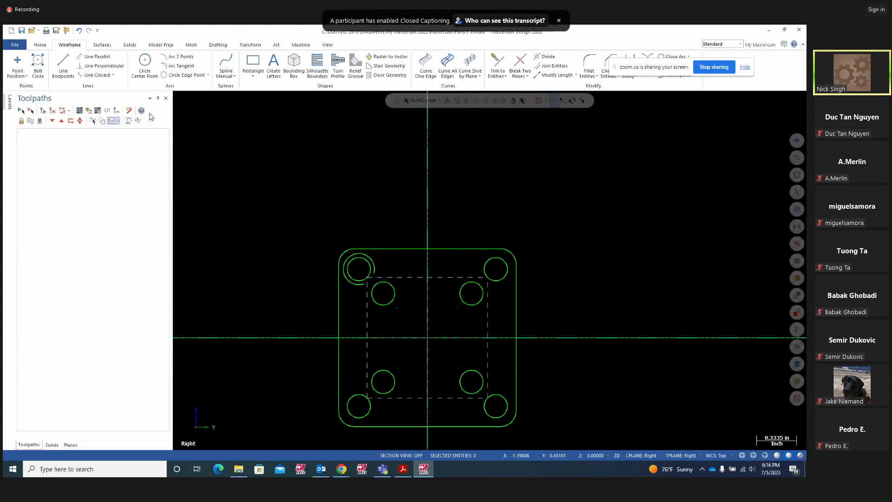
# Mirror a copy of the open arc around the plate's upper-left corner hole across the X axis with zero offset
pyautogui.click(253, 45)
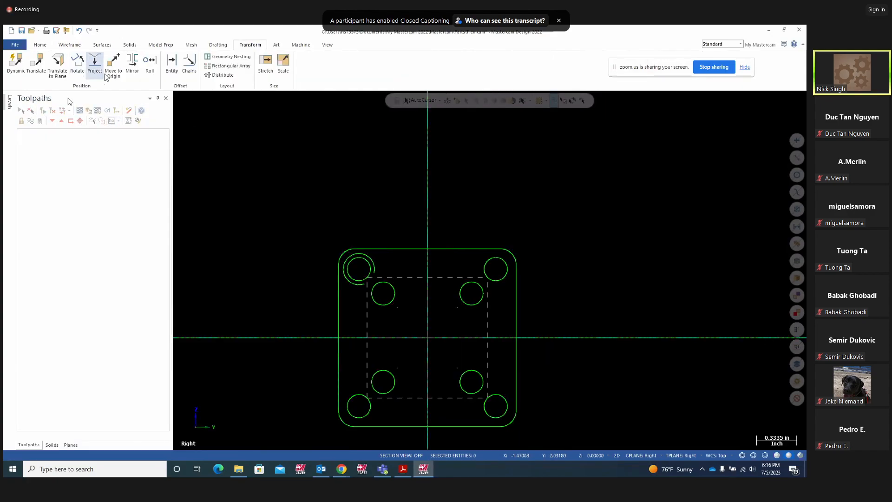
pyautogui.click(132, 63)
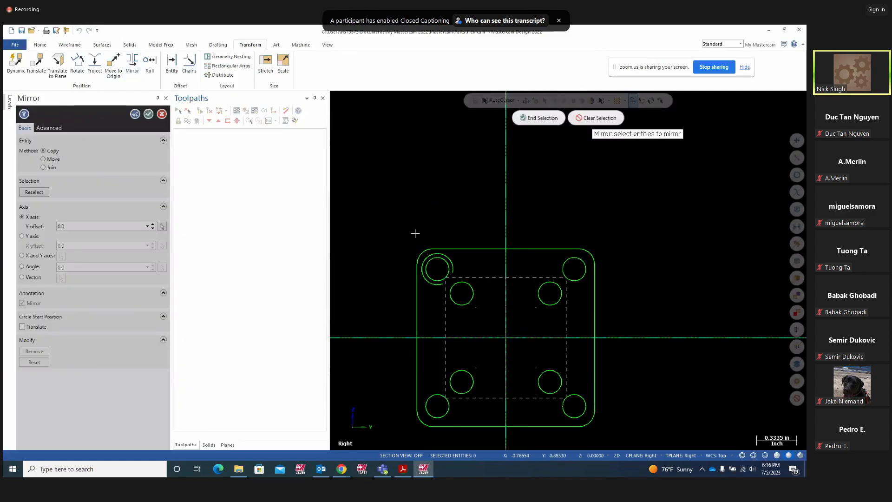
pyautogui.click(452, 263)
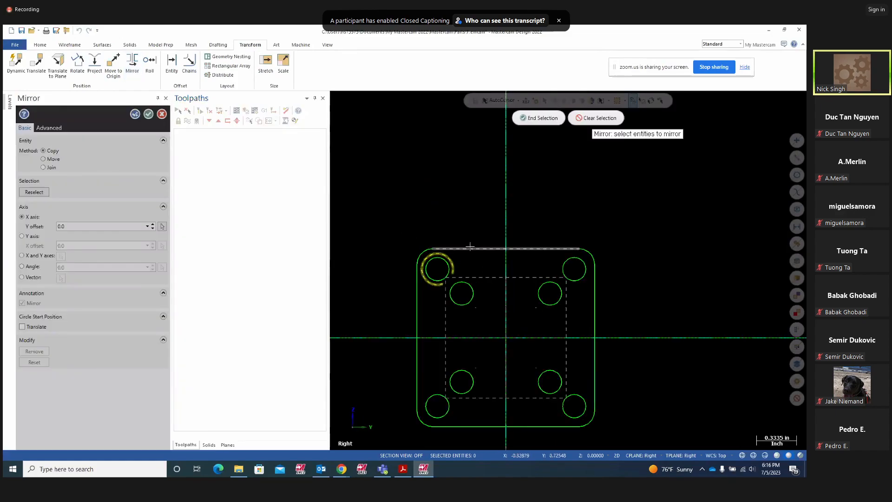
pyautogui.click(539, 118)
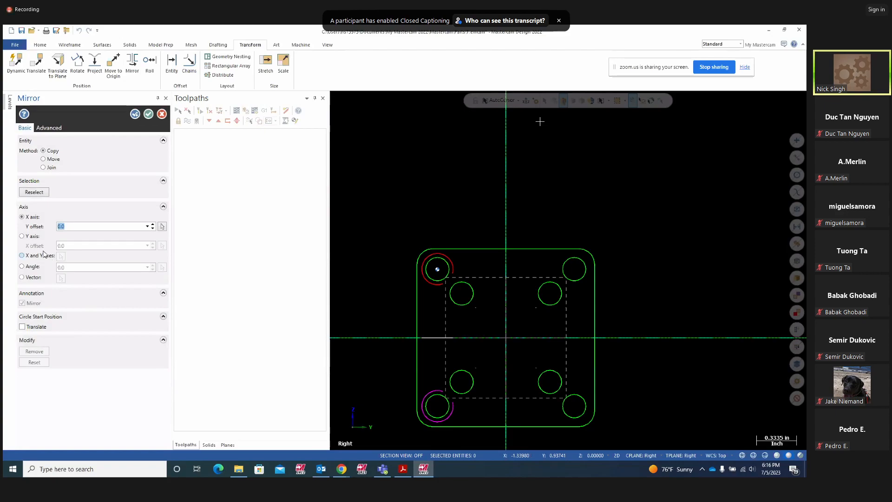
pyautogui.click(135, 114)
# Mirror copies of both left corner arcs across the Y axis and clear the group and result colors
pyautogui.click(458, 264)
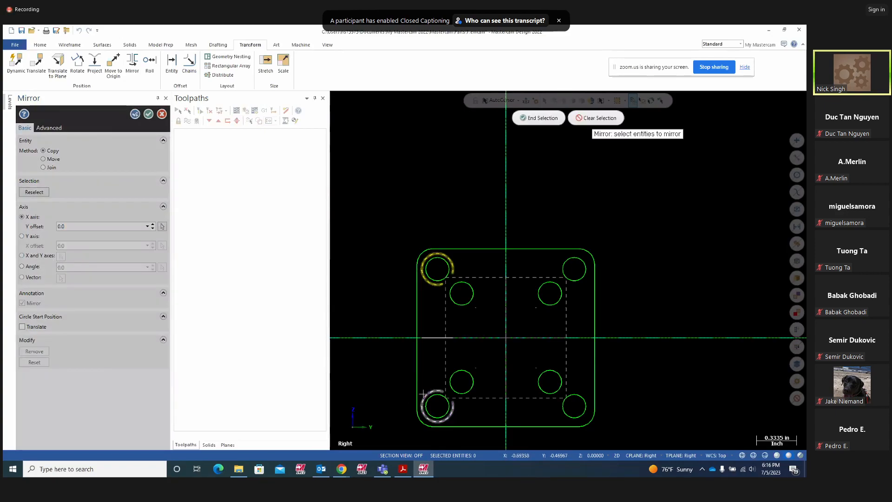
pyautogui.click(426, 392)
pyautogui.click(538, 117)
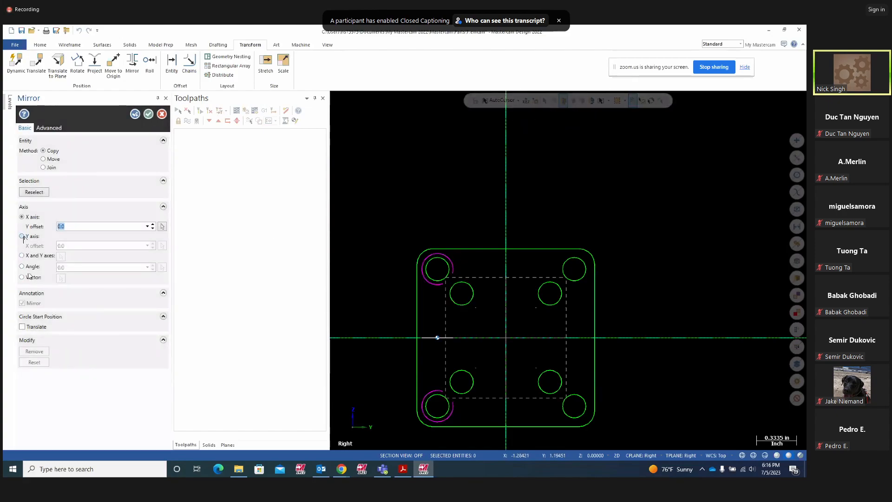
pyautogui.click(21, 236)
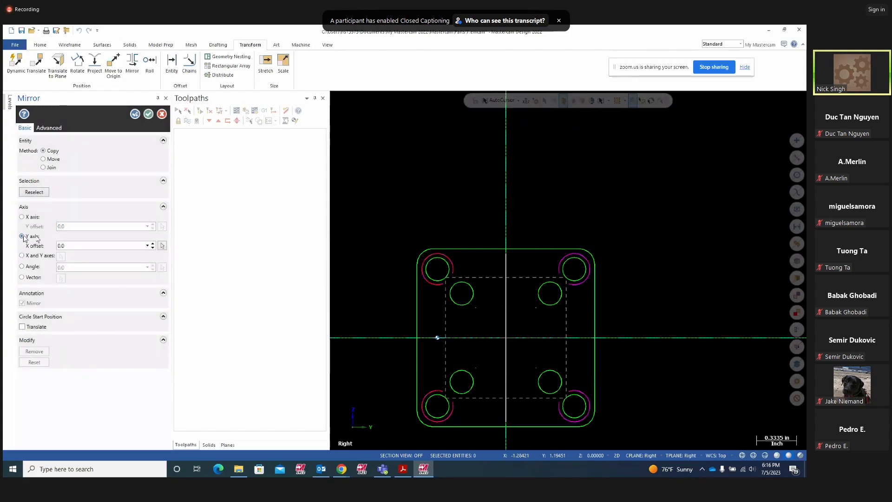
pyautogui.click(148, 113)
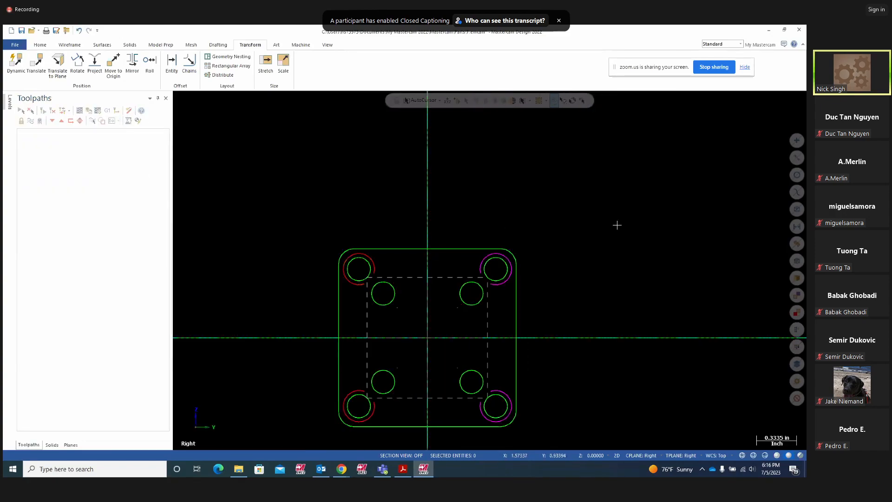
pyautogui.rightClick(615, 225)
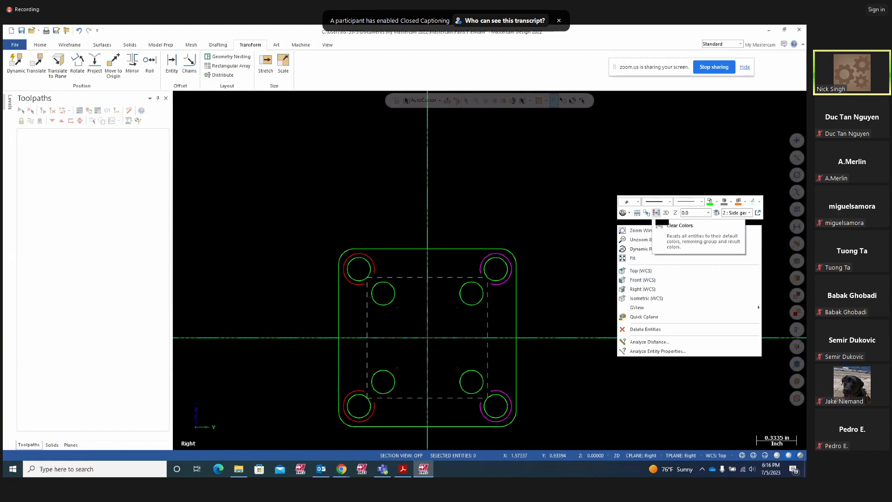
pyautogui.click(656, 212)
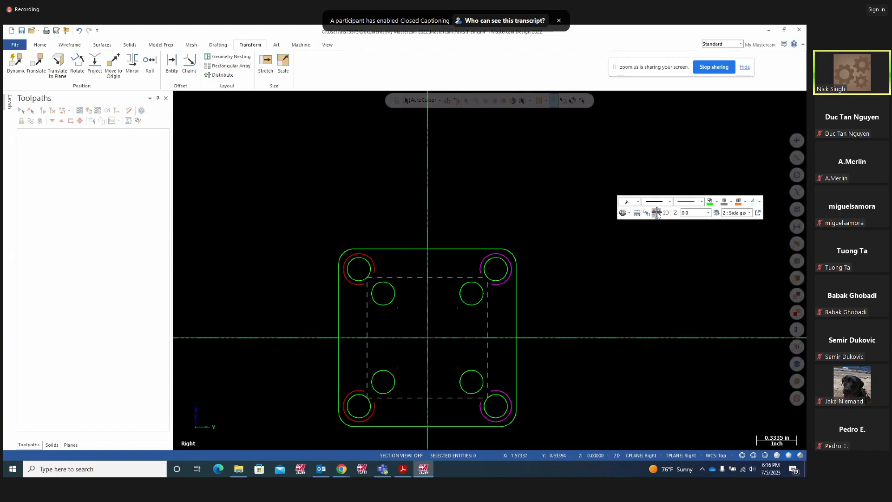
pyautogui.click(72, 45)
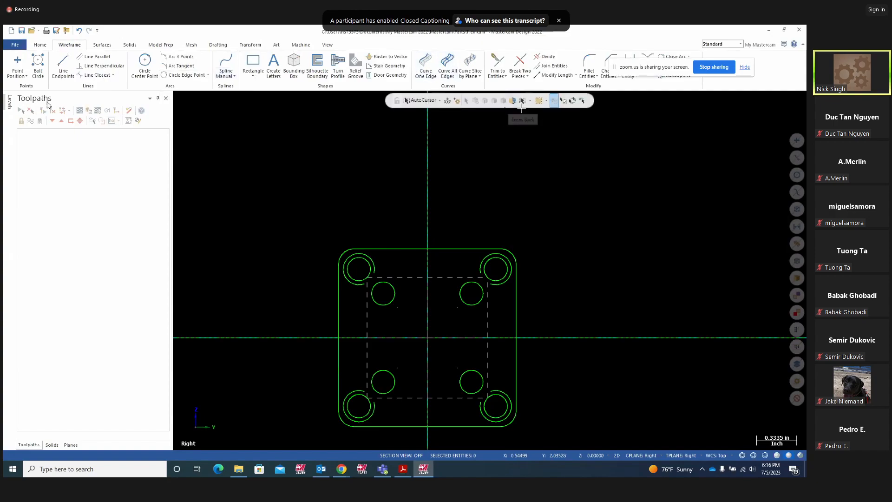
pyautogui.click(596, 77)
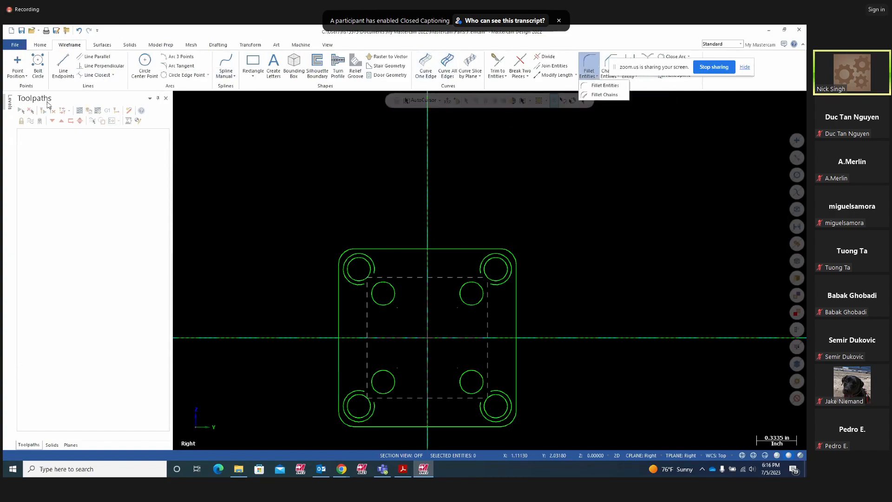
pyautogui.click(599, 85)
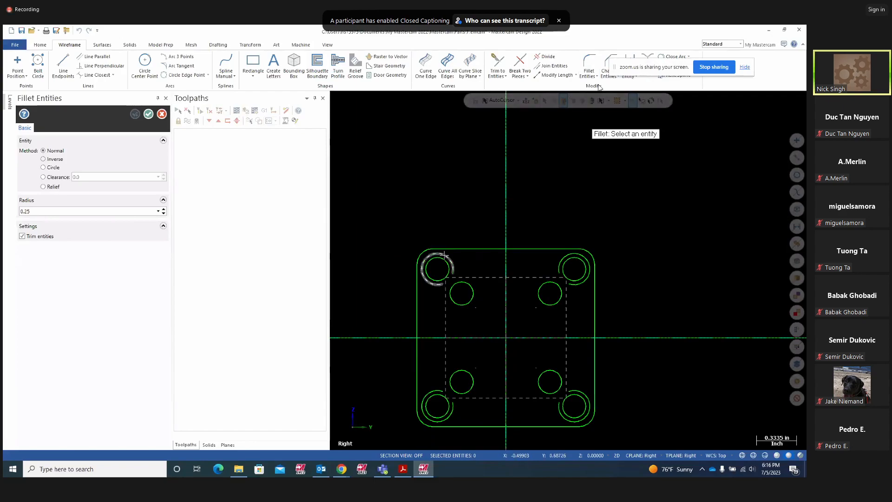
pyautogui.click(427, 258)
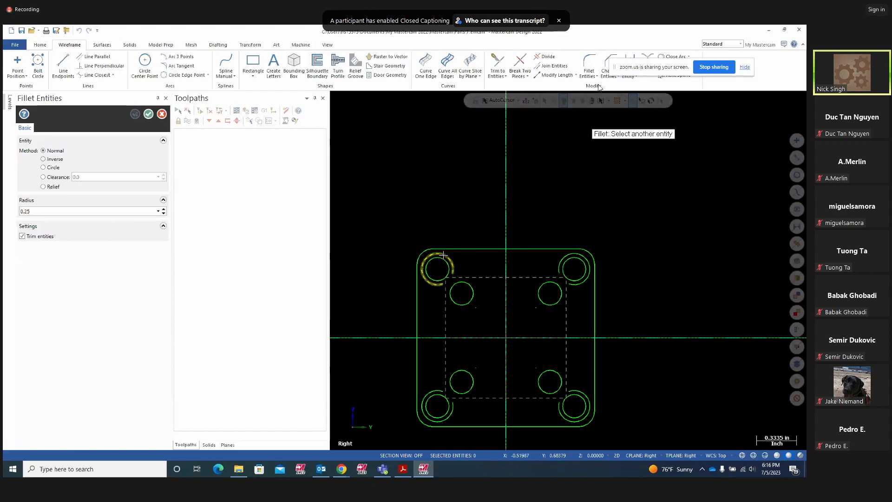
pyautogui.click(564, 254)
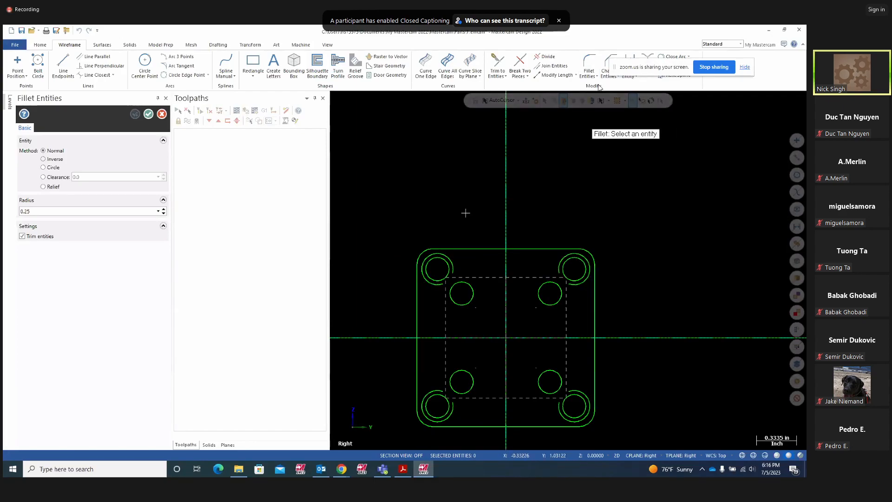
pyautogui.press('Escape')
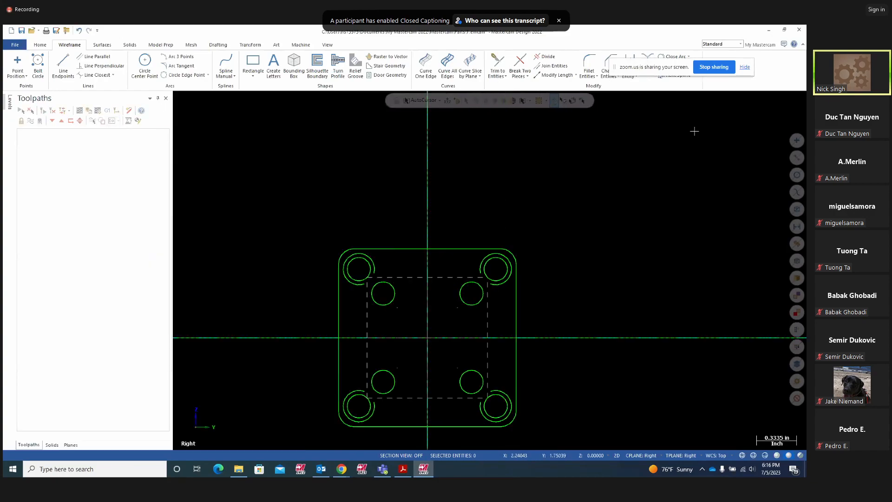
# Start Fillet Entities, switch to Project10.pdf in Acrobat and highlight the R.656 callout on the plate's front view
pyautogui.moveTo(674, 66); pyautogui.dragTo(683, 32)
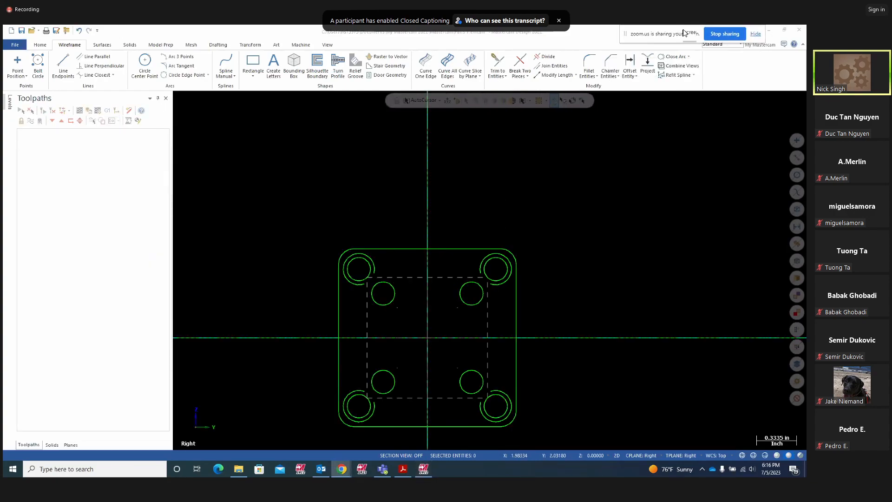
pyautogui.click(597, 76)
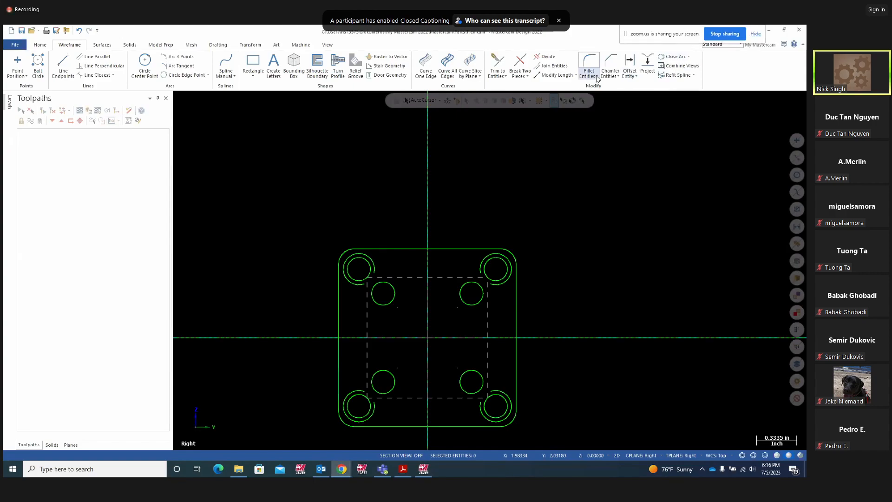
pyautogui.click(605, 86)
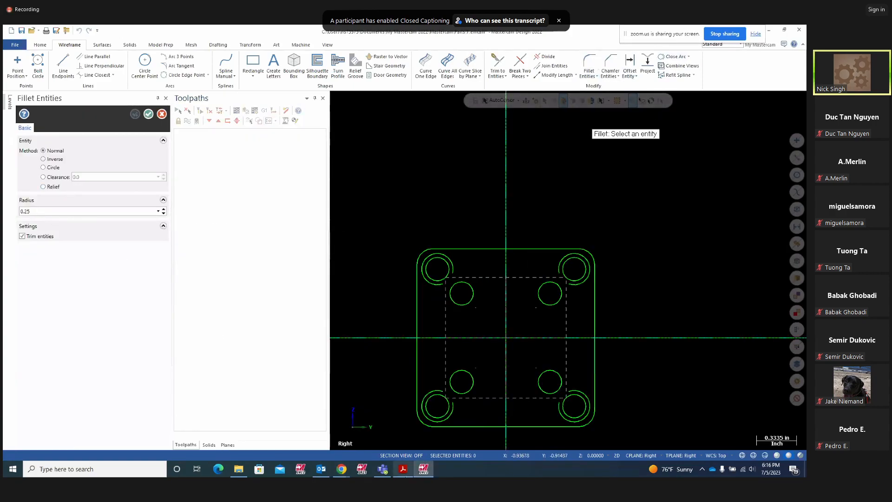
pyautogui.click(404, 470)
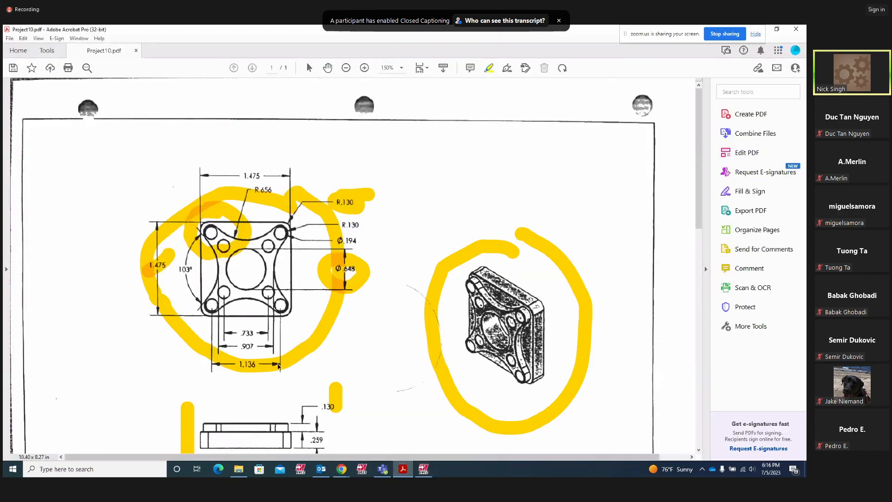
pyautogui.moveTo(276, 190)
pyautogui.mouseDown()
pyautogui.moveTo(245, 181)
pyautogui.moveTo(285, 185)
pyautogui.moveTo(261, 174)
pyautogui.mouseUp()
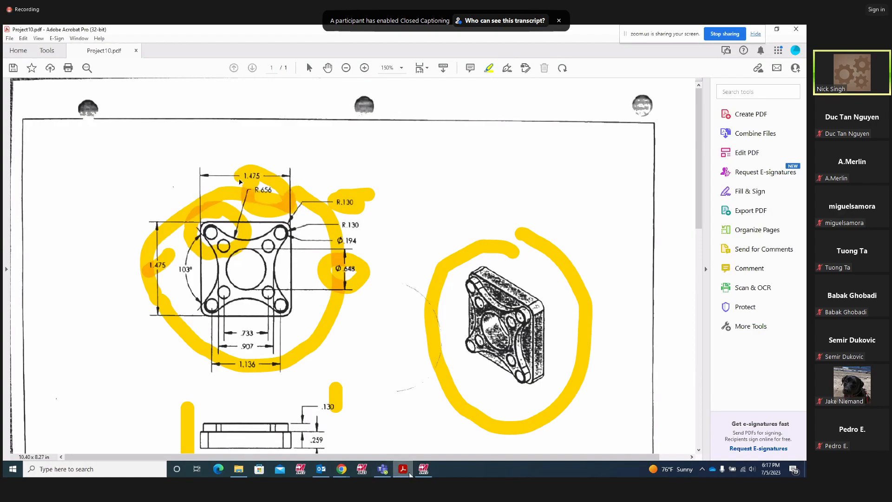
# Switch back to Mastercam and fillet the two upper corner arcs together with a 0.656 radius
pyautogui.click(425, 469)
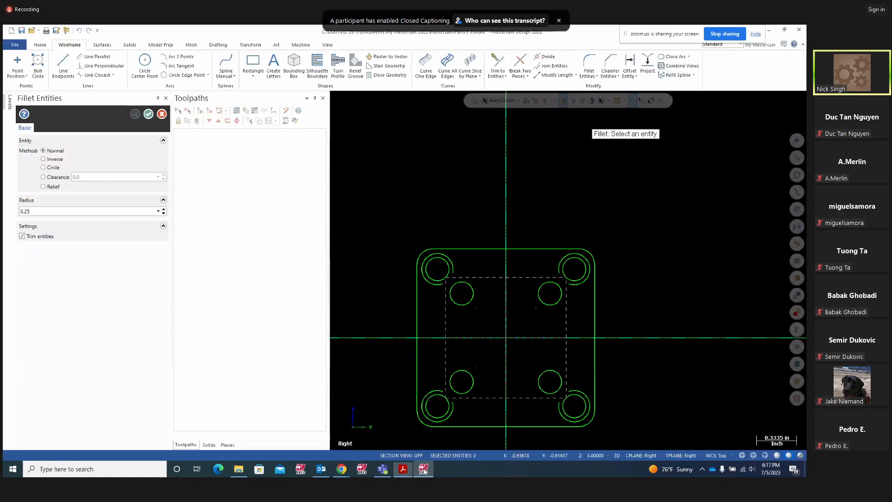
pyautogui.doubleClick(35, 213)
pyautogui.write('.65')
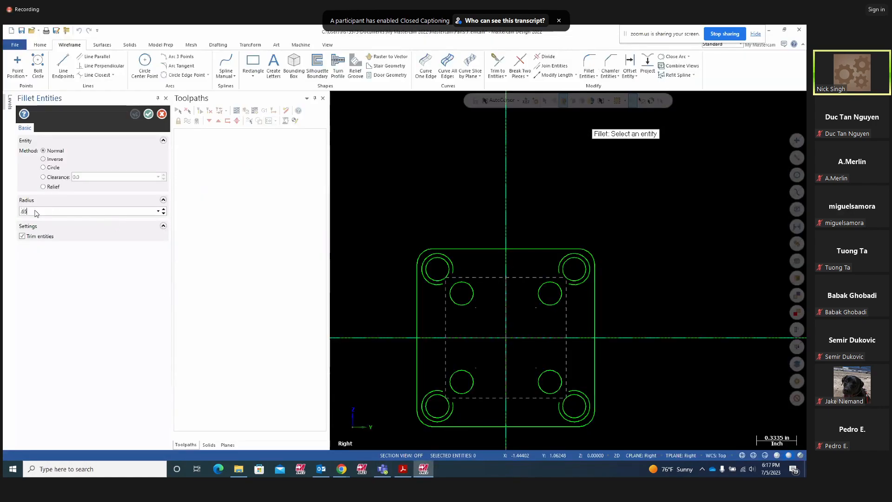
pyautogui.write('6')
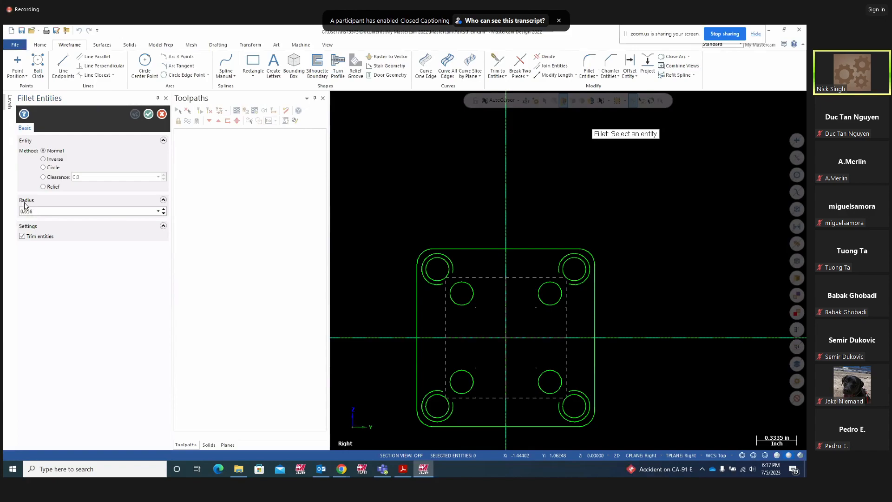
pyautogui.click(422, 275)
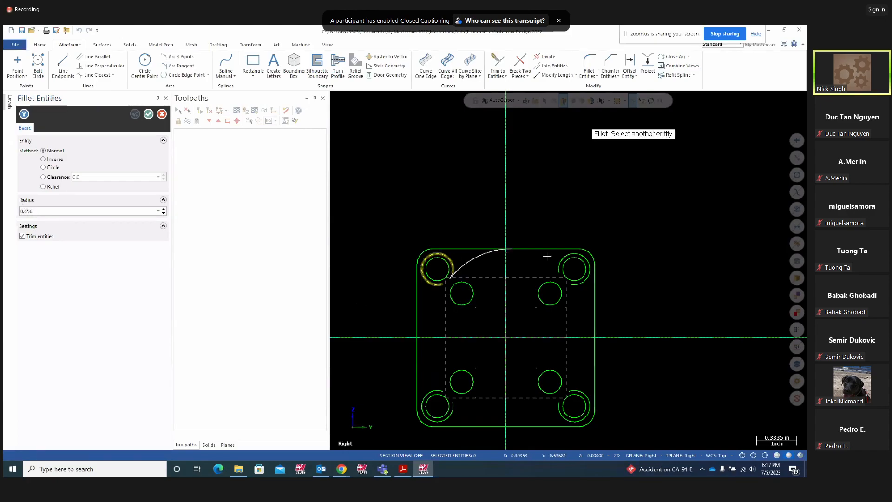
pyautogui.click(572, 255)
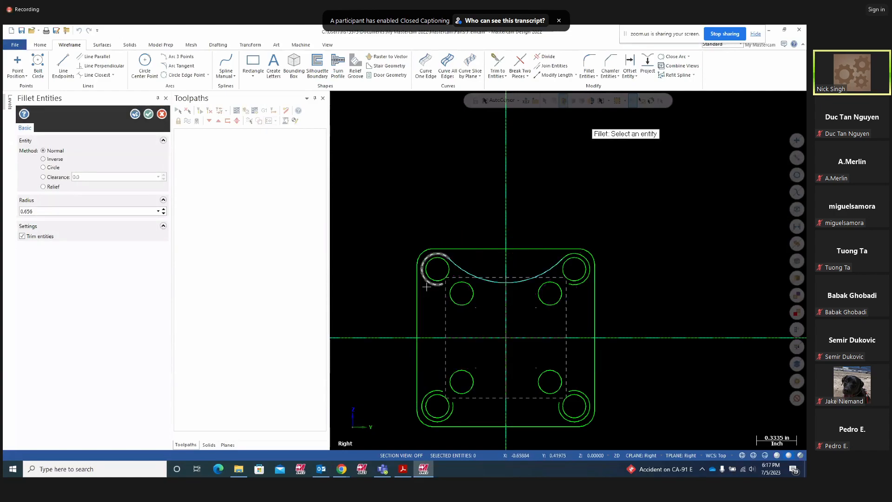
# Fillet the two left corner arcs with the 0.656 radius, with entity trimming turned off
pyautogui.click(423, 271)
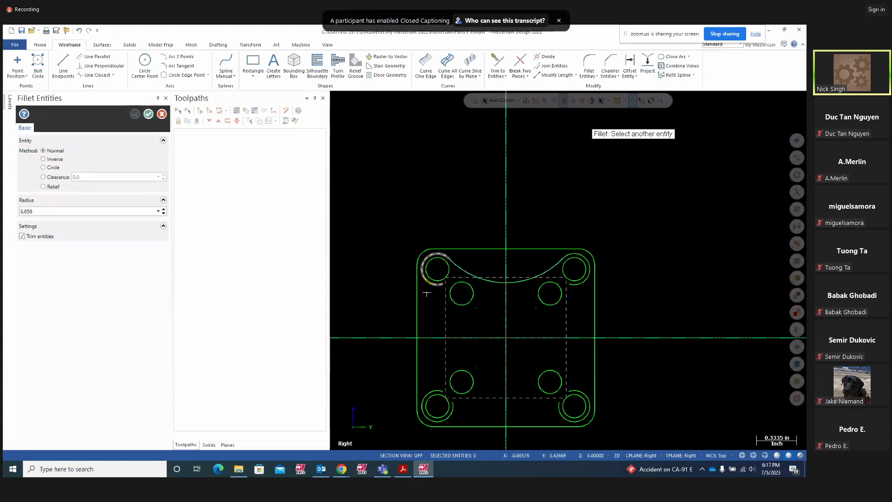
pyautogui.click(424, 395)
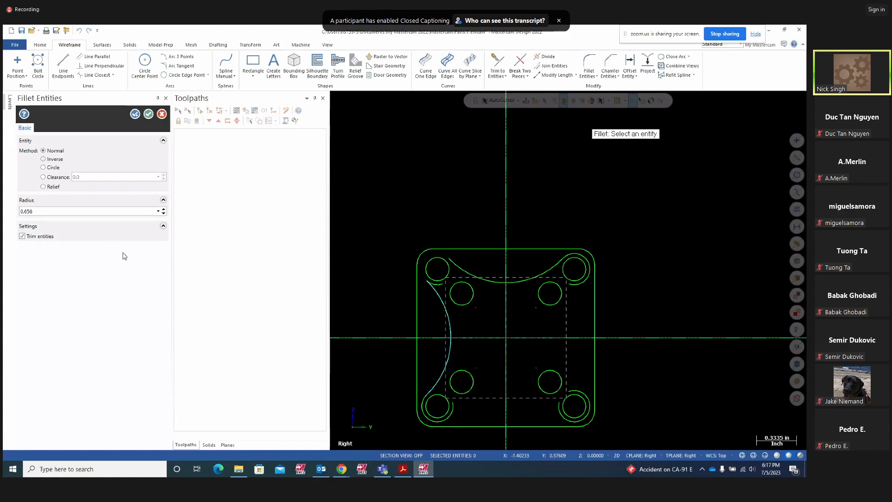
pyautogui.click(22, 237)
# Add untrimmed 0.656 radius fillets between the two lower corner arcs and between the two right corner arcs
pyautogui.click(453, 419)
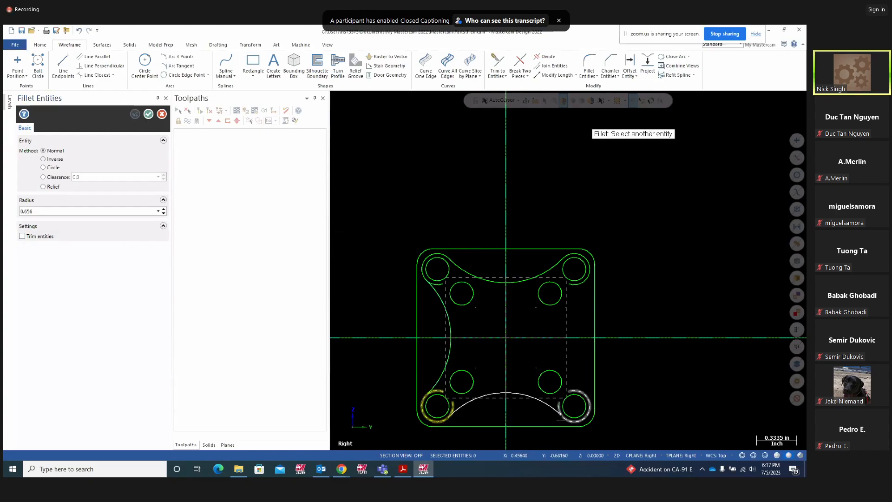
pyautogui.click(561, 419)
pyautogui.click(555, 411)
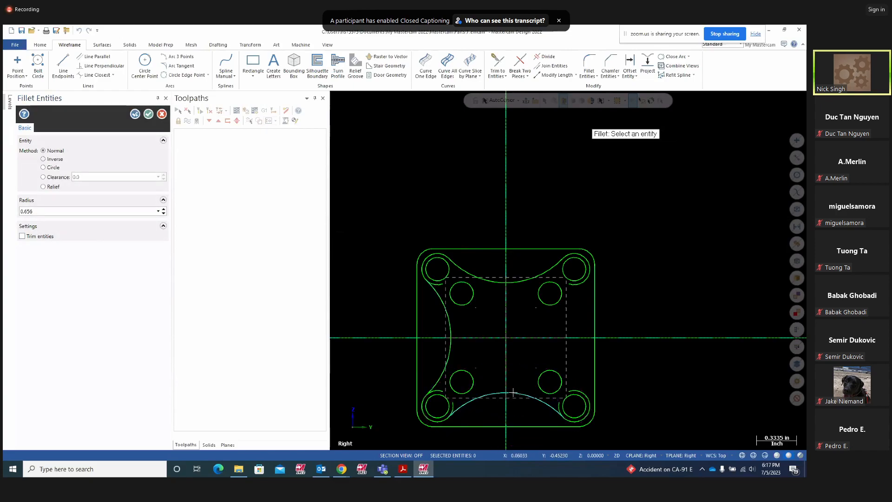
pyautogui.click(584, 281)
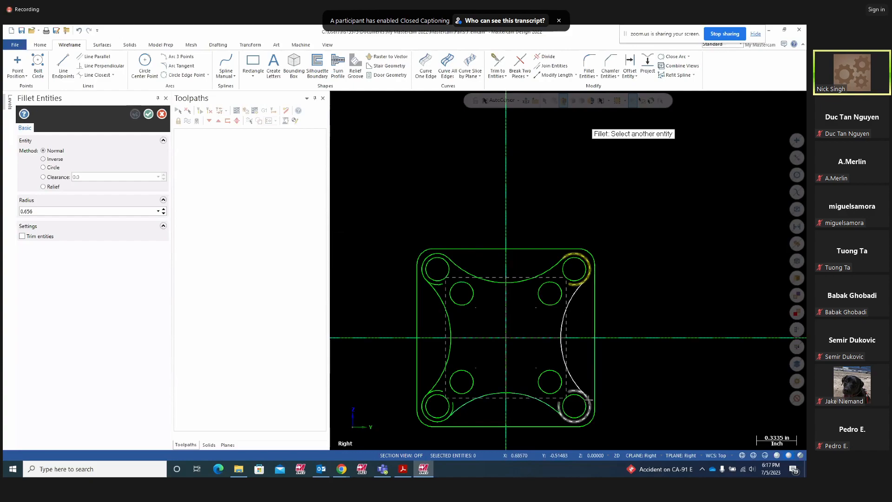
pyautogui.click(587, 398)
pyautogui.click(563, 335)
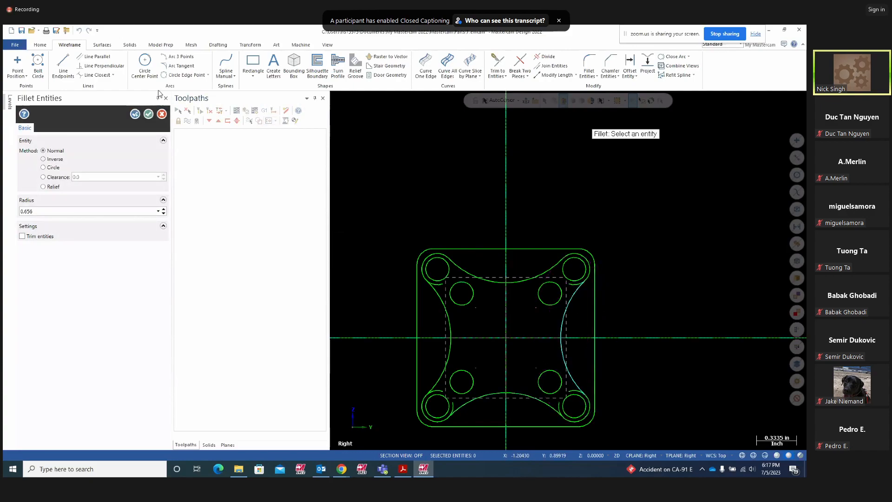
pyautogui.click(136, 114)
pyautogui.click(148, 114)
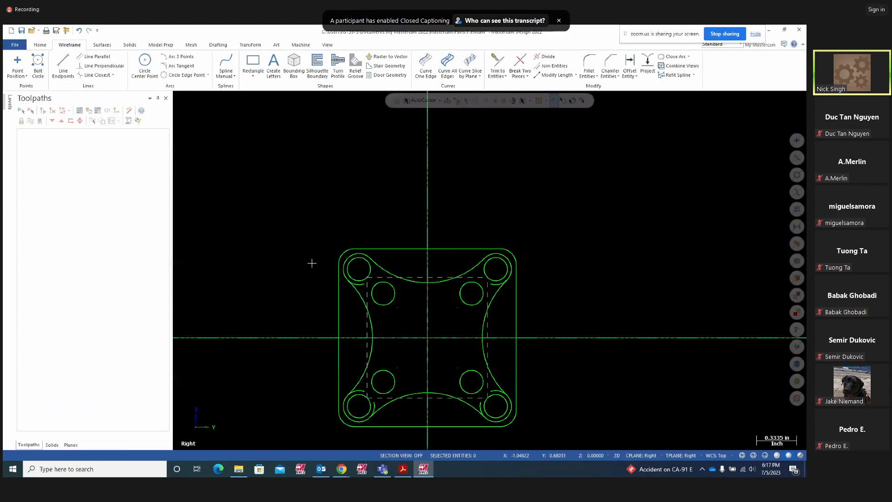
# Switch to Project10.pdf in Acrobat and examine the curved profile around the corner holes in the front view
pyautogui.click(403, 468)
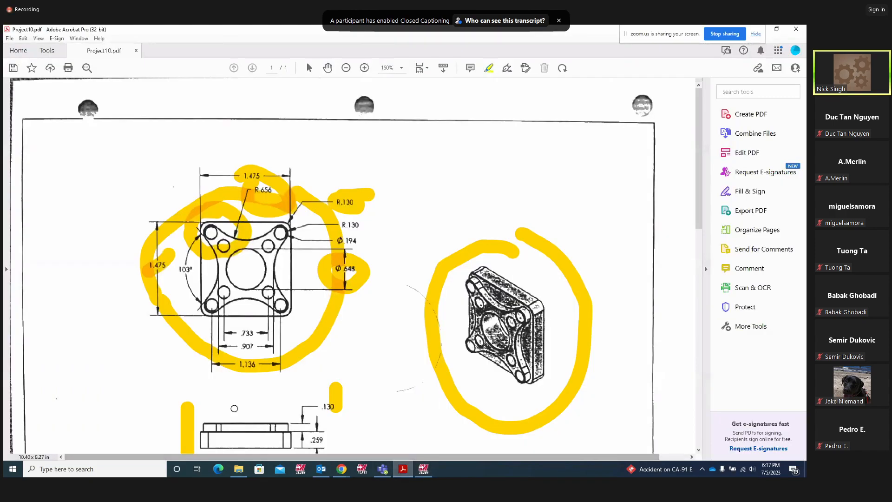
pyautogui.rightClick(207, 210)
pyautogui.click(227, 235)
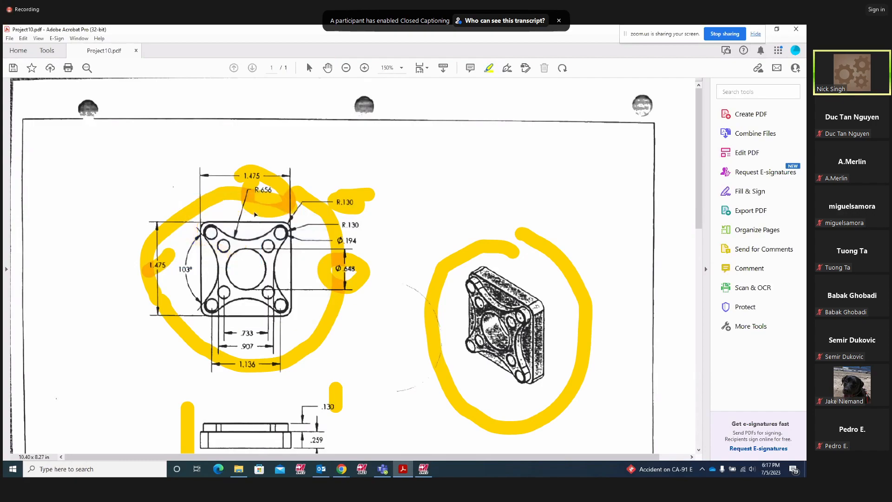
# Delete the highlight over the upper 1.475 and R.656 dimensions and the large highlighted circle around the front view
pyautogui.rightClick(258, 209)
pyautogui.click(277, 234)
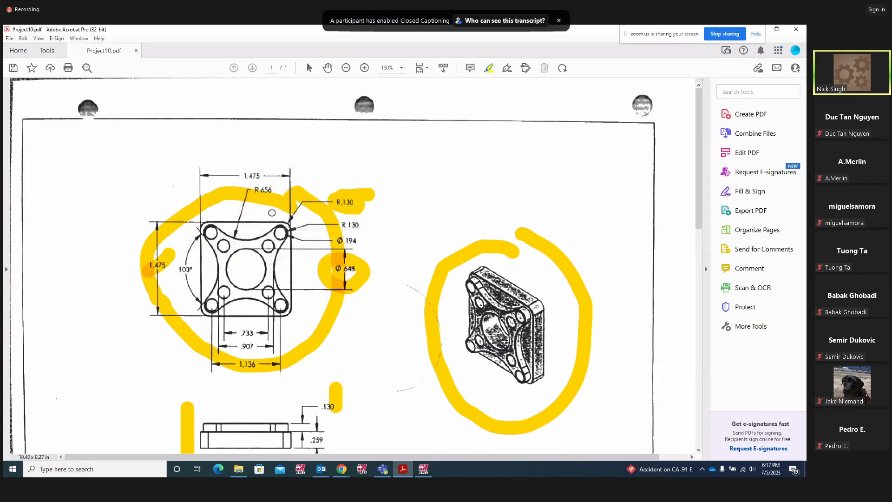
pyautogui.rightClick(276, 206)
pyautogui.click(281, 228)
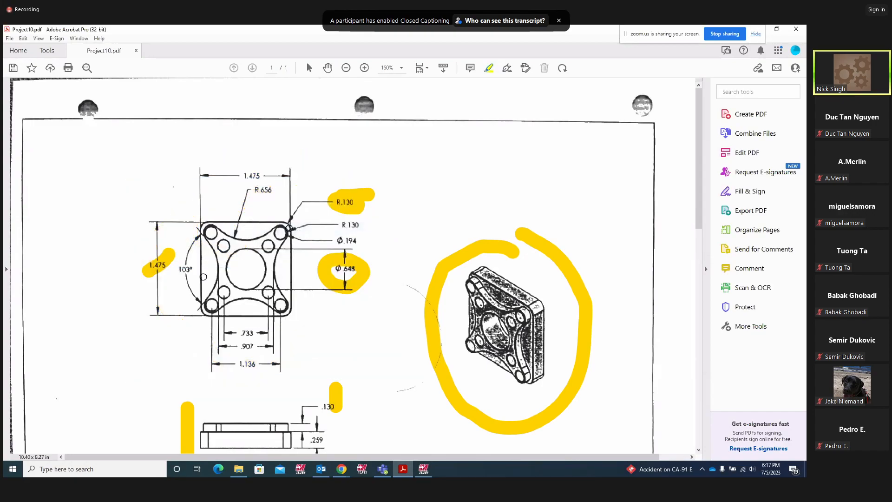
# Highlight the 103°, .907, Ø.194 and lower R.130 dimensions on the front view
pyautogui.moveTo(195, 263)
pyautogui.mouseDown()
pyautogui.moveTo(170, 267)
pyautogui.moveTo(191, 288)
pyautogui.moveTo(193, 269)
pyautogui.mouseUp()
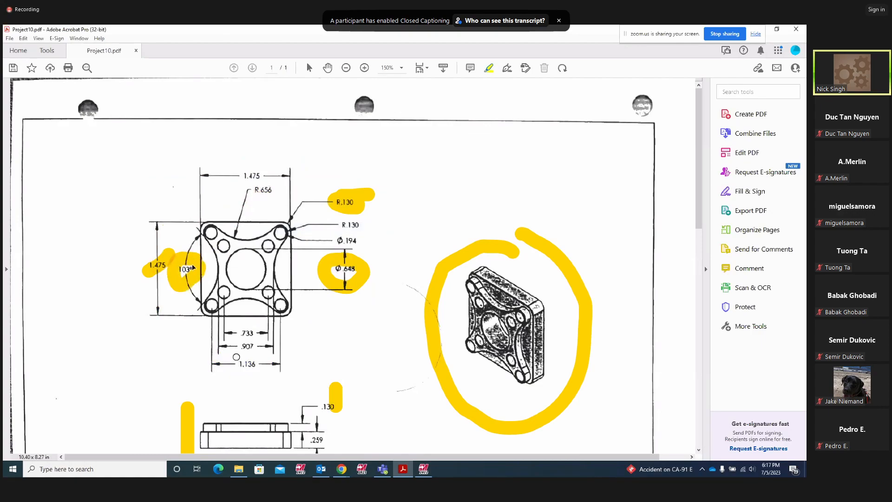
pyautogui.moveTo(240, 352)
pyautogui.mouseDown()
pyautogui.moveTo(269, 336)
pyautogui.moveTo(236, 346)
pyautogui.mouseUp()
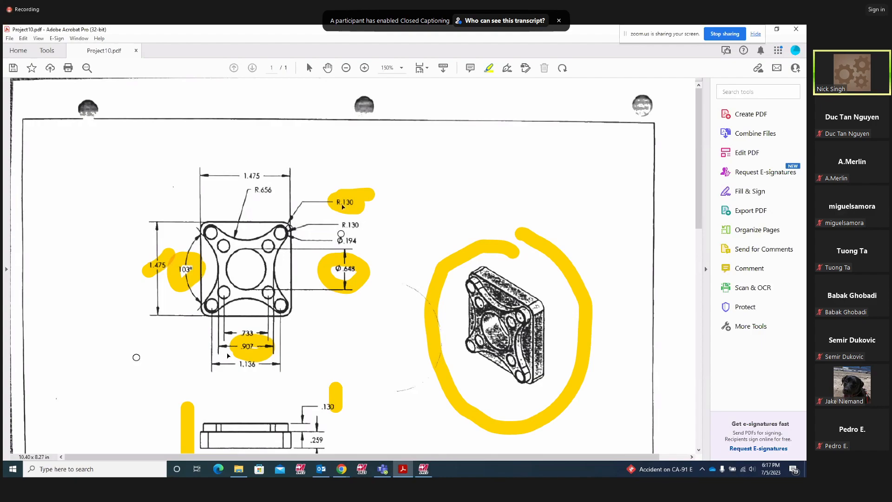
pyautogui.moveTo(339, 233)
pyautogui.mouseDown()
pyautogui.moveTo(326, 242)
pyautogui.moveTo(368, 237)
pyautogui.moveTo(330, 247)
pyautogui.mouseUp()
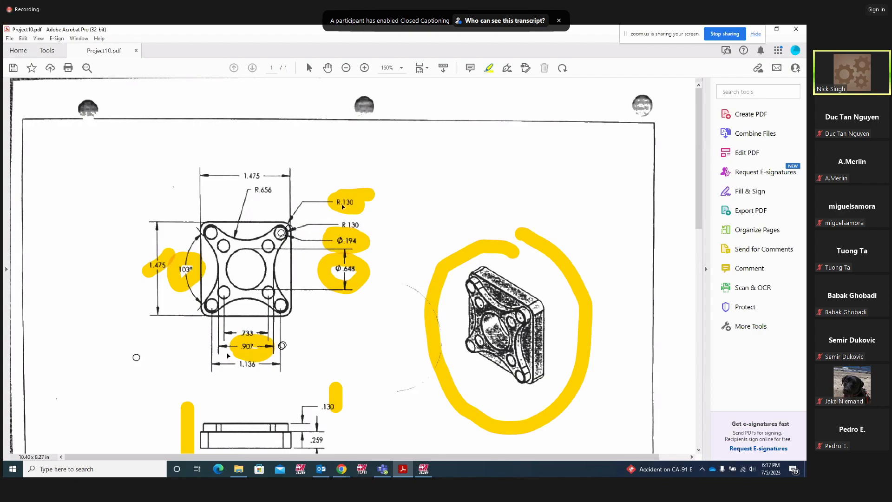
pyautogui.moveTo(371, 219)
pyautogui.mouseDown()
pyautogui.moveTo(337, 219)
pyautogui.moveTo(344, 230)
pyautogui.mouseUp()
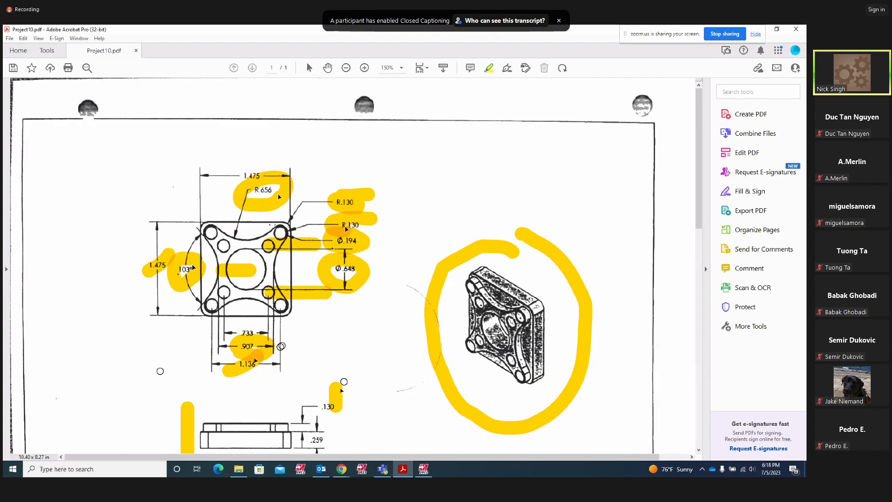
# Switch to Mastercam and trim the upper-left corner arc to the left concave side using Trim to Entities with the Trim 2 entities method
pyautogui.click(423, 469)
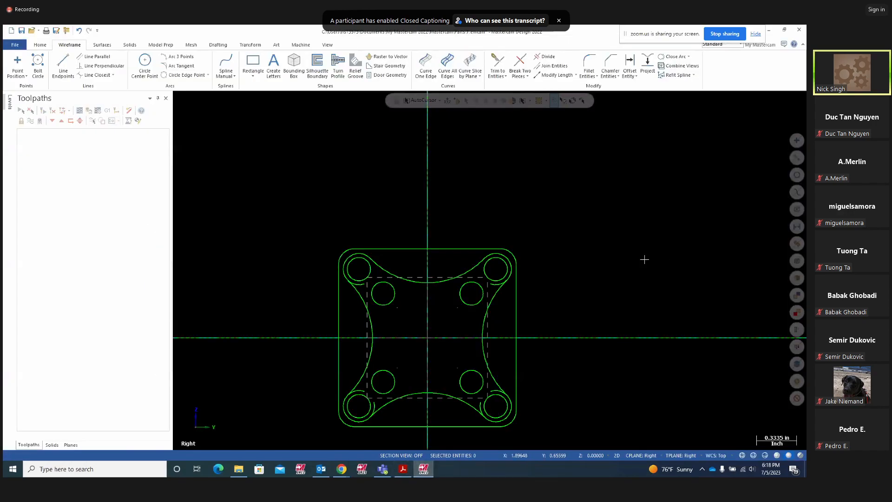
pyautogui.scroll(1, 620, 288)
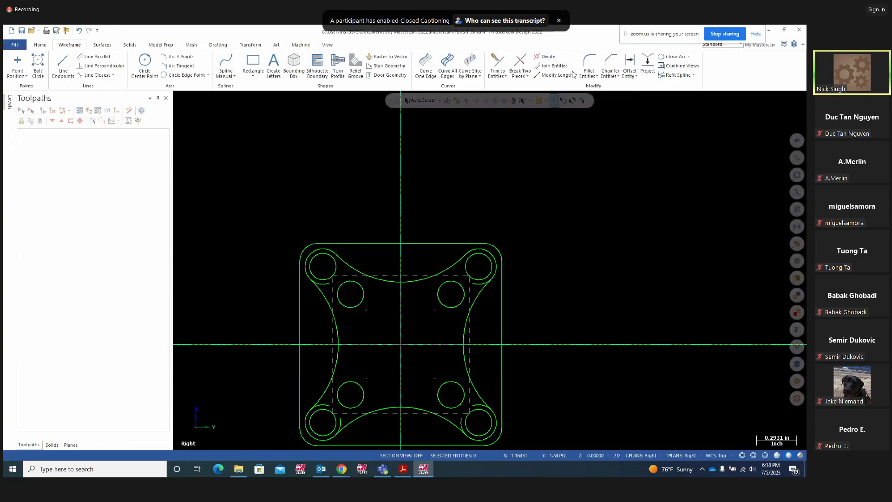
pyautogui.click(505, 76)
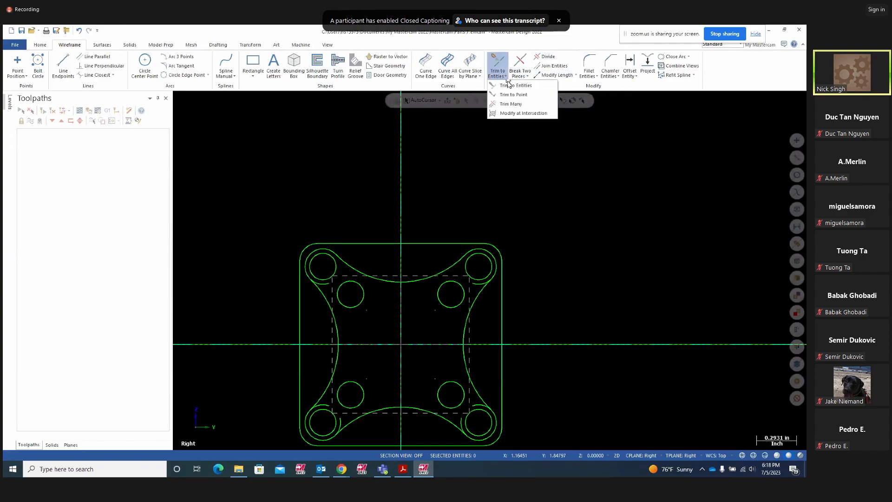
pyautogui.click(515, 86)
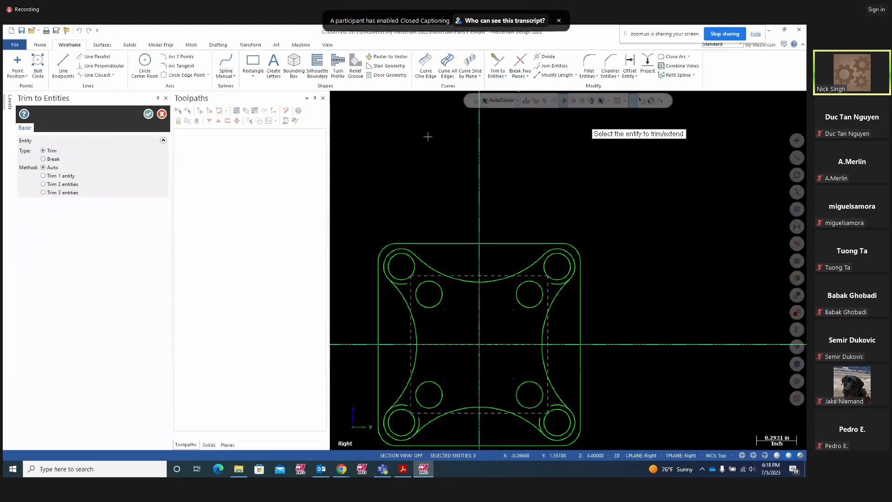
pyautogui.click(45, 182)
pyautogui.click(859, 464)
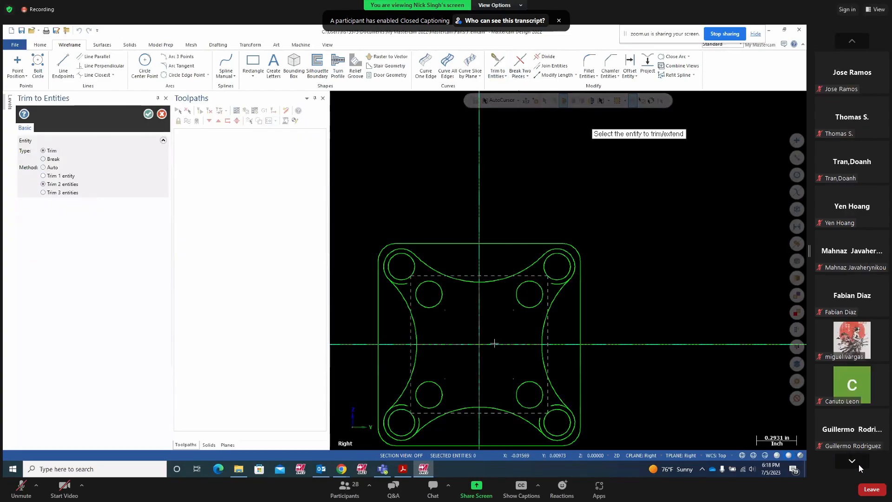
pyautogui.scroll(1, 472, 325)
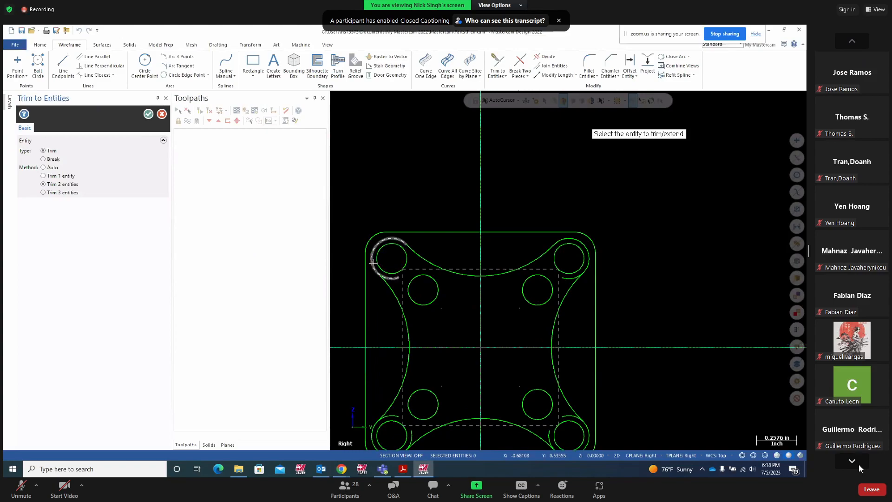
pyautogui.click(859, 464)
pyautogui.click(394, 294)
pyautogui.click(857, 42)
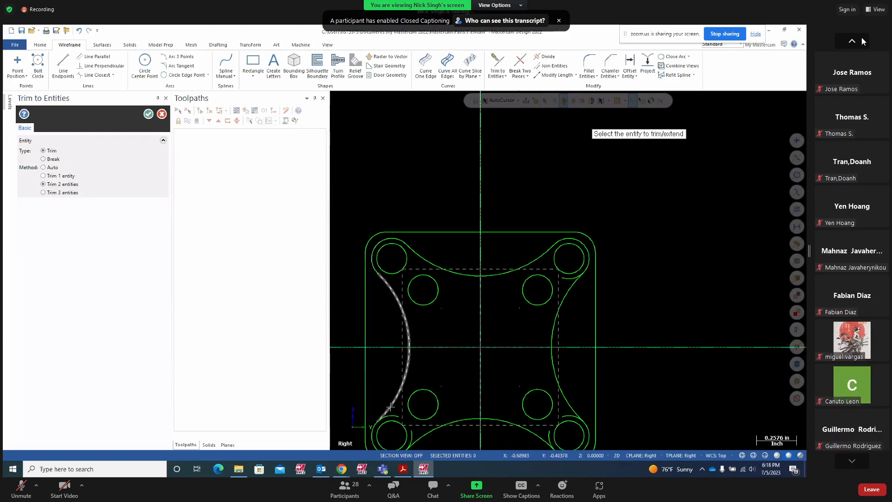
# Trim the lower-left corner arc to the left and bottom concave sides
pyautogui.scroll(-2, 529, 251)
pyautogui.scroll(-2, 557, 222)
pyautogui.scroll(3, 464, 312)
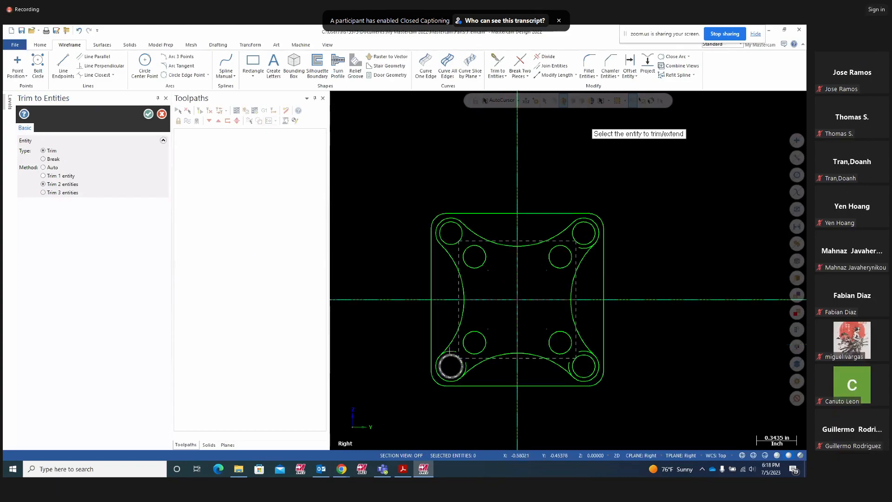
pyautogui.click(452, 342)
pyautogui.click(440, 354)
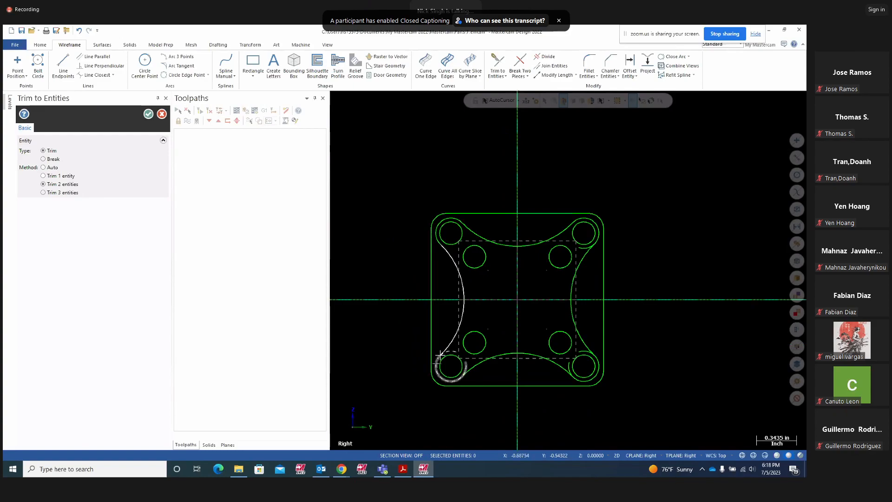
pyautogui.click(440, 354)
pyautogui.click(484, 367)
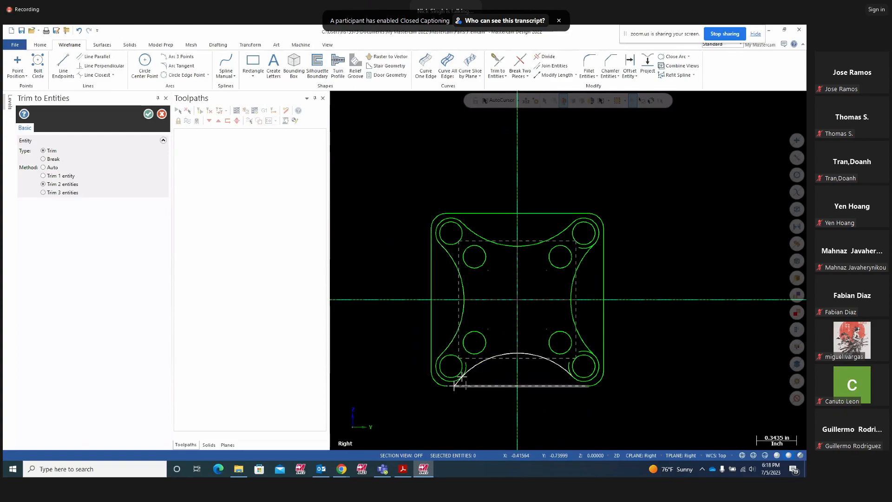
pyautogui.click(455, 383)
pyautogui.scroll(1, 554, 398)
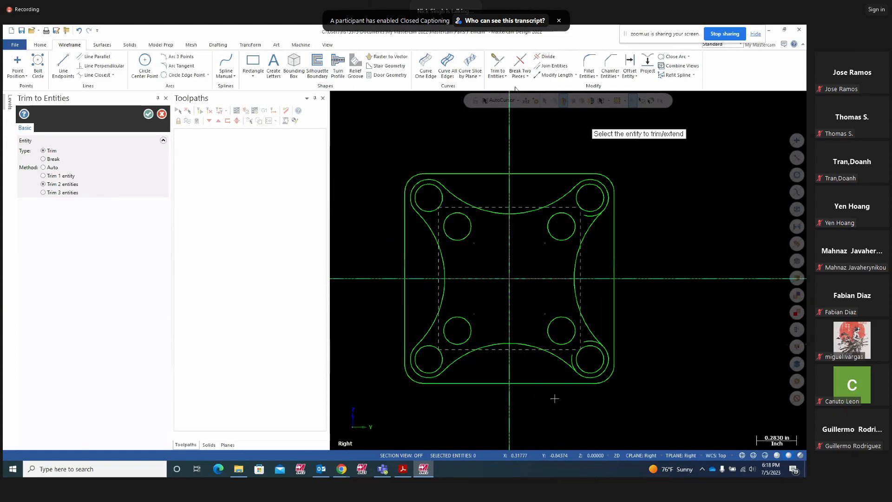
# Trim the lower-right corner arc to the bottom and right concave sides
pyautogui.scroll(2, 554, 398)
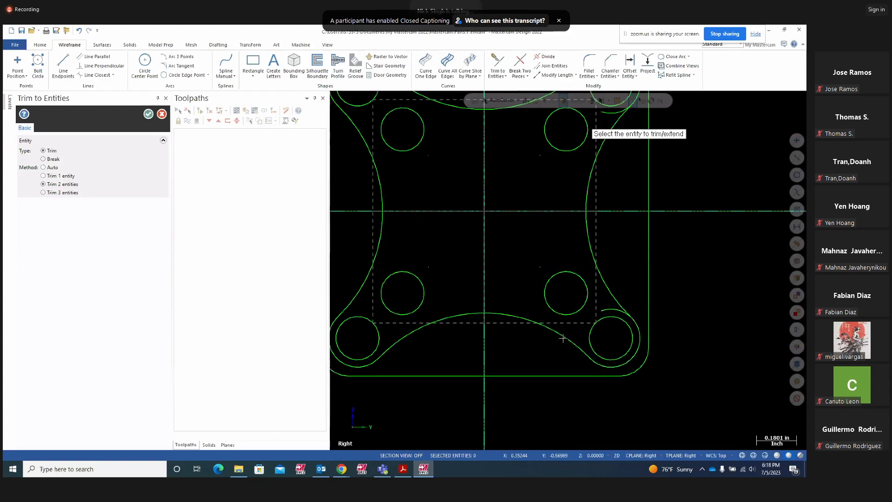
pyautogui.click(640, 327)
pyautogui.click(617, 296)
pyautogui.scroll(-3, 609, 286)
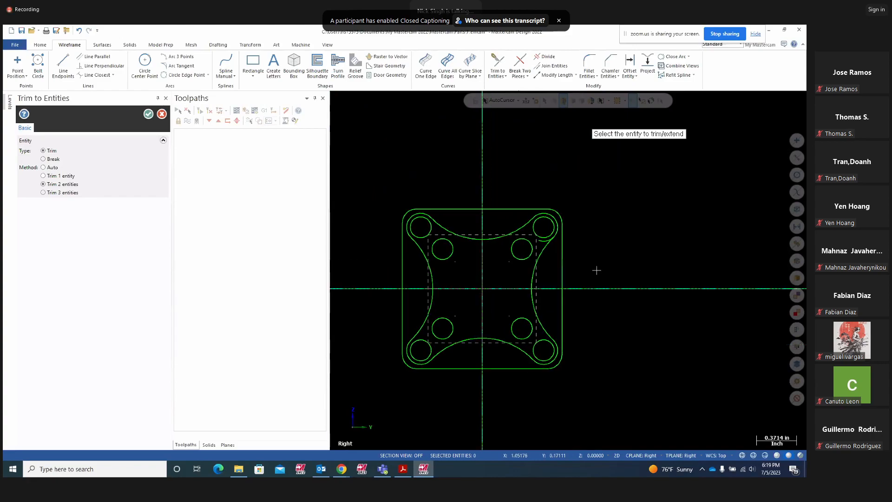
# Trim the upper-right corner arc to the right concave side and finish the trimming
pyautogui.scroll(3, 596, 270)
pyautogui.click(501, 201)
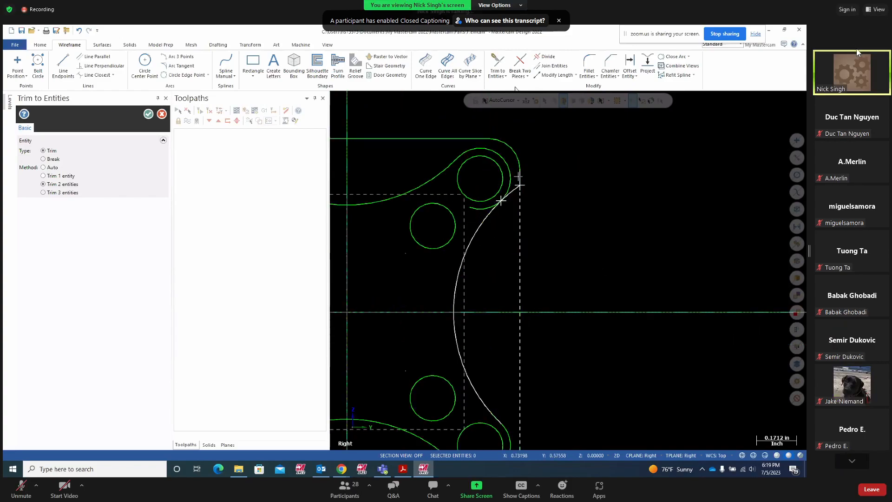
pyautogui.click(510, 171)
pyautogui.click(850, 466)
pyautogui.click(850, 466)
pyautogui.scroll(-3, 659, 274)
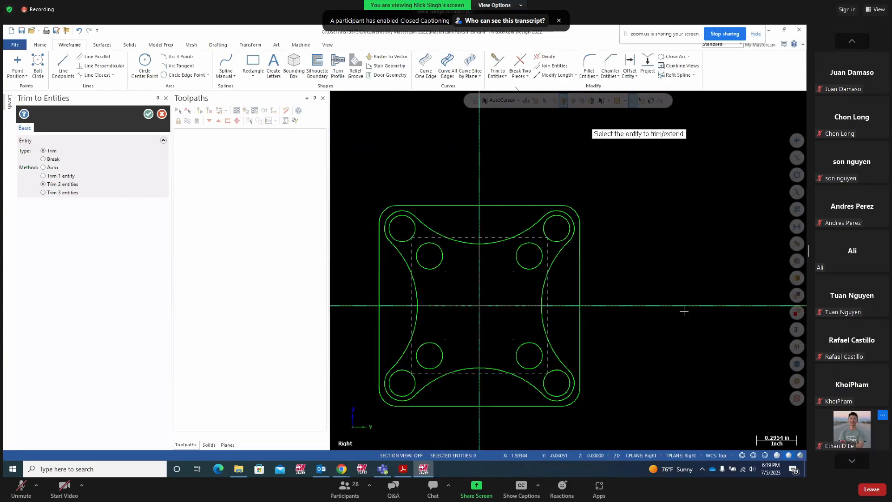
pyautogui.scroll(-1, 683, 311)
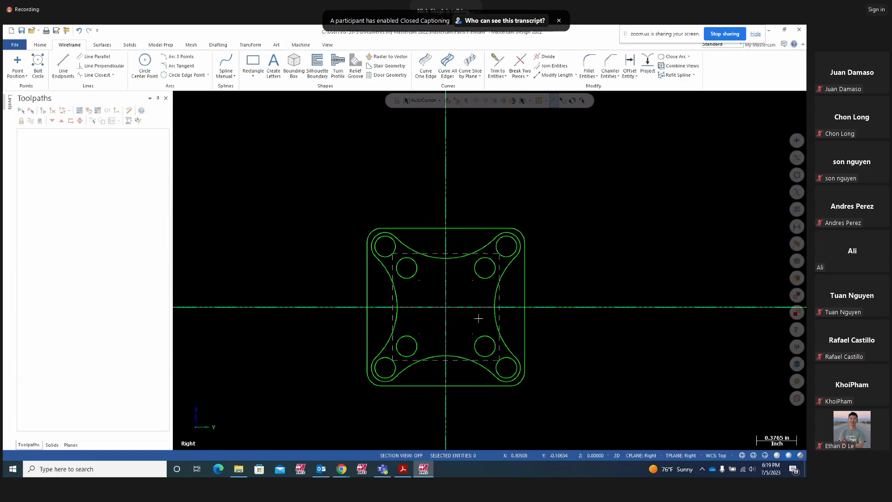
# Draw a circle of 0.648 diameter centred on the plate's origin, with the radius and diameter unlocked
pyautogui.click(146, 64)
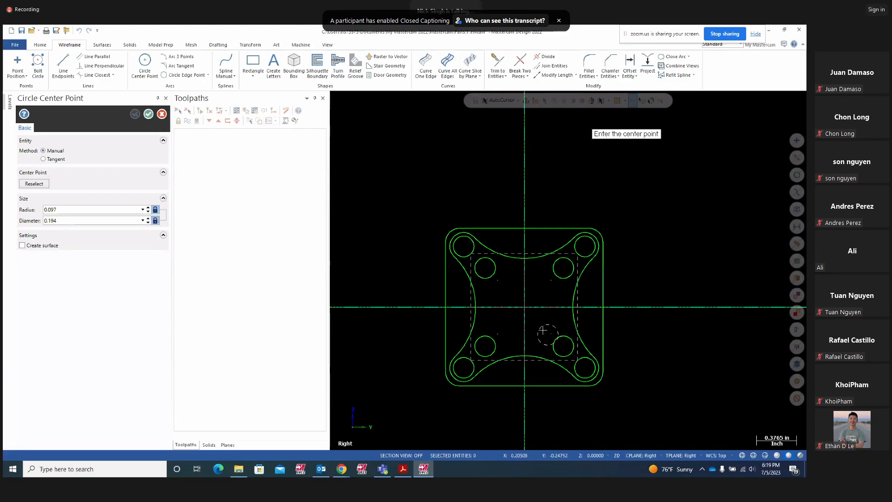
pyautogui.click(155, 210)
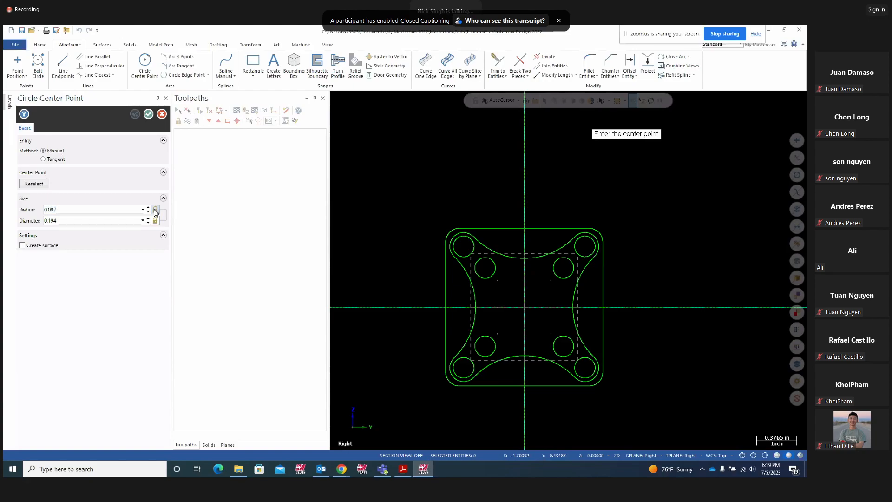
pyautogui.click(525, 307)
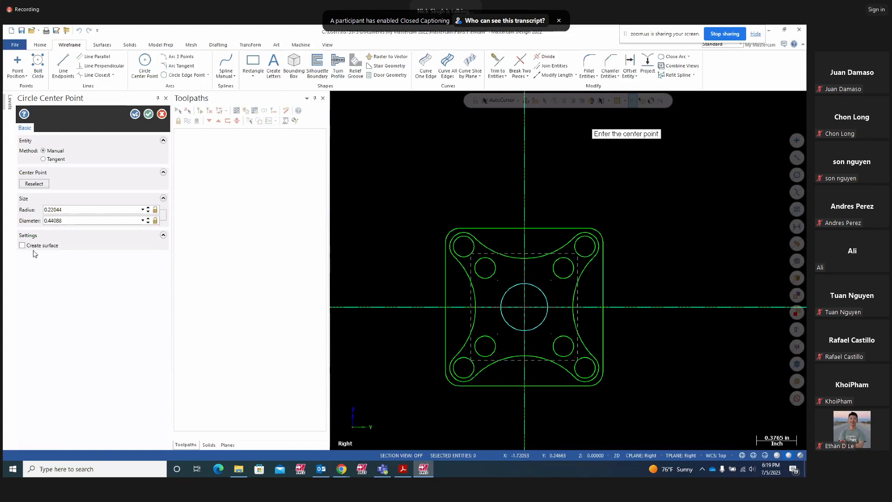
pyautogui.doubleClick(67, 224)
pyautogui.press('BackSpace')
pyautogui.write('.648')
pyautogui.press('Return')
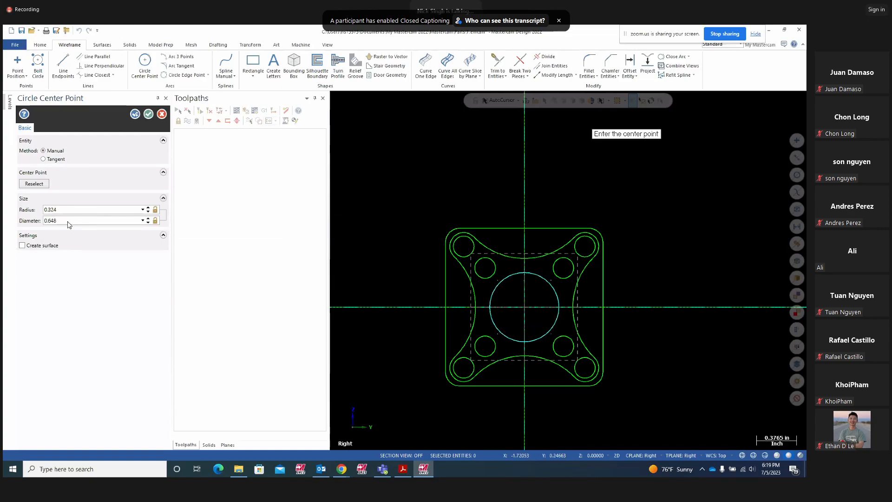
pyautogui.click(148, 114)
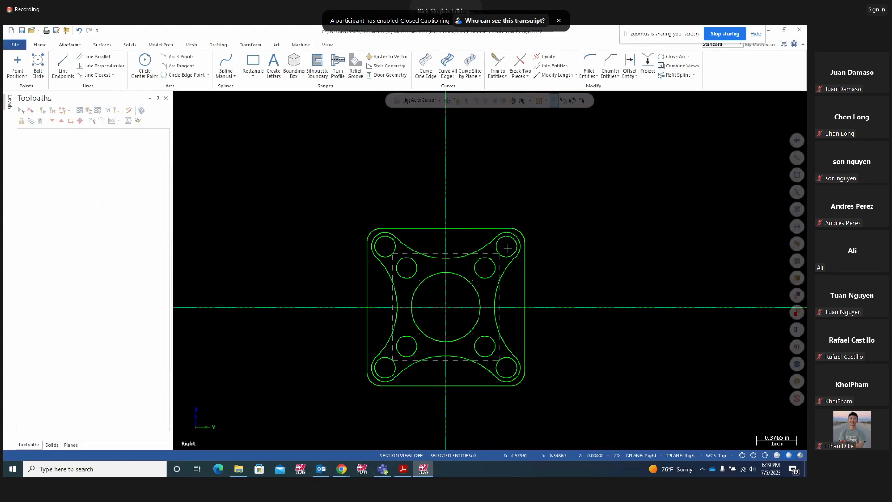
# Set the wireframe colour to red and place position points at the centres of the four holes in the plate's upper half
pyautogui.click(26, 74)
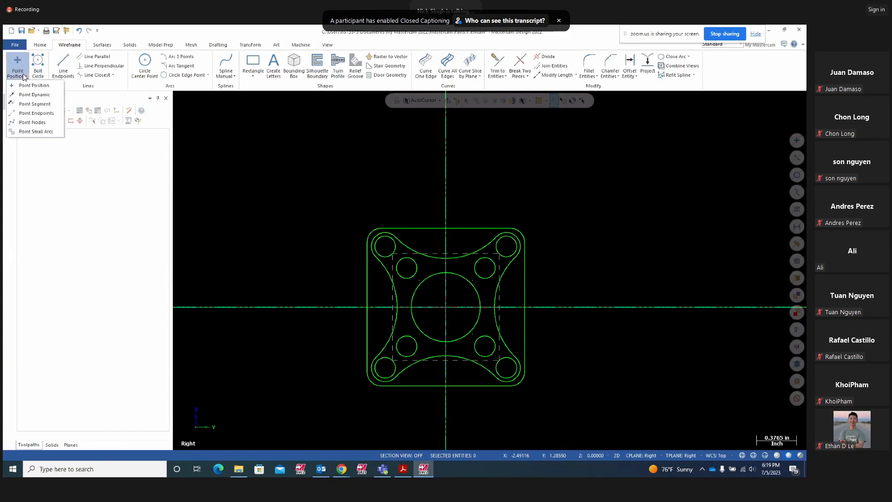
pyautogui.click(30, 84)
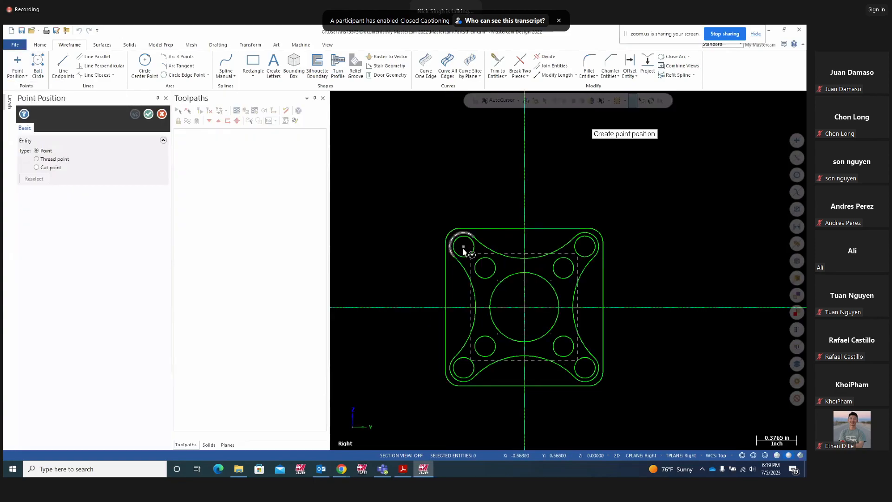
pyautogui.rightClick(707, 155)
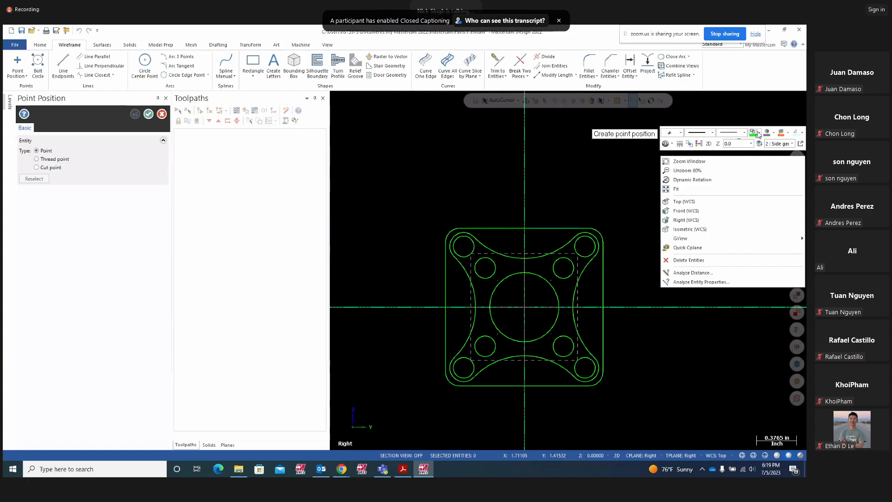
pyautogui.click(757, 133)
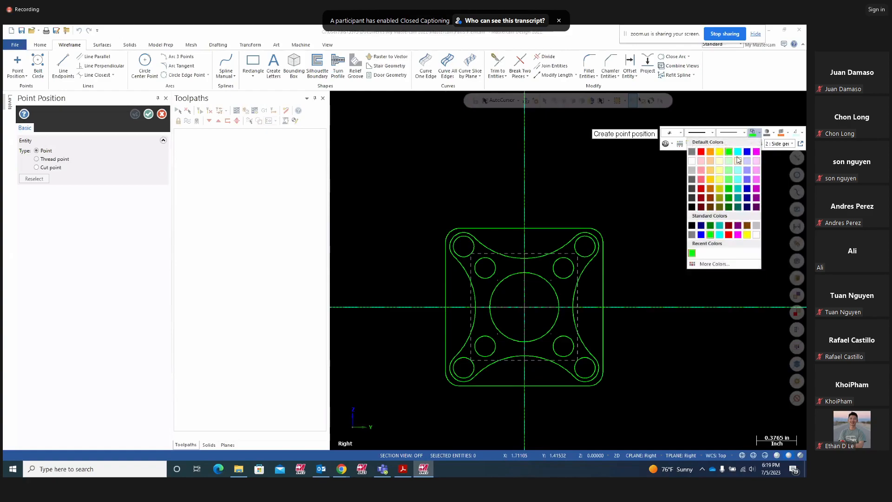
pyautogui.click(701, 153)
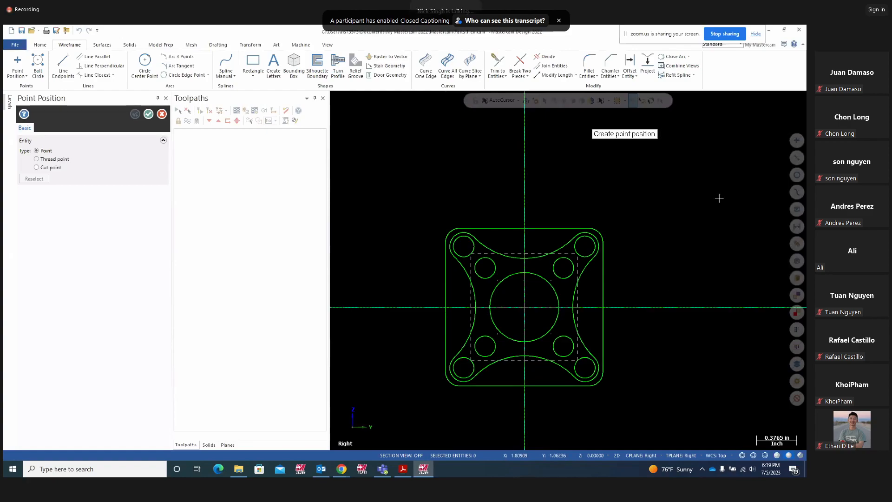
pyautogui.click(463, 250)
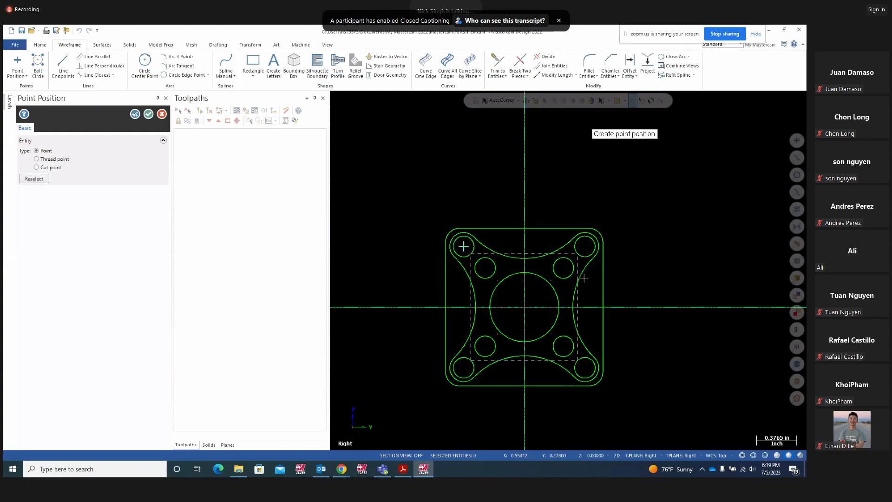
pyautogui.click(486, 270)
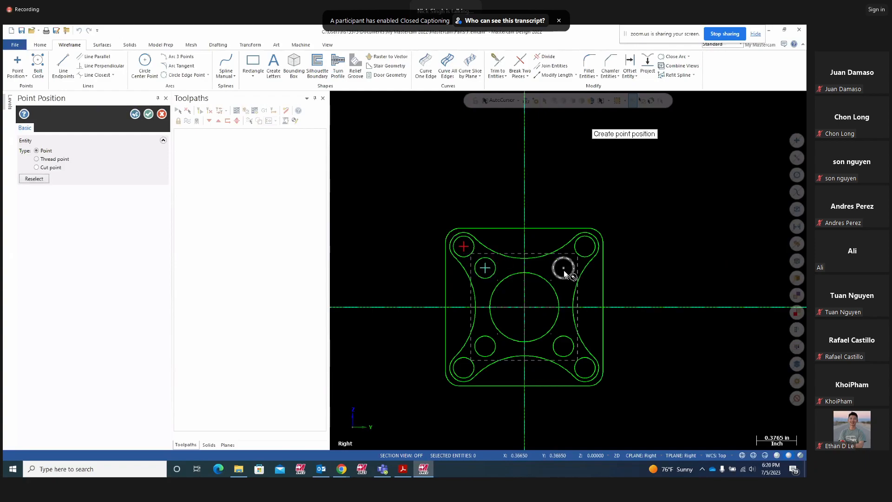
pyautogui.click(564, 273)
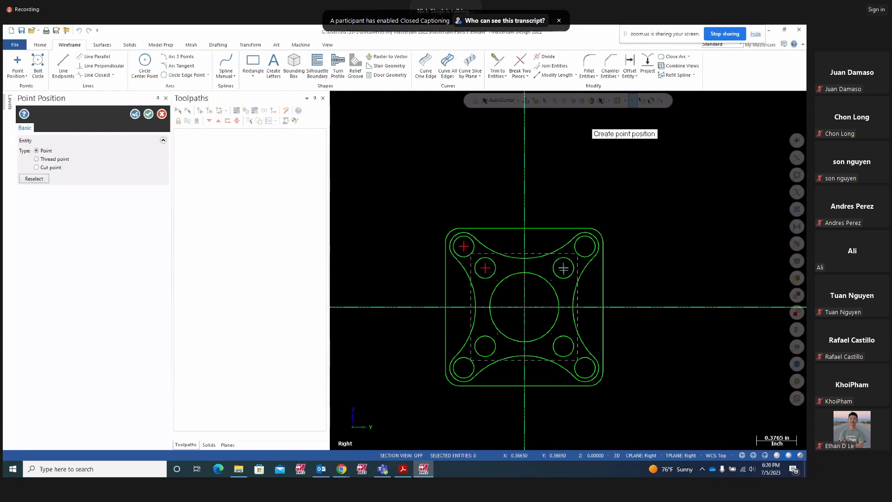
pyautogui.click(585, 251)
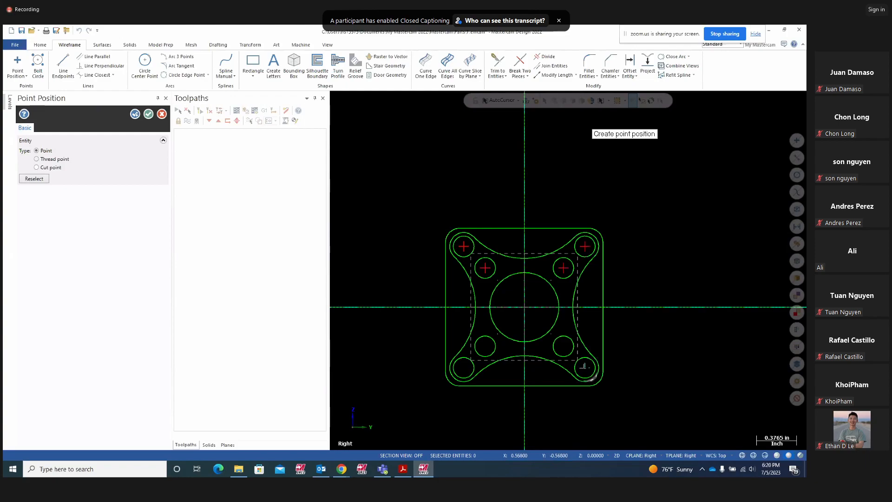
# Place red points at the centres of the remaining holes in the plate's lower half and finish the point command
pyautogui.click(563, 348)
pyautogui.click(485, 346)
pyautogui.click(464, 368)
pyautogui.click(149, 114)
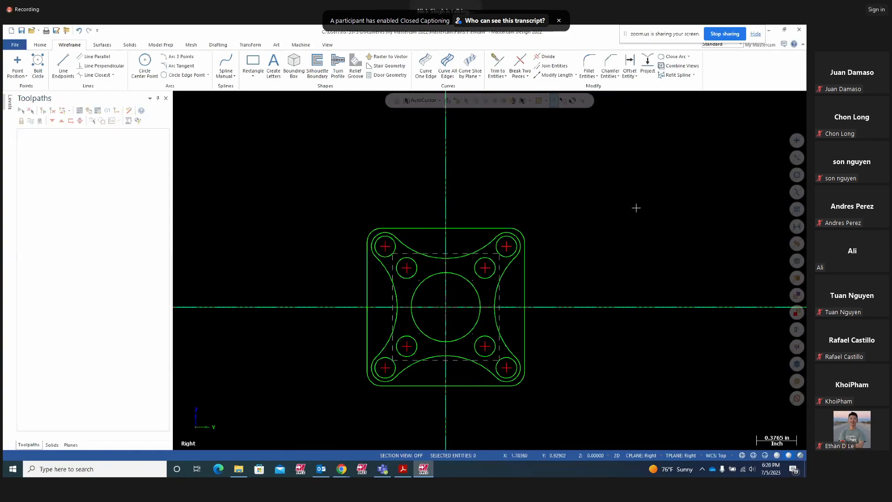
# Move the eight small hole circles to a new level 3 named "Face holes" instead of the active level
pyautogui.click(490, 276)
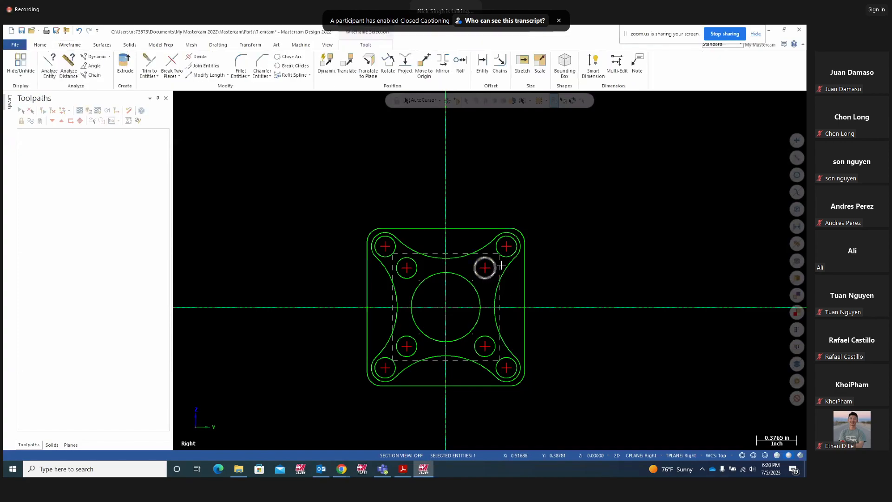
pyautogui.click(514, 251)
pyautogui.click(416, 264)
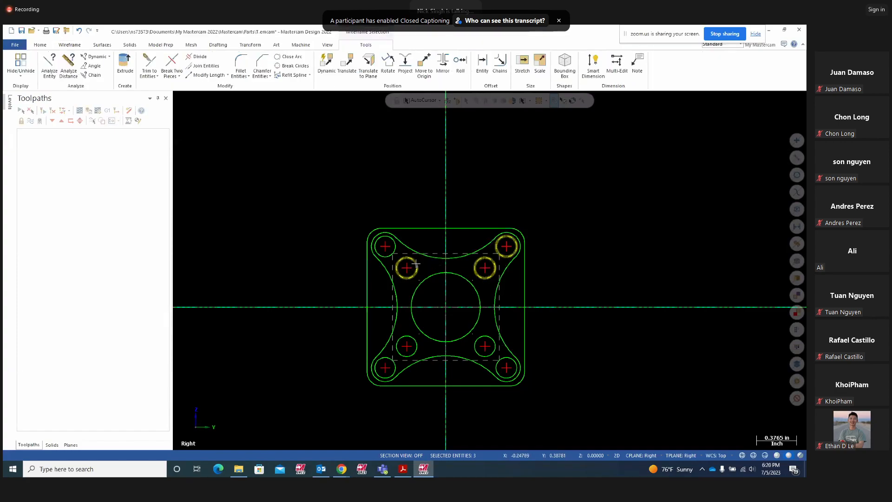
pyautogui.click(389, 240)
pyautogui.click(405, 335)
pyautogui.click(385, 357)
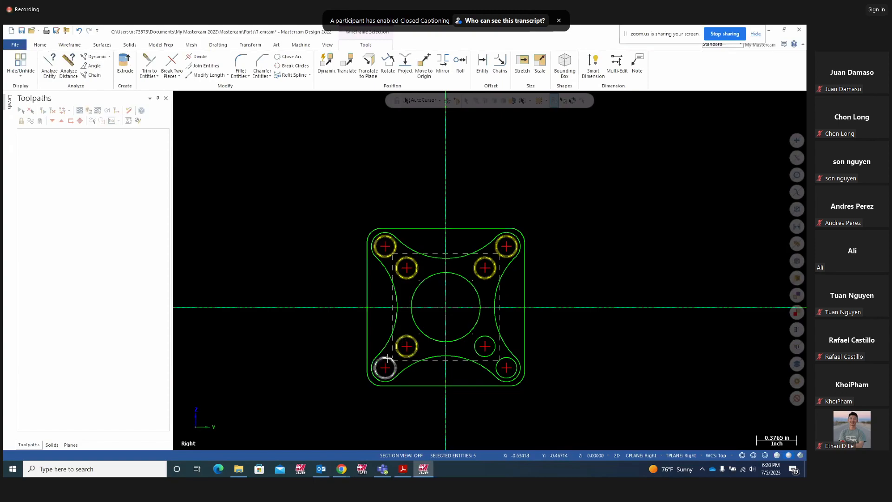
pyautogui.click(483, 335)
pyautogui.click(506, 358)
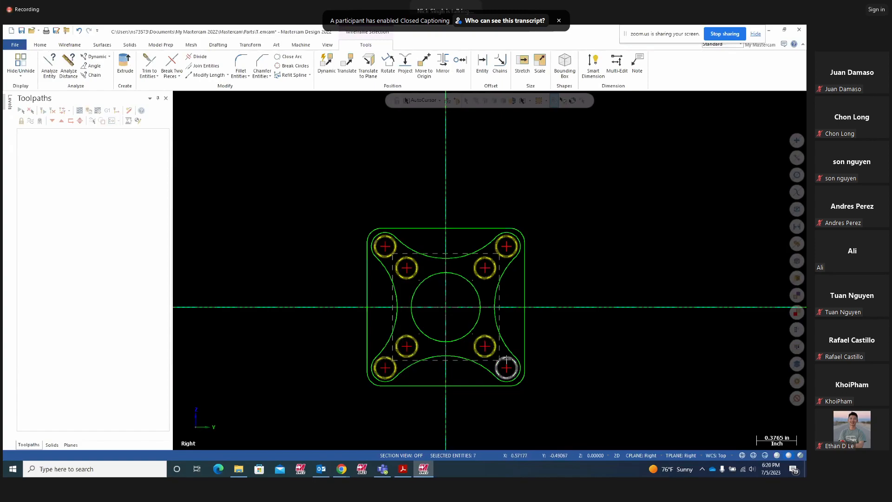
pyautogui.click(503, 358)
pyautogui.rightClick(598, 207)
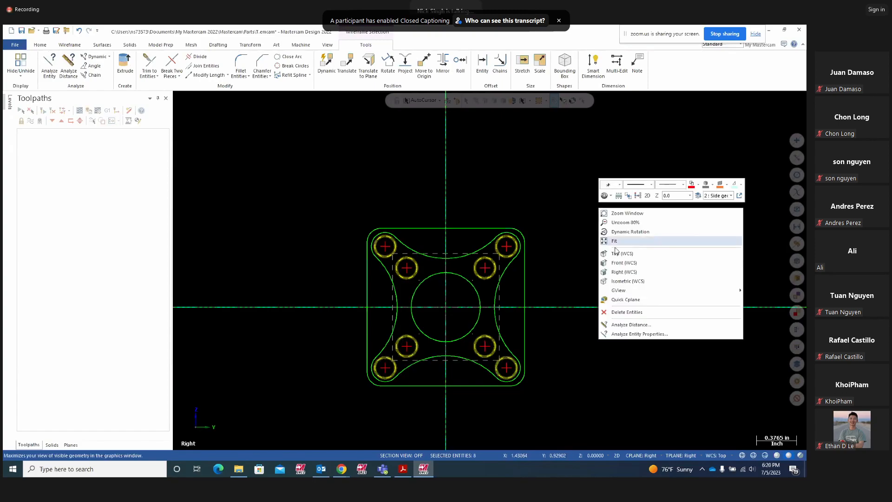
pyautogui.click(700, 196)
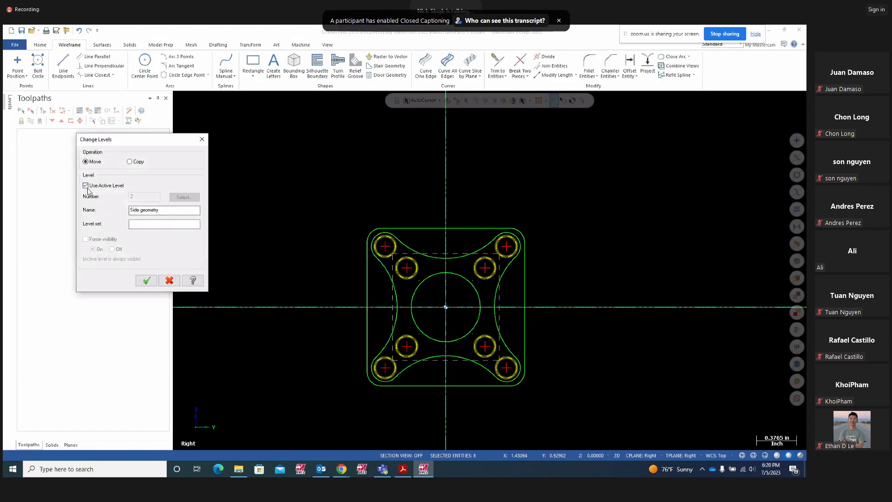
pyautogui.click(85, 185)
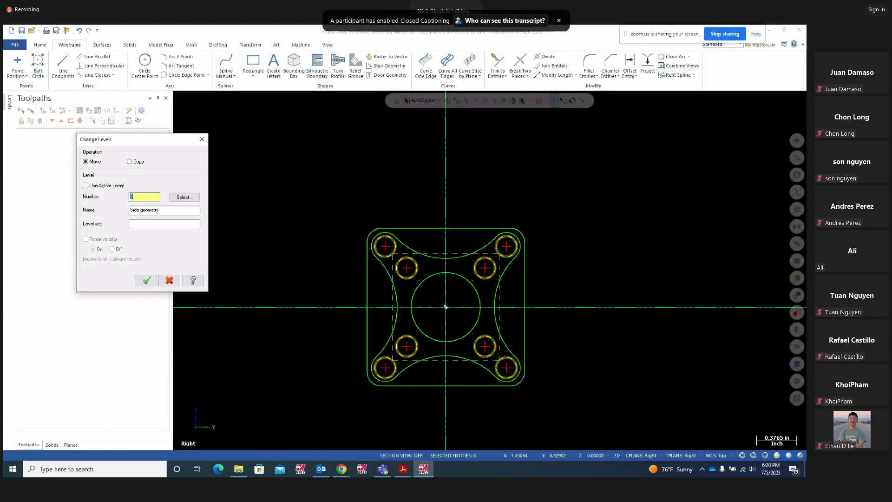
pyautogui.write('3')
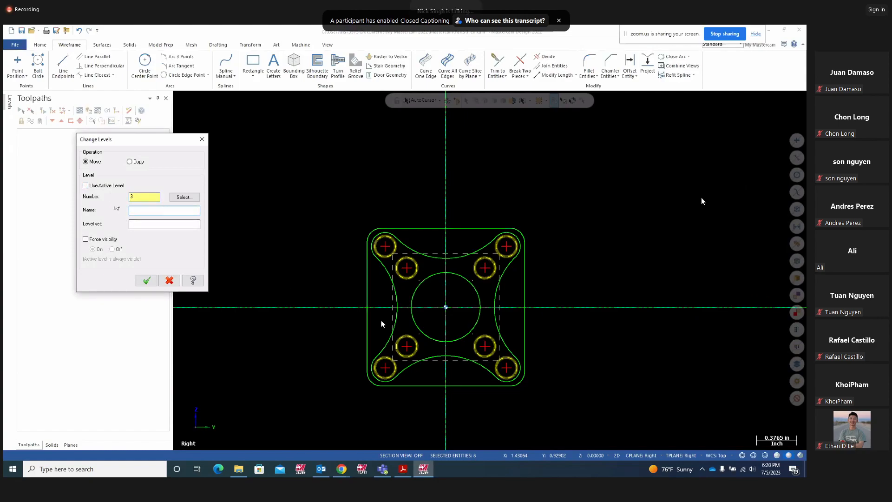
pyautogui.write('Face holes')
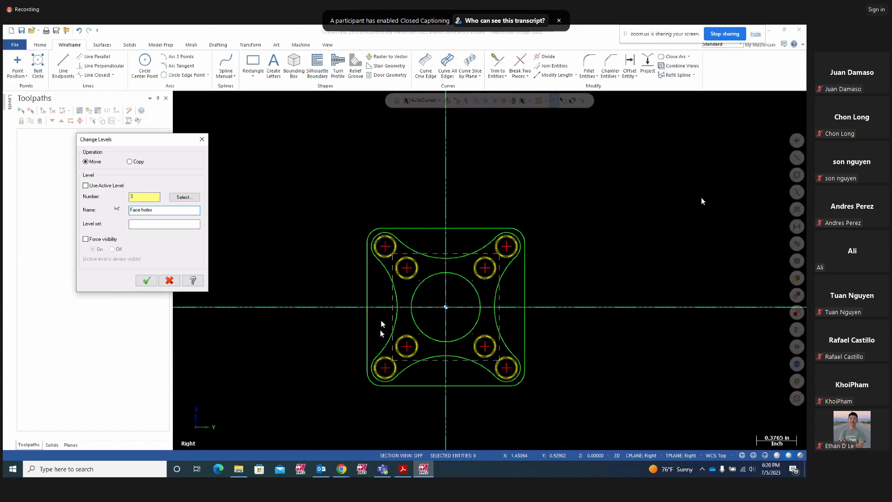
pyautogui.click(146, 280)
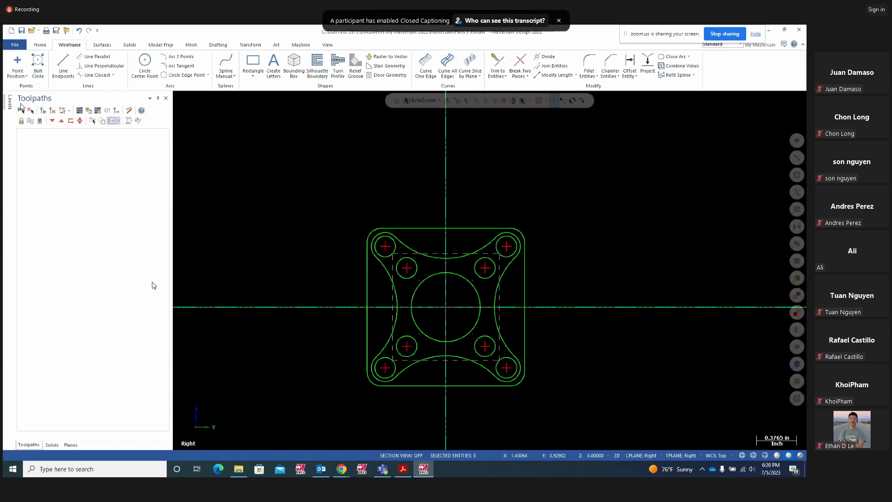
# Hide and show the Face holes level to check which circles it contains
pyautogui.click(9, 101)
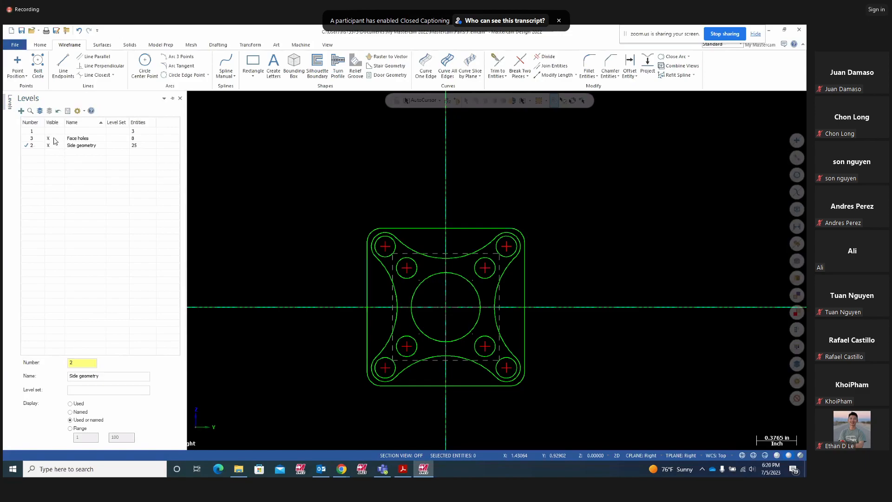
pyautogui.click(53, 138)
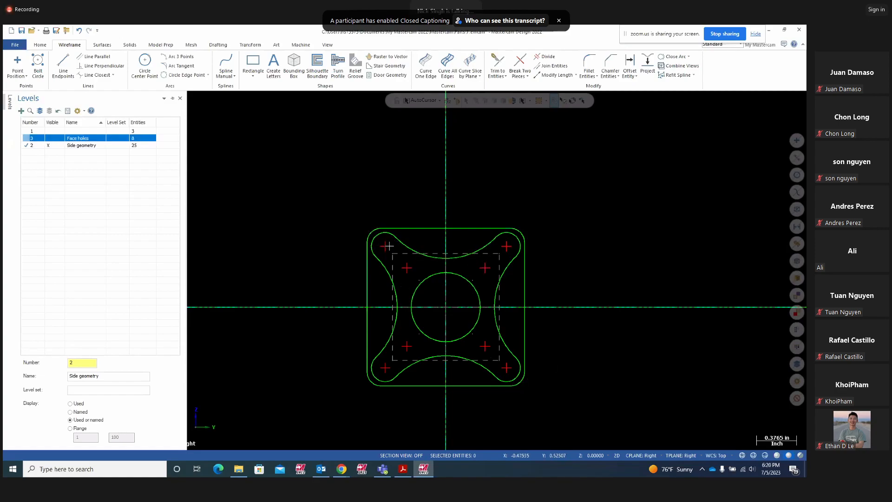
pyautogui.click(53, 139)
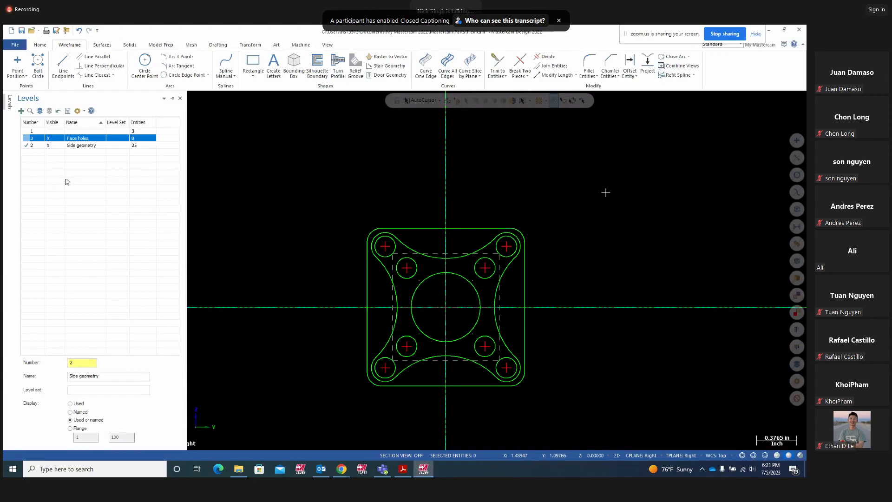
pyautogui.rightClick(639, 193)
pyautogui.moveTo(662, 305)
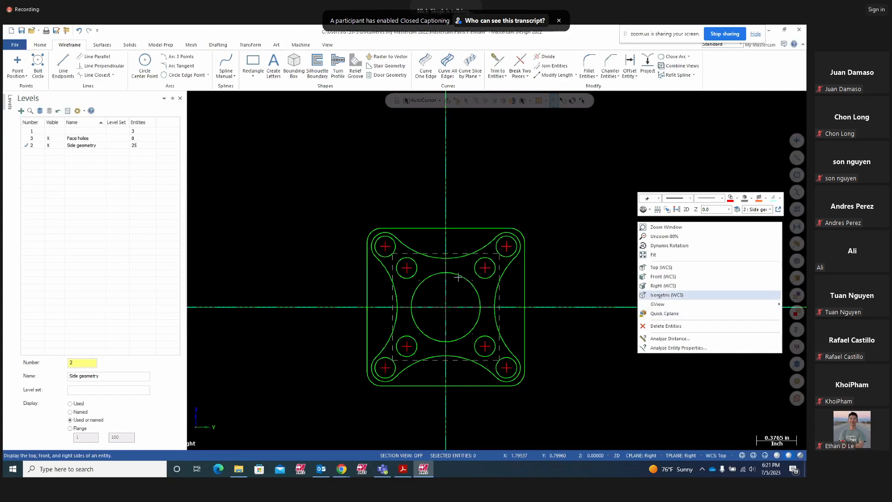
pyautogui.click(671, 181)
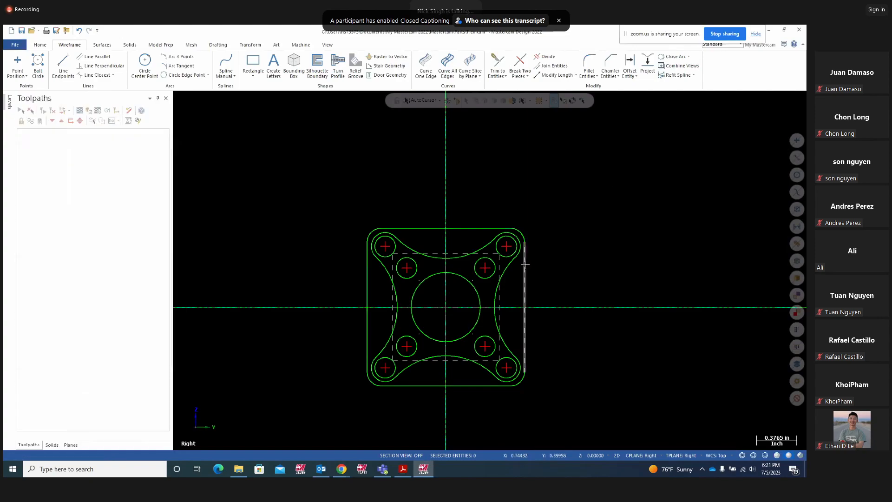
# Move the large centre circle to level 3, Face holes
pyautogui.click(459, 276)
pyautogui.rightClick(655, 172)
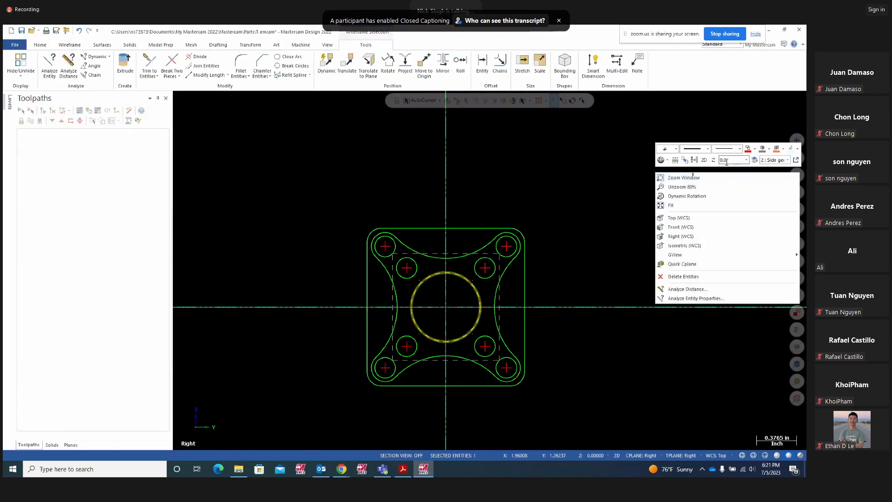
pyautogui.click(755, 160)
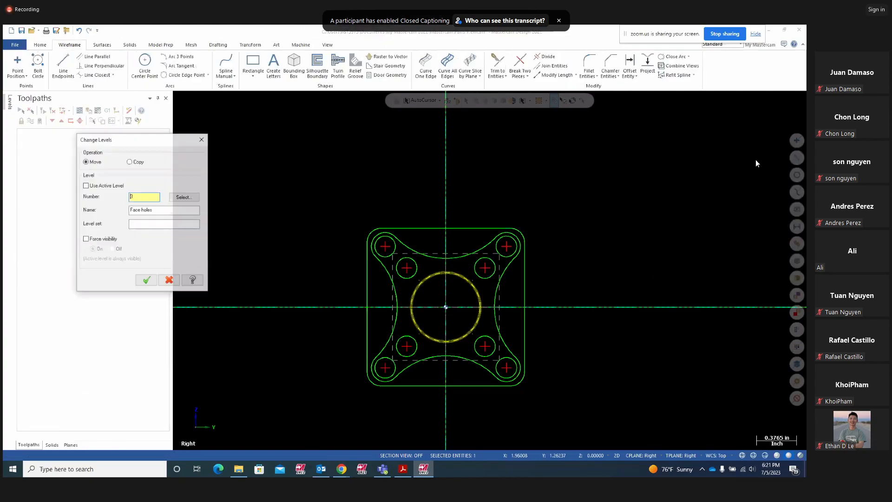
pyautogui.click(146, 281)
# Toggle the Face holes level off and on to check the centre circle's level, leaving the level visible
pyautogui.click(10, 104)
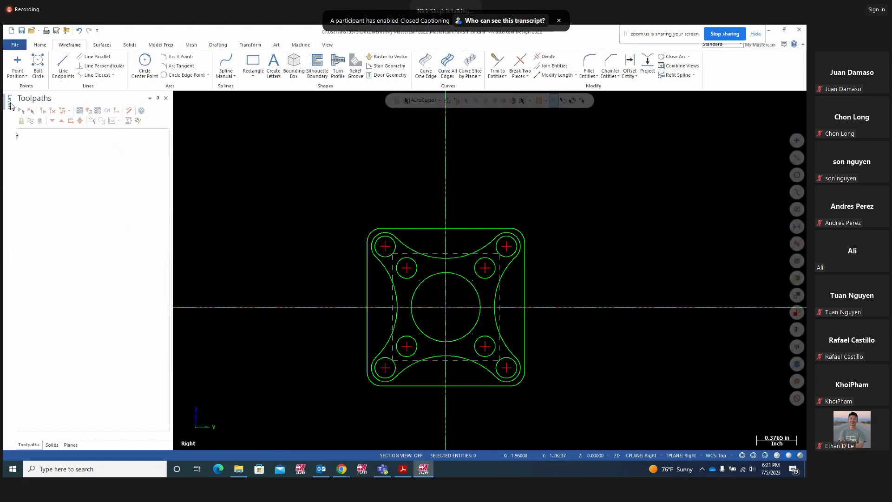
pyautogui.click(48, 138)
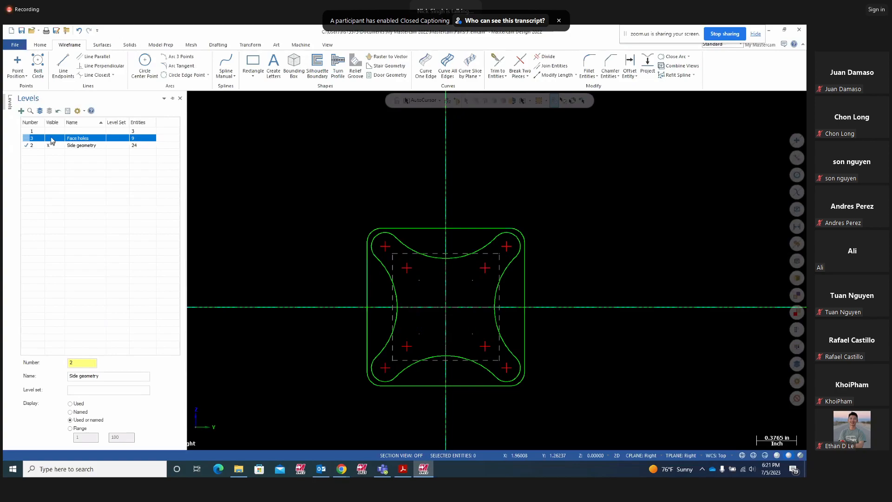
pyautogui.click(50, 138)
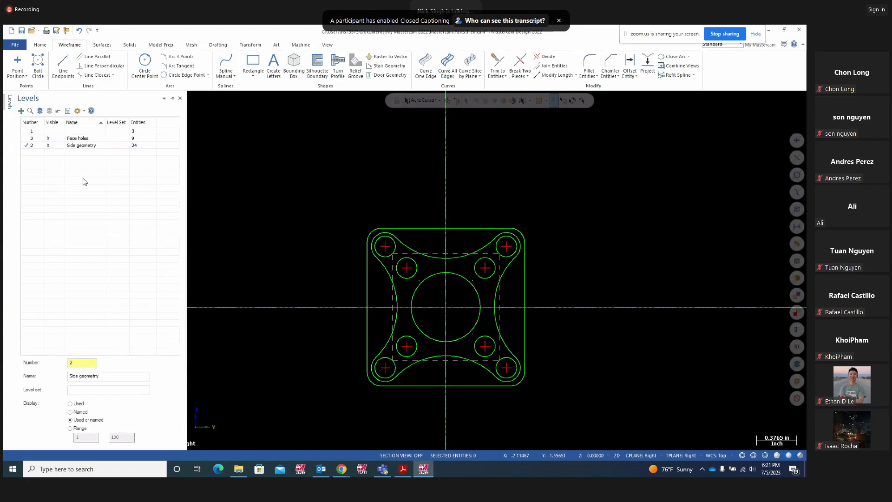
pyautogui.click(49, 139)
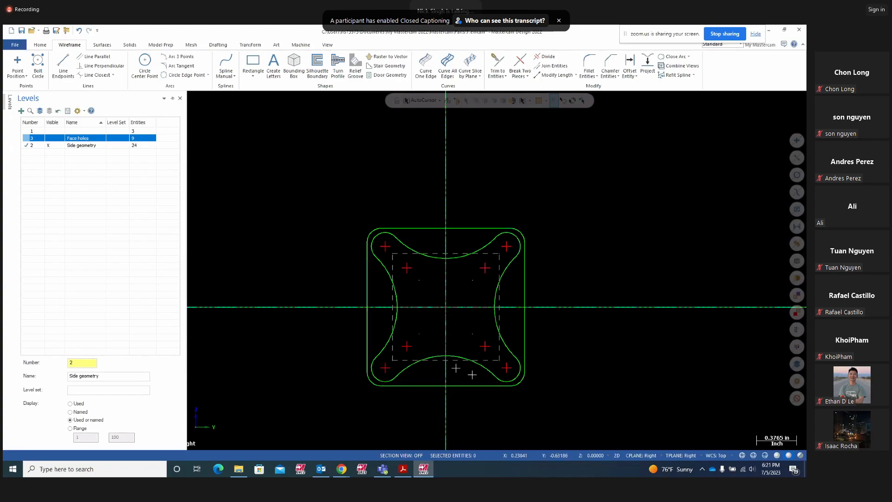
pyautogui.click(48, 138)
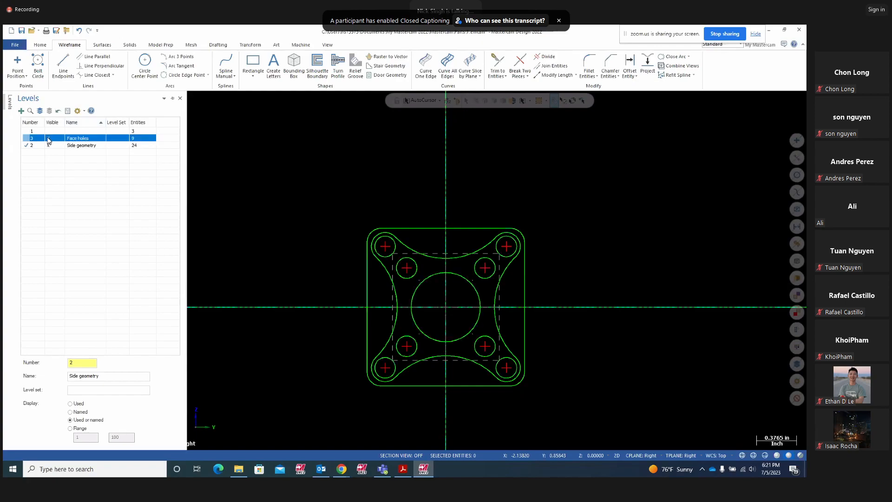
# Switch to the isometric view and orbit around the plate wireframe to examine it edge-on
pyautogui.rightClick(582, 187)
pyautogui.click(610, 260)
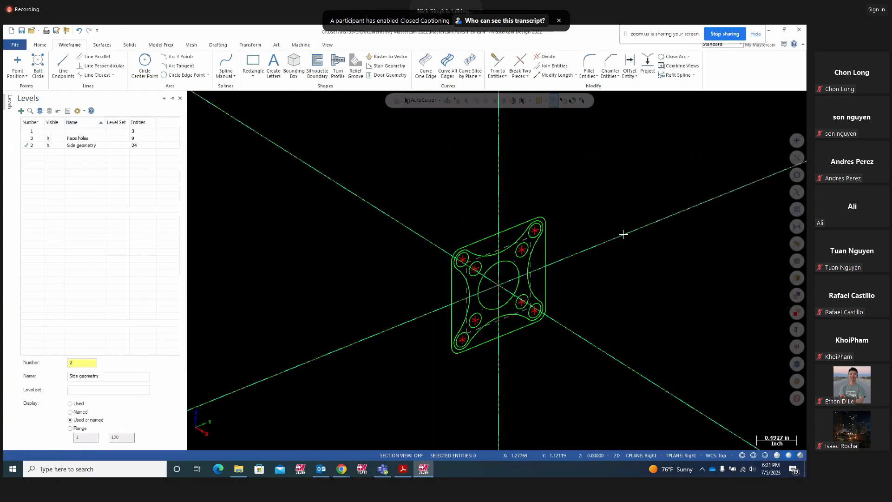
pyautogui.scroll(-1, 626, 194)
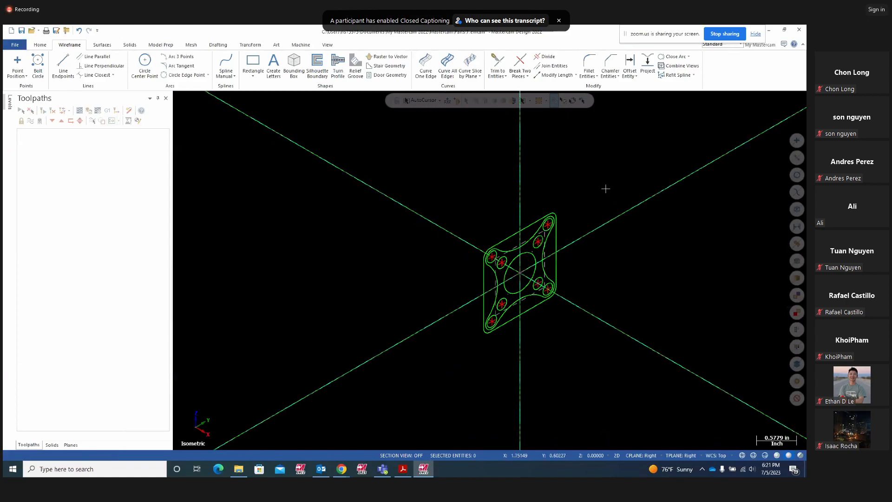
pyautogui.moveTo(605, 189)
pyautogui.mouseDown(button='middle')
pyautogui.moveTo(662, 181)
pyautogui.moveTo(674, 191)
pyautogui.mouseUp(button='middle')
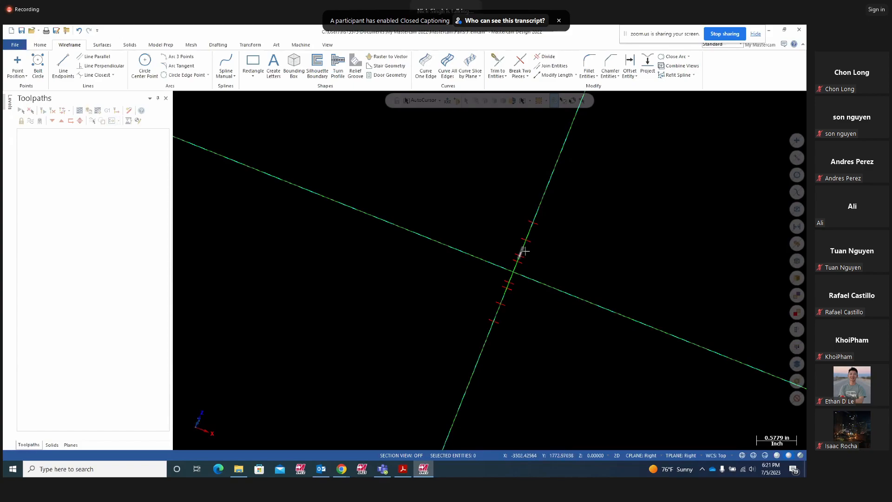
# Highlight the plate's outer contour and compare it with the views in the Project10 PDF drawing, returning to Mastercam with nothing selected
pyautogui.moveTo(578, 255); pyautogui.dragTo(551, 247, button='middle')
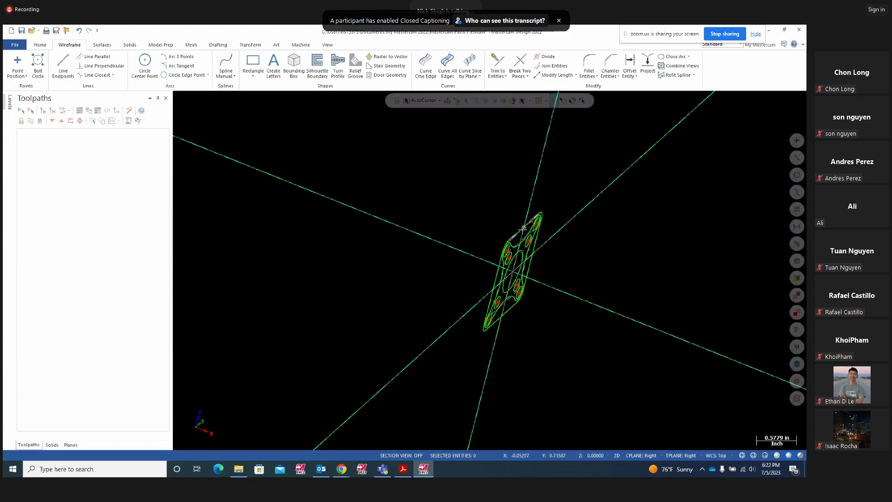
pyautogui.doubleClick(522, 227)
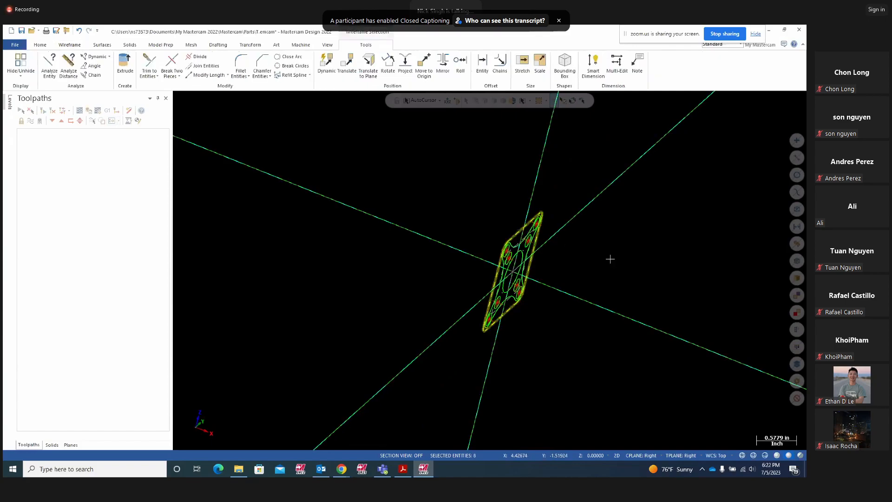
pyautogui.moveTo(609, 257); pyautogui.dragTo(490, 271, button='middle')
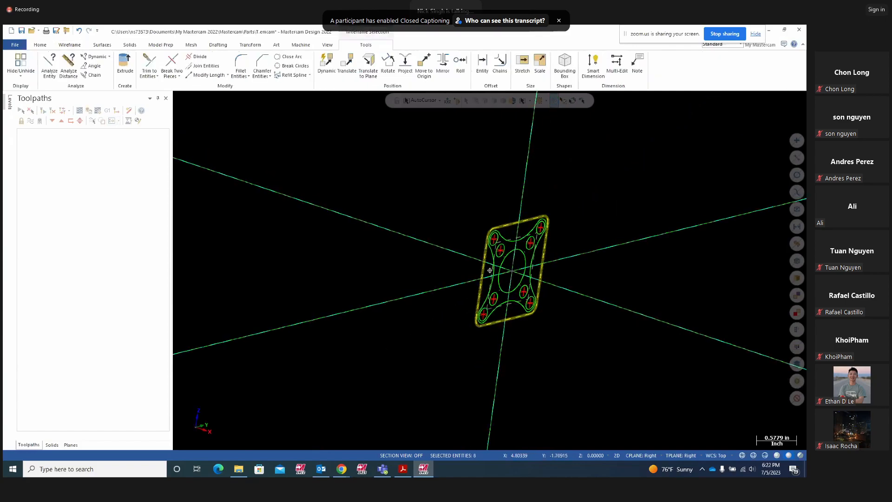
pyautogui.click(402, 470)
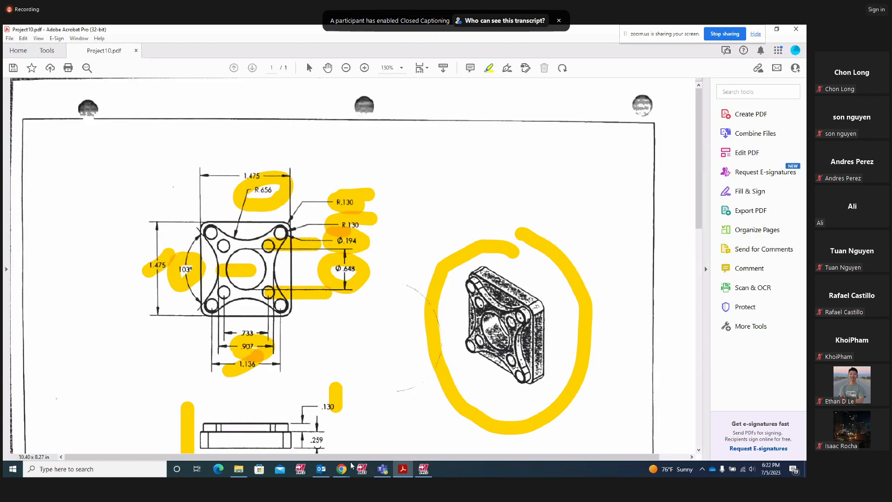
pyautogui.click(423, 469)
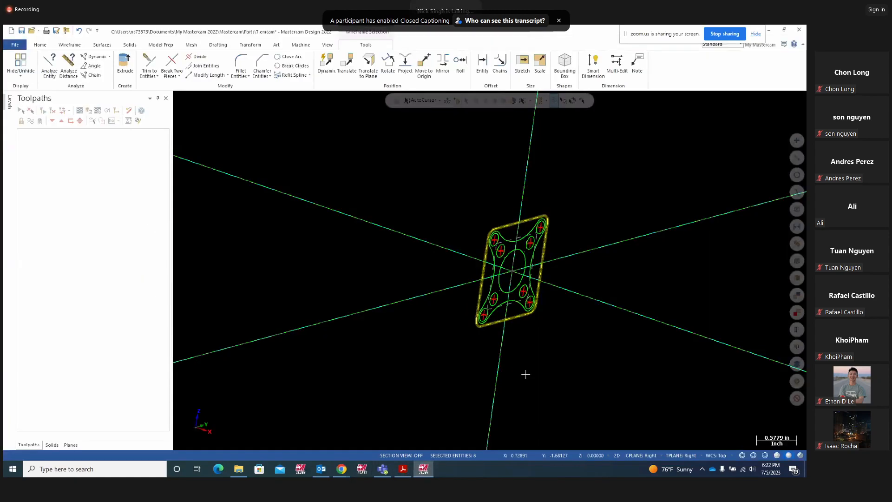
pyautogui.click(618, 208)
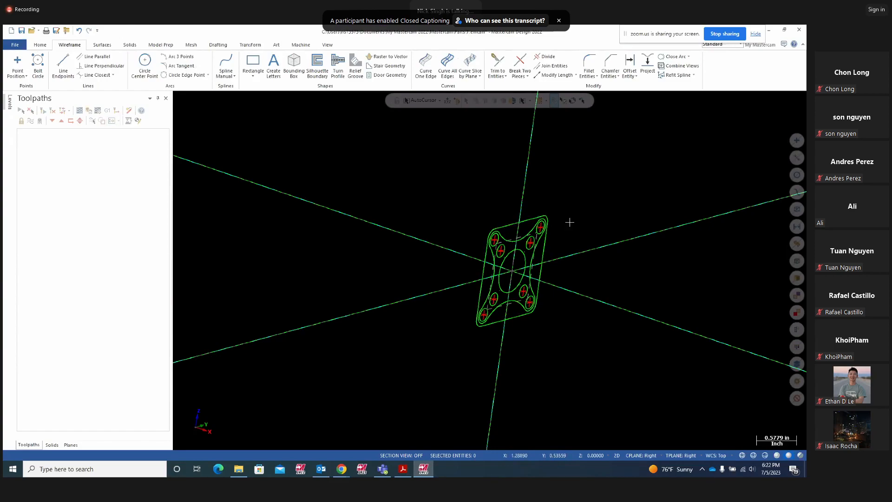
pyautogui.moveTo(568, 221)
pyautogui.mouseDown(button='middle')
pyautogui.moveTo(620, 246)
pyautogui.moveTo(565, 237)
pyautogui.mouseUp(button='middle')
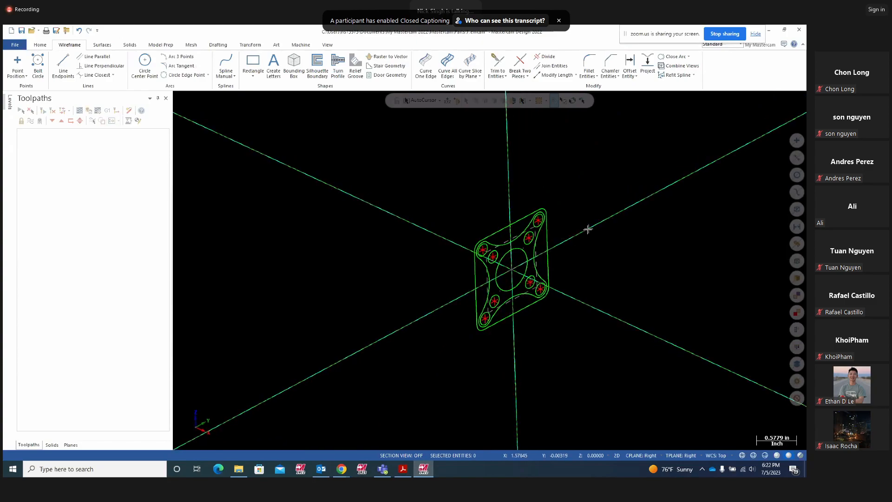
# Try to translate the plate's outer contour by -0.389 in Z, using the Move method instead of Copy
pyautogui.click(248, 44)
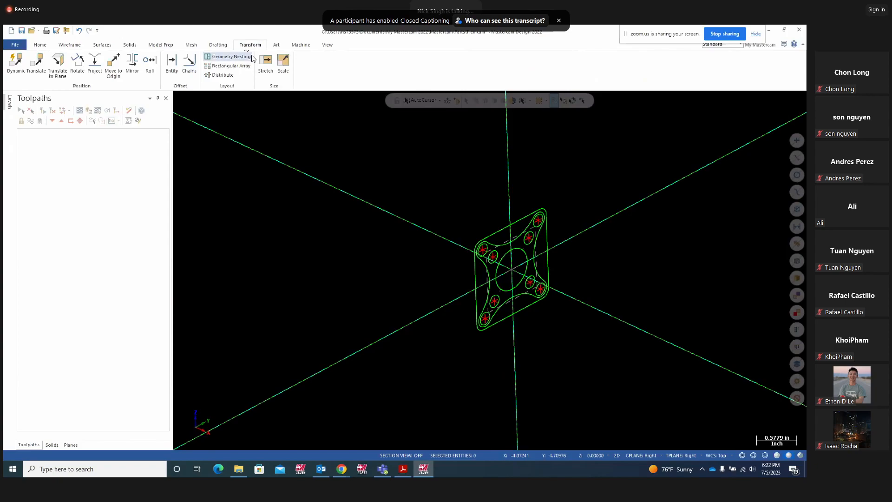
pyautogui.doubleClick(503, 223)
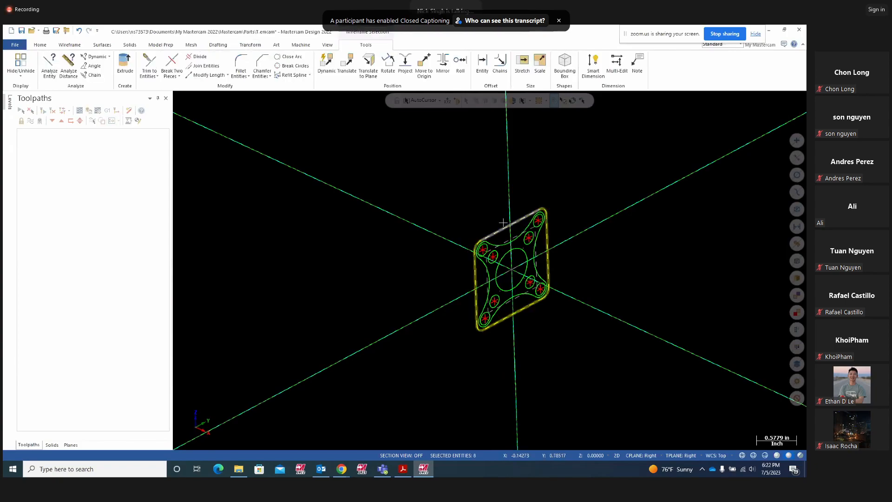
pyautogui.click(250, 45)
pyautogui.click(37, 65)
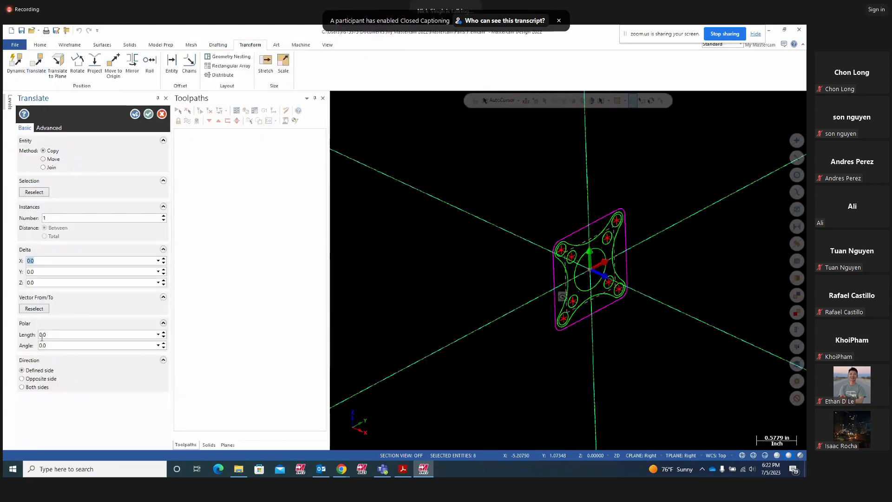
pyautogui.click(42, 282)
pyautogui.write('-0')
pyautogui.write('.389')
pyautogui.press('Tab')
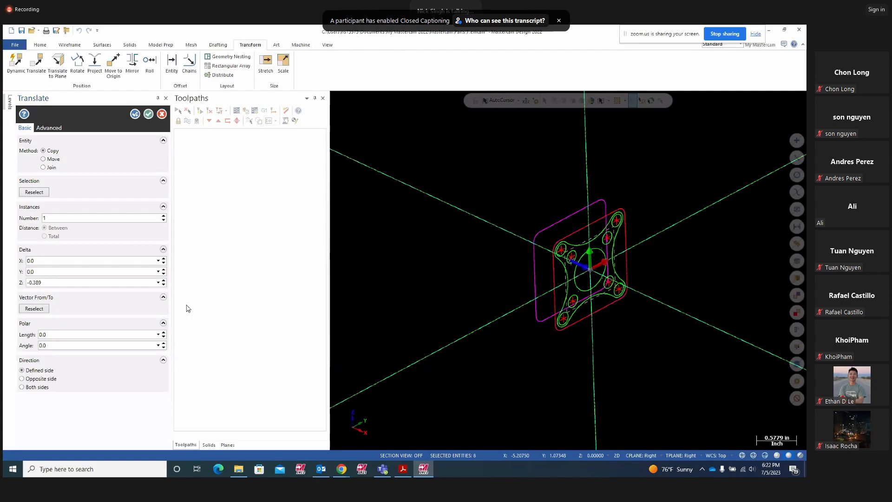
pyautogui.moveTo(501, 385)
pyautogui.mouseDown(button='middle')
pyautogui.moveTo(538, 389)
pyautogui.moveTo(527, 390)
pyautogui.mouseUp(button='middle')
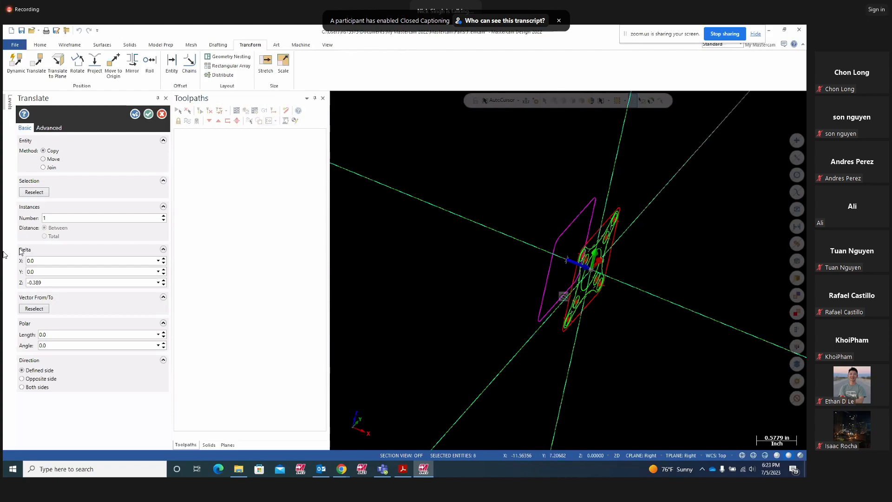
pyautogui.click(43, 159)
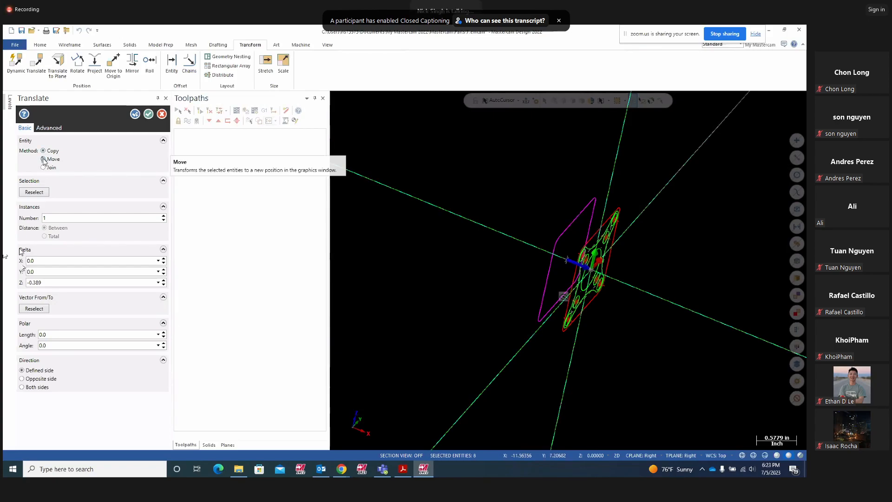
pyautogui.moveTo(513, 364); pyautogui.dragTo(597, 420, button='middle')
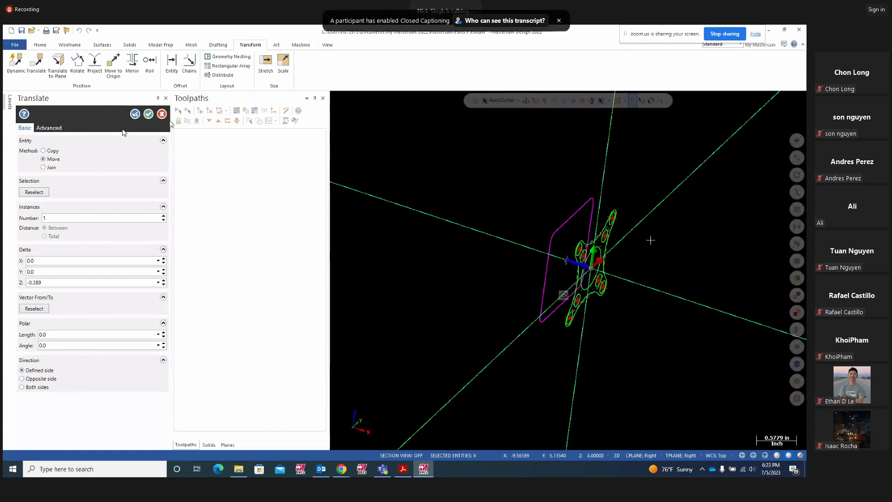
pyautogui.click(148, 114)
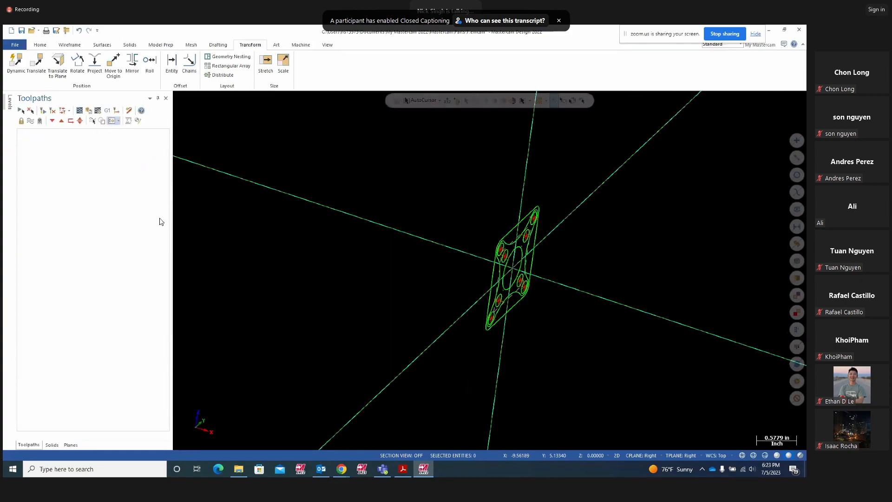
# Undo the latest operations and redo them to restore the hole circles' move to the Face holes level
pyautogui.click(79, 30)
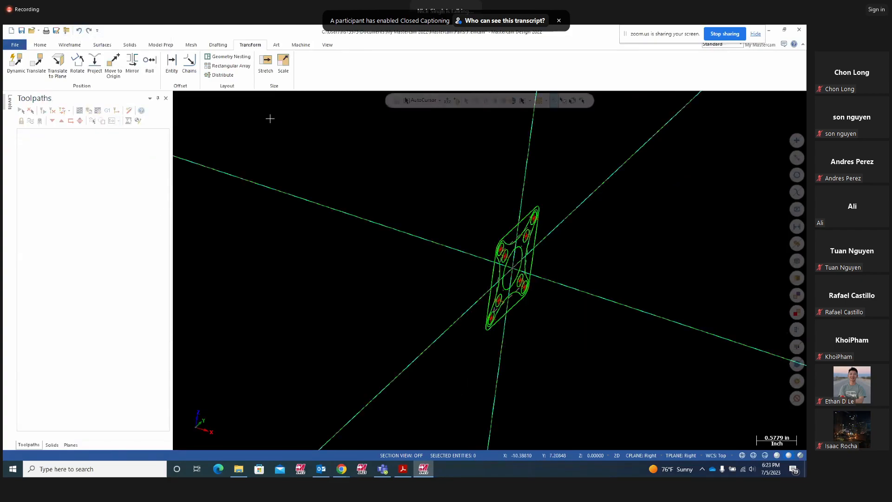
pyautogui.moveTo(331, 283); pyautogui.dragTo(290, 271, button='middle')
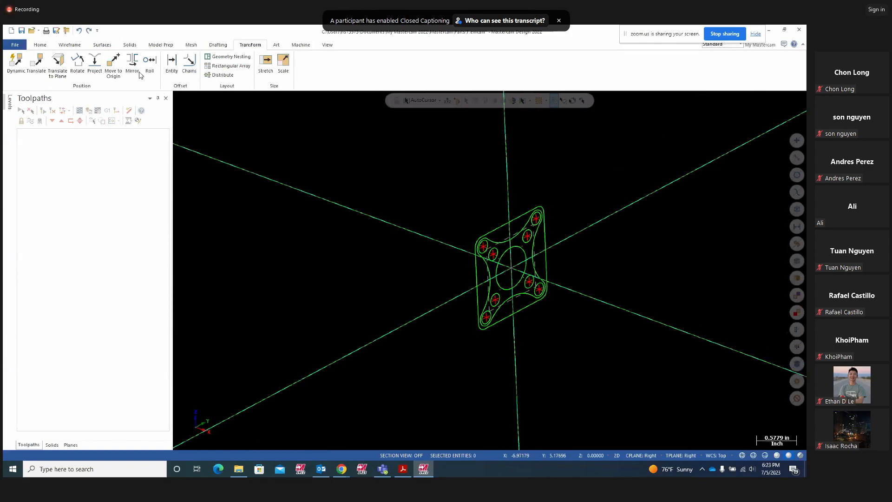
pyautogui.click(80, 31)
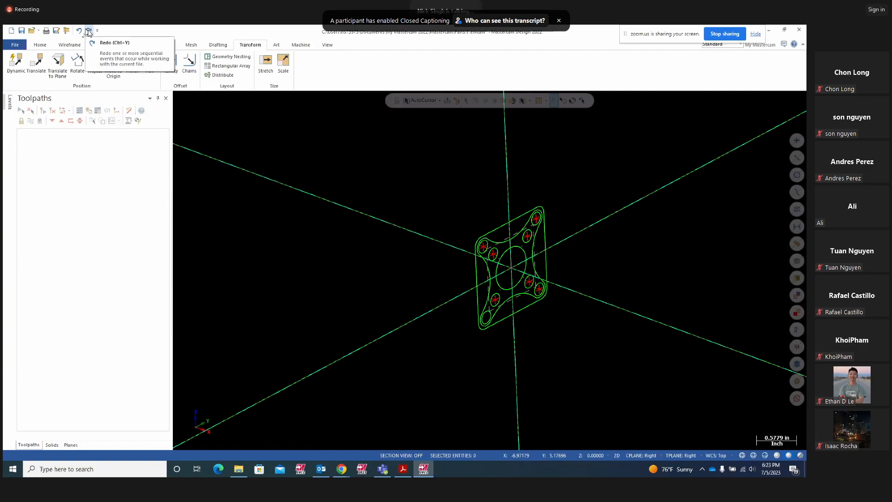
pyautogui.click(89, 31)
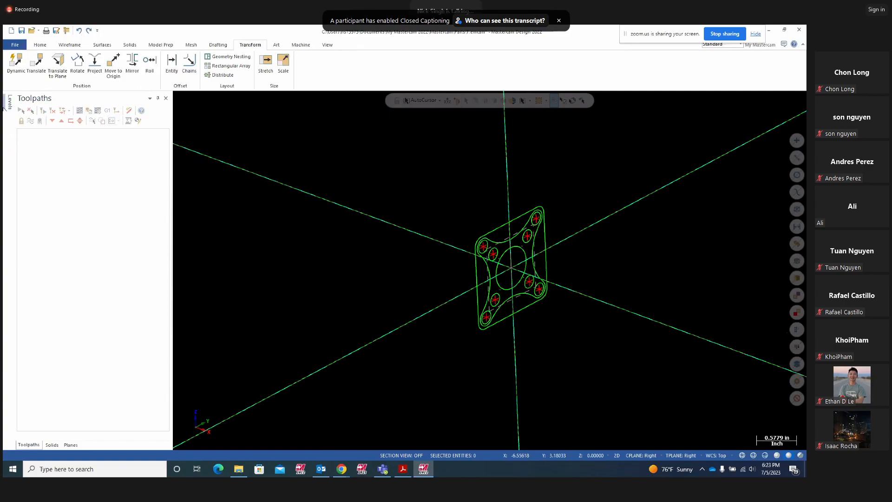
pyautogui.click(10, 102)
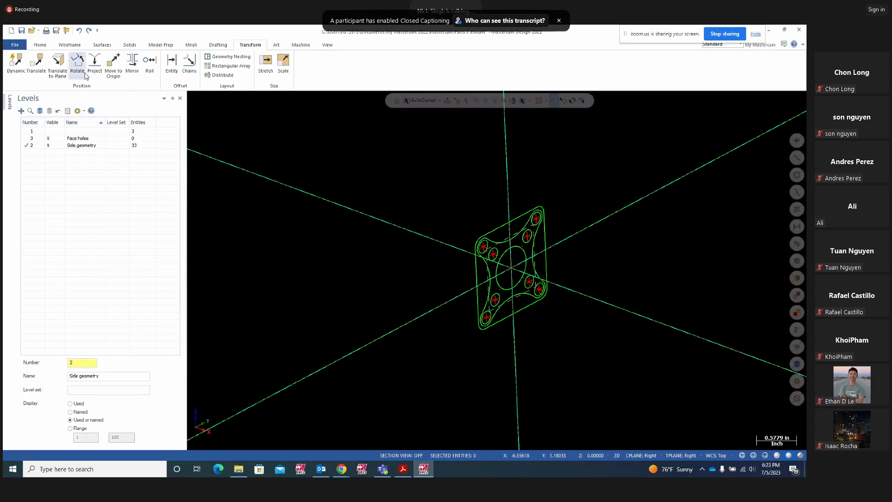
pyautogui.click(89, 31)
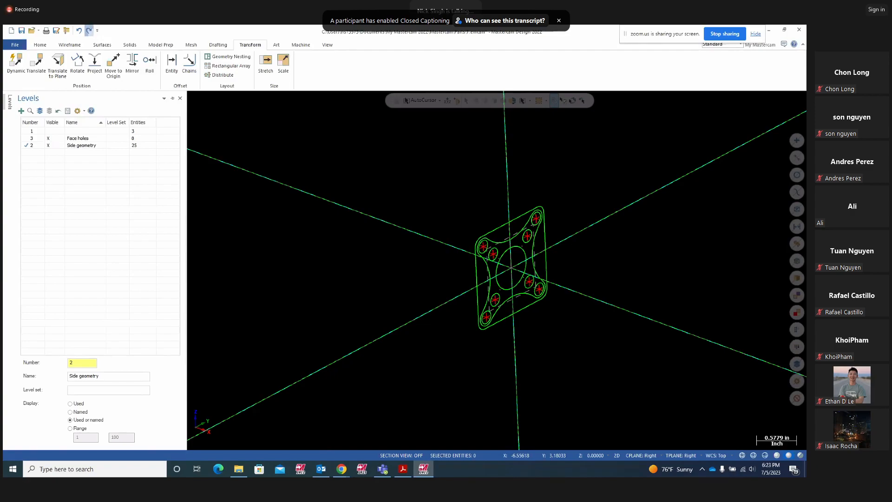
pyautogui.click(89, 31)
pyautogui.moveTo(409, 311); pyautogui.dragTo(386, 309, button='middle')
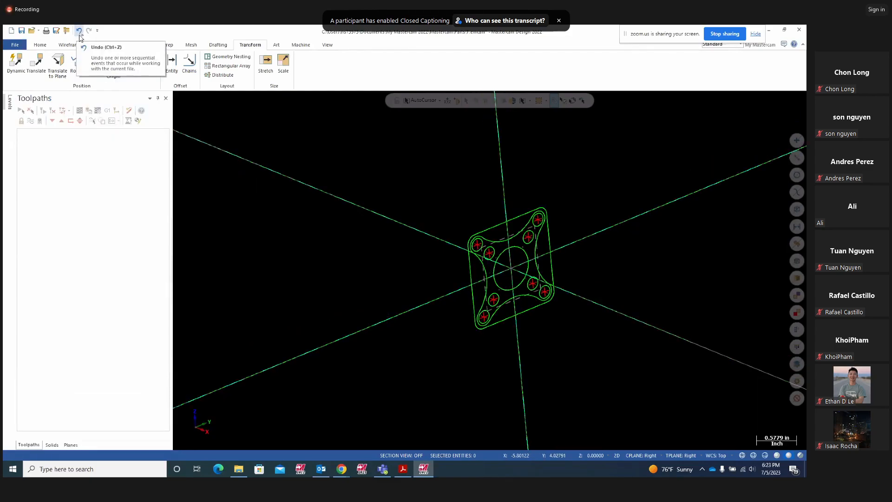
# Undo and redo the centre circle's level change, hiding the Face holes level to check which circles it holds
pyautogui.click(9, 102)
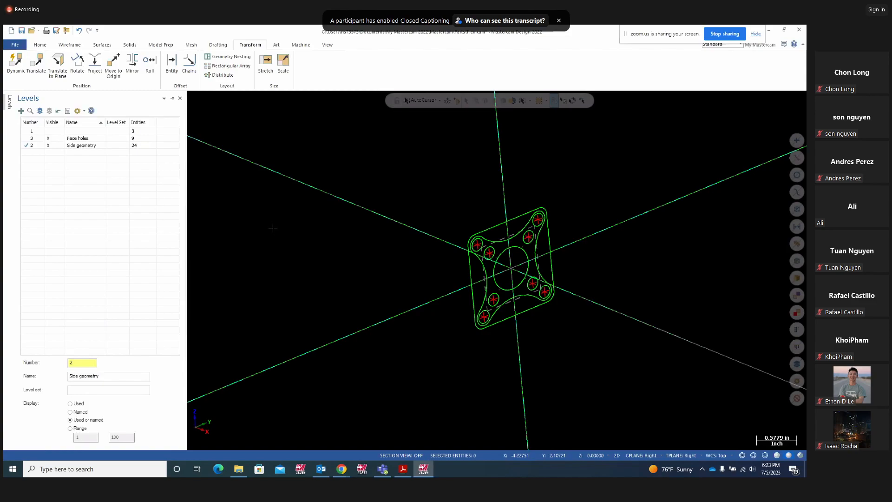
pyautogui.click(79, 31)
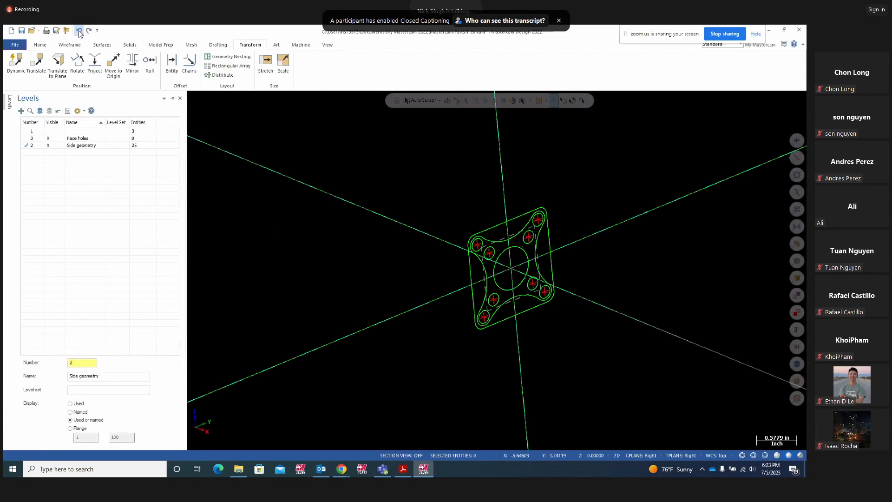
pyautogui.click(89, 31)
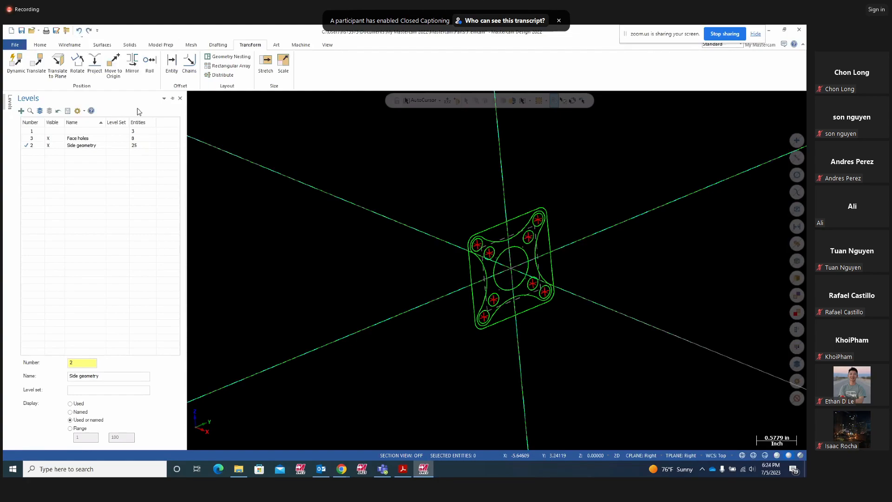
pyautogui.click(52, 139)
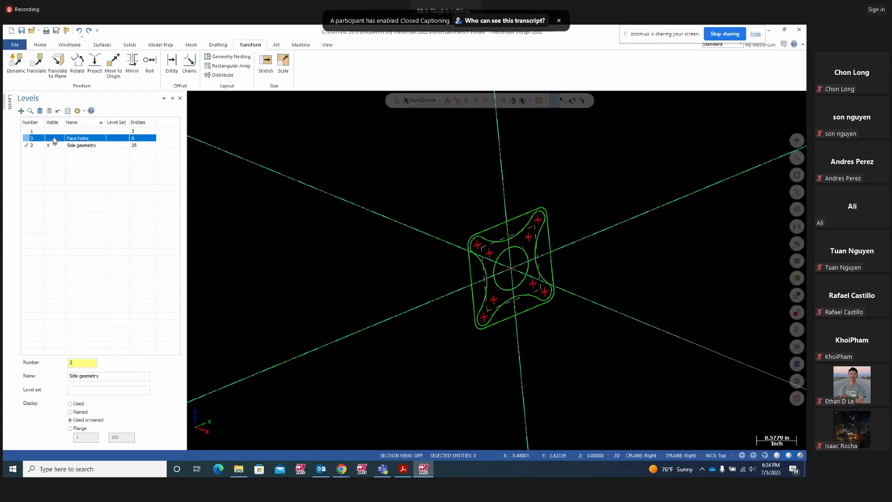
pyautogui.click(79, 32)
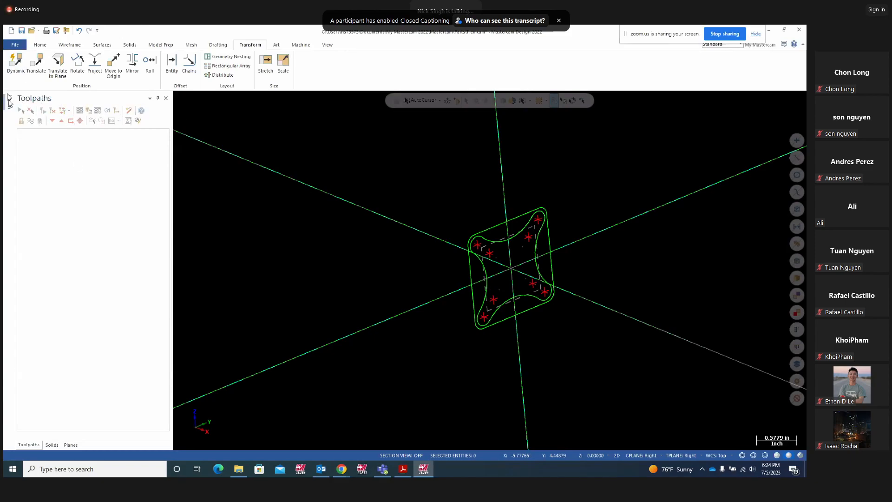
# Make the Face holes level visible again and toggle level 1 on and off, leaving it hidden
pyautogui.moveTo(9, 100)
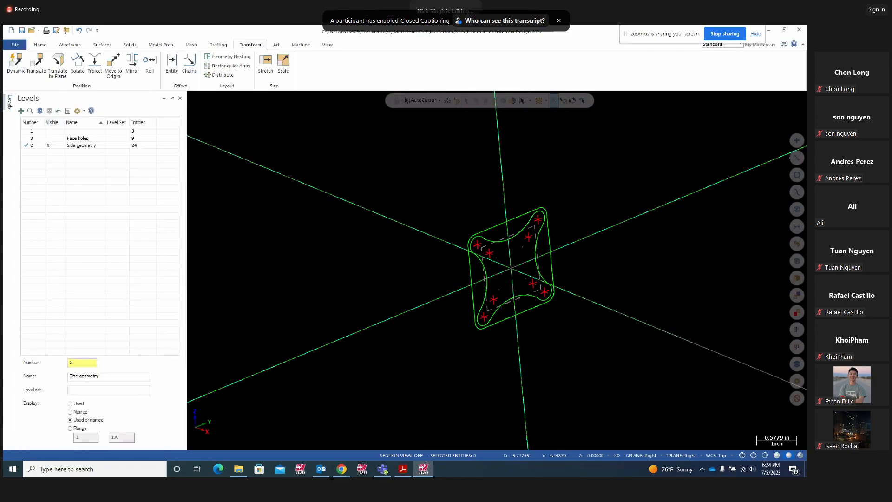
pyautogui.click(48, 131)
pyautogui.click(50, 139)
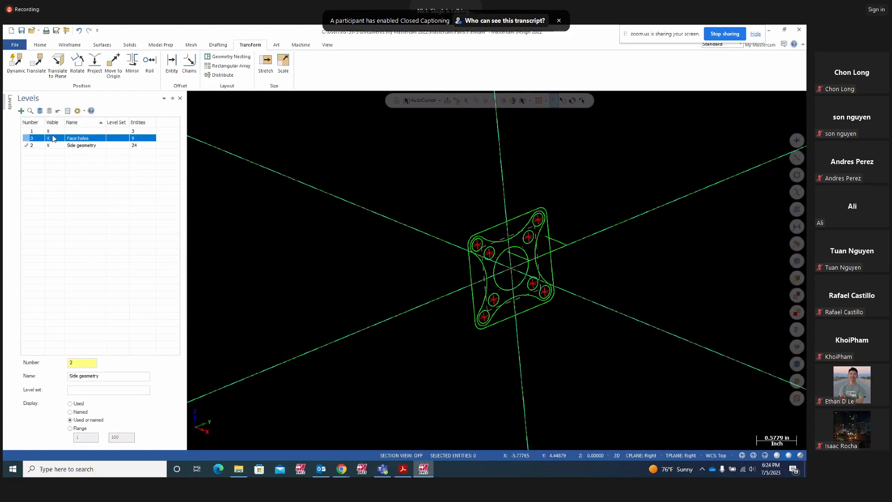
pyautogui.click(53, 133)
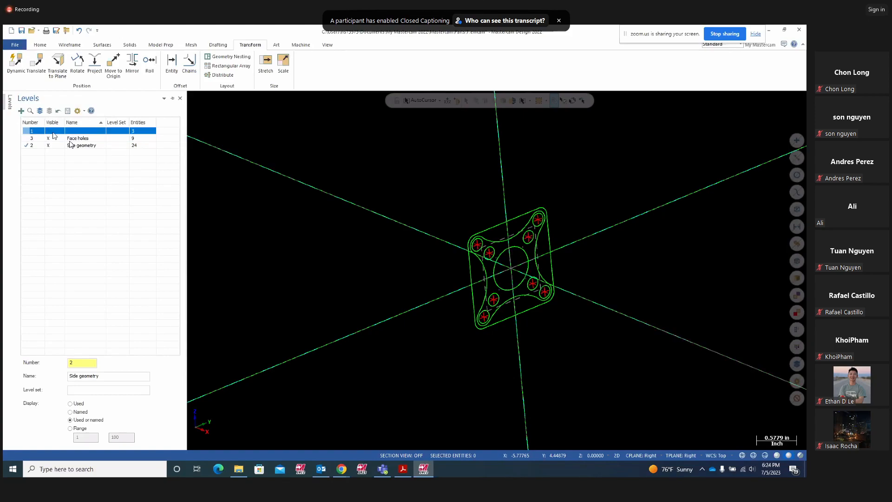
# Select all the visible plate geometry and move it to level 3, Face holes
pyautogui.moveTo(669, 246); pyautogui.dragTo(623, 221, button='middle')
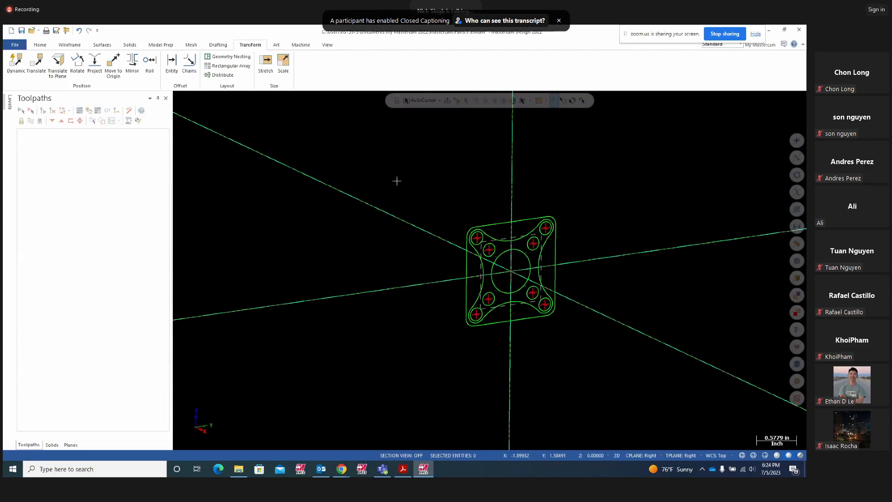
pyautogui.moveTo(401, 183); pyautogui.dragTo(668, 396)
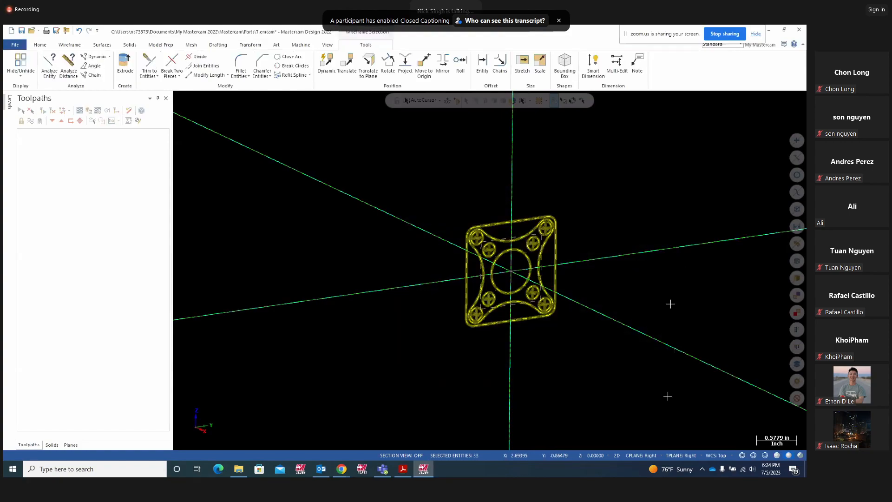
pyautogui.rightClick(638, 188)
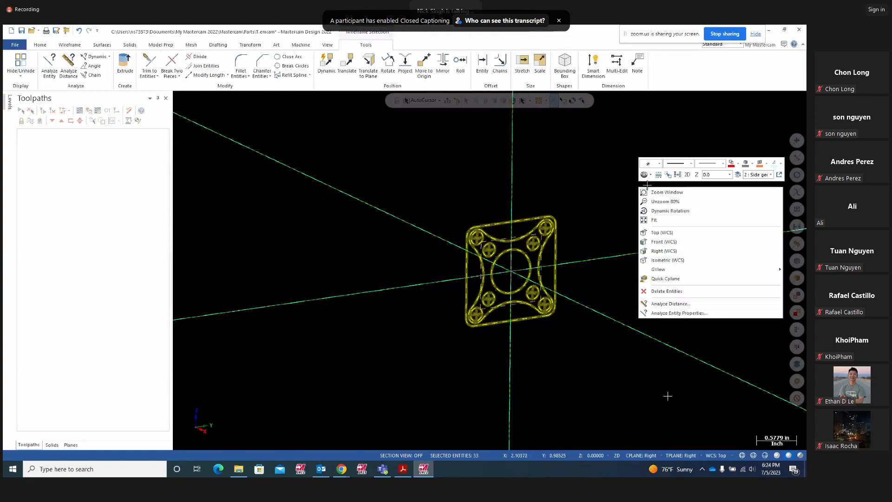
pyautogui.click(739, 174)
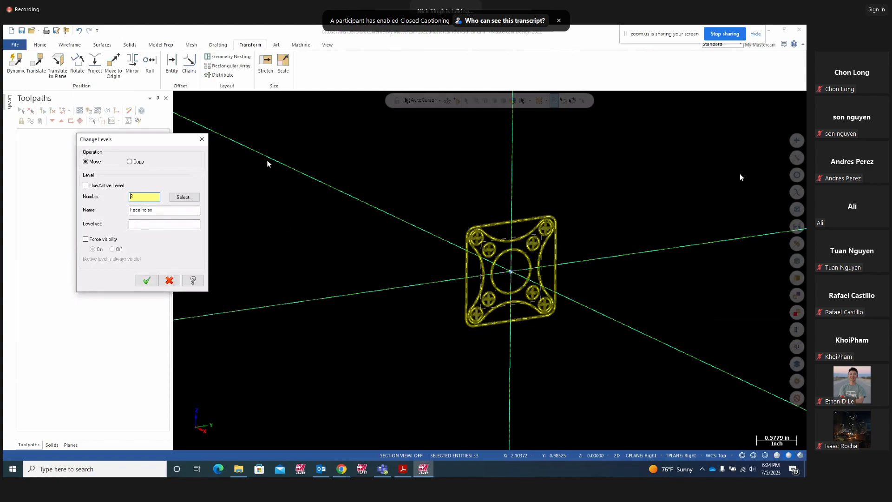
pyautogui.press('Return')
pyautogui.moveTo(303, 235); pyautogui.dragTo(313, 249, button='middle')
# Save the part as proj9-A in the lathe folder of Shared Mastercam 2022, keeping the Mastercam Educ Files type
pyautogui.click(15, 44)
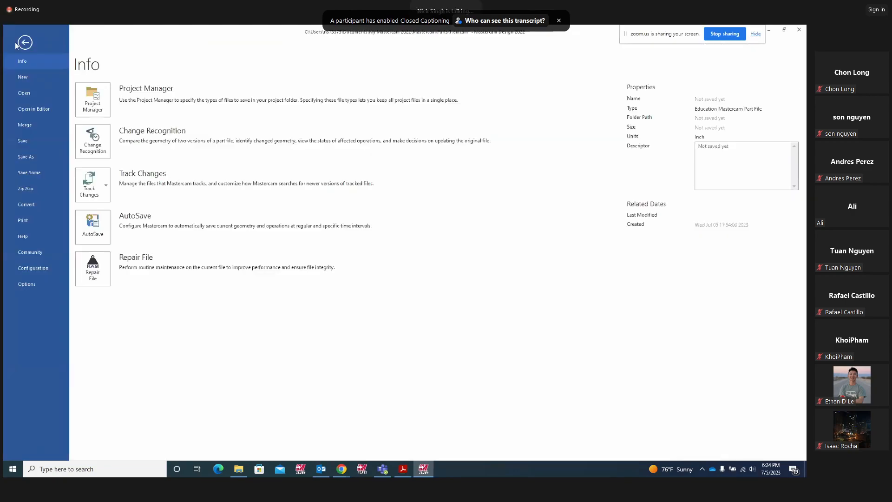
pyautogui.click(26, 158)
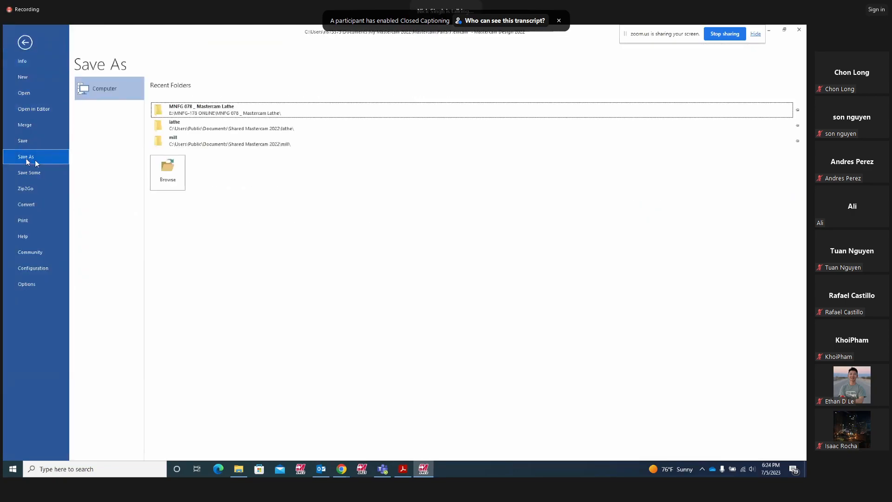
pyautogui.click(171, 174)
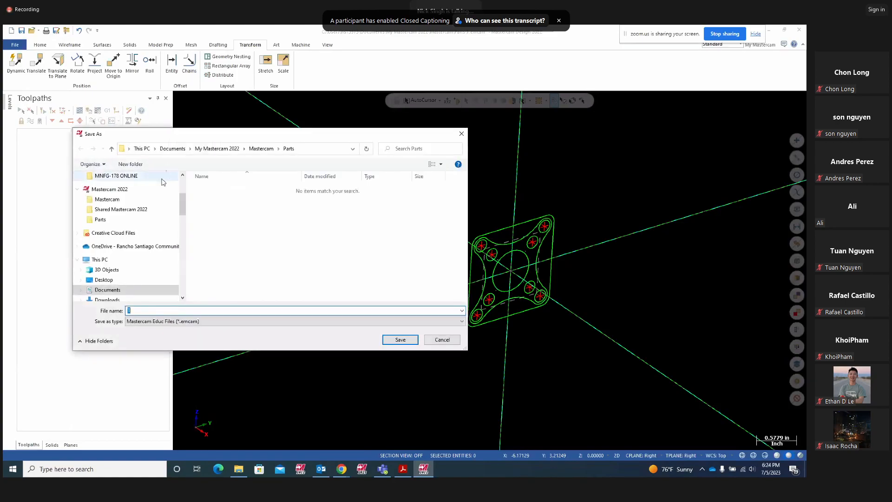
pyautogui.click(78, 189)
pyautogui.click(99, 194)
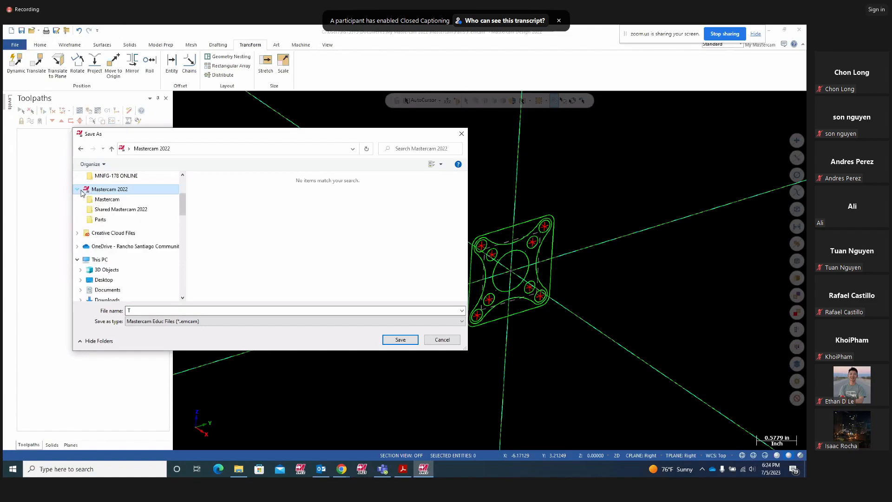
pyautogui.click(80, 191)
pyautogui.click(112, 209)
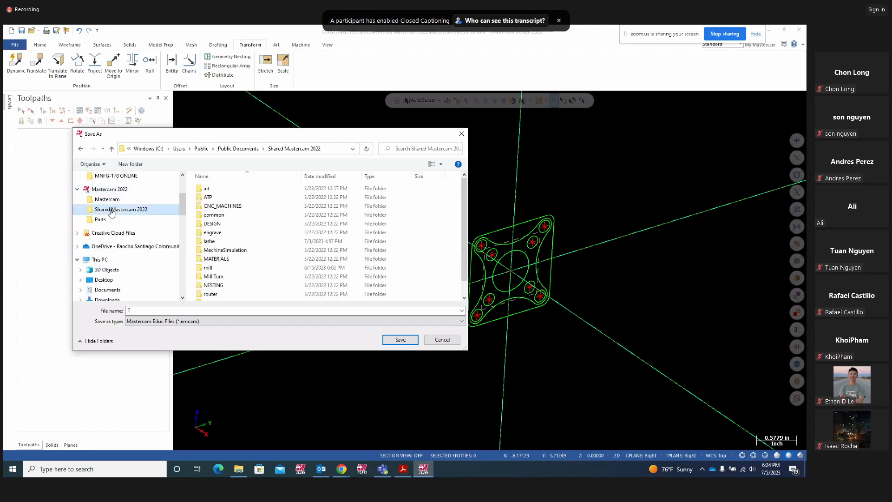
pyautogui.click(211, 242)
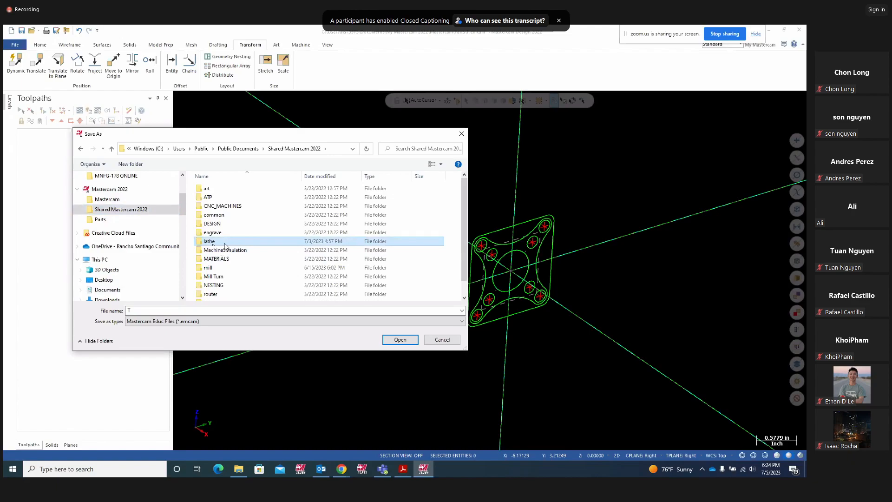
pyautogui.doubleClick(225, 244)
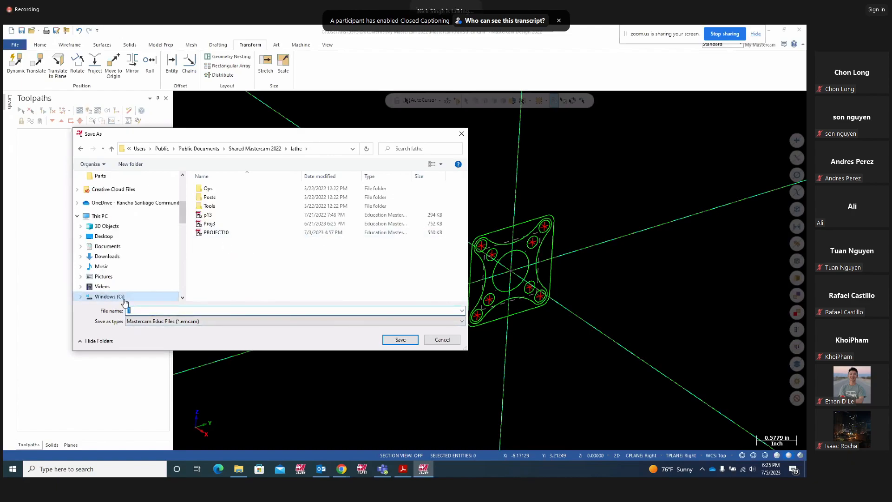
pyautogui.write('proj')
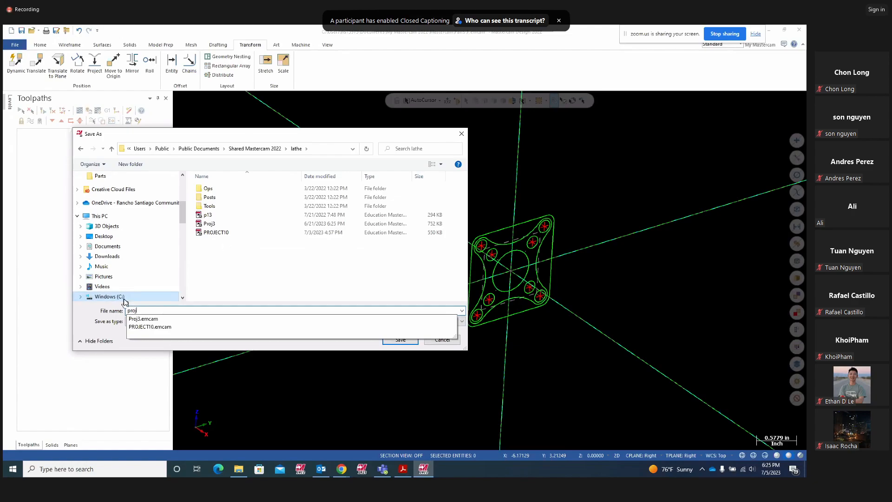
pyautogui.write('9-A')
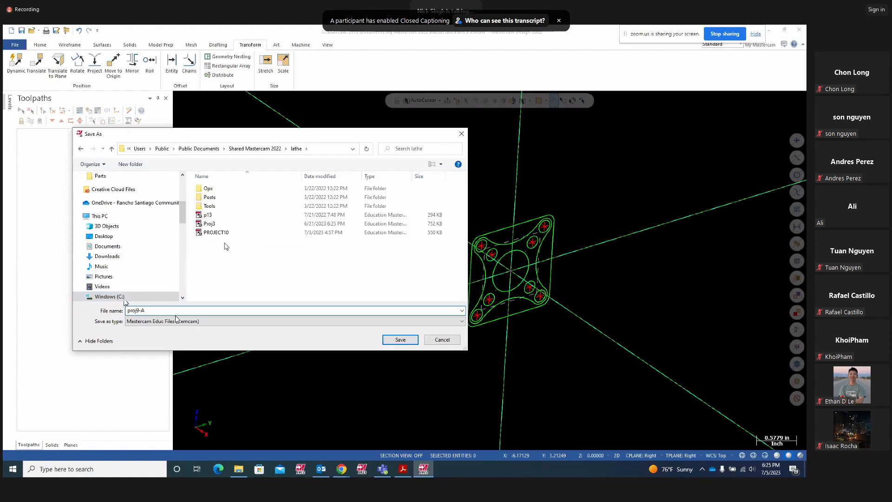
pyautogui.click(384, 341)
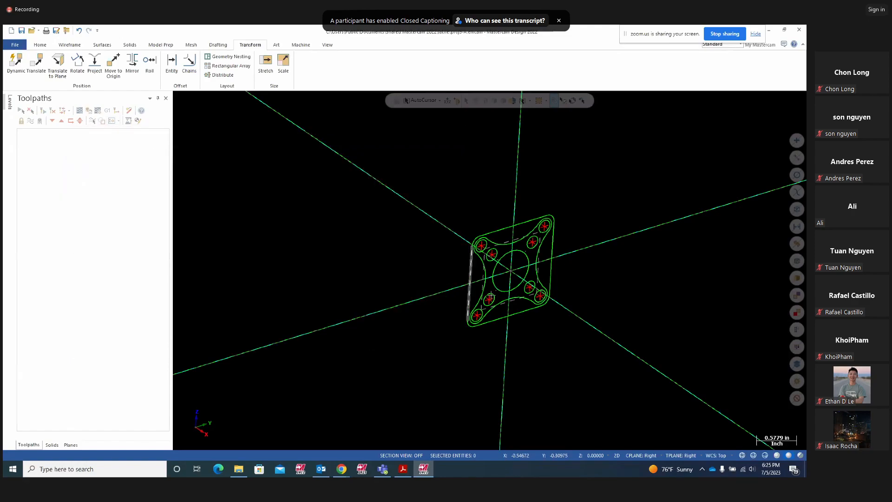
pyautogui.moveTo(654, 309); pyautogui.dragTo(278, 186, button='middle')
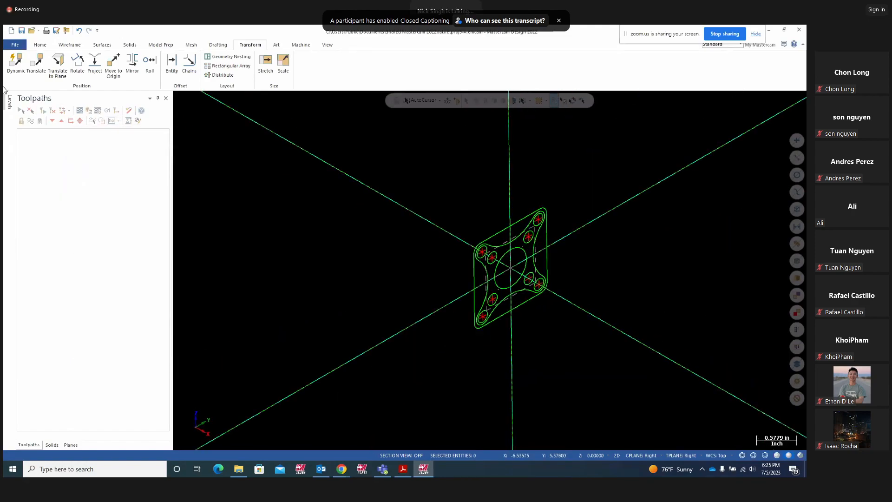
pyautogui.click(7, 103)
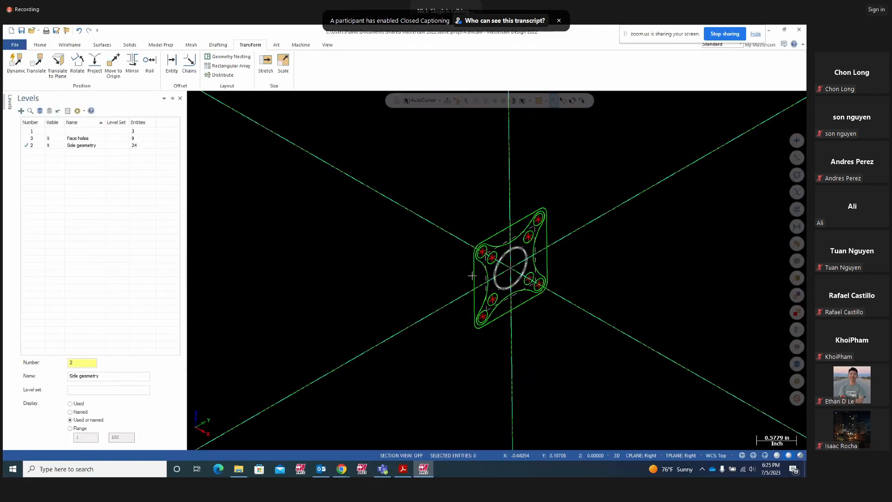
pyautogui.moveTo(599, 353); pyautogui.dragTo(589, 335, button='middle')
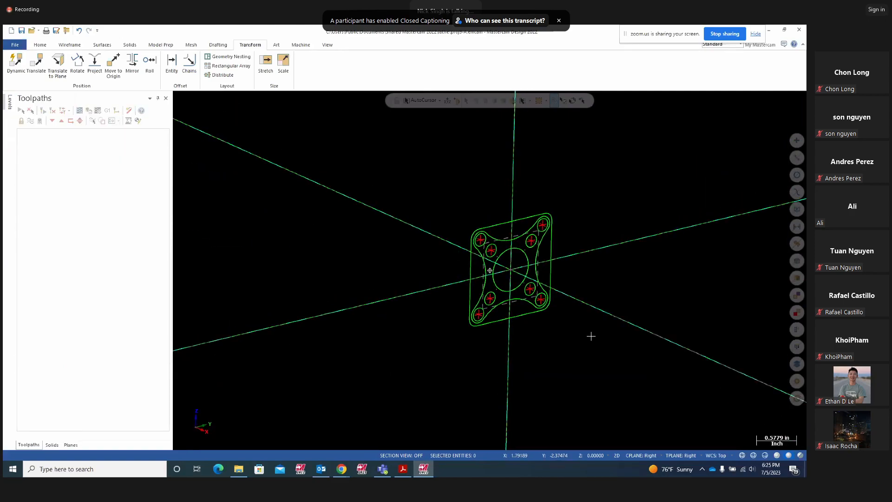
pyautogui.click(10, 103)
pyautogui.moveTo(379, 334)
pyautogui.mouseDown(button='middle')
pyautogui.moveTo(392, 330)
pyautogui.moveTo(384, 339)
pyautogui.mouseUp(button='middle')
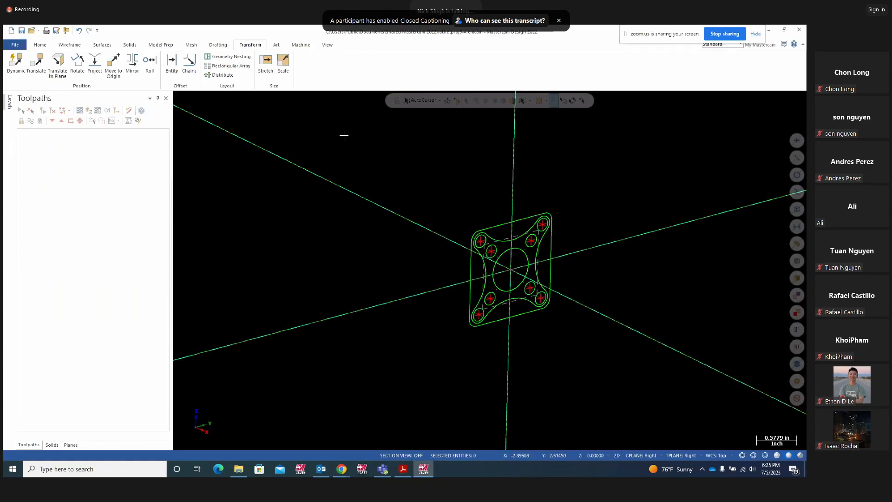
# Translate the plate's outer rounded-square contour by -0.389 in Z using the Move method, after checking the depths in the PDF drawing
pyautogui.click(36, 63)
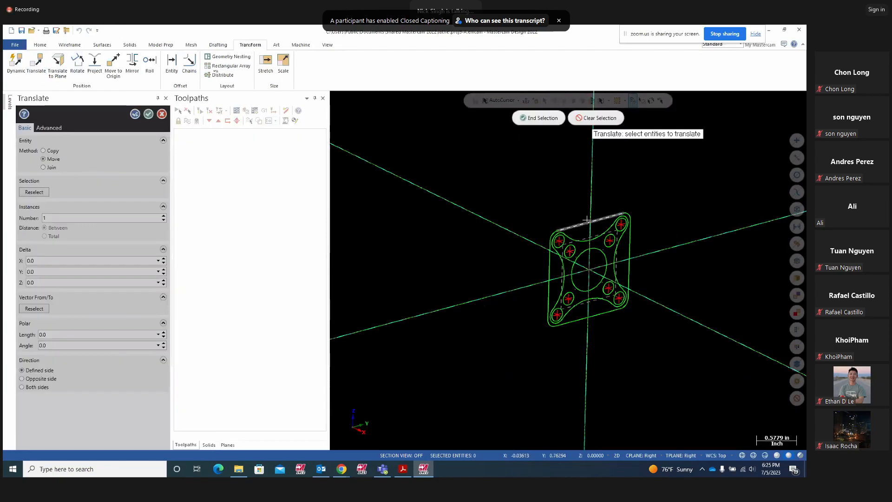
pyautogui.click(572, 222)
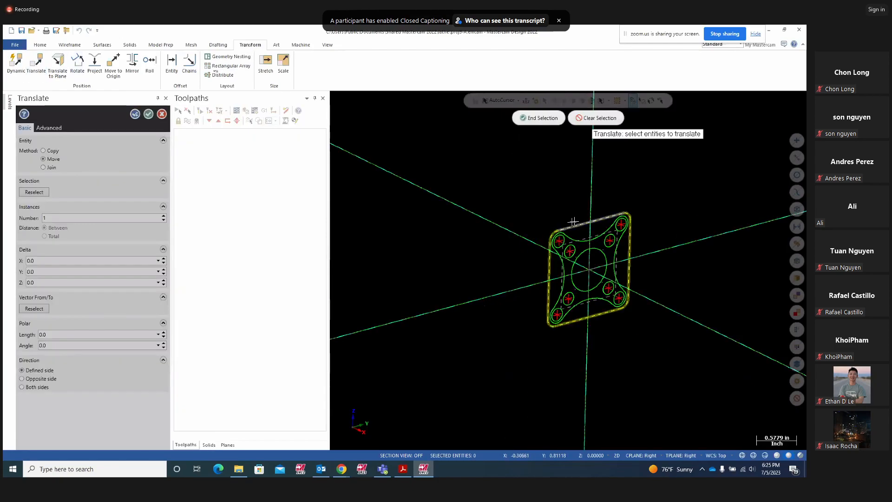
pyautogui.click(542, 118)
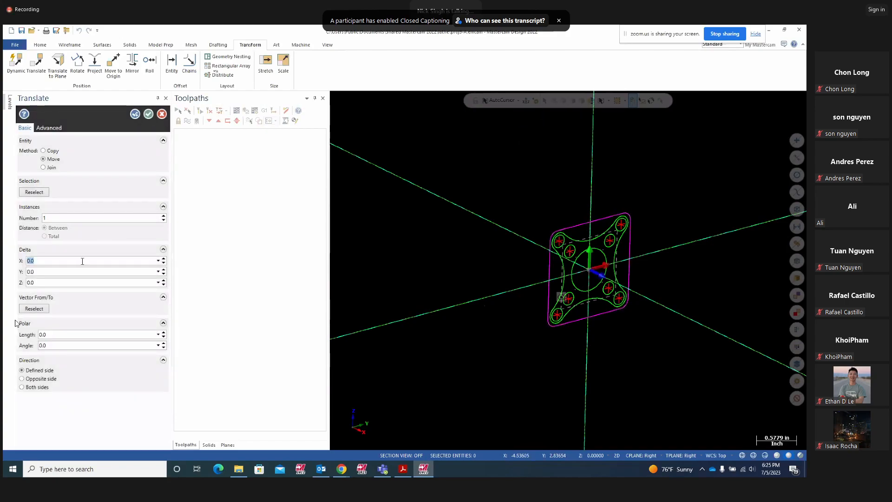
pyautogui.click(30, 284)
pyautogui.click(403, 469)
pyautogui.moveTo(348, 399)
pyautogui.mouseDown()
pyautogui.moveTo(325, 423)
pyautogui.moveTo(332, 414)
pyautogui.mouseUp()
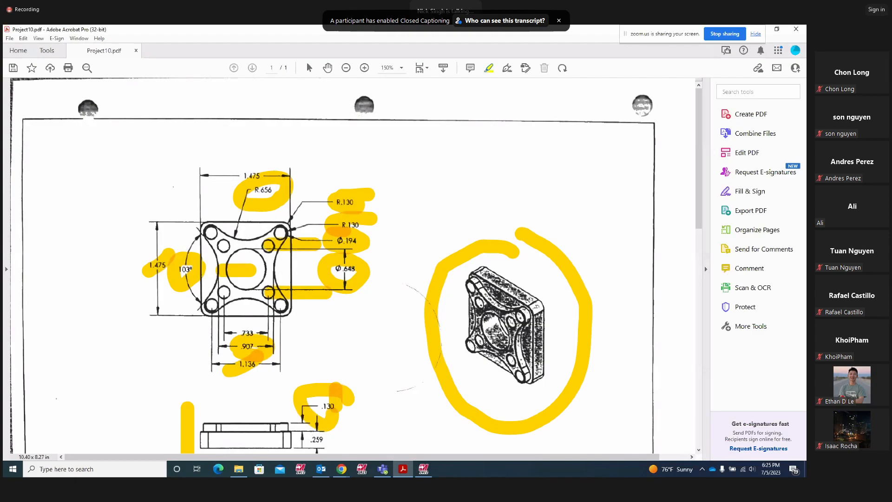
pyautogui.click(423, 469)
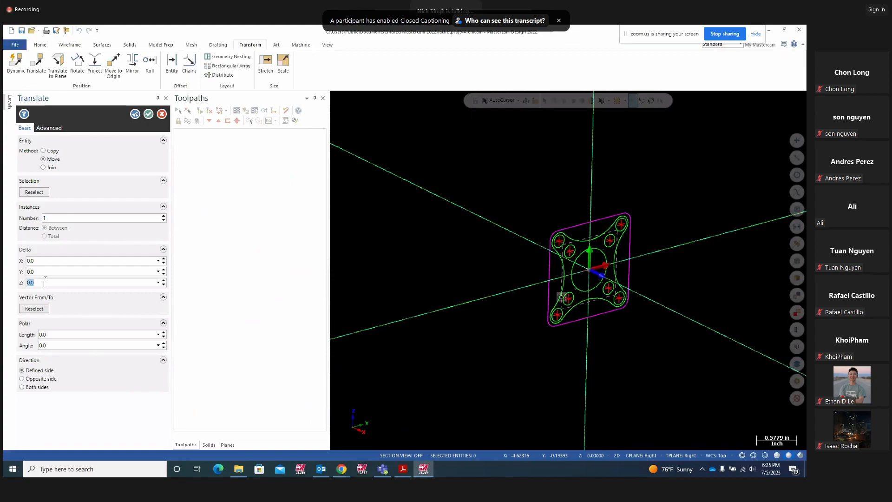
pyautogui.write('-0')
pyautogui.write('.389')
pyautogui.press('Return')
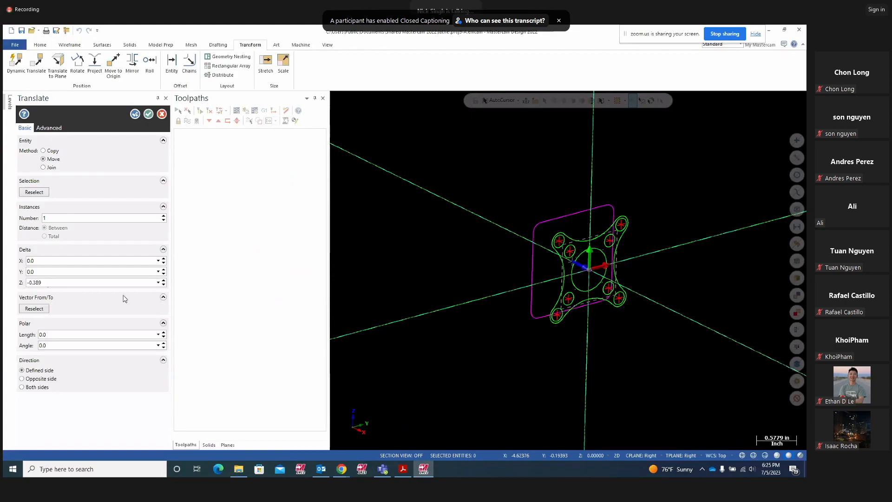
pyautogui.moveTo(472, 325); pyautogui.dragTo(527, 342, button='middle')
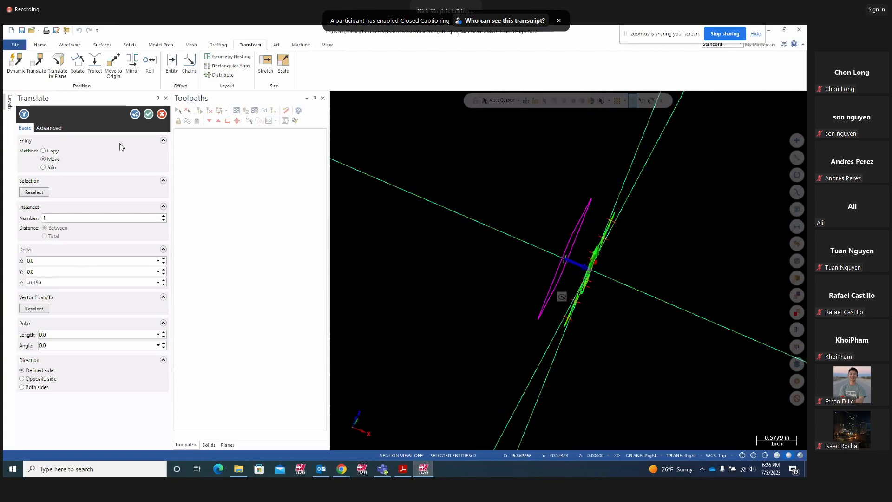
pyautogui.click(135, 114)
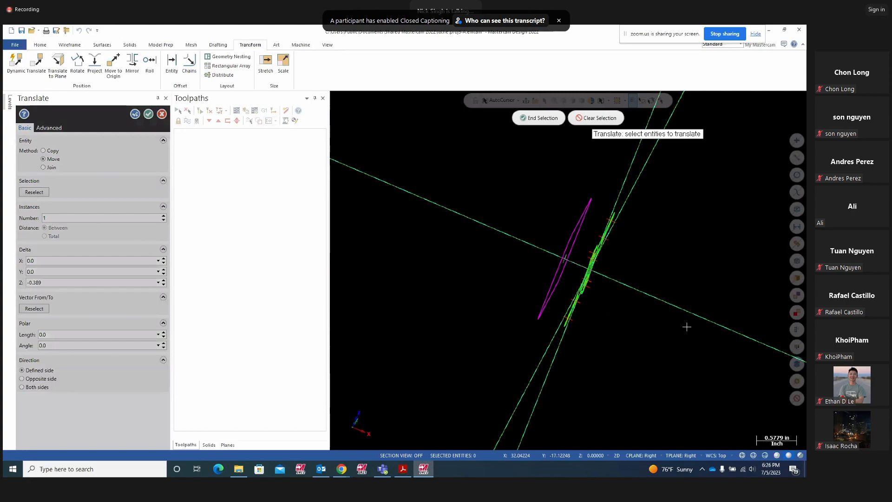
# Translate the inner scalloped contour by -0.130 in Z using the Move method, taking the depth from the PDF drawing
pyautogui.moveTo(685, 325); pyautogui.dragTo(650, 319, button='middle')
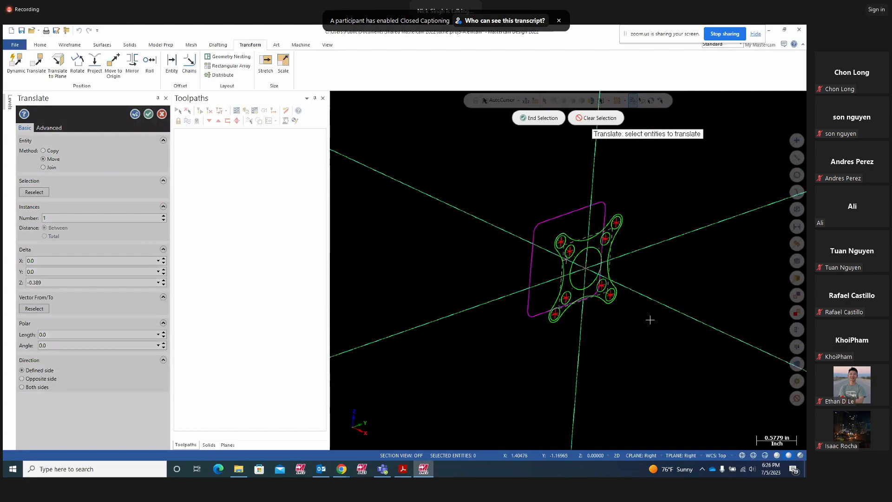
pyautogui.click(581, 237)
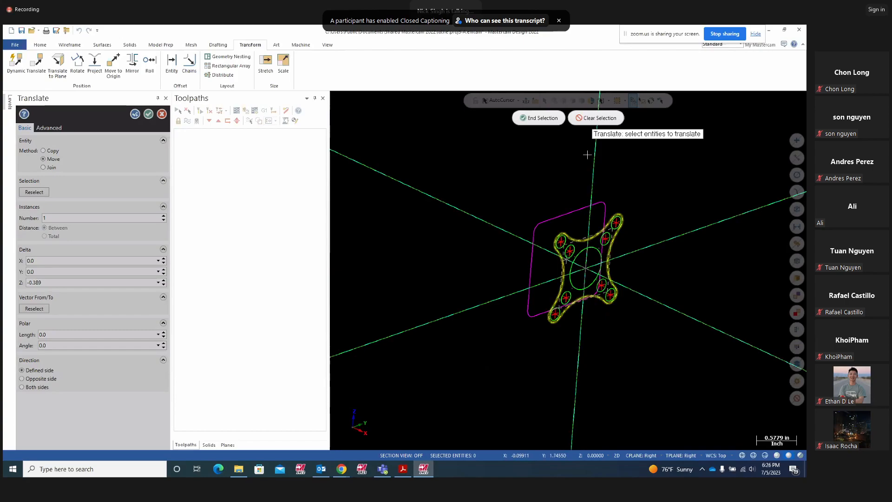
pyautogui.click(539, 118)
pyautogui.moveTo(491, 352); pyautogui.dragTo(458, 356, button='middle')
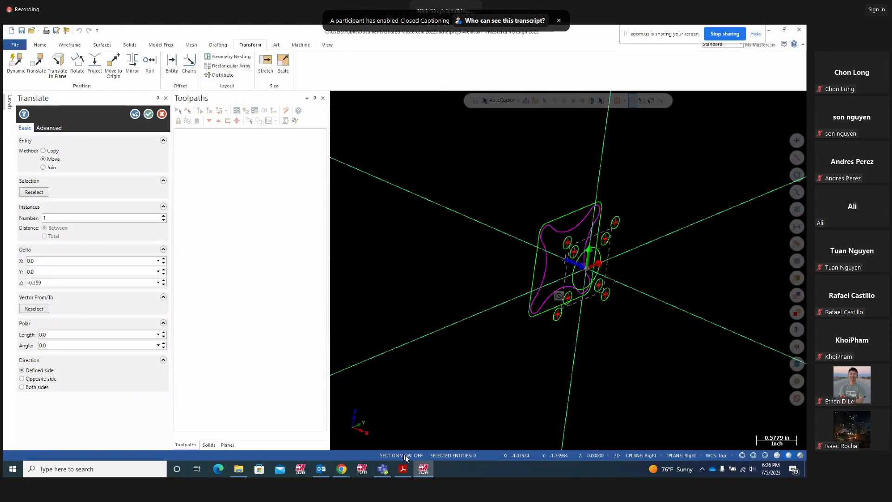
pyautogui.click(404, 471)
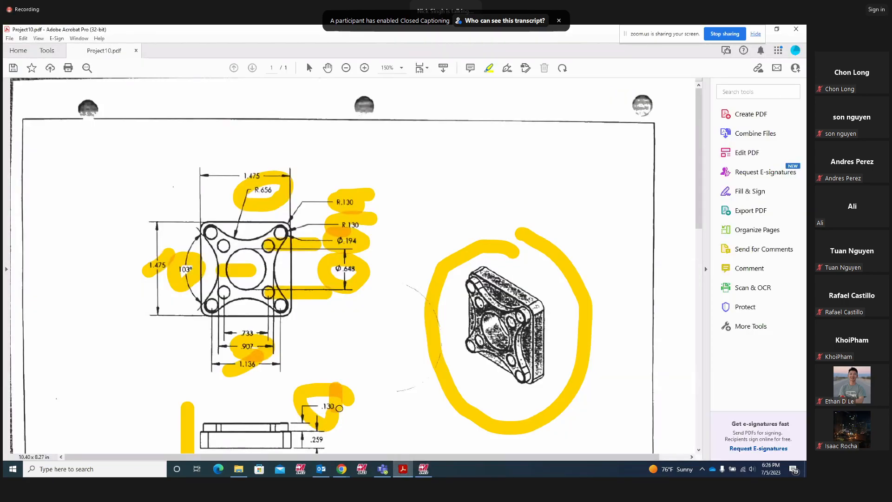
pyautogui.moveTo(318, 411); pyautogui.dragTo(333, 409)
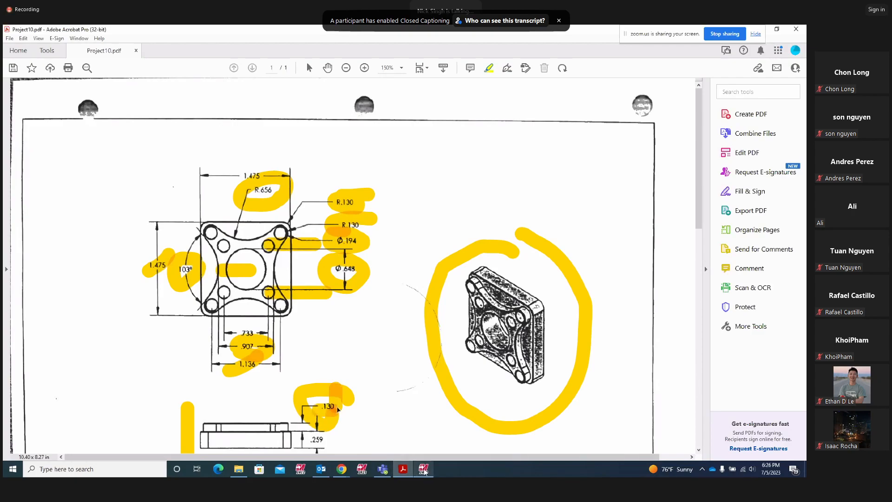
pyautogui.click(423, 469)
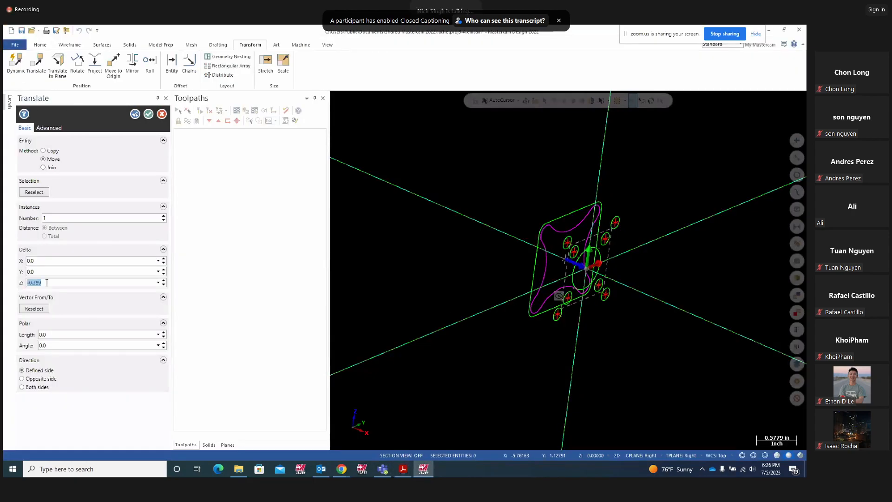
pyautogui.write('-.130')
pyautogui.press('Return')
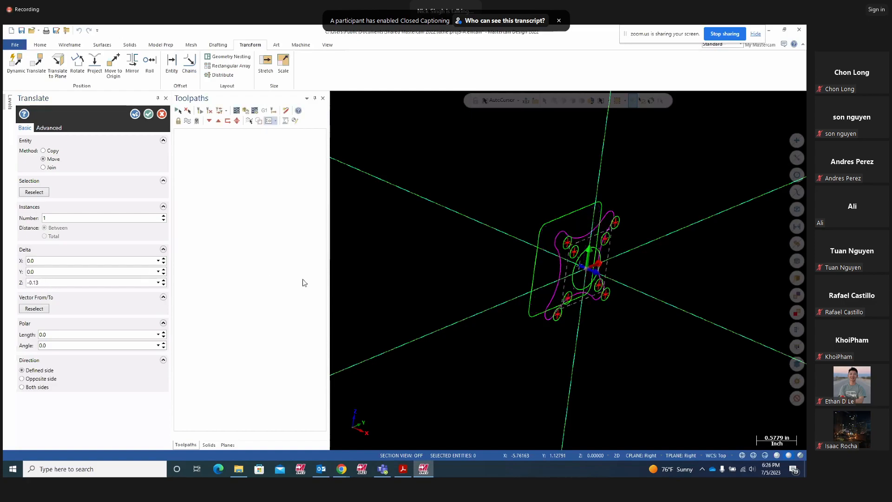
pyautogui.moveTo(420, 324); pyautogui.dragTo(457, 334, button='middle')
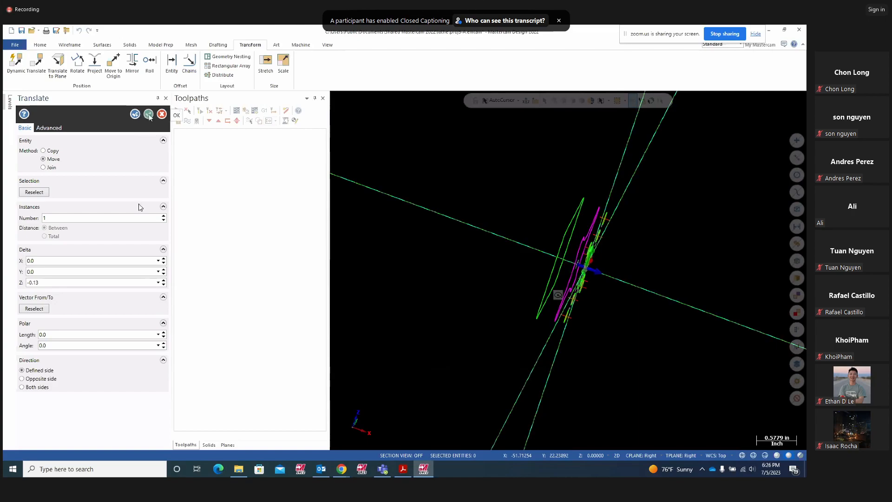
pyautogui.click(149, 115)
# Inspect the depth spacing of the translated contours edge-on in the Front (WCS) view
pyautogui.moveTo(641, 269); pyautogui.dragTo(609, 278, button='middle')
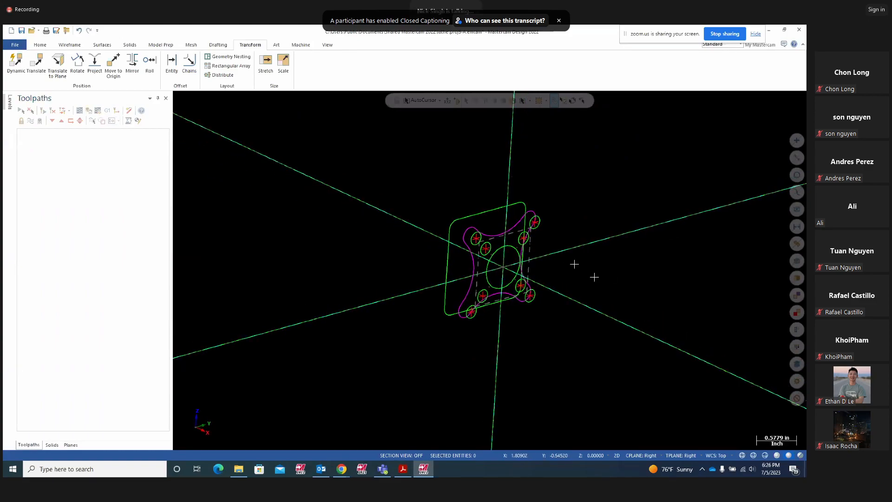
pyautogui.rightClick(627, 253)
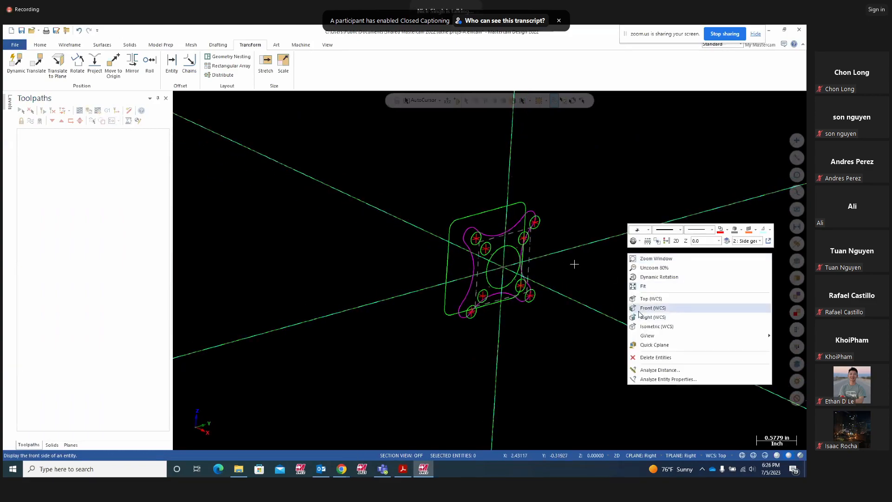
pyautogui.moveTo(606, 318); pyautogui.dragTo(647, 247, button='middle')
pyautogui.rightClick(648, 247)
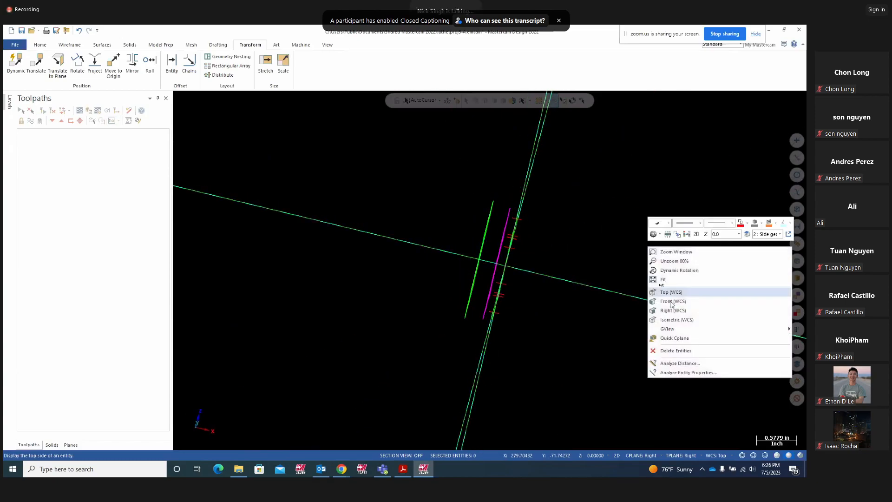
pyautogui.click(672, 301)
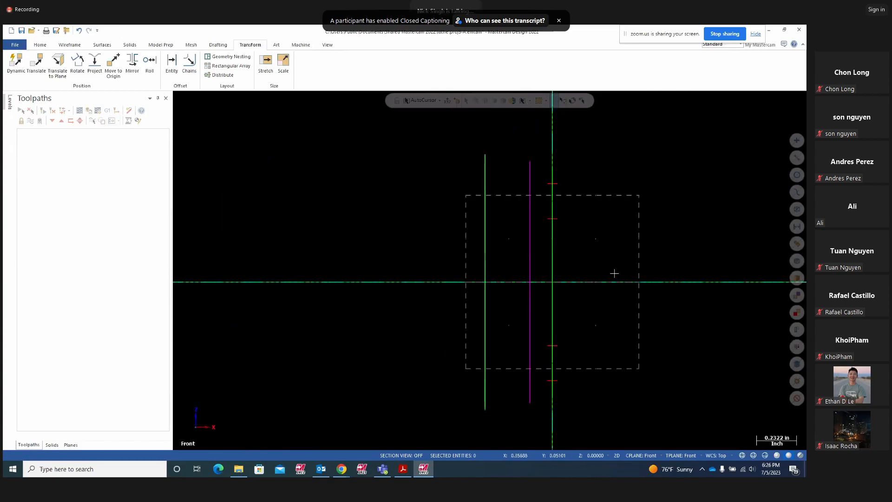
pyautogui.scroll(-2, 614, 273)
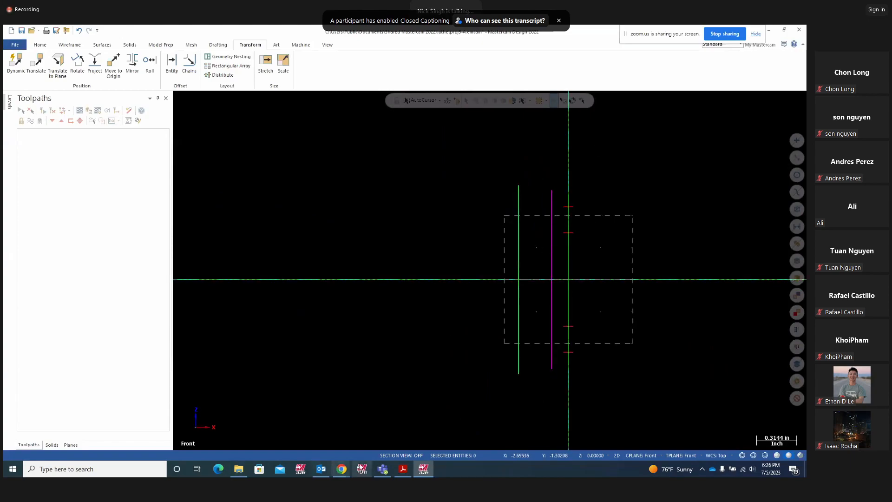
# Highlight the side view in the Project10 PDF drawing and compare its depths with the plate's wireframe contours from several angles
pyautogui.click(402, 471)
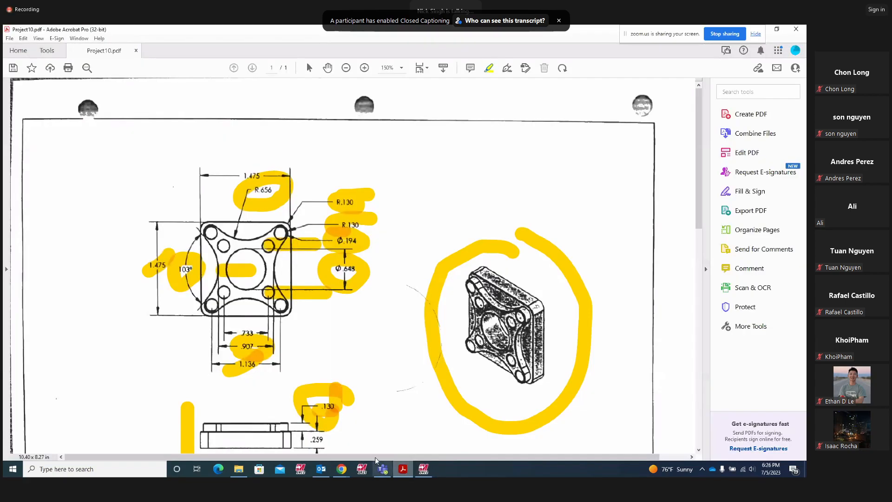
pyautogui.moveTo(213, 395)
pyautogui.mouseDown()
pyautogui.moveTo(186, 397)
pyautogui.moveTo(264, 448)
pyautogui.moveTo(267, 396)
pyautogui.moveTo(328, 423)
pyautogui.mouseUp()
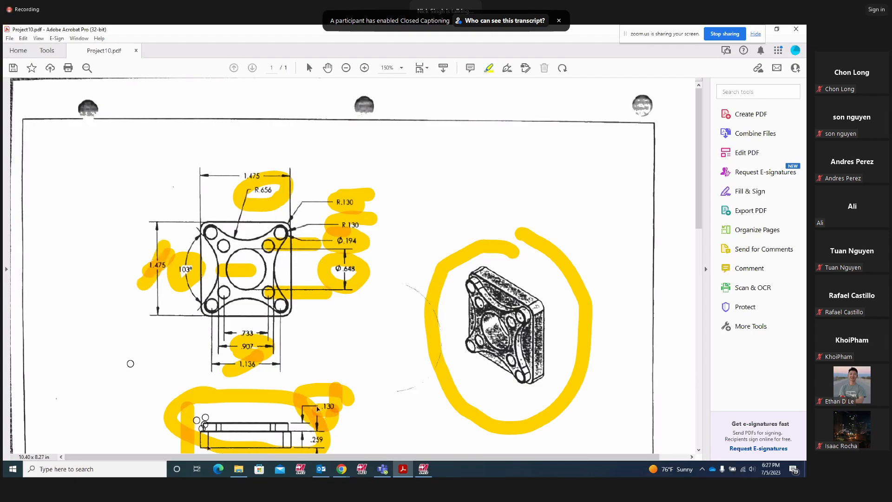
pyautogui.click(423, 469)
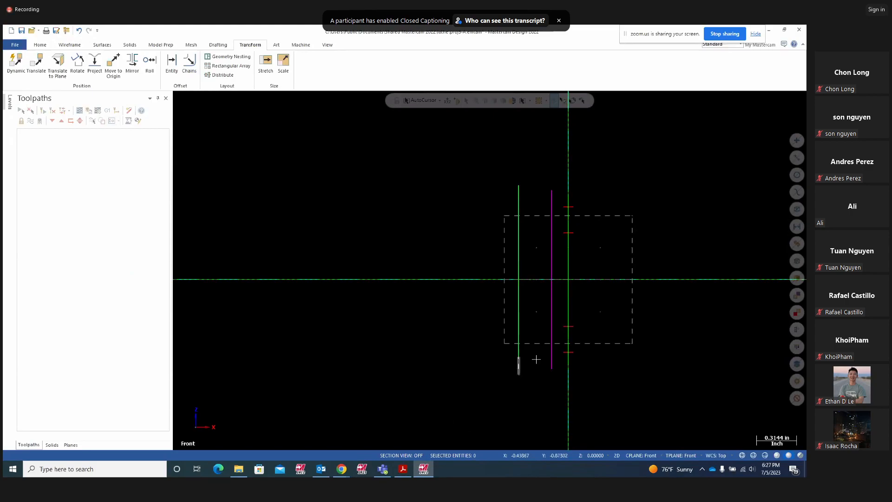
pyautogui.moveTo(476, 330); pyautogui.dragTo(433, 328, button='middle')
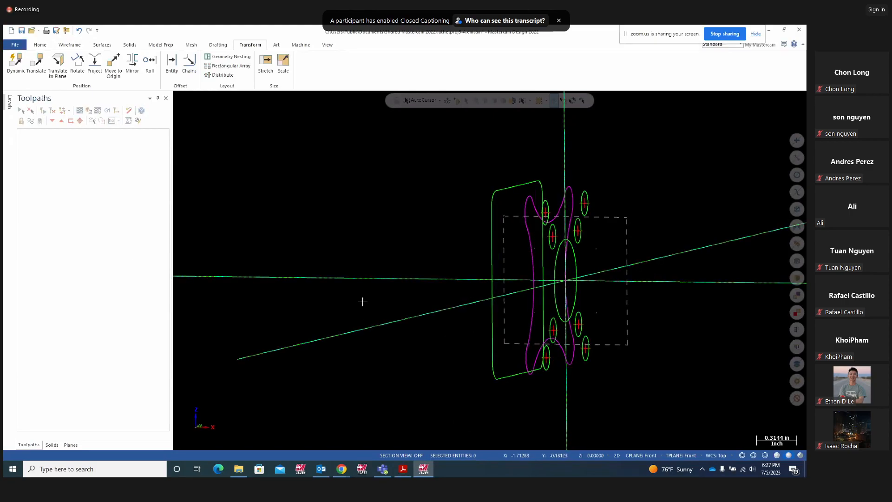
pyautogui.moveTo(363, 301); pyautogui.dragTo(313, 307, button='middle')
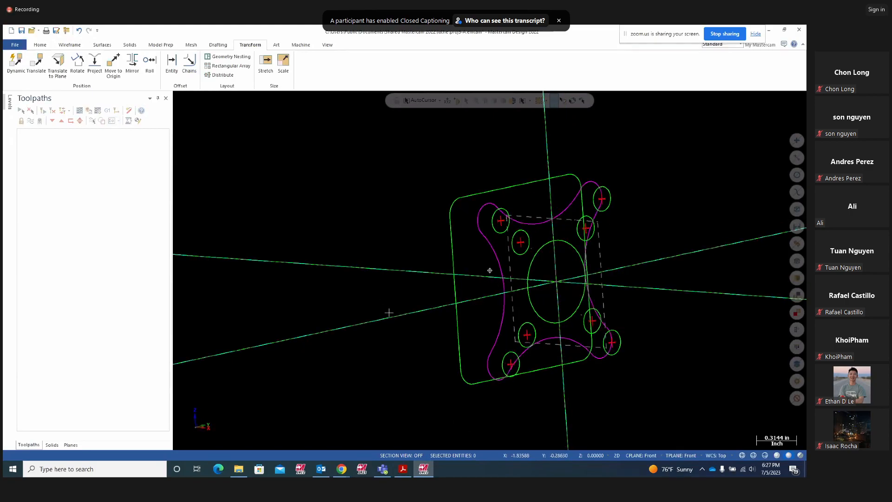
pyautogui.moveTo(389, 312)
pyautogui.mouseDown(button='middle')
pyautogui.moveTo(432, 328)
pyautogui.moveTo(534, 278)
pyautogui.moveTo(697, 227)
pyautogui.mouseUp(button='middle')
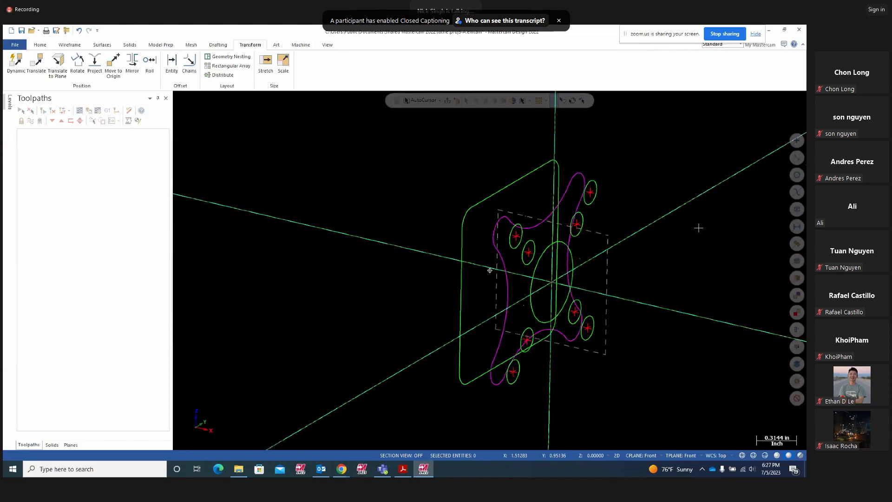
pyautogui.rightClick(689, 235)
pyautogui.click(681, 298)
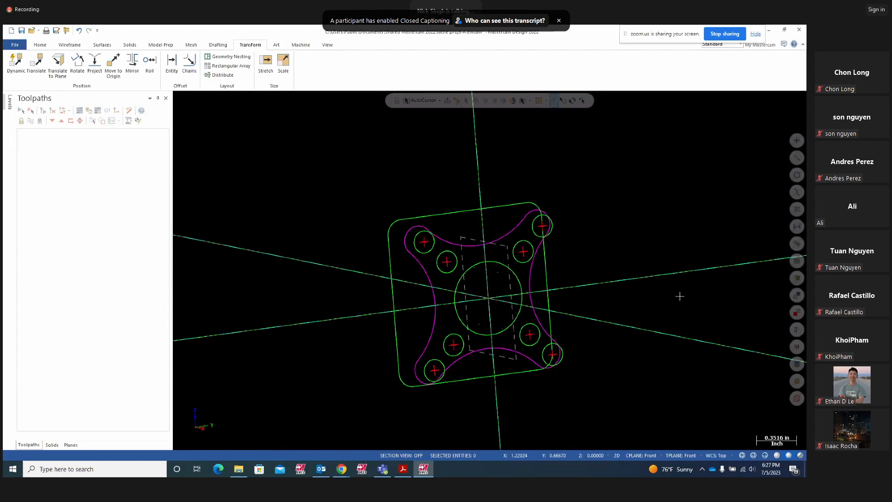
pyautogui.moveTo(680, 296); pyautogui.dragTo(640, 272, button='middle')
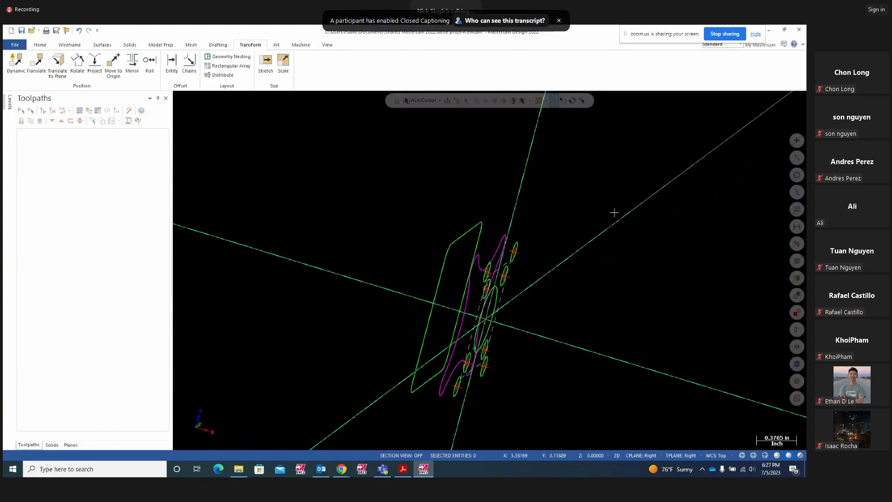
# Make level 1 active, hide the Face holes and Side geometry levels, and show the remaining lines in the Top (WCS) view
pyautogui.click(10, 102)
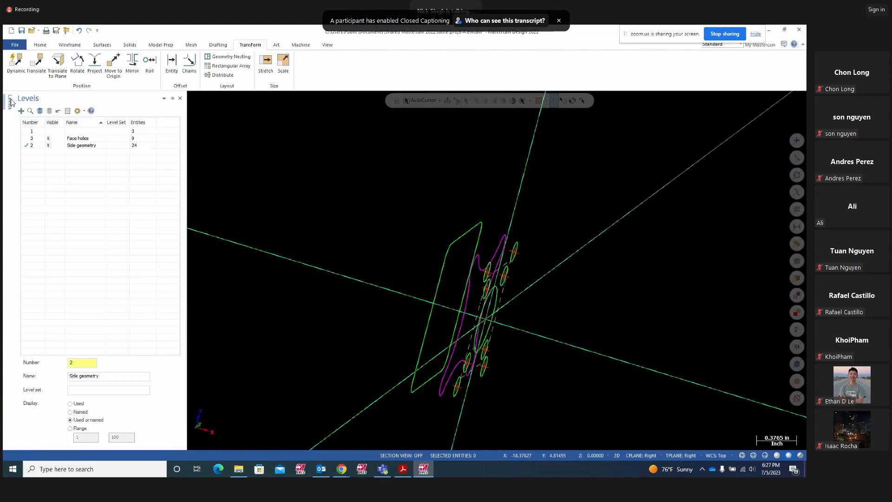
pyautogui.click(45, 132)
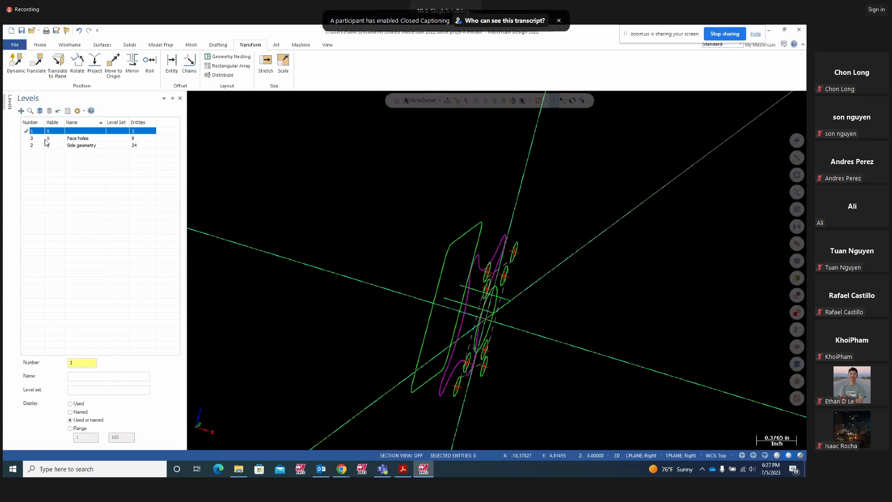
pyautogui.click(48, 138)
pyautogui.click(50, 146)
pyautogui.rightClick(607, 177)
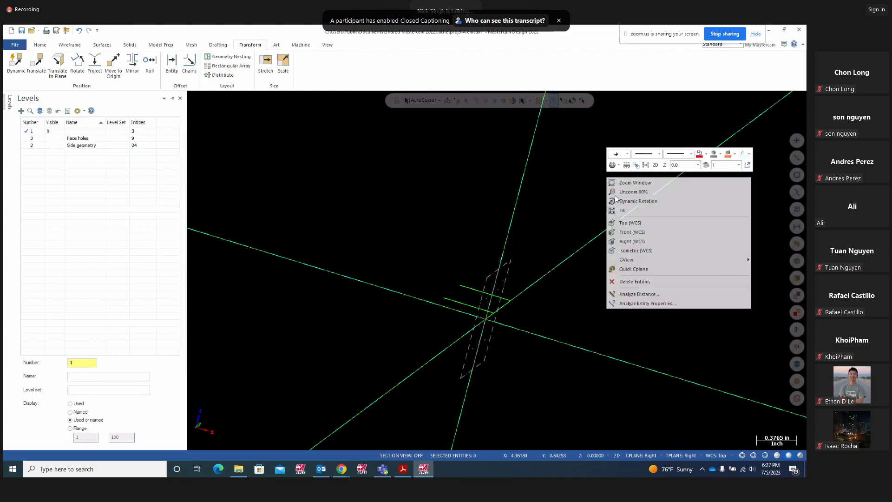
pyautogui.click(626, 228)
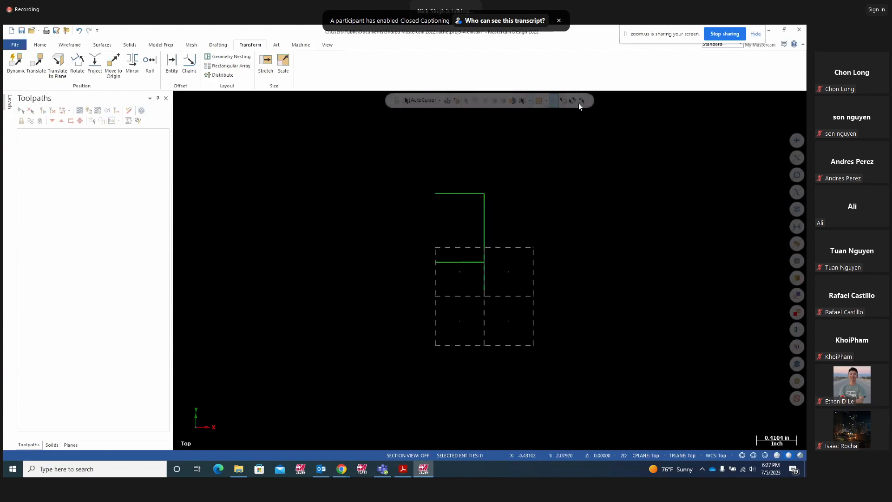
# Change the wireframe color of the three profile lines on level 1 to red
pyautogui.rightClick(620, 172)
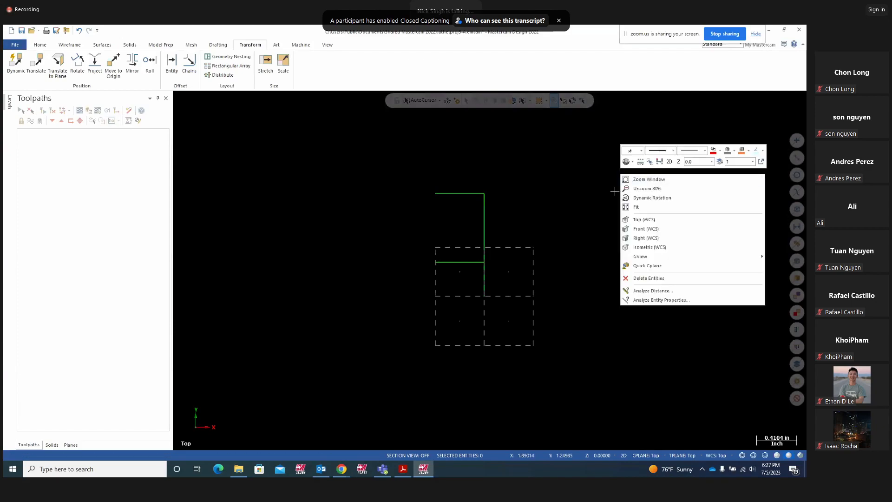
pyautogui.click(479, 180)
pyautogui.click(446, 191)
pyautogui.click(487, 215)
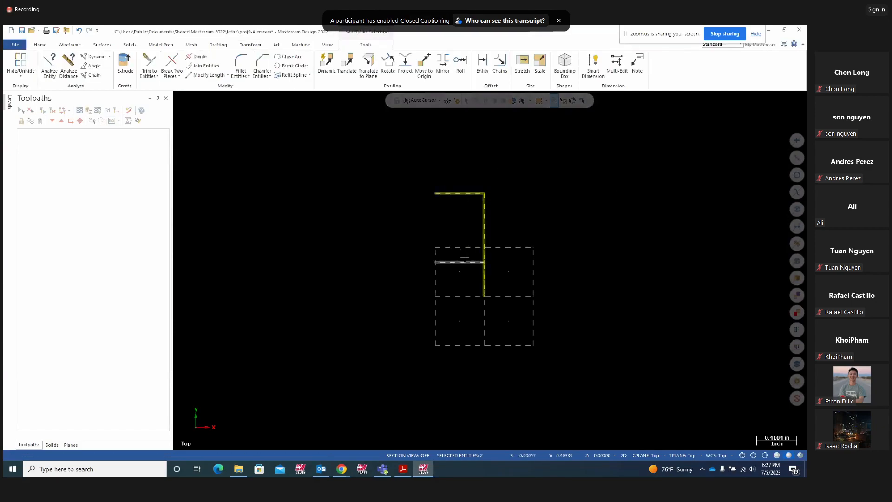
pyautogui.rightClick(640, 195)
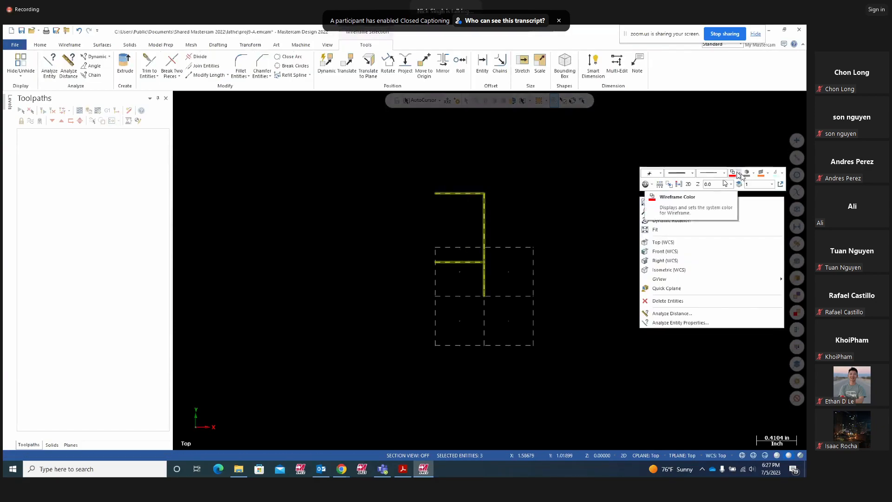
pyautogui.click(739, 173)
pyautogui.click(742, 191)
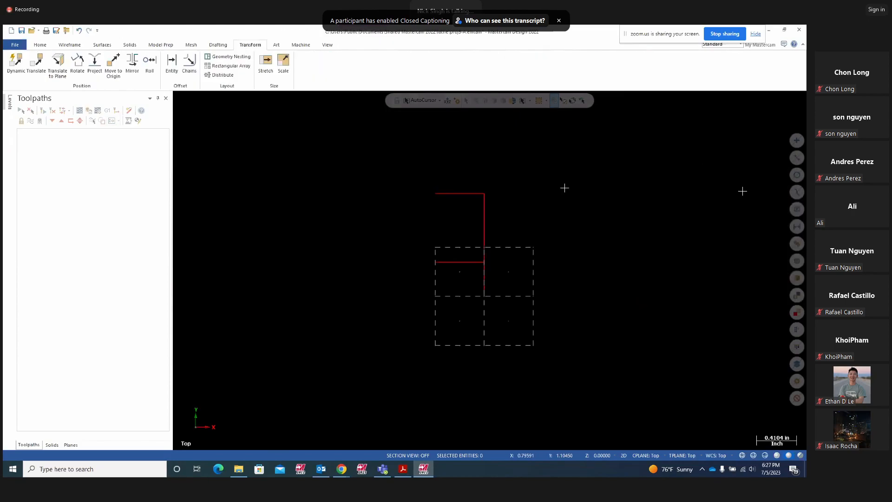
# Show the Face holes and Side geometry levels to compare them with the red profile, then hide both and restore the Top (WCS) view
pyautogui.click(9, 104)
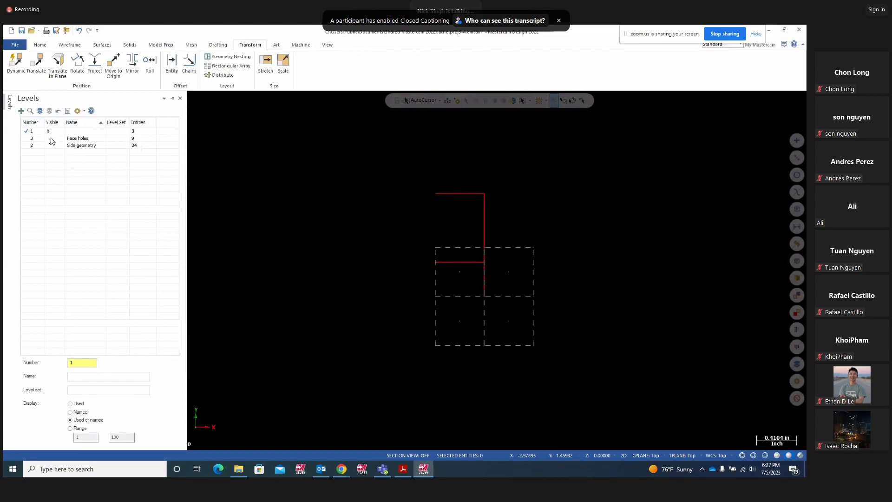
pyautogui.click(49, 138)
pyautogui.click(50, 146)
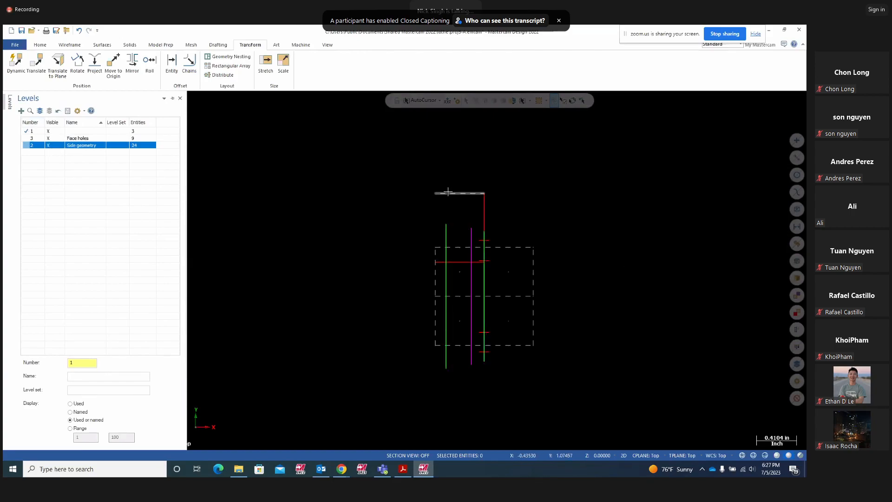
pyautogui.moveTo(630, 237)
pyautogui.mouseDown(button='middle')
pyautogui.moveTo(472, 244)
pyautogui.moveTo(595, 228)
pyautogui.moveTo(634, 238)
pyautogui.mouseUp(button='middle')
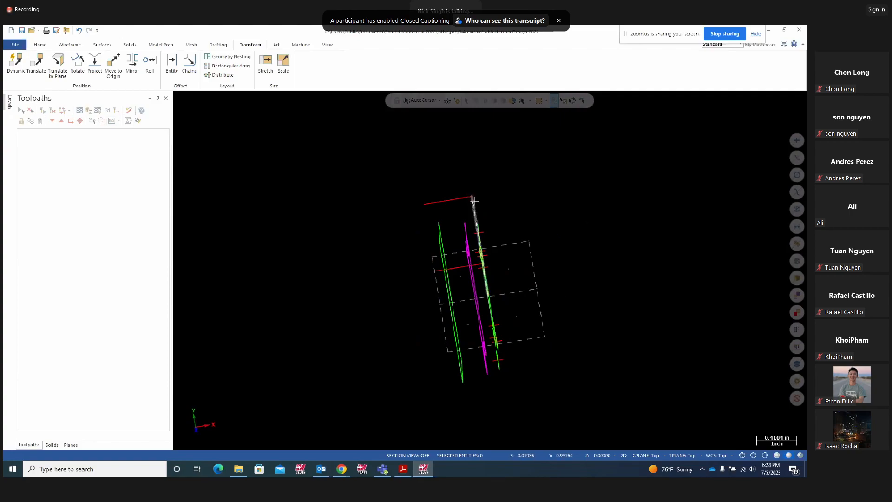
pyautogui.click(10, 103)
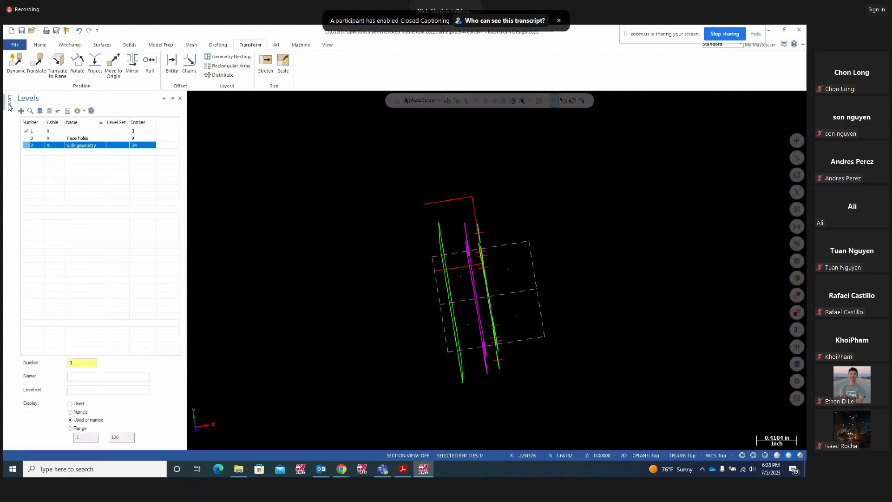
pyautogui.click(48, 139)
pyautogui.click(49, 145)
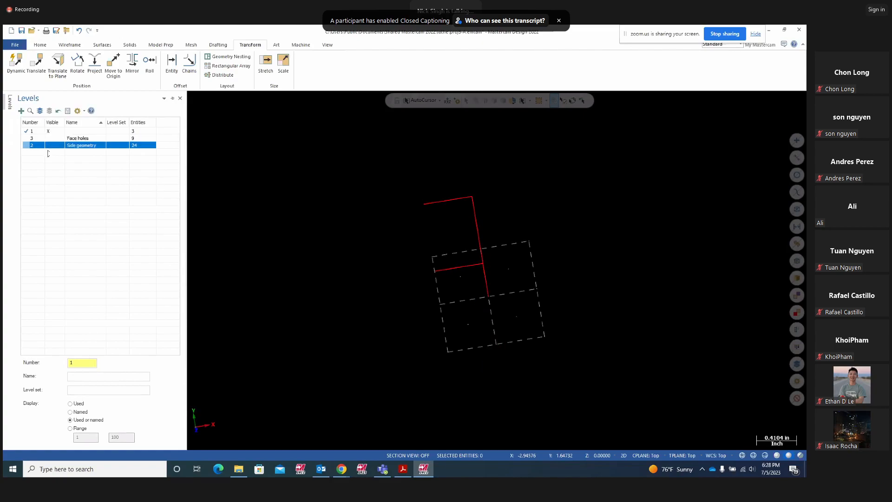
pyautogui.rightClick(597, 210)
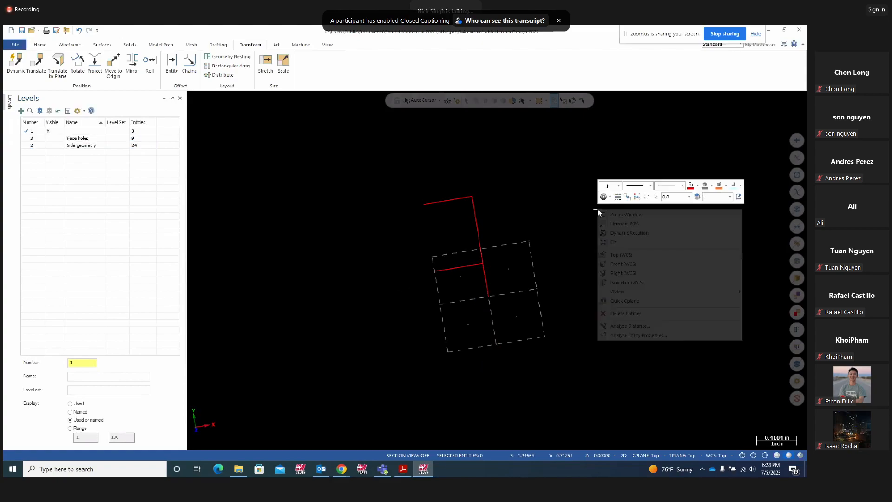
pyautogui.click(618, 255)
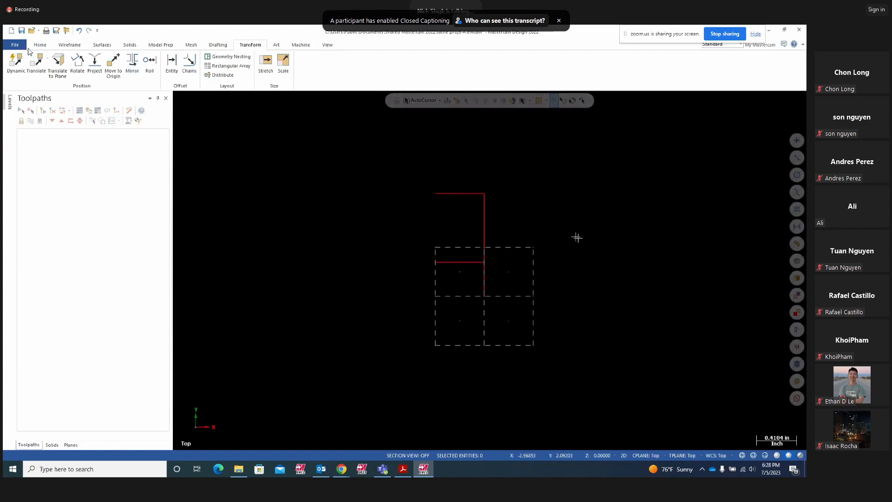
# Add a default lathe machine group and expand its properties
pyautogui.click(301, 45)
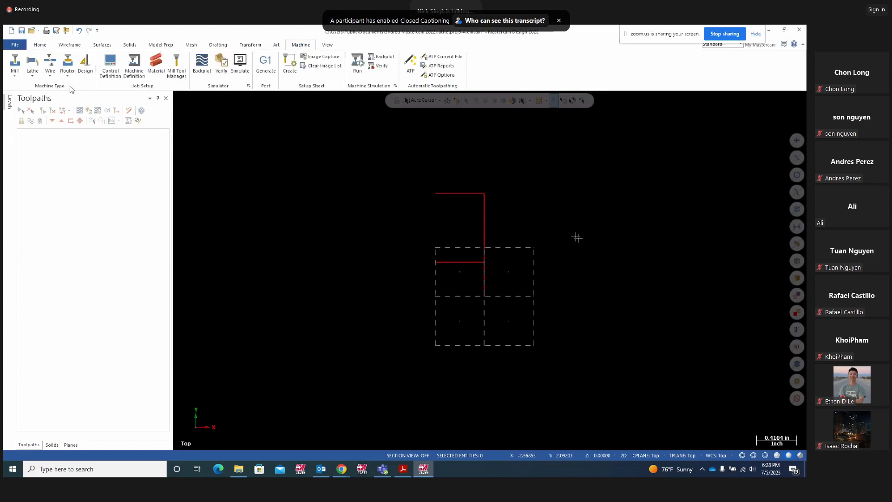
pyautogui.click(29, 77)
pyautogui.click(45, 86)
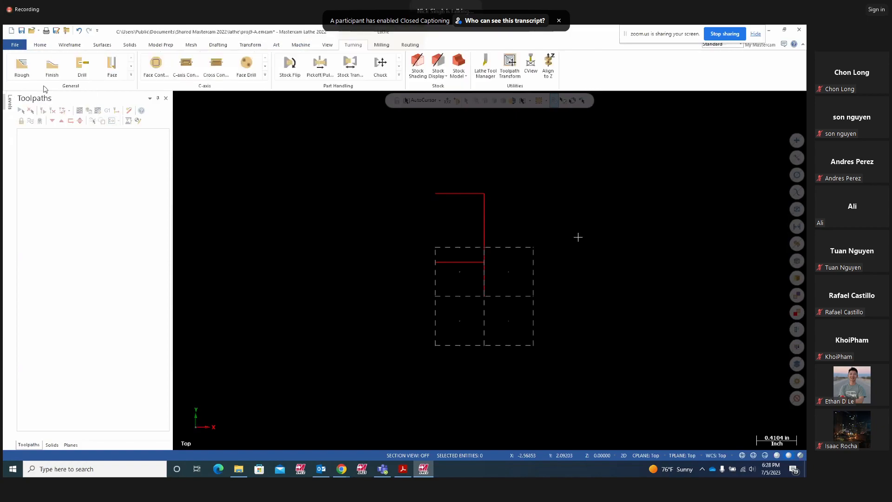
pyautogui.click(30, 139)
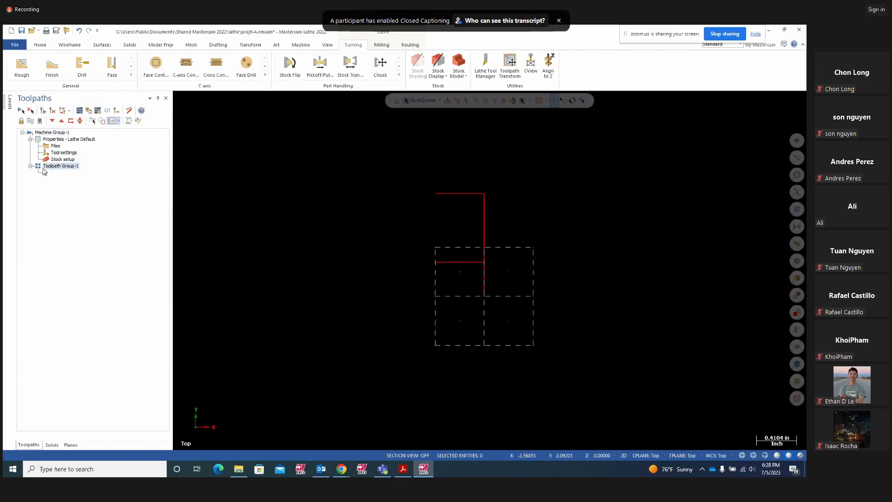
# Define the left spindle's cylindrical stock from two points: the origin and the far end of the red profile's outer horizontal line
pyautogui.doubleClick(58, 160)
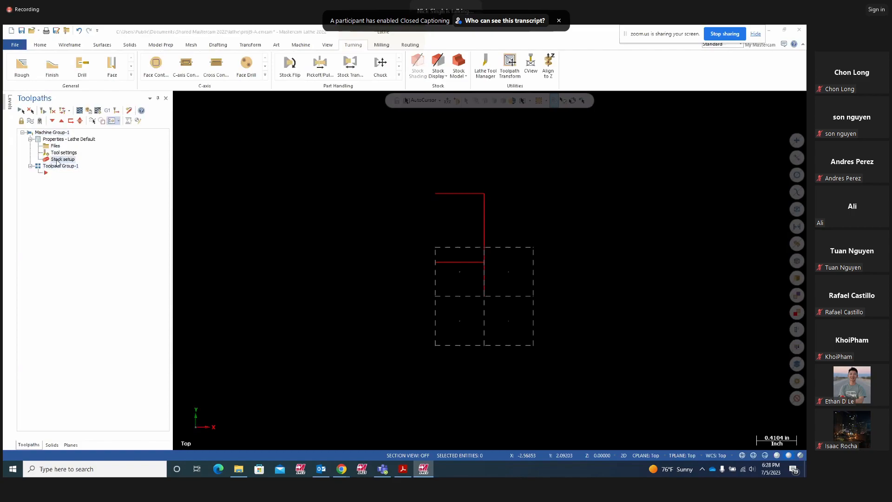
pyautogui.click(681, 203)
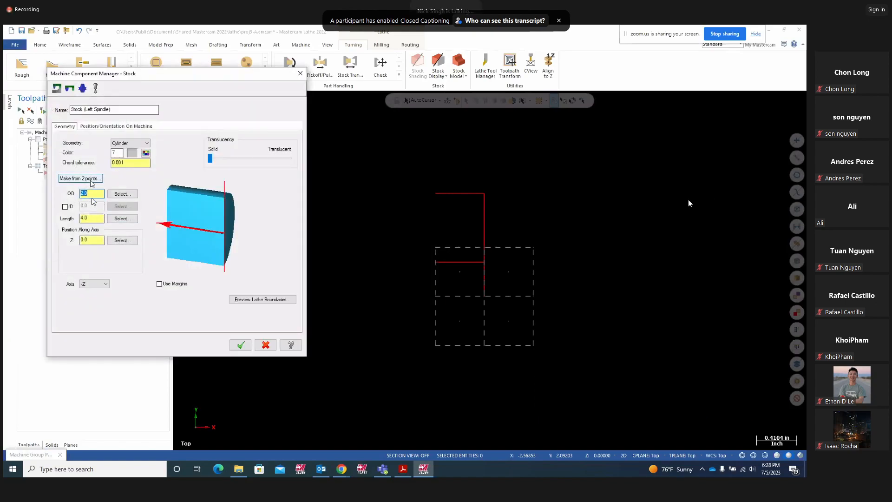
pyautogui.click(87, 179)
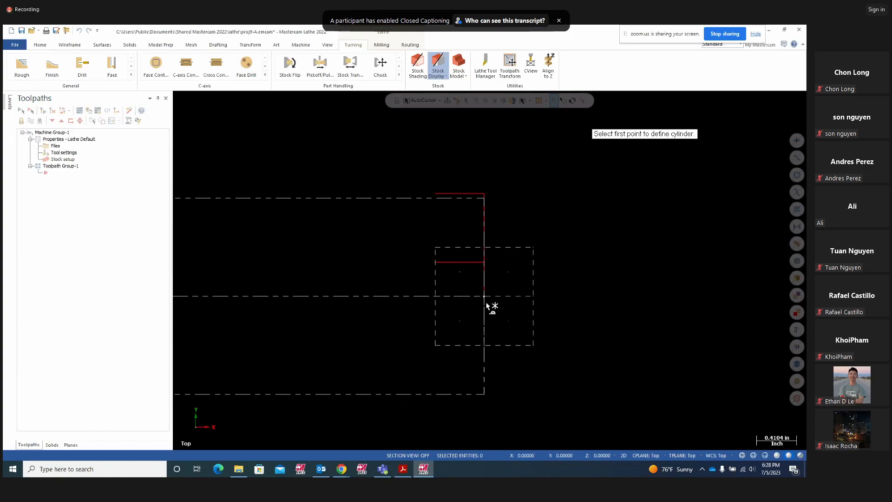
pyautogui.press('Escape')
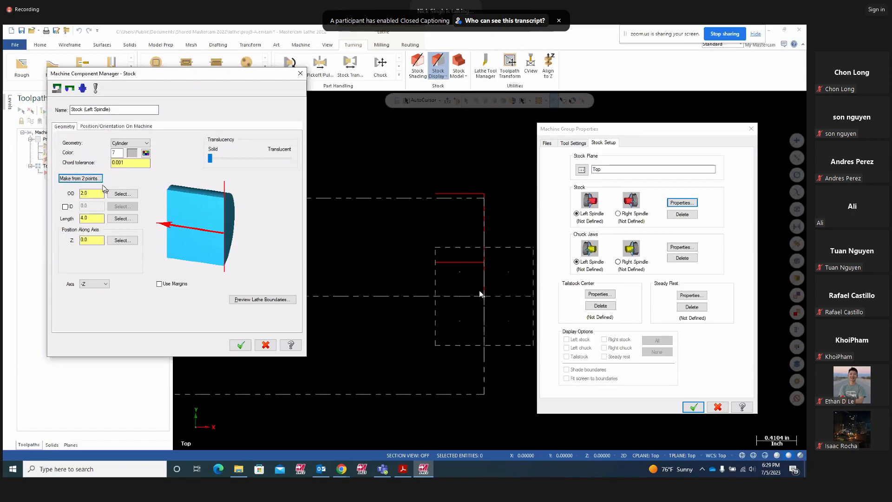
pyautogui.click(79, 179)
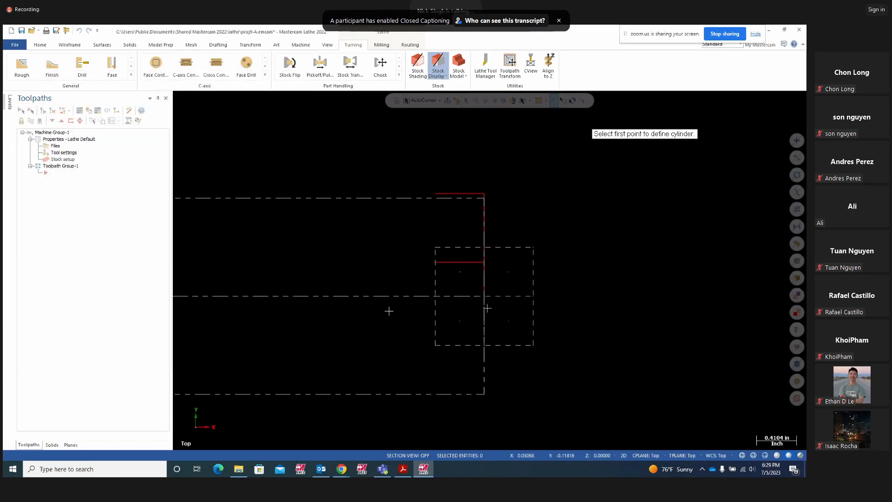
pyautogui.click(485, 300)
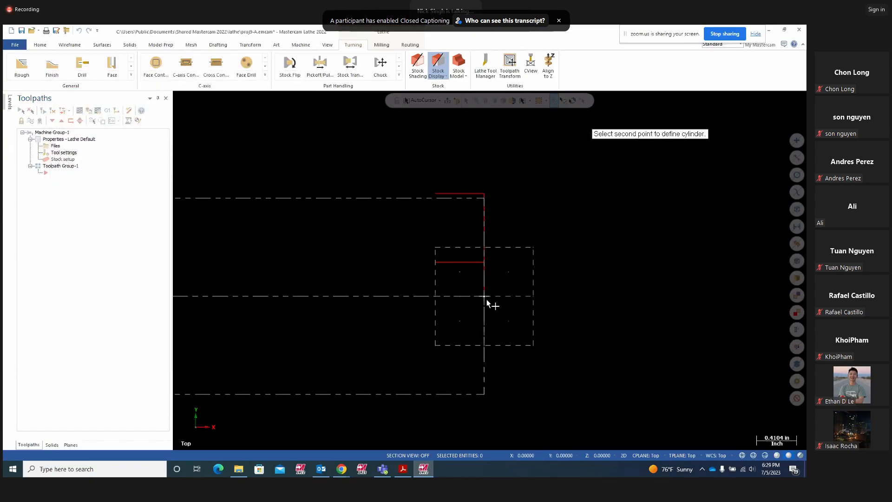
pyautogui.click(437, 200)
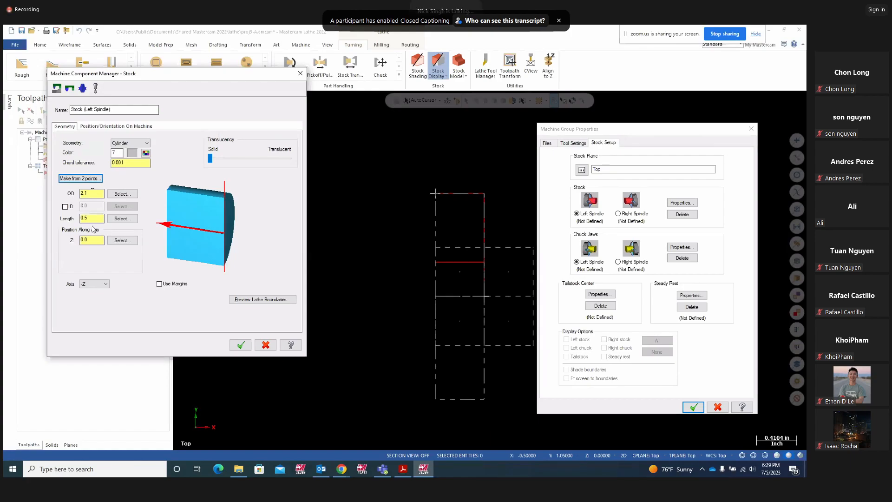
# Enable margins on the left spindle stock, set the OD and left margins and a right margin of 0.1, and preview the lathe boundaries
pyautogui.click(160, 284)
pyautogui.doubleClick(270, 188)
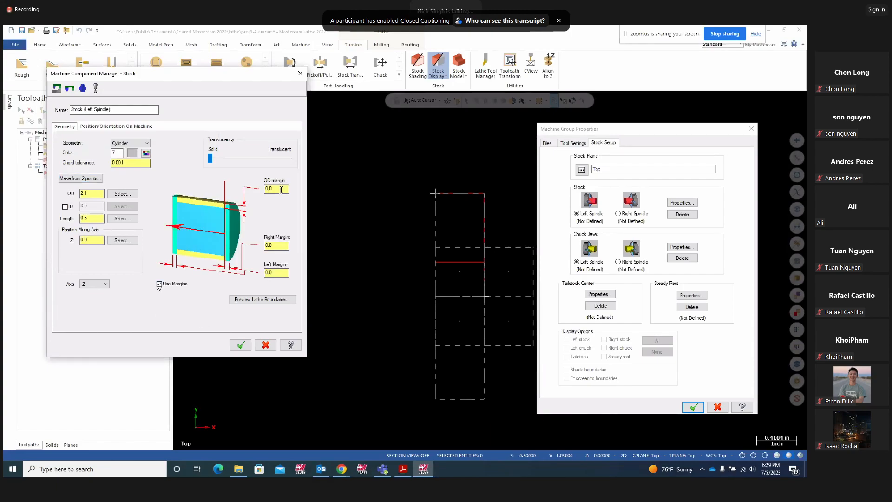
pyautogui.press('Return')
pyautogui.doubleClick(274, 245)
pyautogui.write('.1')
pyautogui.press('Return')
pyautogui.press('Tab')
pyautogui.write('.')
pyautogui.press('Return')
pyautogui.click(279, 299)
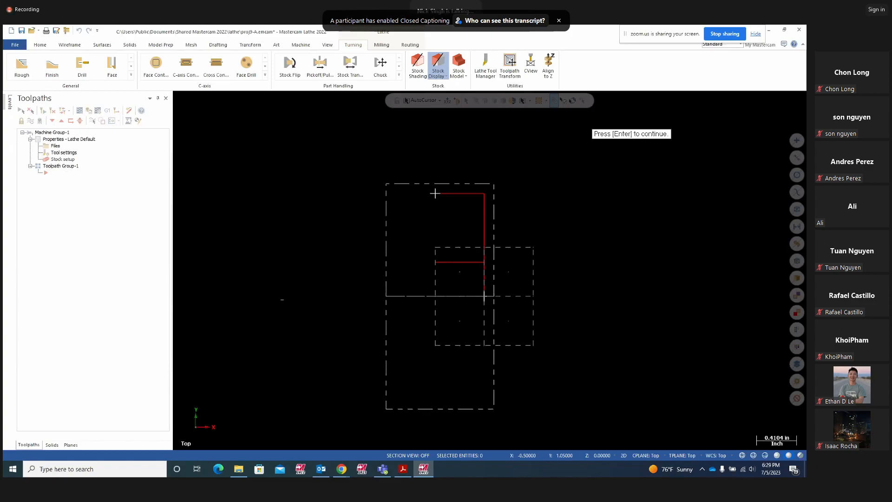
# Accept the left spindle stock and position its chuck jaws from stock, gripping on maximum diameter with a grip length of 0.5
pyautogui.press('Return')
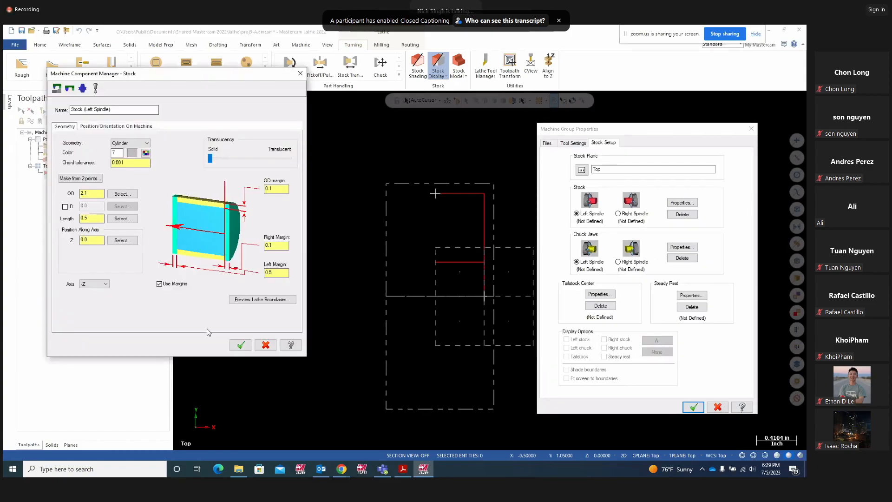
pyautogui.click(241, 345)
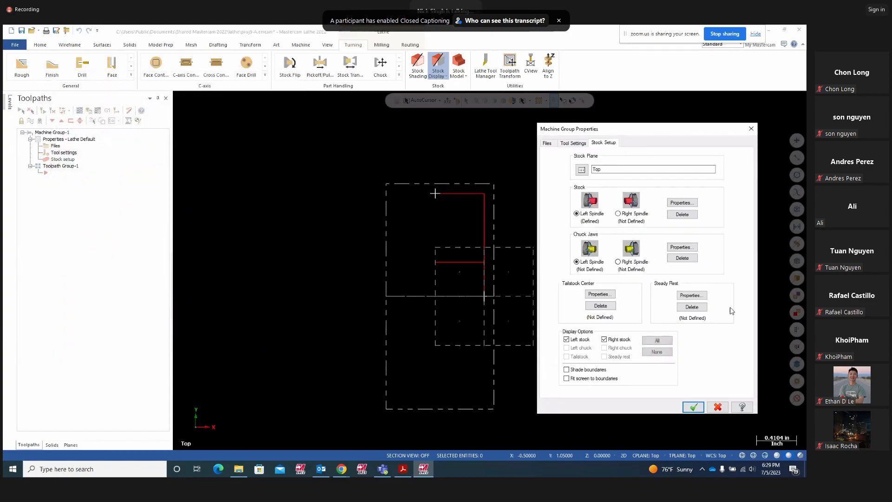
pyautogui.click(680, 249)
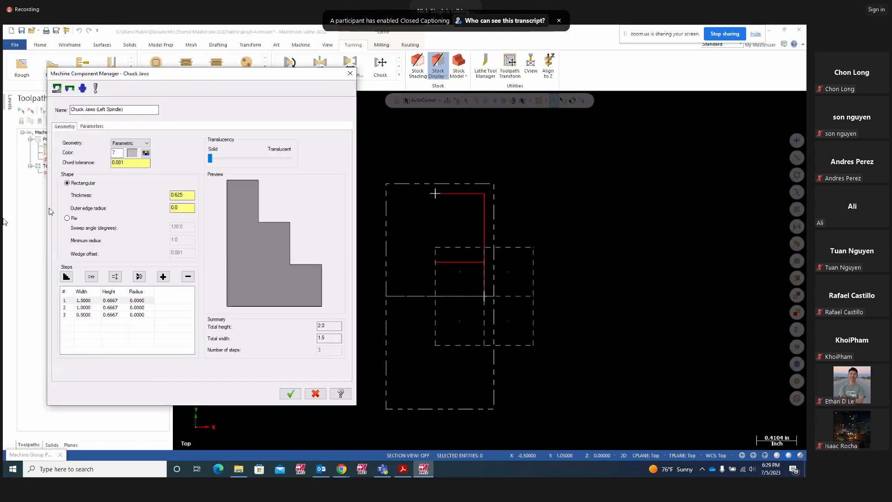
pyautogui.click(91, 127)
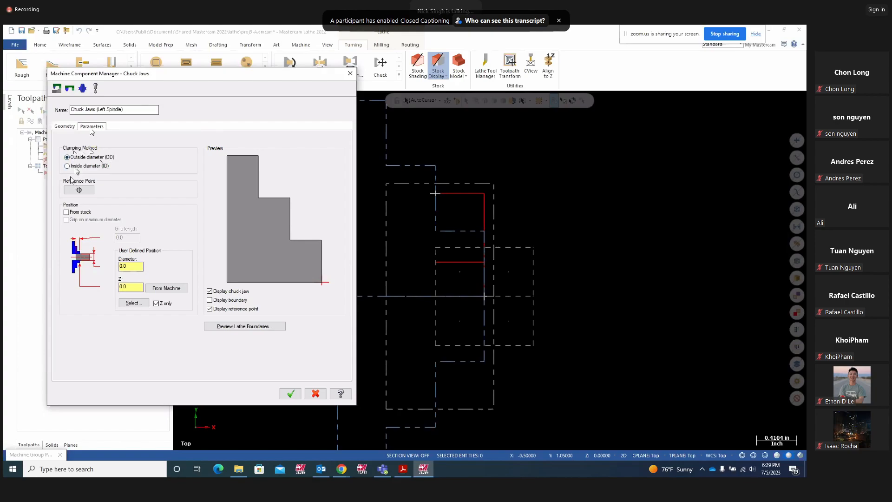
pyautogui.click(66, 212)
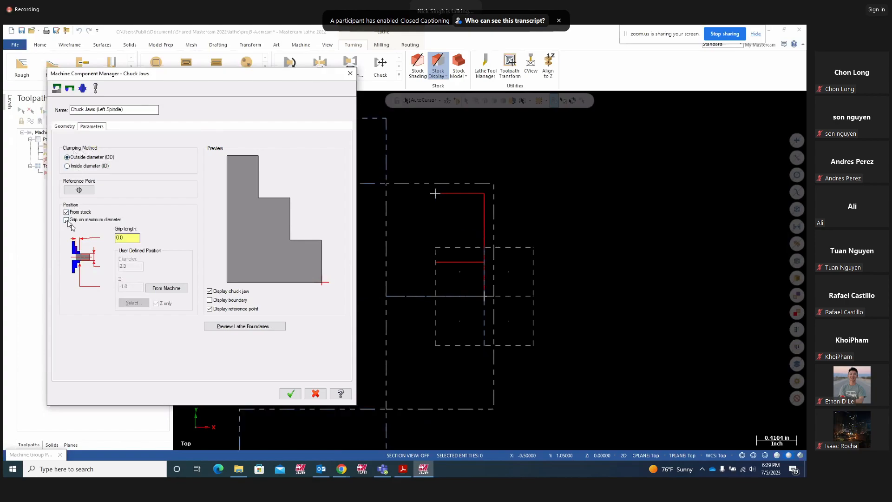
pyautogui.doubleClick(125, 238)
pyautogui.write('.5')
pyautogui.press('Return')
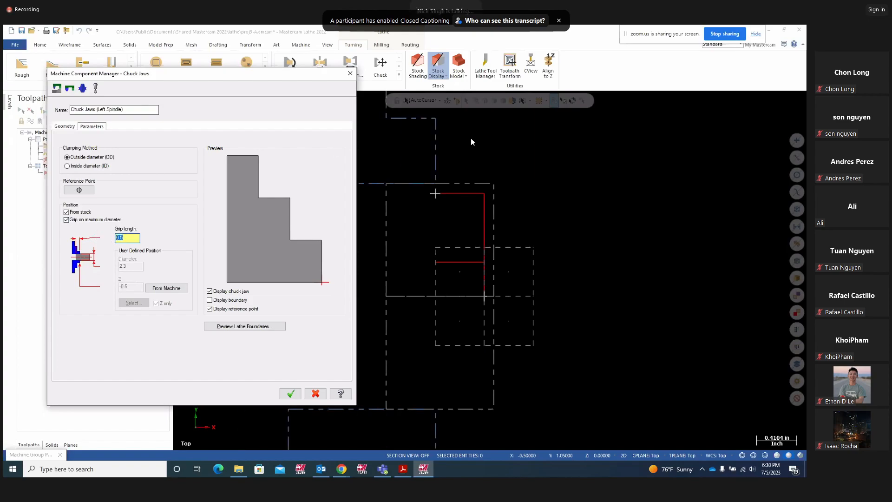
pyautogui.click(290, 394)
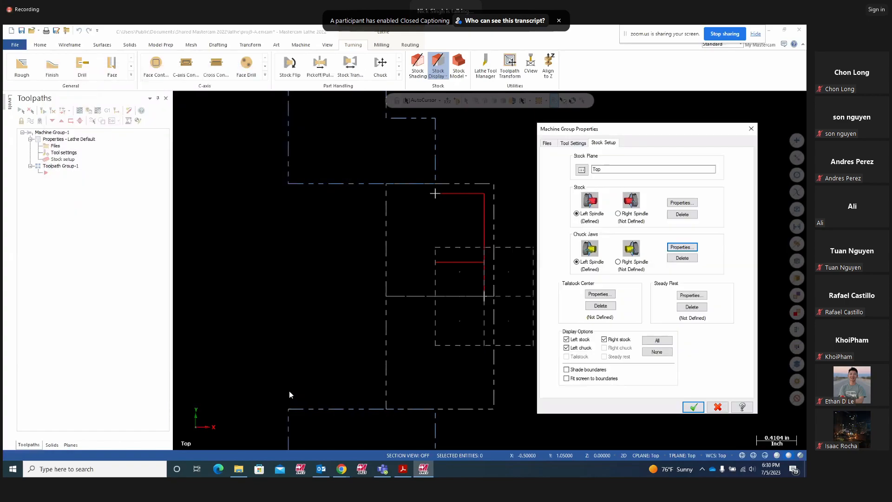
# Set the left spindle stock's left margin to 1.0, preview the lathe boundaries and accept the stock
pyautogui.click(682, 203)
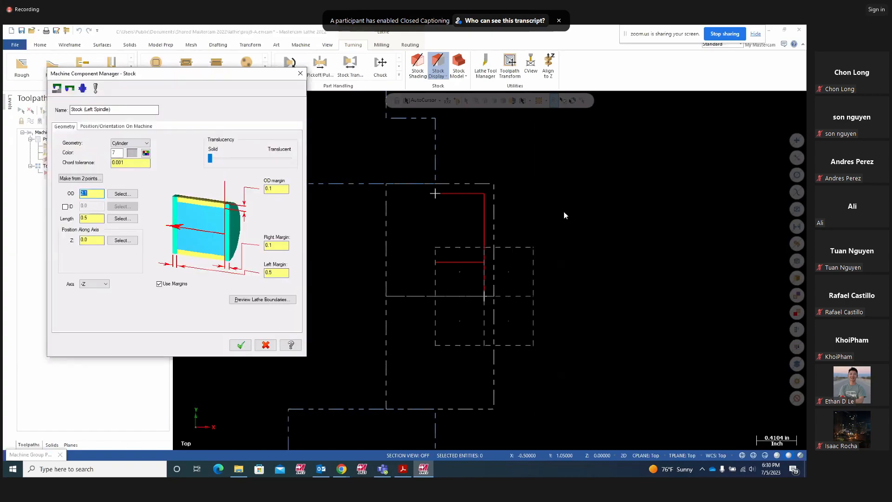
pyautogui.moveTo(276, 273); pyautogui.dragTo(228, 267)
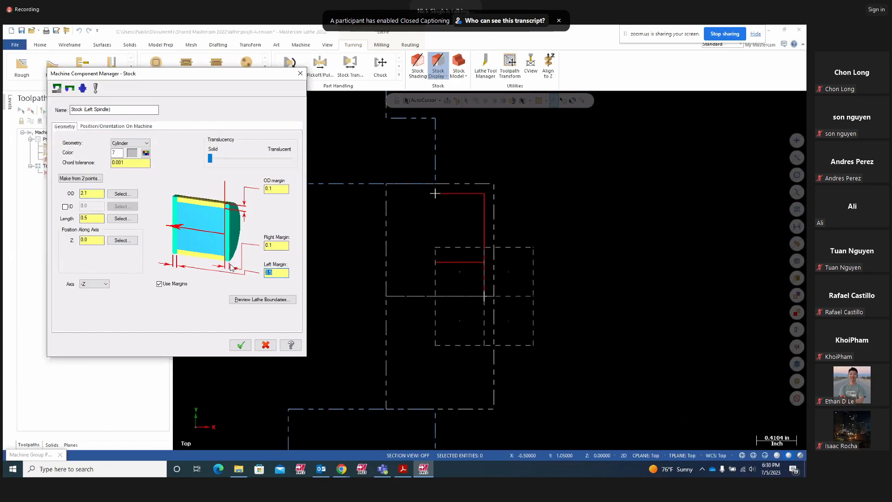
pyautogui.press('Return')
pyautogui.click(260, 298)
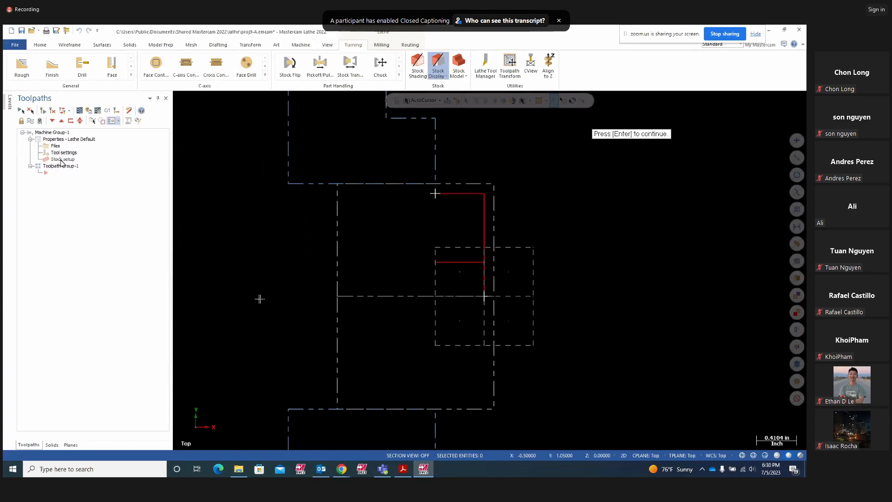
pyautogui.doubleClick(61, 160)
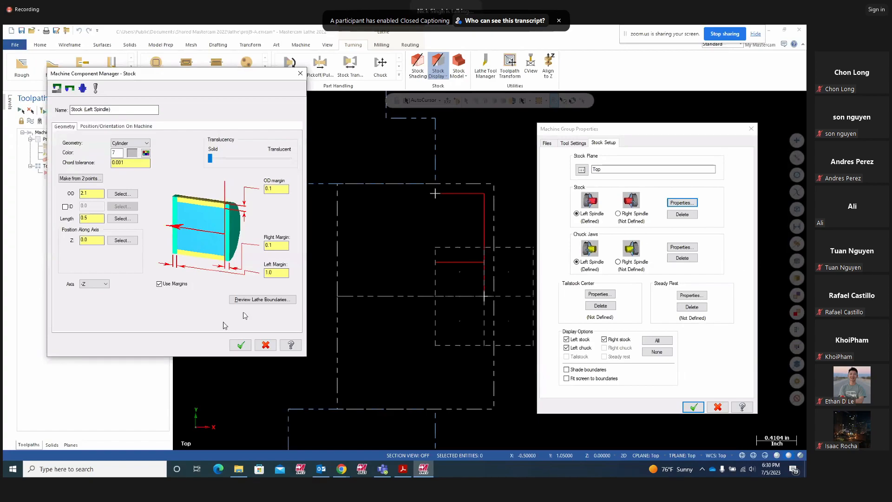
pyautogui.click(240, 345)
# Reposition the left spindle chuck jaws from stock with a 0.5 grip length, and accept the stock setup with shaded boundaries
pyautogui.click(682, 247)
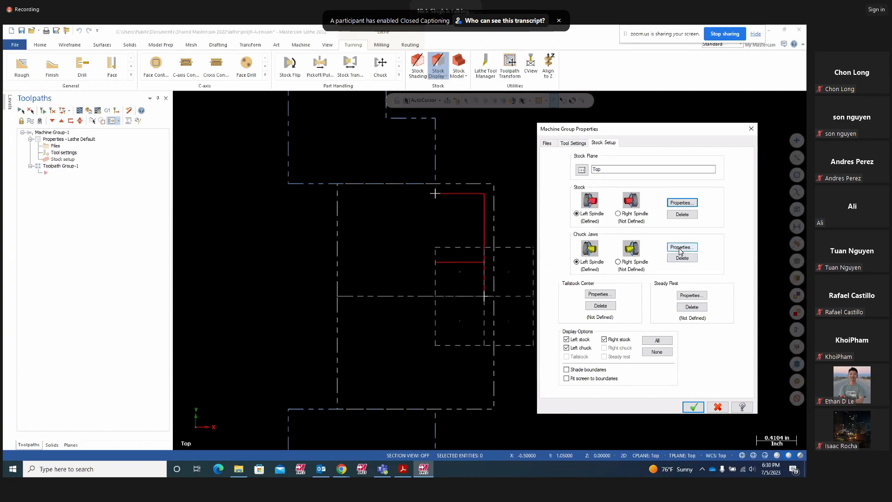
pyautogui.click(680, 247)
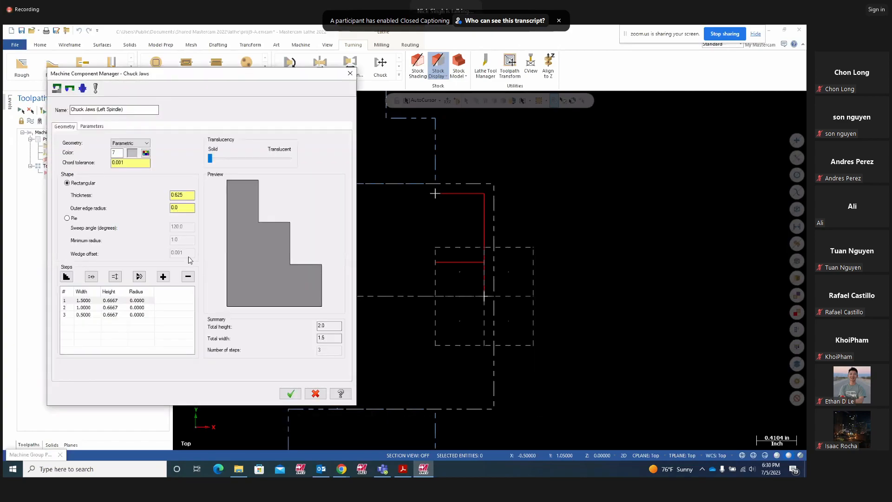
pyautogui.click(92, 127)
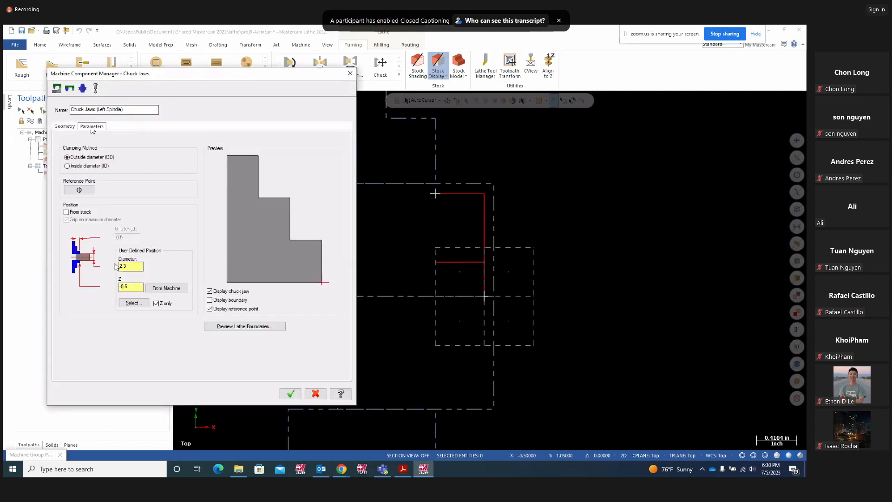
pyautogui.click(68, 213)
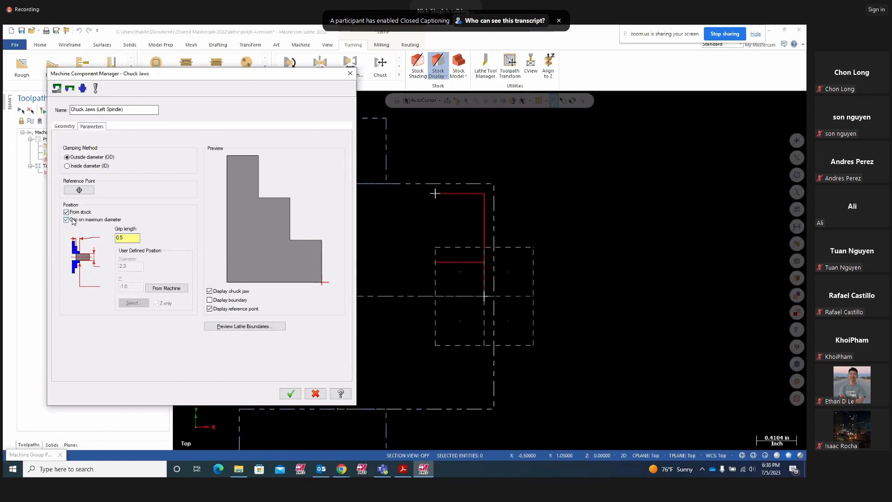
pyautogui.click(130, 237)
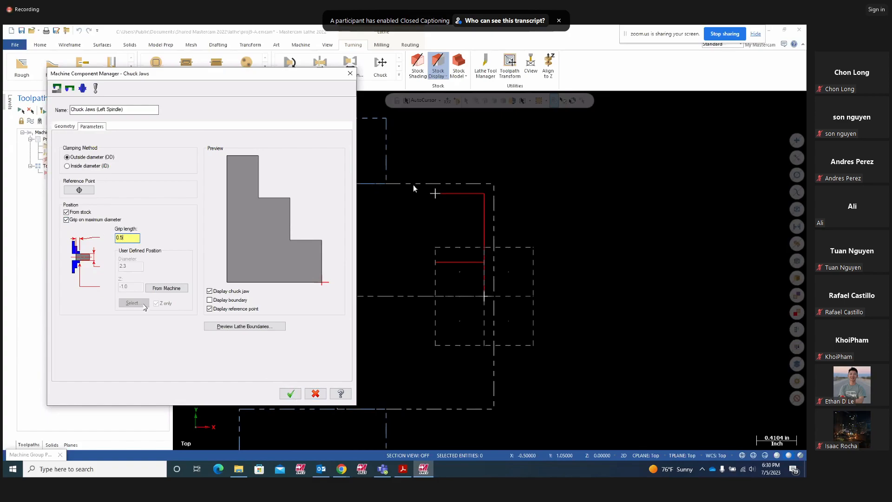
pyautogui.click(291, 394)
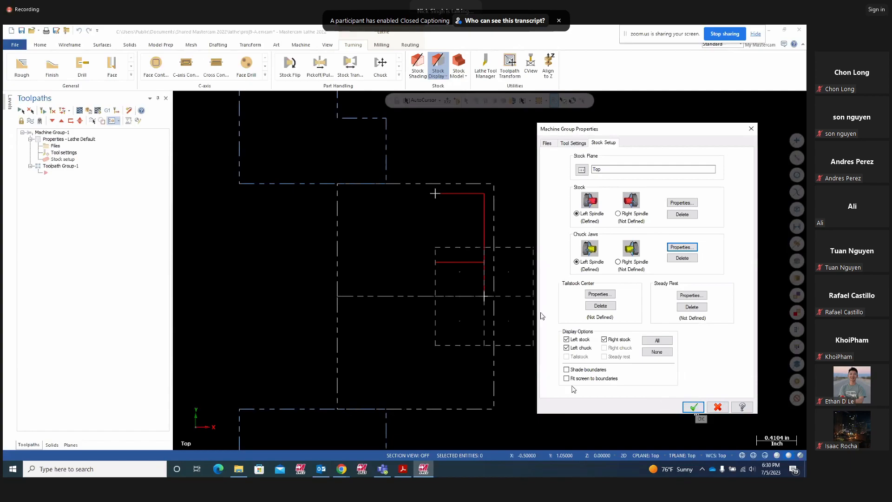
pyautogui.click(566, 370)
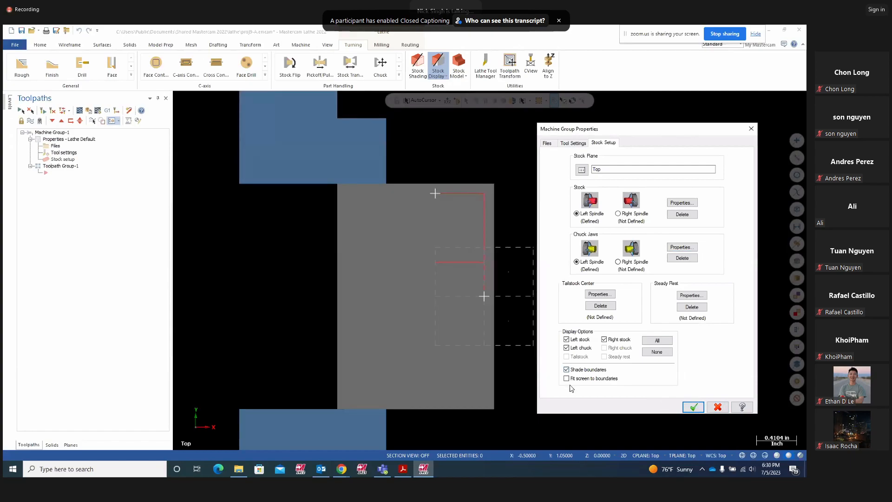
pyautogui.click(693, 407)
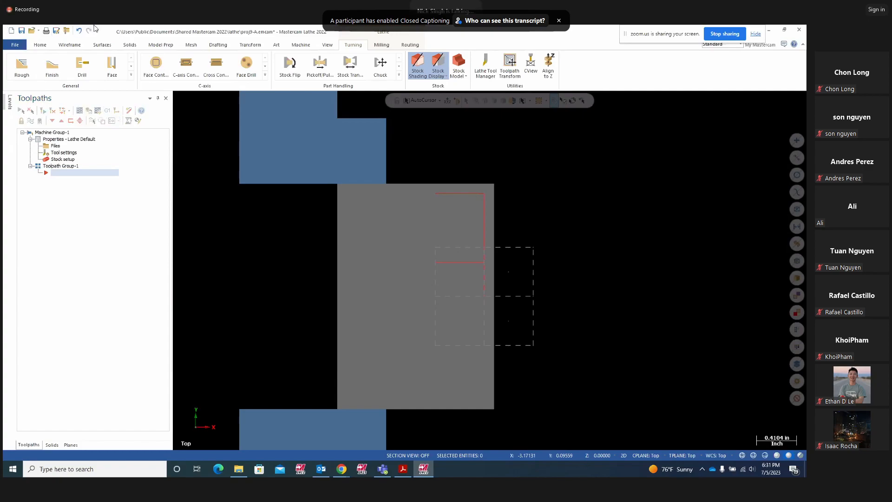
# Create a Face toolpath using stock with the T3131 rough face right 80-degree tool and a rough stepover of 0.05
pyautogui.click(107, 69)
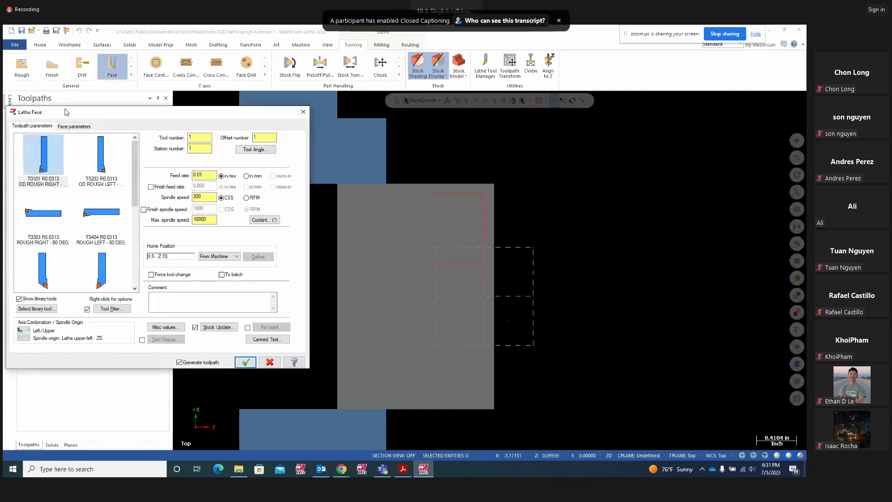
pyautogui.scroll(-5, 44, 141)
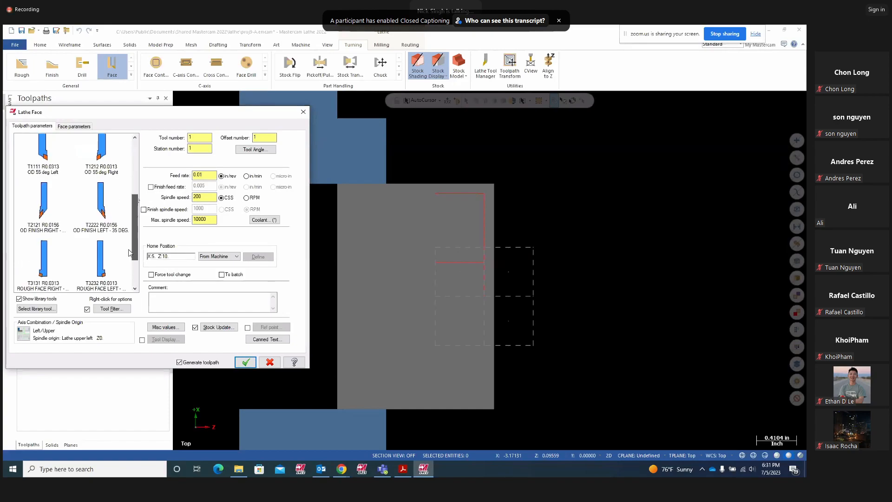
pyautogui.click(39, 254)
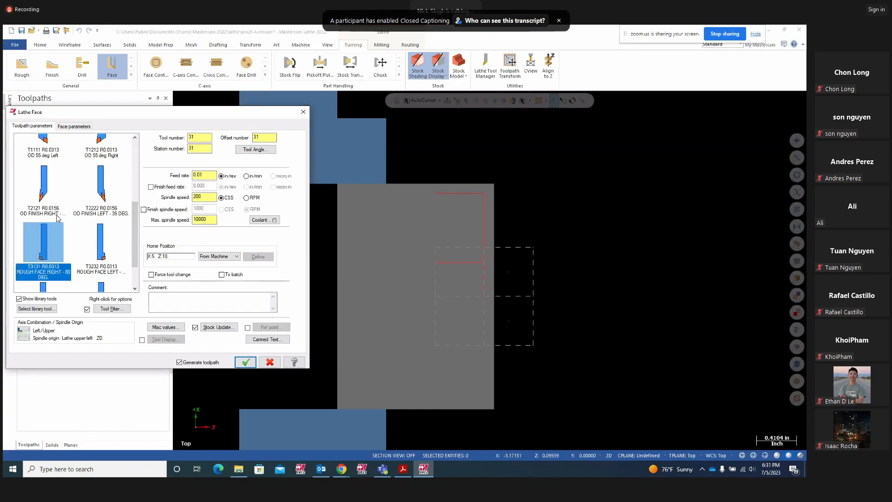
pyautogui.click(79, 127)
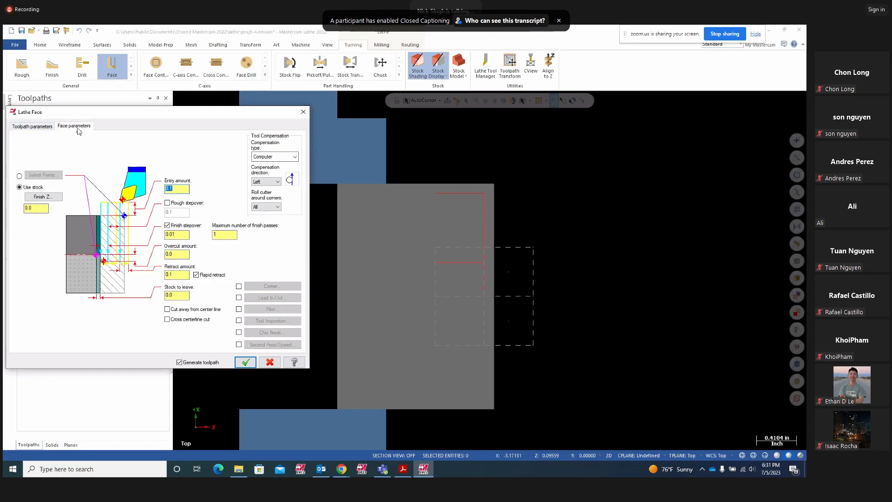
pyautogui.click(168, 204)
pyautogui.write('.05')
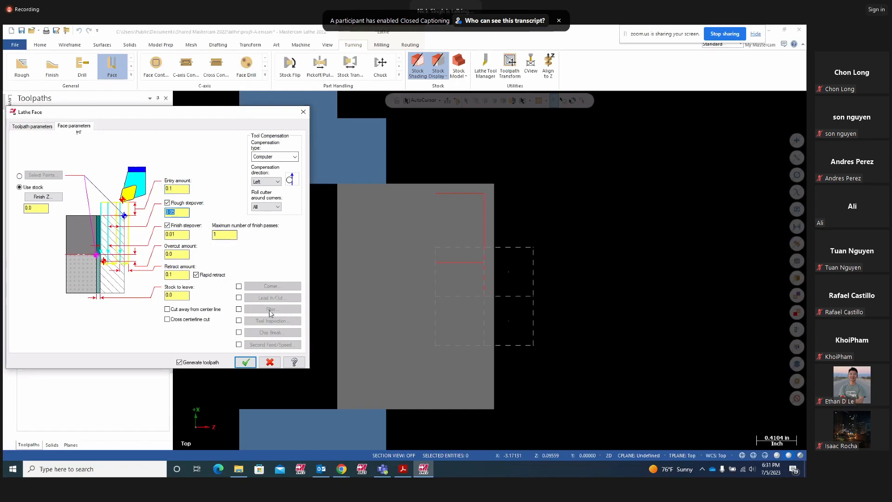
pyautogui.click(245, 362)
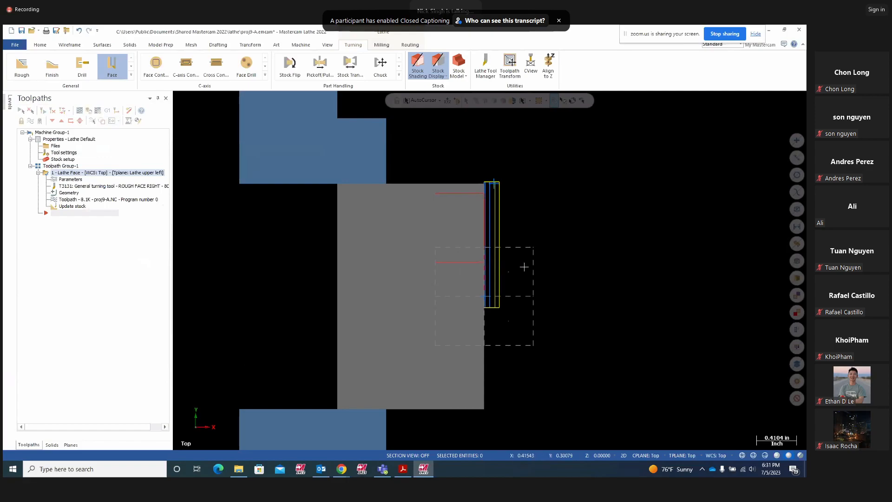
# Examine the facing passes along the stock's front face and near the outer corner of the red profile
pyautogui.scroll(1, 543, 270)
pyautogui.scroll(4, 479, 219)
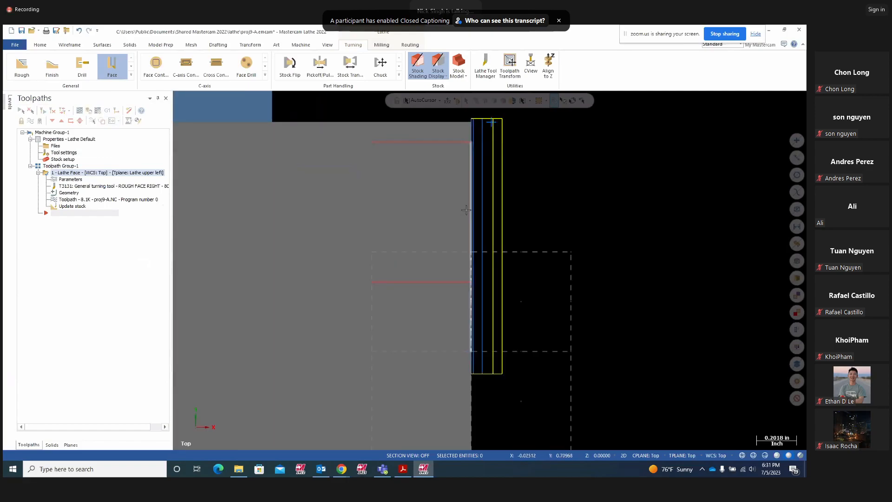
pyautogui.scroll(-2, 514, 213)
pyautogui.scroll(1, 514, 213)
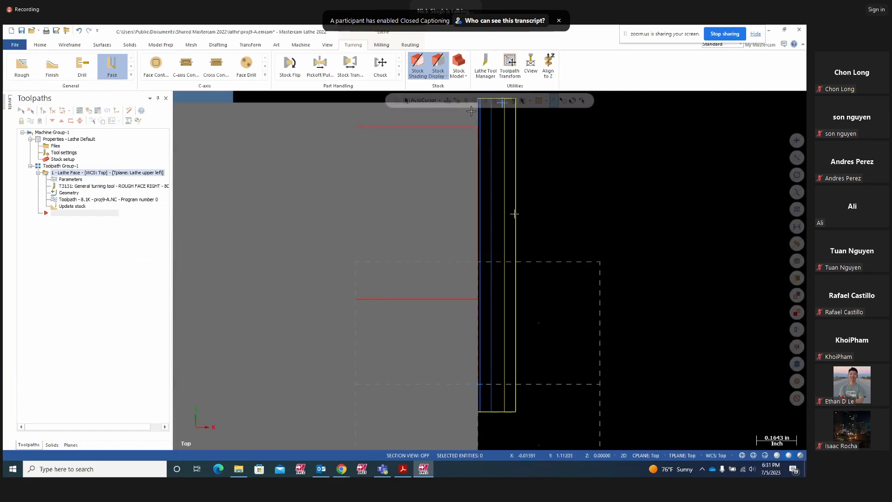
pyautogui.scroll(2, 475, 120)
pyautogui.scroll(3, 475, 120)
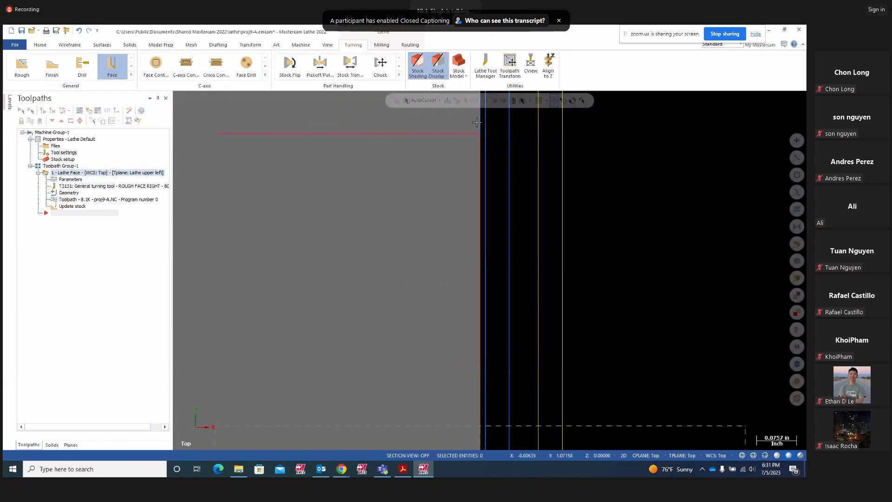
pyautogui.scroll(-2, 629, 199)
pyautogui.scroll(-5, 660, 240)
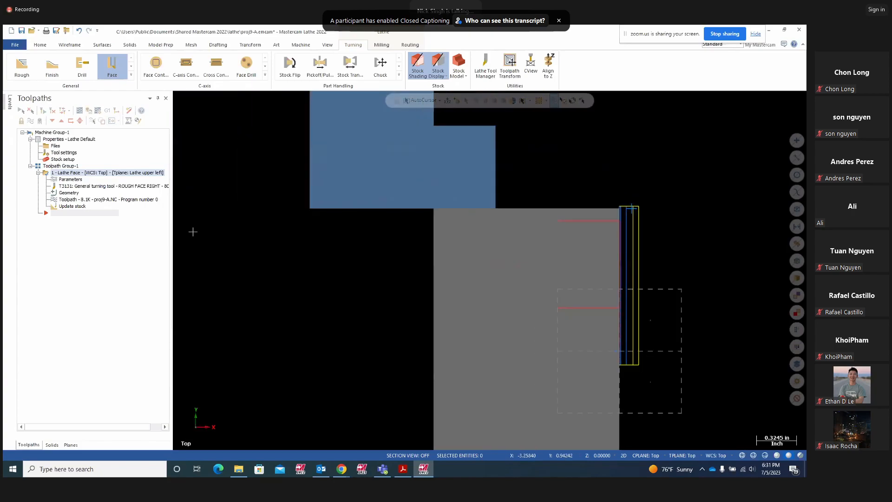
# Start a Rough toolpath and chain the single horizontal outer-diameter line at the profile's upper edge
pyautogui.click(22, 69)
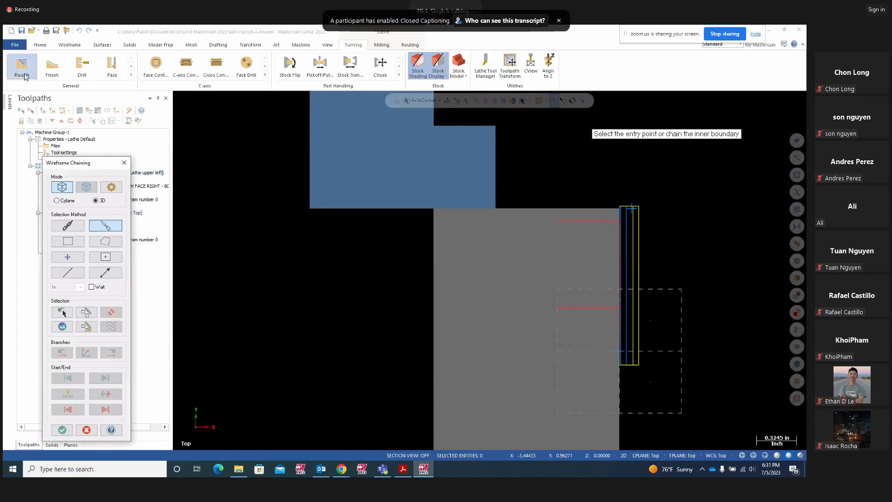
pyautogui.click(67, 272)
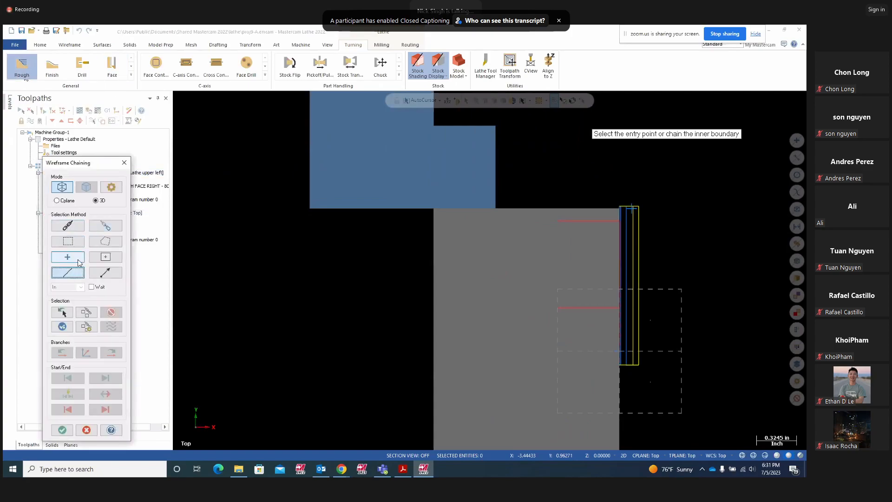
pyautogui.click(616, 221)
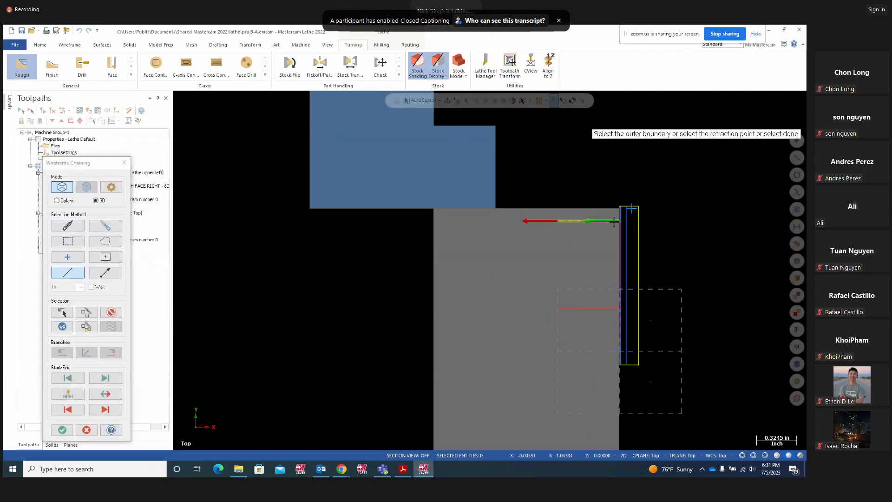
pyautogui.click(66, 331)
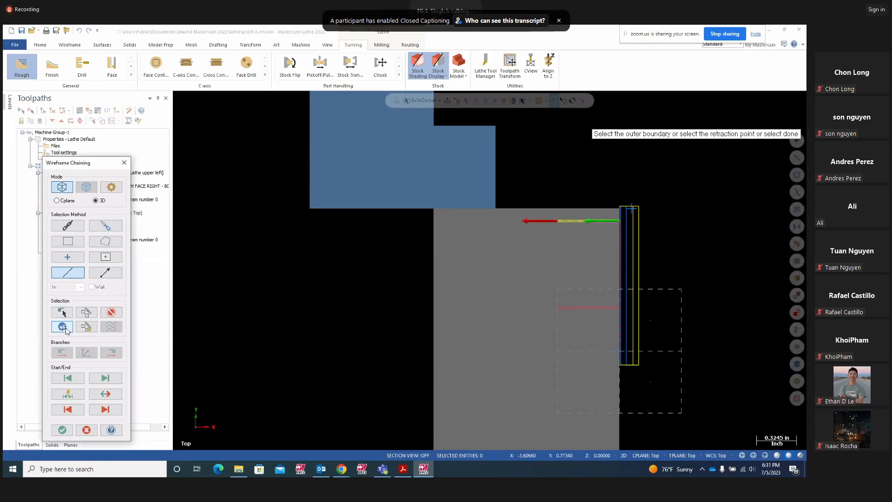
pyautogui.click(62, 430)
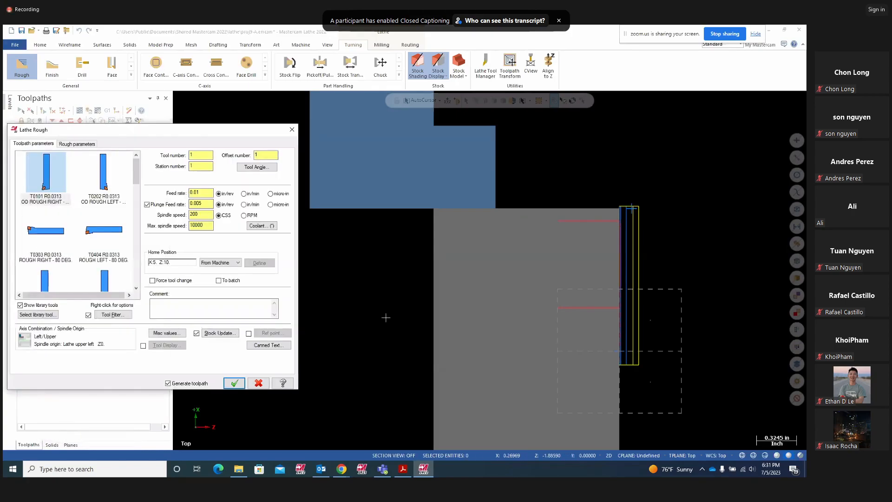
# Rough with the T0101 OD rough right 80-degree tool, extending the lead-out contour 0.1 with a 90-degree exit vector, and generate the toolpath
pyautogui.click(48, 189)
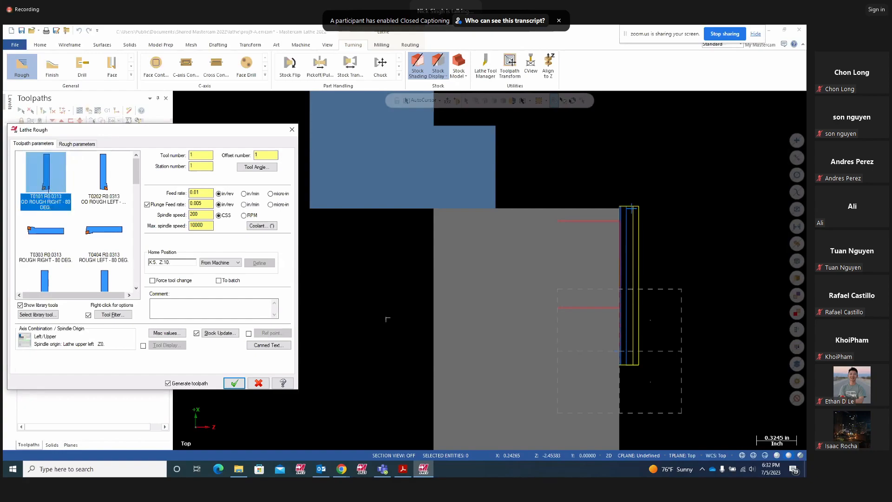
pyautogui.click(78, 144)
pyautogui.click(274, 267)
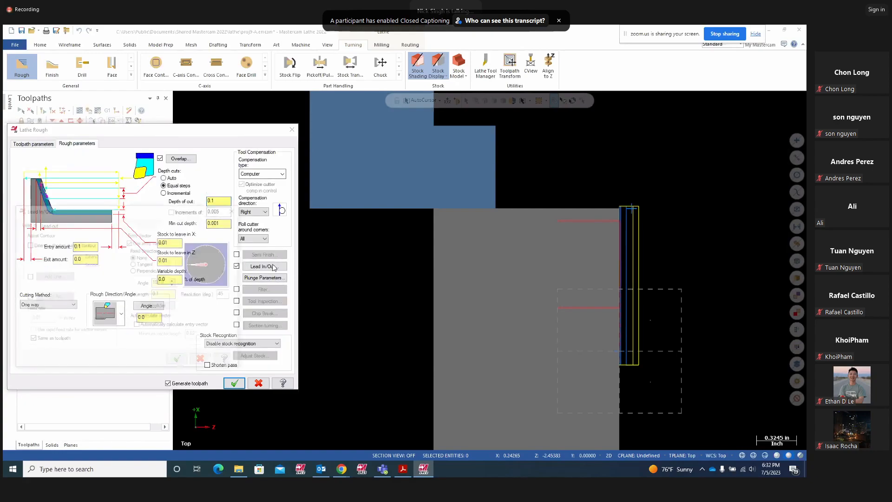
pyautogui.click(49, 224)
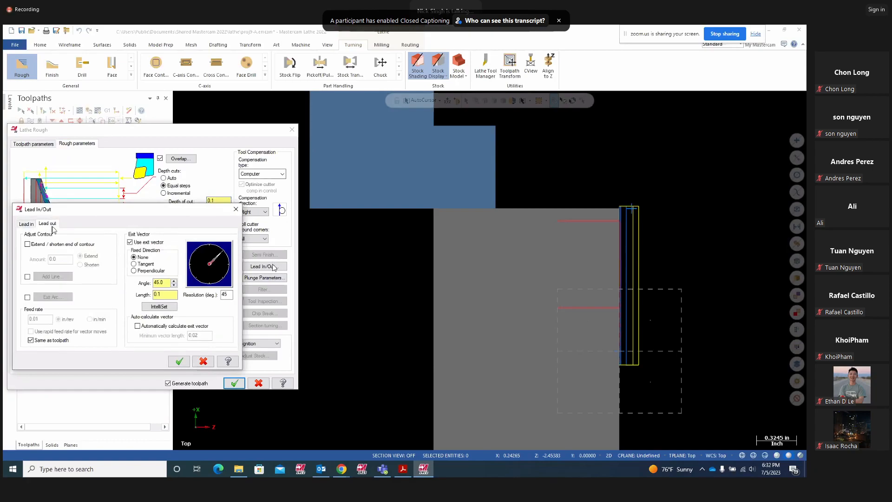
pyautogui.click(27, 244)
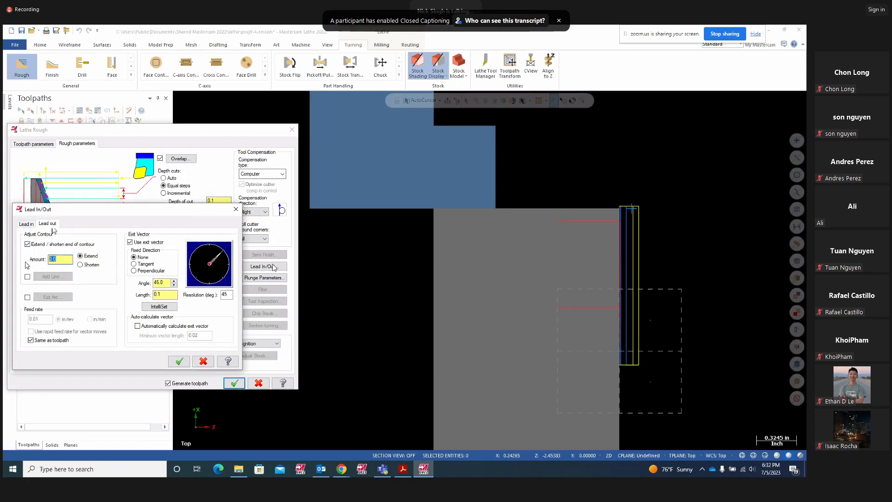
pyautogui.write('.1')
pyautogui.click(209, 252)
pyautogui.click(179, 362)
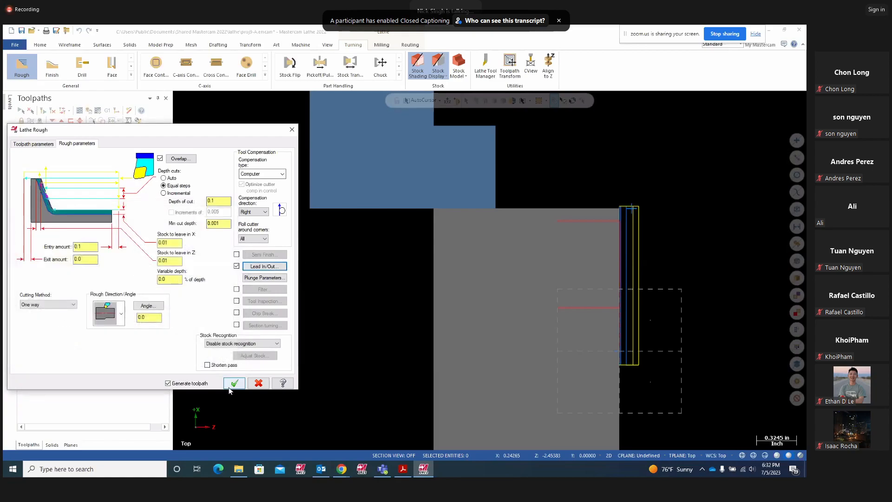
pyautogui.click(234, 383)
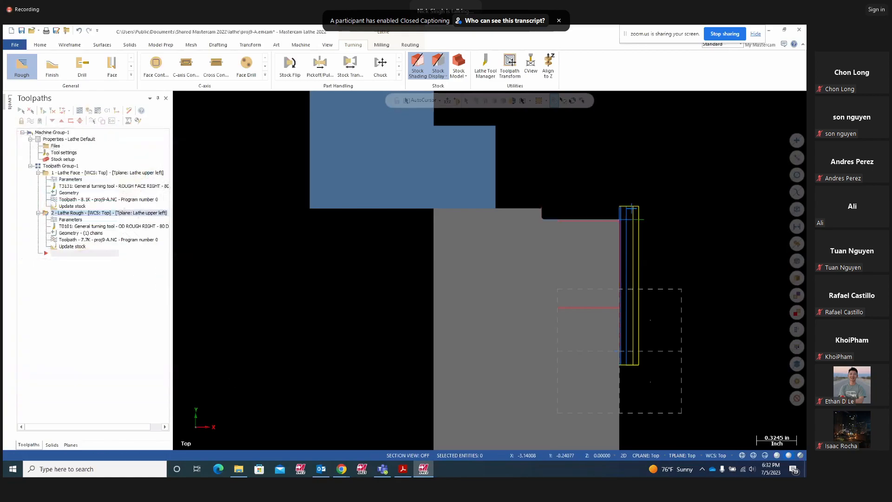
# Set the Lathe Rough operation's stock recognition to Use stock for outer boundary and regenerate it
pyautogui.click(70, 219)
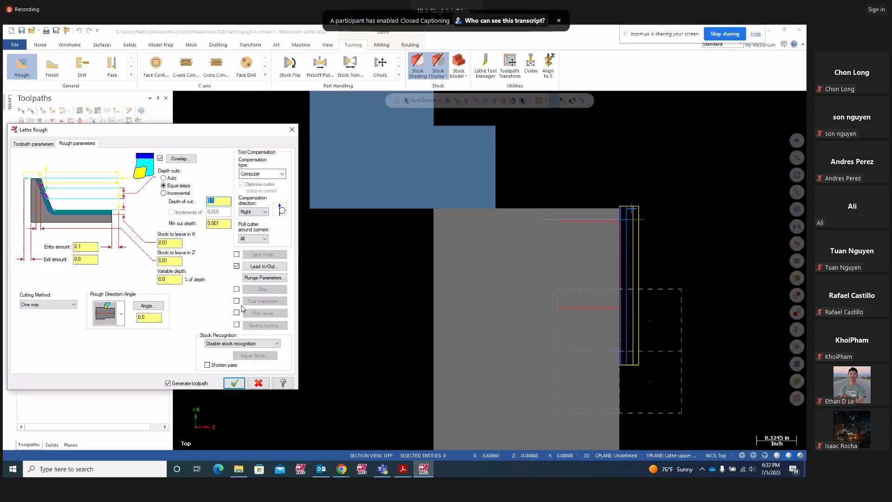
pyautogui.click(277, 345)
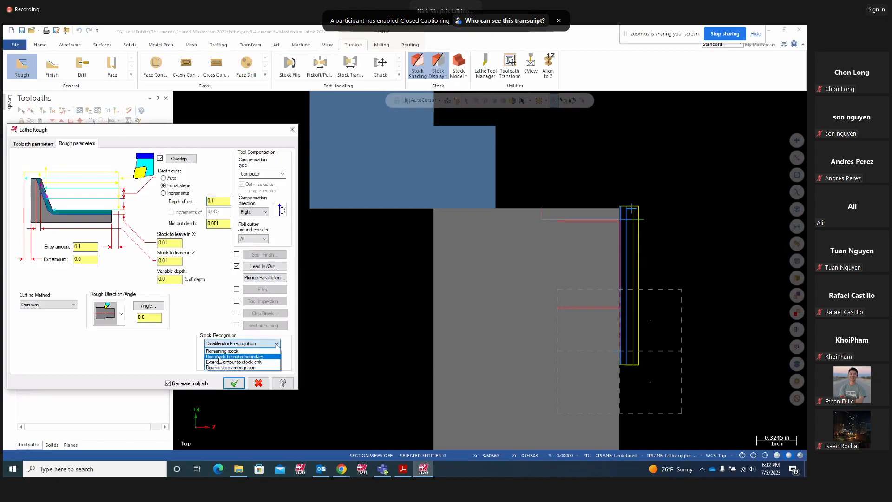
pyautogui.click(220, 357)
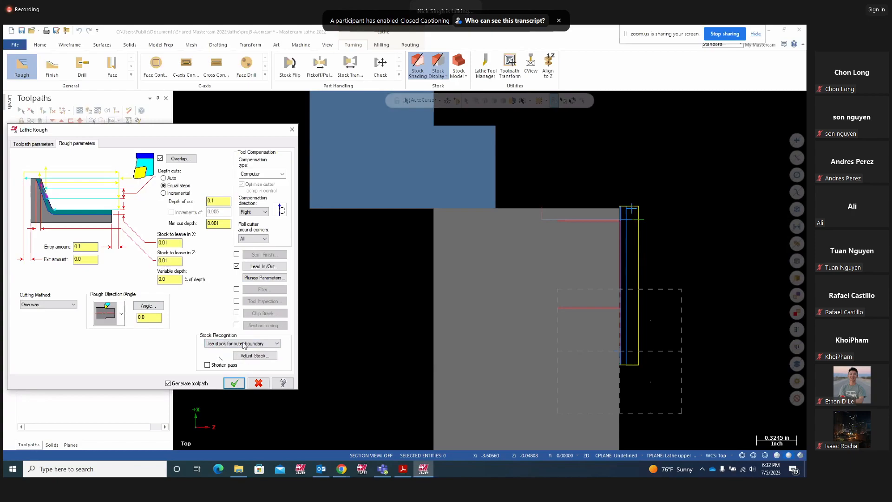
pyautogui.click(234, 382)
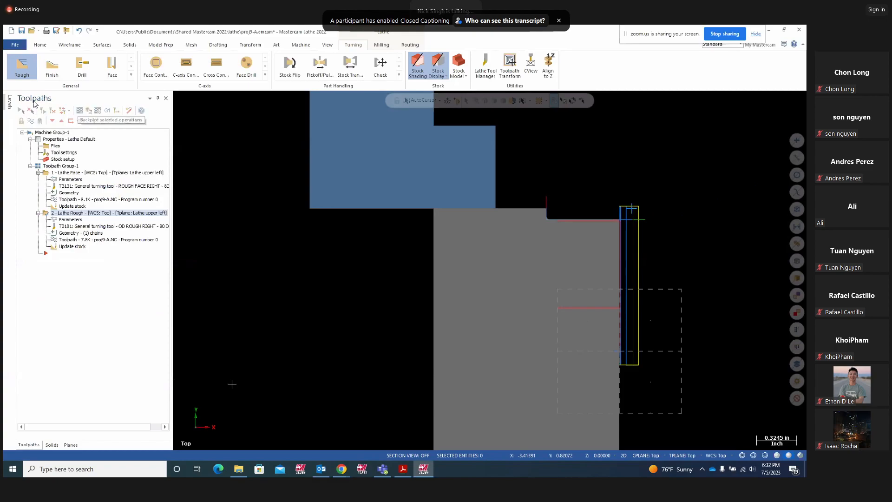
# Start a Finish toolpath on the same horizontal outer-diameter line and accept the chain
pyautogui.click(52, 66)
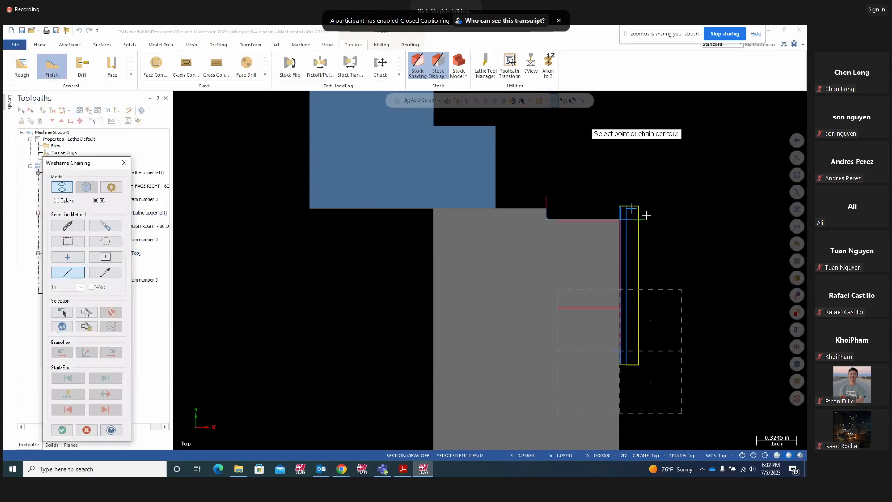
pyautogui.click(61, 311)
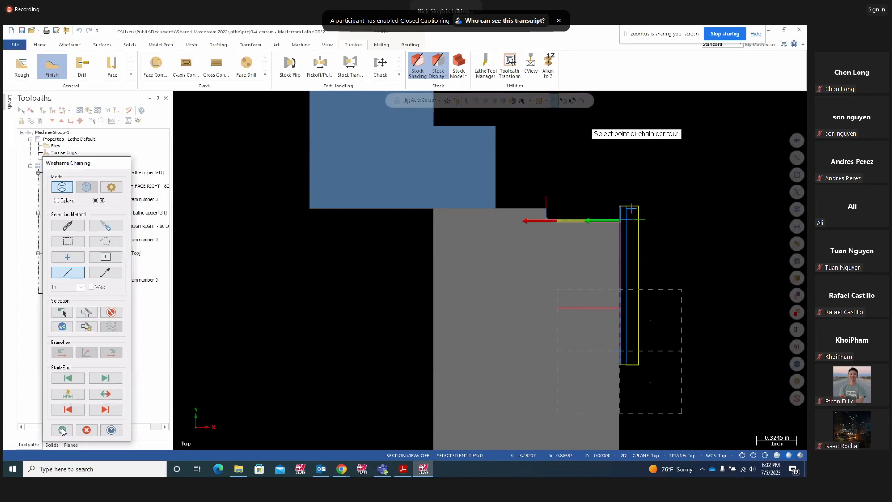
pyautogui.click(64, 430)
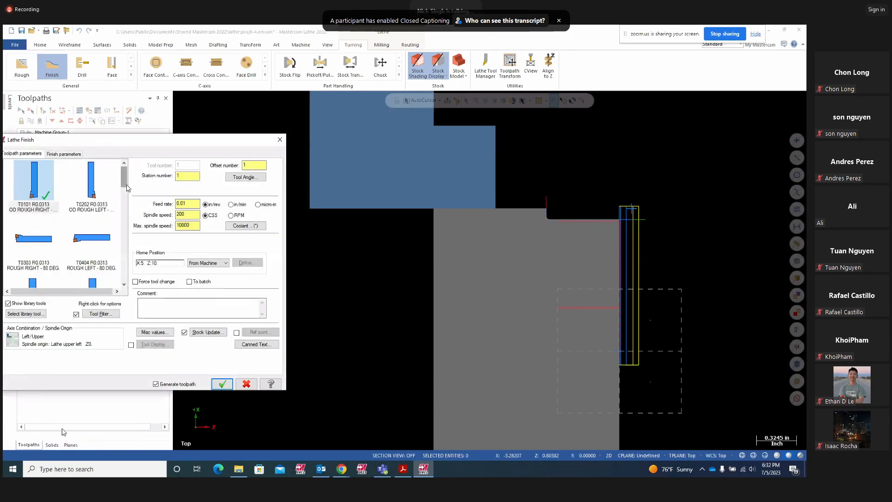
# Finish with the T1212 OD 55-degree right tool, extending the lead-out contour by 0.1, and generate the toolpath
pyautogui.scroll(-3, 128, 187)
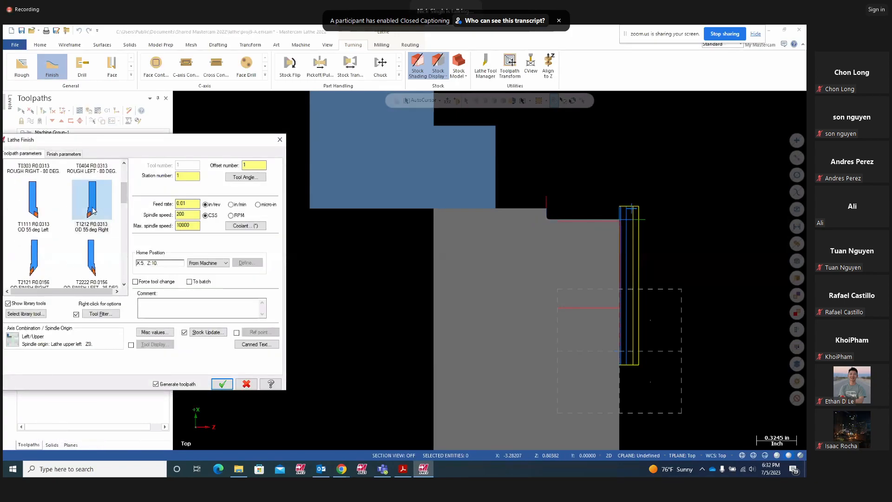
pyautogui.click(67, 155)
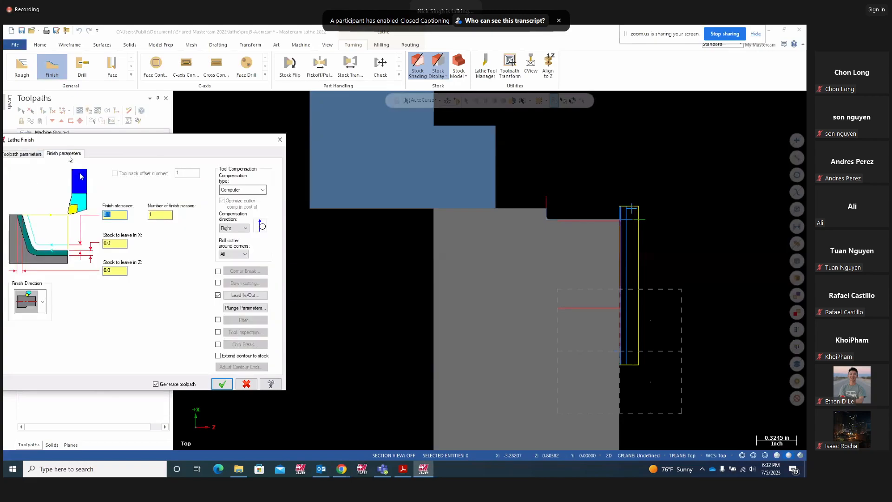
pyautogui.click(235, 297)
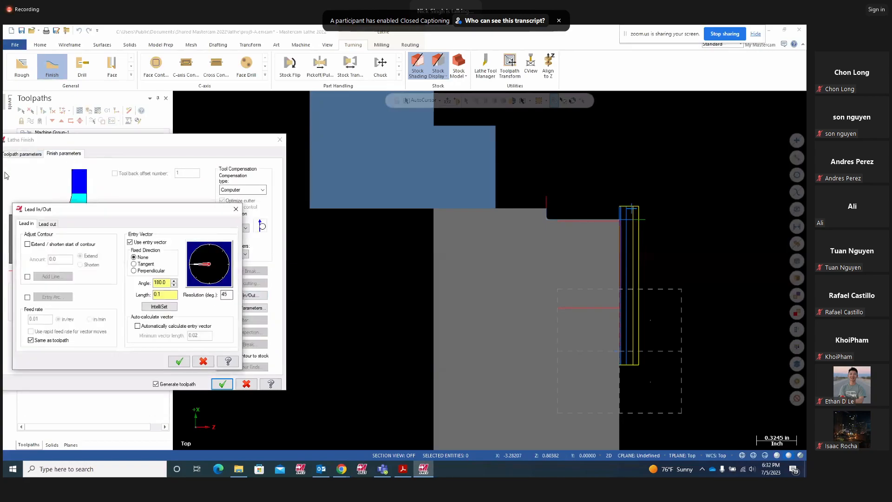
pyautogui.click(47, 224)
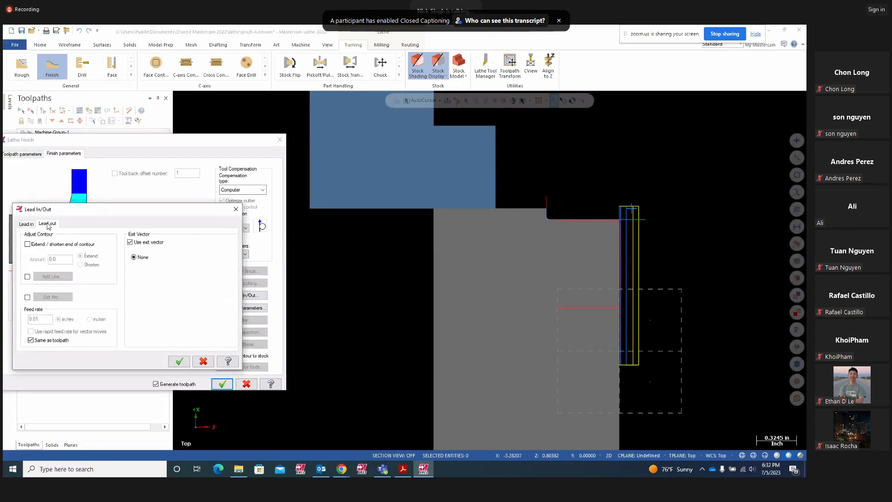
pyautogui.click(28, 244)
pyautogui.doubleClick(61, 260)
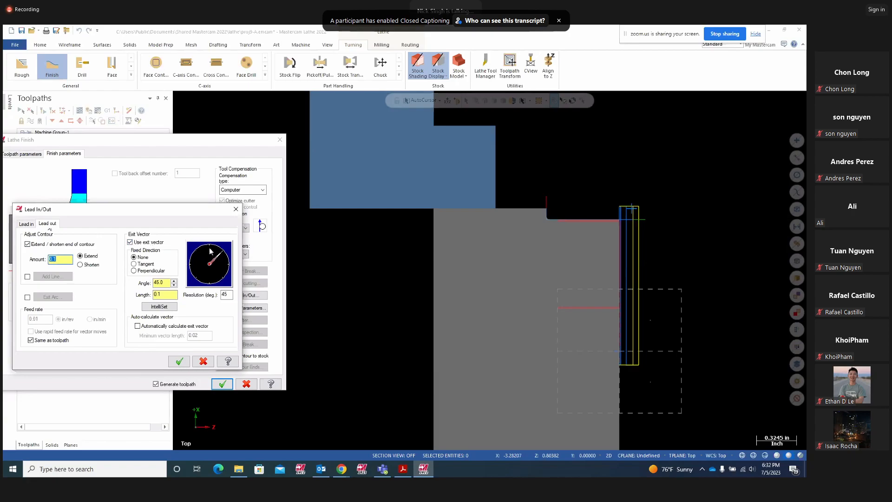
pyautogui.click(180, 361)
pyautogui.click(216, 385)
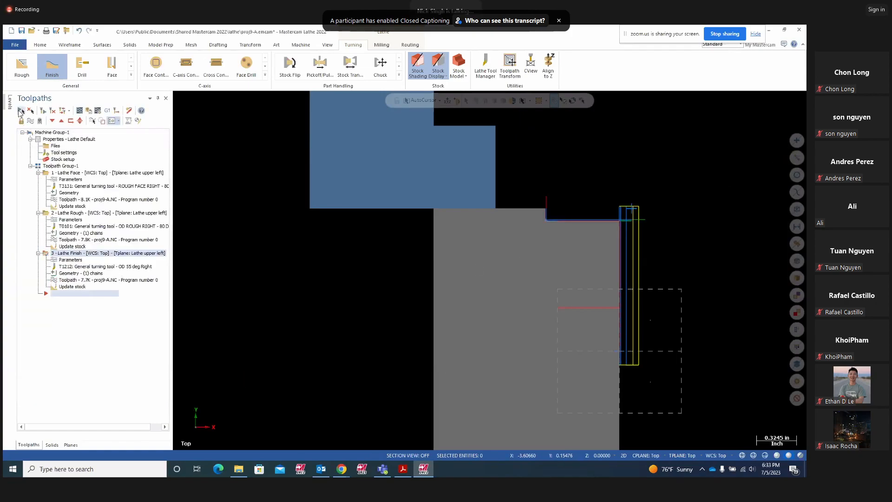
# Run the Verify simulation of the face, rough and finish operations, inspect the turned diameter up close, and close the simulator
pyautogui.click(89, 111)
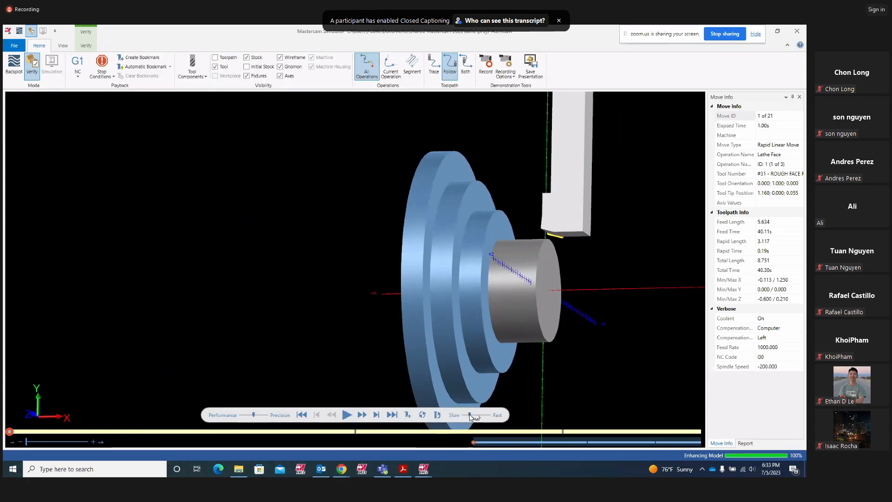
pyautogui.click(346, 415)
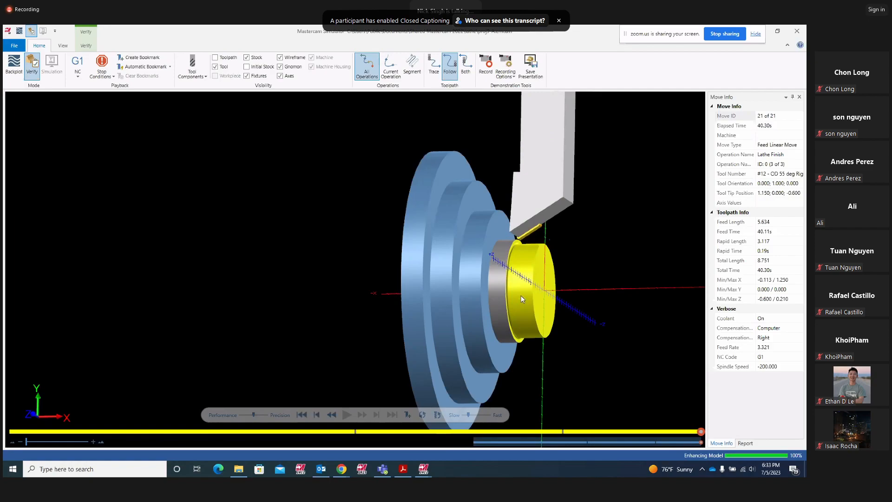
pyautogui.scroll(5, 529, 283)
pyautogui.moveTo(529, 283); pyautogui.dragTo(527, 284, button='middle')
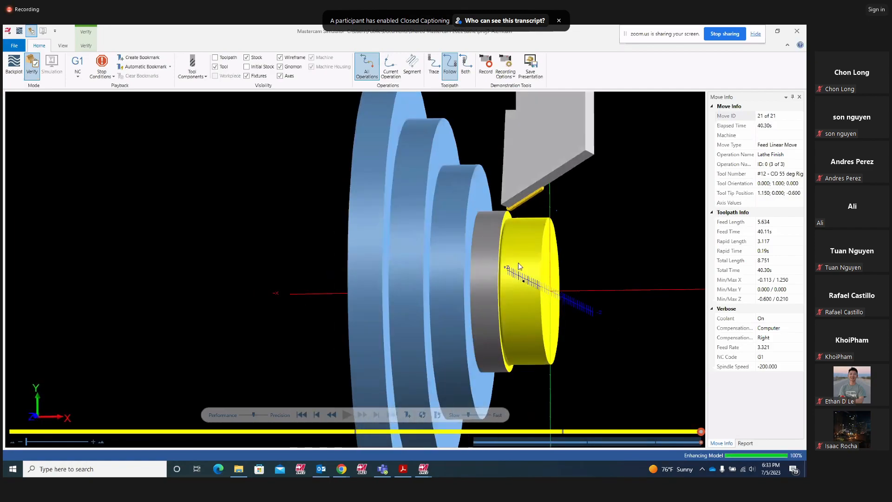
pyautogui.moveTo(511, 224); pyautogui.dragTo(486, 218, button='middle')
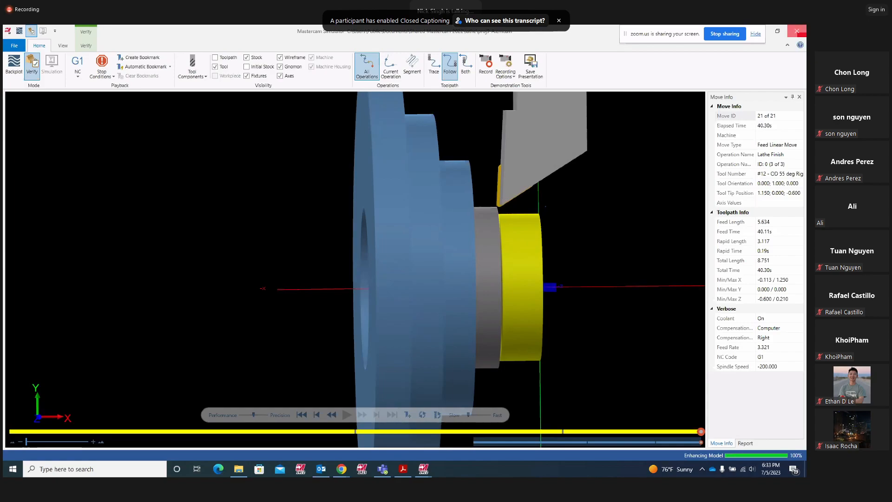
pyautogui.click(797, 31)
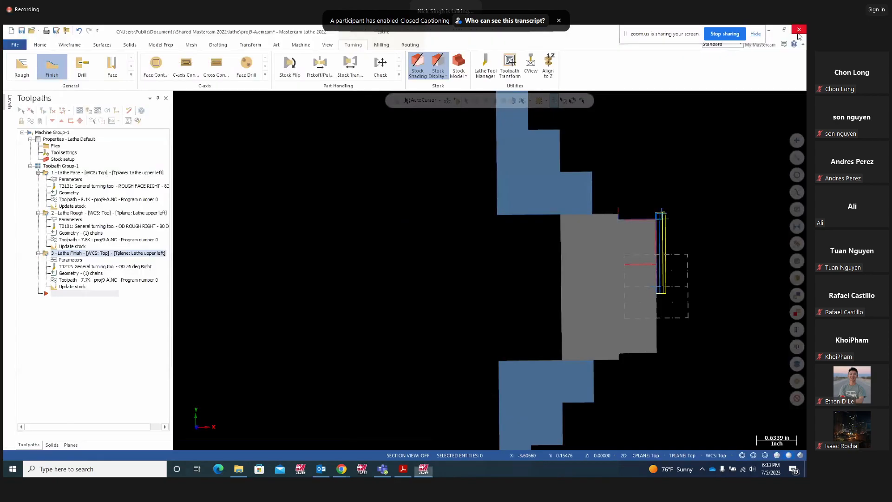
# Increase the Lathe Rough operation's lead-out contour extension to 0.2 and regenerate the toolpath
pyautogui.click(68, 220)
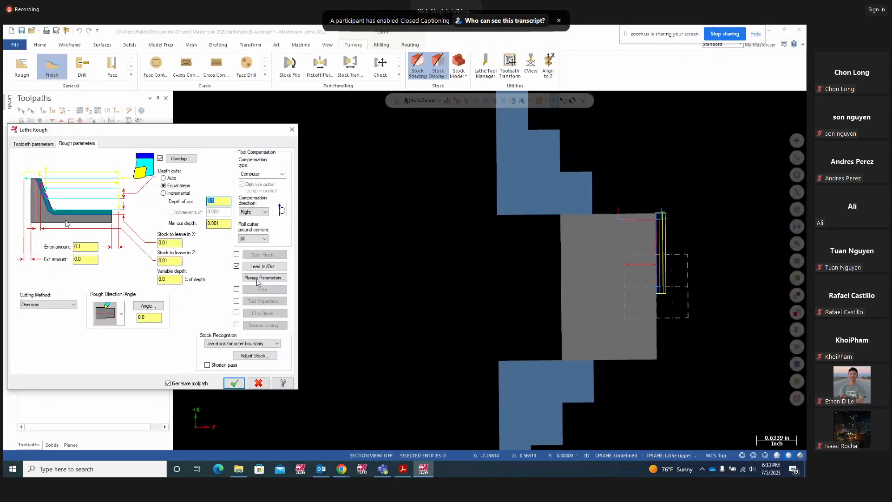
pyautogui.click(264, 266)
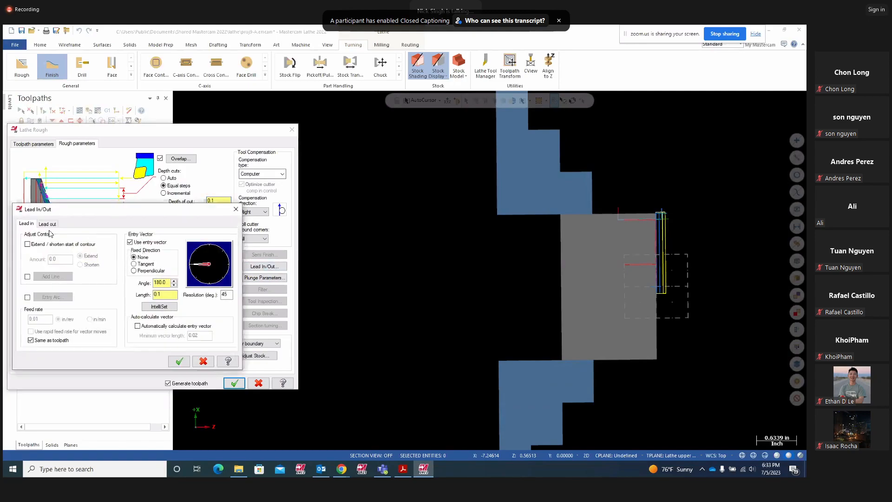
pyautogui.click(48, 224)
pyautogui.click(28, 244)
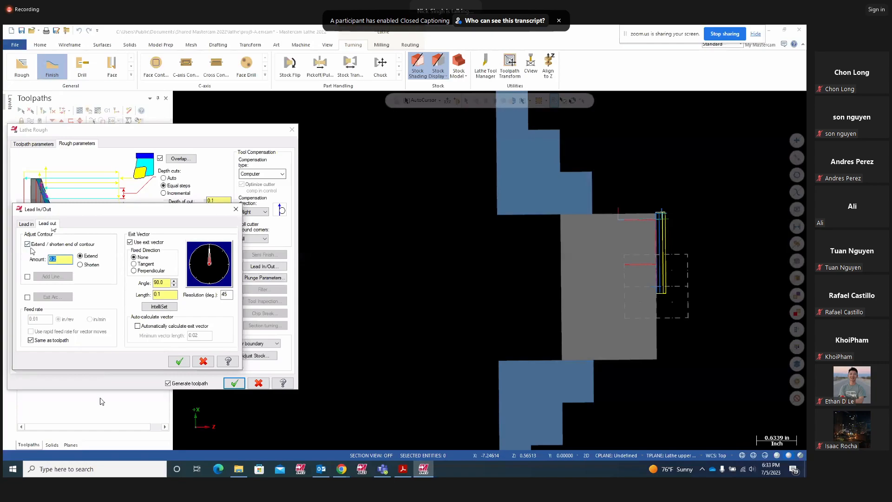
pyautogui.click(179, 362)
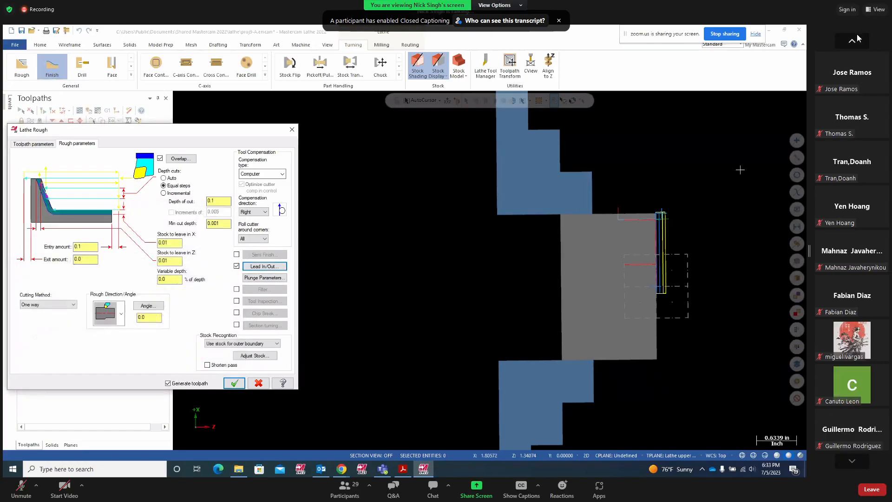
pyautogui.click(853, 40)
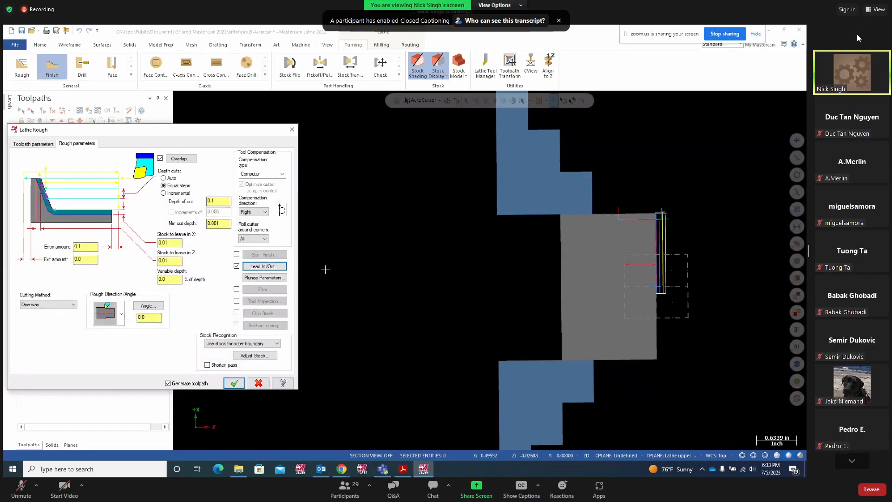
pyautogui.click(235, 384)
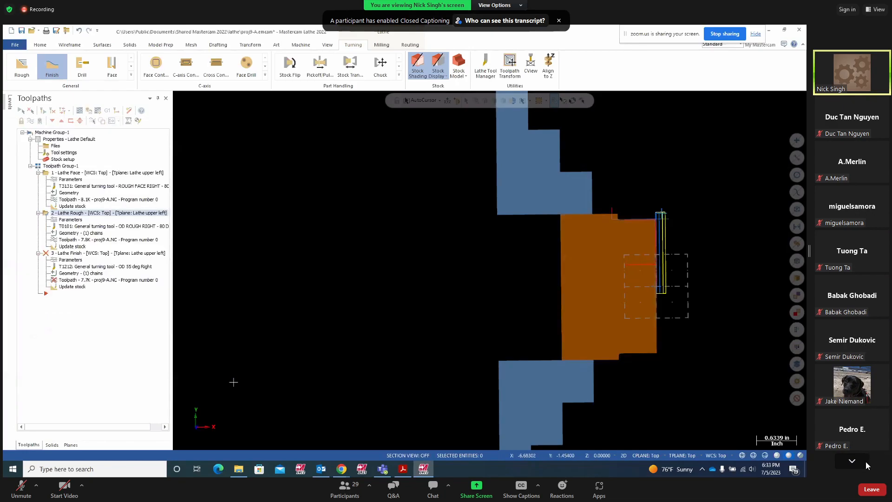
# Set the Lathe Finish operation's lead-out contour extension to 0.2 and regenerate the toolpath
pyautogui.click(866, 461)
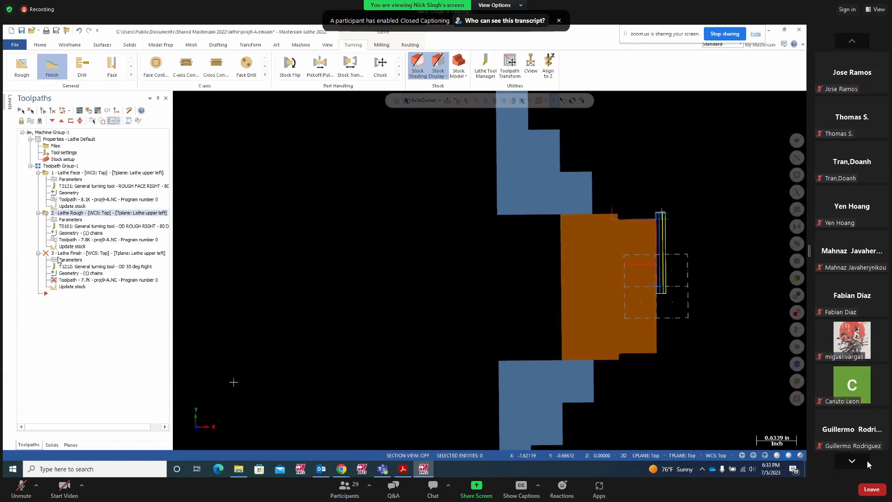
pyautogui.doubleClick(65, 259)
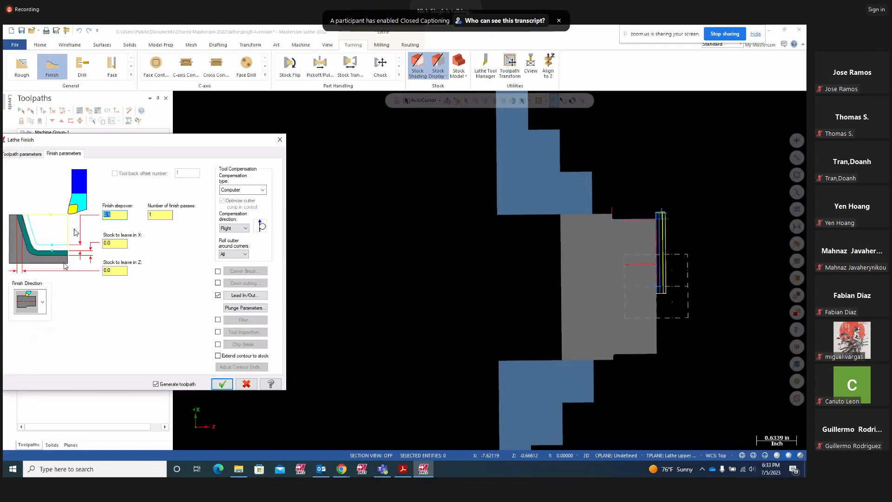
pyautogui.click(234, 296)
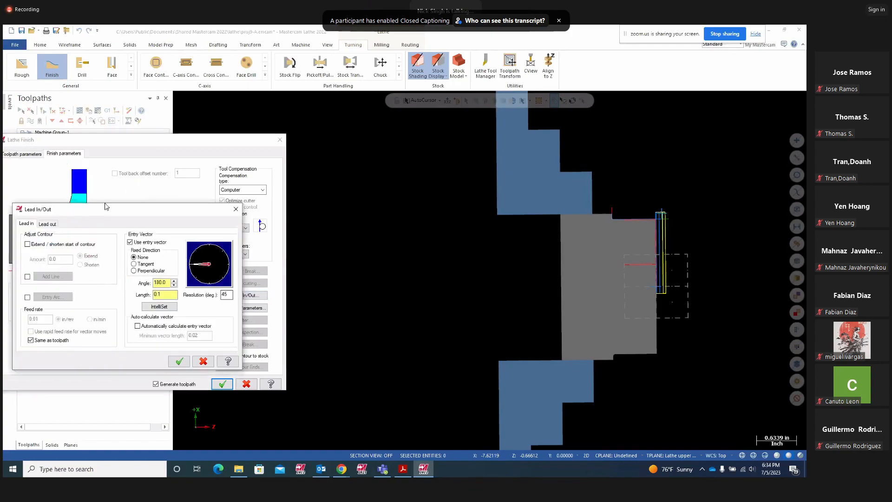
pyautogui.click(46, 223)
pyautogui.doubleClick(60, 259)
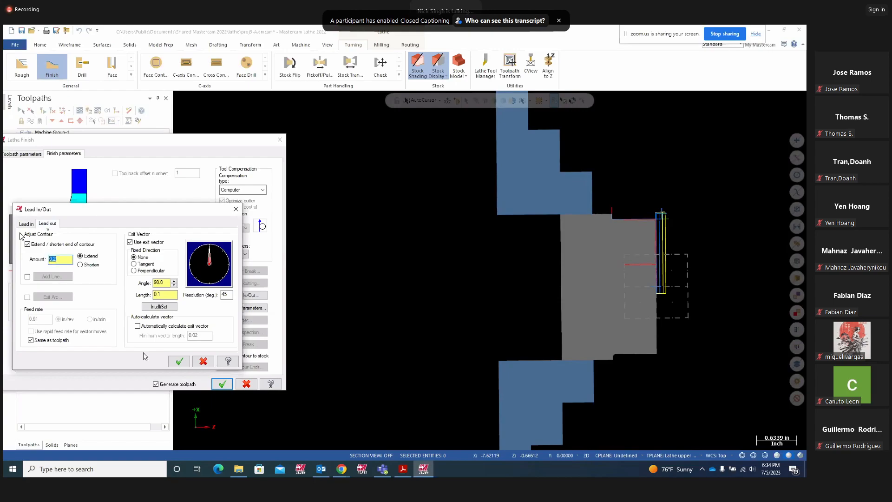
pyautogui.click(179, 361)
pyautogui.click(222, 384)
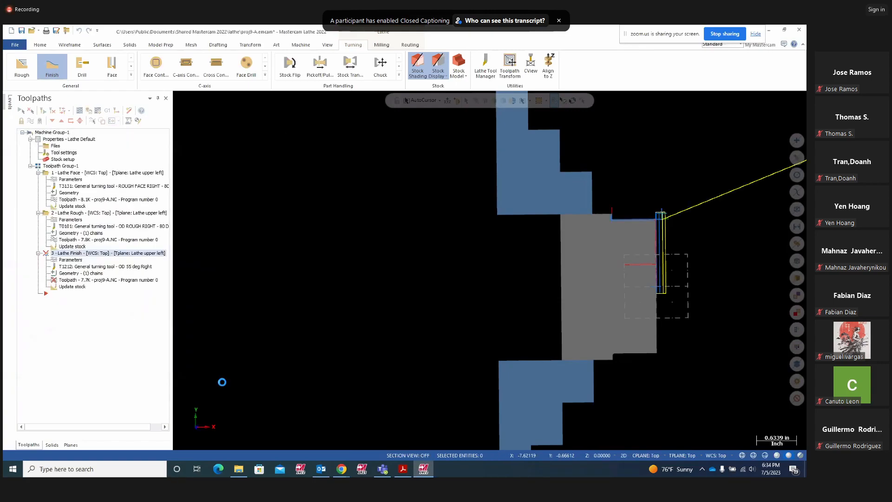
# Examine the finish toolpath up close along the turned outer diameter and at the shoulder beside the chuck jaw
pyautogui.scroll(3, 625, 212)
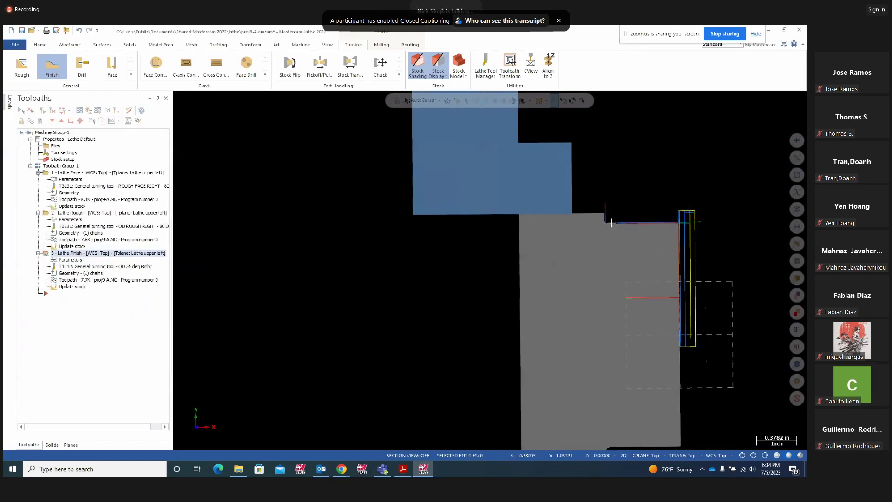
pyautogui.scroll(3, 611, 223)
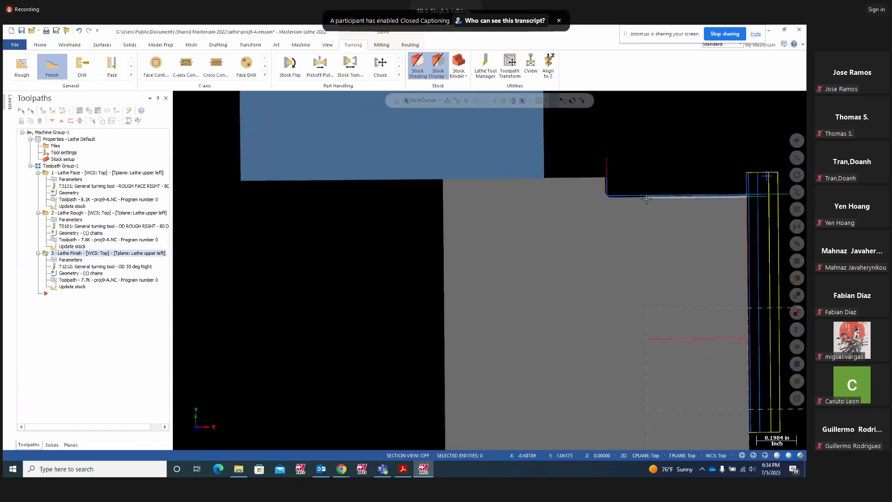
pyautogui.scroll(1, 627, 210)
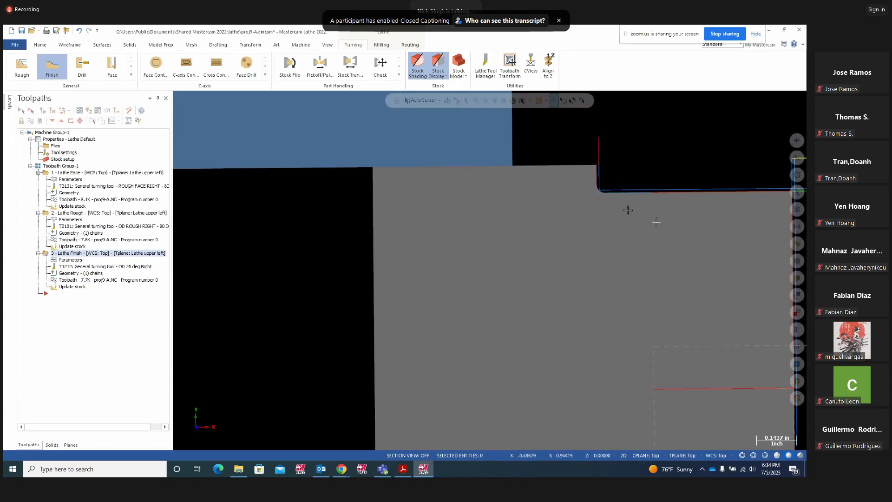
pyautogui.scroll(-1, 654, 263)
pyautogui.scroll(-5, 644, 263)
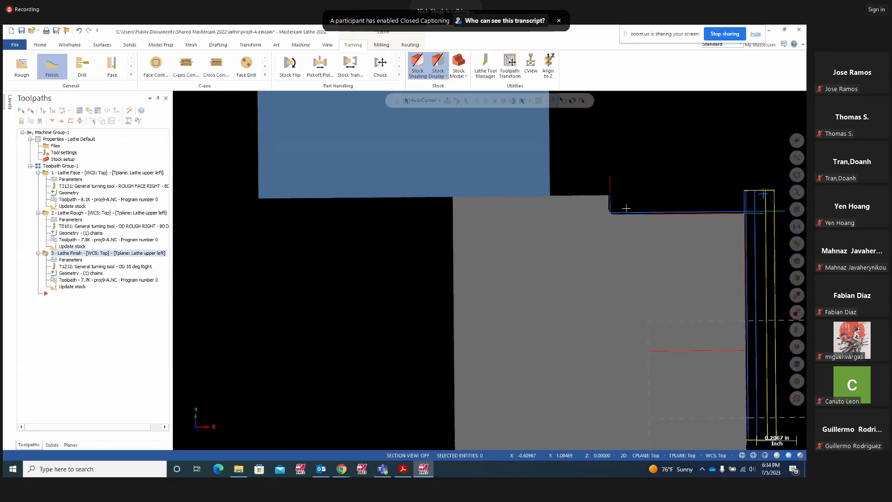
pyautogui.scroll(3, 650, 239)
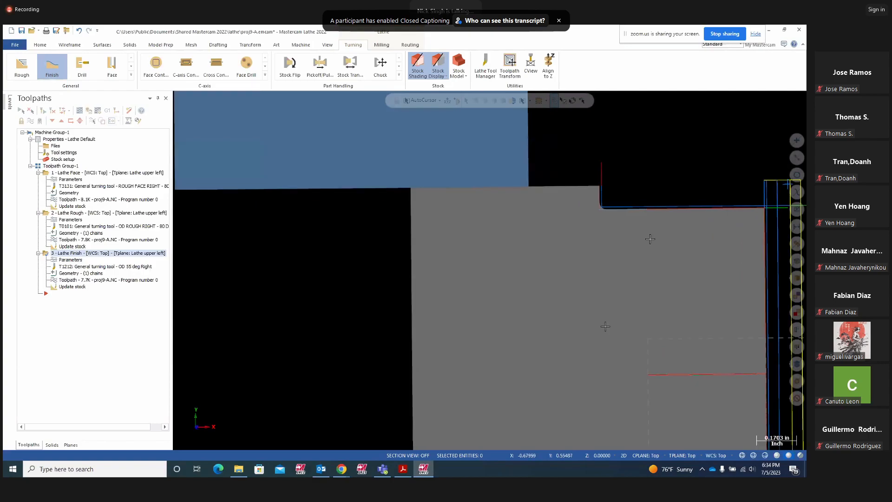
pyautogui.scroll(-13, 544, 302)
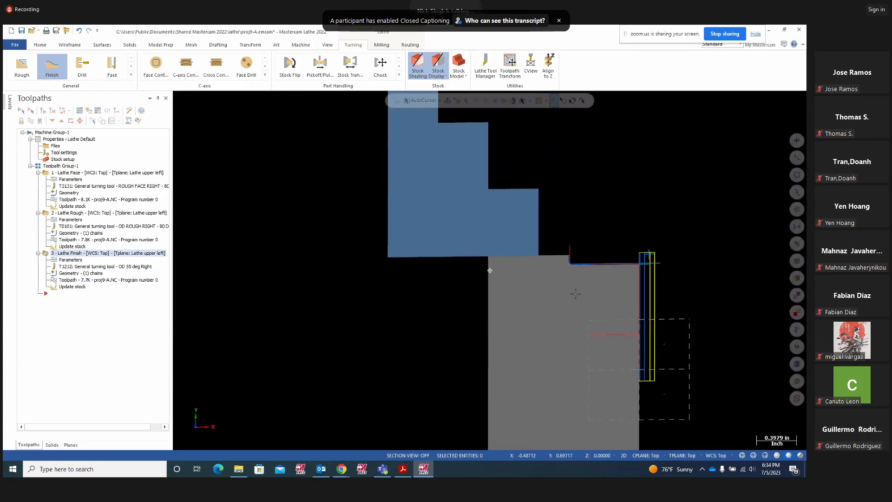
pyautogui.scroll(-3, 332, 306)
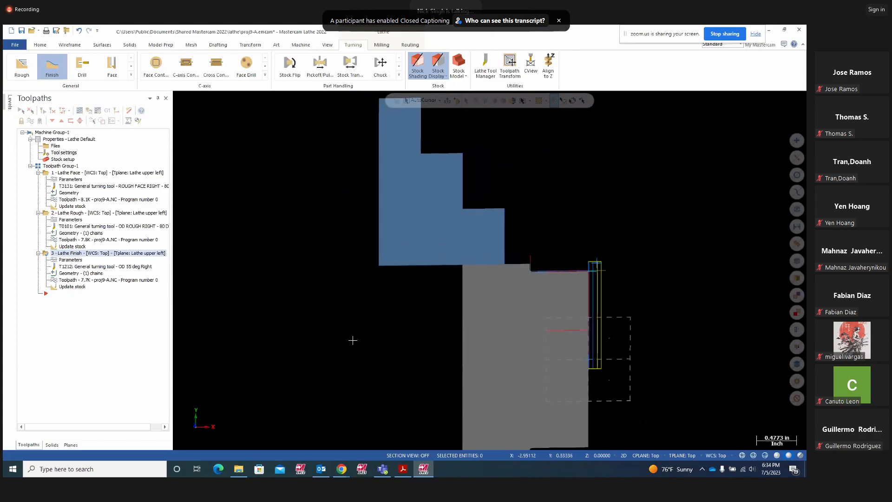
pyautogui.scroll(3, 641, 369)
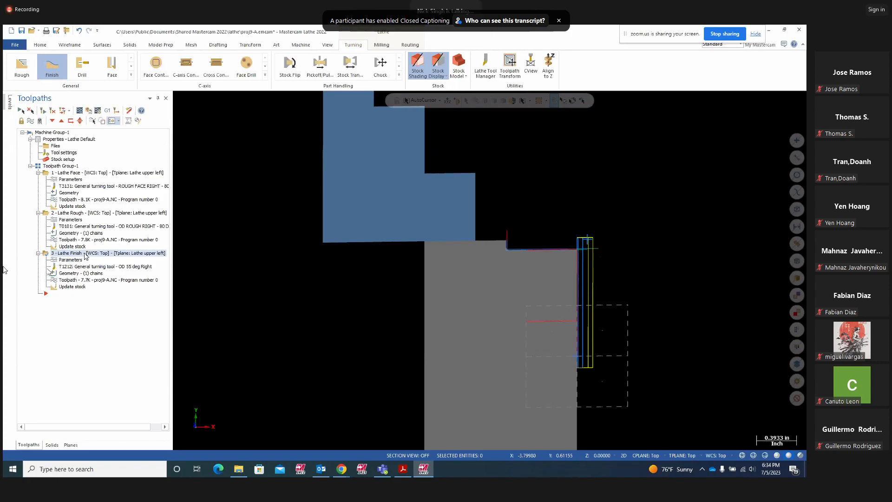
# Switch to the Project10 drawing in Acrobat, delete the highlight over the Ø.648 center-hole dimension, and return to Mastercam
pyautogui.click(403, 469)
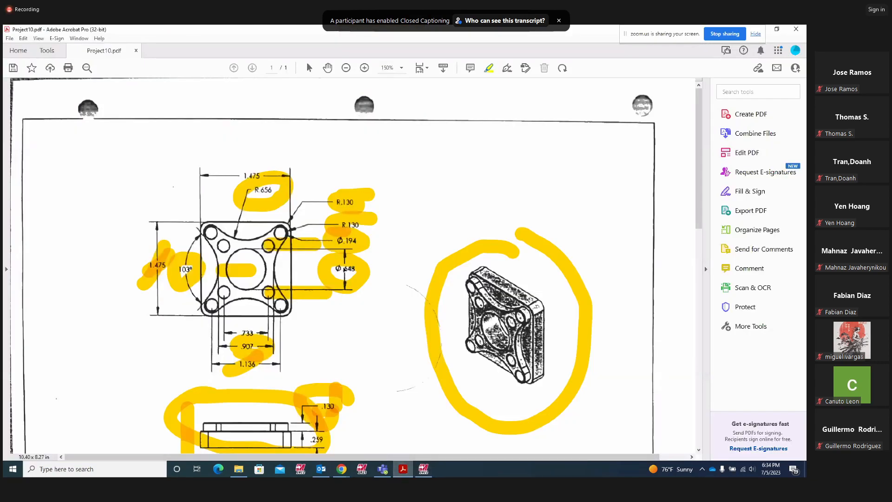
pyautogui.rightClick(344, 268)
pyautogui.click(355, 294)
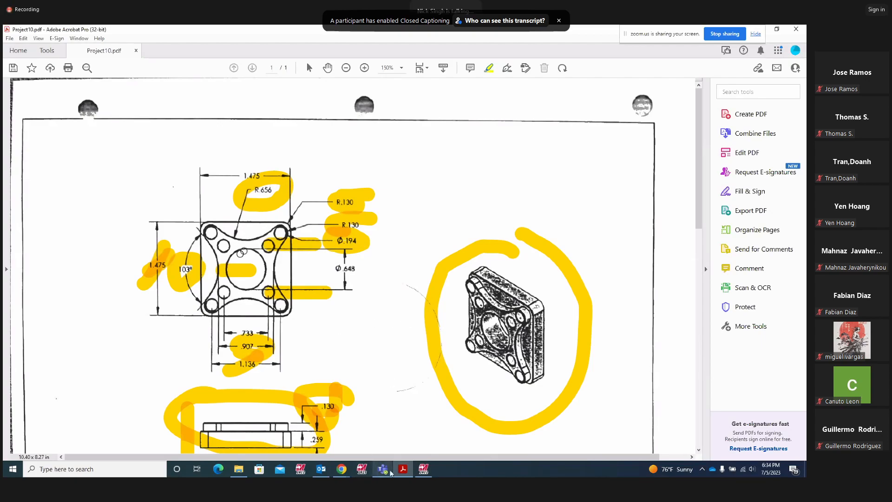
pyautogui.click(423, 469)
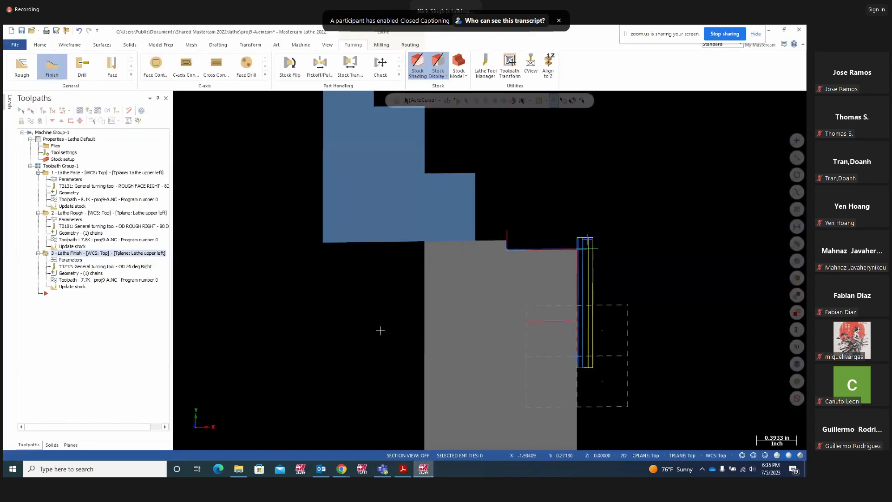
# Hide the displayed face, rough and finish toolpaths from the part
pyautogui.scroll(-4, 364, 318)
pyautogui.scroll(4, 569, 410)
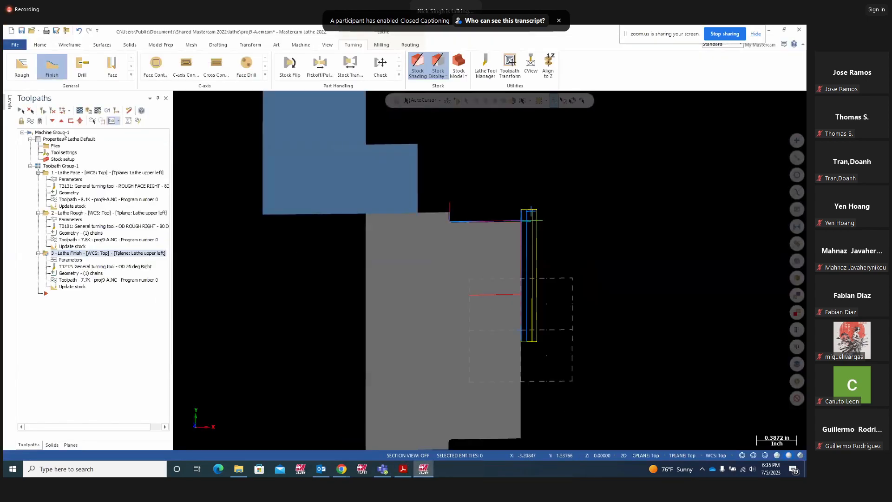
pyautogui.click(31, 121)
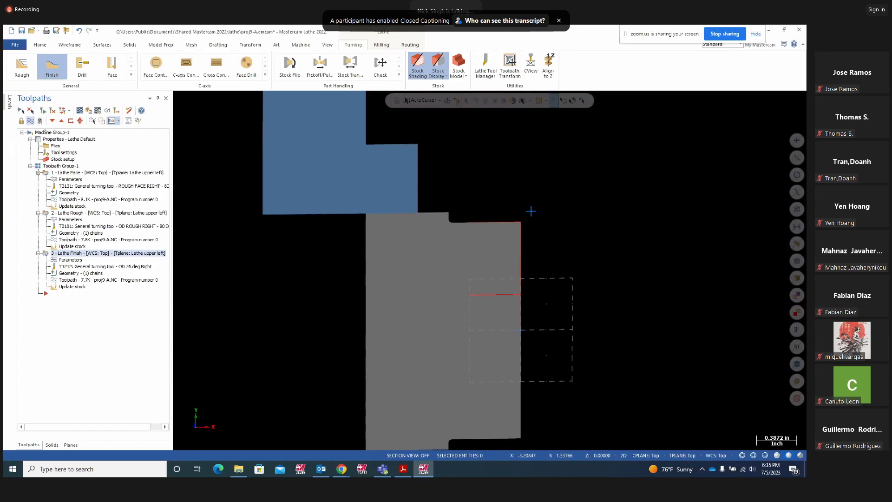
# Create a Lathe Drill toolpath with the T112112 0.5-diameter spot tool at an incremental depth of -0.2 on the part center
pyautogui.click(82, 68)
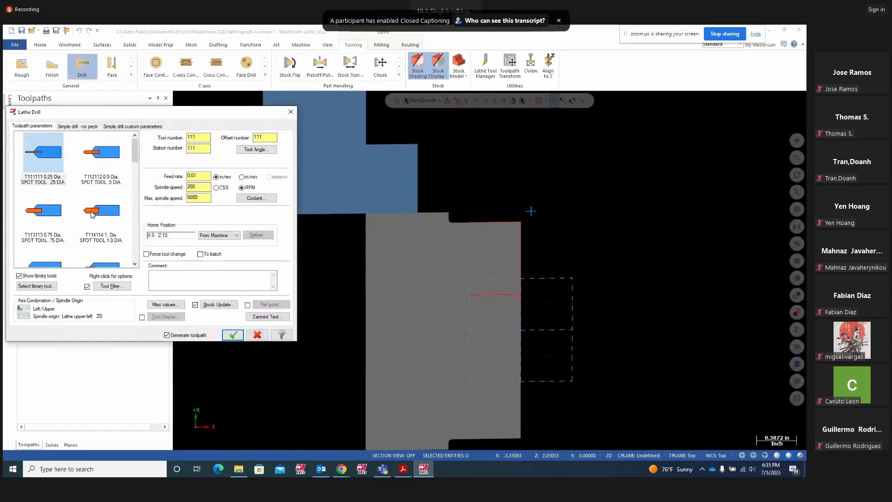
pyautogui.click(106, 159)
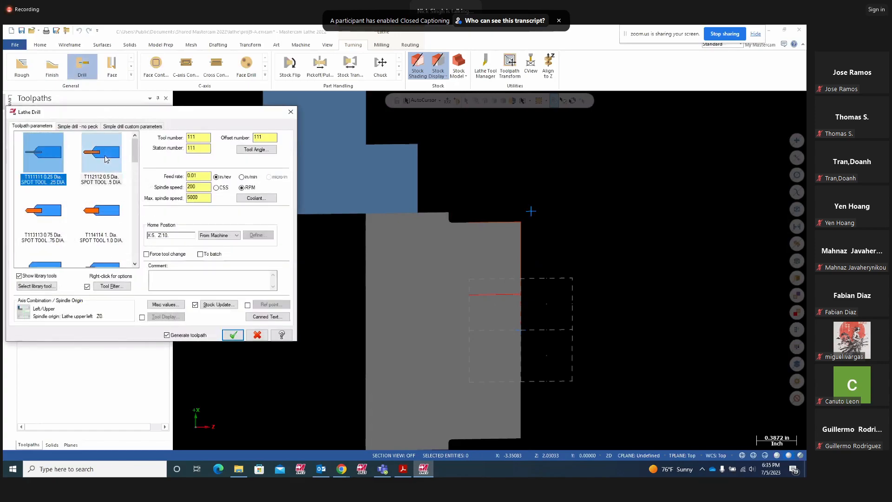
pyautogui.click(78, 127)
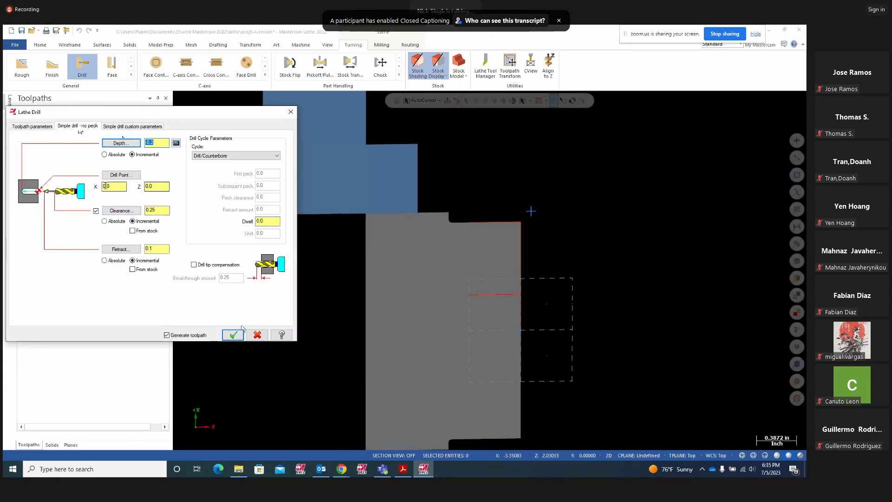
pyautogui.click(154, 249)
pyautogui.click(232, 335)
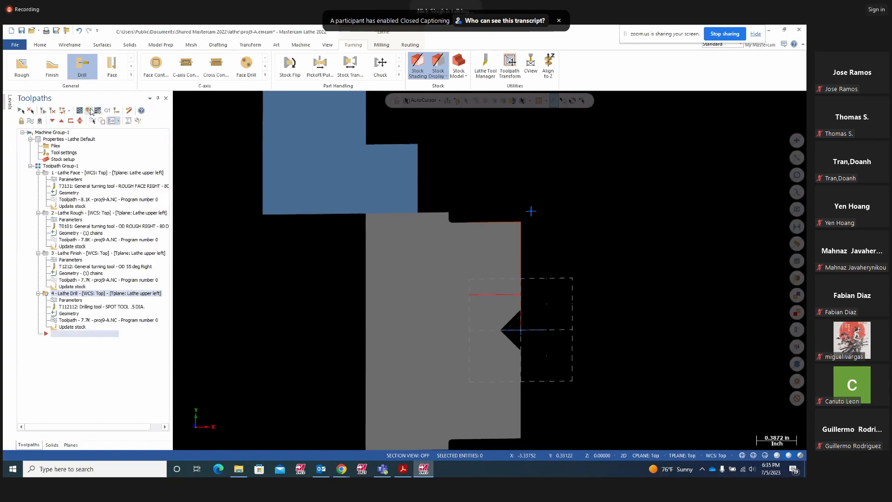
# Create a second Lathe Drill toolpath with the T124124 0.5-diameter drill at an incremental depth of -0.5
pyautogui.click(83, 73)
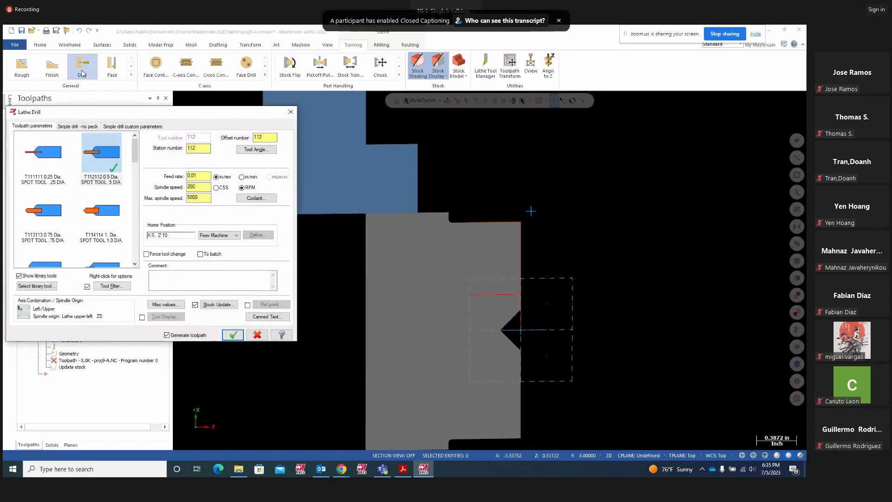
pyautogui.moveTo(135, 161); pyautogui.dragTo(133, 197)
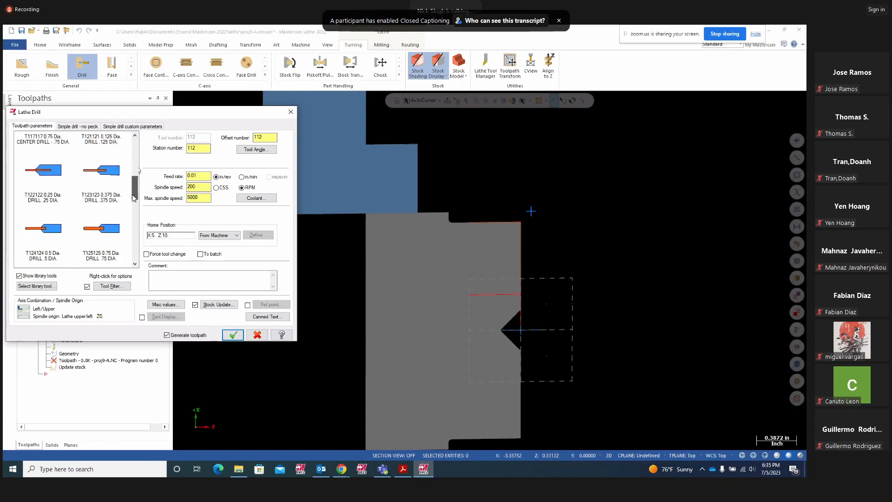
pyautogui.click(40, 256)
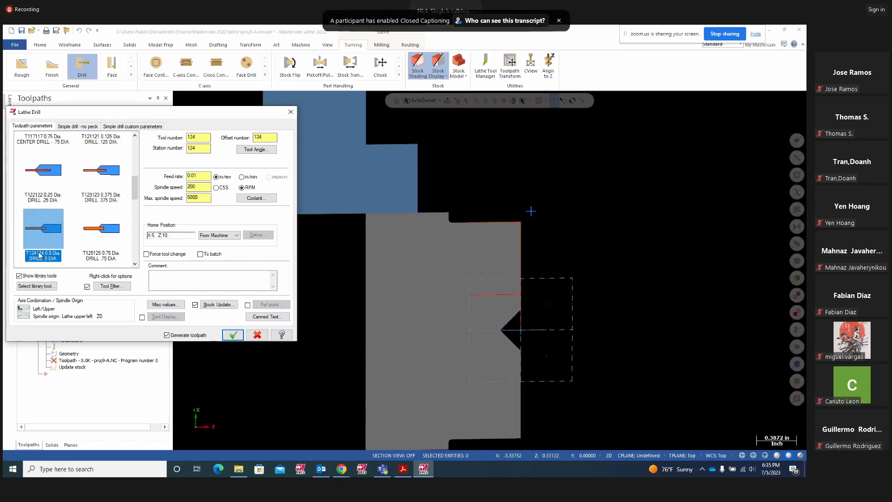
pyautogui.click(81, 126)
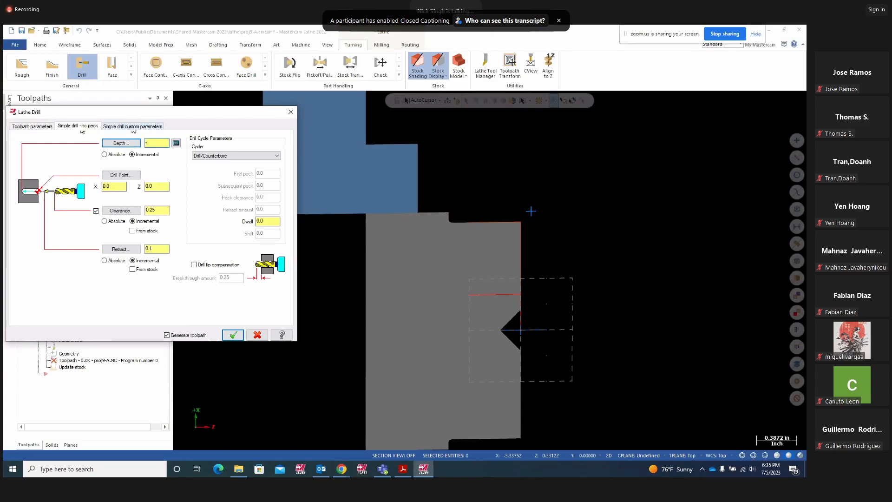
pyautogui.write('-0.5')
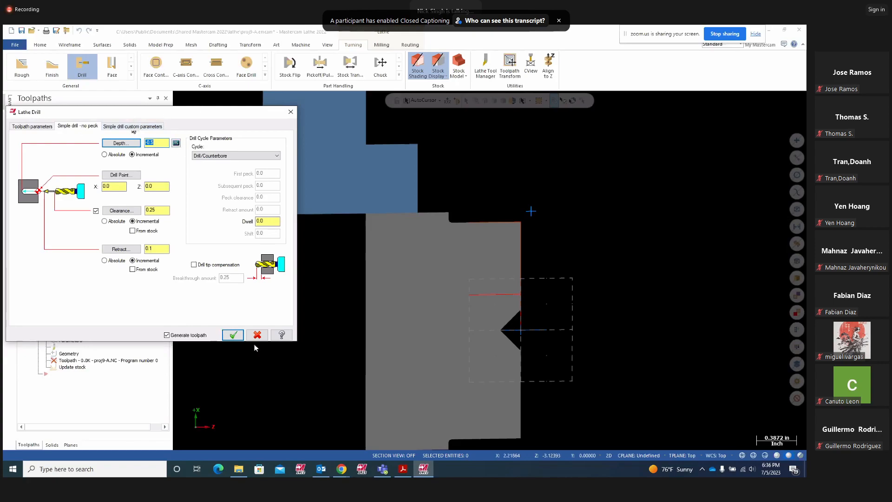
pyautogui.click(233, 334)
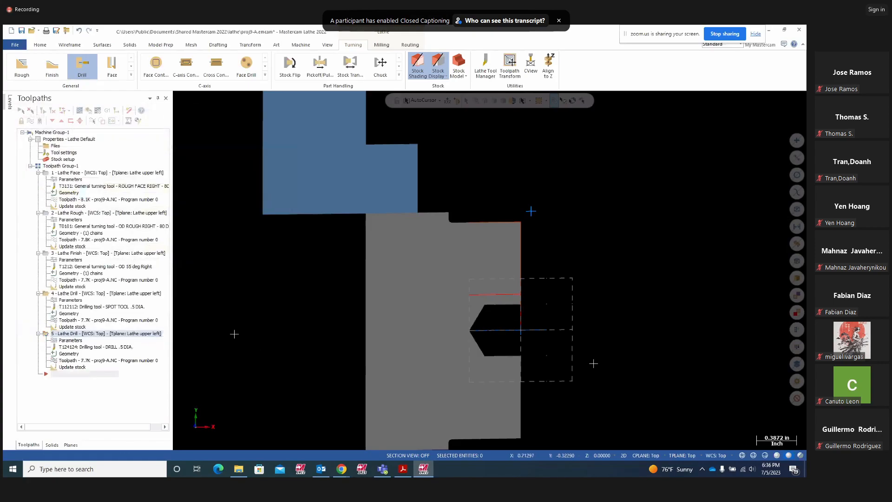
# Add the tip length for the 0.5 finish diameter to the second drill's depth with the depth calculator and regenerate the toolpath
pyautogui.scroll(2, 521, 358)
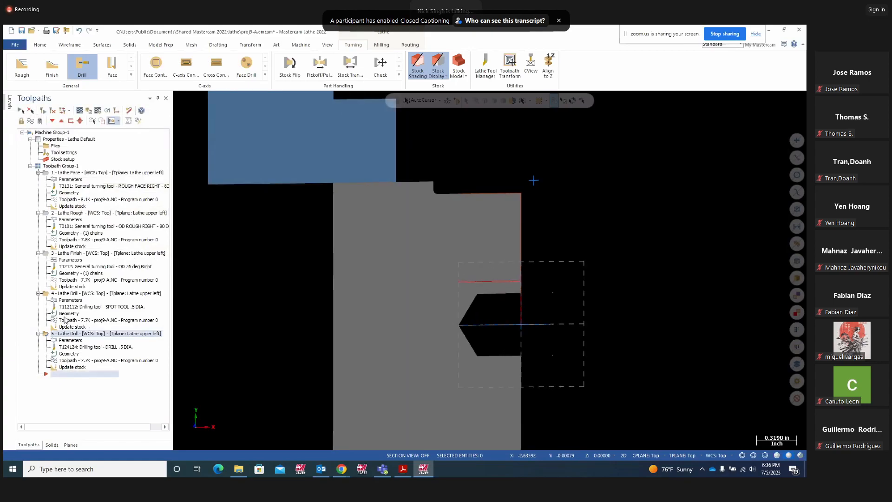
pyautogui.click(70, 340)
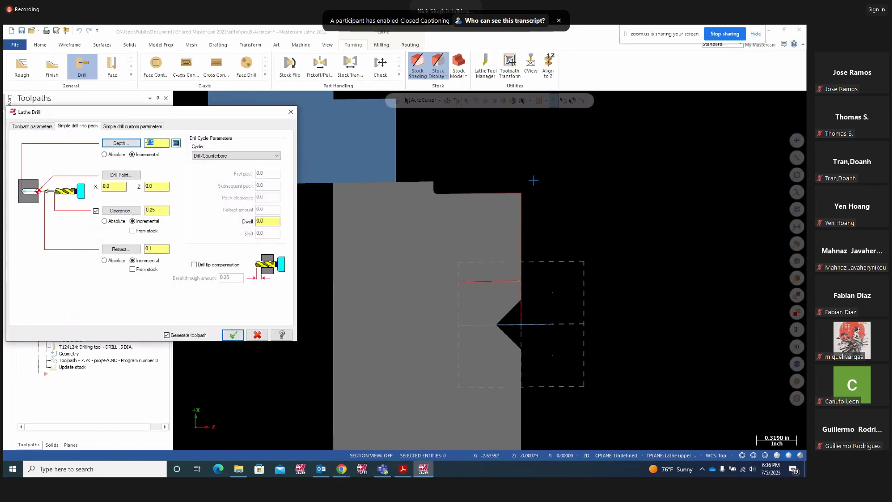
pyautogui.click(176, 143)
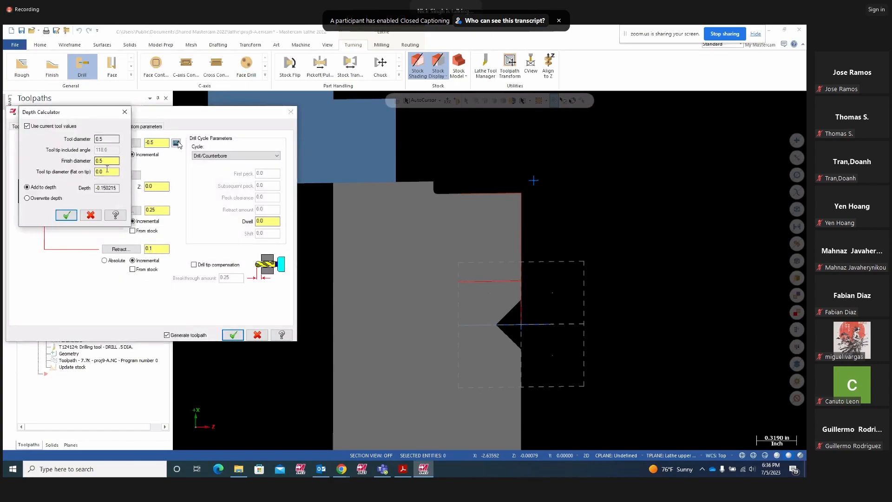
pyautogui.click(67, 215)
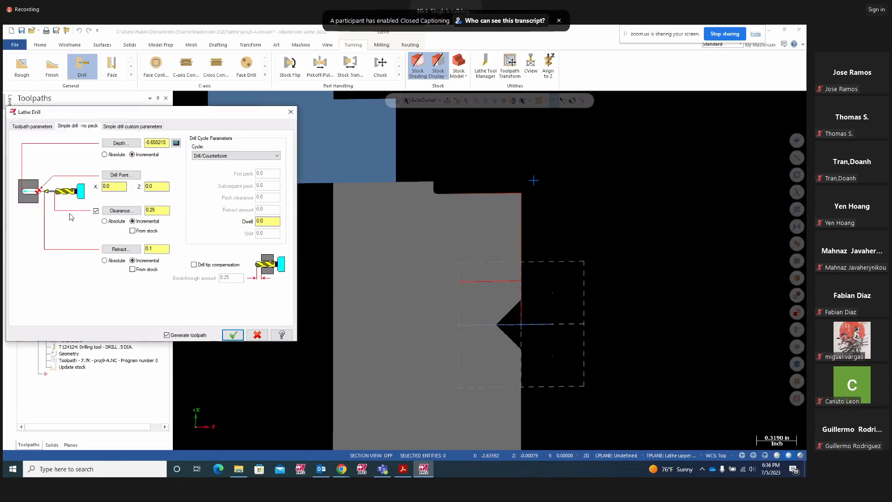
pyautogui.click(233, 335)
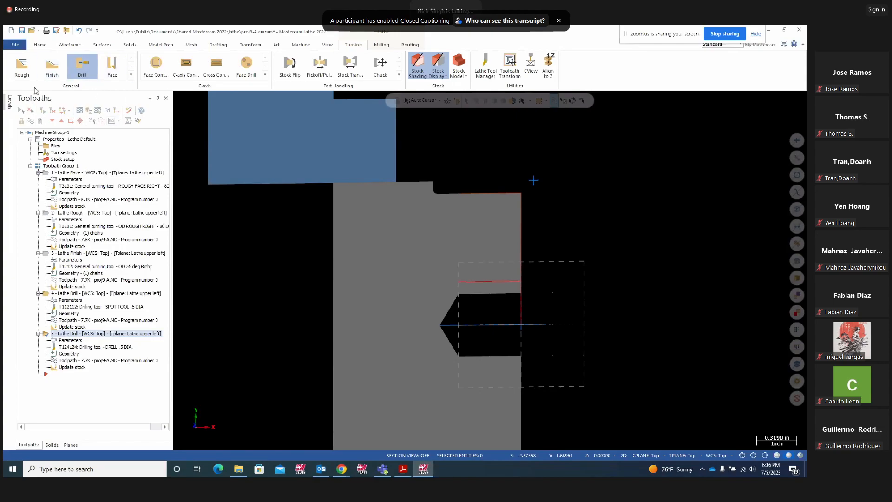
# Start a Lathe Rough toolpath on the horizontal bore line as a single chain, using the T7272 ID rough boring bar, minimum 0.25 diameter
pyautogui.click(22, 74)
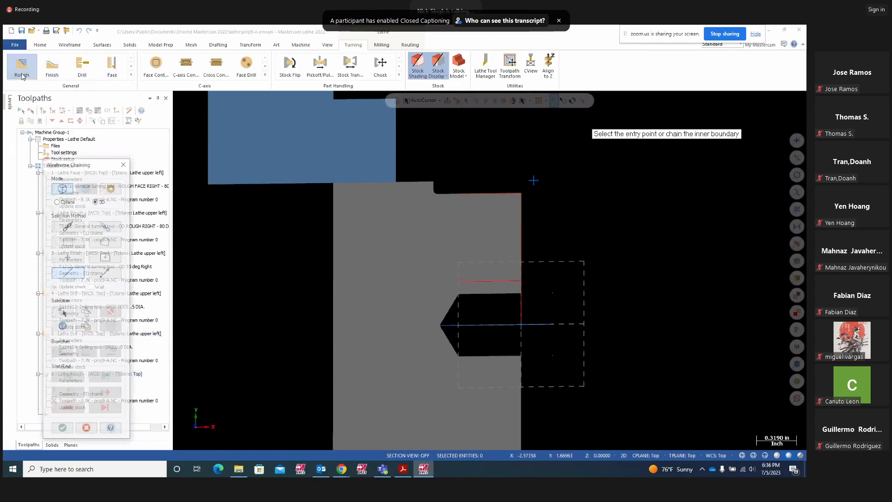
pyautogui.click(74, 275)
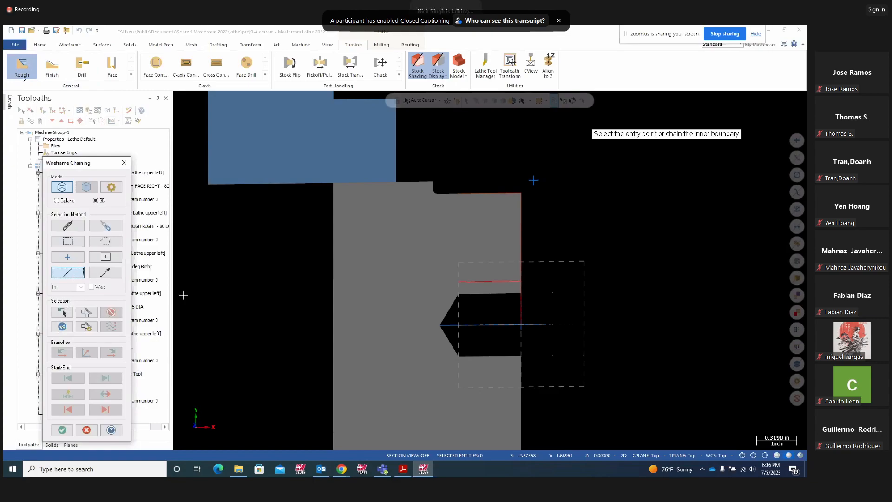
pyautogui.click(516, 281)
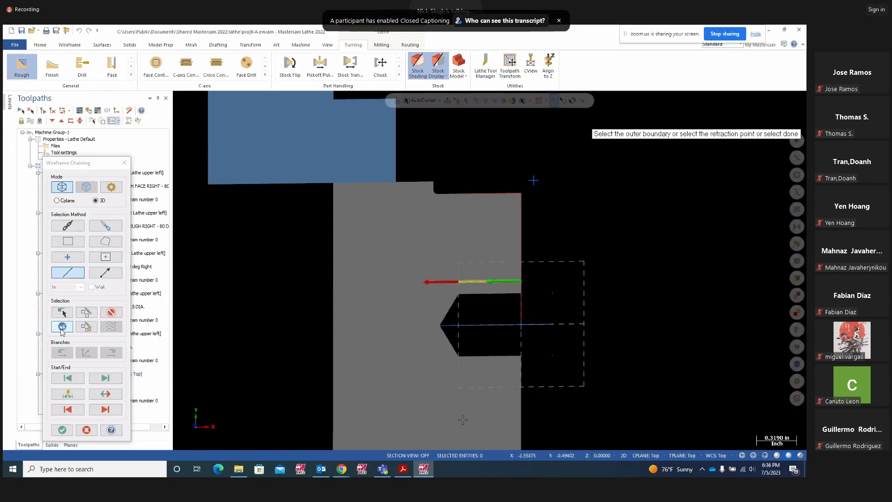
pyautogui.click(61, 430)
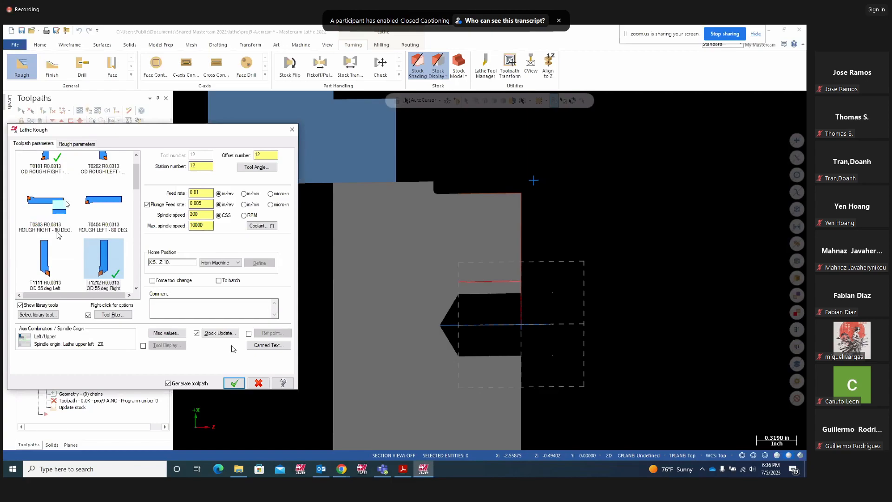
pyautogui.scroll(1, 53, 203)
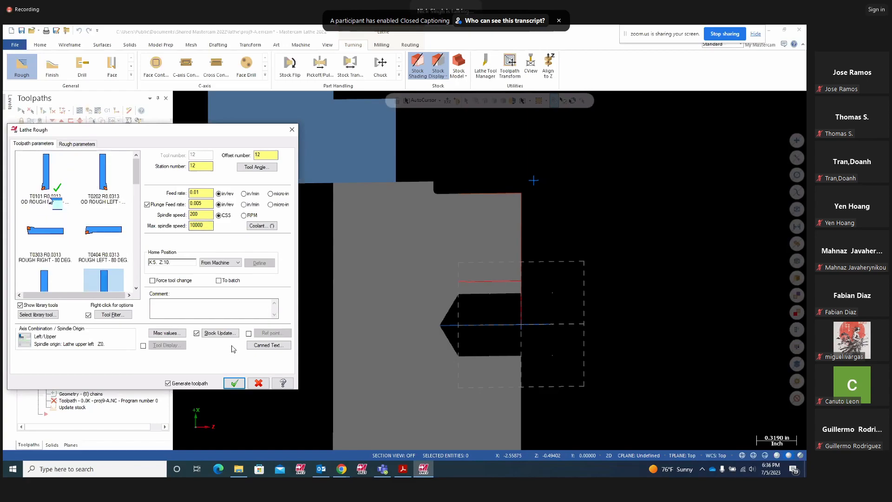
pyautogui.scroll(-3, 129, 214)
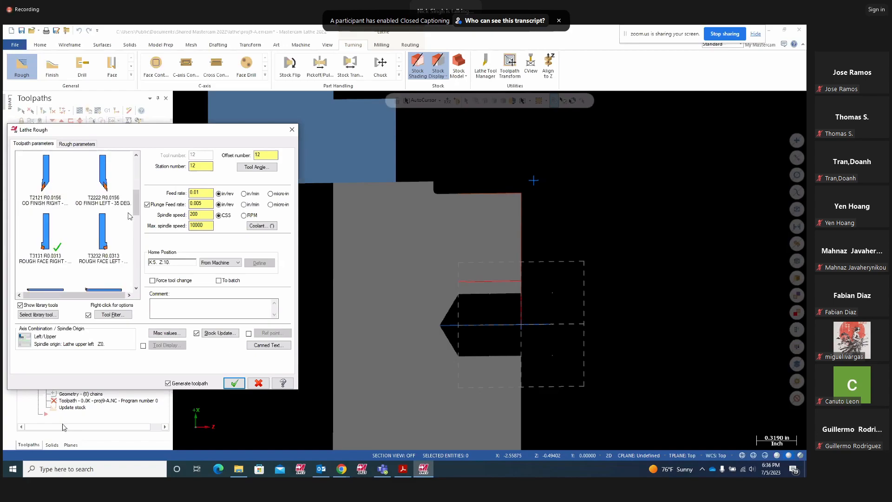
pyautogui.scroll(-5, 128, 215)
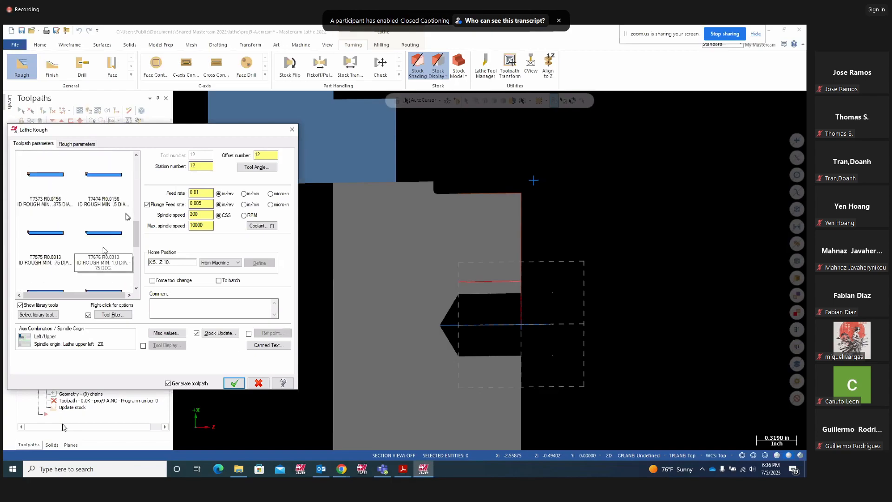
pyautogui.scroll(-3, 126, 216)
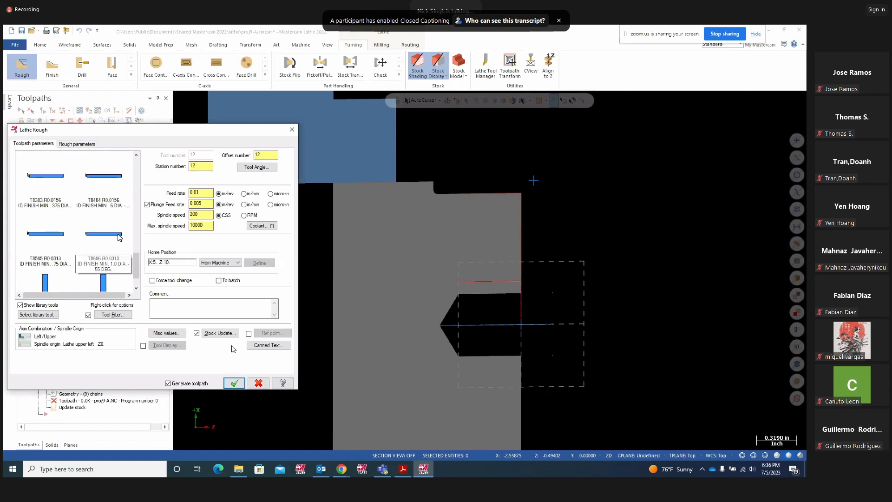
pyautogui.scroll(-1, 119, 236)
pyautogui.scroll(4, 117, 237)
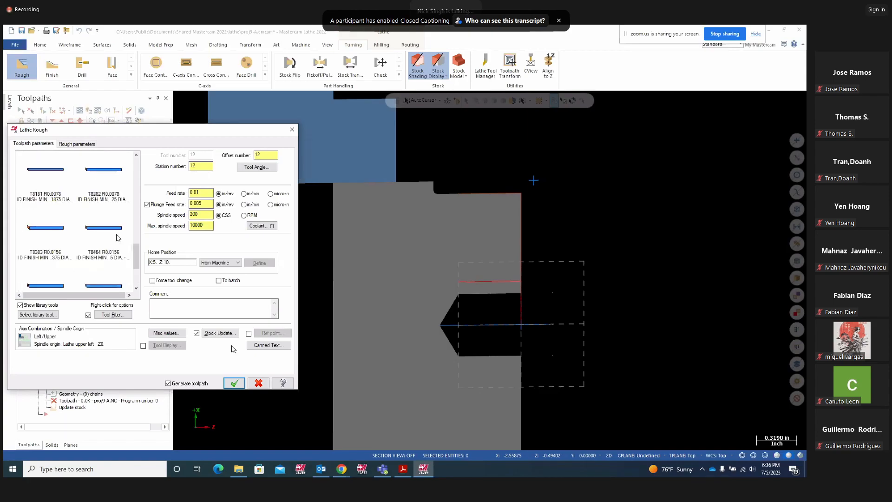
pyautogui.click(99, 192)
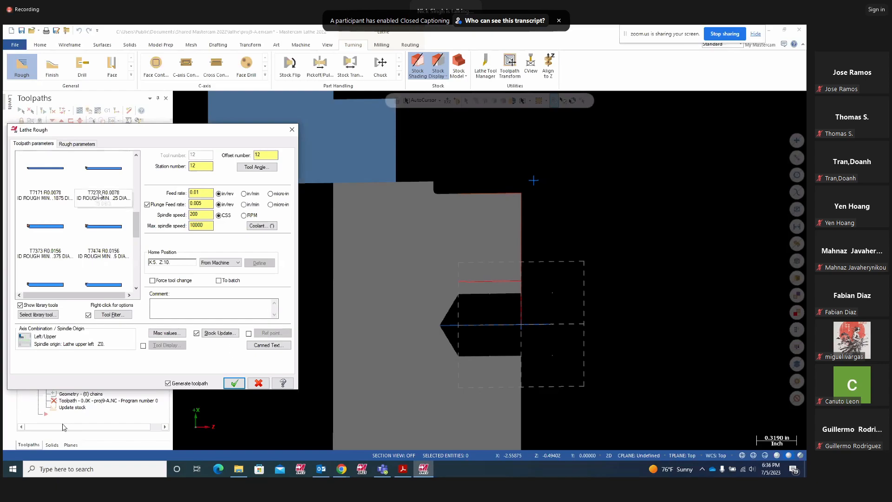
# Set the lead-out exit vector angle to -90 degrees for the bore roughing toolpath
pyautogui.click(70, 145)
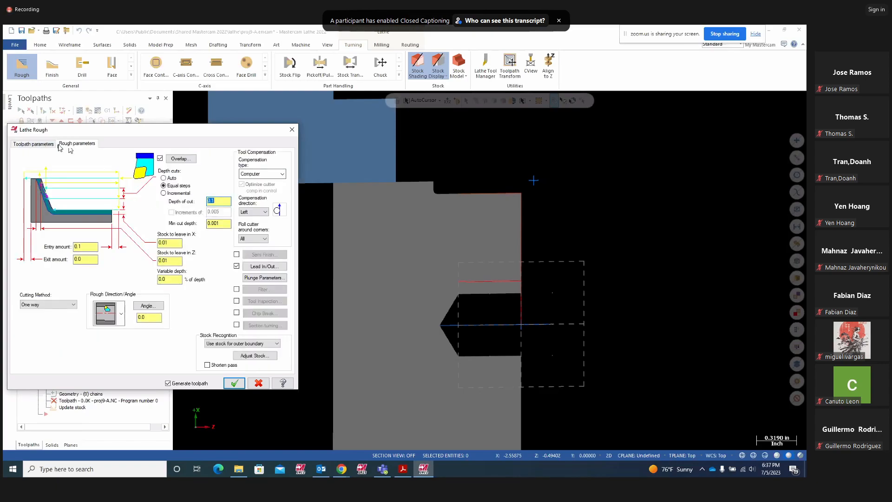
pyautogui.click(257, 267)
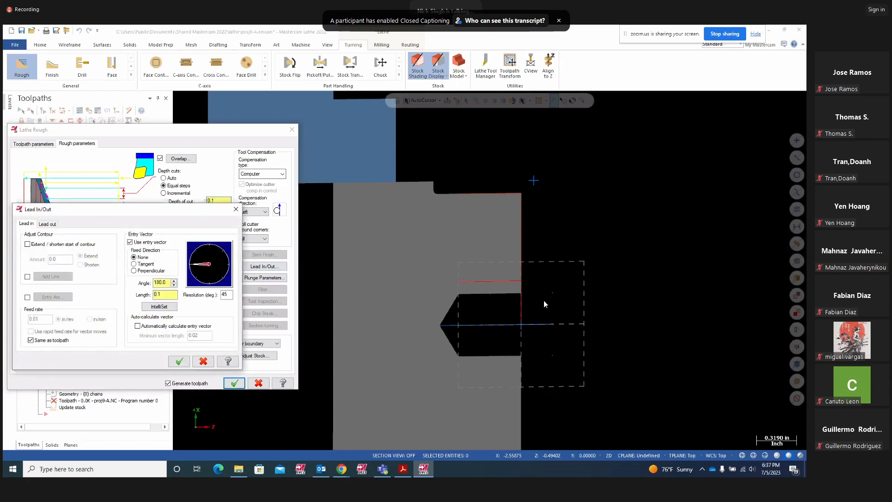
pyautogui.click(50, 224)
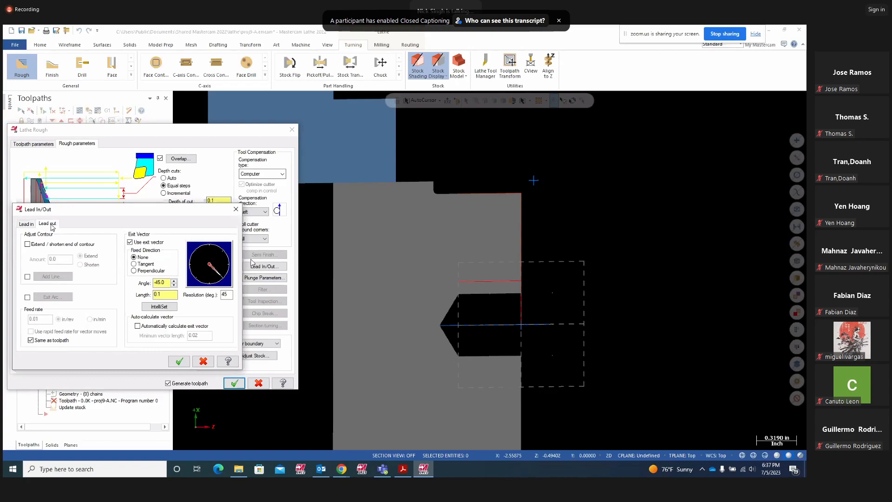
pyautogui.click(210, 285)
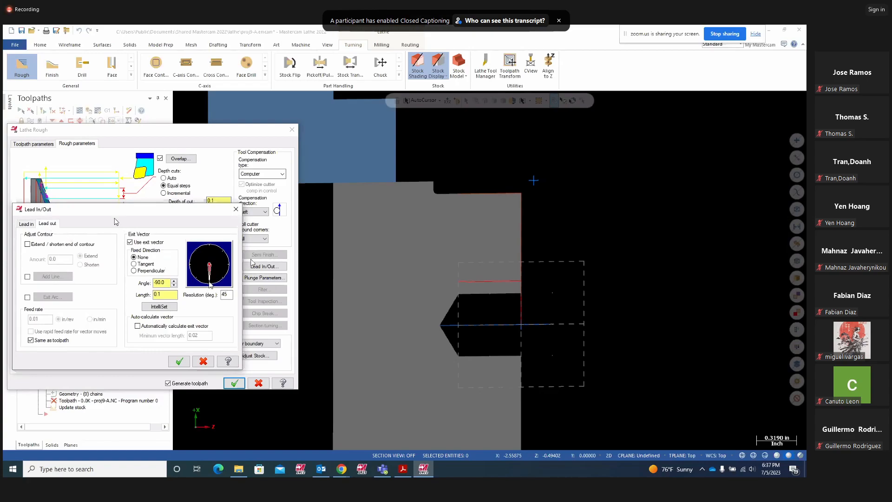
pyautogui.click(179, 361)
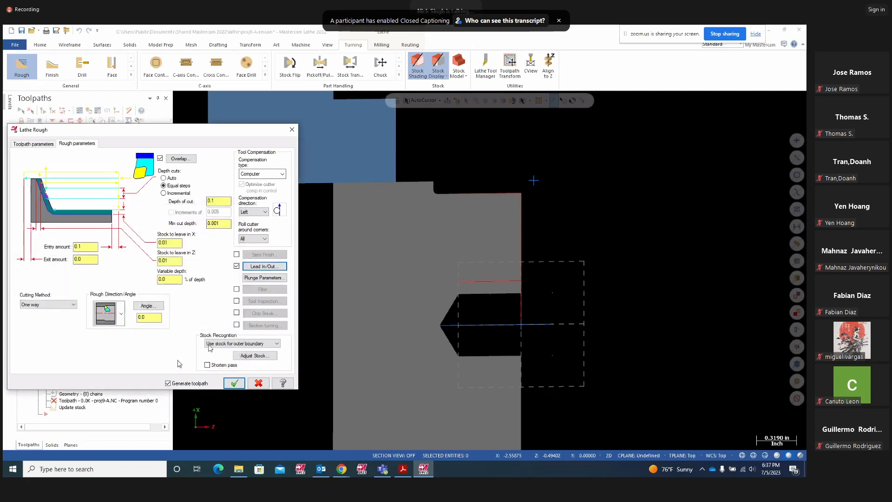
# Keep the plunge settings and stock recognition at Use stock for outer boundary, and generate the bore roughing toolpath
pyautogui.click(255, 278)
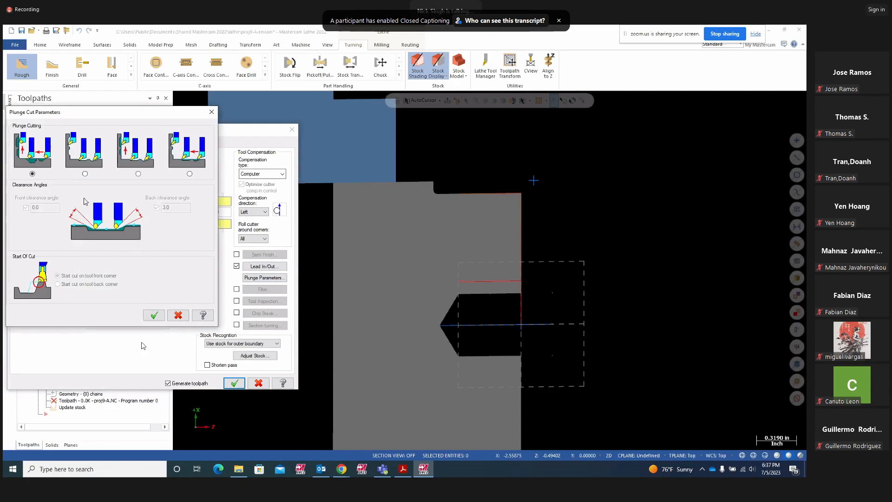
pyautogui.click(154, 315)
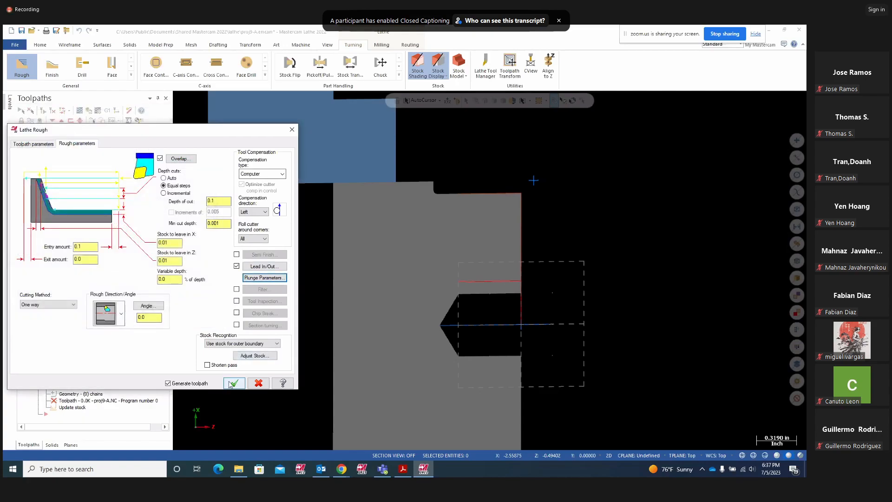
pyautogui.click(260, 343)
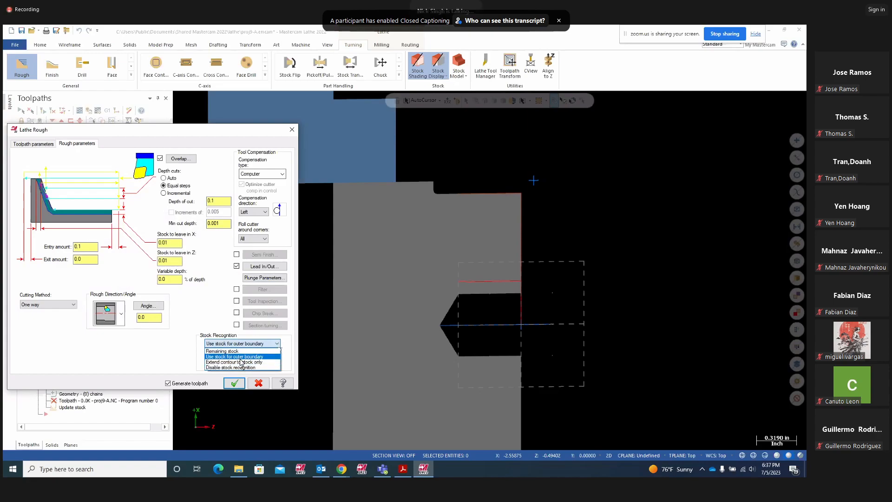
pyautogui.click(241, 357)
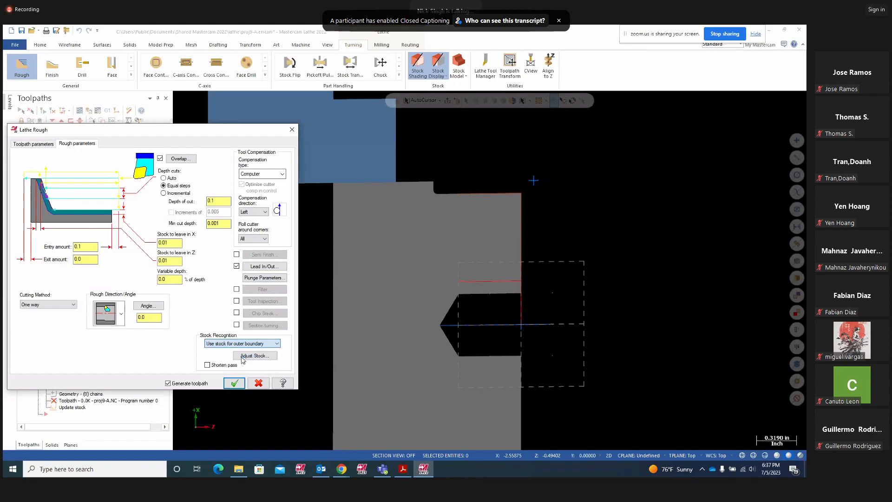
pyautogui.click(234, 383)
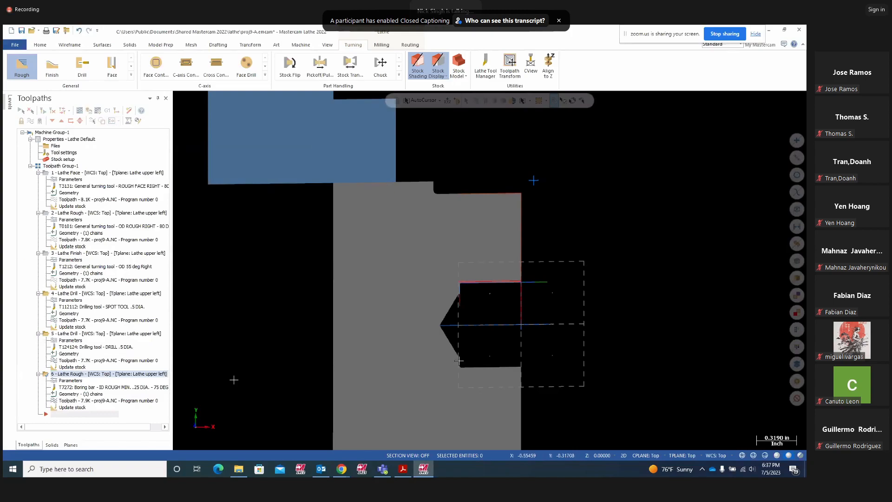
pyautogui.scroll(4, 491, 285)
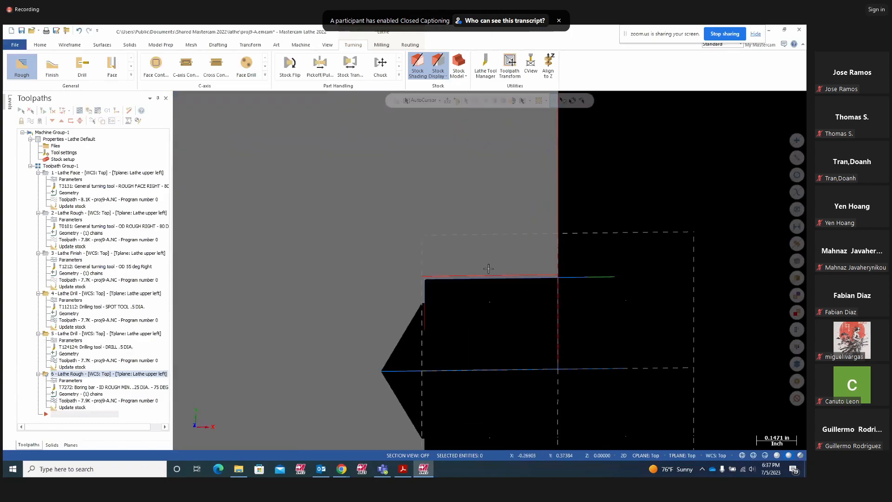
pyautogui.scroll(-4, 434, 356)
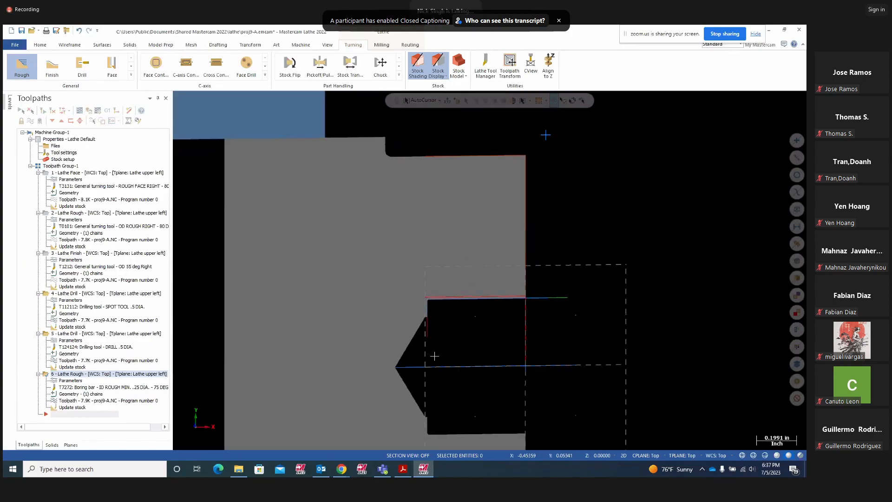
# Create a Lathe Finish toolpath on the horizontal bore line as a single chain with the T7272 boring bar, minimum 0.25 diameter
pyautogui.click(48, 73)
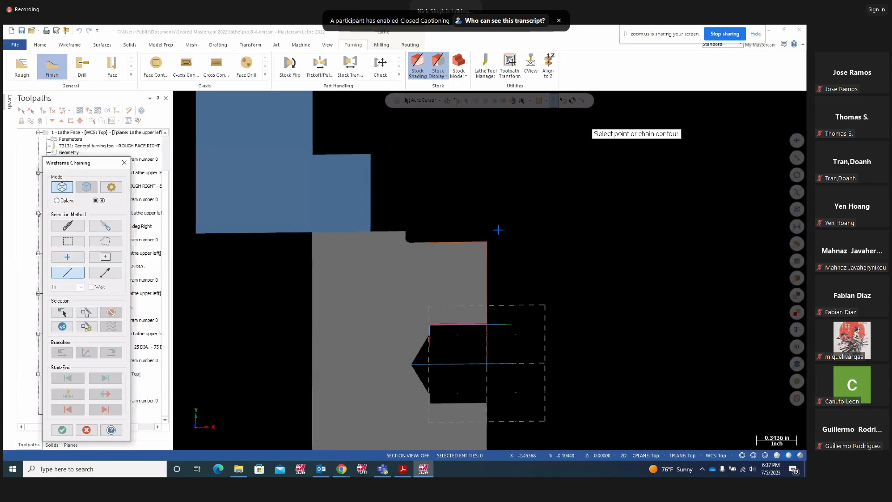
pyautogui.click(480, 324)
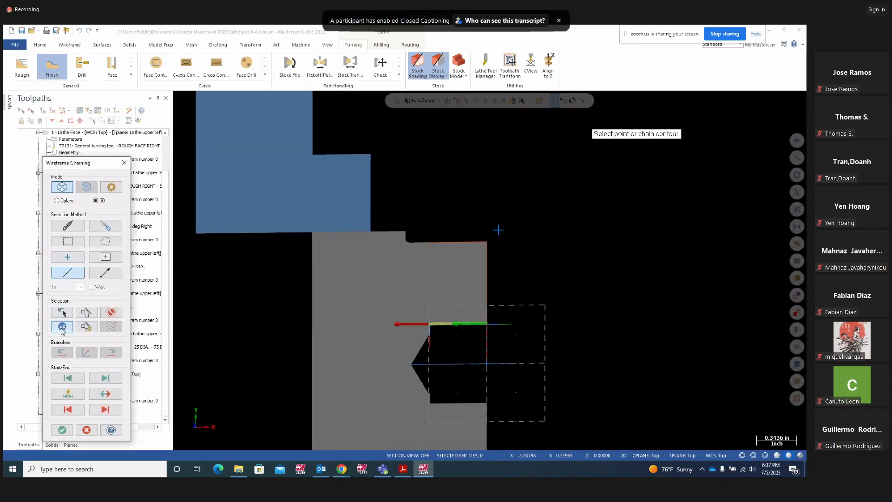
pyautogui.click(62, 429)
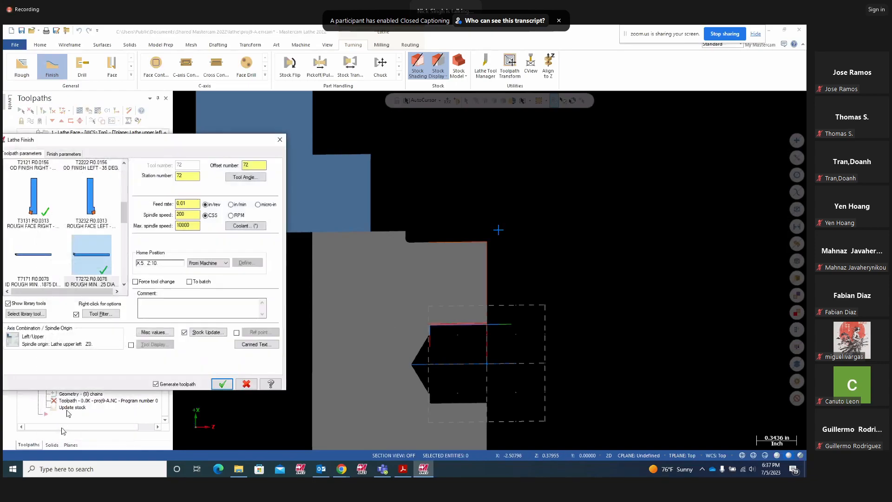
pyautogui.click(96, 250)
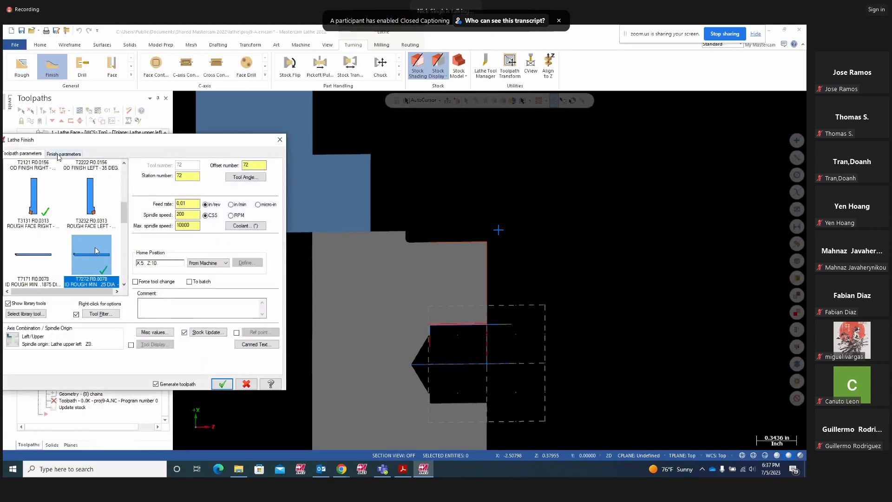
pyautogui.click(59, 155)
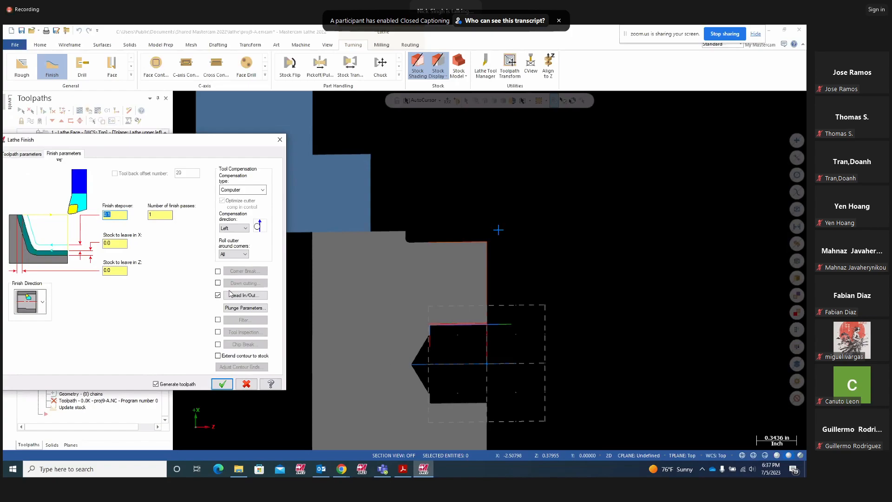
pyautogui.click(245, 295)
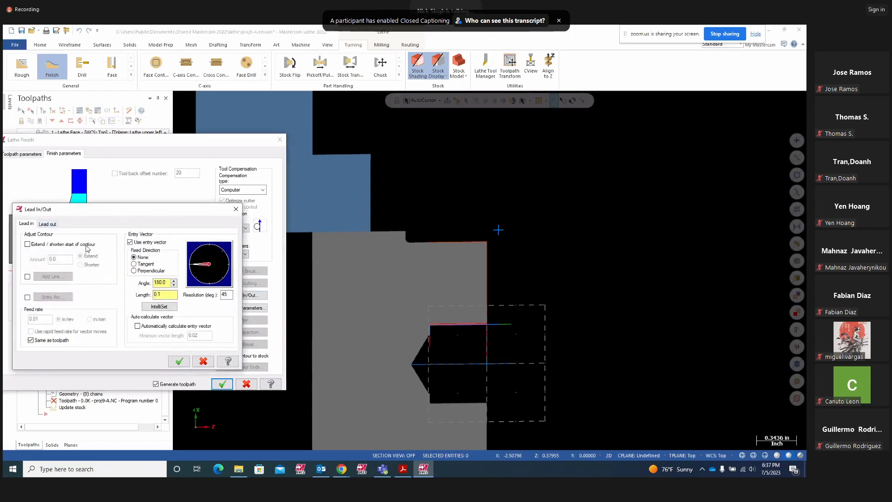
pyautogui.click(46, 224)
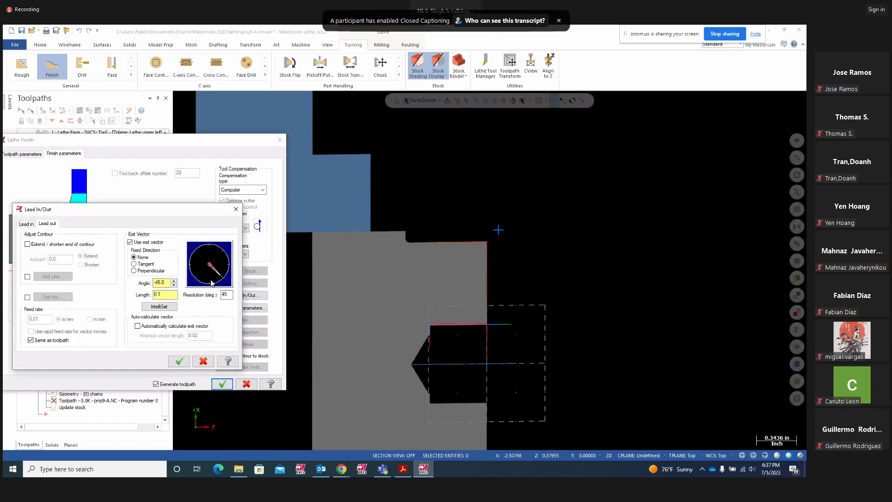
pyautogui.click(179, 361)
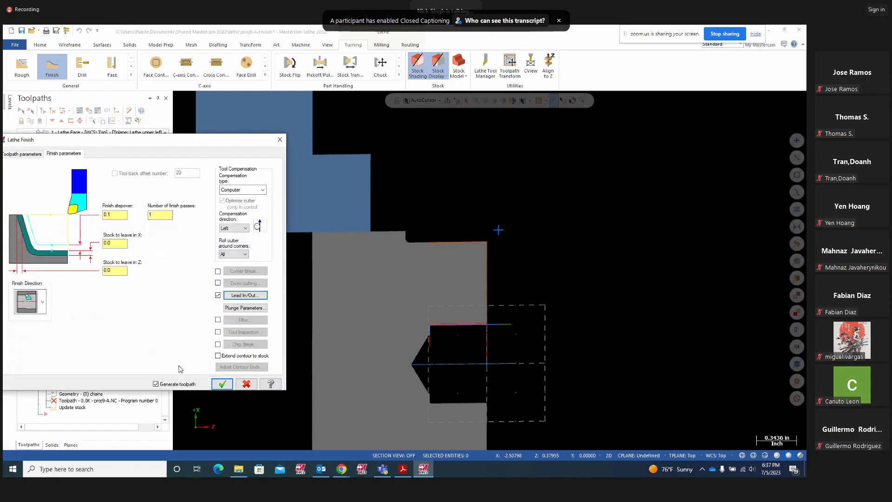
pyautogui.click(222, 384)
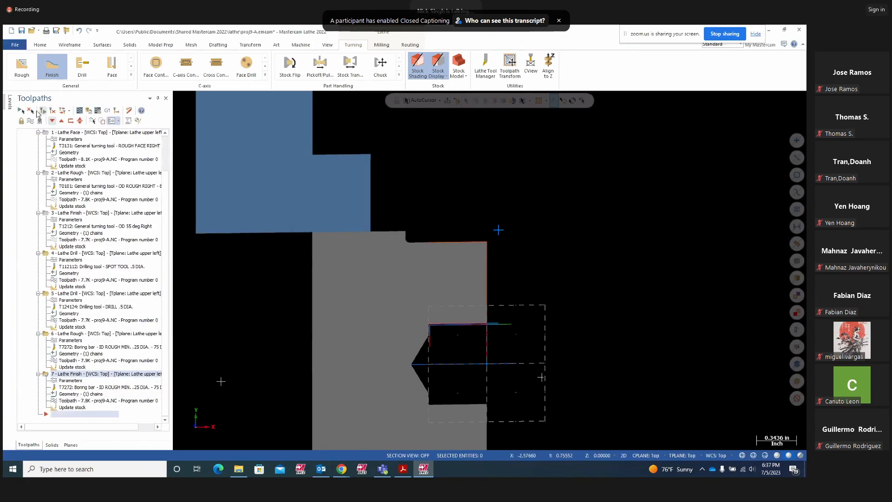
# Run the verification of all seven operations in the simulator, inspect the machined bore, and close the simulator
pyautogui.click(89, 111)
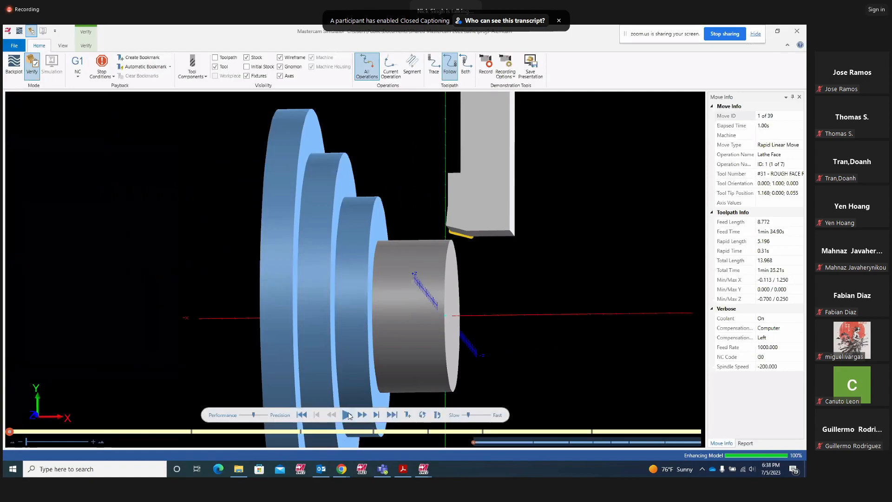
pyautogui.click(347, 414)
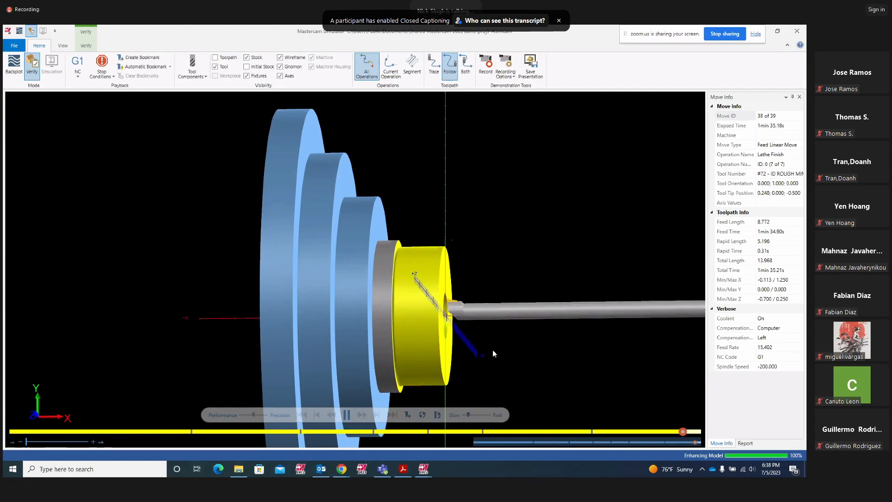
pyautogui.moveTo(496, 347)
pyautogui.mouseDown(button='middle')
pyautogui.moveTo(470, 338)
pyautogui.moveTo(483, 345)
pyautogui.mouseUp(button='middle')
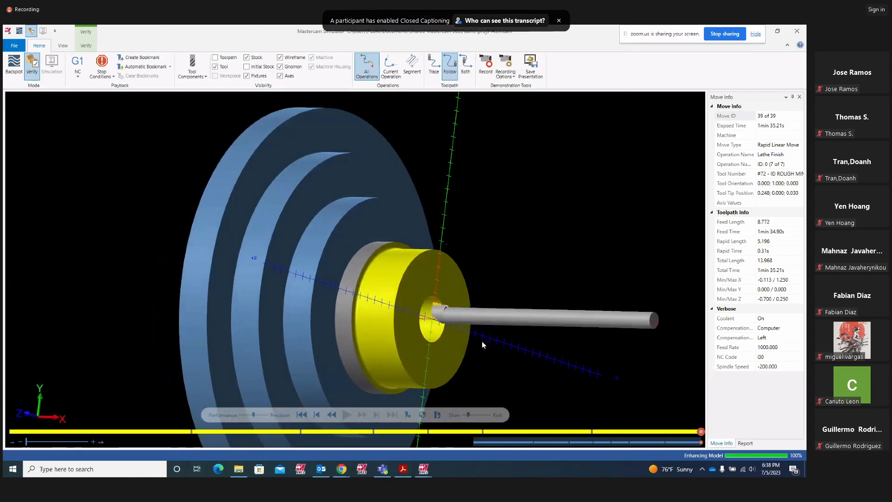
pyautogui.click(797, 31)
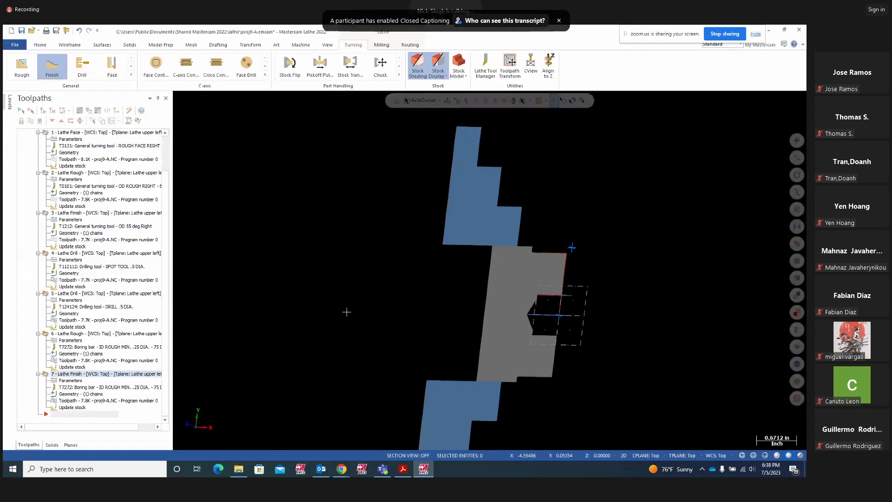
# Restore the Top view and collapse all seven lathe operations in the toolpath tree
pyautogui.rightClick(300, 291)
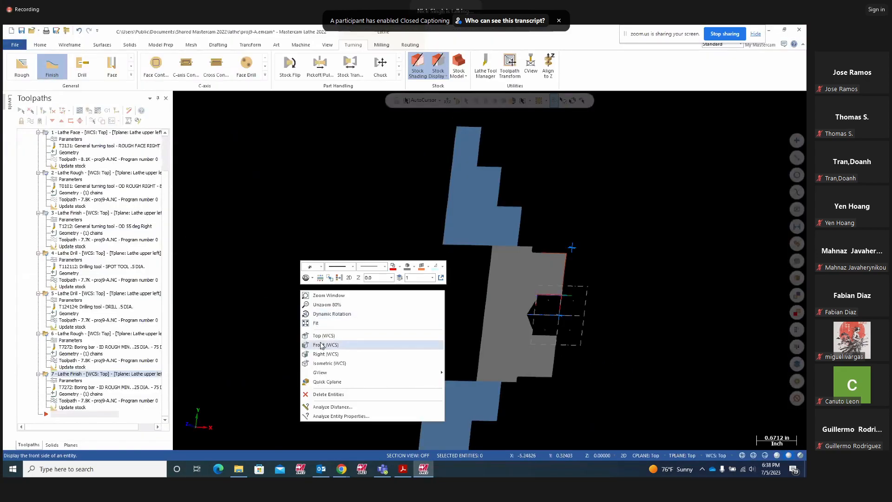
pyautogui.click(322, 336)
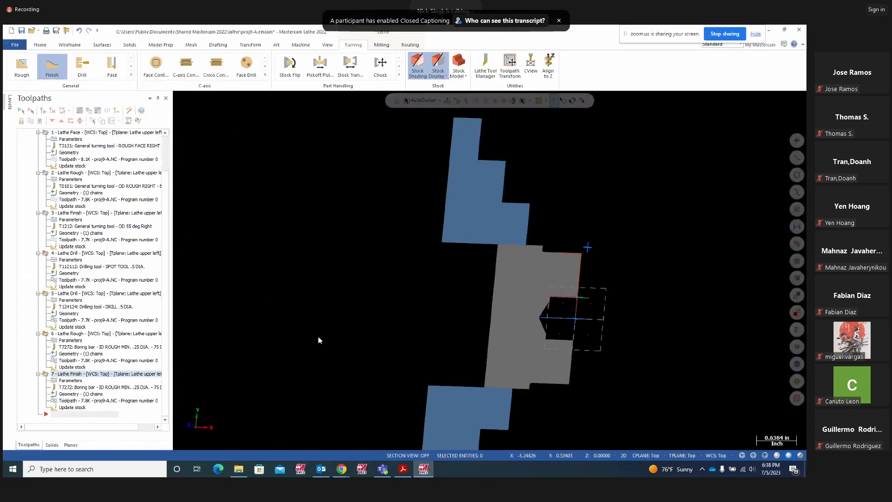
pyautogui.click(38, 133)
pyautogui.click(39, 173)
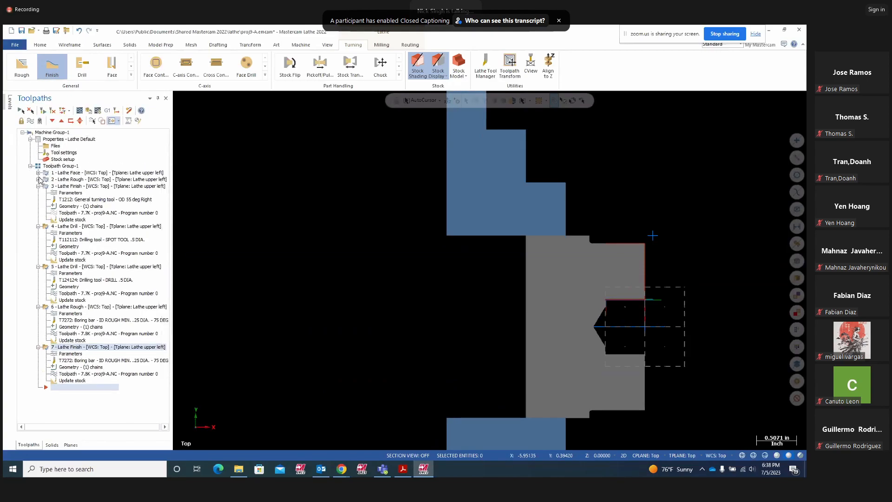
pyautogui.click(39, 186)
pyautogui.click(38, 193)
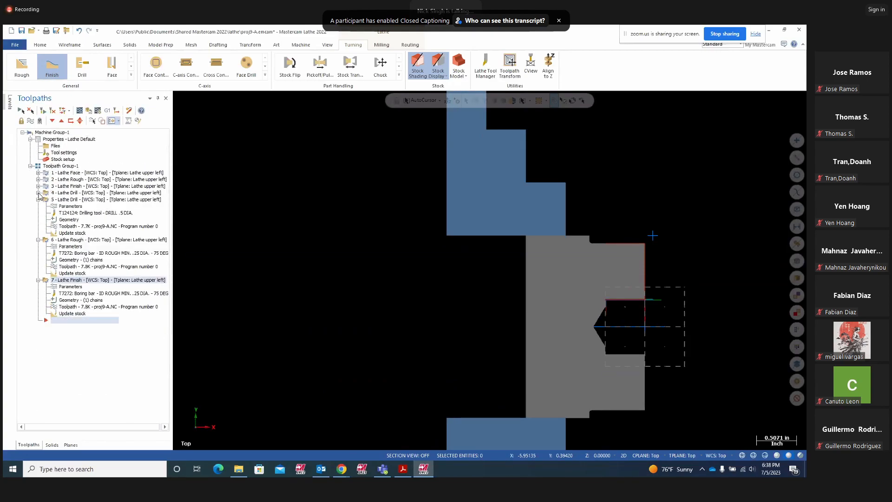
pyautogui.click(39, 199)
pyautogui.click(38, 206)
pyautogui.click(38, 213)
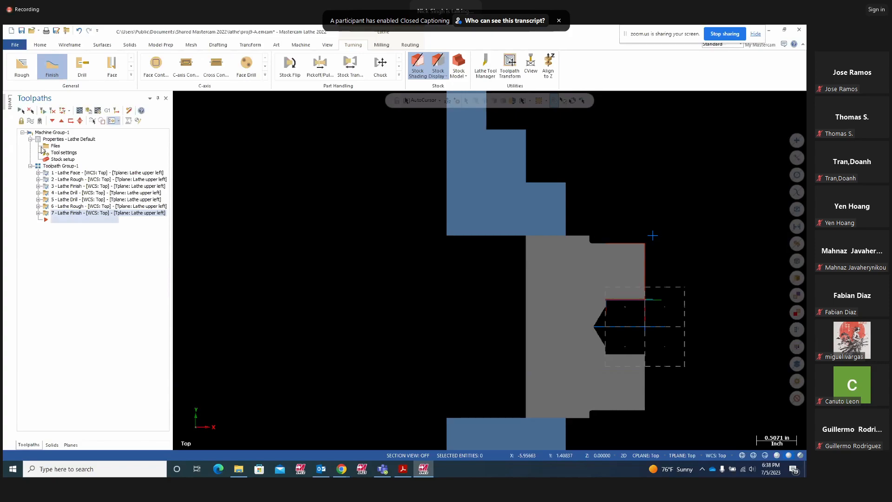
# Show the Face holes and Side geometry levels, make Side geometry the active level, hide level 1, and switch to the Right view
pyautogui.click(7, 103)
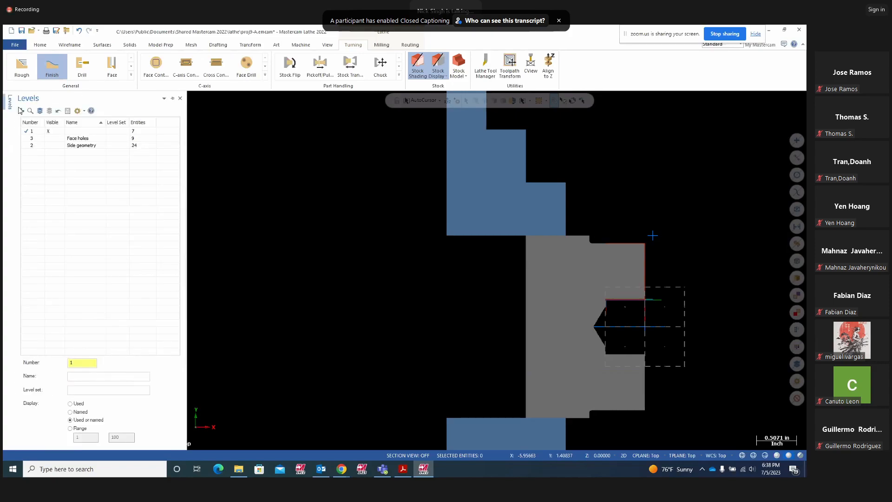
pyautogui.click(50, 138)
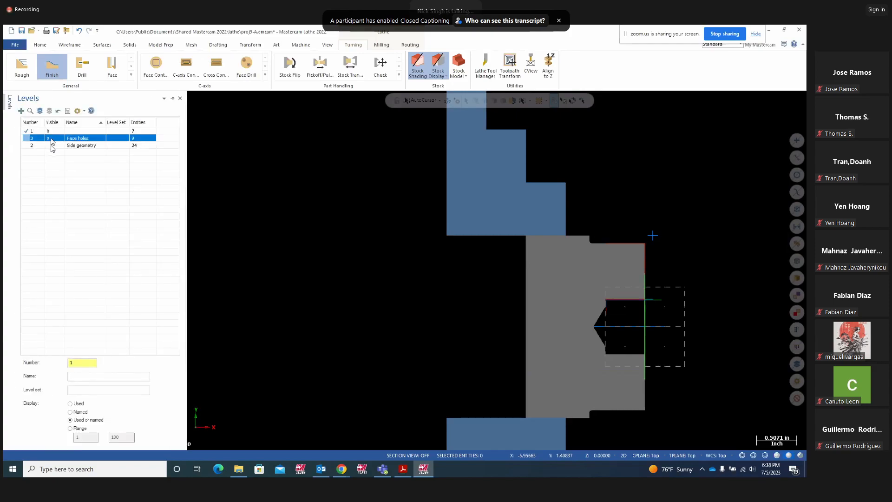
pyautogui.click(50, 145)
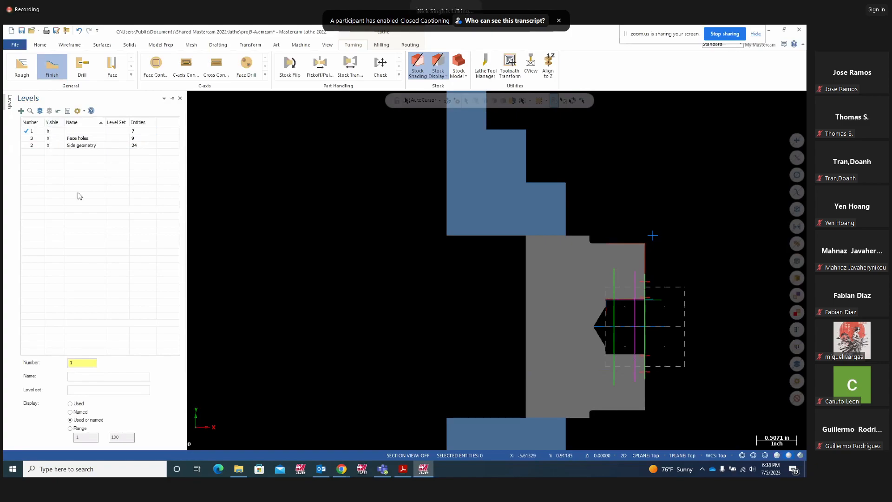
pyautogui.click(27, 145)
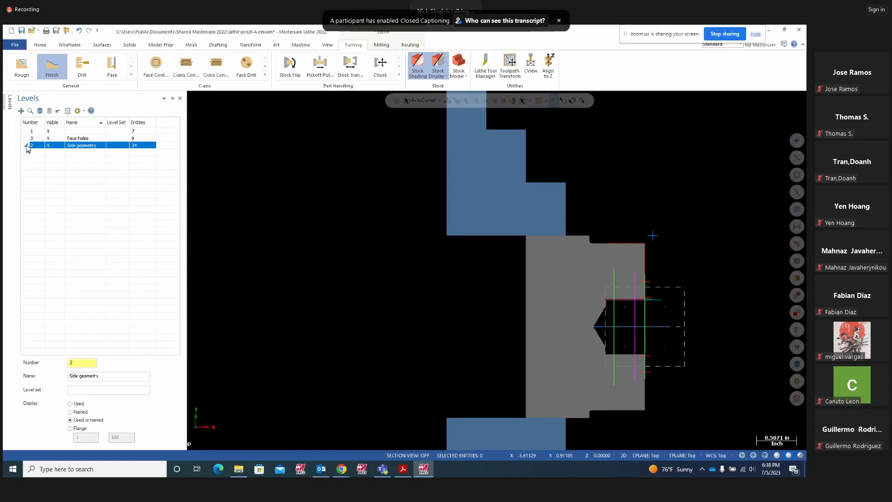
pyautogui.click(53, 132)
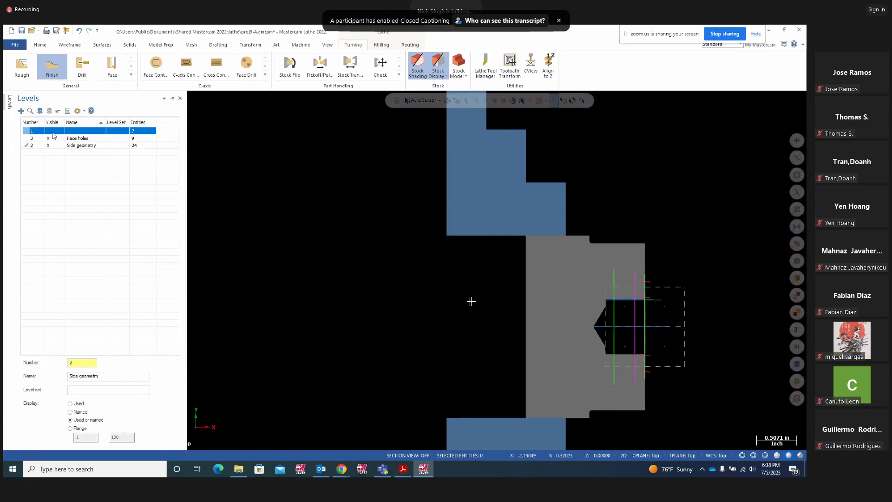
pyautogui.rightClick(343, 265)
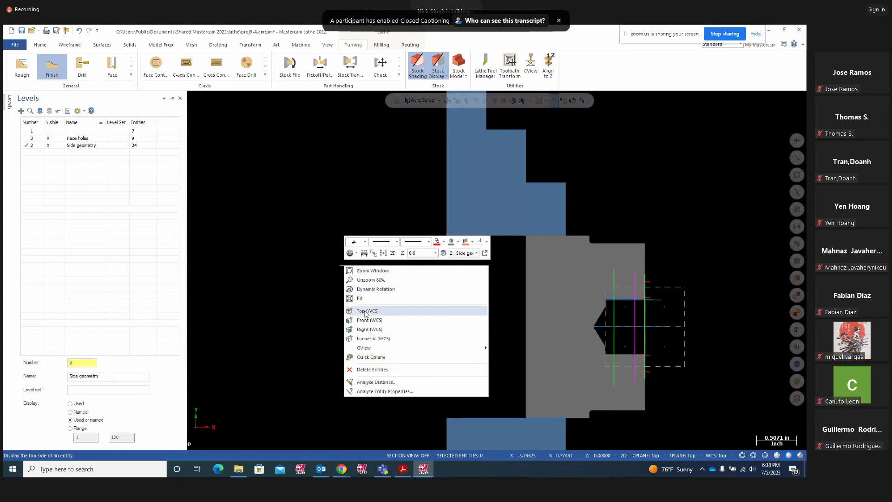
pyautogui.click(367, 329)
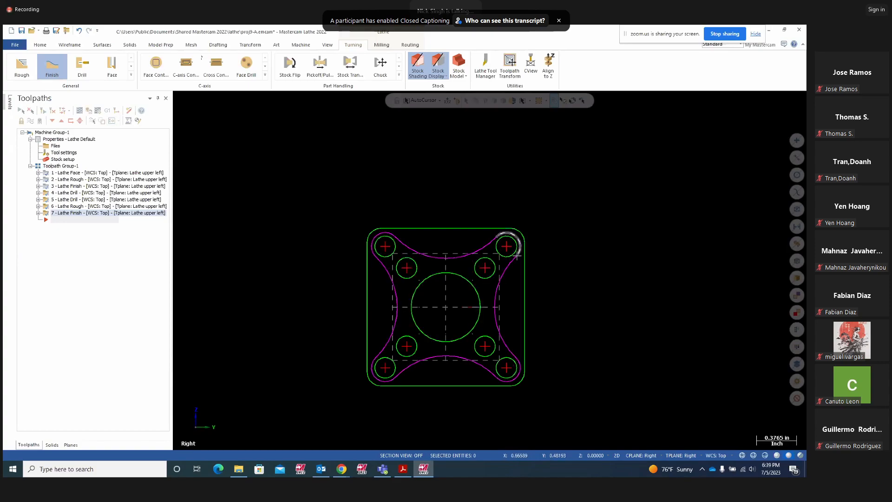
# Hide the Face holes level so only the side geometry wireframe remains displayed
pyautogui.click(10, 102)
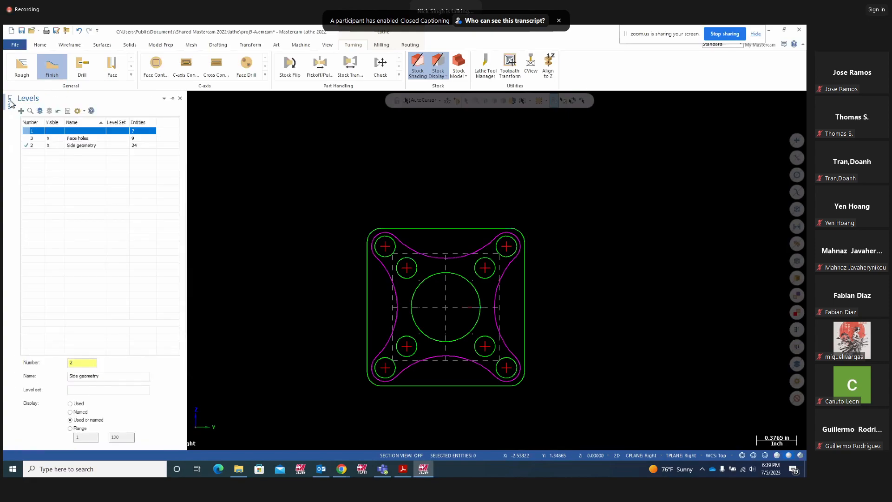
pyautogui.click(50, 139)
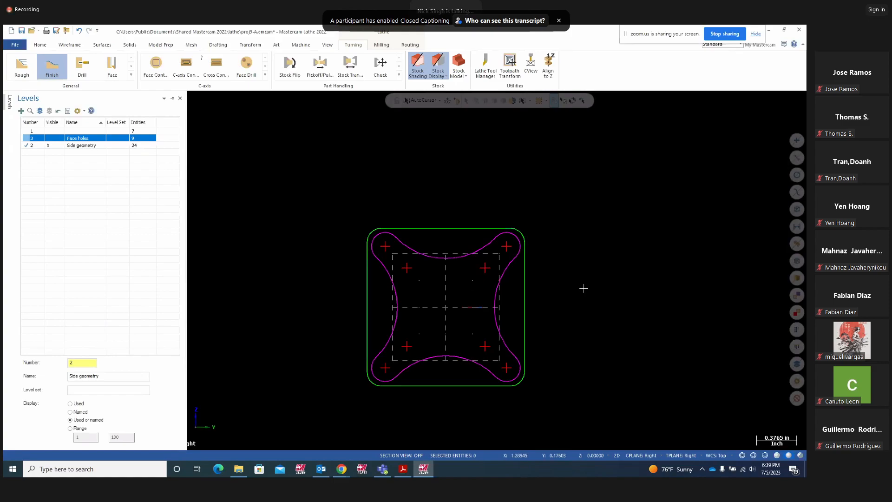
pyautogui.moveTo(585, 287); pyautogui.dragTo(602, 309, button='middle')
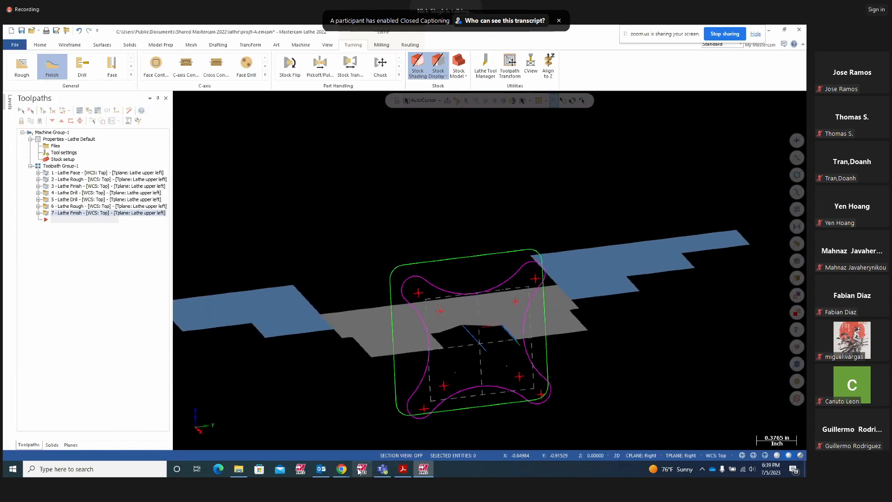
# Switch to the Zoom meeting in Chrome and pause the meeting recording
pyautogui.moveTo(341, 469)
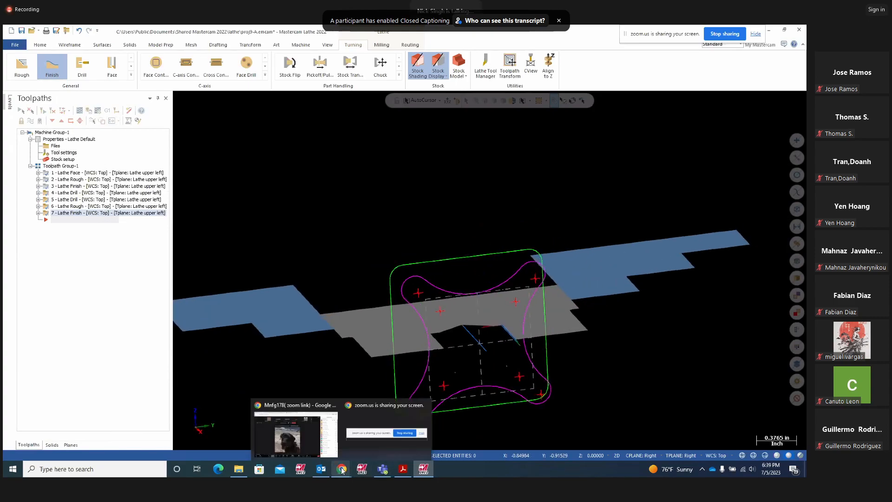
pyautogui.click(311, 437)
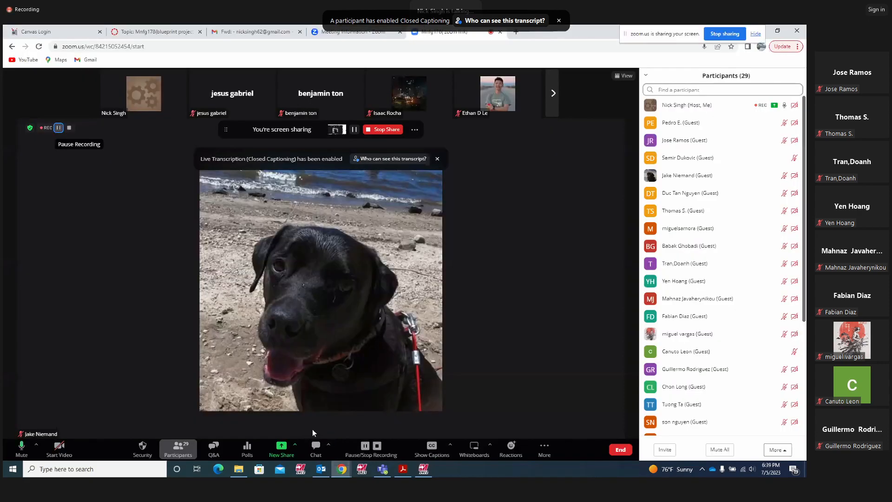
pyautogui.click(58, 127)
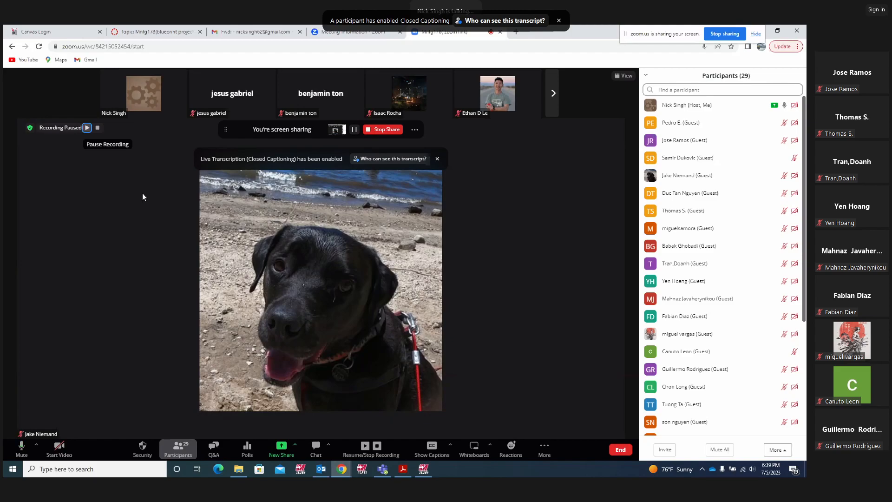
pyautogui.hotkey('alt', 'Tab')
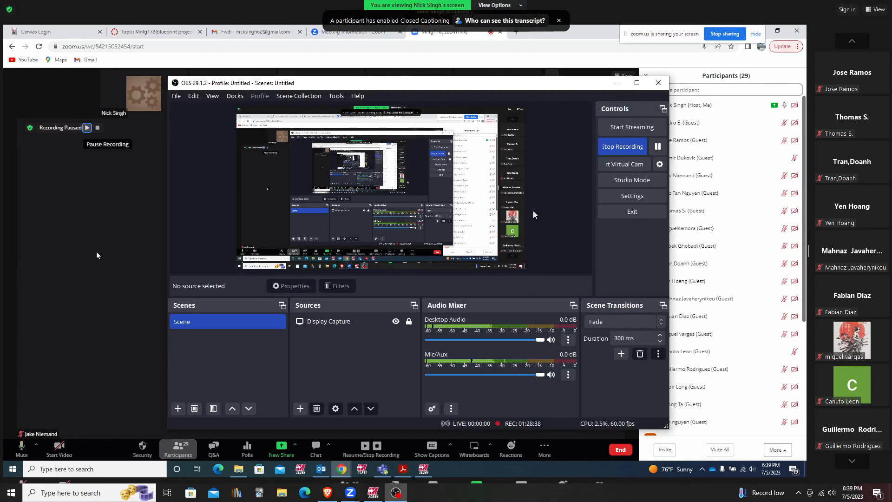
# Return to the Zoom meeting in Chrome and resume the paused meeting recording
pyautogui.click(29, 442)
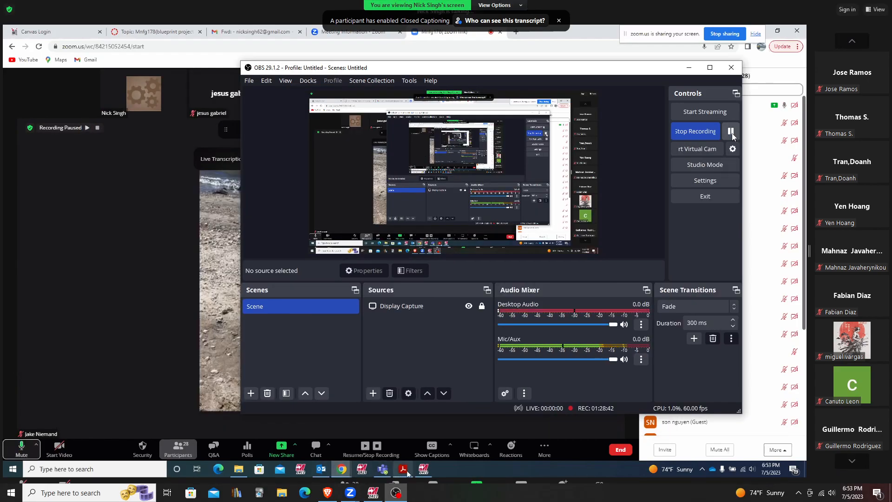
pyautogui.click(424, 469)
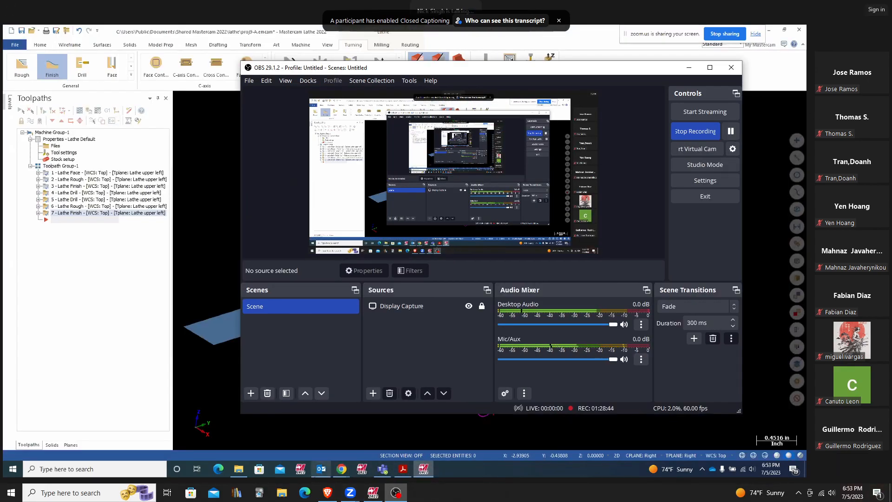
pyautogui.moveTo(341, 470)
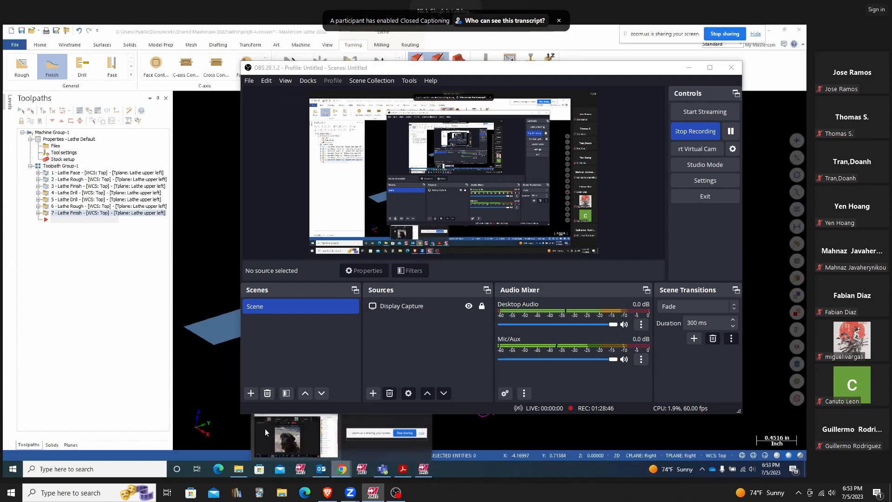
pyautogui.click(265, 428)
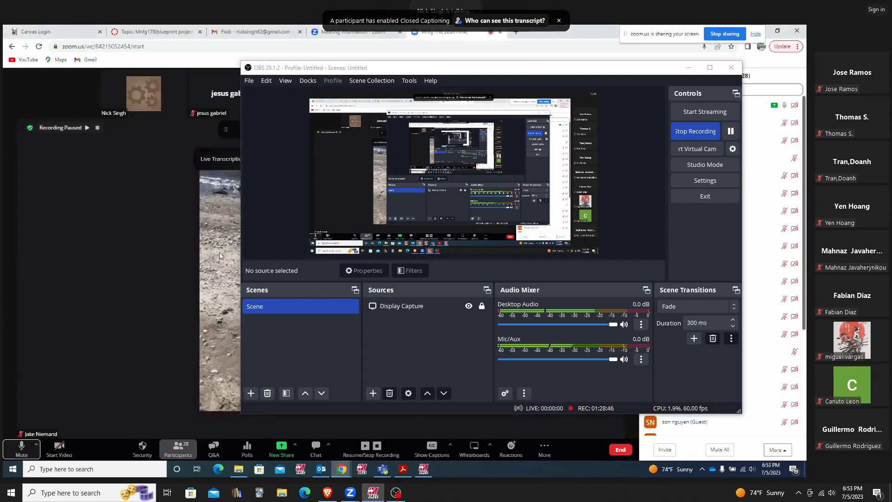
pyautogui.click(86, 129)
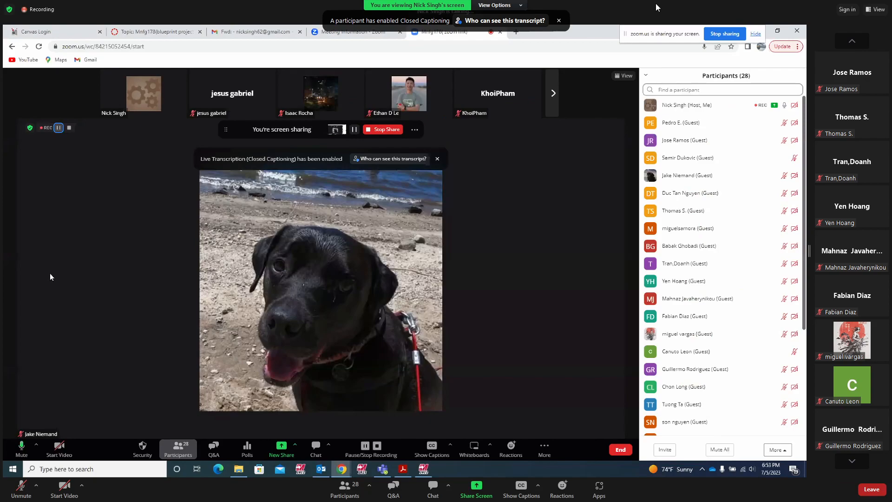
# Switch back to Mastercam and examine the side geometry against the stock from the Top and Right views
pyautogui.click(423, 471)
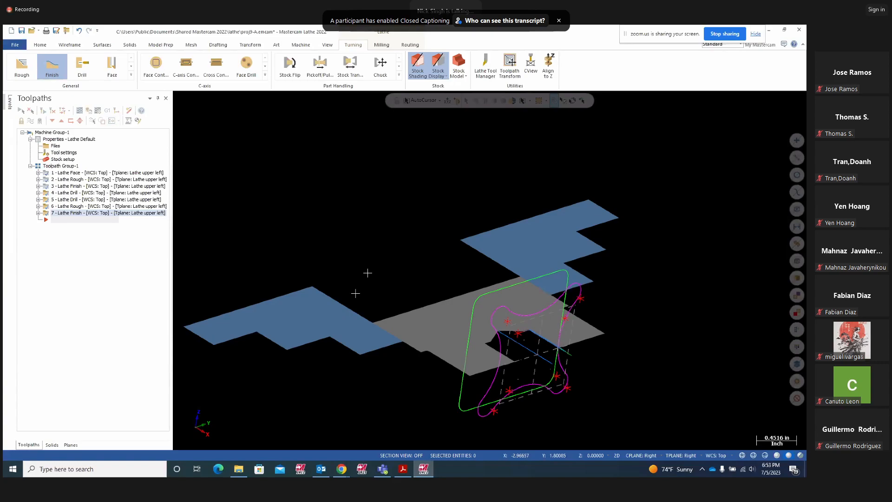
pyautogui.rightClick(376, 238)
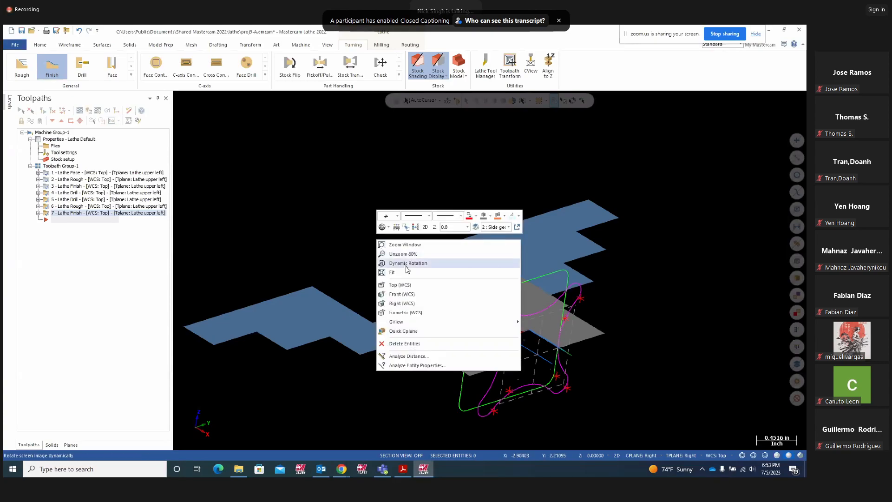
pyautogui.click(393, 285)
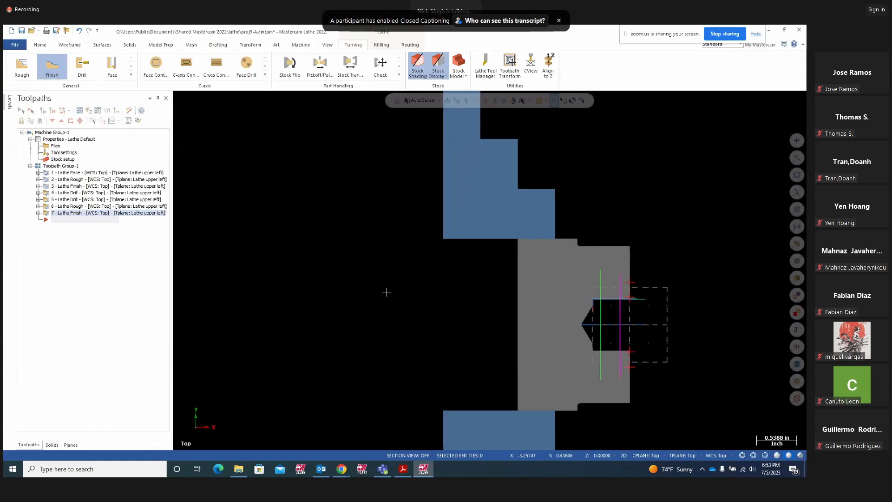
pyautogui.scroll(2, 483, 308)
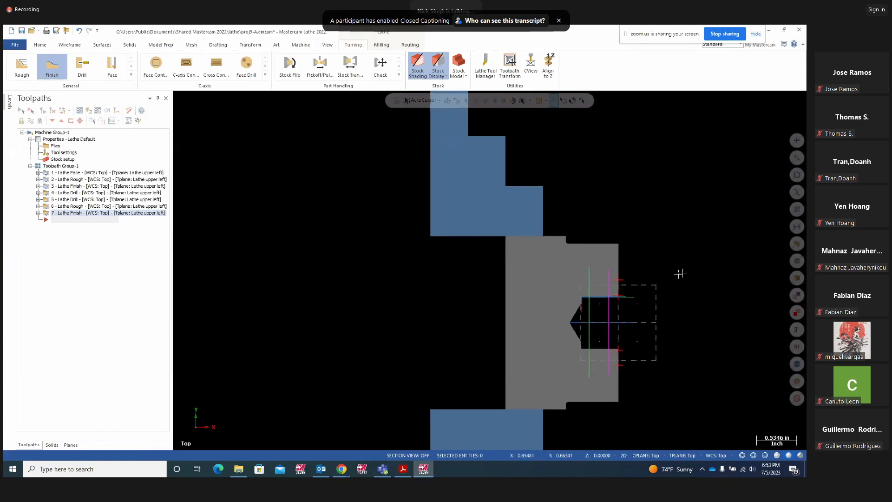
pyautogui.moveTo(682, 271); pyautogui.dragTo(600, 271, button='middle')
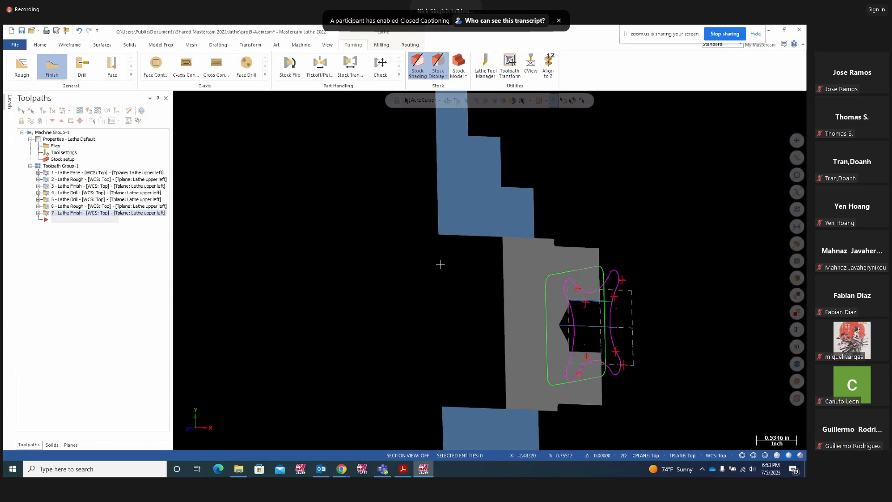
pyautogui.rightClick(406, 264)
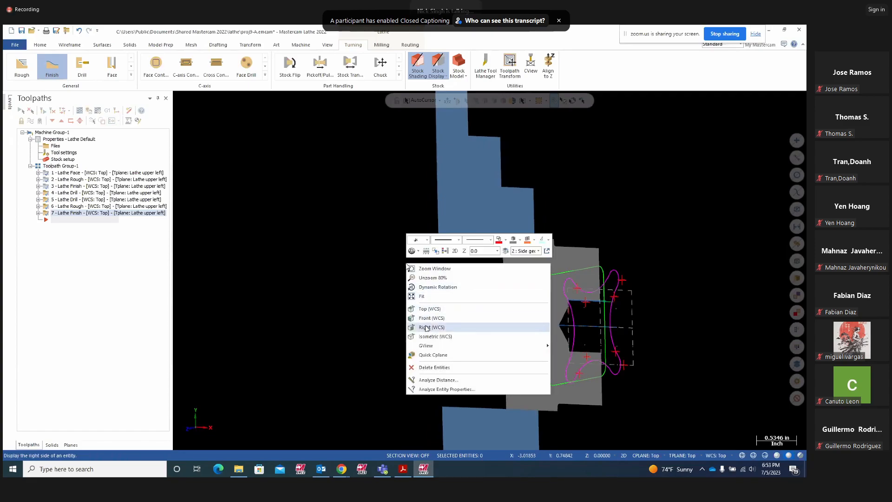
pyautogui.click(426, 327)
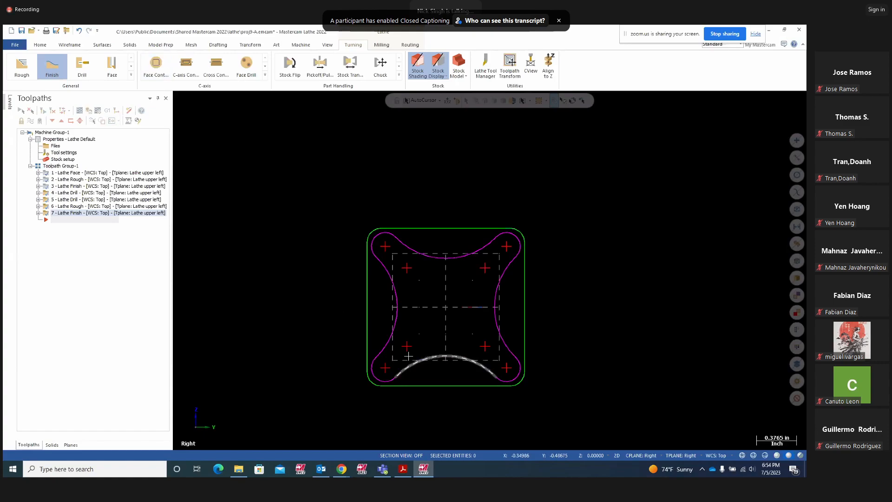
# Start a C-axis Face Contour toolpath on the outer rounded square chain, checking the part against the Project10 drawing in Acrobat
pyautogui.click(156, 67)
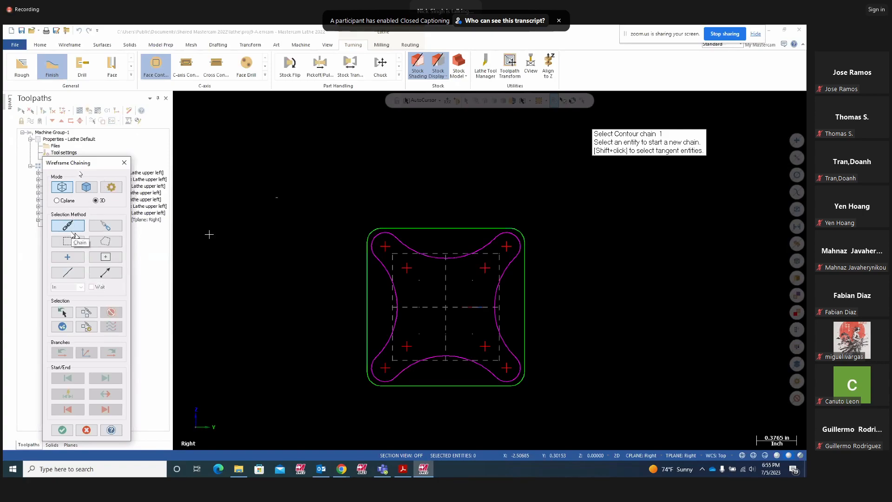
pyautogui.click(507, 227)
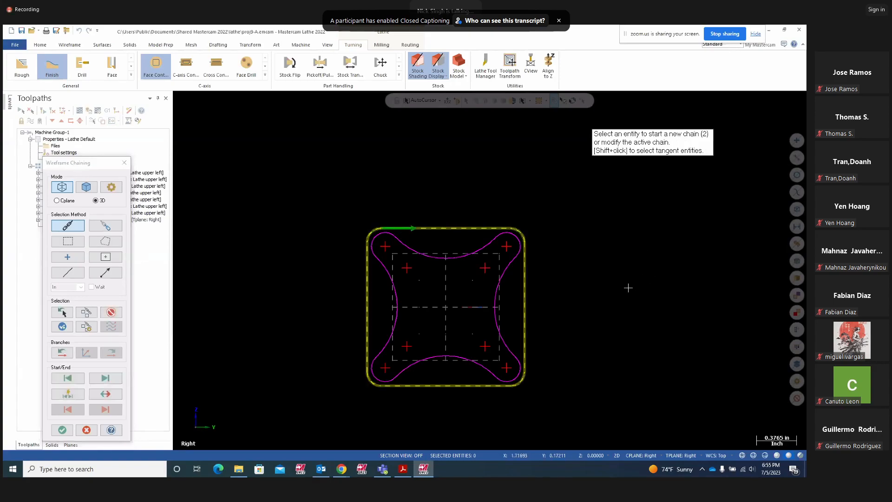
pyautogui.moveTo(578, 283); pyautogui.dragTo(683, 291, button='middle')
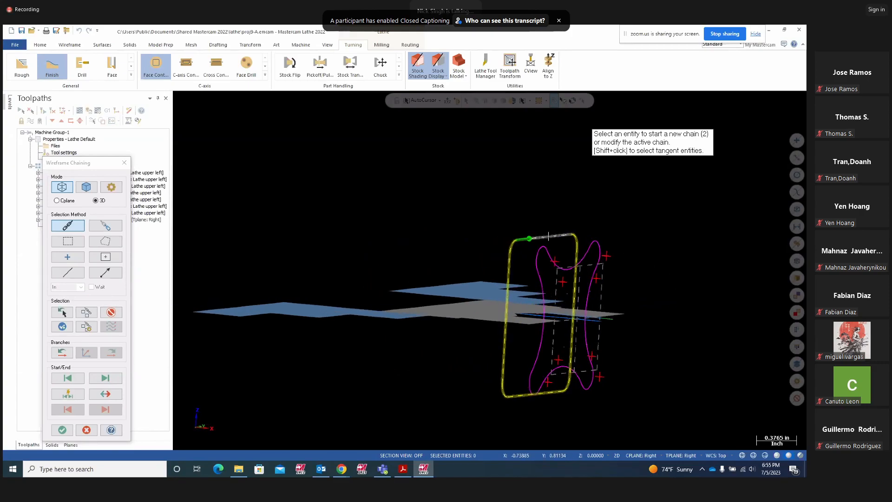
pyautogui.click(403, 469)
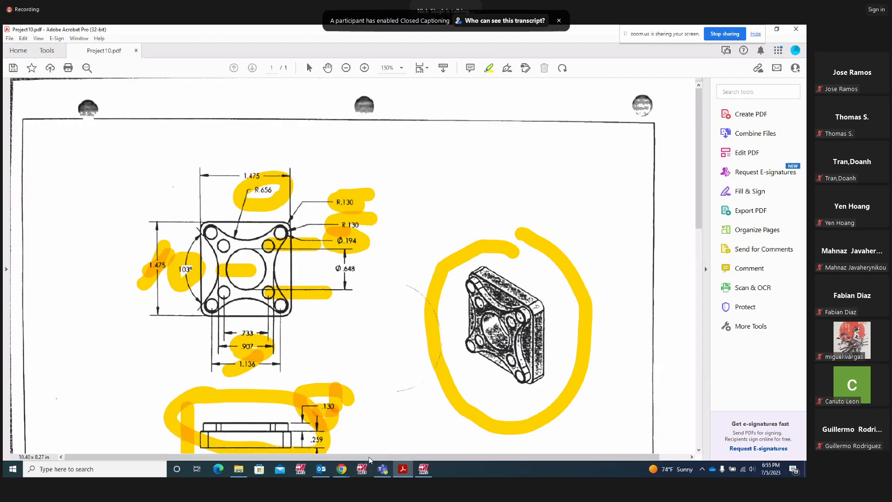
pyautogui.click(423, 469)
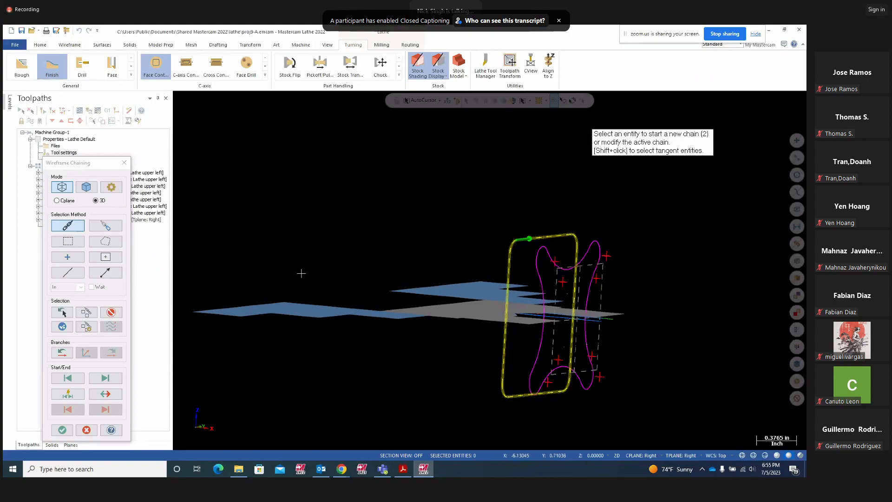
pyautogui.click(64, 327)
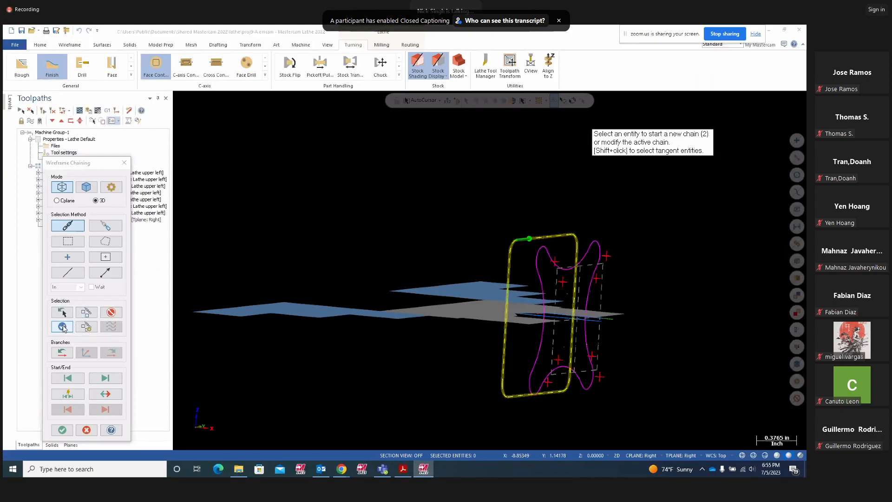
pyautogui.click(64, 430)
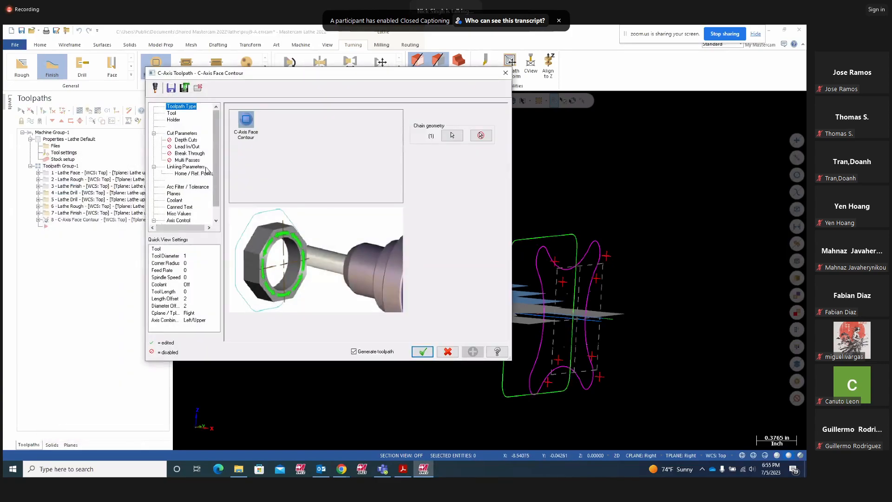
# Assign the 1/2 flat endmill from the Lathe_Inch tool library to the face contour toolpath
pyautogui.click(172, 114)
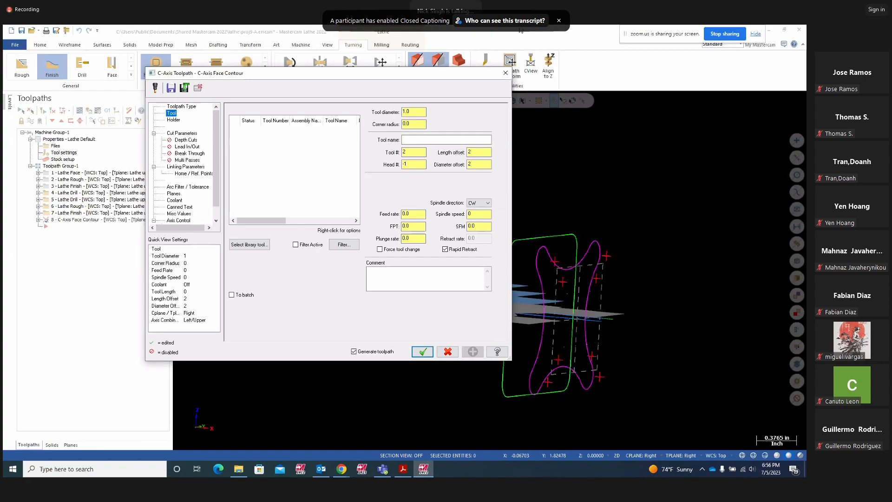
pyautogui.moveTo(407, 77); pyautogui.dragTo(348, 75)
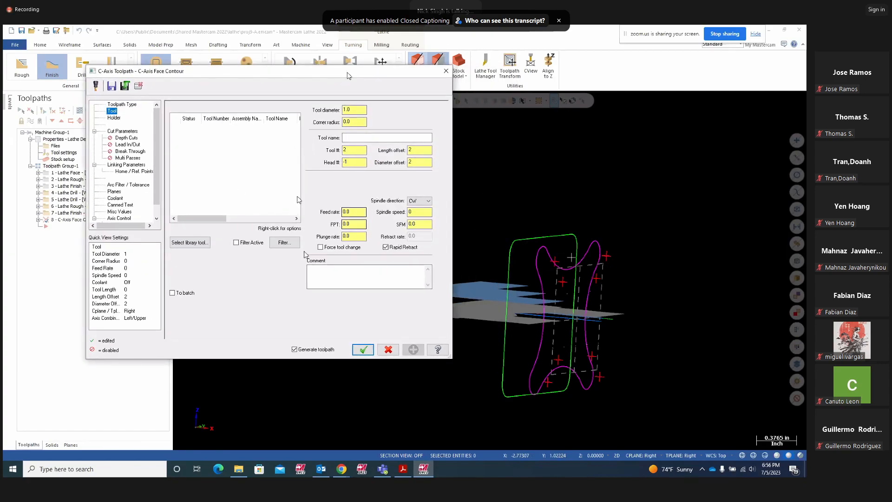
pyautogui.click(198, 243)
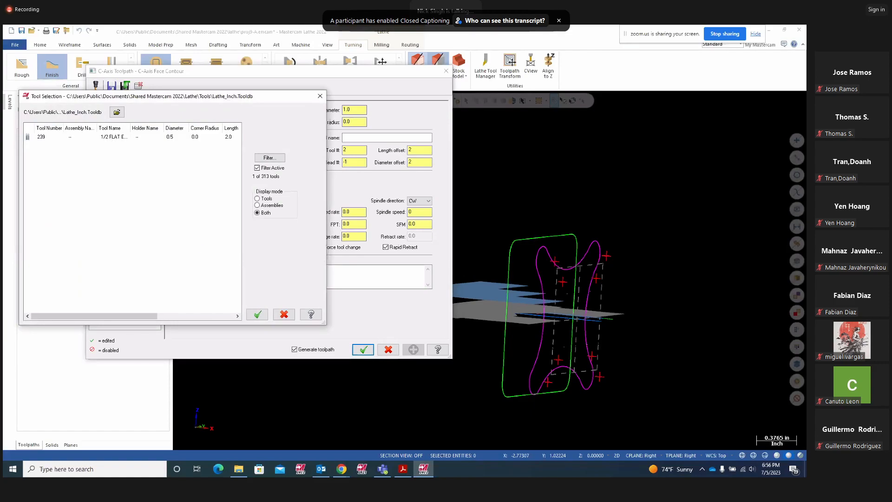
pyautogui.click(112, 137)
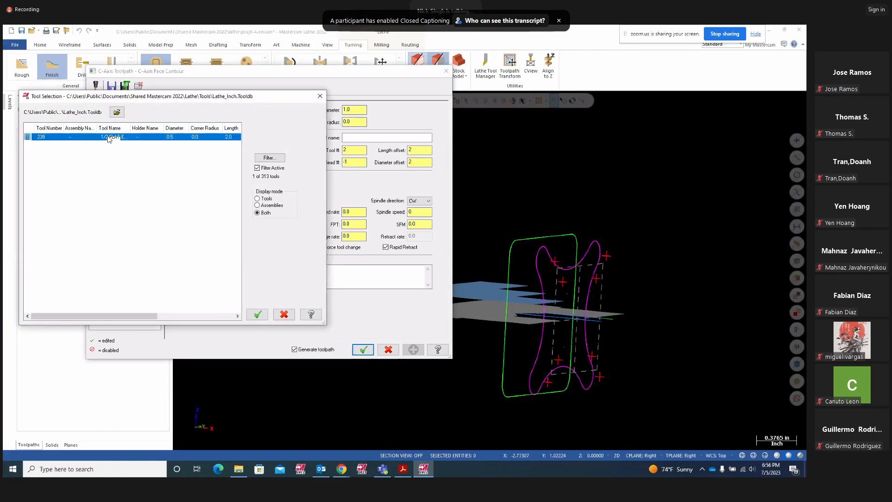
pyautogui.click(256, 314)
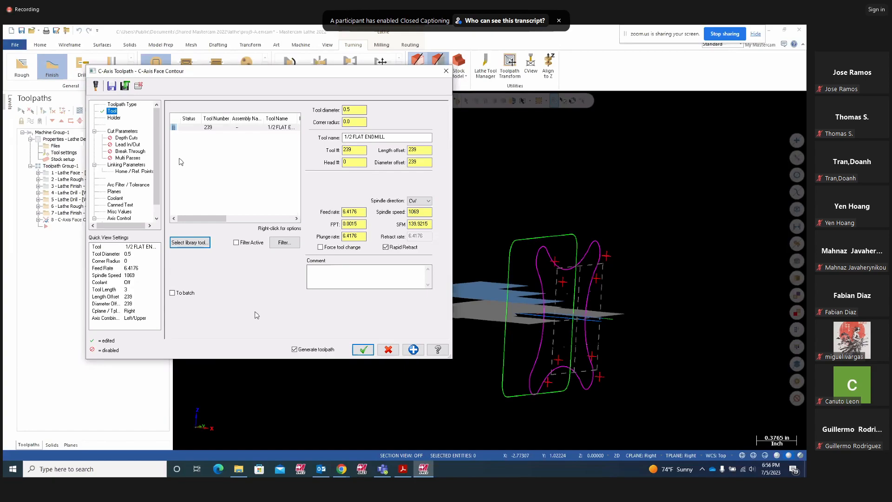
# Open the cut parameters of the C-axis face contour toolpath
pyautogui.click(115, 132)
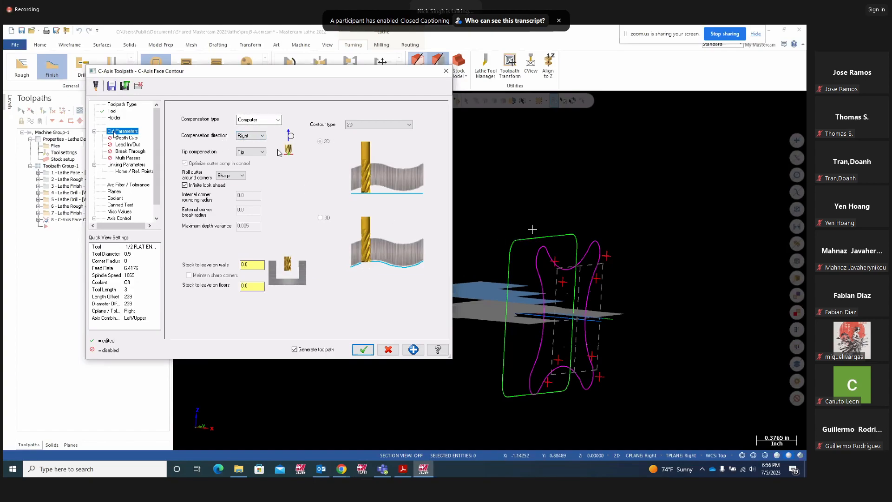
# Set the face contour's compensation direction to Left in the cut parameters
pyautogui.moveTo(646, 272); pyautogui.dragTo(520, 237, button='middle')
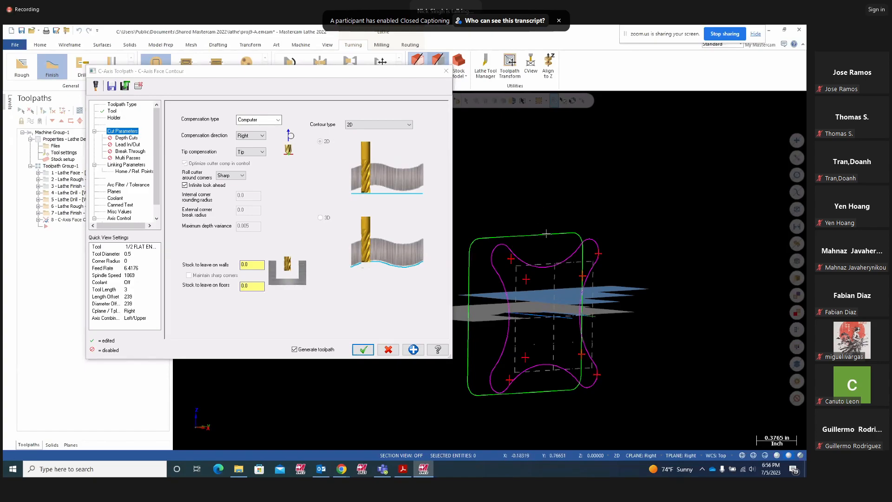
pyautogui.click(263, 136)
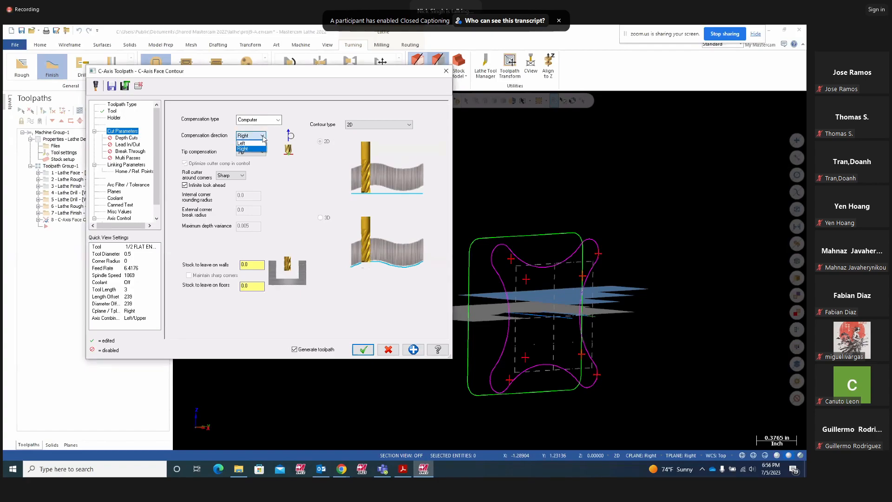
pyautogui.click(242, 143)
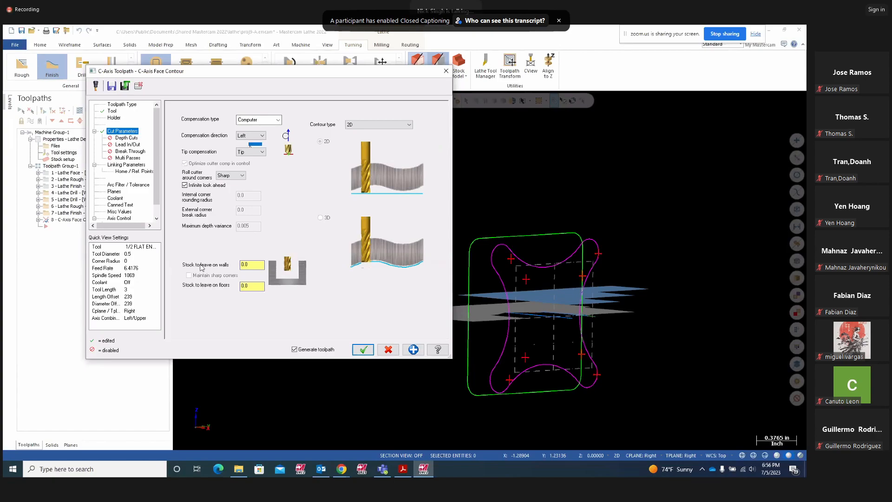
pyautogui.doubleClick(245, 264)
# Enable Lead In/Out for the contour and set the entry line length to 50%
pyautogui.click(128, 138)
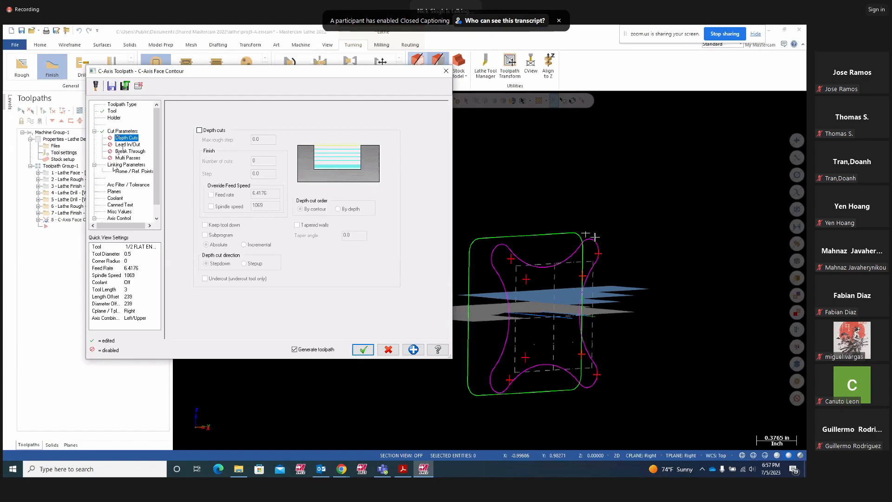
pyautogui.click(127, 144)
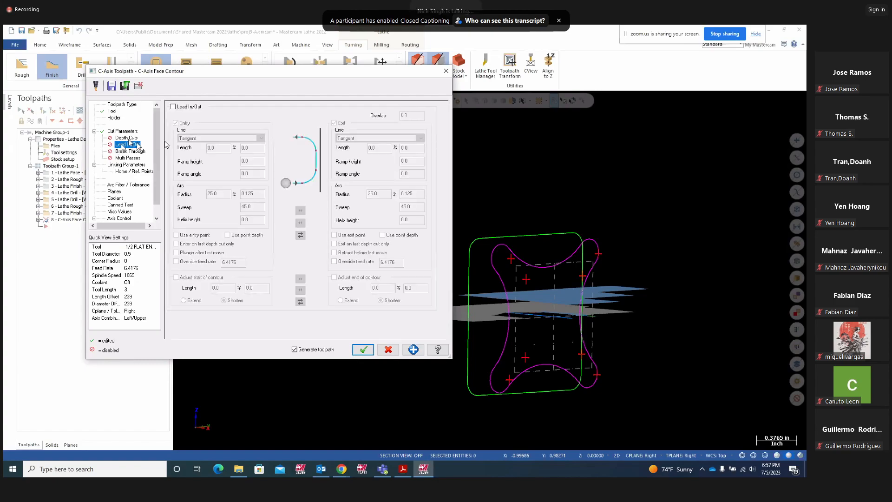
pyautogui.click(173, 107)
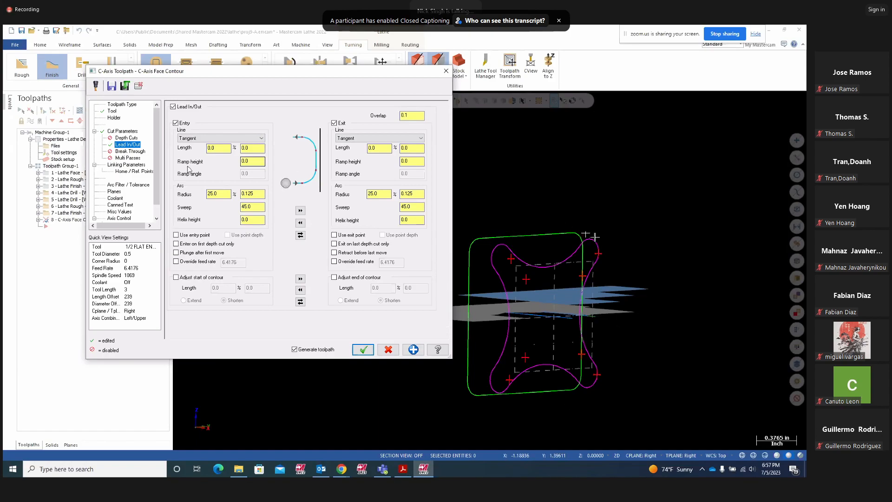
pyautogui.click(221, 148)
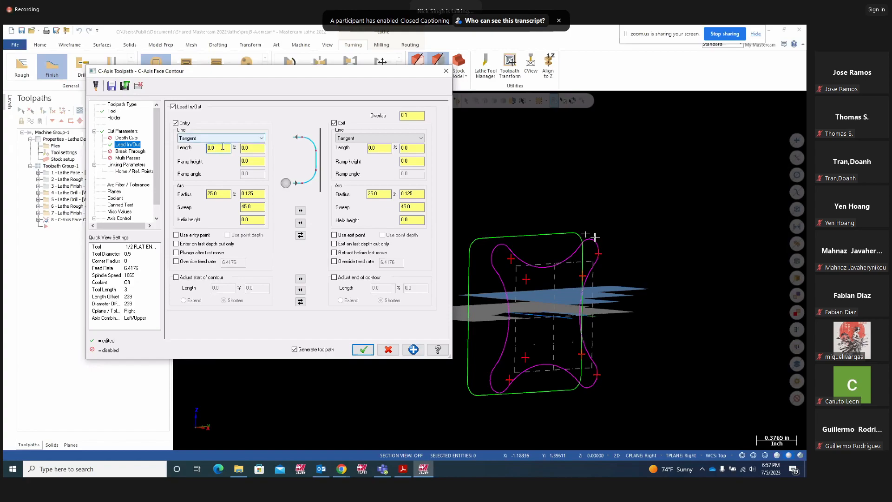
pyautogui.moveTo(223, 147); pyautogui.dragTo(178, 149)
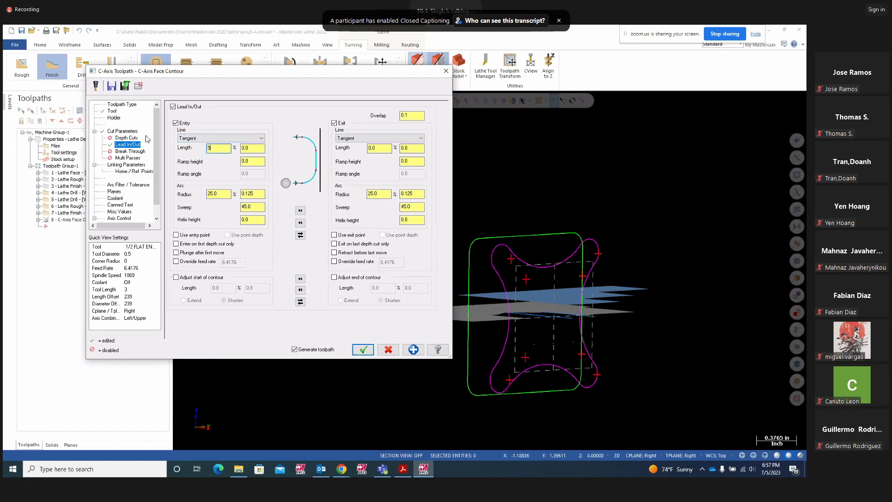
pyautogui.write('50')
pyautogui.press('Return')
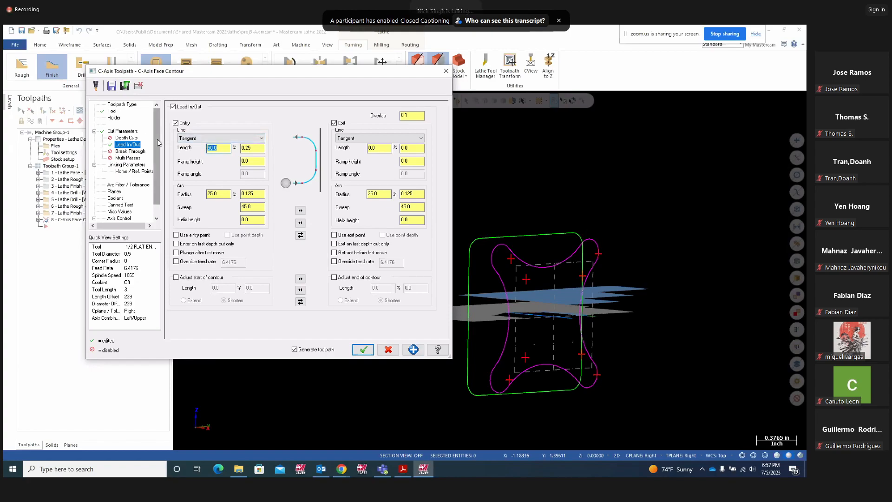
# Set the entry arc radius to 50% and copy the entry settings to the exit
pyautogui.moveTo(221, 194); pyautogui.dragTo(179, 189)
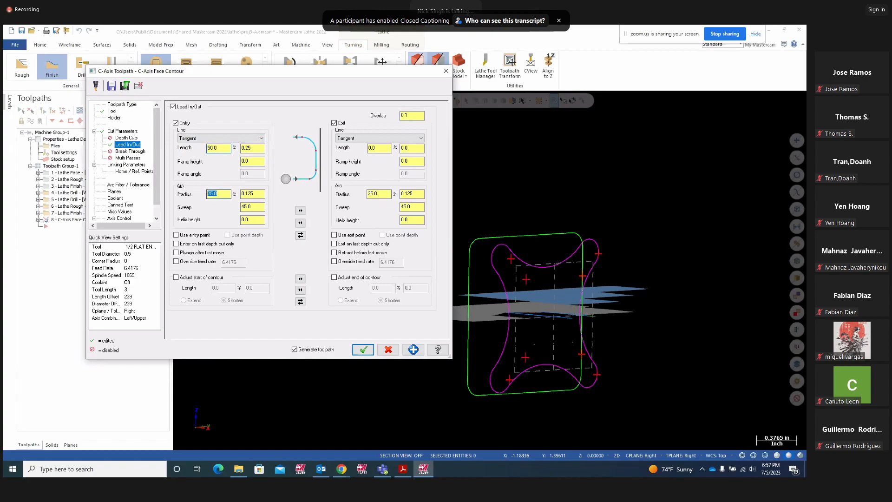
pyautogui.write('50')
pyautogui.press('Return')
pyautogui.click(300, 211)
# Try a depth of -0.389 in the linking parameters and return the depth to 0
pyautogui.click(122, 166)
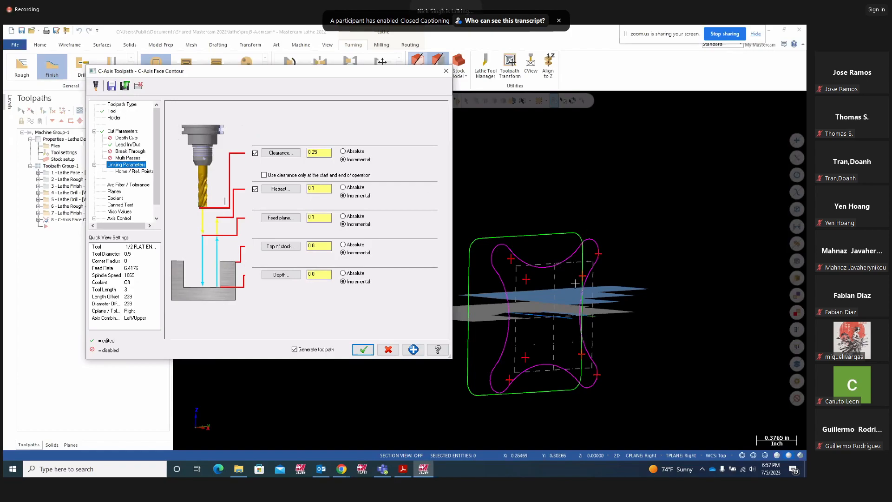
pyautogui.moveTo(644, 358); pyautogui.dragTo(723, 366, button='middle')
pyautogui.moveTo(623, 304); pyautogui.dragTo(669, 321, button='middle')
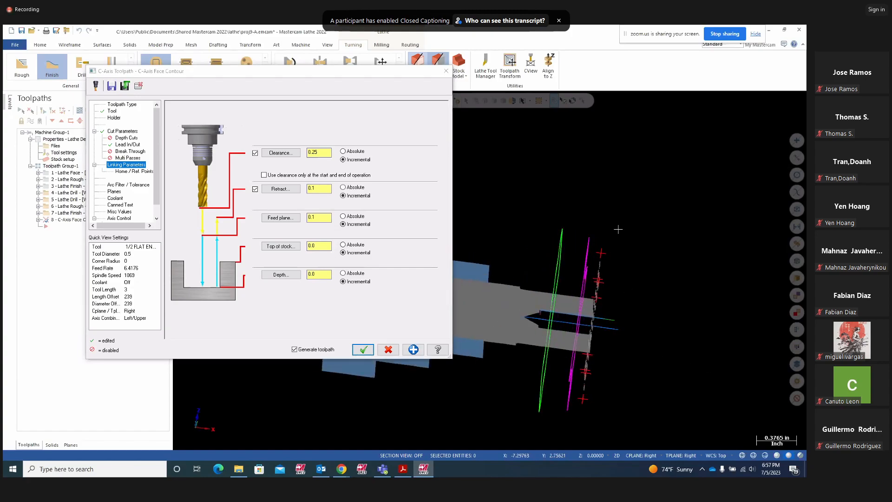
pyautogui.moveTo(648, 315); pyautogui.dragTo(625, 311, button='middle')
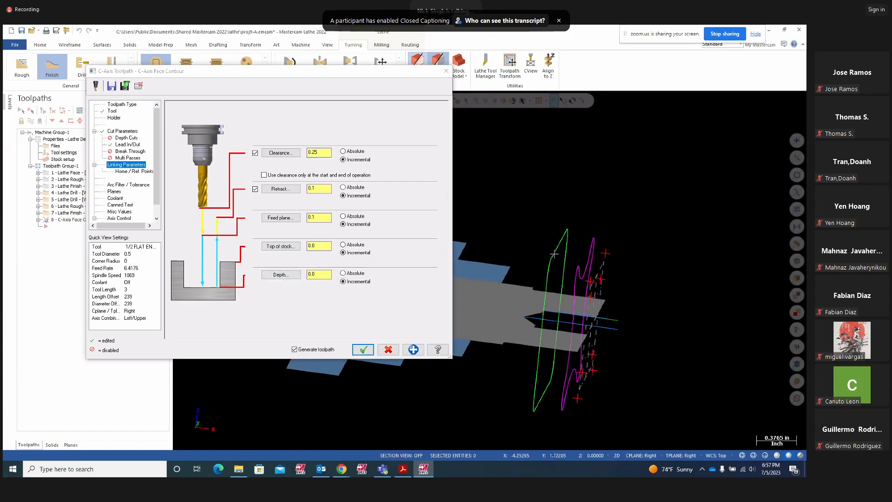
pyautogui.click(320, 274)
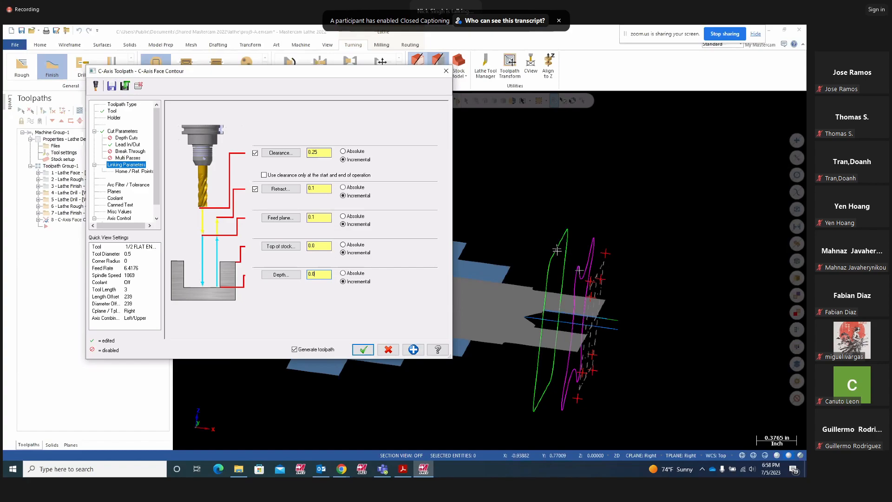
pyautogui.doubleClick(321, 273)
pyautogui.write('-0.389')
pyautogui.press('Return')
pyautogui.write('0')
pyautogui.press('Return')
# Make the linking top of stock 0.0 and clearance 0.25 absolute, and generate the C-axis face contour toolpath
pyautogui.click(321, 246)
pyautogui.click(343, 245)
pyautogui.click(330, 216)
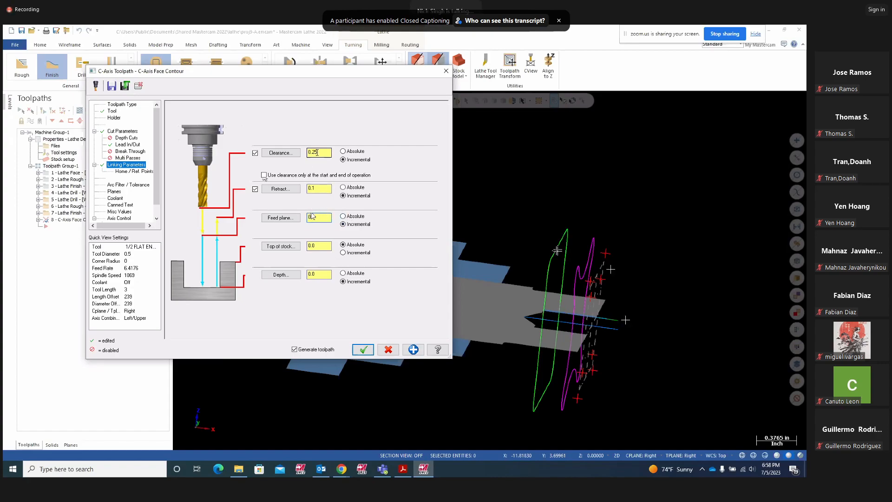
pyautogui.click(343, 151)
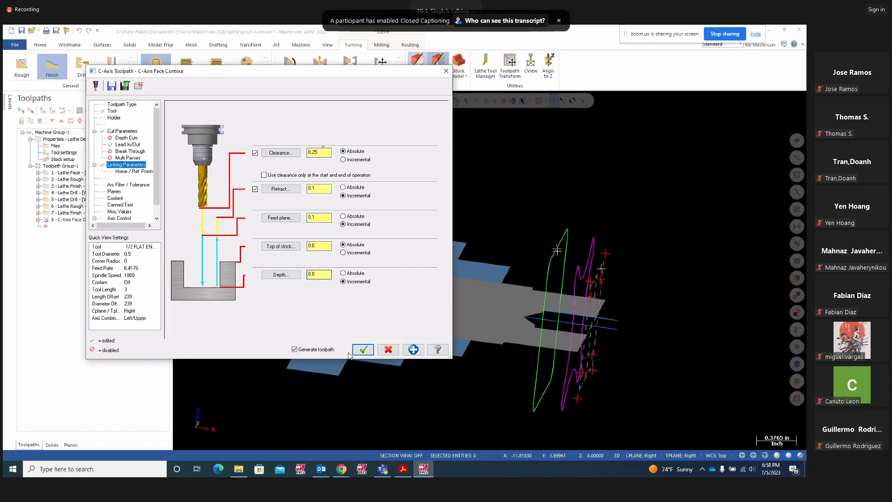
pyautogui.click(411, 351)
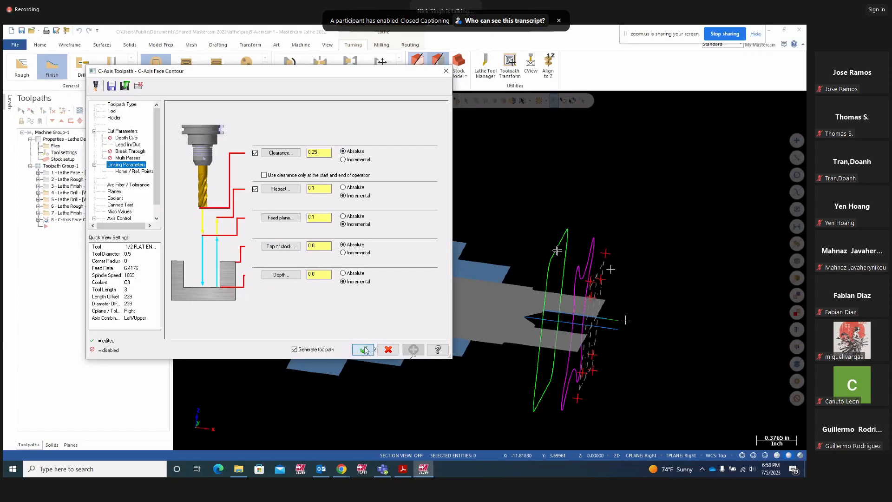
pyautogui.click(363, 349)
# Backplot the C-axis face contour toolpath and examine the tool motion around the green rounded rectangle
pyautogui.moveTo(483, 384); pyautogui.dragTo(452, 380, button='middle')
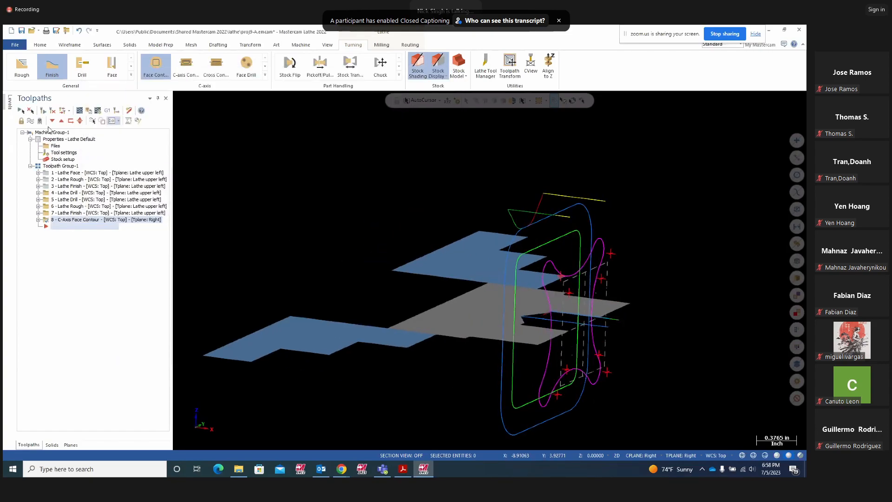
pyautogui.click(79, 110)
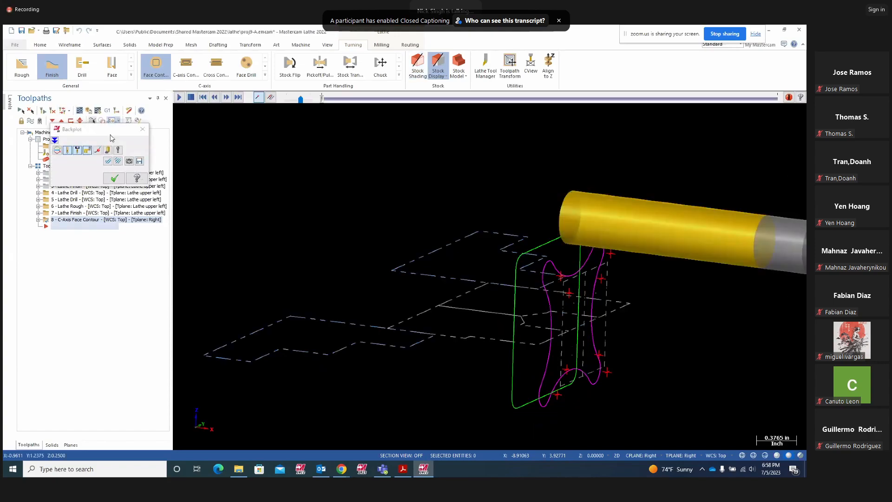
pyautogui.click(179, 98)
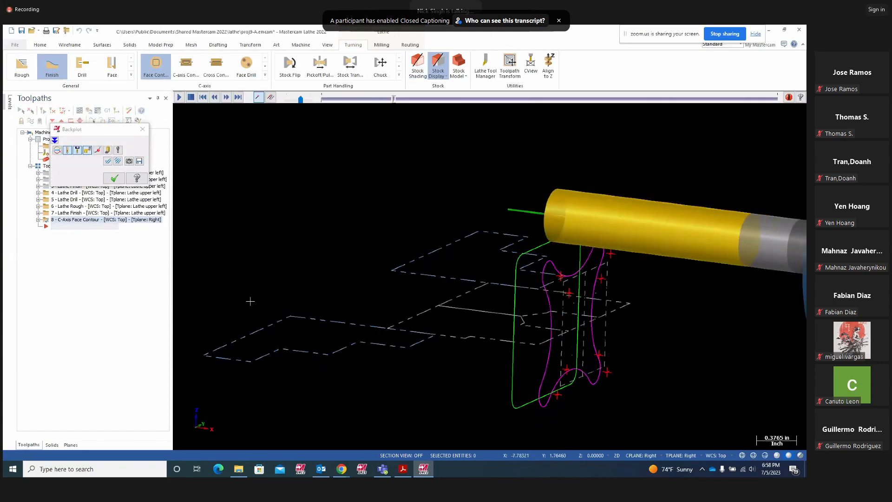
pyautogui.moveTo(264, 339); pyautogui.dragTo(227, 318, button='middle')
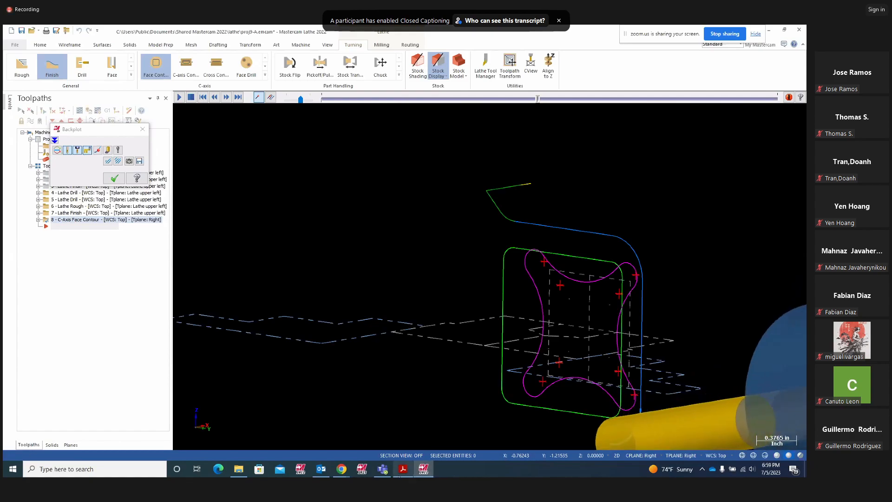
pyautogui.scroll(-1, 432, 387)
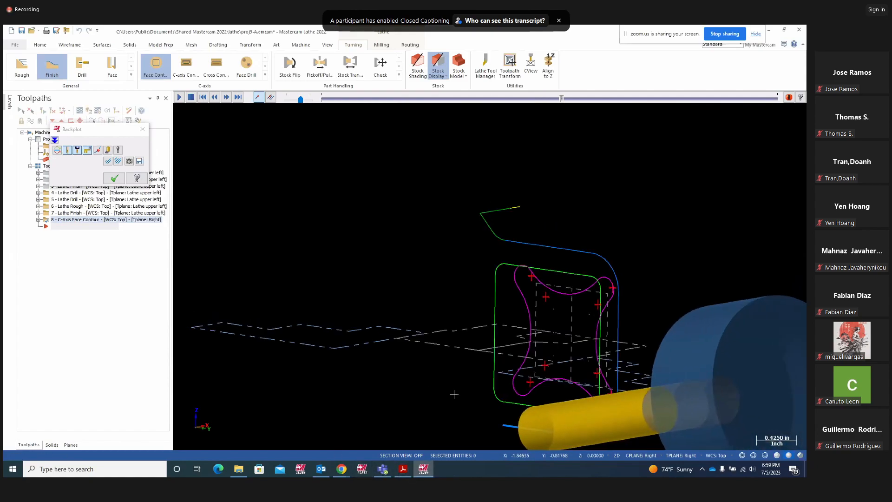
pyautogui.moveTo(455, 392); pyautogui.dragTo(486, 418, button='middle')
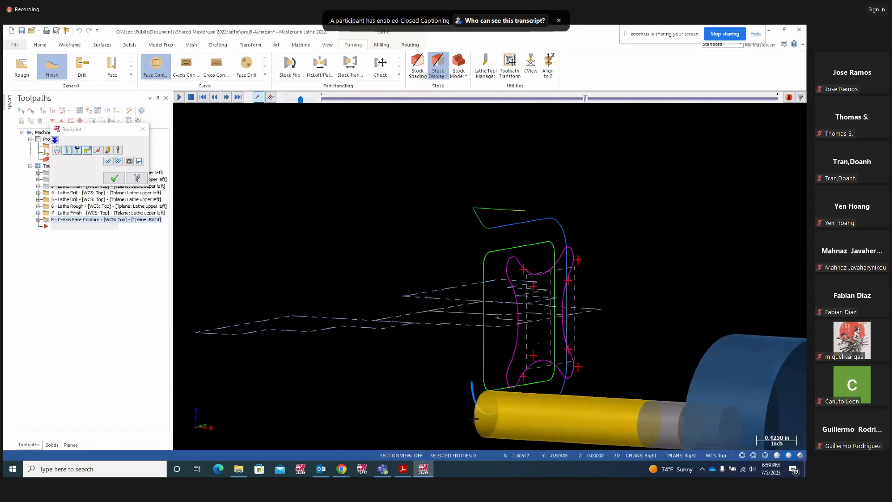
pyautogui.moveTo(690, 338); pyautogui.dragTo(467, 228, button='middle')
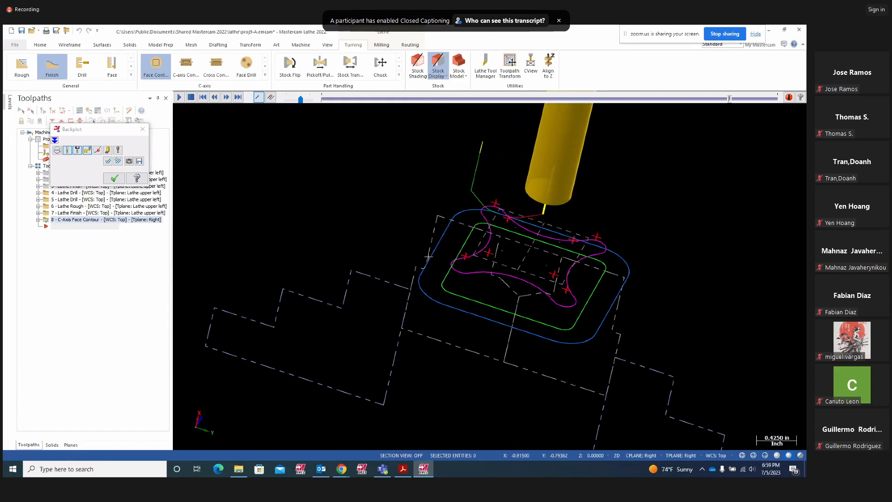
pyautogui.moveTo(439, 266); pyautogui.dragTo(476, 305, button='middle')
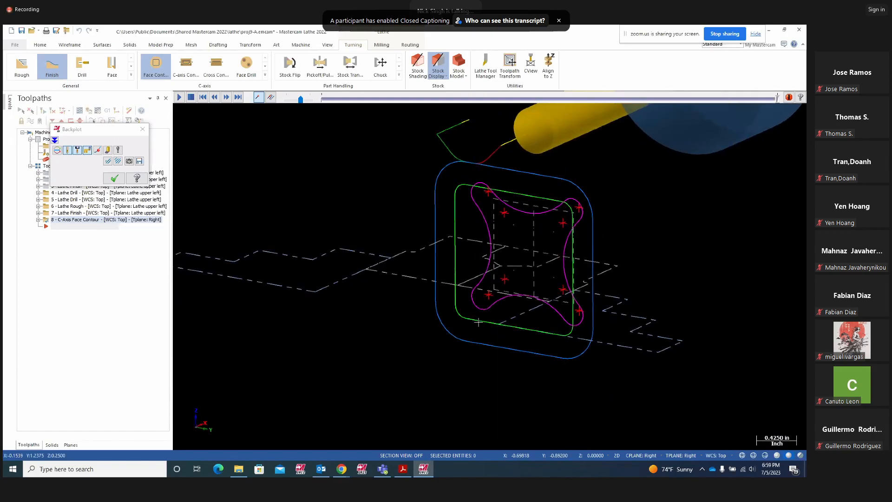
pyautogui.click(114, 177)
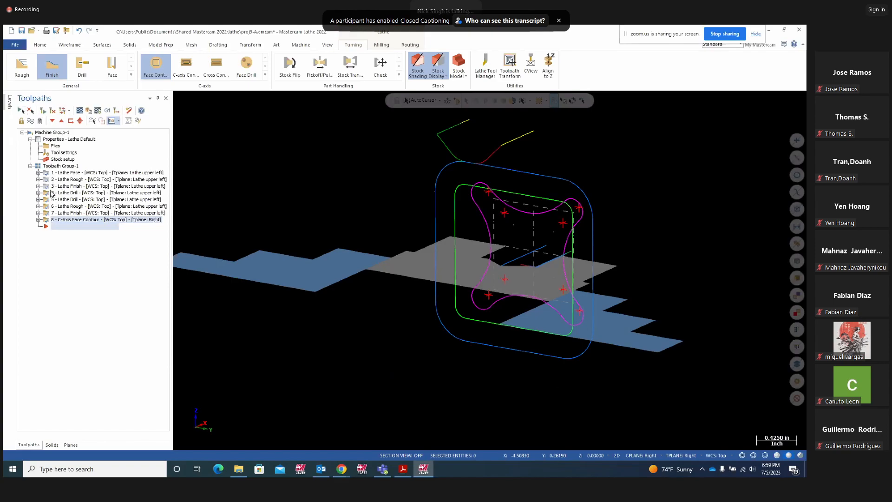
# Verify all operations in the simulator with an isometric view and inspect the machined part
pyautogui.click(89, 111)
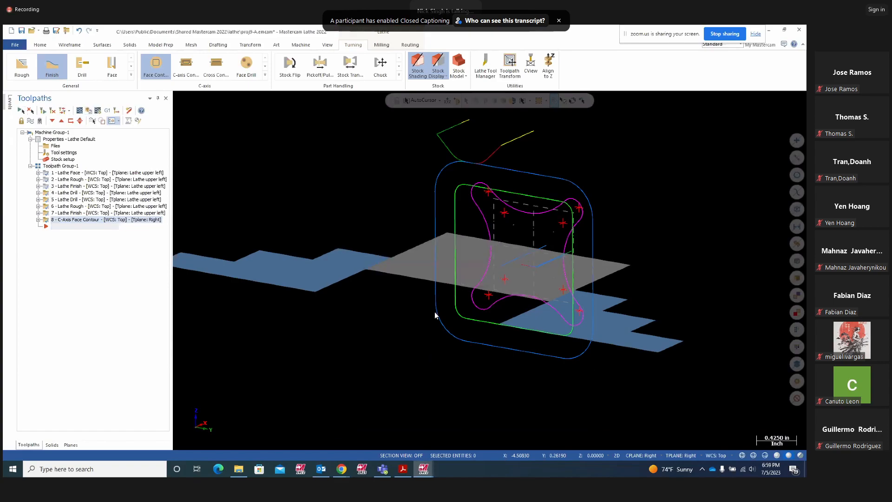
pyautogui.scroll(-8, 578, 291)
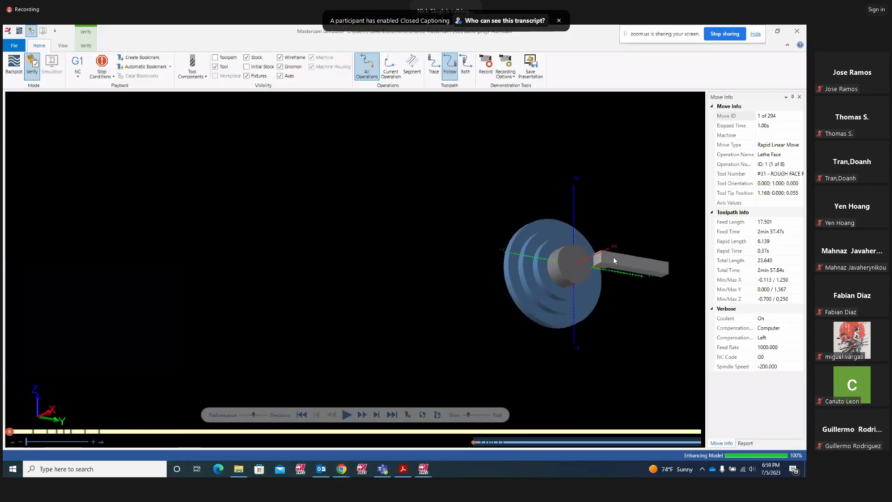
pyautogui.scroll(4, 603, 240)
pyautogui.moveTo(604, 240); pyautogui.dragTo(581, 259, button='middle')
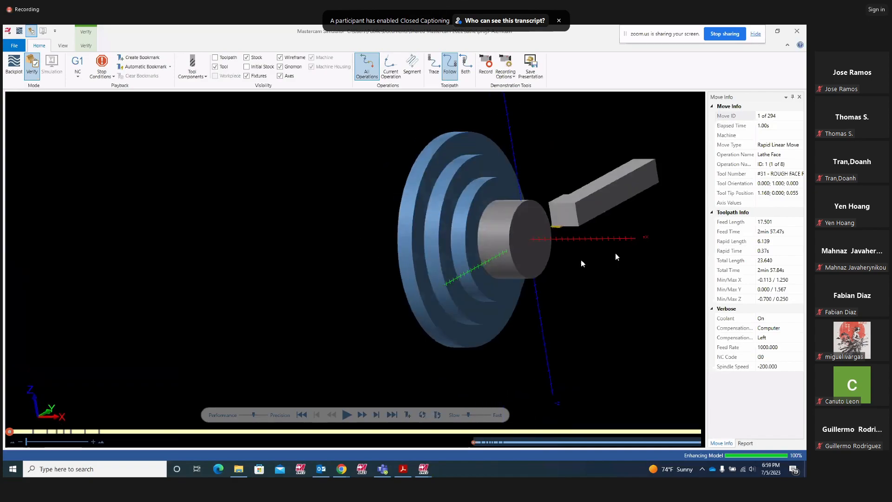
pyautogui.rightClick(583, 262)
pyautogui.click(612, 336)
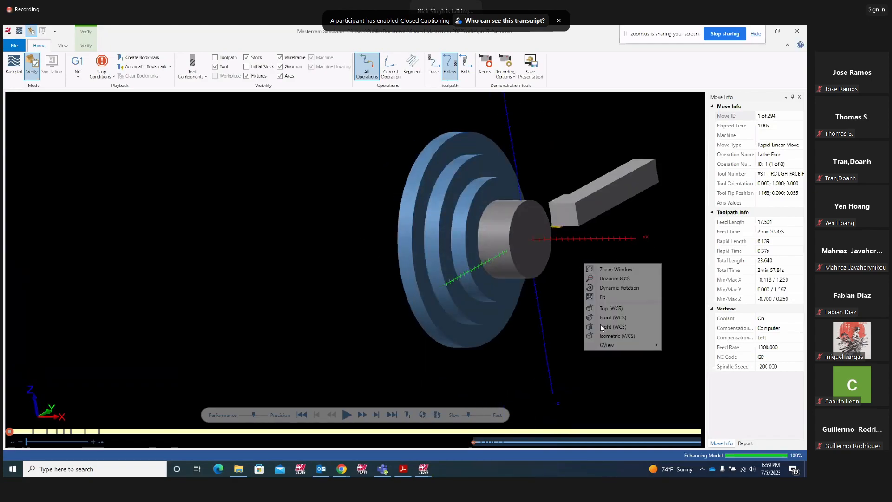
pyautogui.scroll(3, 400, 271)
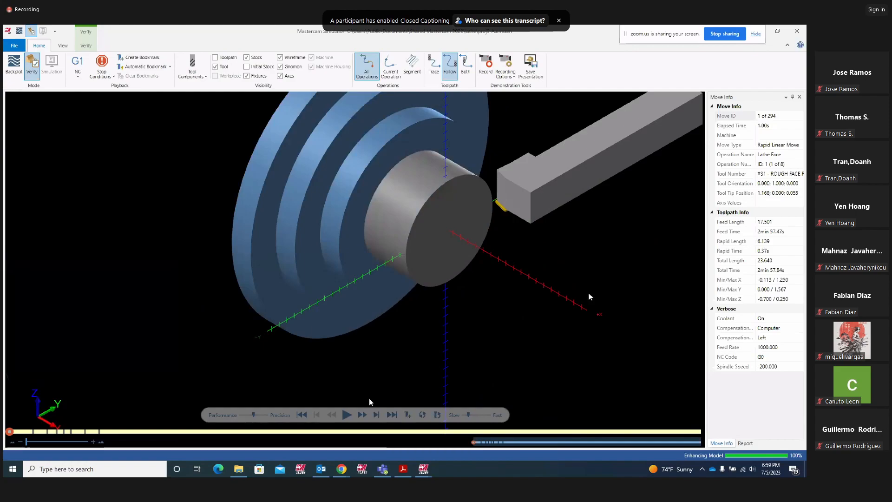
pyautogui.click(346, 415)
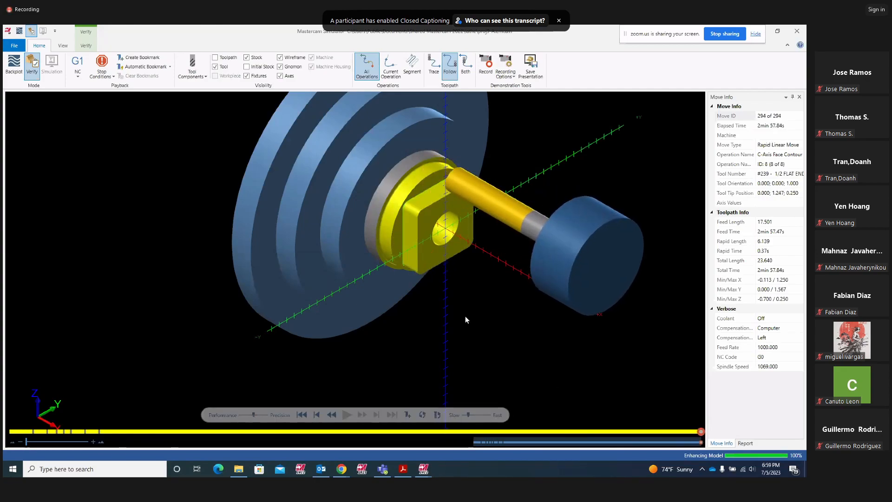
pyautogui.moveTo(459, 251)
pyautogui.mouseDown(button='middle')
pyautogui.moveTo(432, 225)
pyautogui.moveTo(447, 243)
pyautogui.mouseUp(button='middle')
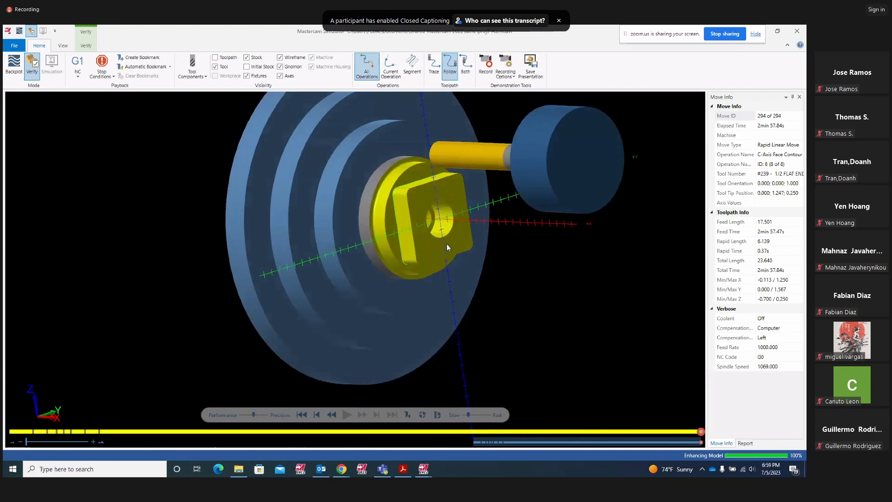
# Restart the verification with a stop at each operation change and play the operations one by one up to the C-axis face contour
pyautogui.click(302, 415)
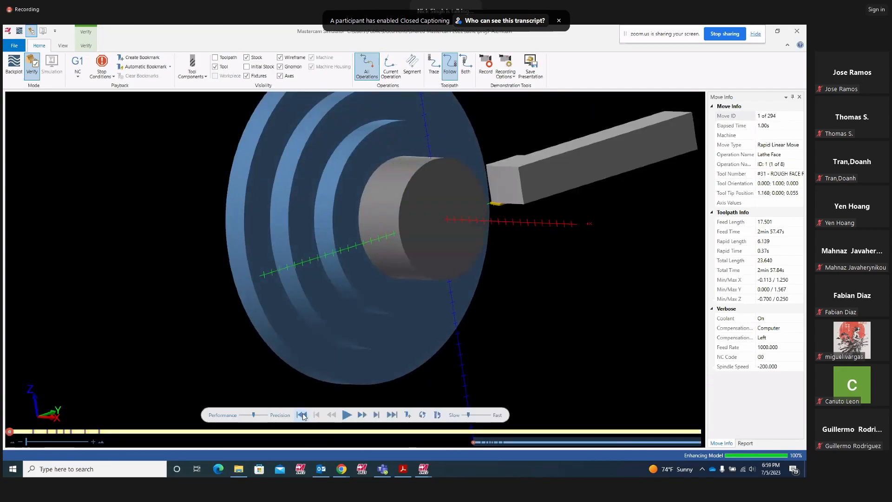
pyautogui.click(113, 77)
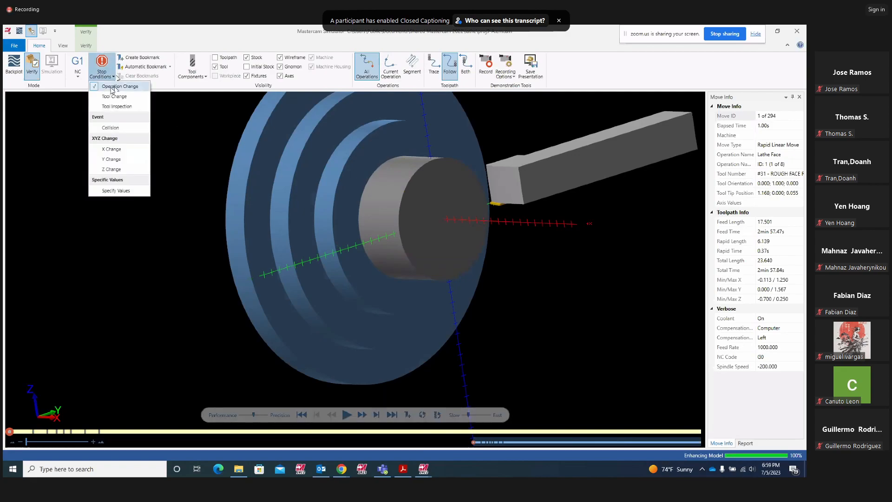
pyautogui.click(347, 416)
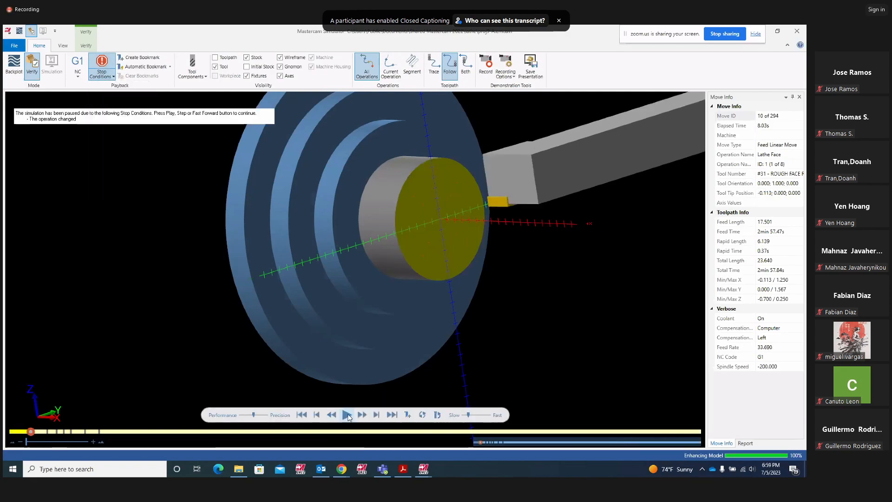
pyautogui.click(347, 416)
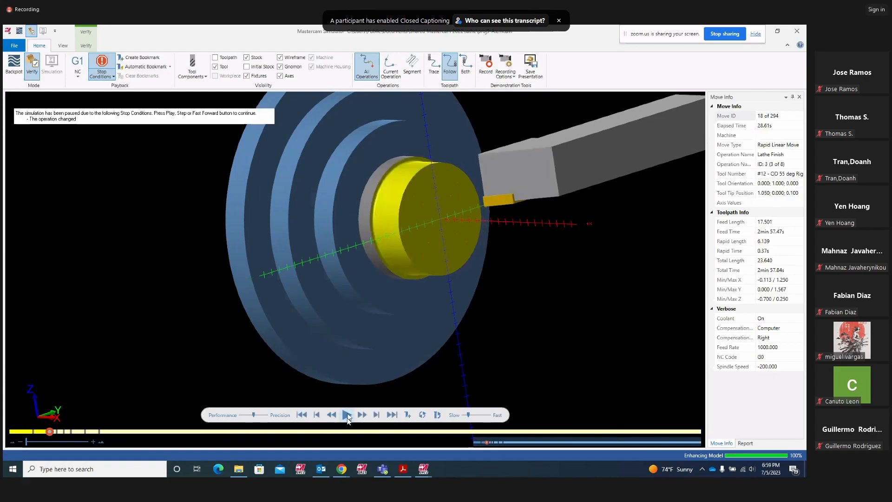
pyautogui.click(347, 415)
pyautogui.click(347, 415)
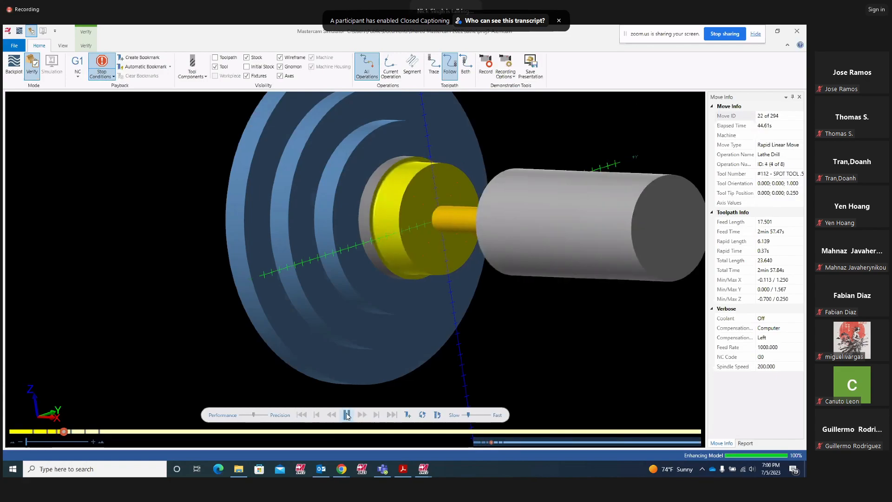
pyautogui.click(346, 413)
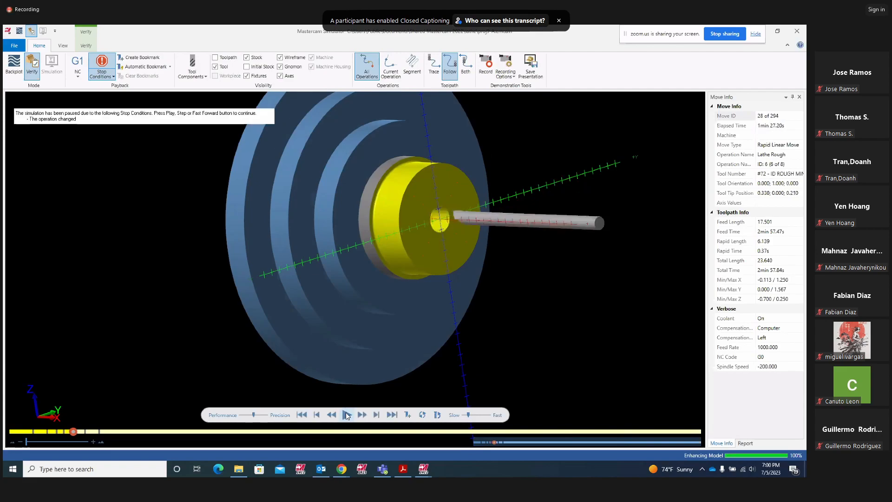
pyautogui.click(346, 413)
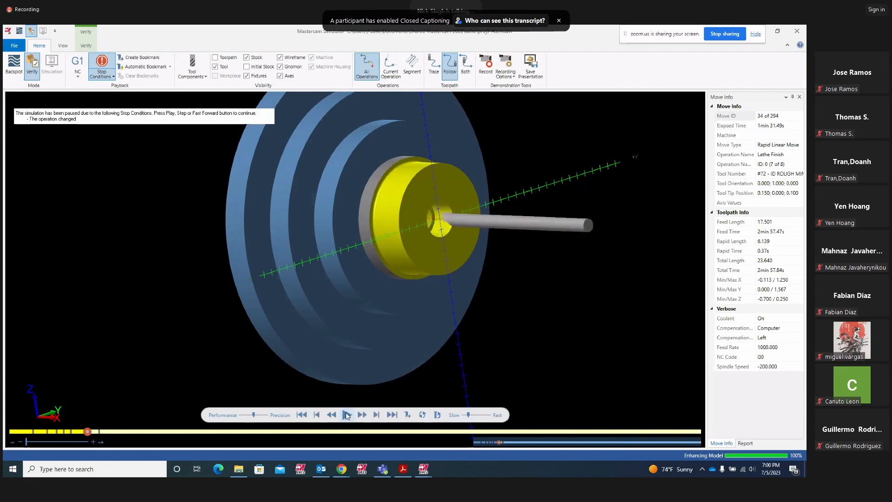
pyautogui.click(346, 413)
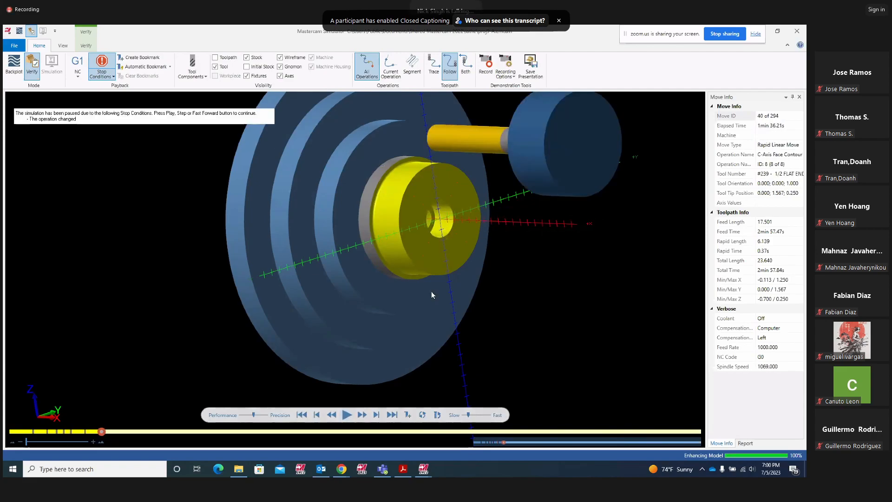
# Simulate the C-axis face contour cut, inspect the machined square boss up close, and close the simulator
pyautogui.click(346, 414)
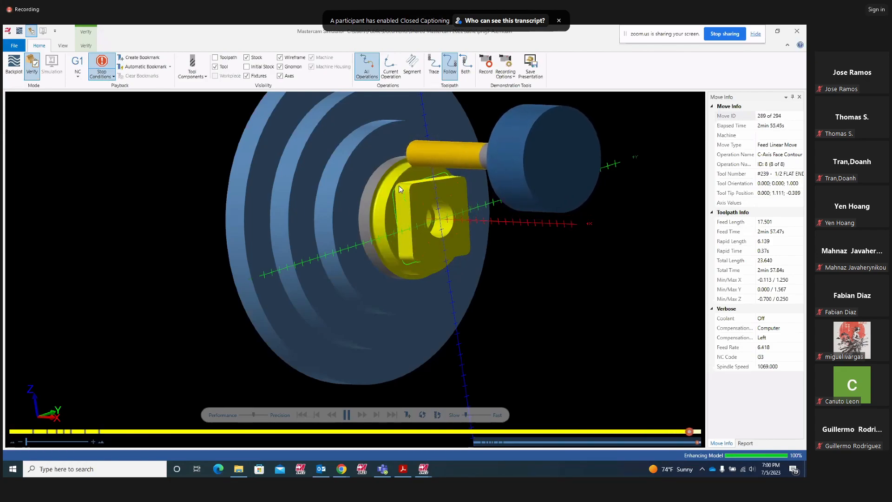
pyautogui.moveTo(458, 215); pyautogui.dragTo(476, 212, button='middle')
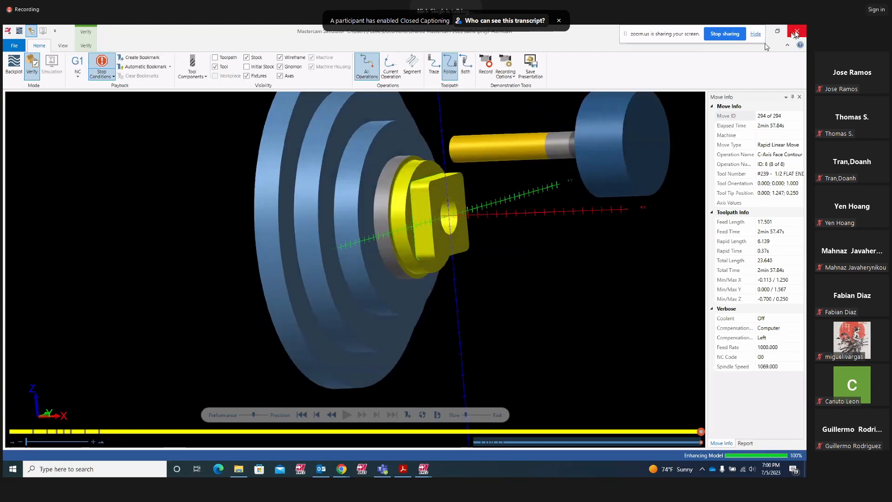
pyautogui.scroll(3, 411, 187)
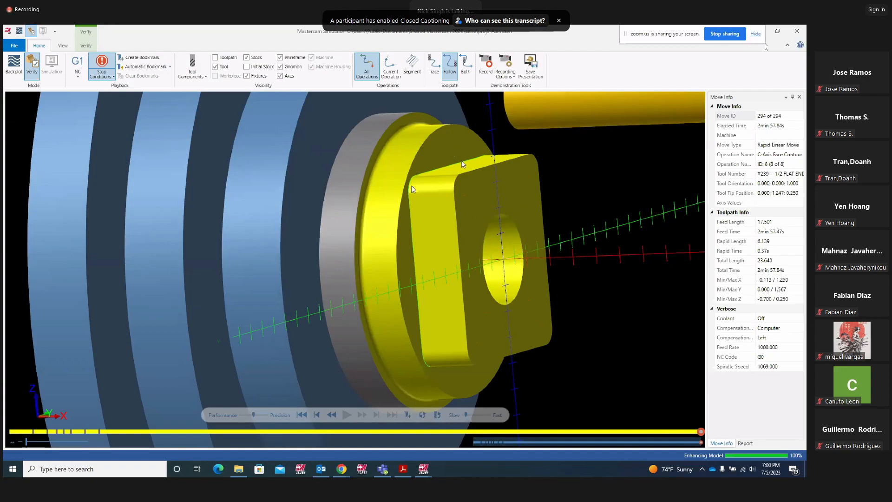
pyautogui.moveTo(462, 163); pyautogui.dragTo(449, 151, button='middle')
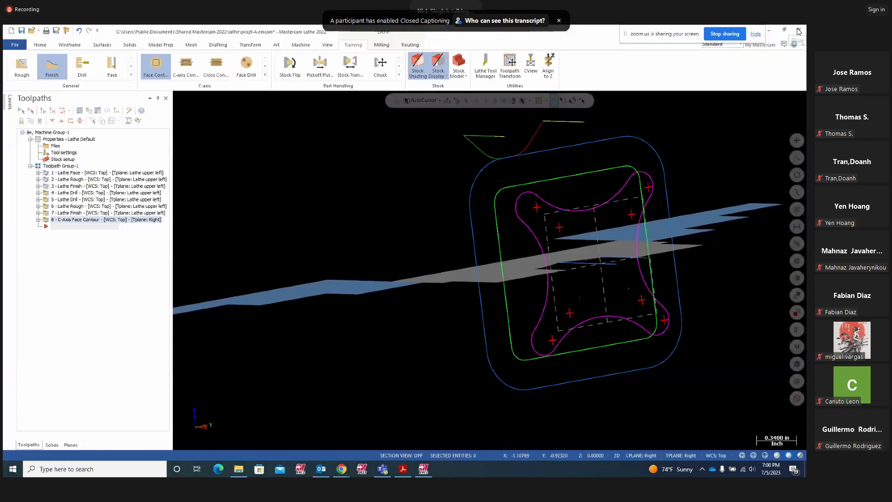
pyautogui.click(797, 31)
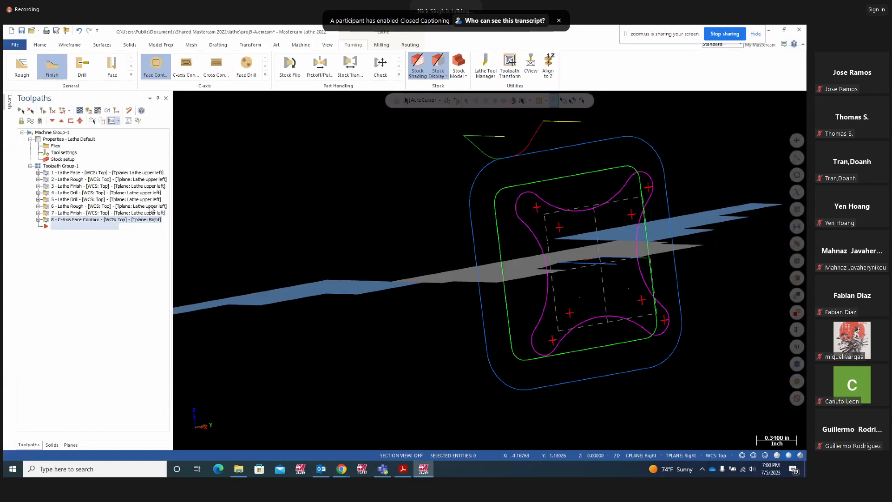
# Enable multi passes with 2 rough passes for the C-axis face contour and regenerate the toolpath
pyautogui.click(38, 220)
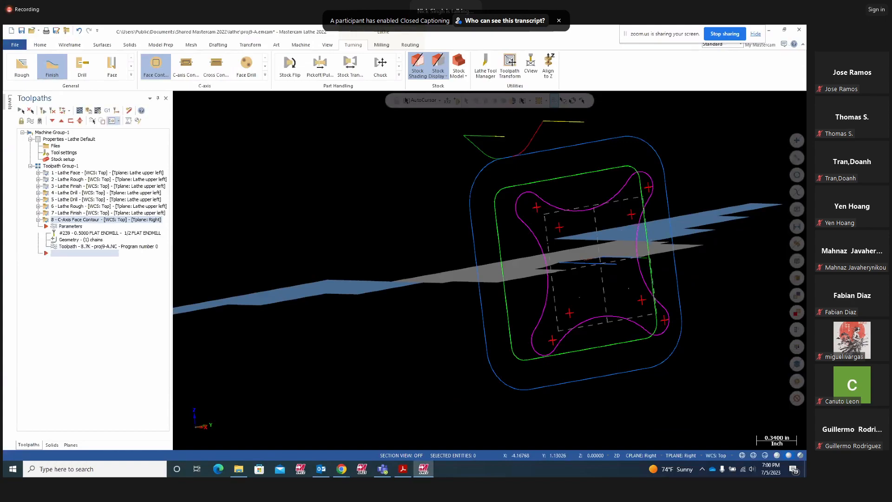
pyautogui.click(74, 227)
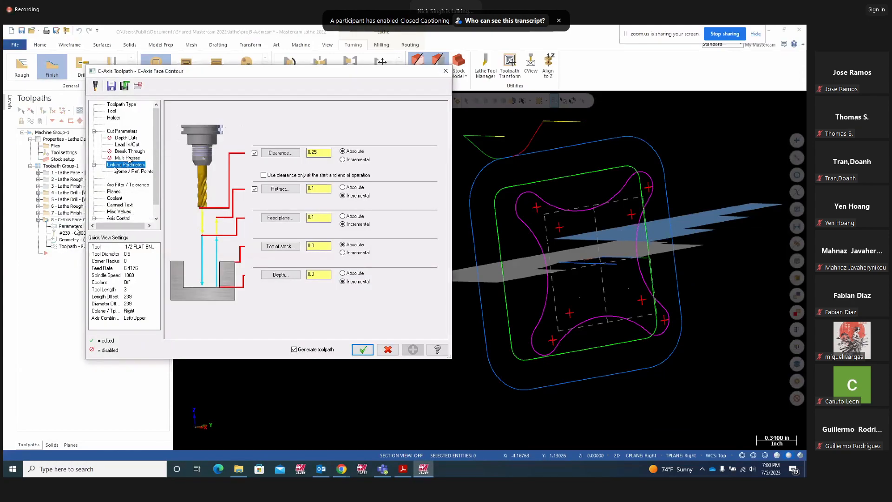
pyautogui.click(127, 158)
pyautogui.click(184, 108)
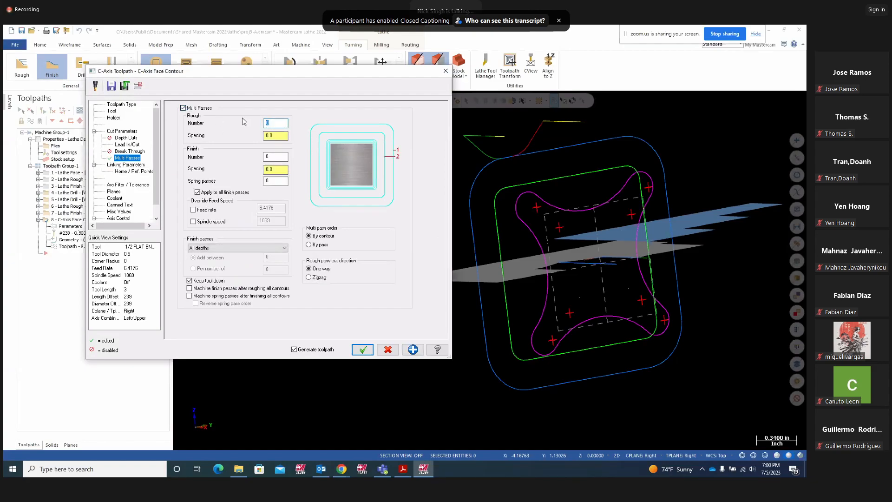
pyautogui.write('2')
pyautogui.click(363, 350)
# Examine the multi-pass contour toolpath, verify only that operation in the simulator, and inspect the boss wall before closing it
pyautogui.scroll(4, 506, 164)
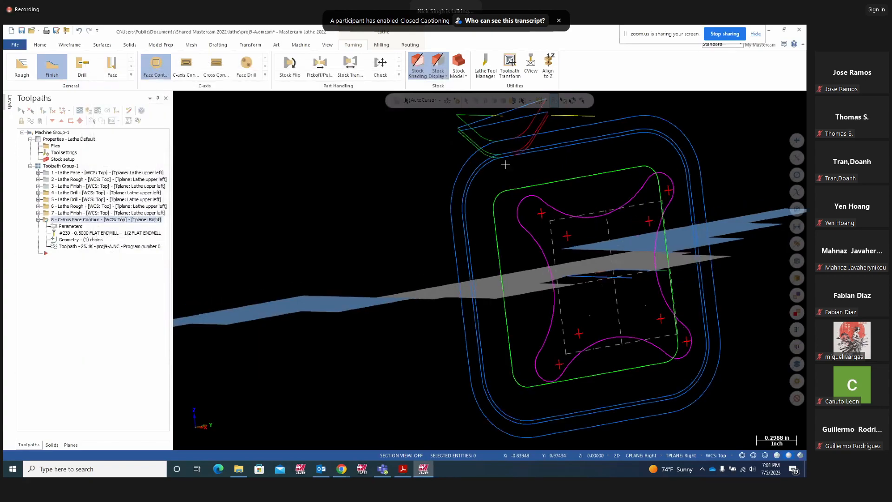
pyautogui.scroll(2, 506, 164)
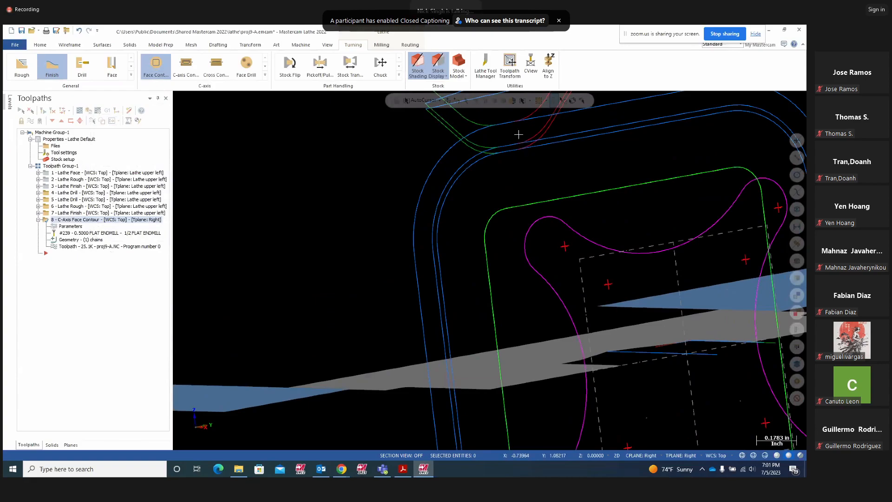
pyautogui.scroll(-5, 354, 240)
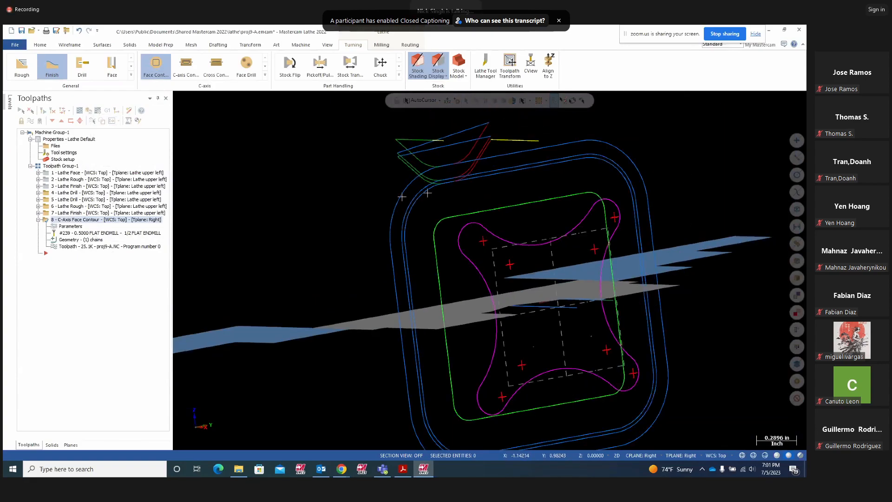
pyautogui.scroll(-4, 354, 239)
pyautogui.moveTo(355, 239); pyautogui.dragTo(428, 210, button='middle')
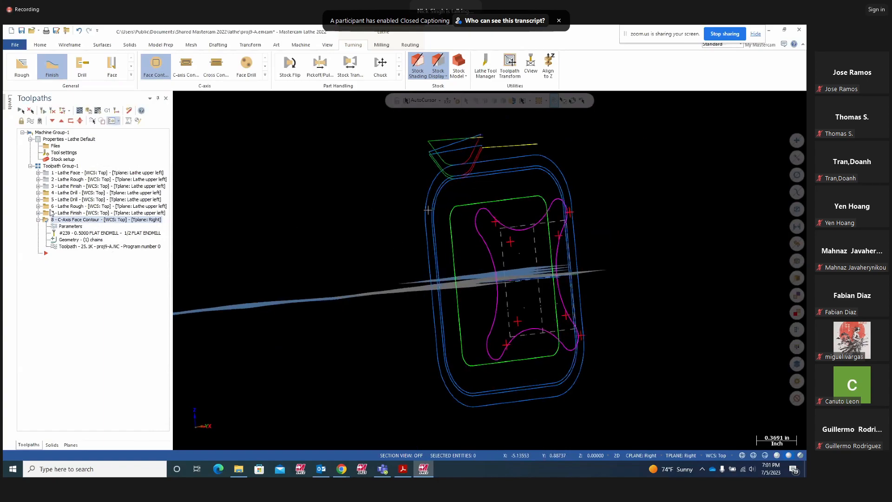
pyautogui.click(88, 111)
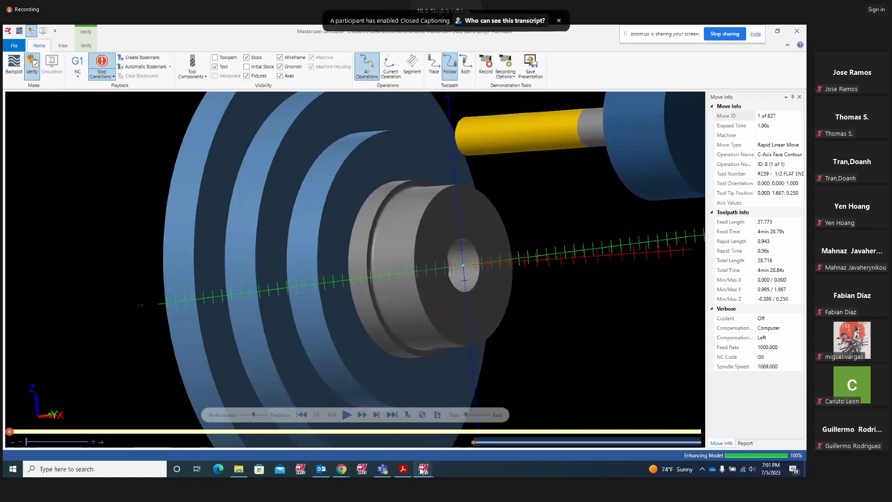
pyautogui.click(347, 415)
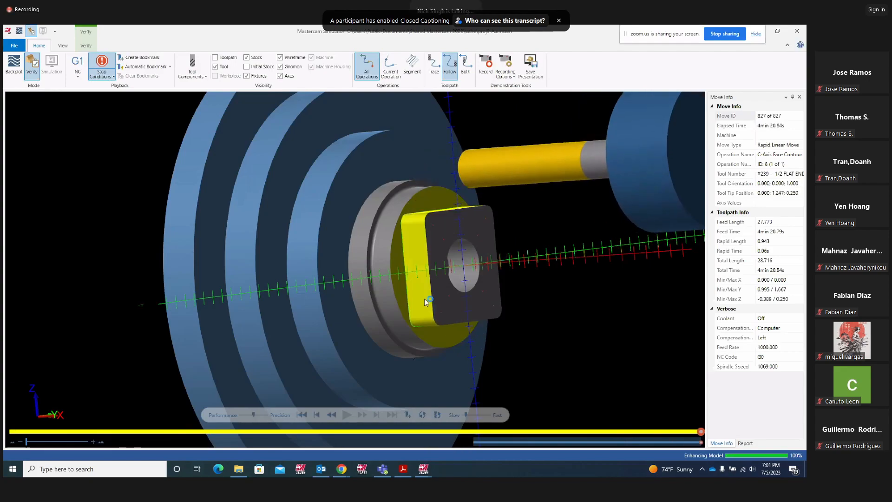
pyautogui.scroll(3, 411, 232)
pyautogui.scroll(2, 411, 231)
pyautogui.moveTo(436, 223); pyautogui.dragTo(462, 226, button='middle')
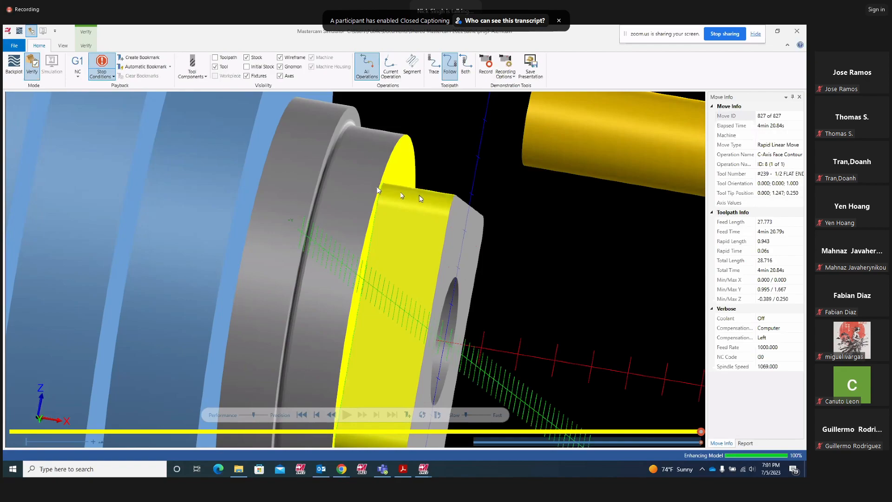
pyautogui.click(796, 32)
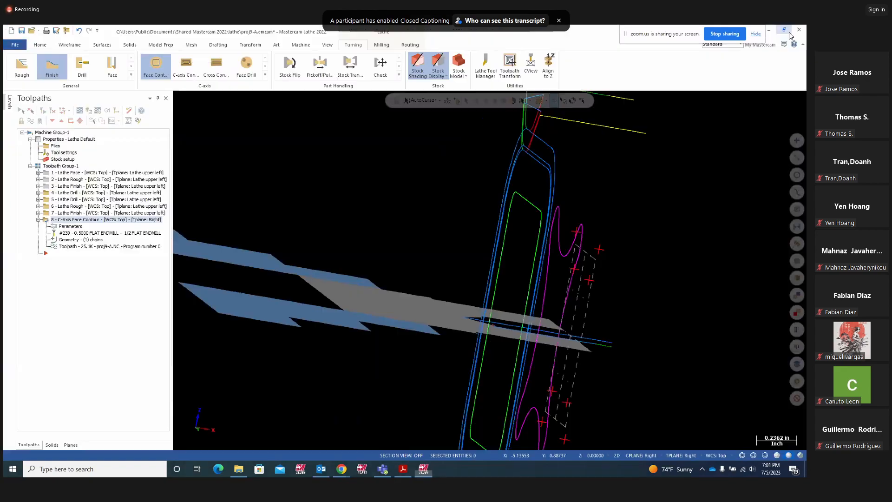
# Enable depth cuts with a maximum rough step of 0.15 for the C-axis face contour and regenerate the toolpath
pyautogui.click(72, 226)
pyautogui.click(126, 138)
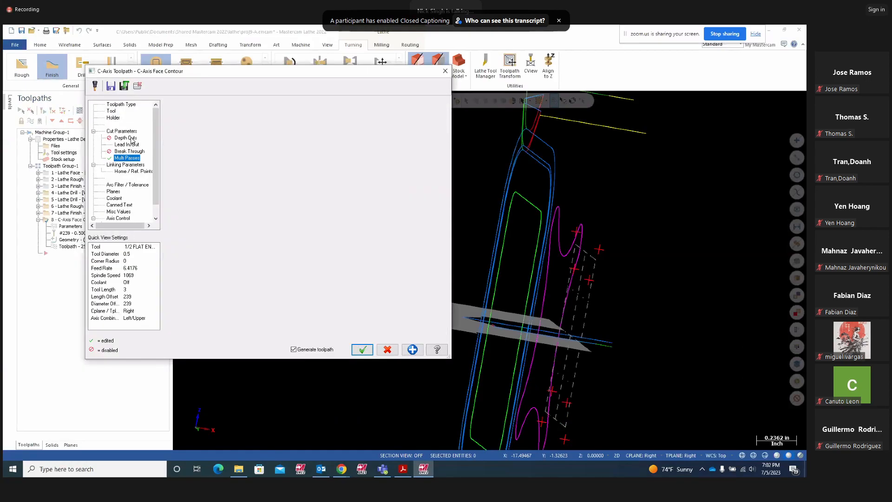
pyautogui.click(198, 131)
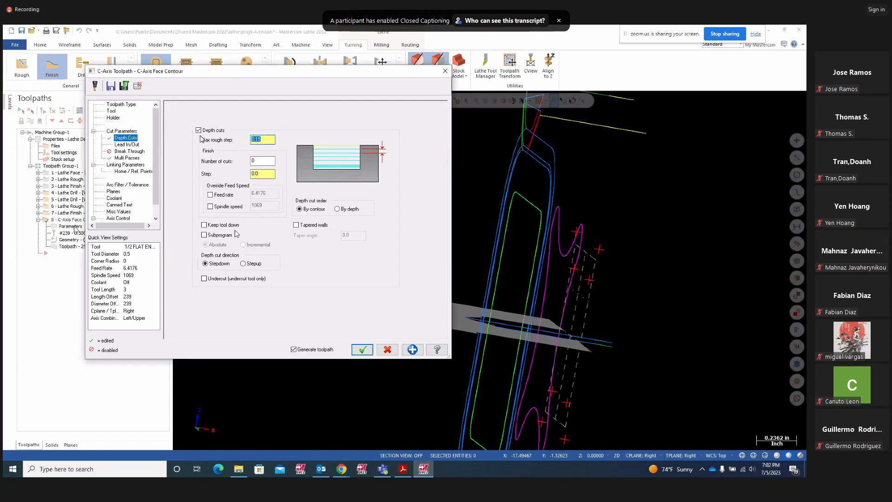
pyautogui.click(369, 352)
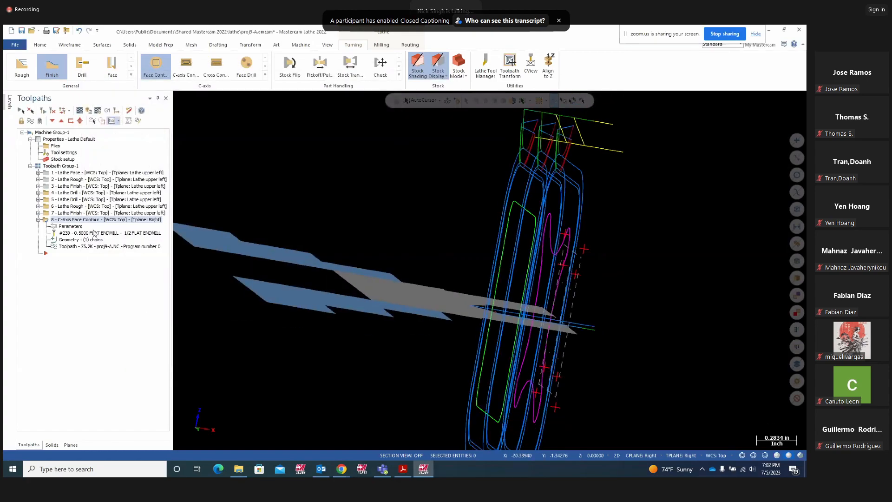
# Verify the C-axis face contour with its depth cuts, inspect the machined boss from several angles, and close the simulator
pyautogui.click(89, 111)
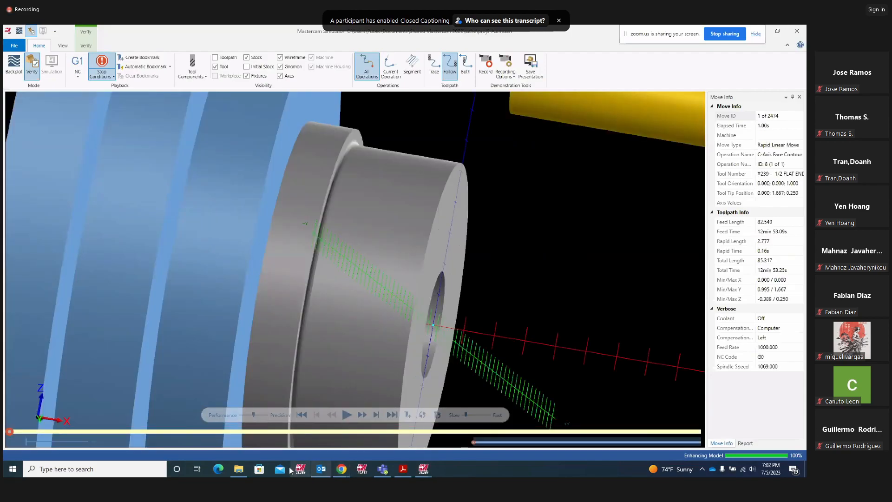
pyautogui.click(347, 415)
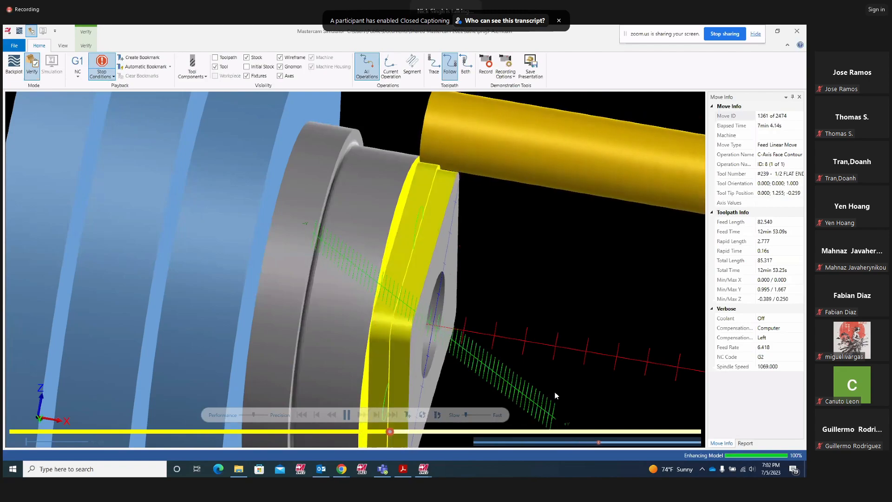
pyautogui.scroll(3, 424, 283)
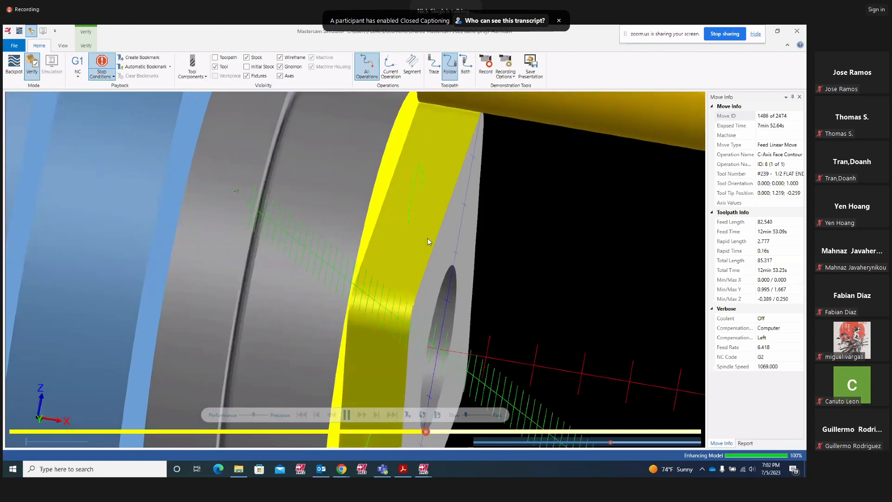
pyautogui.scroll(-4, 532, 332)
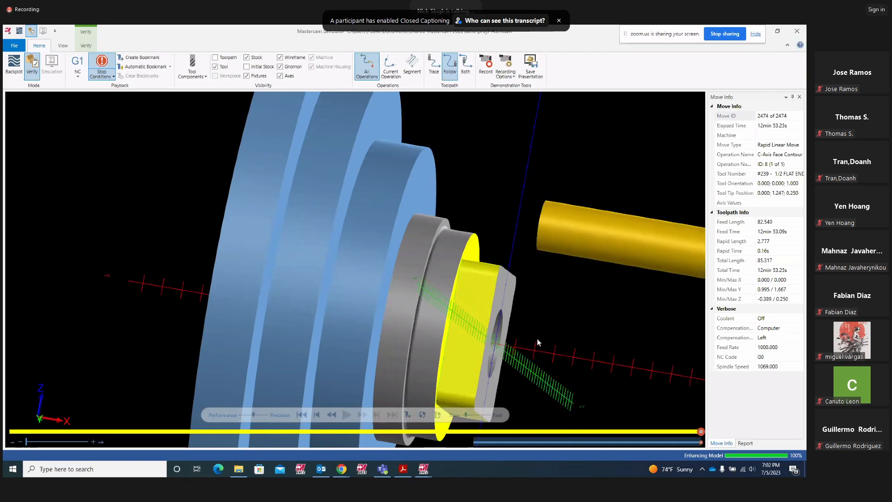
pyautogui.moveTo(597, 364); pyautogui.dragTo(519, 302, button='middle')
pyautogui.scroll(-5, 475, 255)
pyautogui.scroll(3, 513, 342)
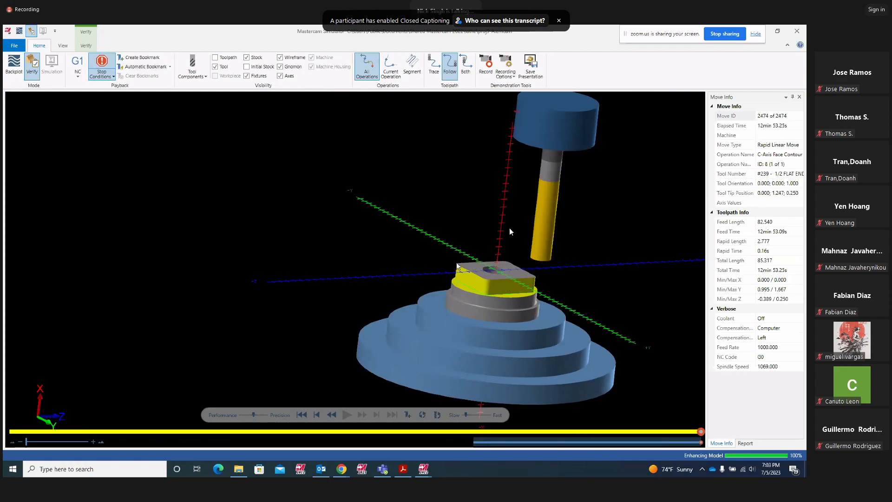
pyautogui.click(797, 30)
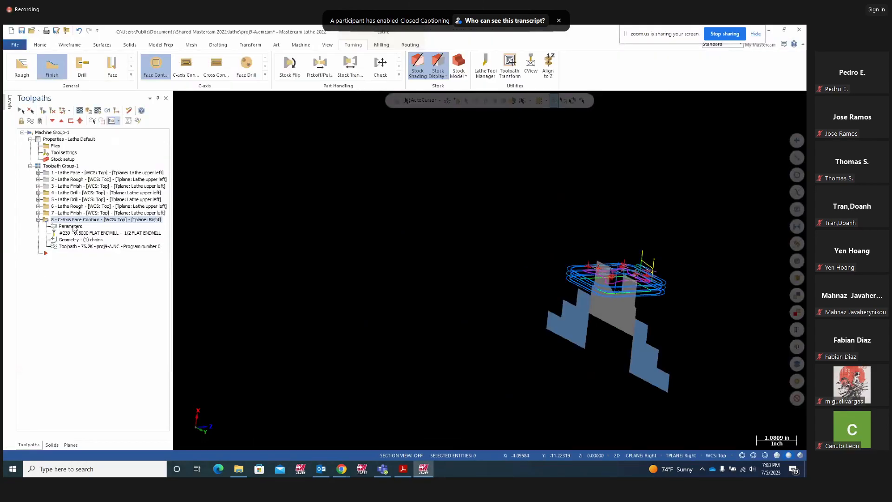
# Set the depth cuts' maximum rough step to 0.20 for the C-axis face contour and regenerate the toolpath
pyautogui.click(72, 227)
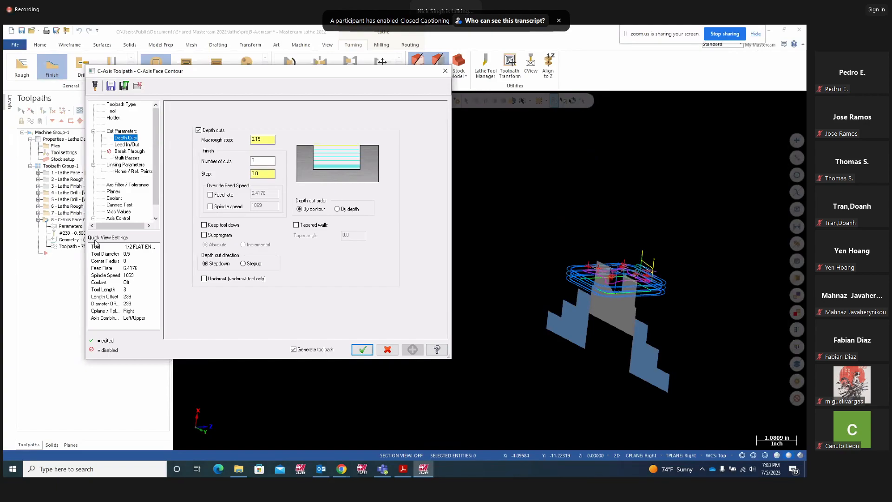
pyautogui.click(126, 165)
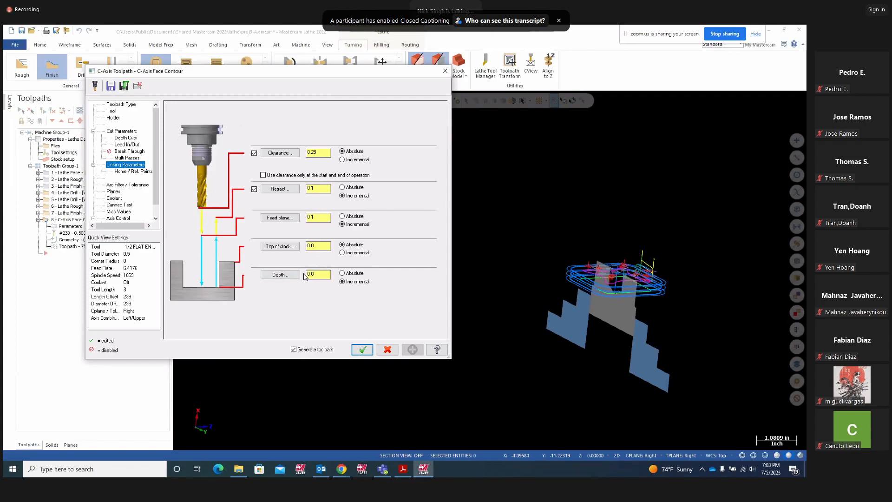
pyautogui.click(402, 469)
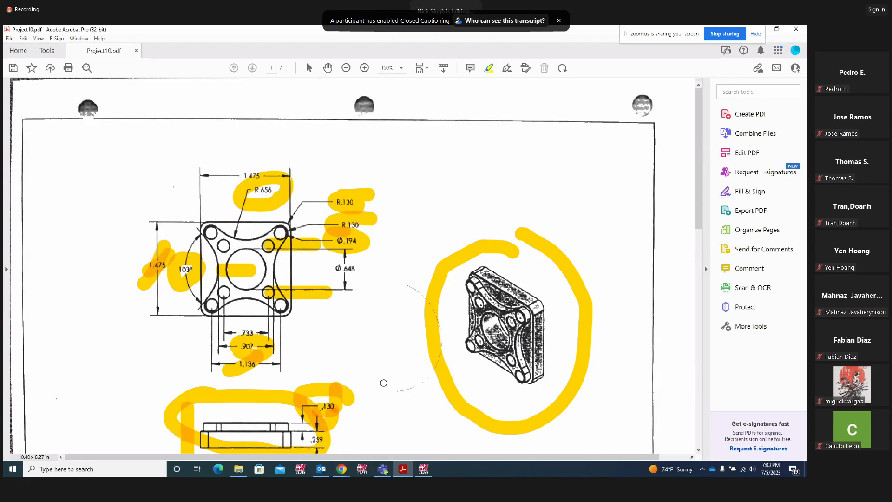
pyautogui.click(423, 469)
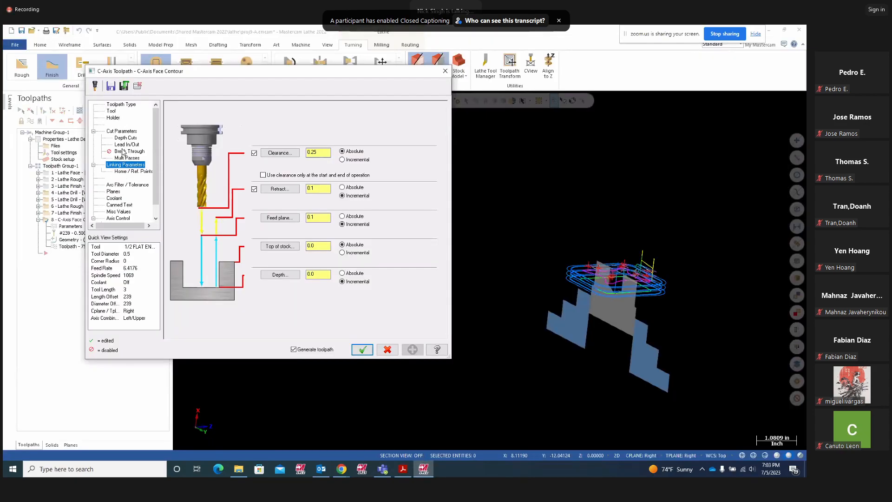
pyautogui.click(122, 139)
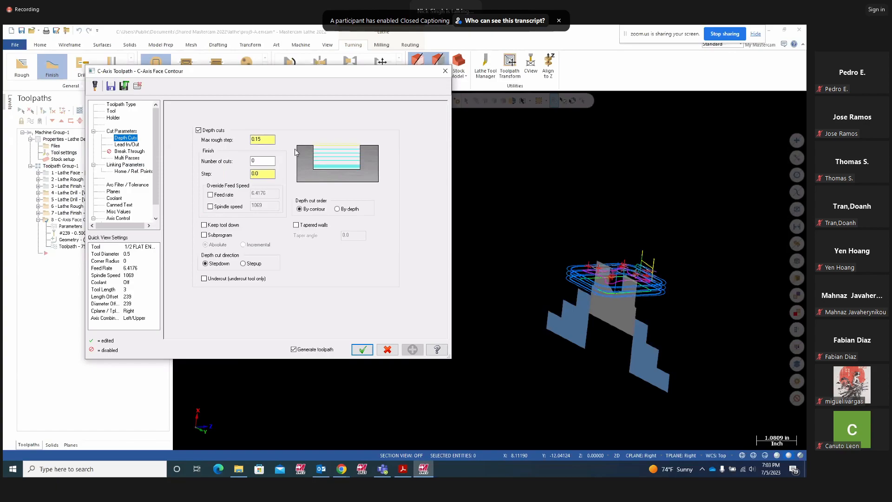
pyautogui.doubleClick(268, 141)
pyautogui.write('.20')
pyautogui.press('Return')
pyautogui.click(362, 350)
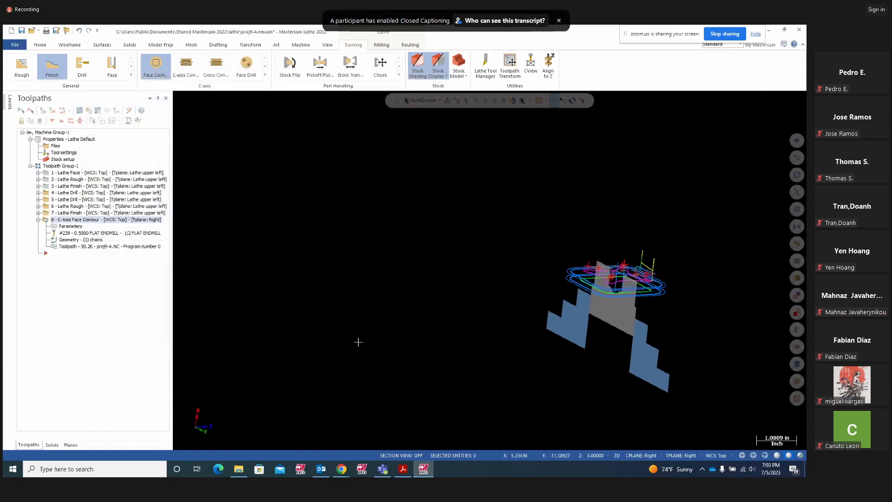
# Look at the C-axis face contour setup in the simulator from the isometric view, then close the simulator
pyautogui.moveTo(368, 254); pyautogui.dragTo(389, 221, button='middle')
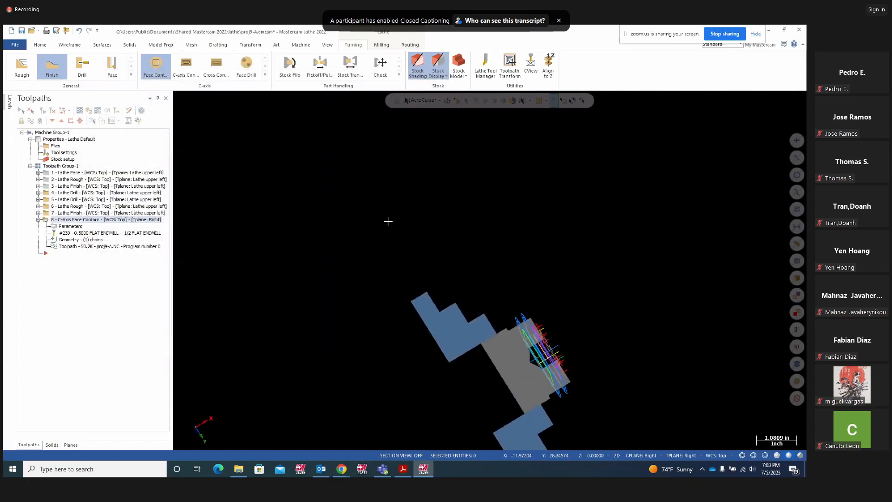
pyautogui.rightClick(362, 212)
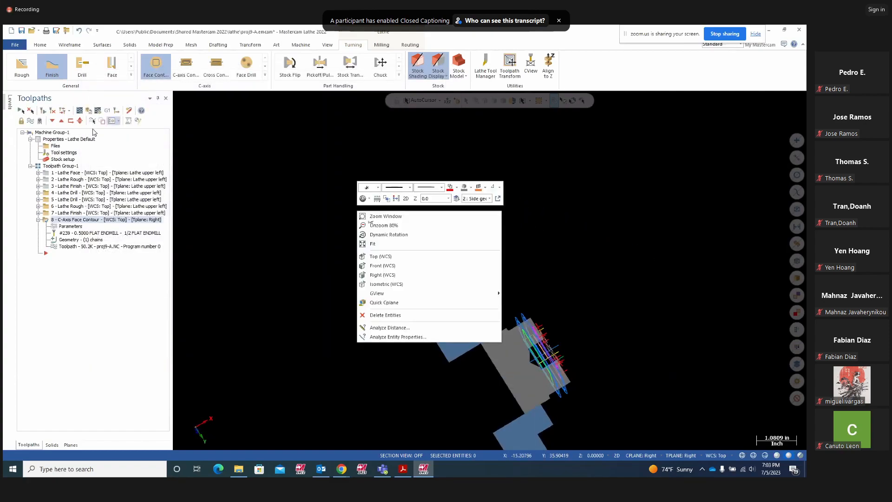
pyautogui.click(88, 111)
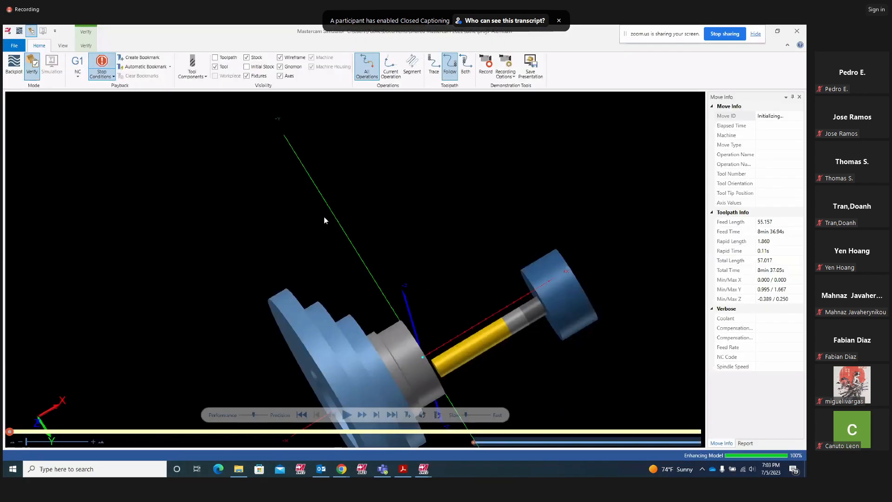
pyautogui.rightClick(296, 212)
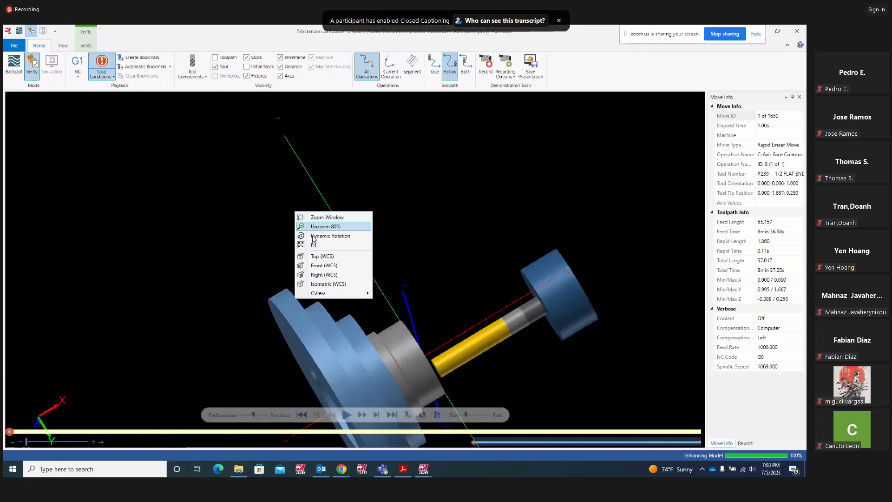
pyautogui.click(328, 283)
pyautogui.scroll(3, 388, 244)
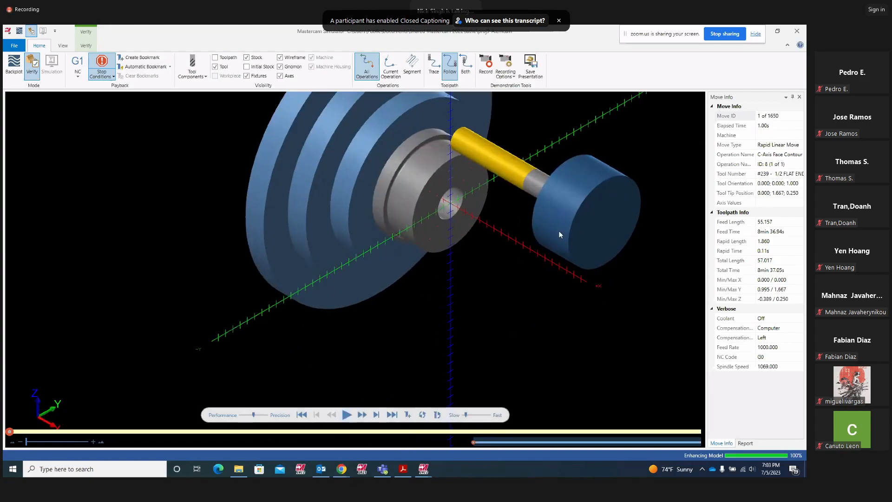
pyautogui.click(797, 32)
# Have the multi passes machine finish passes after roughing all contours and regenerate the C-axis face contour
pyautogui.click(74, 227)
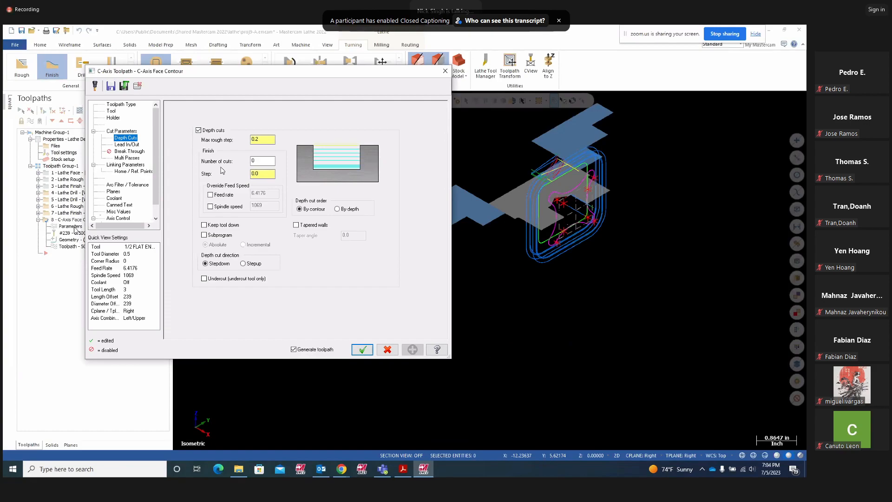
pyautogui.click(127, 158)
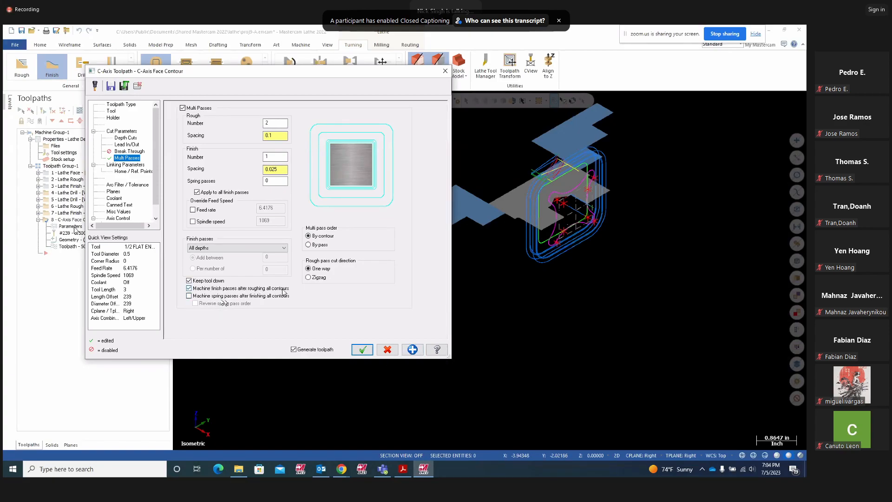
pyautogui.click(413, 349)
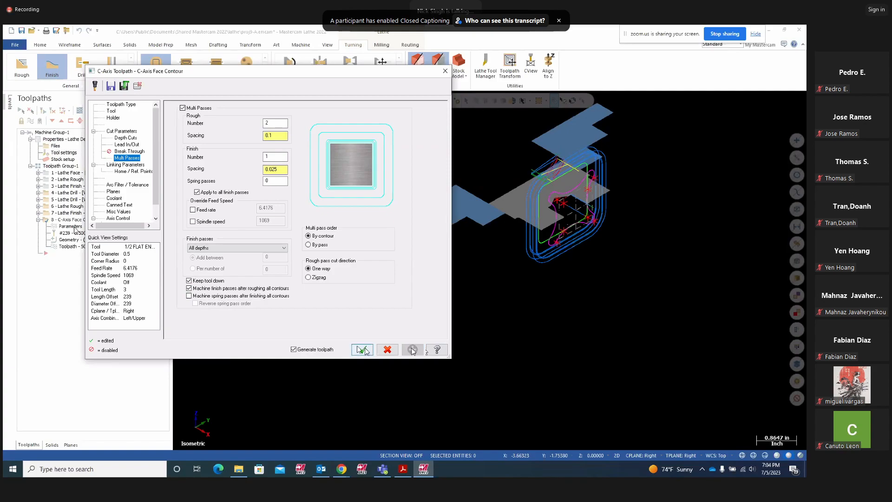
pyautogui.click(361, 350)
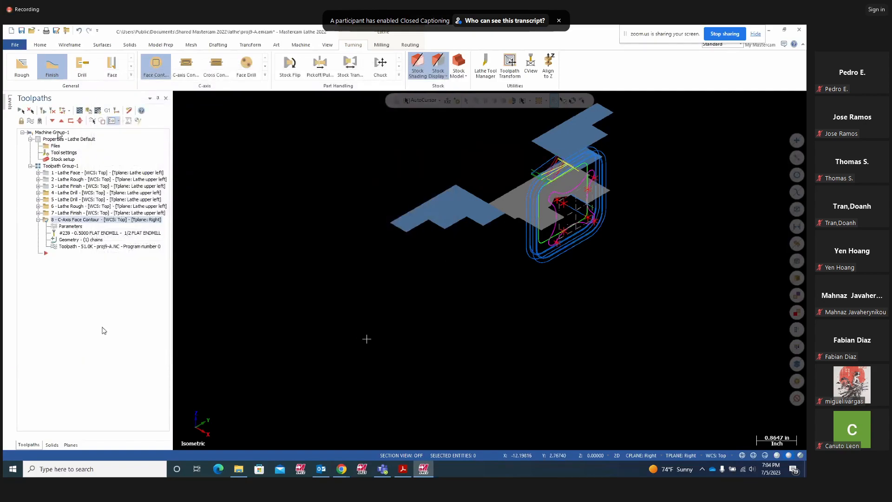
# Verify the C-axis face contour with finish passes cut after all roughing, and close the simulator
pyautogui.click(87, 110)
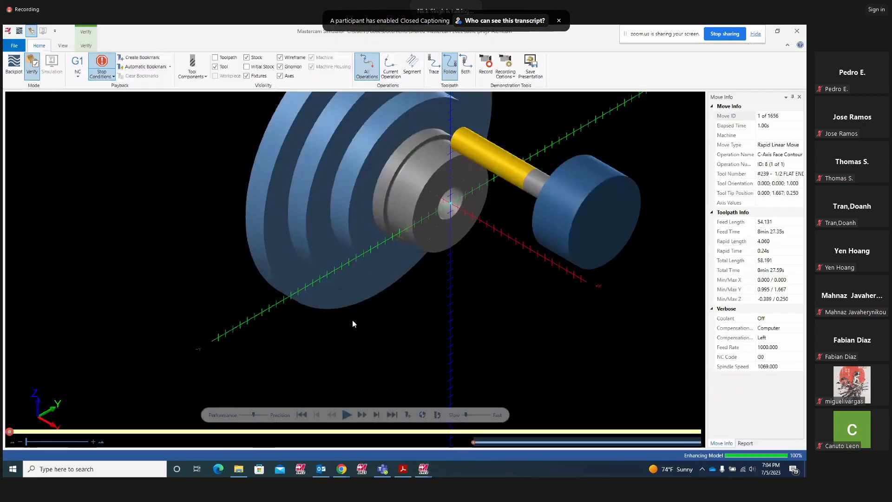
pyautogui.click(347, 414)
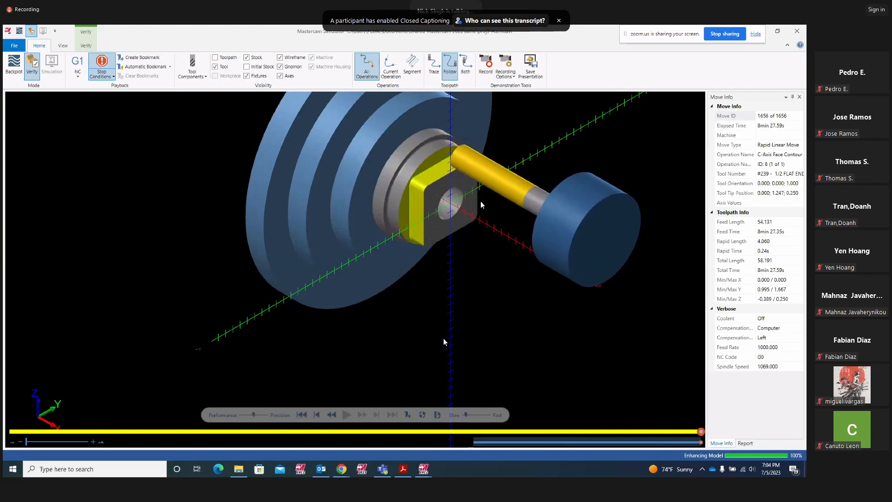
pyautogui.click(797, 31)
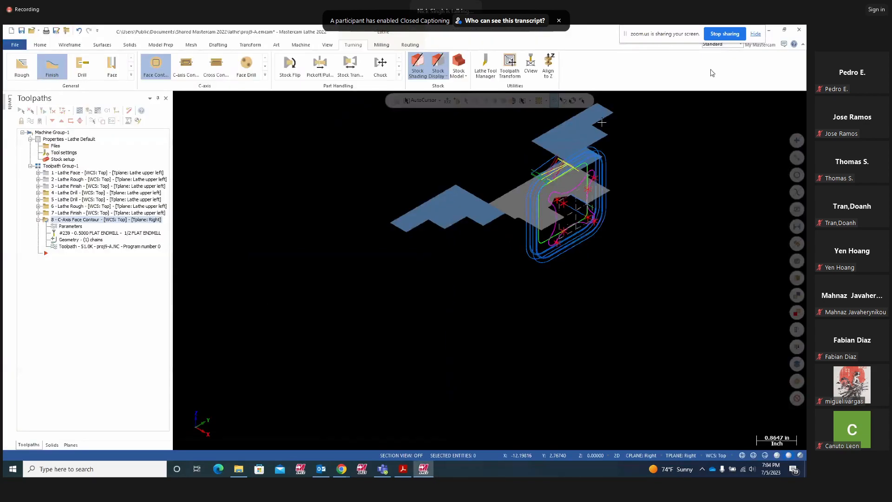
# Set the multi-pass finish passes to Final depth for the C-axis face contour and regenerate the toolpath
pyautogui.click(69, 227)
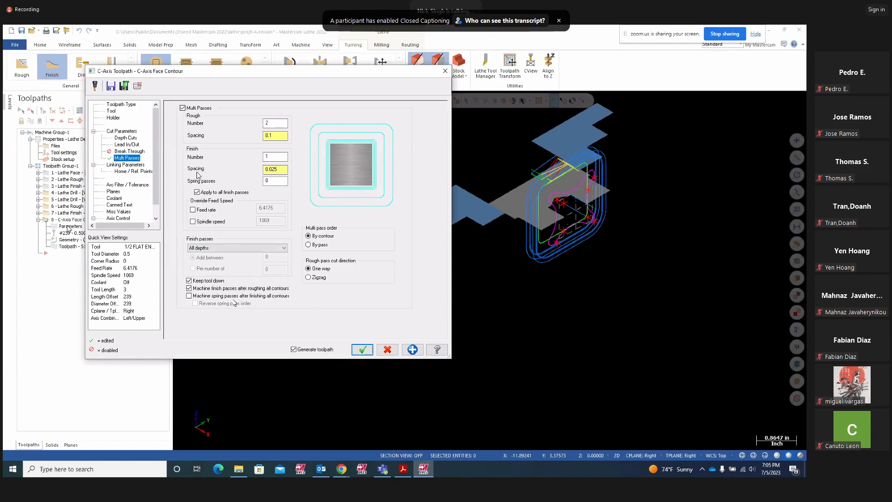
pyautogui.click(125, 138)
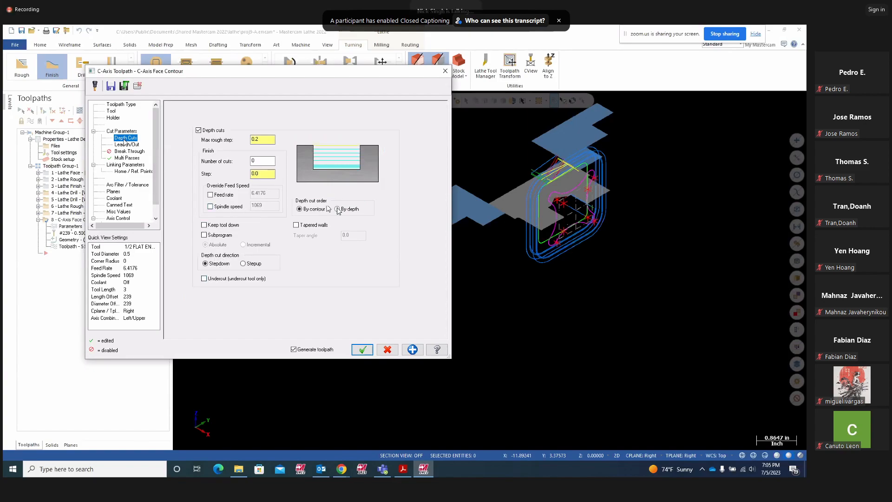
pyautogui.click(125, 145)
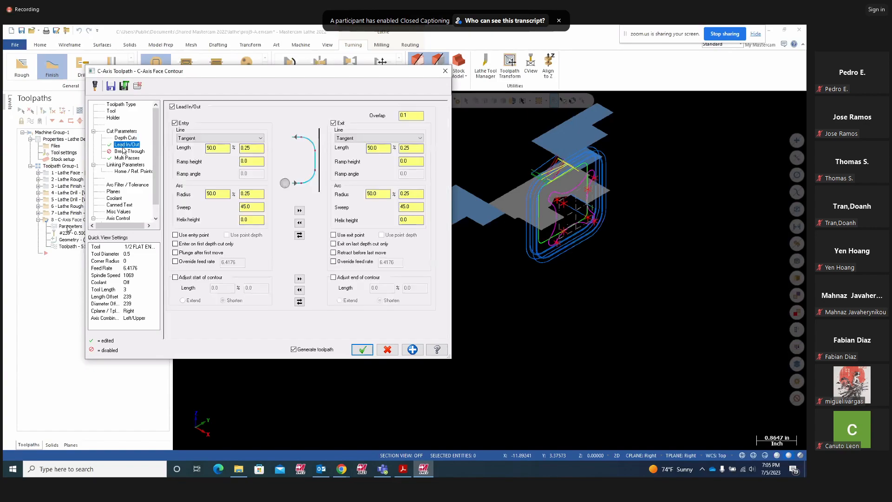
pyautogui.click(124, 158)
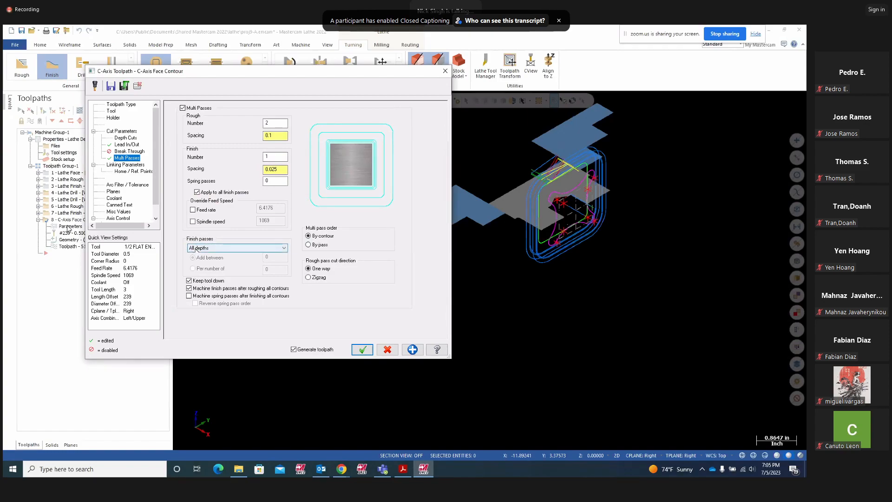
pyautogui.click(284, 249)
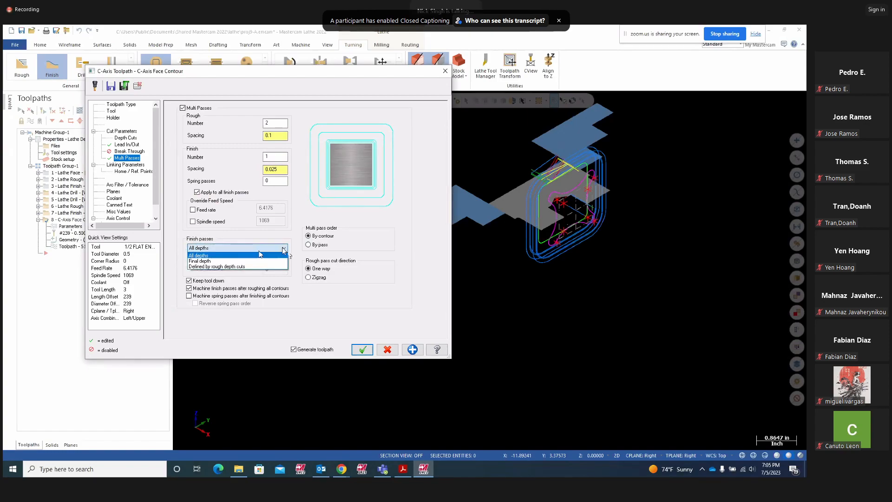
pyautogui.click(199, 260)
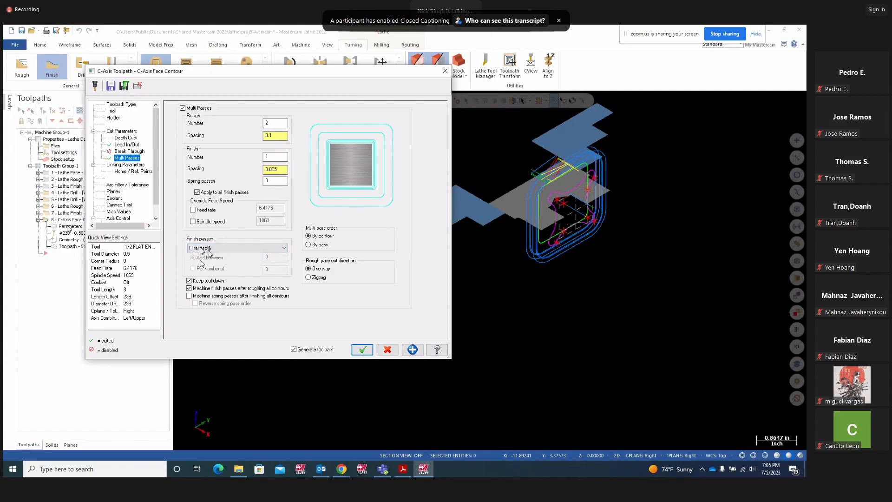
pyautogui.click(363, 350)
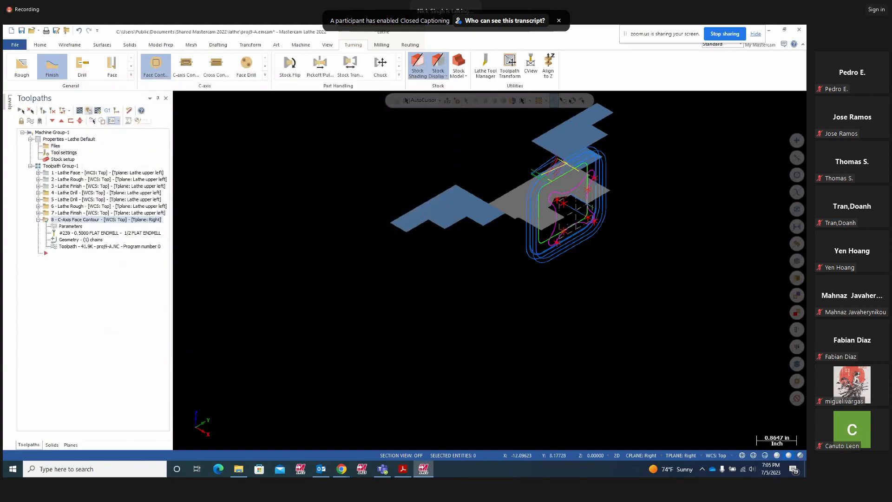
# Verify the C-axis face contour with its final-depth finish pass, inspect the square boss up close, and close the simulator
pyautogui.click(89, 110)
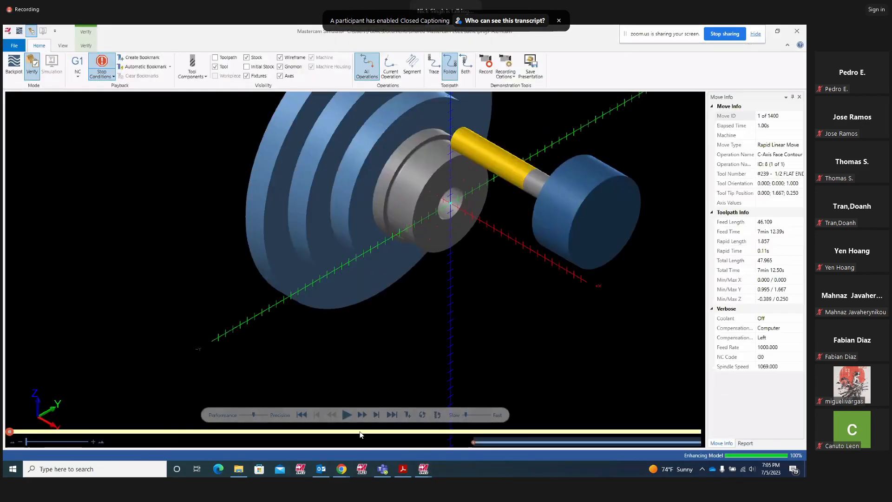
pyautogui.click(346, 415)
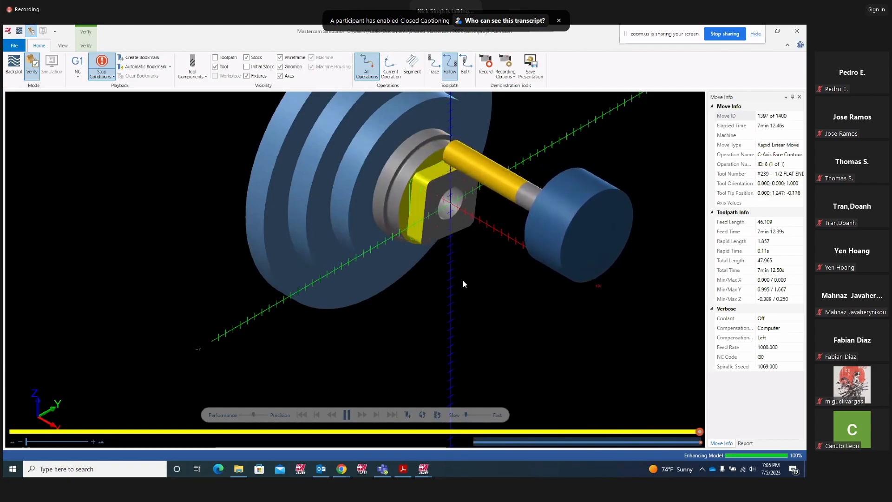
pyautogui.scroll(2, 457, 225)
pyautogui.moveTo(456, 223); pyautogui.dragTo(492, 186, button='middle')
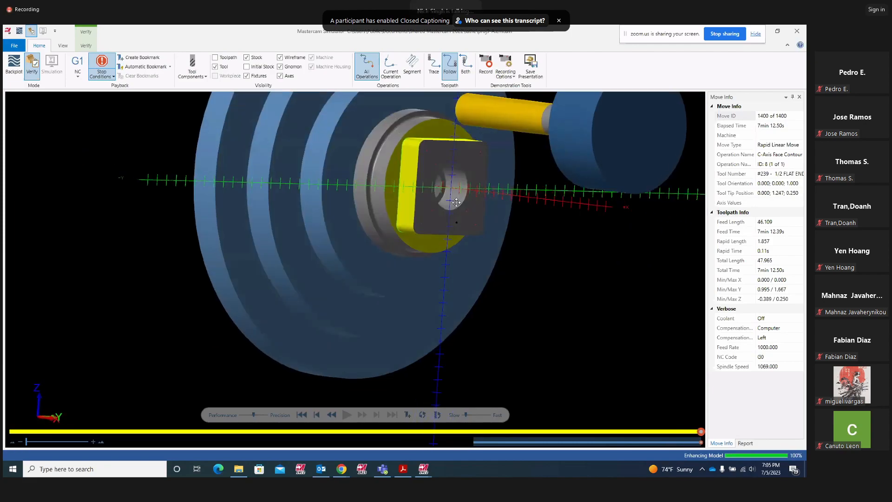
pyautogui.click(799, 34)
# Inspect the face contour's tool motion around the part from several angles and hide its toolpath display
pyautogui.moveTo(516, 268); pyautogui.dragTo(489, 279, button='middle')
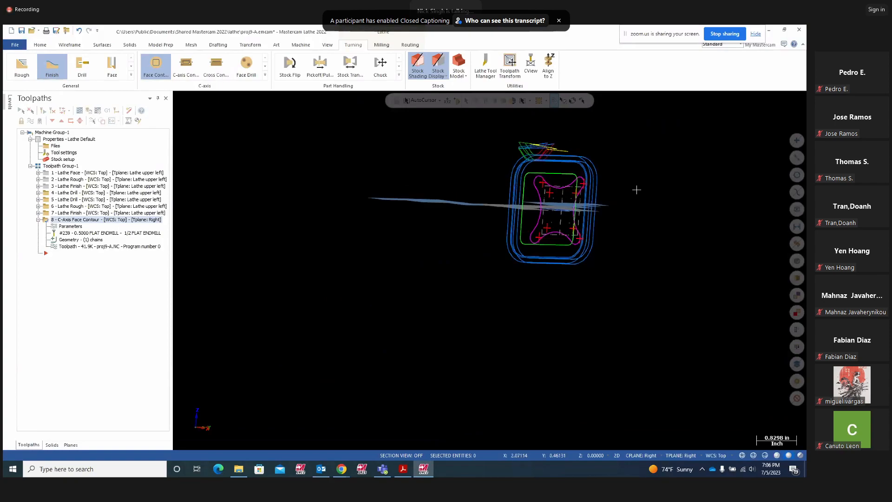
pyautogui.scroll(3, 636, 190)
pyautogui.moveTo(635, 190); pyautogui.dragTo(583, 218, button='middle')
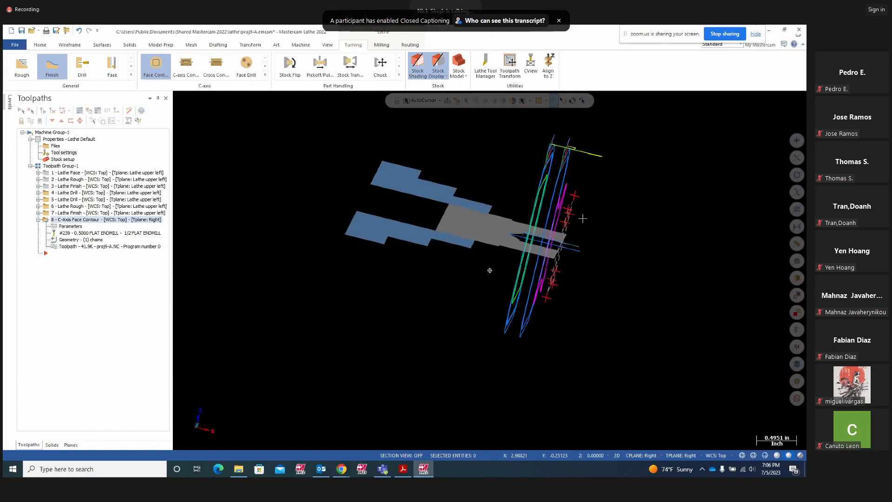
pyautogui.moveTo(643, 236); pyautogui.dragTo(520, 263, button='middle')
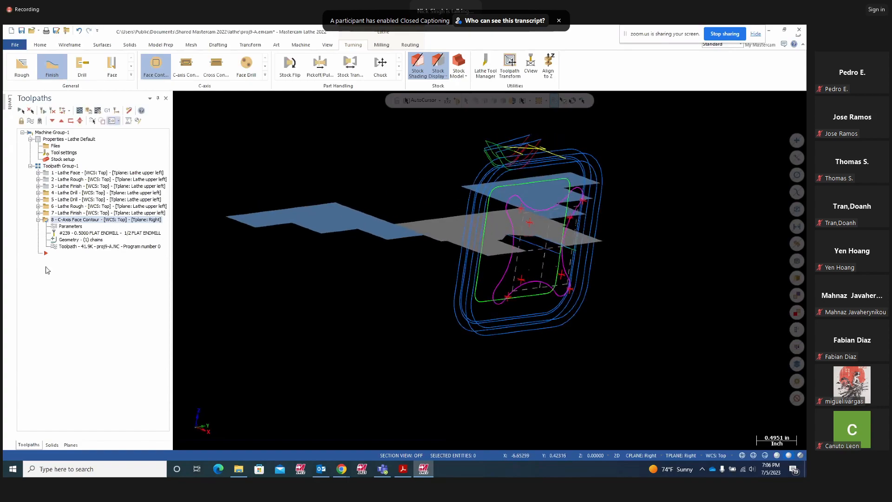
pyautogui.click(31, 121)
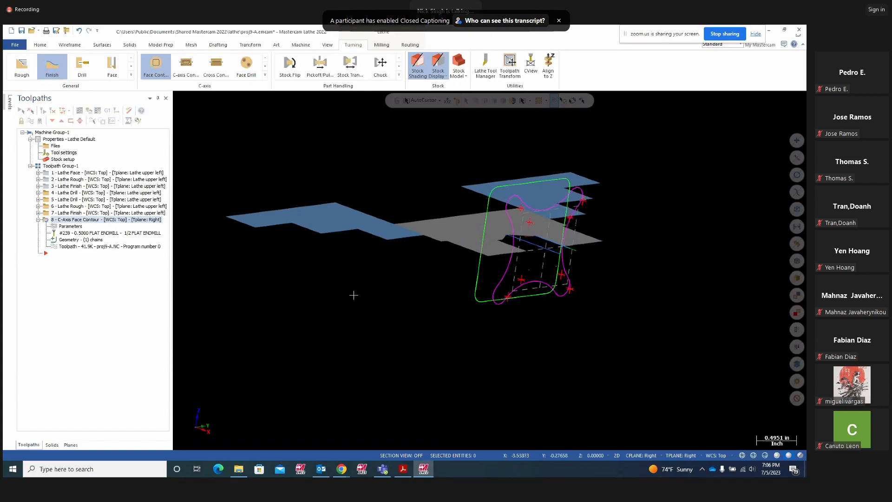
pyautogui.click(156, 69)
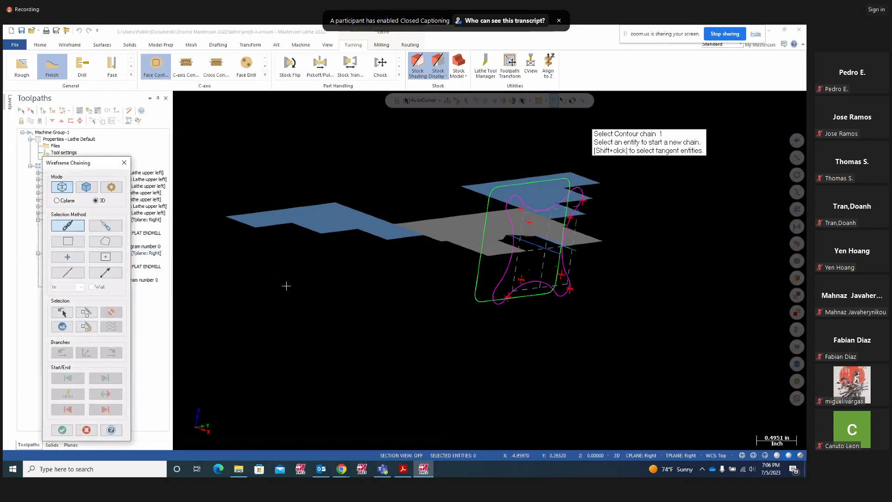
pyautogui.press('Escape')
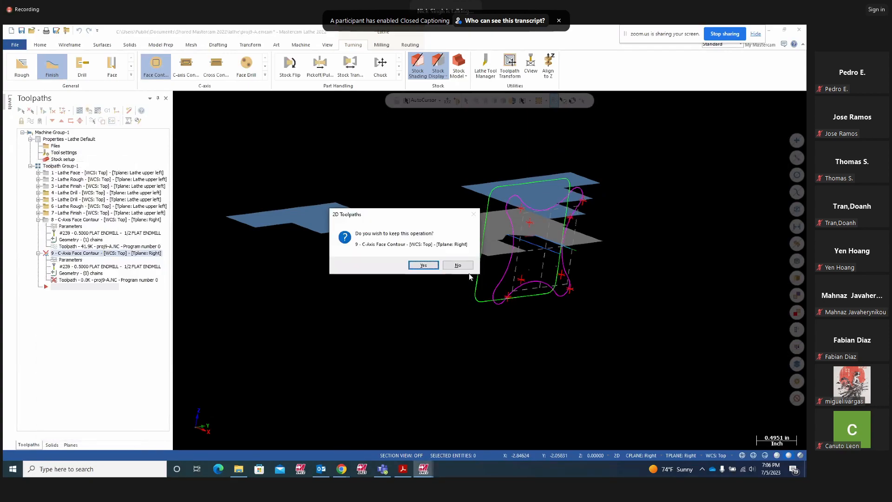
pyautogui.click(458, 265)
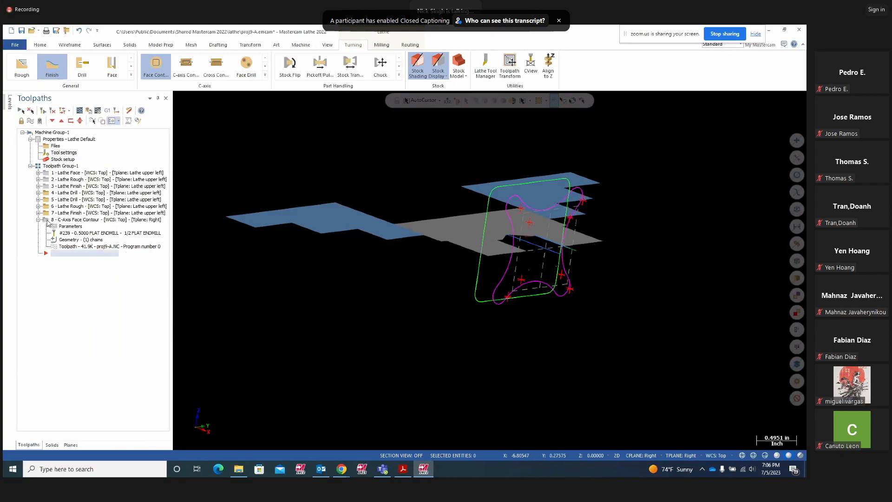
# Copy the C-axis face contour operation after itself and place the insert position at the end of the operation list
pyautogui.click(68, 219)
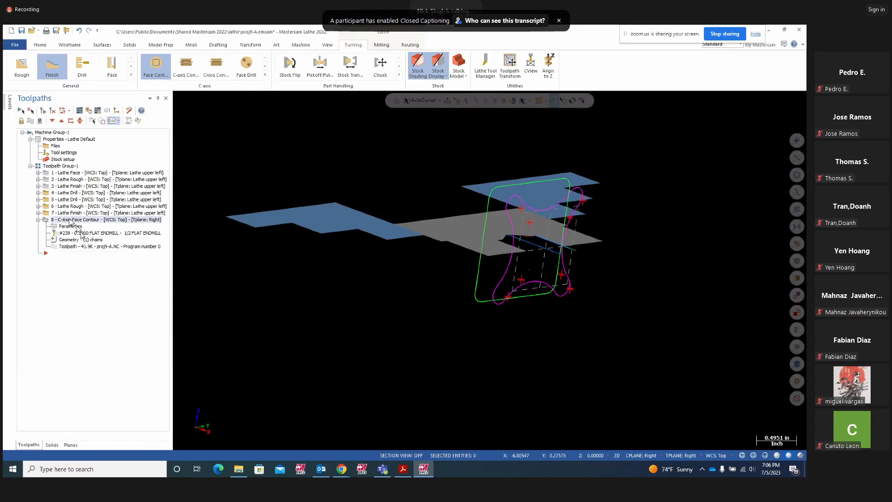
pyautogui.moveTo(90, 255); pyautogui.dragTo(90, 254, button='right')
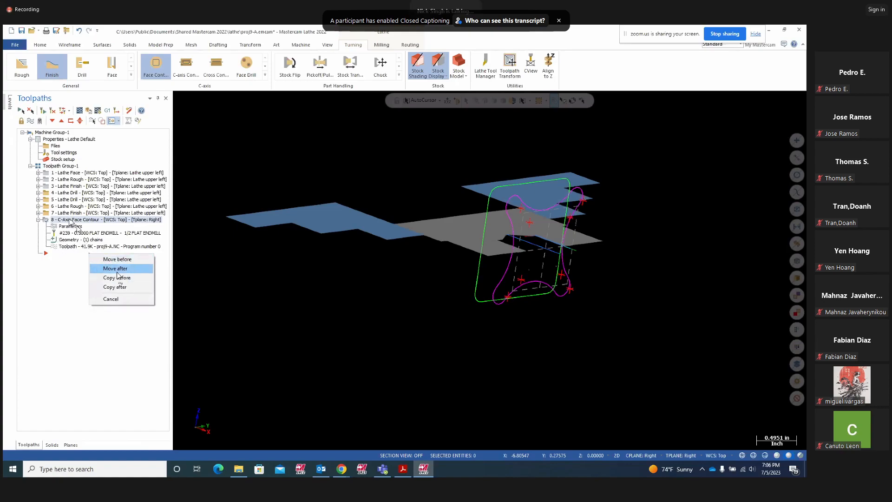
pyautogui.click(115, 286)
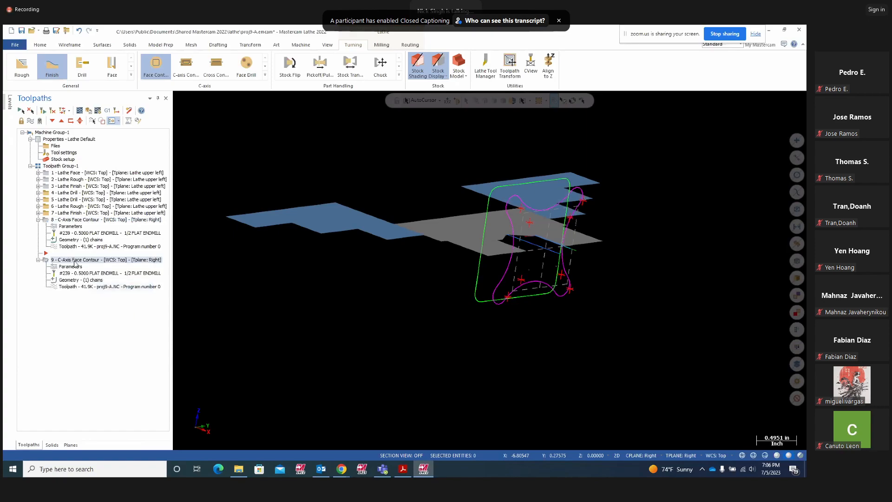
pyautogui.click(52, 122)
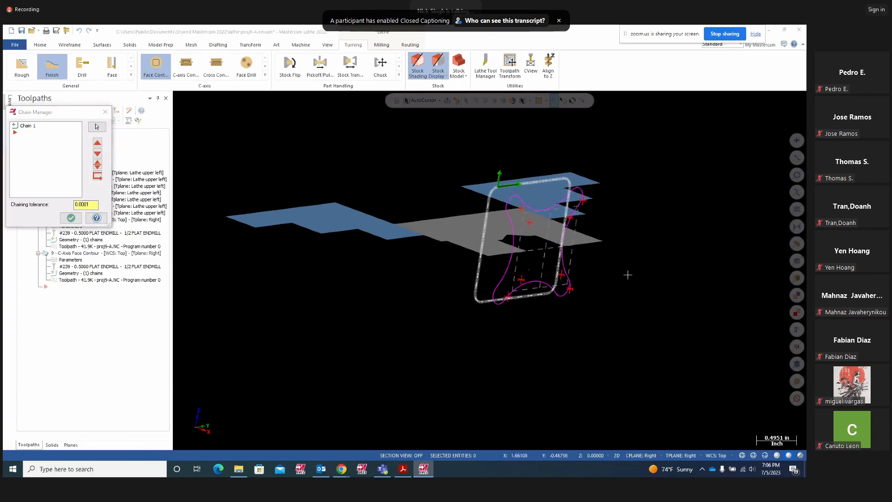
# Rechain the copied face contour's geometry to the magenta profile with four rounded lobes, replacing the rounded-square chain
pyautogui.moveTo(578, 215); pyautogui.dragTo(550, 239, button='middle')
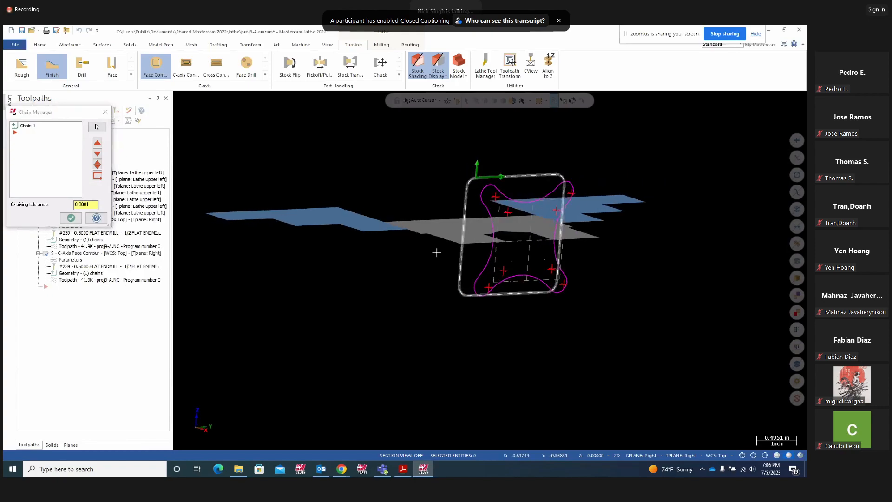
pyautogui.rightClick(32, 145)
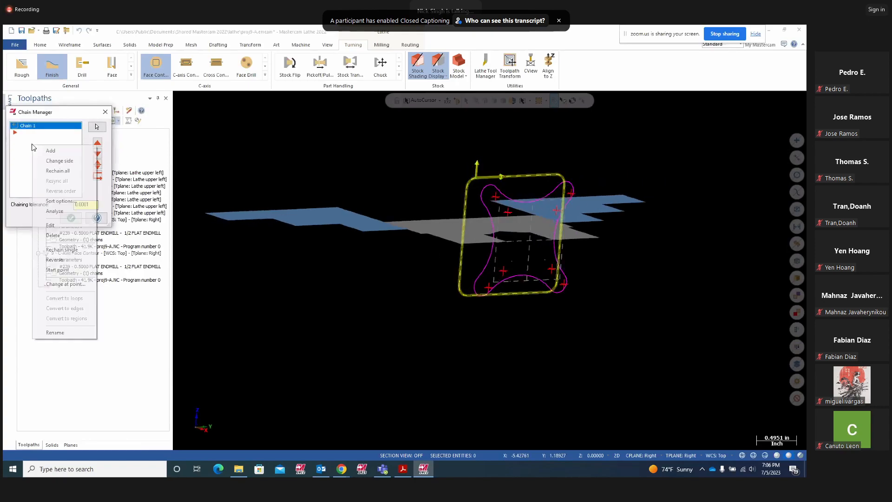
pyautogui.click(44, 171)
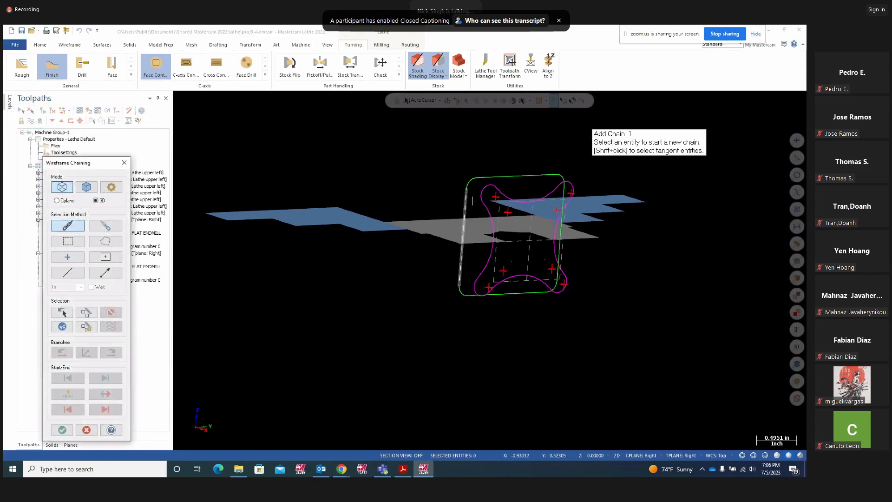
pyautogui.click(501, 190)
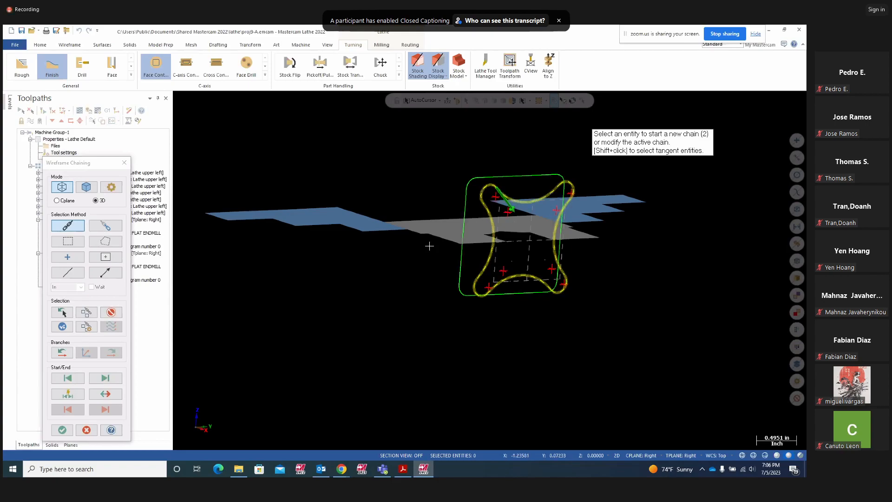
pyautogui.moveTo(428, 244); pyautogui.dragTo(444, 267, button='middle')
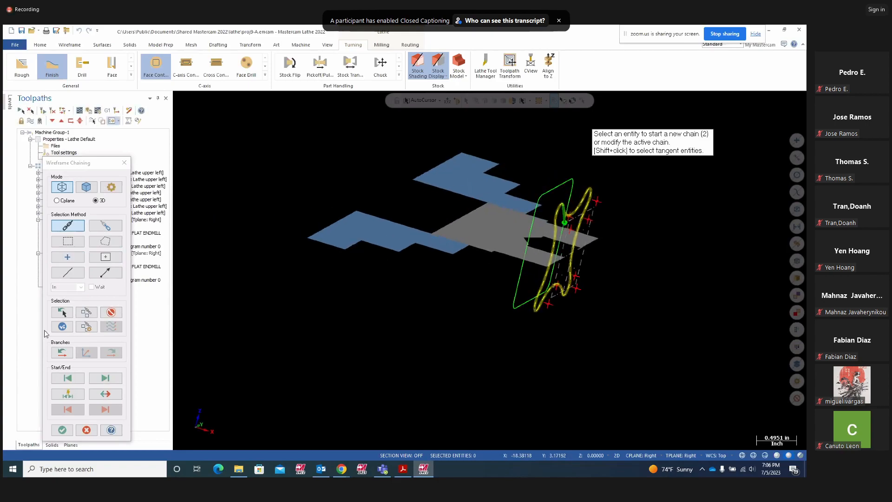
pyautogui.click(63, 327)
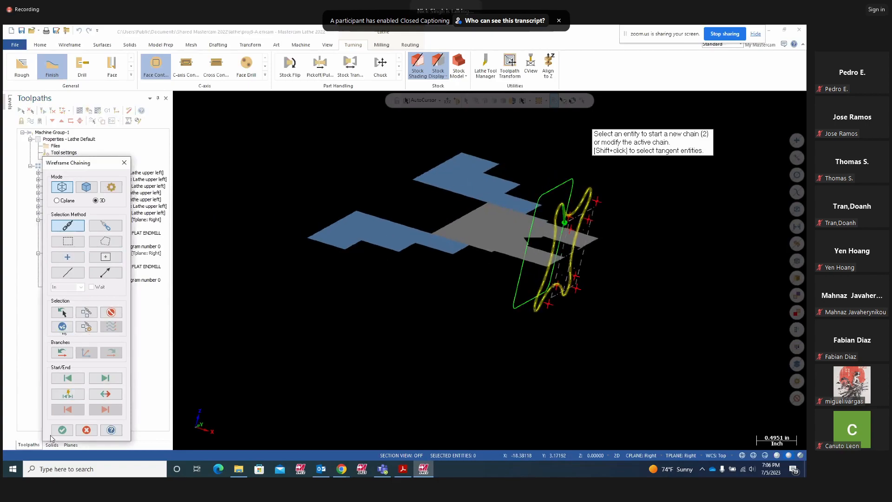
pyautogui.click(63, 431)
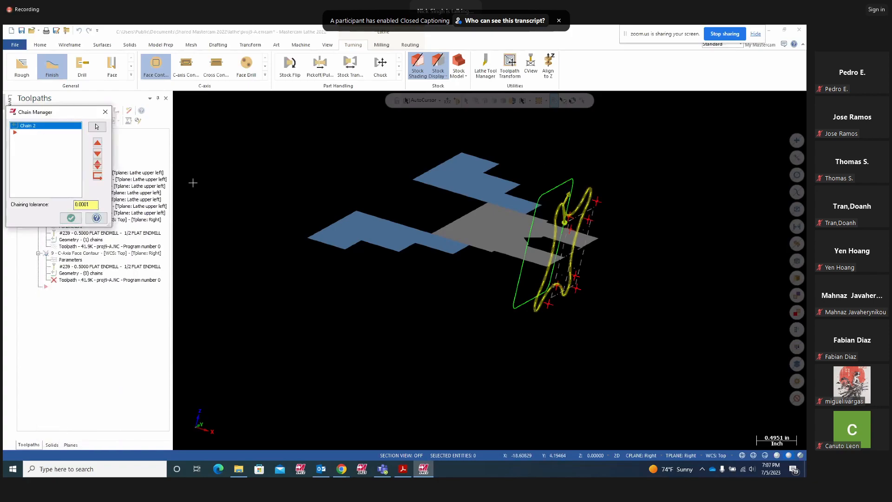
pyautogui.click(70, 218)
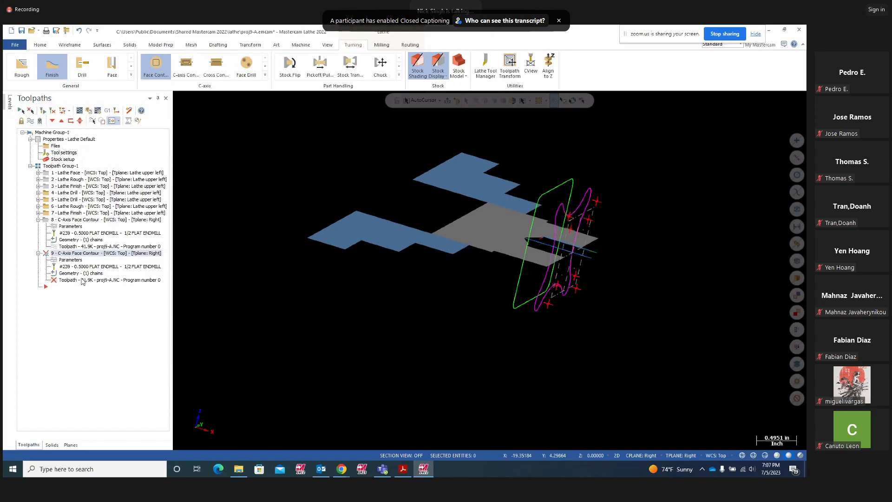
# Turn off depth cuts for the copied face contour, review its linking parameters, and regenerate the toolpath
pyautogui.click(71, 260)
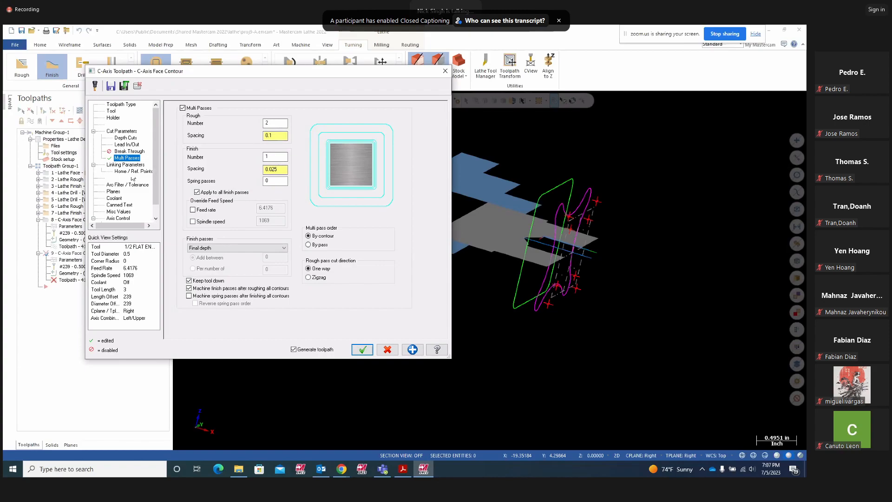
pyautogui.click(124, 138)
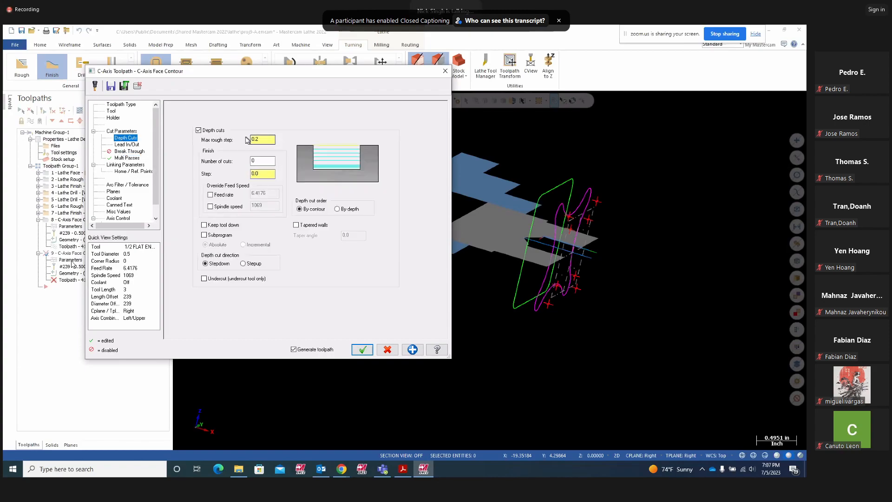
pyautogui.click(198, 130)
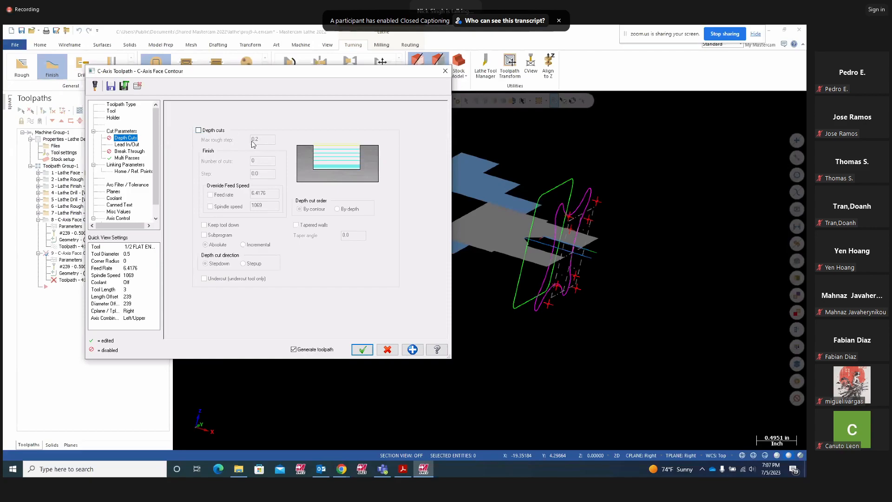
pyautogui.click(124, 165)
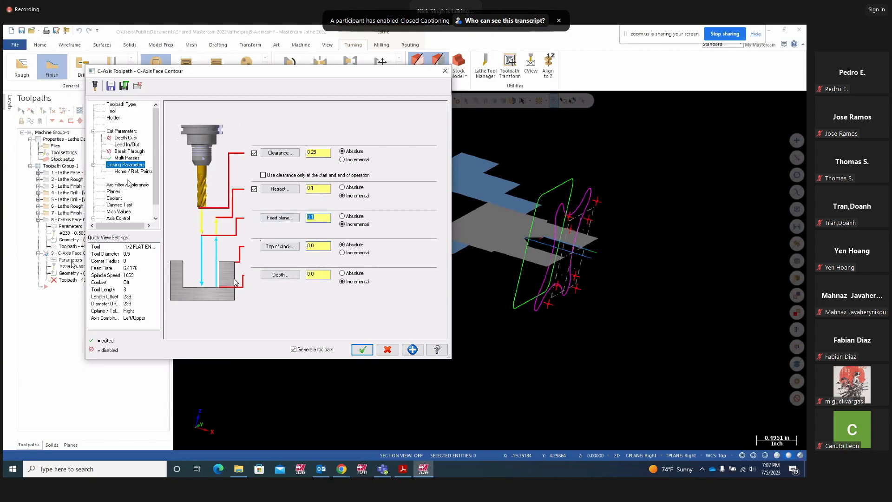
pyautogui.click(413, 350)
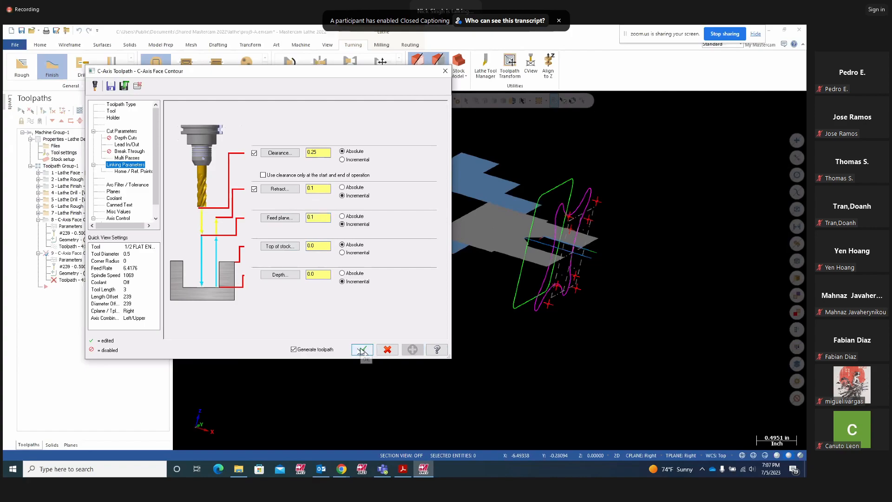
pyautogui.click(362, 349)
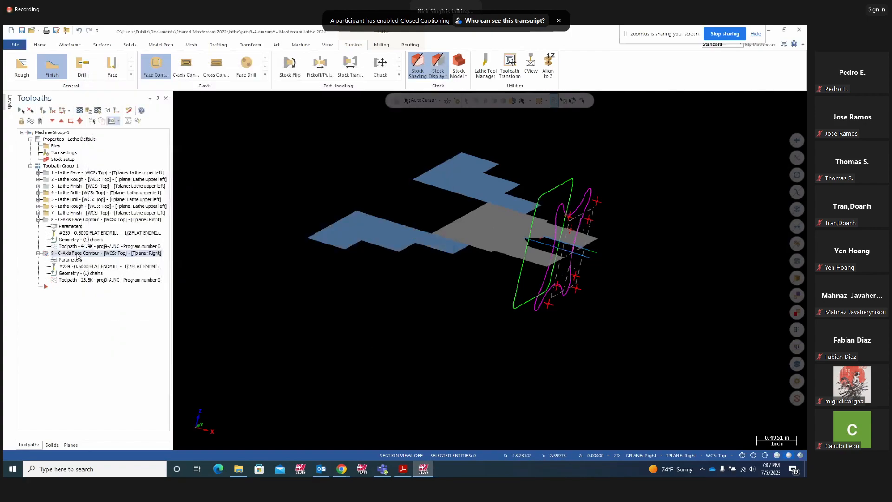
# Backplot the copied face contour around the lobed profile and close the backplot
pyautogui.moveTo(408, 304); pyautogui.dragTo(361, 307, button='middle')
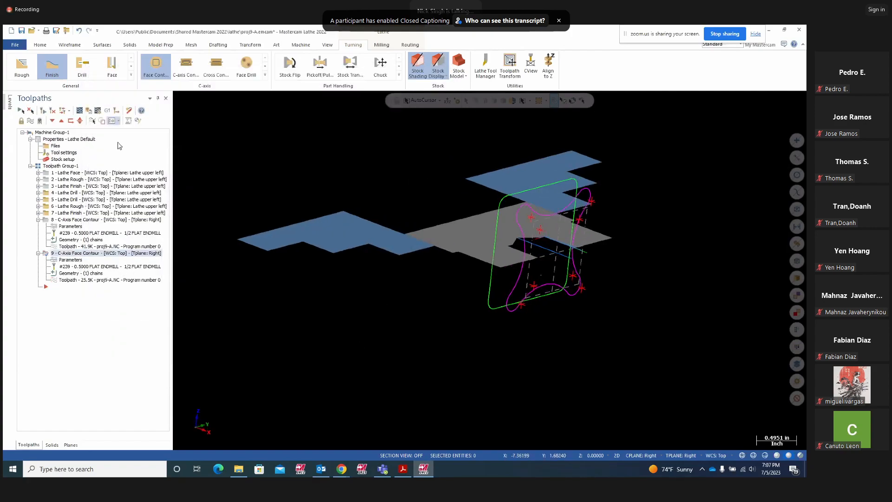
pyautogui.click(80, 111)
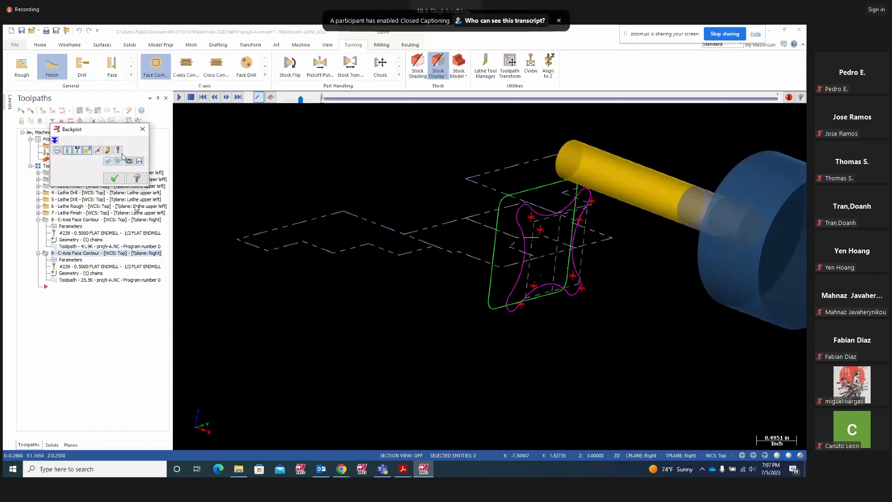
pyautogui.click(178, 97)
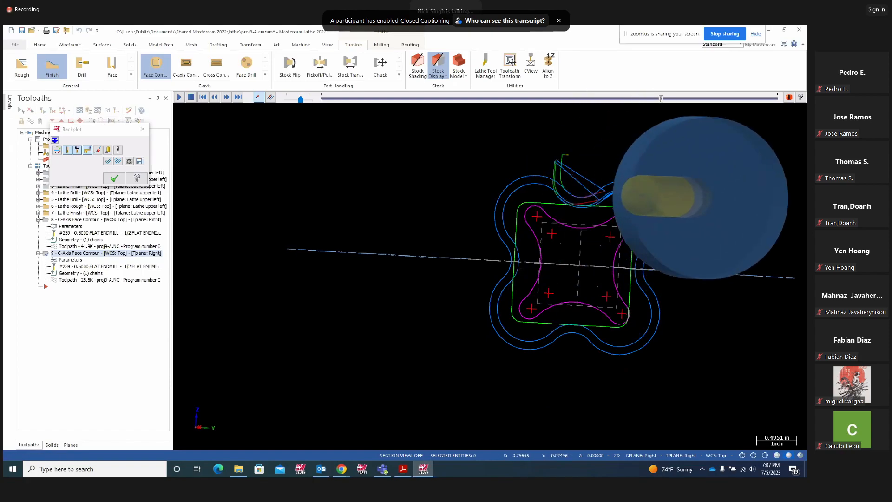
pyautogui.click(112, 177)
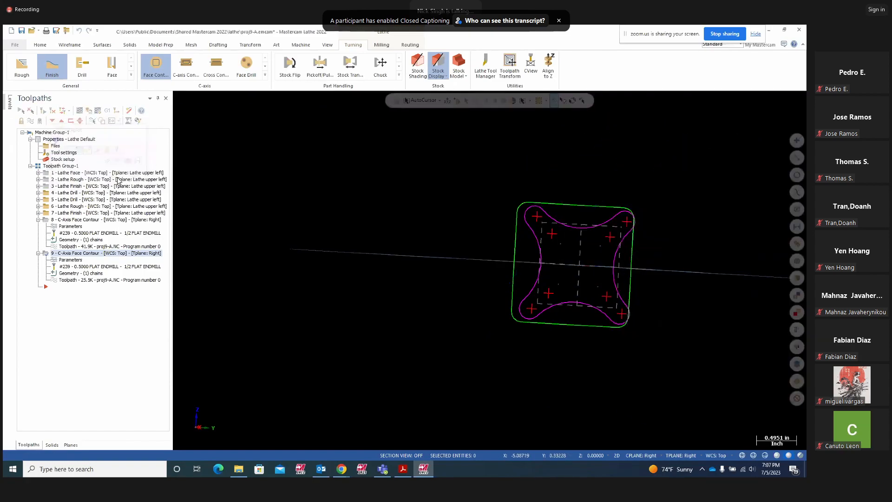
# Verify both C-axis face contour operations together, inspect the machined square and lobed bosses, and close the simulator
pyautogui.click(50, 213)
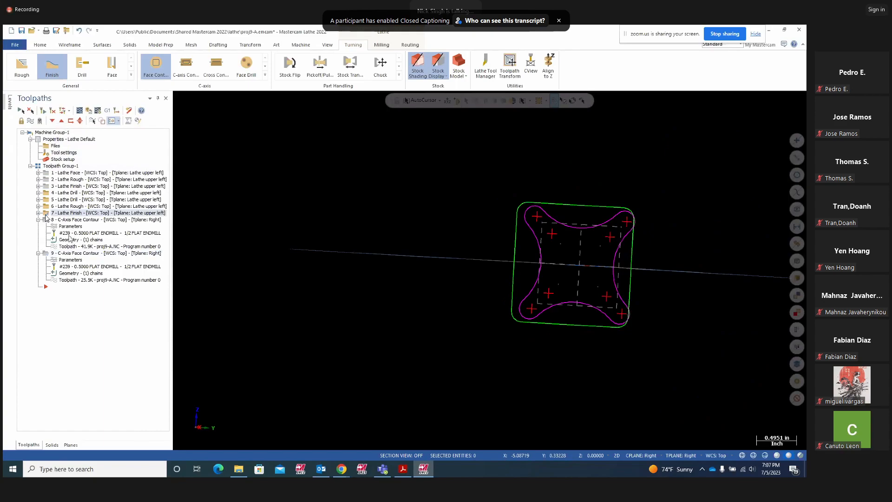
pyautogui.click(47, 221)
pyautogui.click(47, 254)
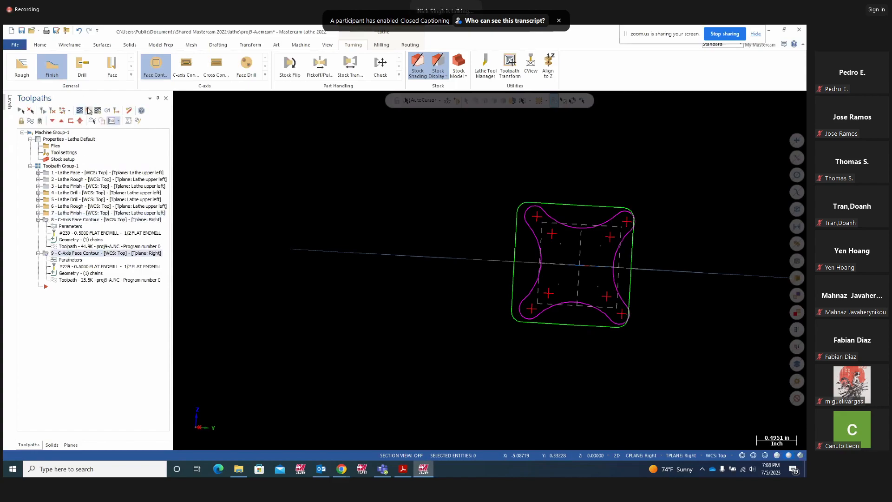
pyautogui.click(91, 110)
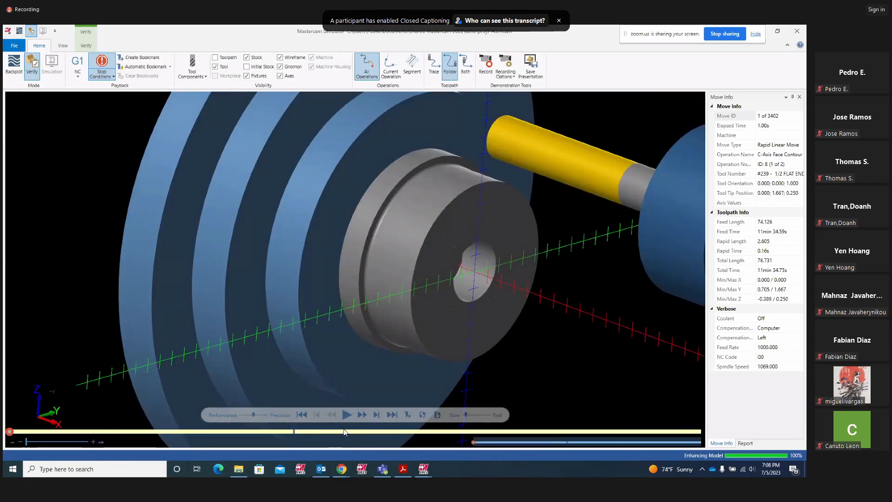
pyautogui.click(345, 415)
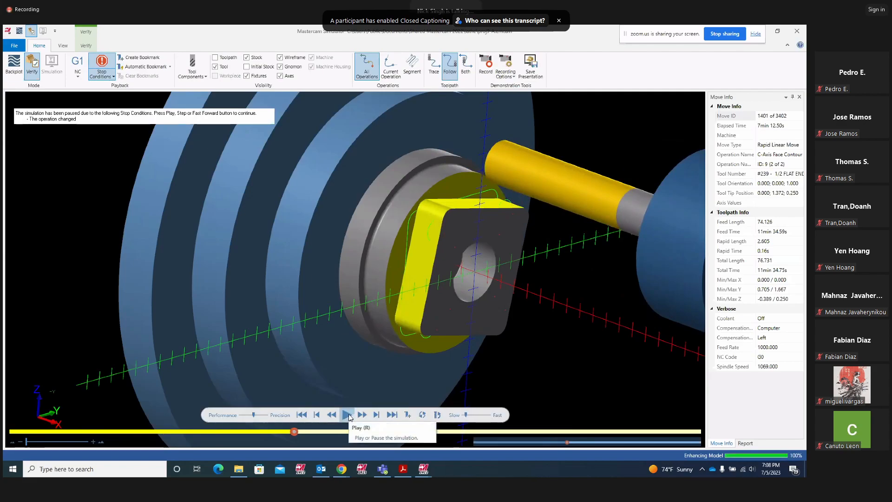
pyautogui.click(347, 416)
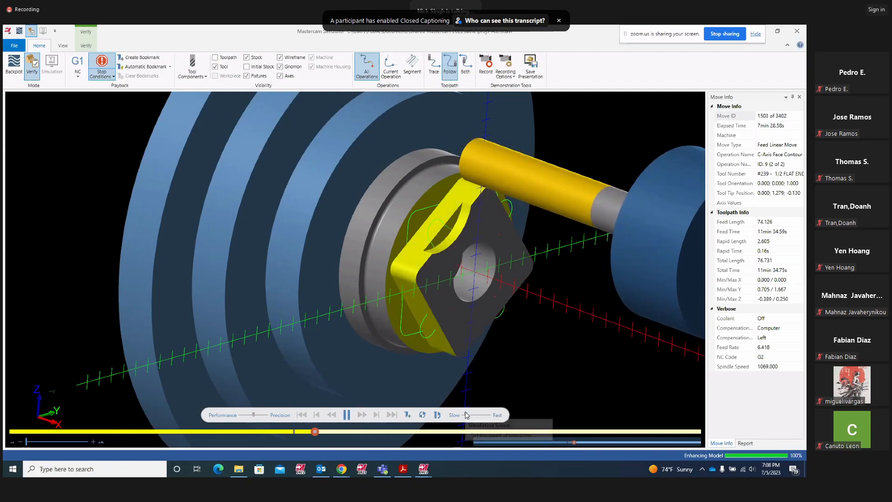
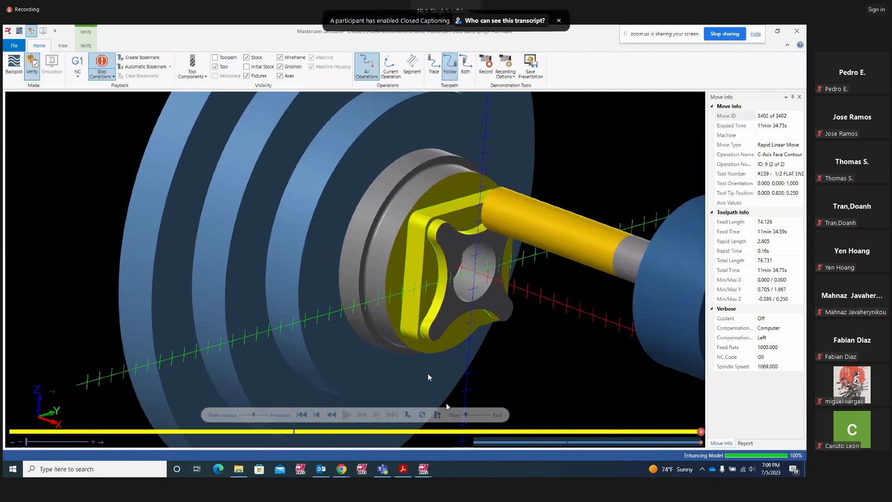
pyautogui.moveTo(496, 287)
pyautogui.mouseDown(button='middle')
pyautogui.moveTo(469, 265)
pyautogui.moveTo(420, 271)
pyautogui.moveTo(469, 275)
pyautogui.moveTo(492, 284)
pyautogui.moveTo(490, 295)
pyautogui.mouseUp(button='middle')
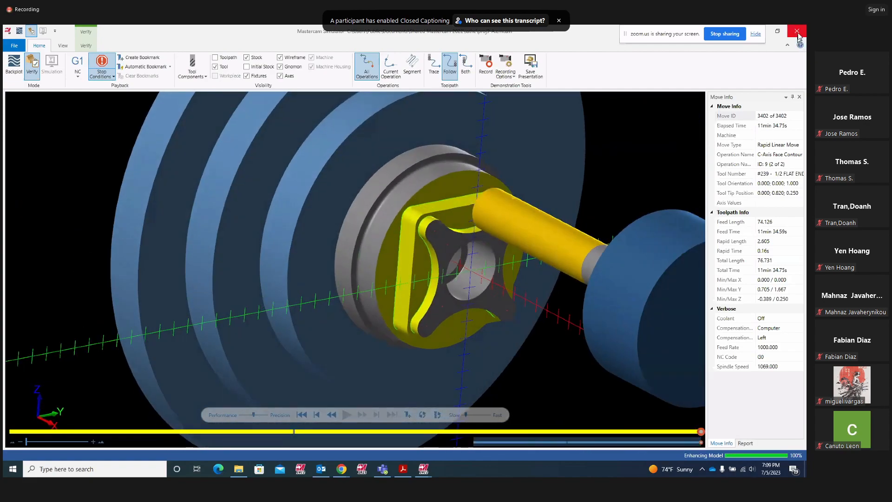
pyautogui.click(797, 32)
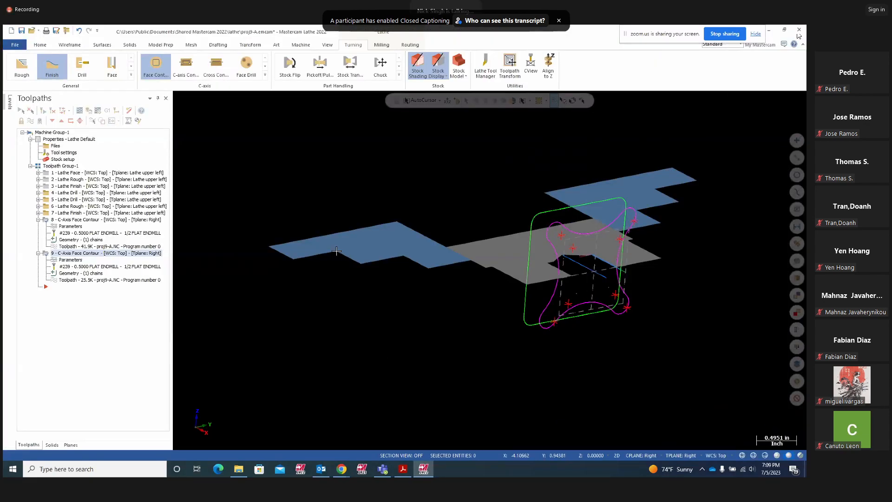
# Collapse the details of both C-axis face contour operations and start a Face Drill toolpath
pyautogui.click(39, 219)
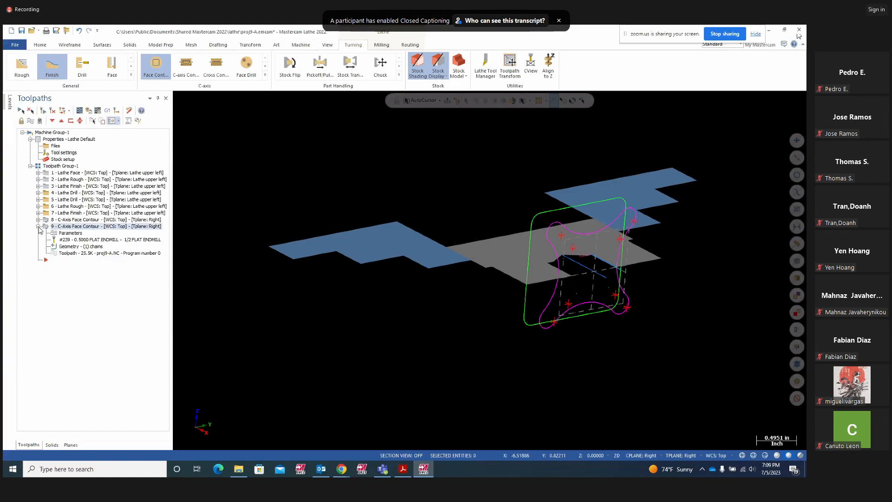
pyautogui.click(39, 227)
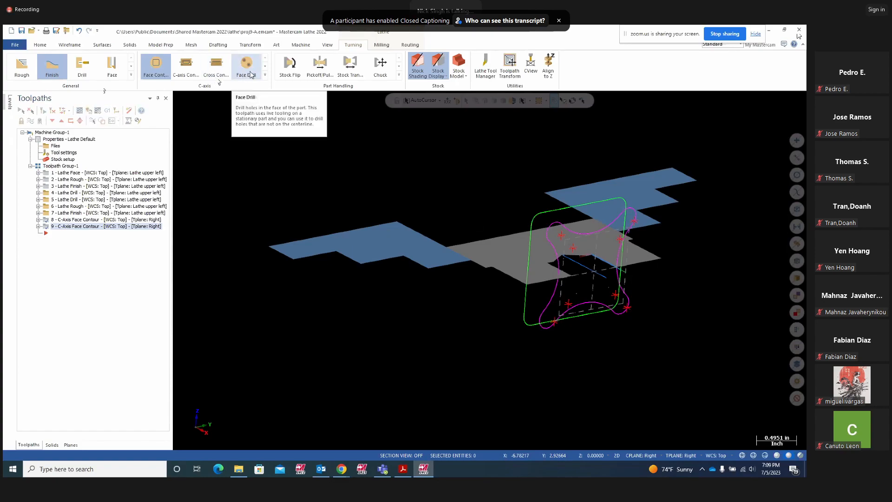
pyautogui.click(264, 74)
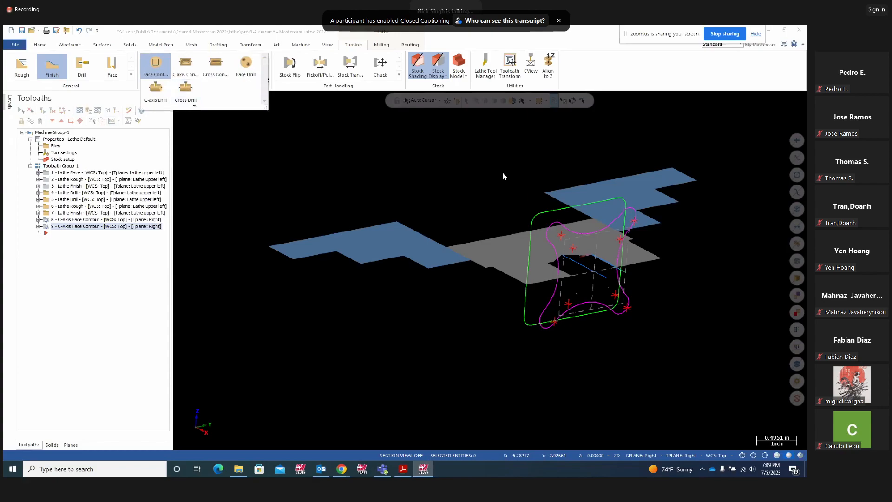
pyautogui.click(844, 461)
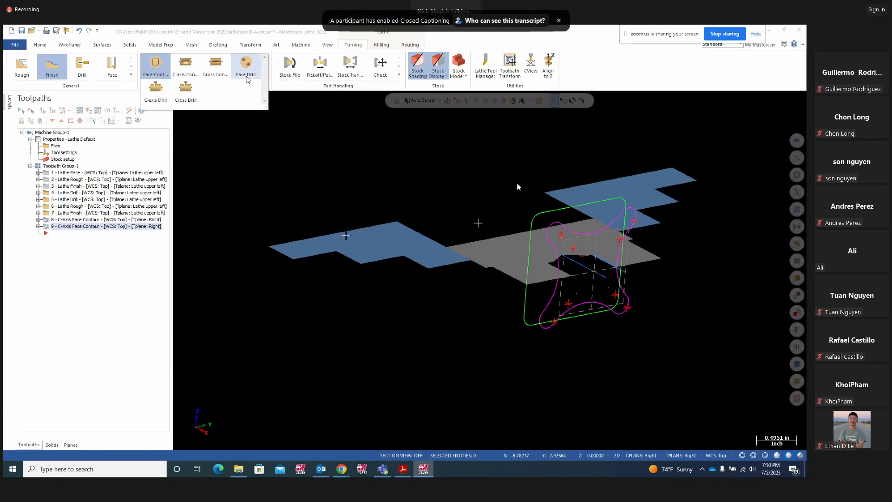
pyautogui.click(247, 73)
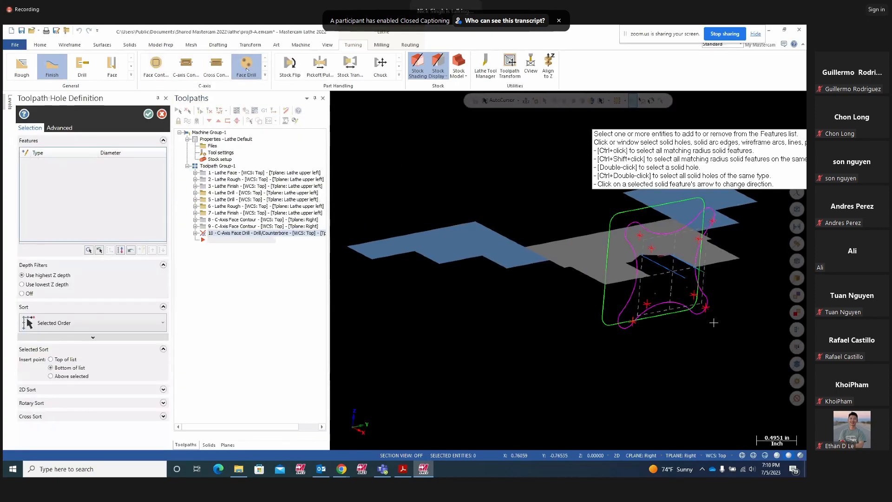
# Display the Face holes level to examine the hole circles on the part face, and hide the level again
pyautogui.moveTo(693, 343); pyautogui.dragTo(675, 335, button='middle')
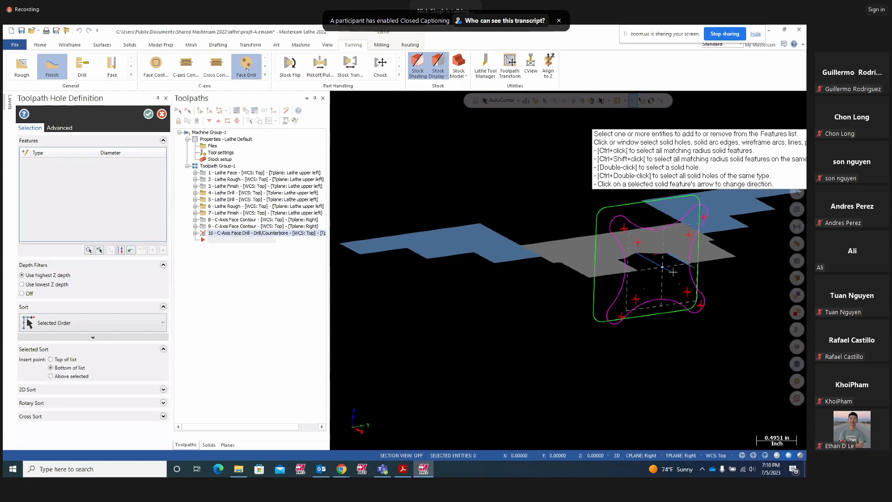
pyautogui.click(9, 102)
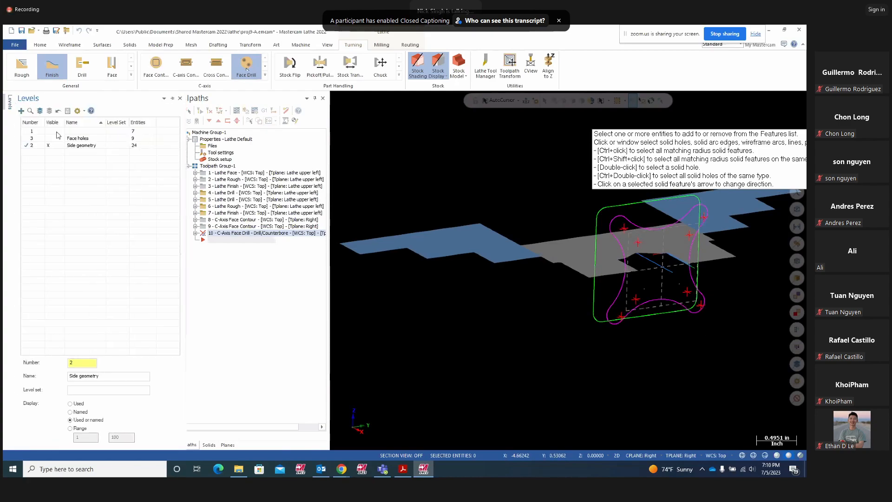
pyautogui.click(52, 139)
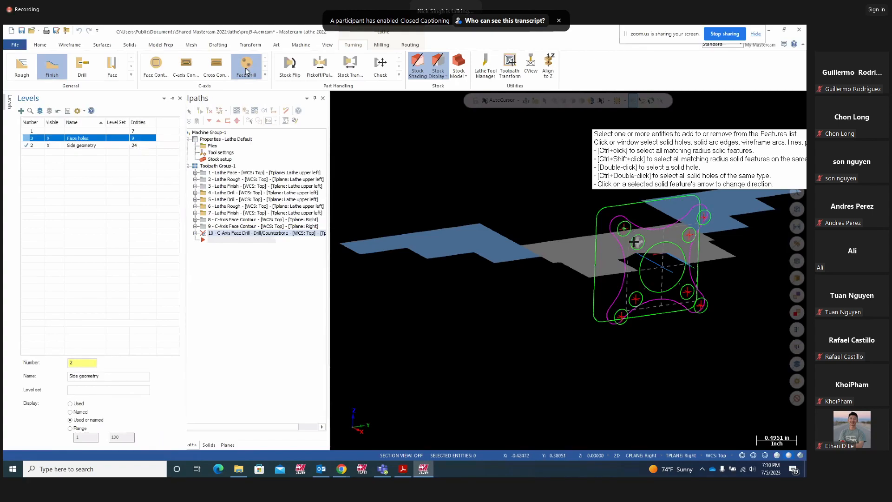
pyautogui.click(55, 141)
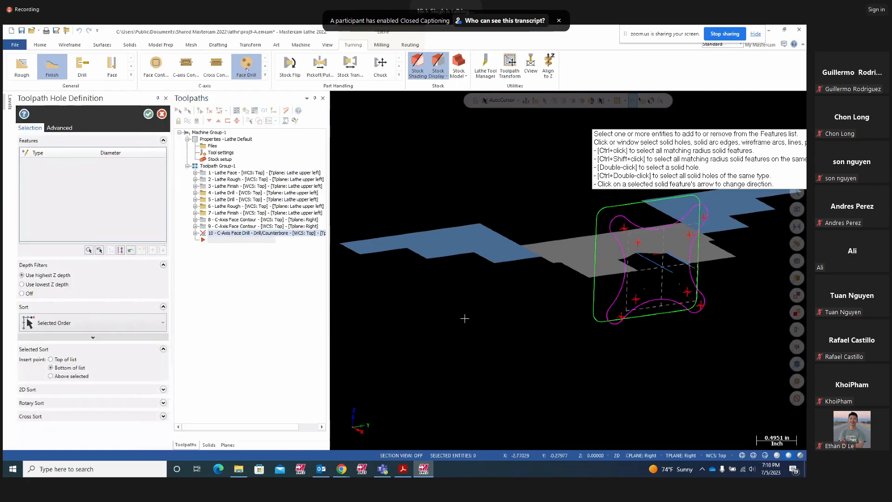
# Select the eight points near the lobed profile's corners in order around the face as drill locations, and accept the hole definition
pyautogui.moveTo(495, 331); pyautogui.dragTo(460, 311, button='middle')
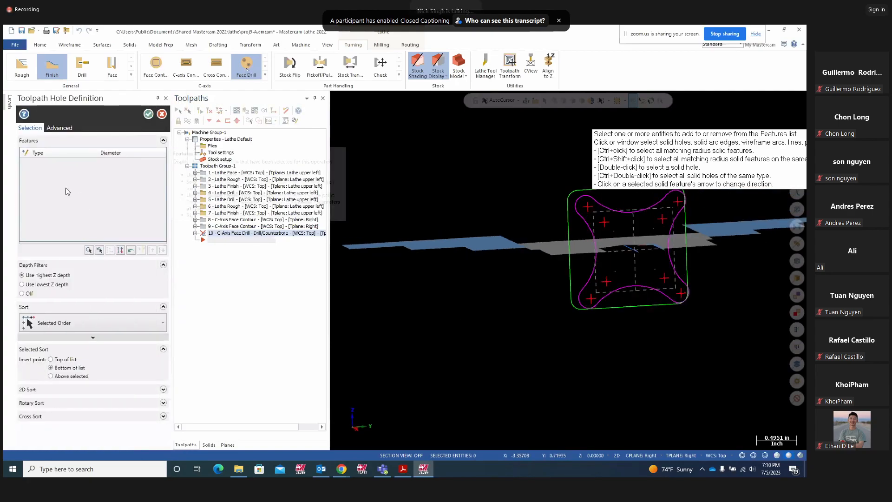
pyautogui.click(588, 207)
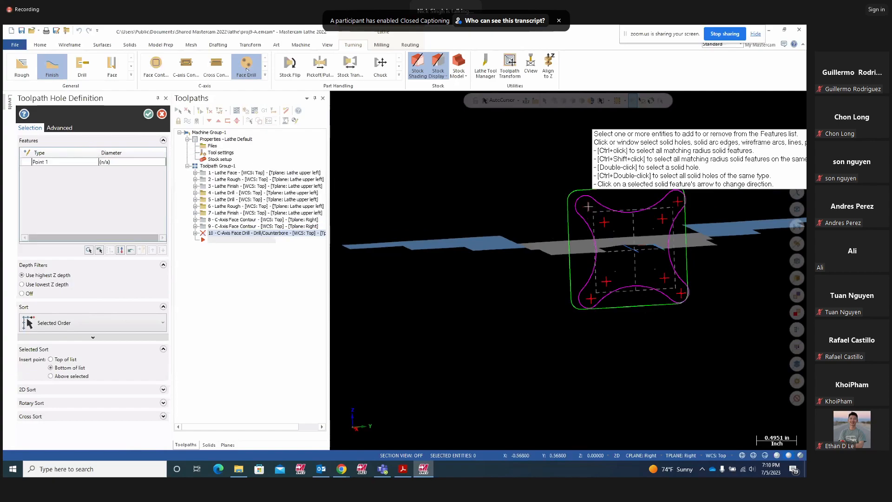
pyautogui.click(603, 222)
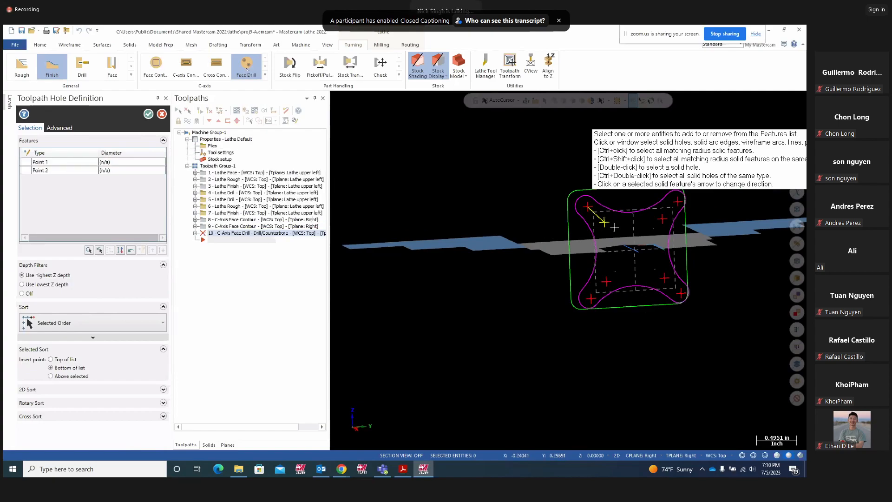
pyautogui.click(663, 219)
pyautogui.click(677, 202)
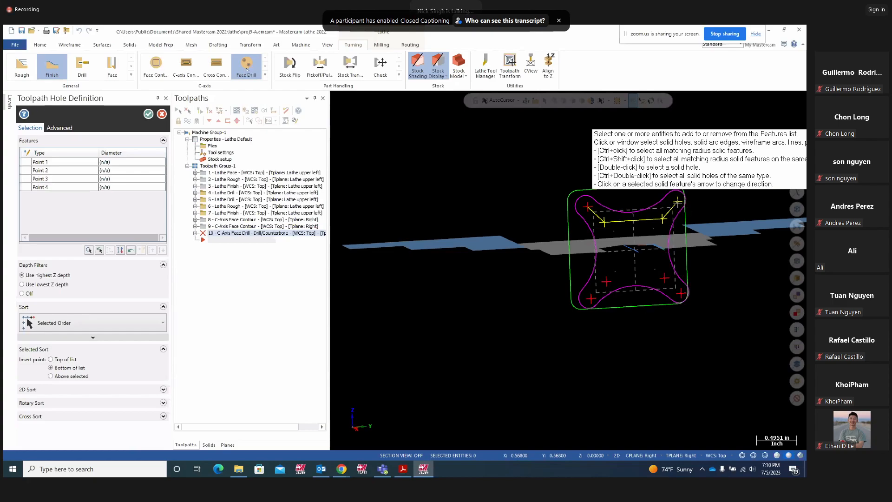
pyautogui.click(681, 292)
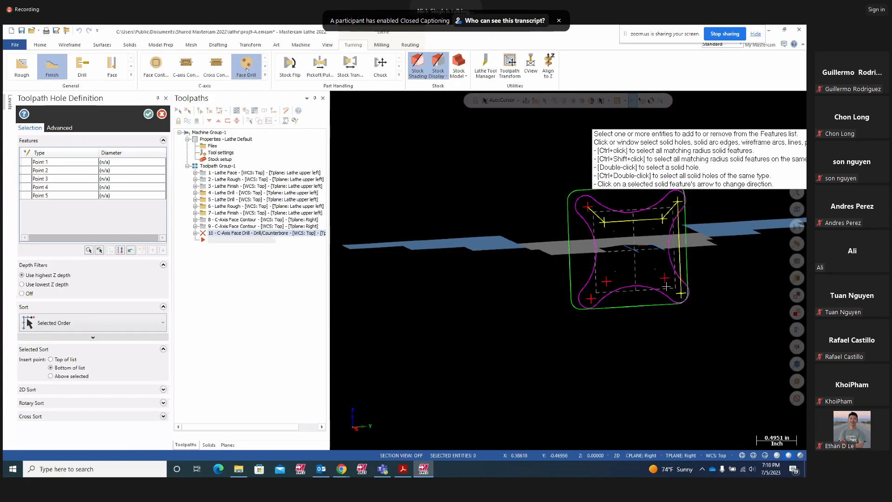
pyautogui.click(664, 278)
pyautogui.click(607, 281)
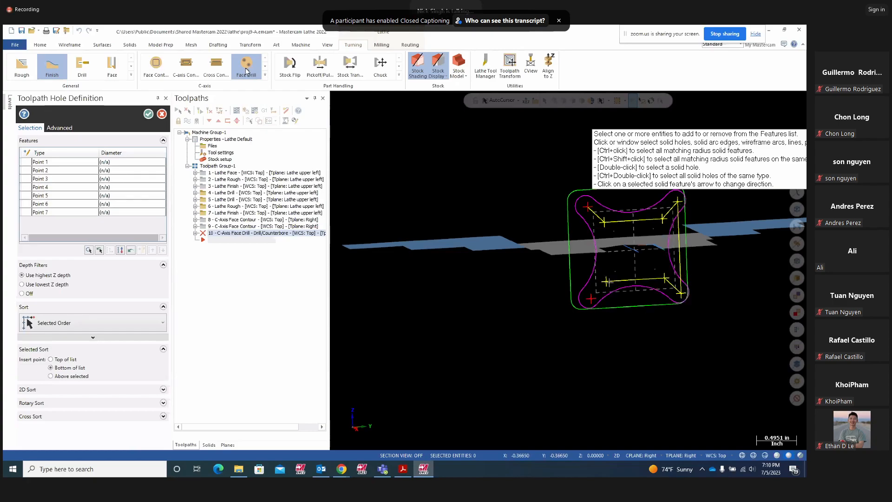
pyautogui.click(591, 298)
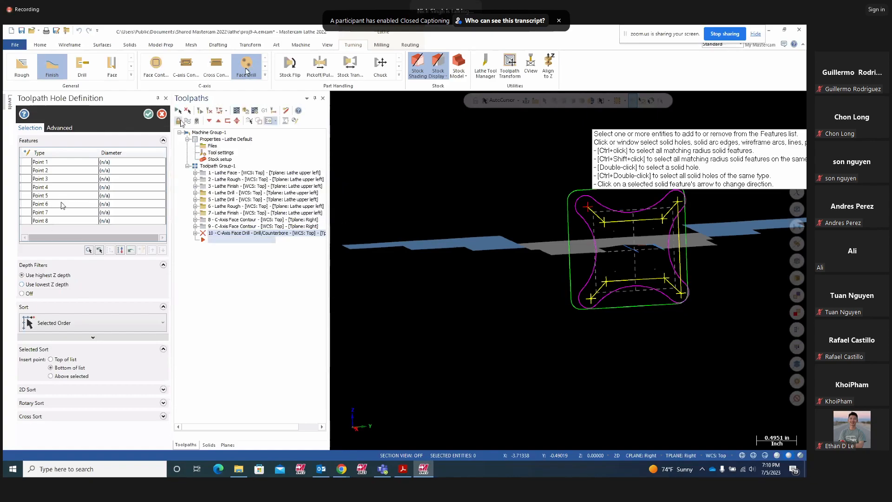
pyautogui.click(148, 114)
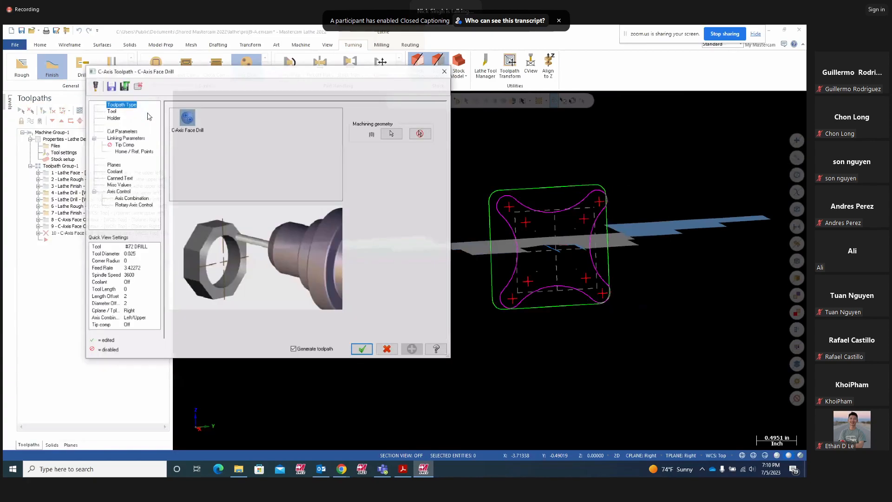
# Filter the lathe tool library to center drills only and assign the 1/4 centerdrill to the face drill operation
pyautogui.click(112, 111)
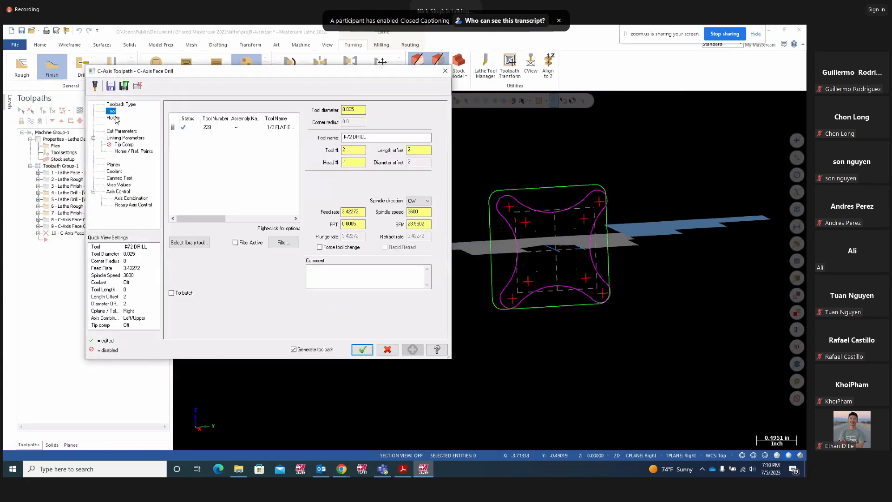
pyautogui.click(189, 243)
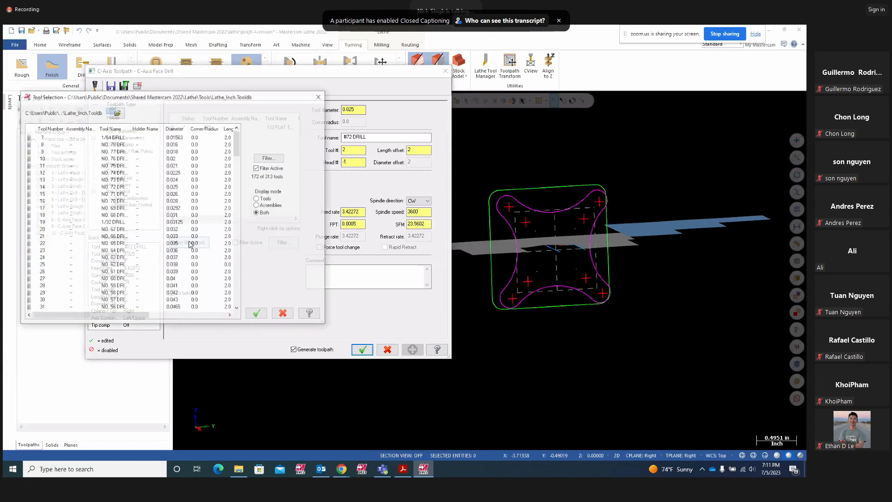
pyautogui.click(269, 157)
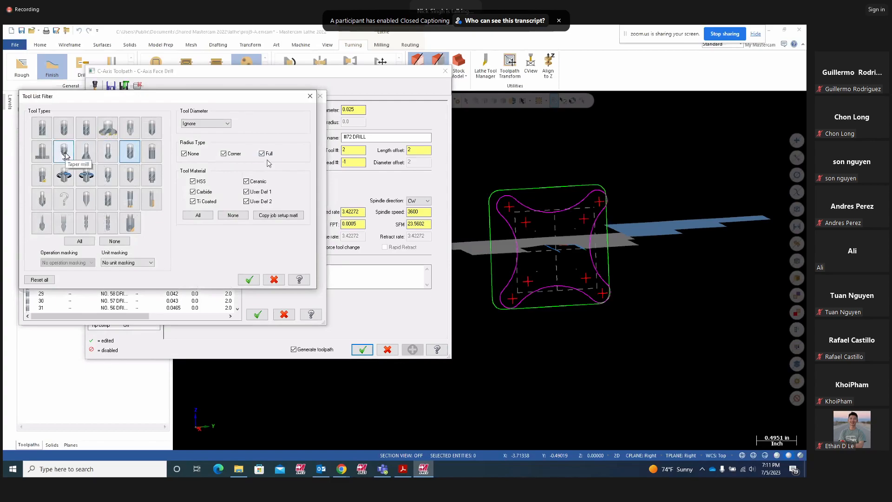
pyautogui.click(116, 241)
pyautogui.click(108, 176)
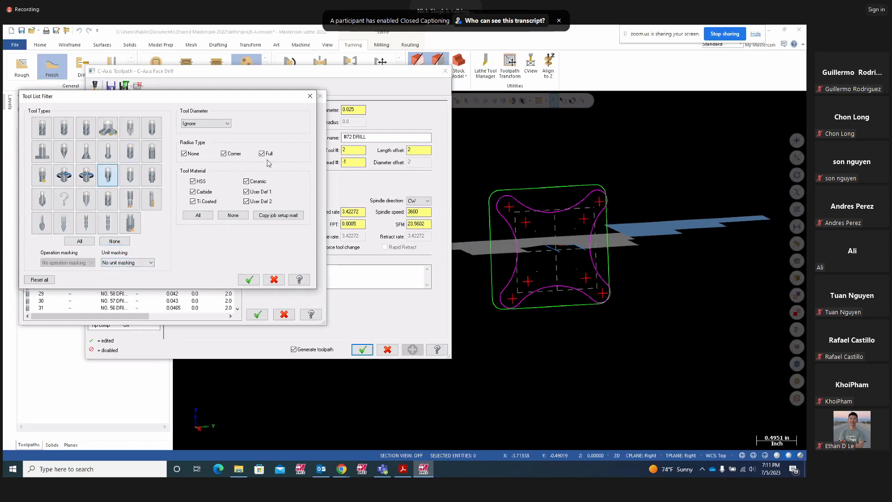
pyautogui.click(249, 280)
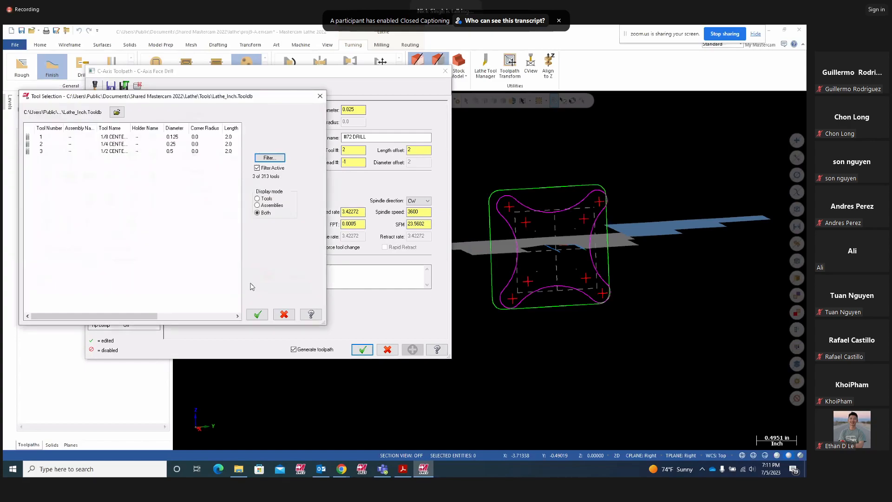
pyautogui.click(109, 145)
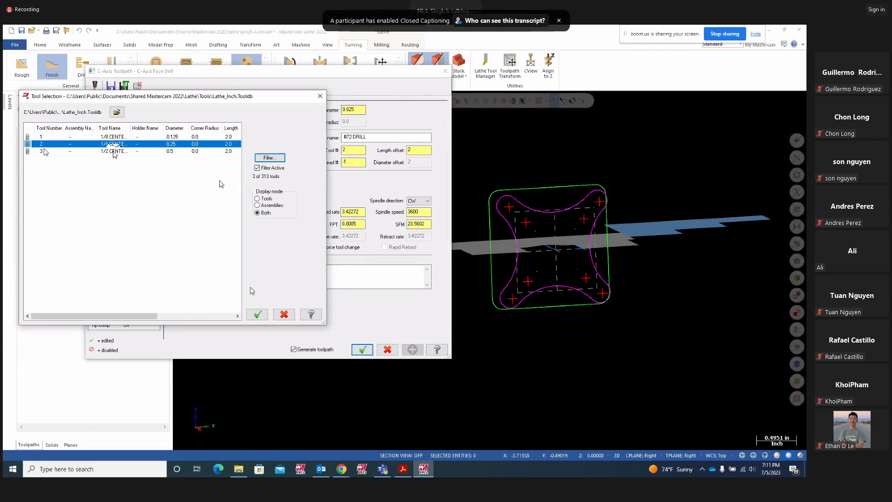
pyautogui.click(256, 313)
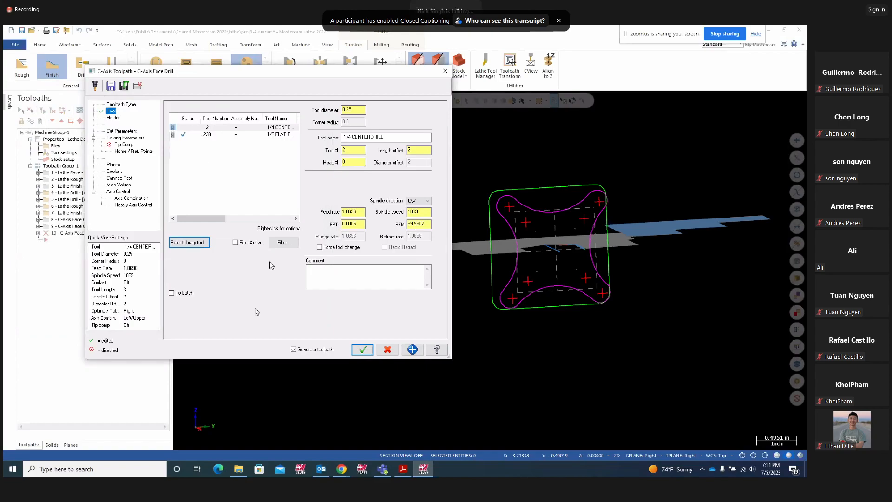
# Review the Drill/Counterbore cut parameters, and switch the depth, top of stock and retract linking values to absolute
pyautogui.click(111, 131)
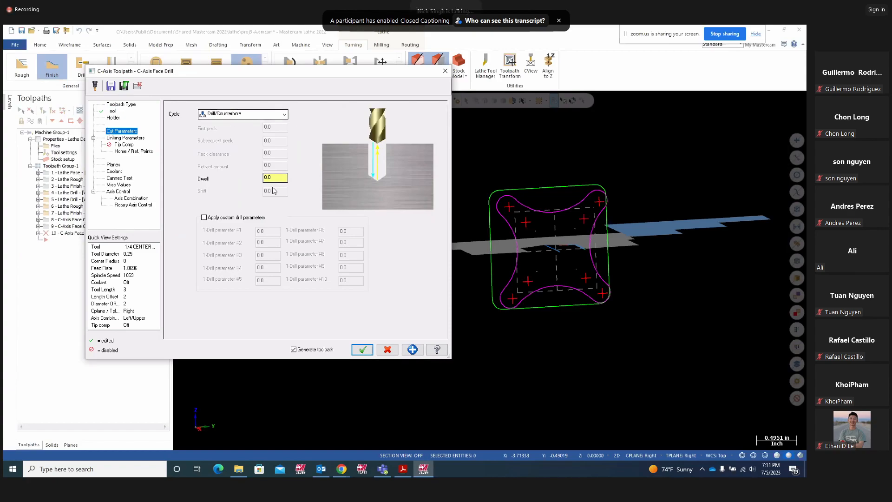
pyautogui.click(122, 138)
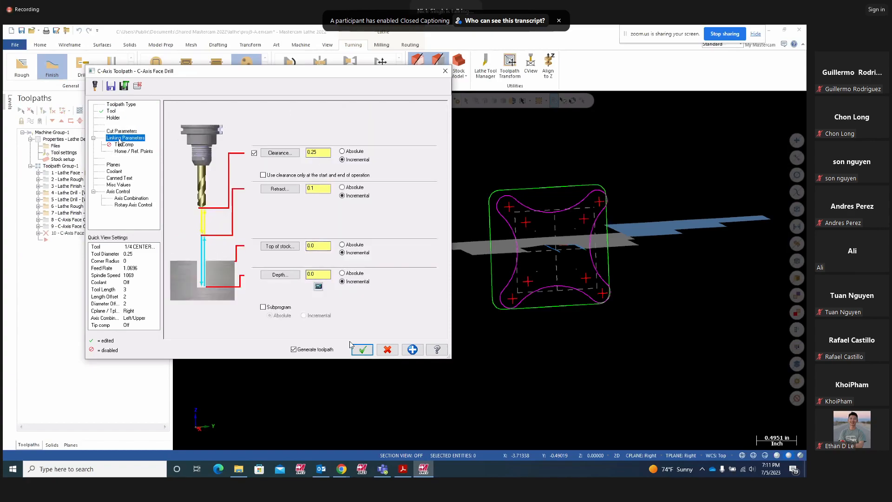
pyautogui.moveTo(573, 288); pyautogui.dragTo(604, 237, button='middle')
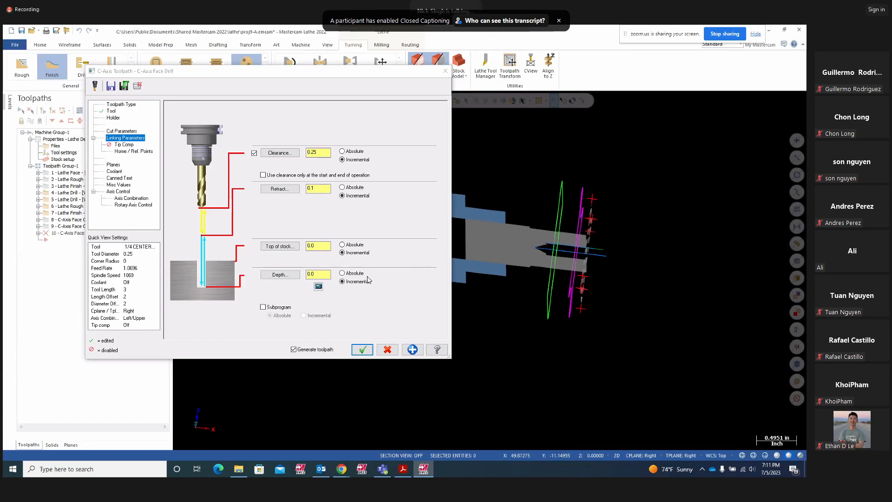
pyautogui.click(343, 274)
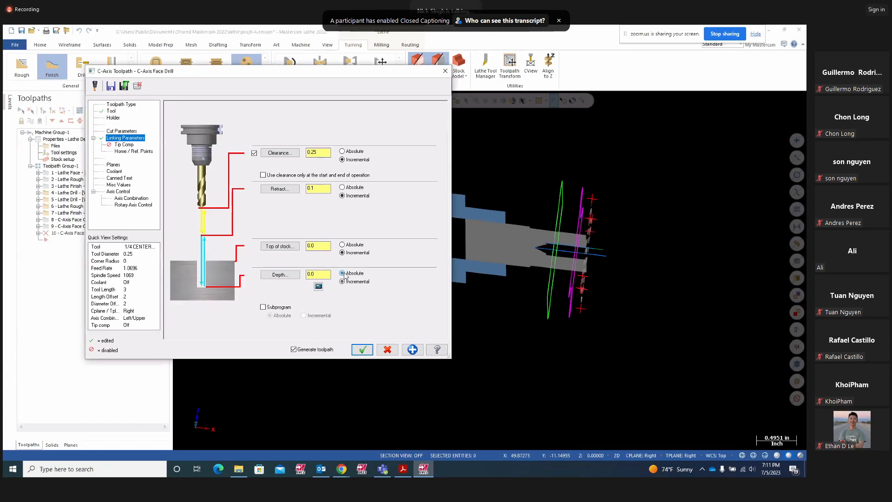
pyautogui.click(342, 245)
pyautogui.click(342, 187)
# Set the drilling depth to -0.15, make the clearance absolute, and generate the face drill toolpath
pyautogui.doubleClick(321, 275)
pyautogui.write('-')
pyautogui.write('.15')
pyautogui.click(325, 246)
pyautogui.click(342, 151)
pyautogui.doubleClick(320, 274)
pyautogui.moveTo(563, 215); pyautogui.dragTo(561, 243, button='middle')
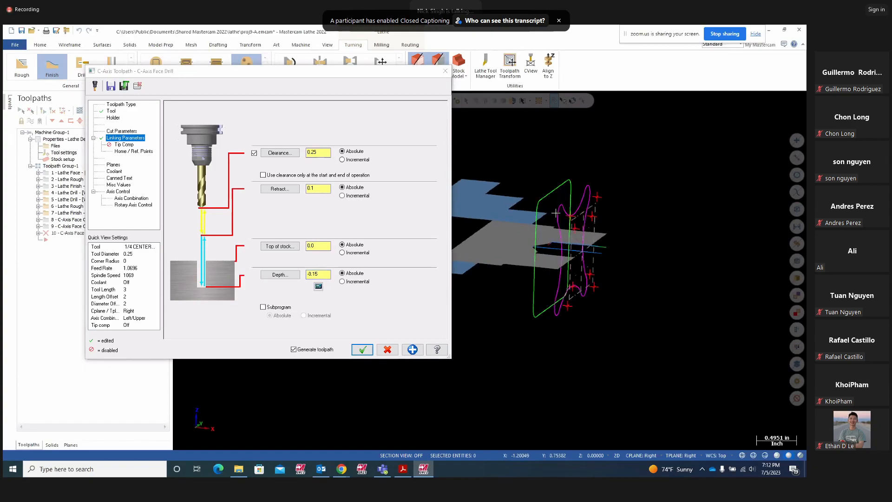
pyautogui.moveTo(570, 238); pyautogui.dragTo(606, 259, button='middle')
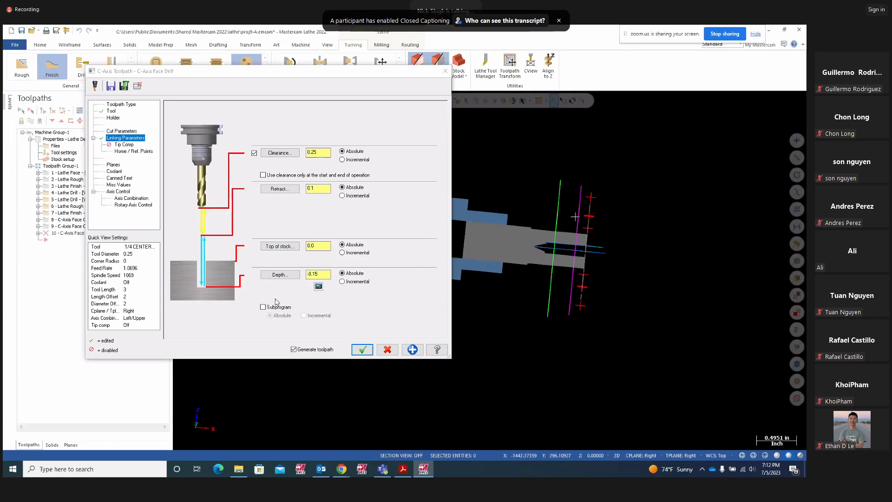
pyautogui.click(319, 275)
pyautogui.click(362, 349)
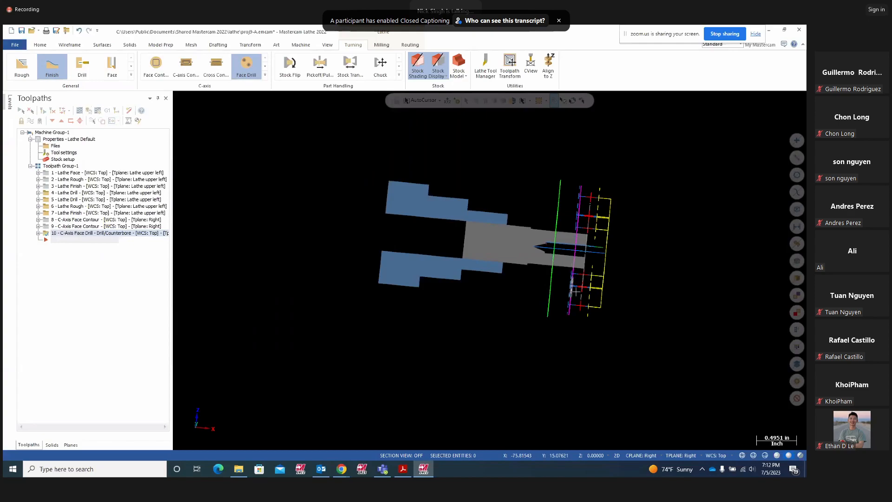
# Verify the face drill operation in the simulator, playing the center drilling through at a faster playback speed
pyautogui.moveTo(553, 308); pyautogui.dragTo(549, 360, button='middle')
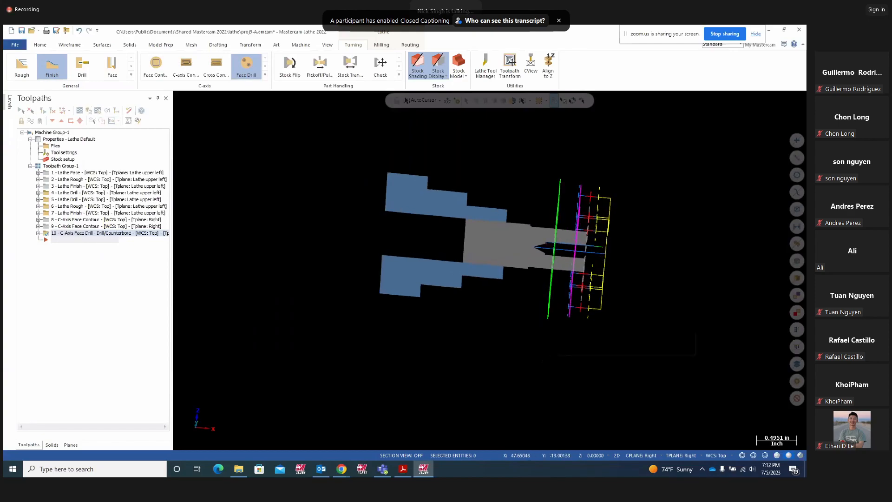
pyautogui.rightClick(549, 360)
pyautogui.click(567, 285)
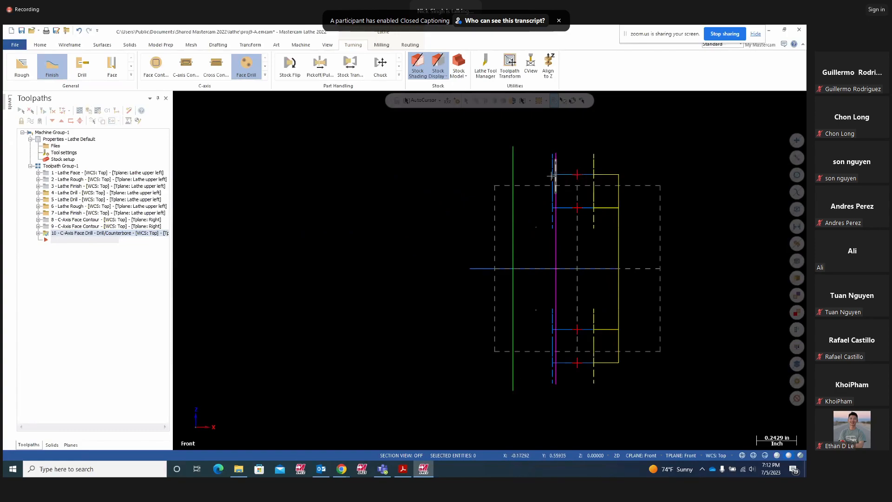
pyautogui.moveTo(558, 288)
pyautogui.mouseDown(button='middle')
pyautogui.moveTo(565, 298)
pyautogui.moveTo(535, 279)
pyautogui.mouseUp(button='middle')
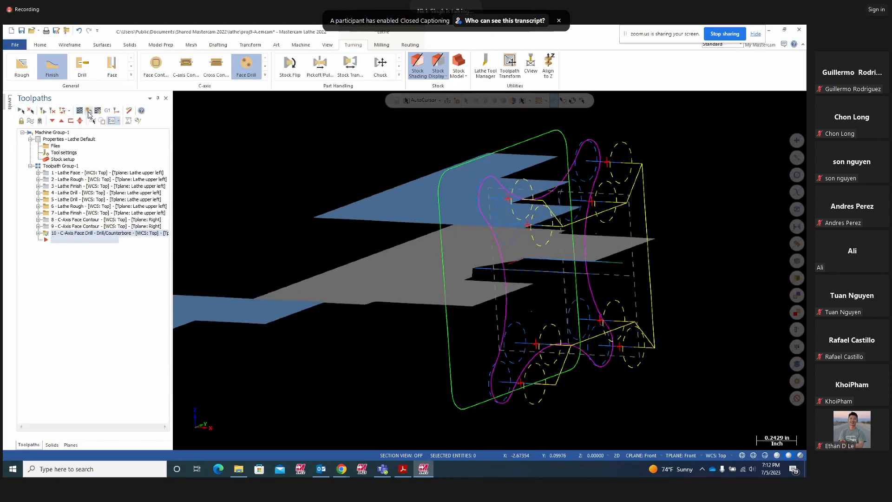
pyautogui.click(89, 111)
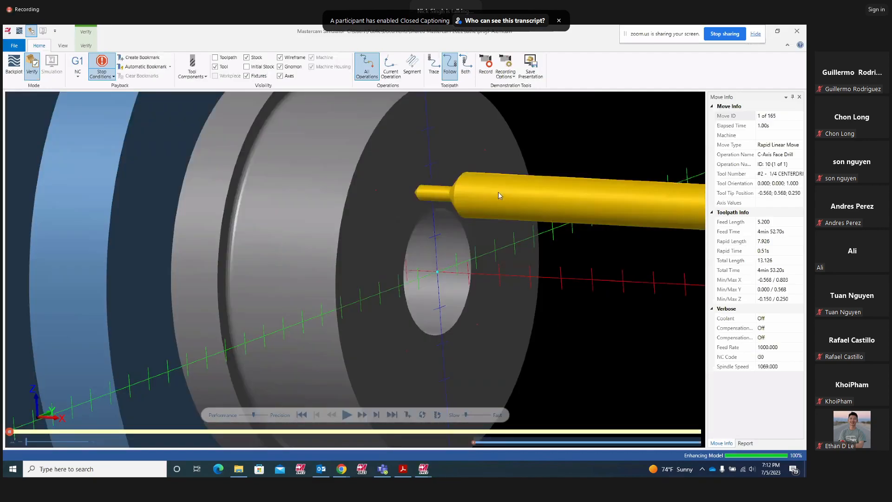
pyautogui.scroll(-3, 498, 191)
pyautogui.click(347, 414)
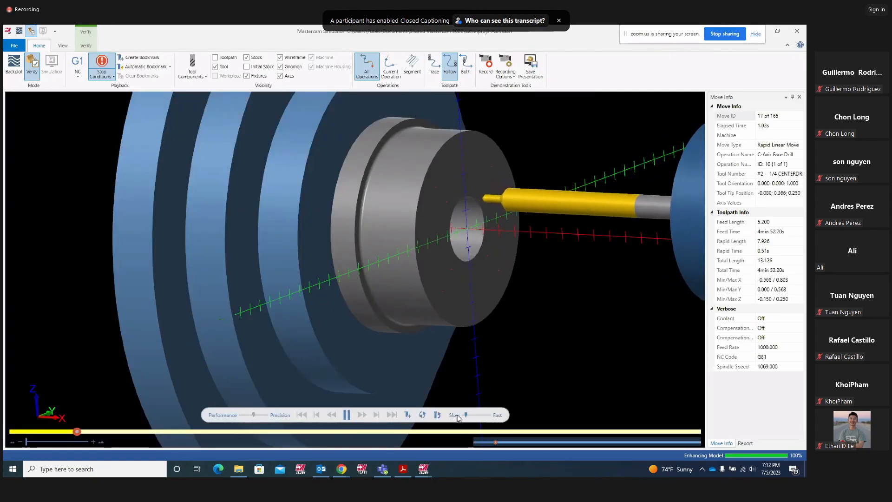
pyautogui.moveTo(466, 414); pyautogui.dragTo(472, 416)
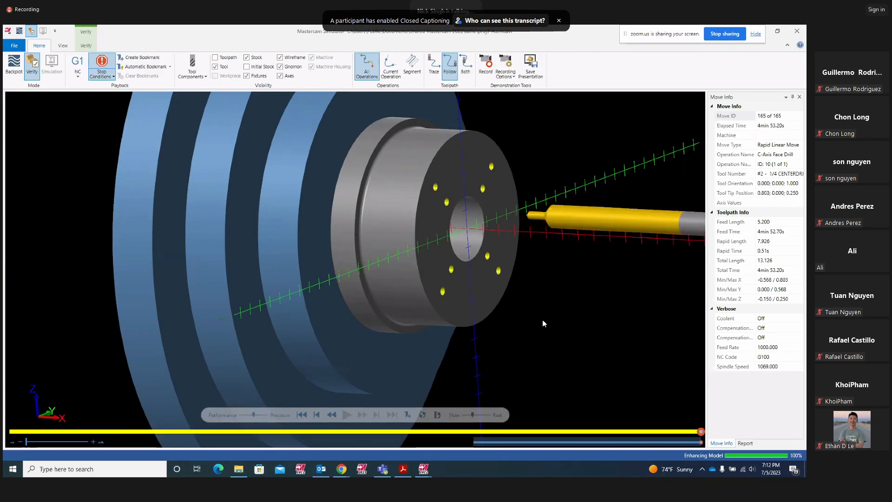
pyautogui.moveTo(542, 316); pyautogui.dragTo(534, 297, button='middle')
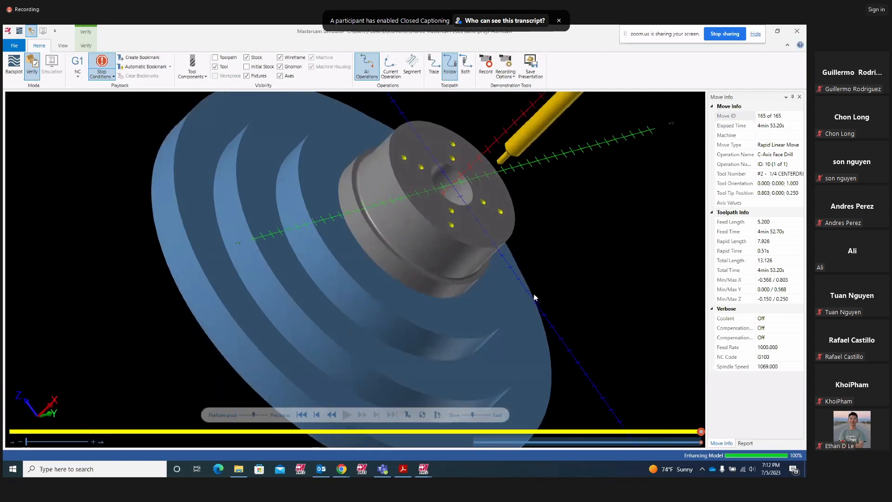
# Replay the face drill simulation from the start, inspect the center-drilled holes up close, and close the simulator
pyautogui.click(302, 415)
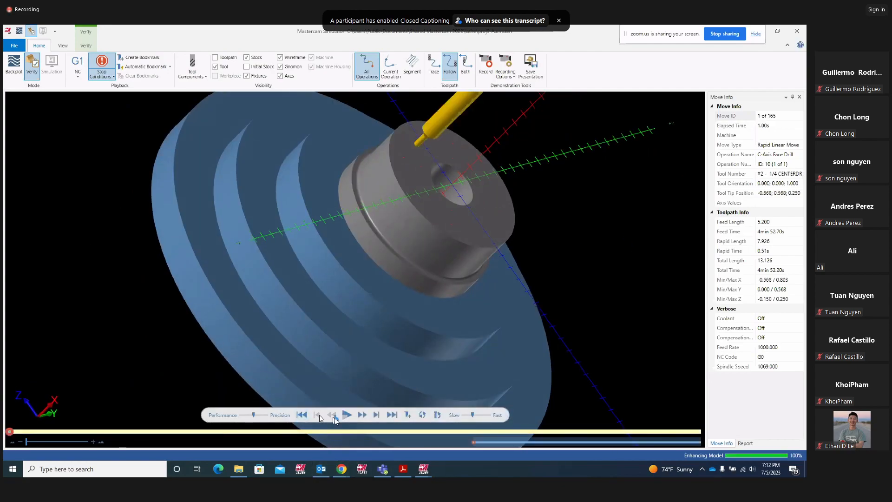
pyautogui.click(346, 415)
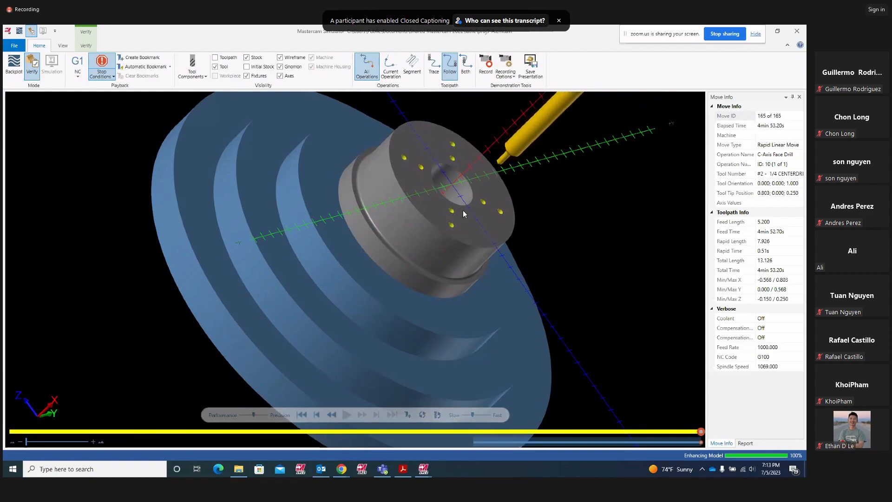
pyautogui.scroll(3, 463, 211)
pyautogui.moveTo(463, 212); pyautogui.dragTo(466, 228, button='middle')
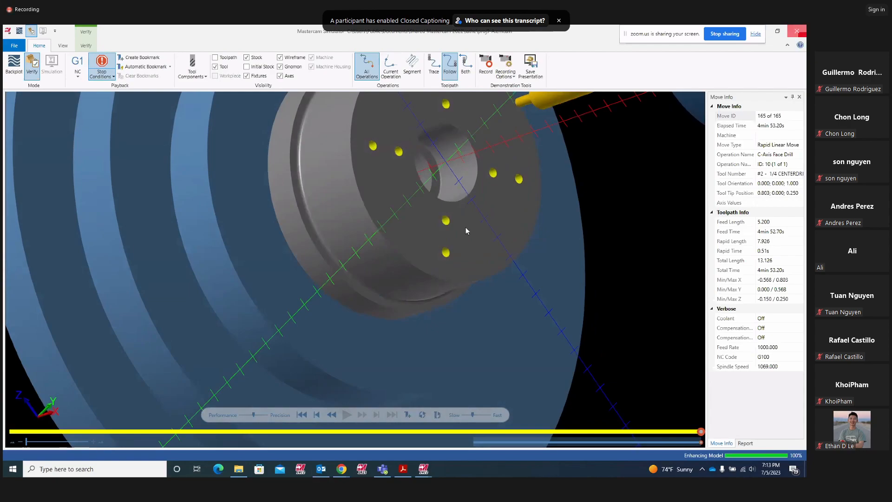
pyautogui.click(797, 32)
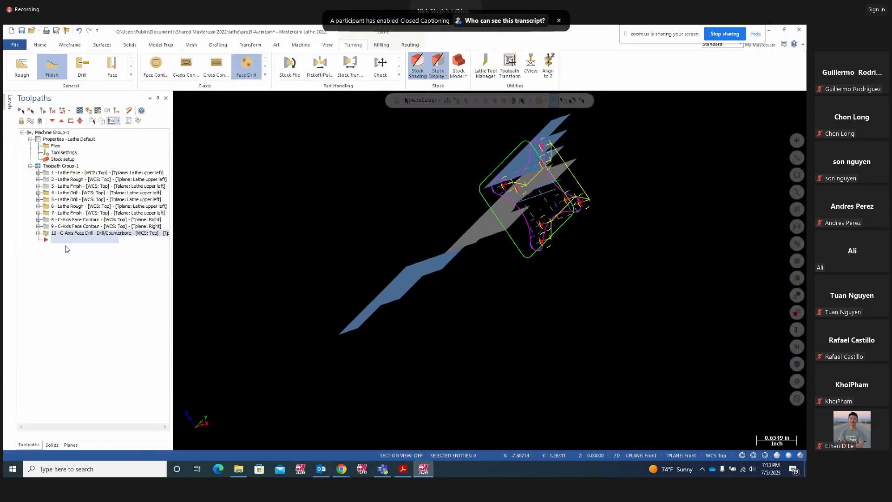
# Add another C-axis face drill operation, selecting the eight hole locations in order around the face, and accept the hole definition
pyautogui.moveTo(351, 195); pyautogui.dragTo(328, 216, button='middle')
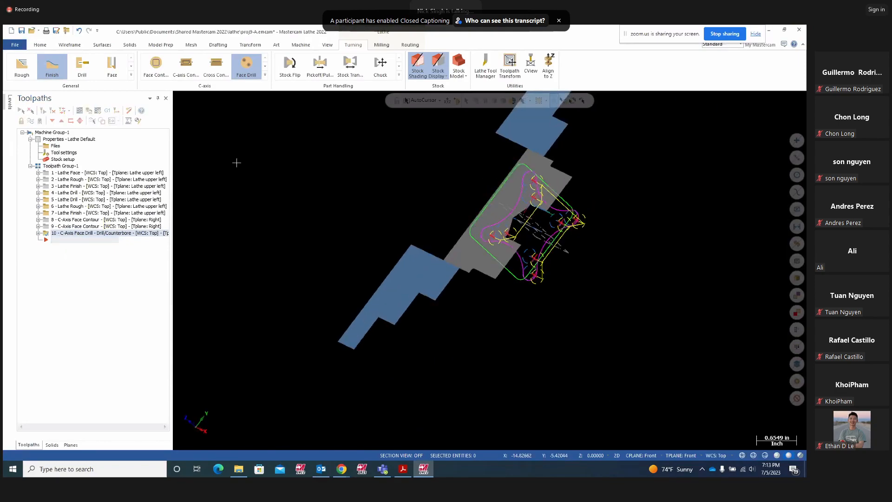
pyautogui.click(246, 66)
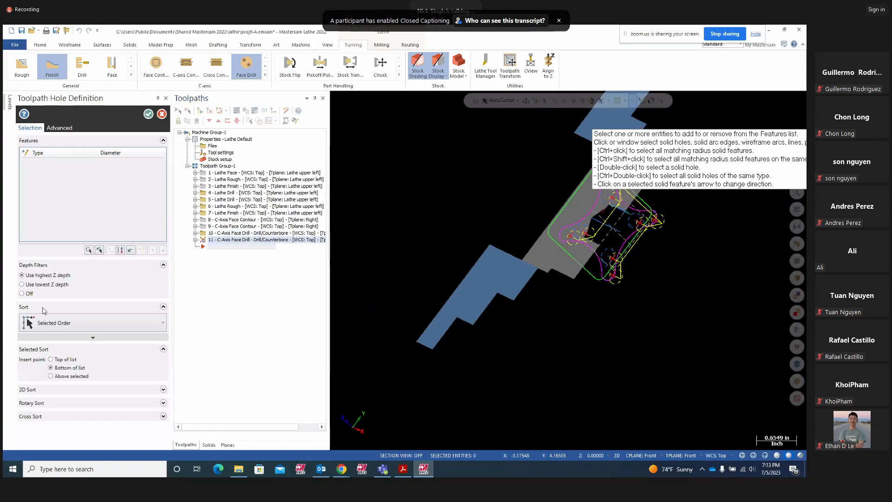
pyautogui.rightClick(563, 308)
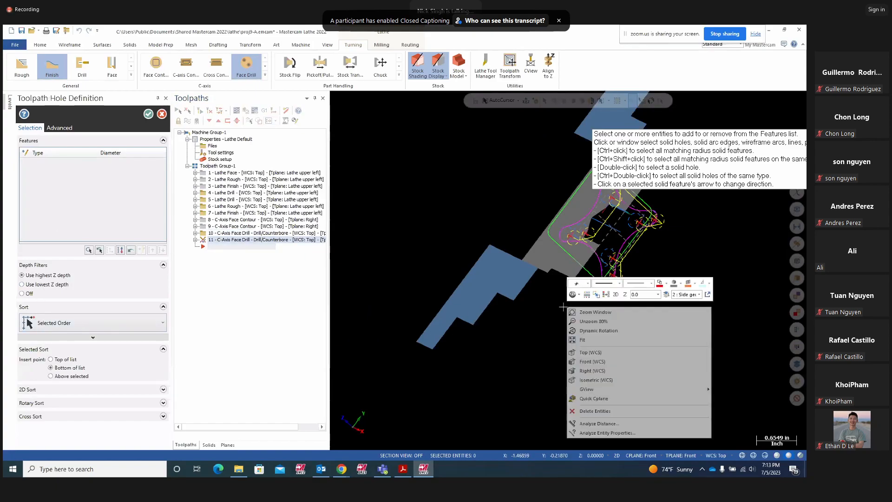
pyautogui.click(588, 370)
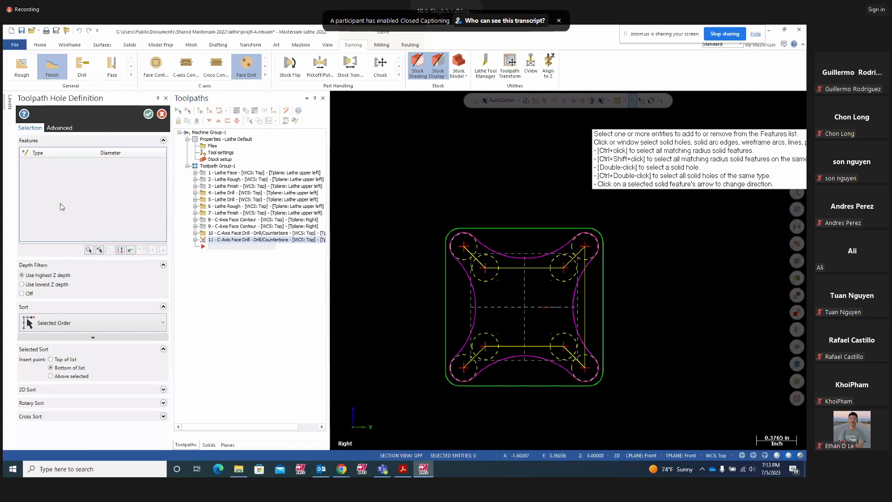
pyautogui.click(466, 248)
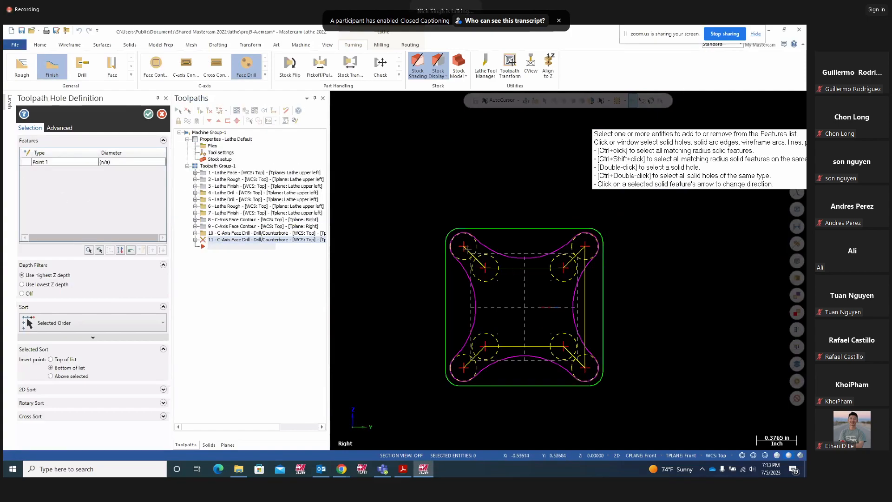
pyautogui.click(484, 268)
pyautogui.click(564, 268)
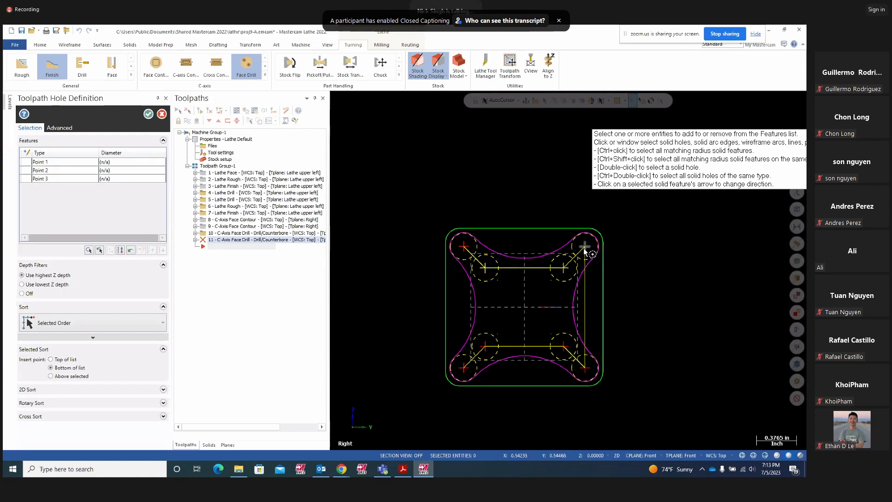
pyautogui.click(584, 249)
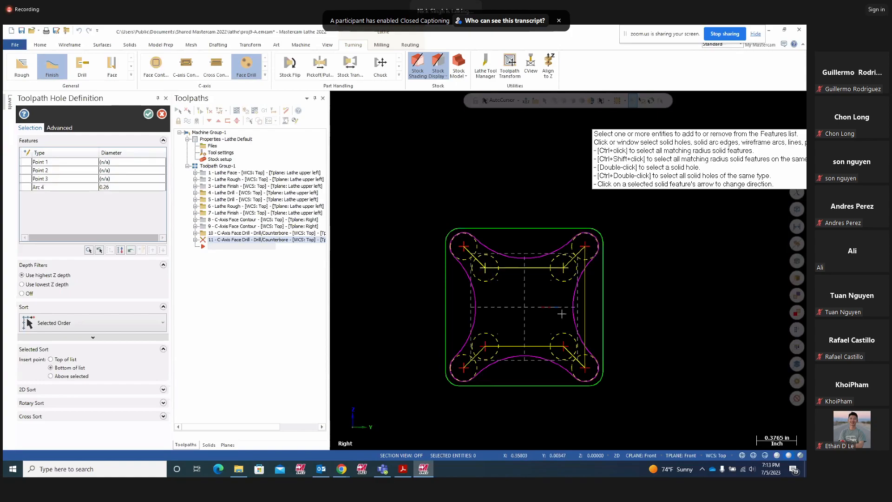
pyautogui.click(586, 370)
pyautogui.click(563, 347)
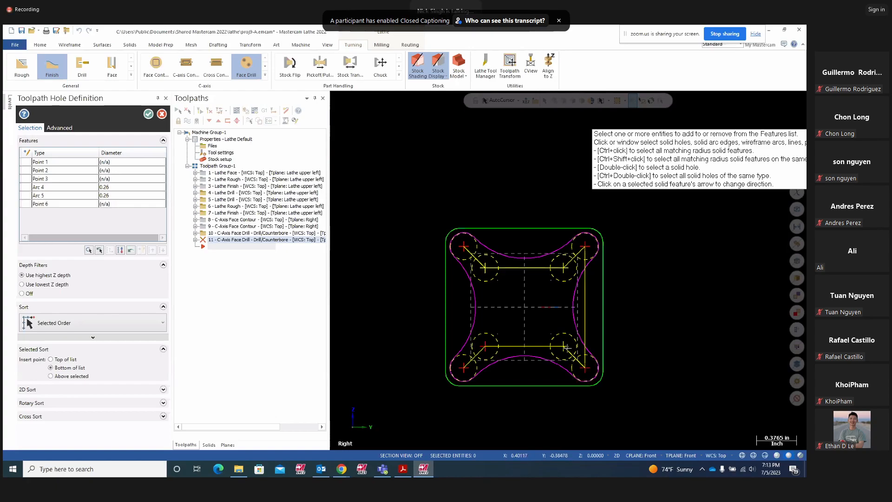
pyautogui.click(485, 346)
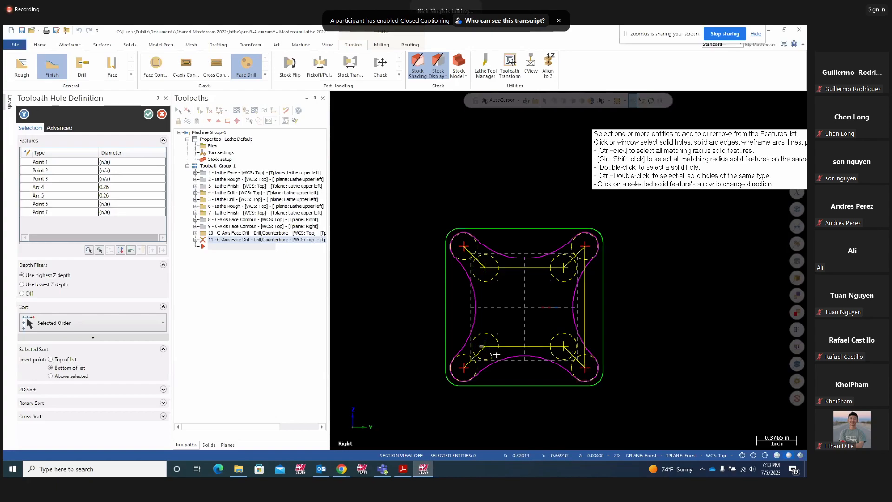
pyautogui.click(464, 368)
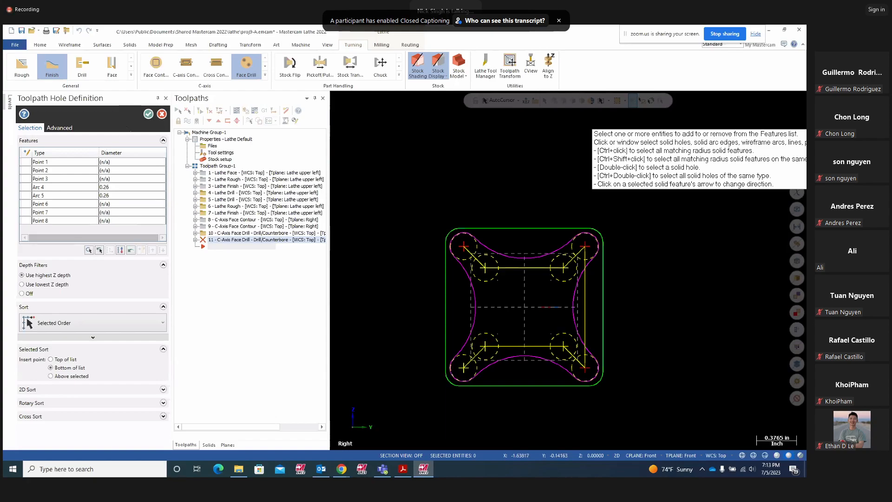
pyautogui.click(149, 115)
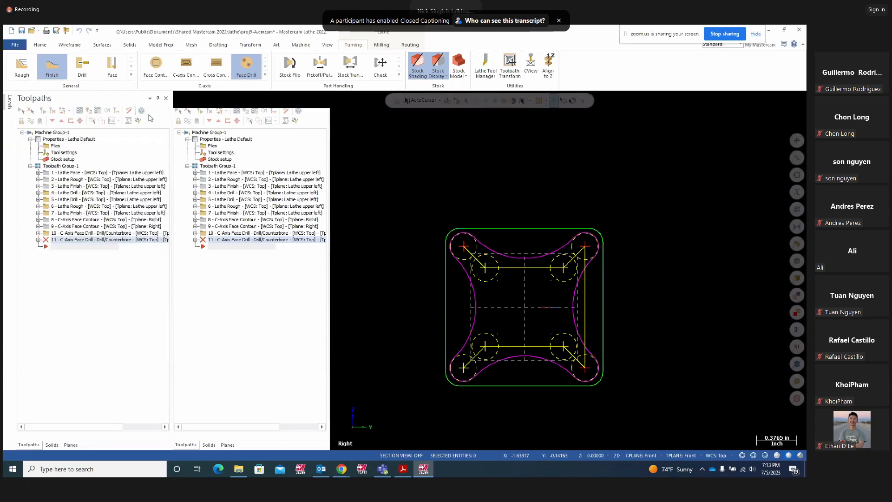
# Open the lathe tool library for the new face drill operation and filter it to the Drill tool type only
pyautogui.click(112, 111)
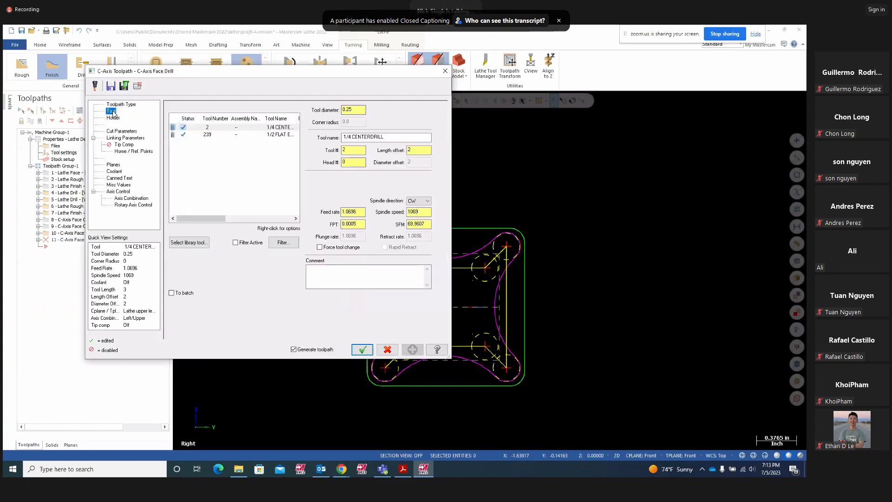
pyautogui.click(187, 242)
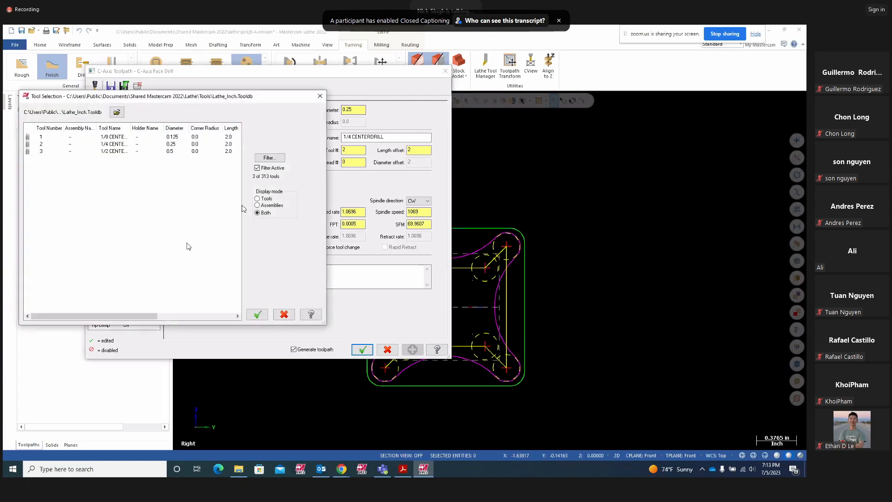
pyautogui.click(274, 161)
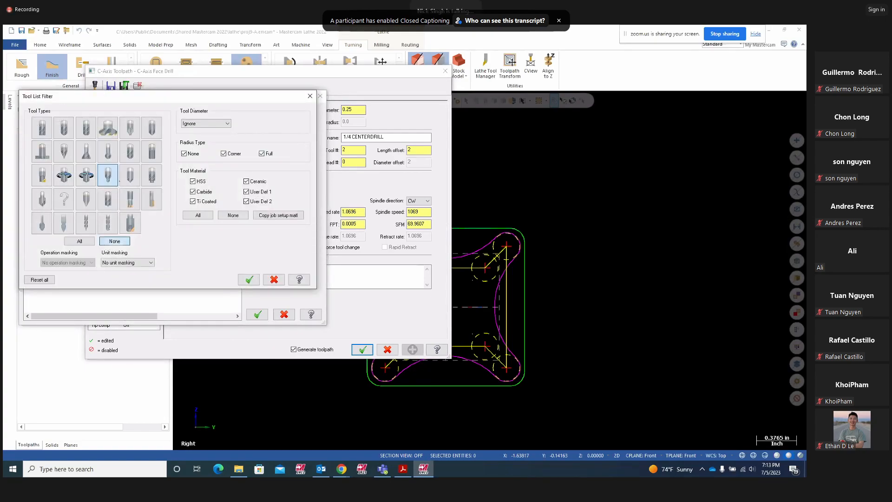
pyautogui.click(114, 241)
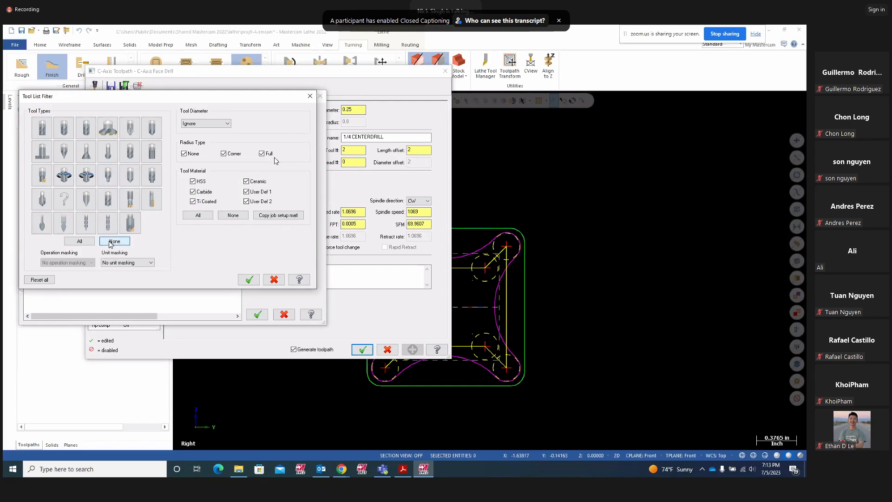
pyautogui.click(134, 157)
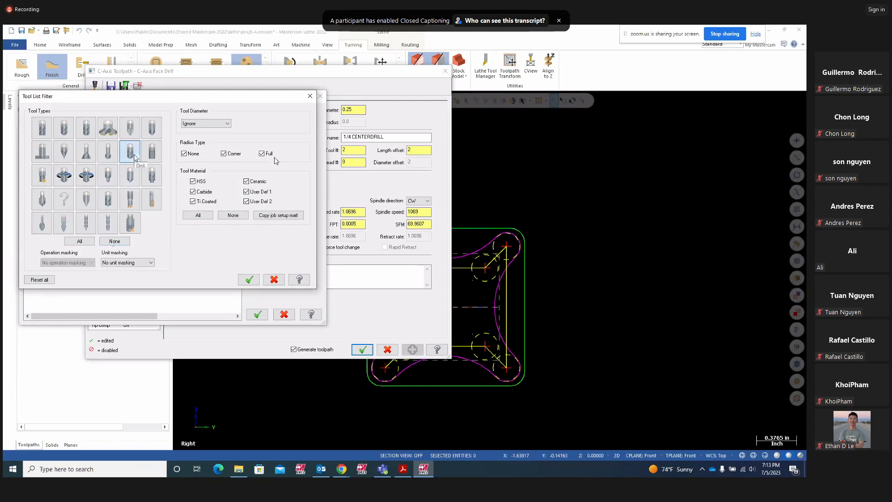
pyautogui.click(249, 280)
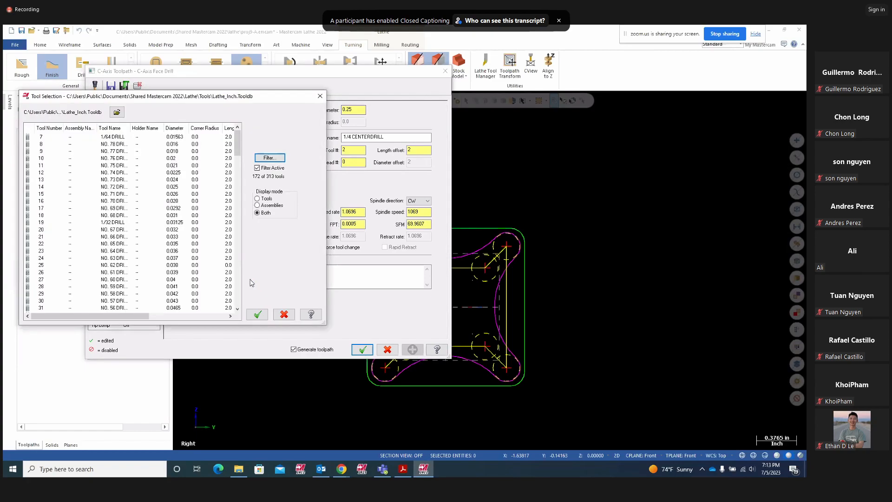
# Look through the filtered drill list for a size suitable for the eight face holes
pyautogui.scroll(-5, 200, 265)
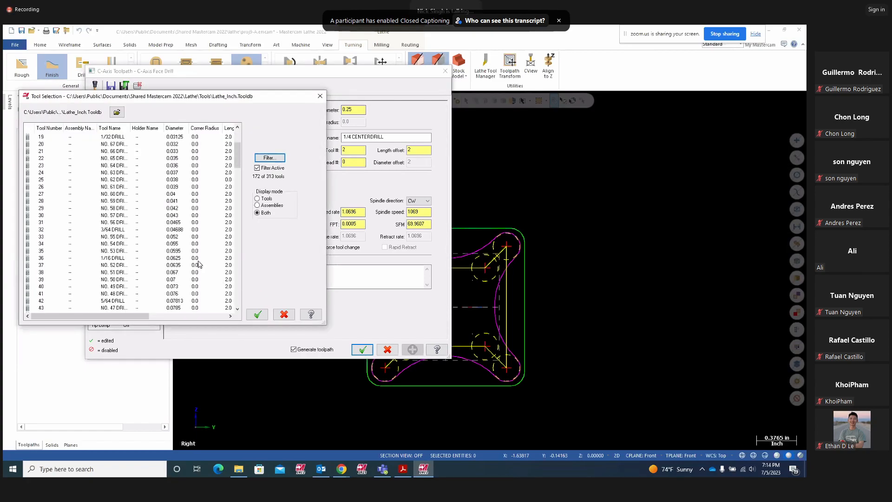
pyautogui.scroll(-4, 199, 264)
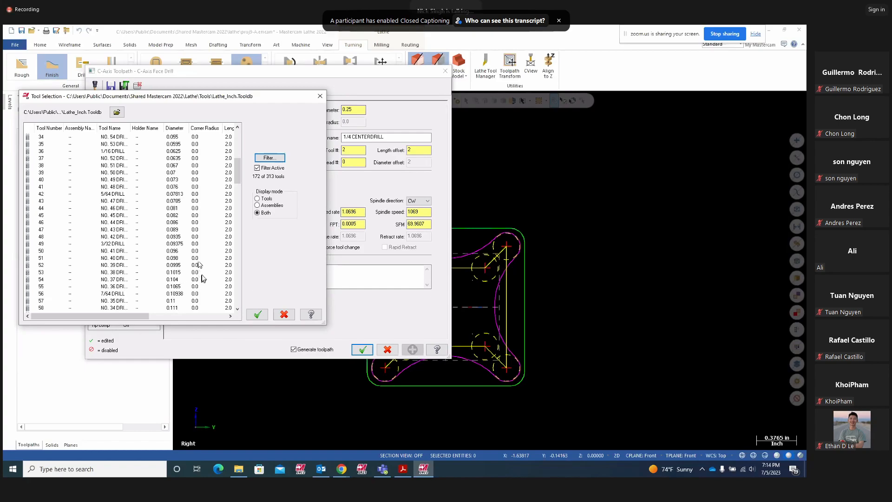
pyautogui.scroll(-4, 201, 274)
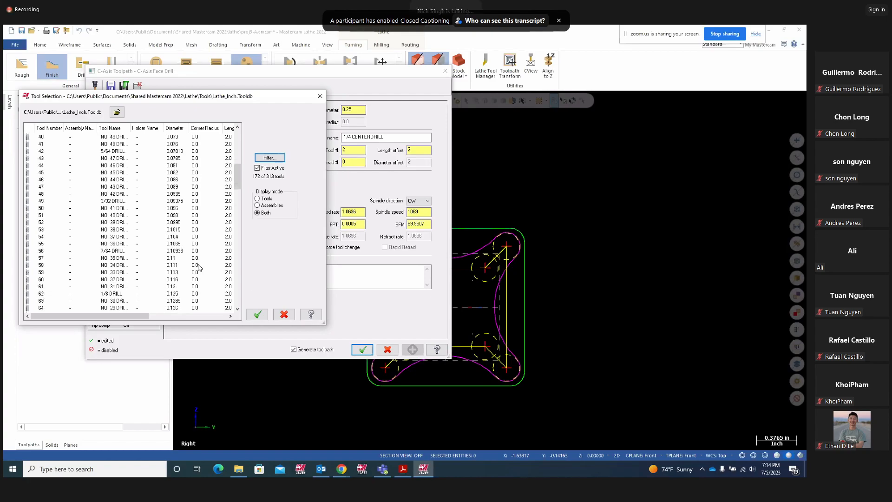
pyautogui.scroll(-1, 199, 267)
pyautogui.scroll(-3, 199, 268)
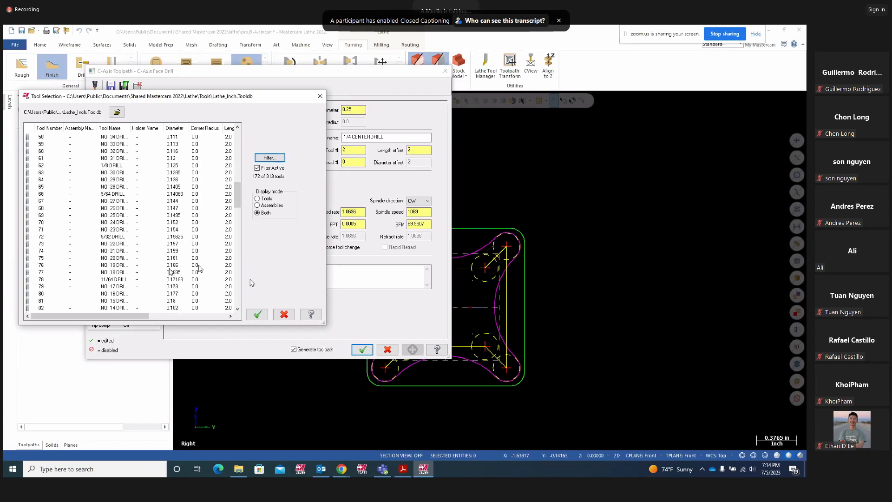
pyautogui.scroll(1, 199, 268)
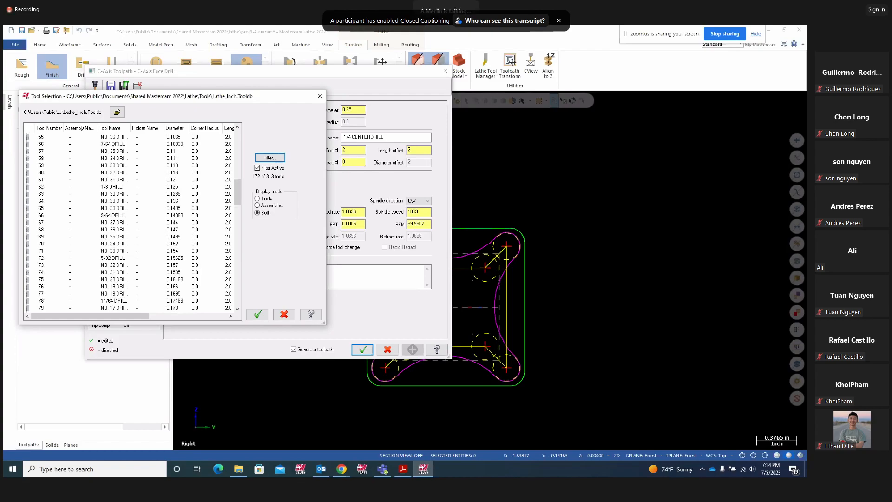
pyautogui.click(852, 43)
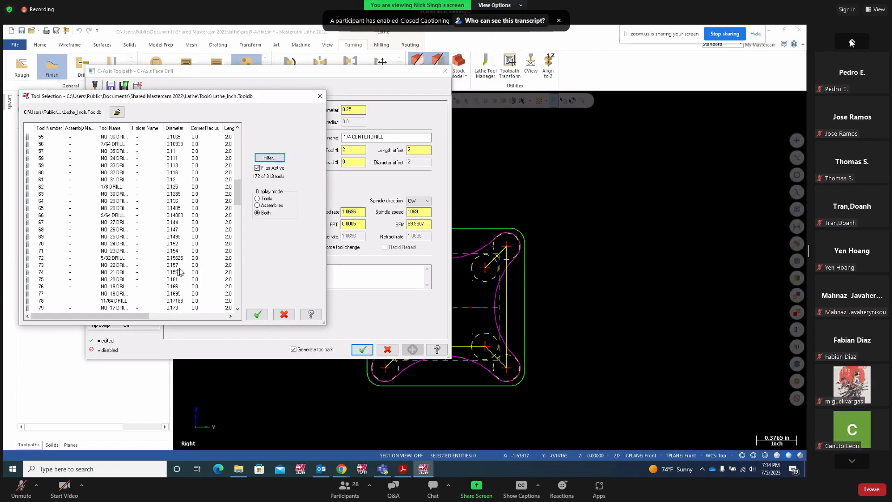
pyautogui.click(852, 43)
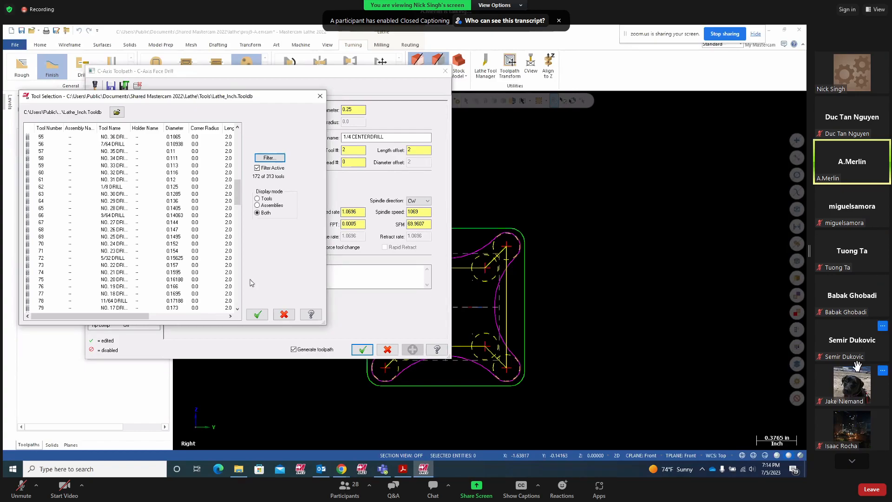
pyautogui.click(852, 462)
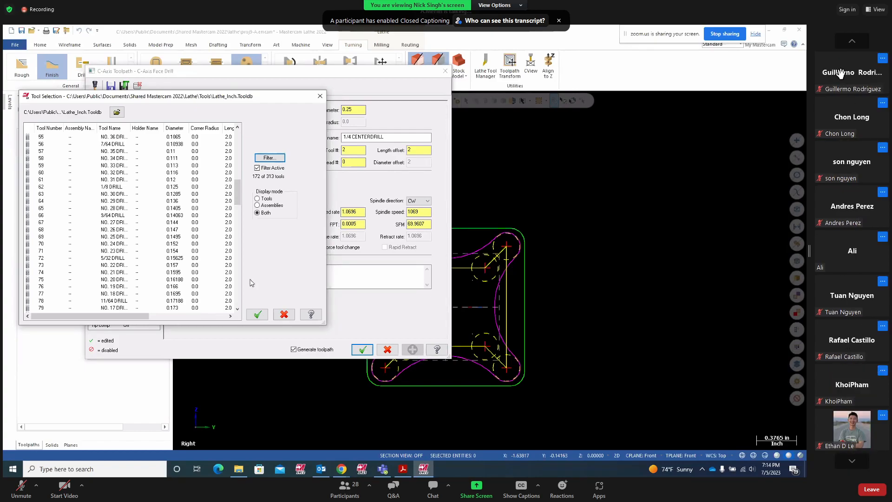
pyautogui.click(852, 43)
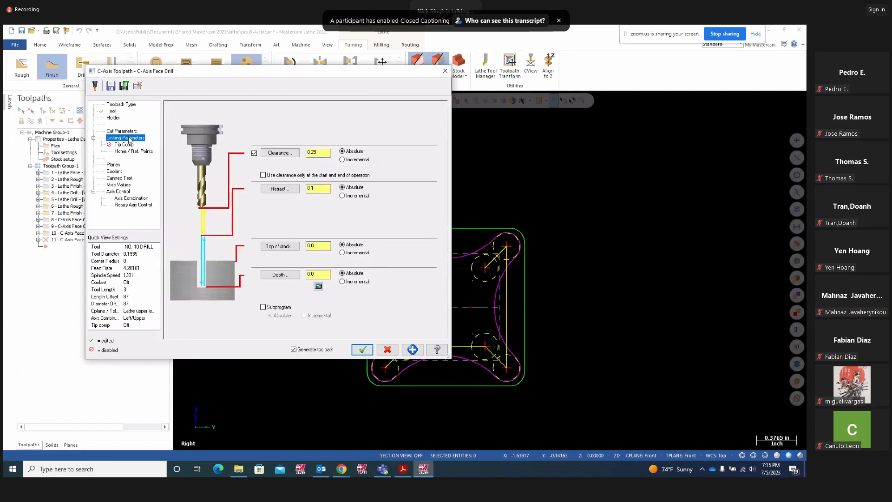
# Check the part's thickness dimensions on the Project10 drawing in Acrobat and return to the face drill's linking parameters in Mastercam
pyautogui.doubleClick(316, 274)
pyautogui.click(403, 470)
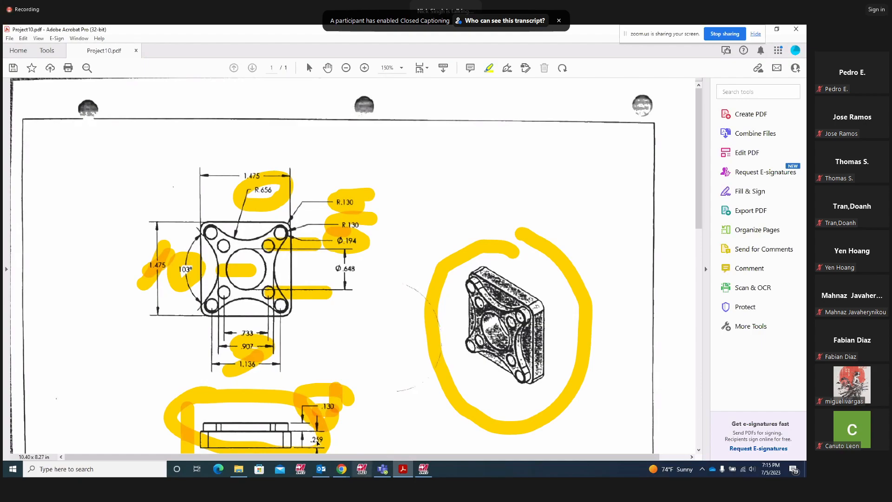
pyautogui.click(423, 469)
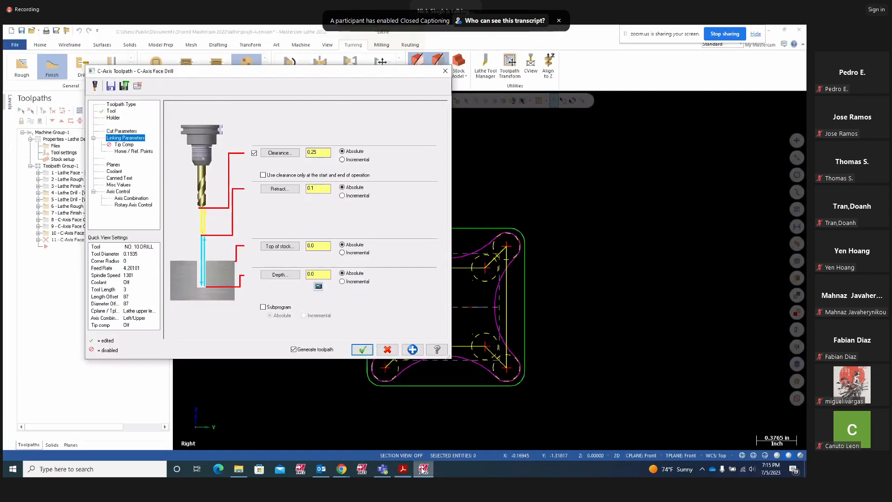
# Set the face drill depth to -389 and add the drill-tip allowance using the depth calculator
pyautogui.doubleClick(318, 274)
pyautogui.write('-389')
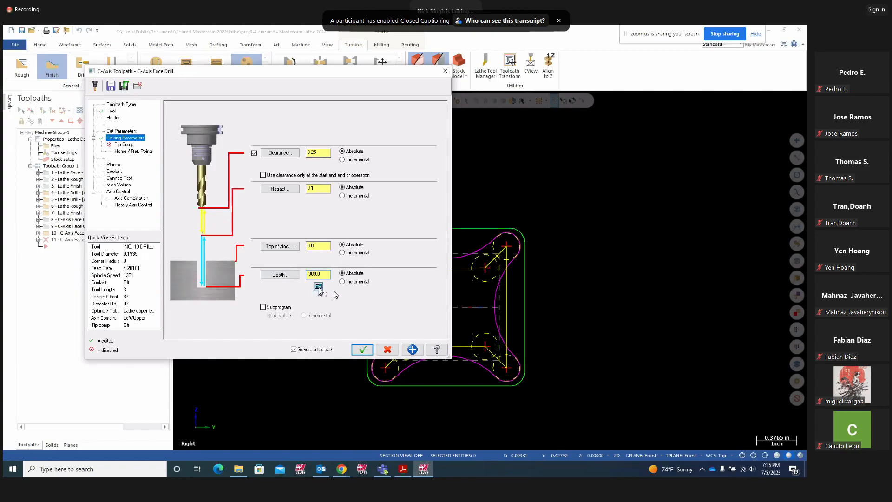
pyautogui.click(318, 286)
pyautogui.click(112, 162)
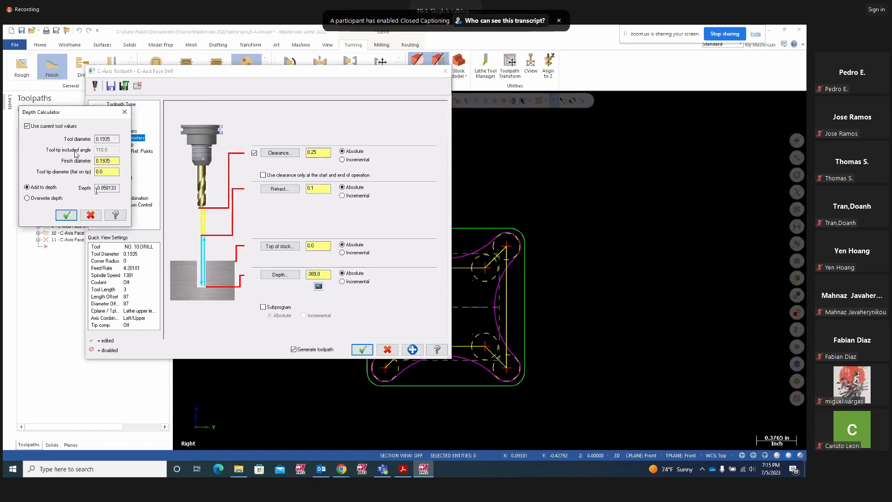
pyautogui.click(111, 189)
pyautogui.click(66, 215)
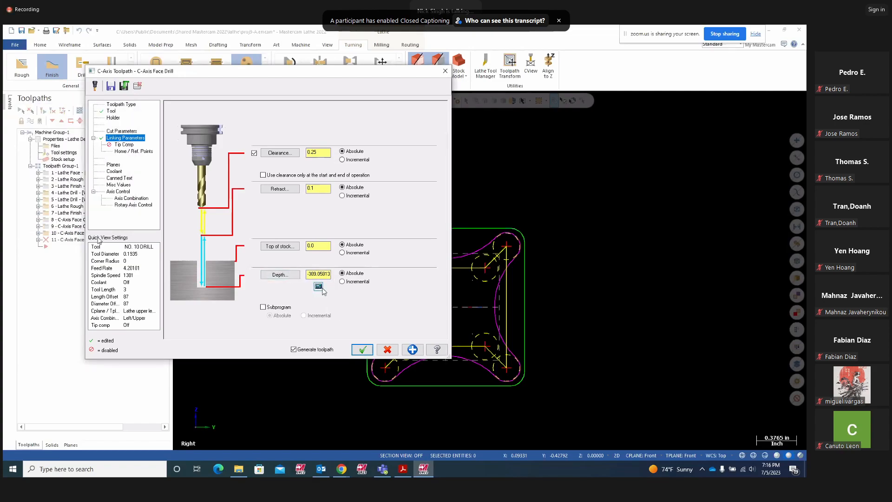
# Replace the face drill depth with a corrected negative value and accept the No. 10 drill operation to generate its toolpath
pyautogui.moveTo(331, 274); pyautogui.dragTo(289, 275)
pyautogui.write('-3')
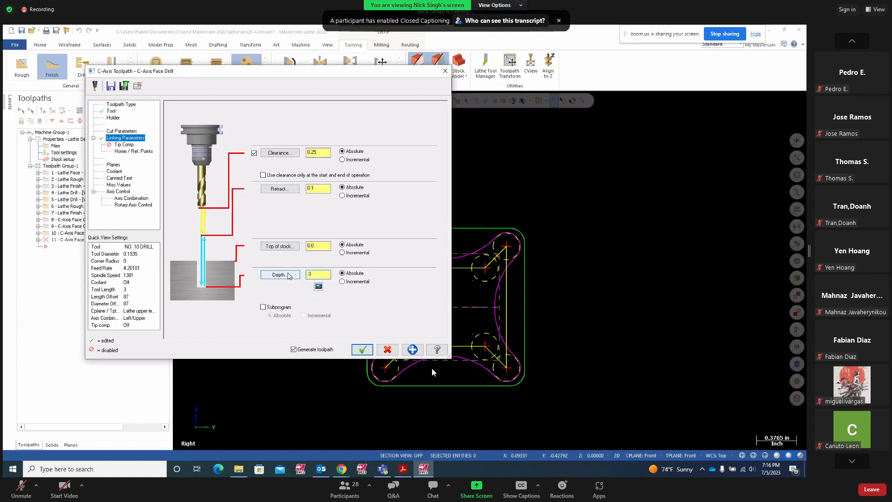
pyautogui.press('Return')
pyautogui.click(412, 351)
pyautogui.click(363, 351)
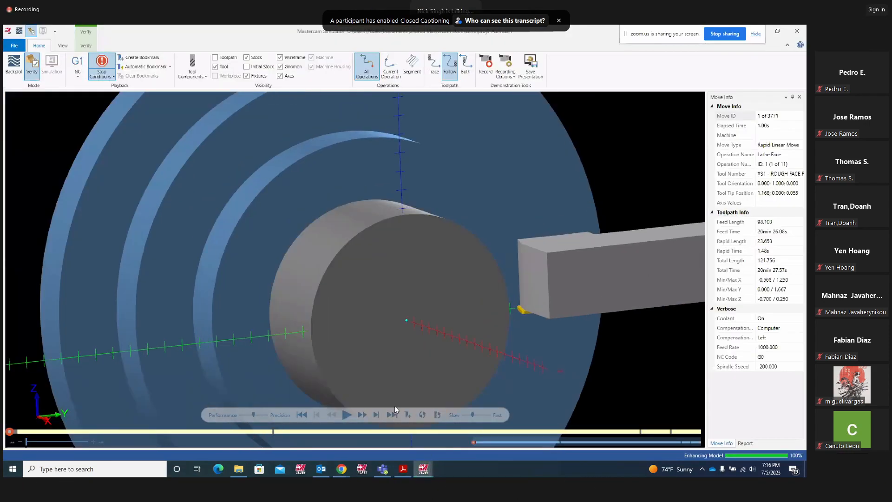
# Play the verification through all eleven operations, resuming after each operation-change stop, until the No. 10 drill finishes the holes
pyautogui.click(346, 414)
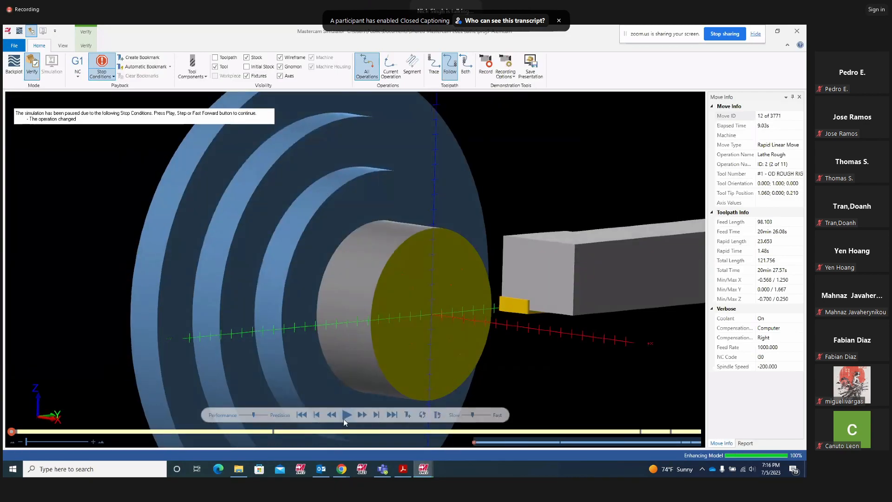
pyautogui.click(346, 414)
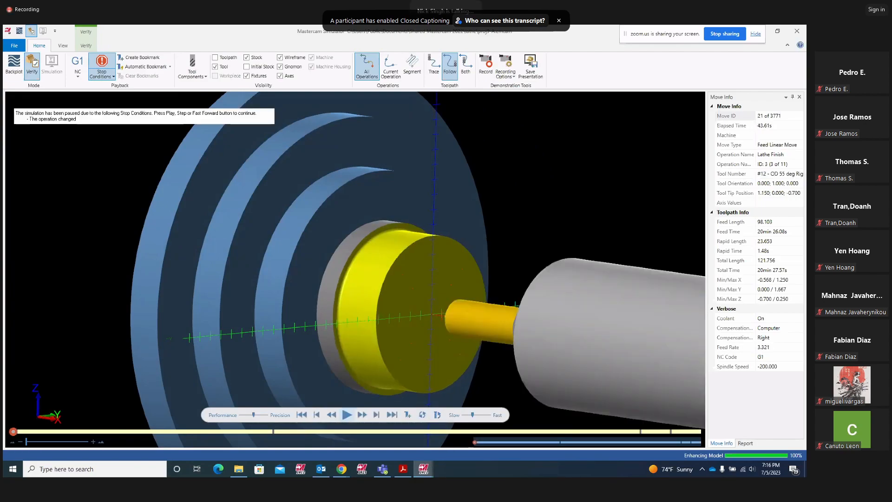
pyautogui.click(346, 415)
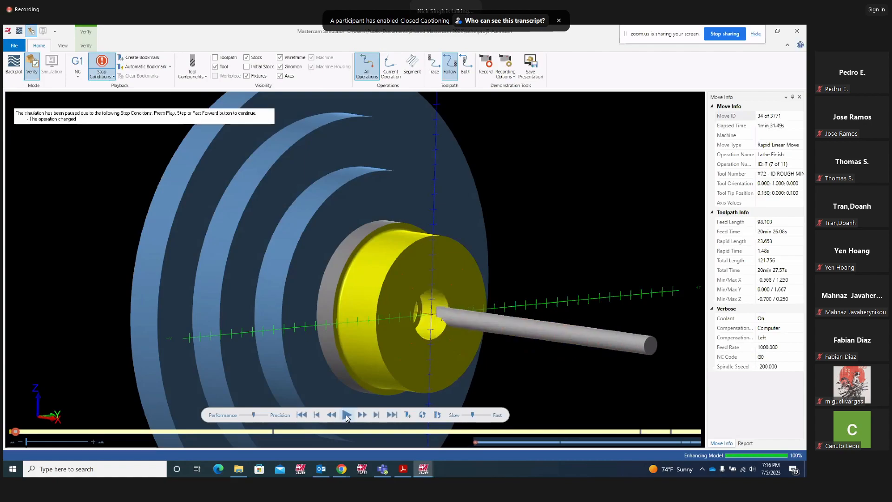
pyautogui.click(346, 414)
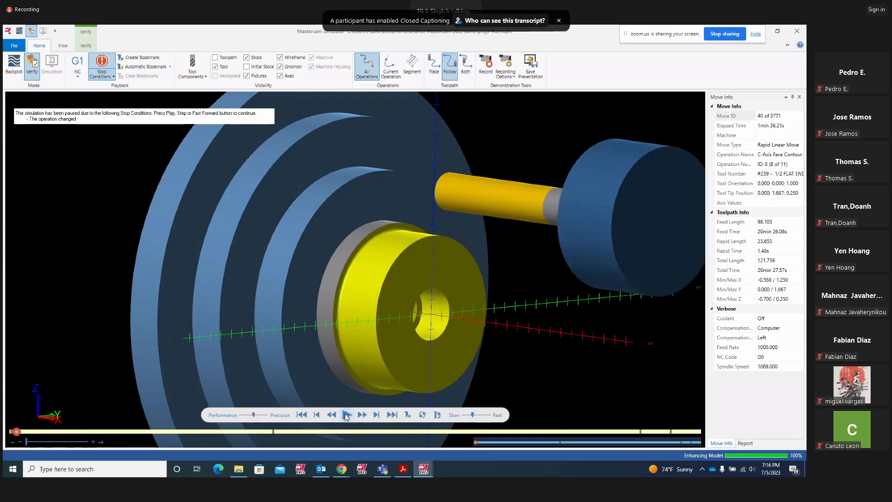
pyautogui.click(347, 415)
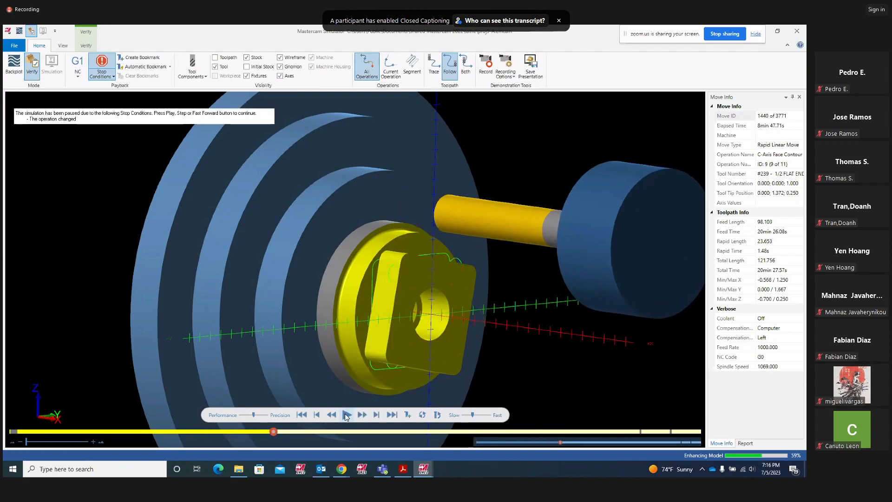
pyautogui.click(346, 415)
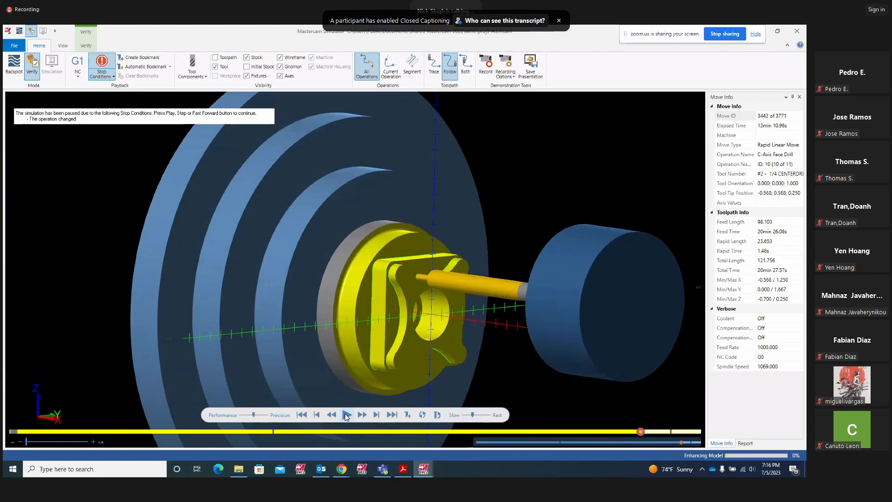
pyautogui.click(346, 415)
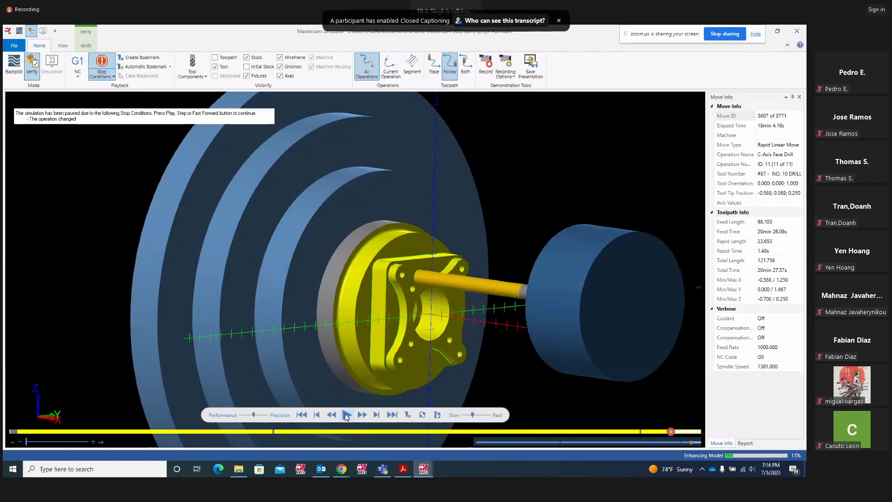
pyautogui.click(346, 415)
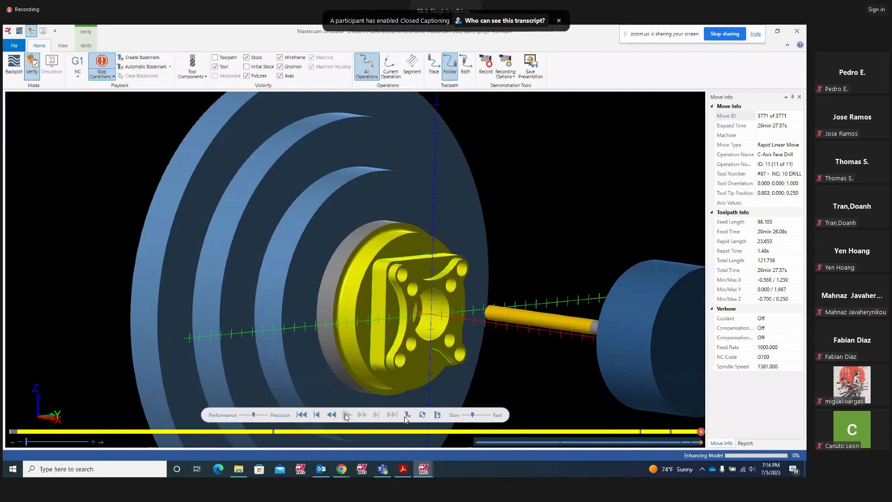
# Inspect the eight drilled holes from the front of the simulated part and close the simulator
pyautogui.moveTo(466, 358); pyautogui.dragTo(447, 350, button='middle')
pyautogui.moveTo(361, 312); pyautogui.dragTo(496, 204, button='middle')
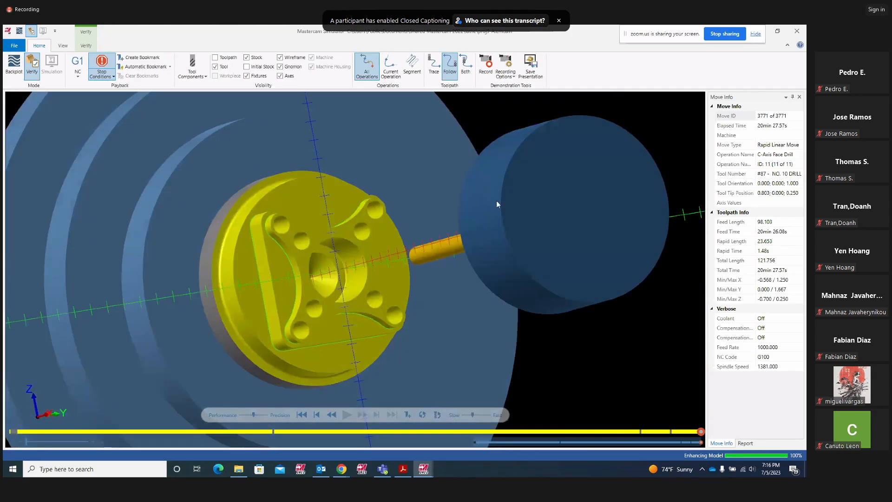
pyautogui.click(797, 31)
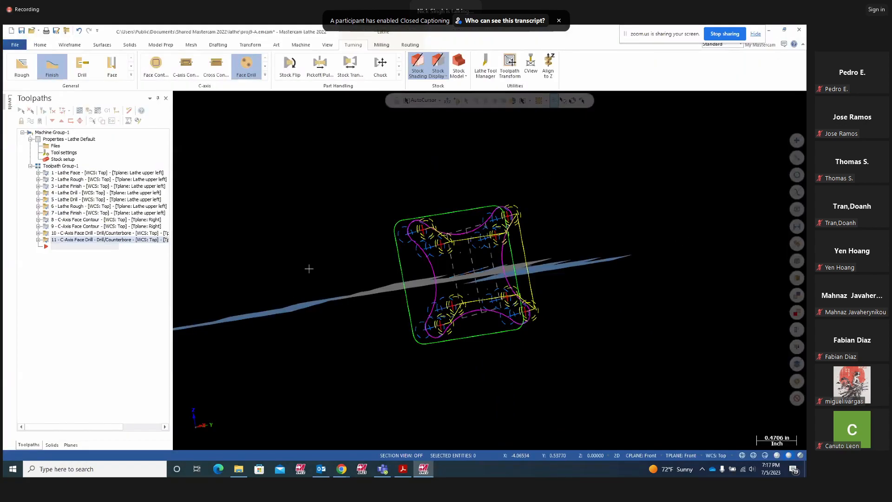
# Select operations 9 and 10, the second C-axis face contour and first face drill, and post only the selected operations to an NC file
pyautogui.click(48, 222)
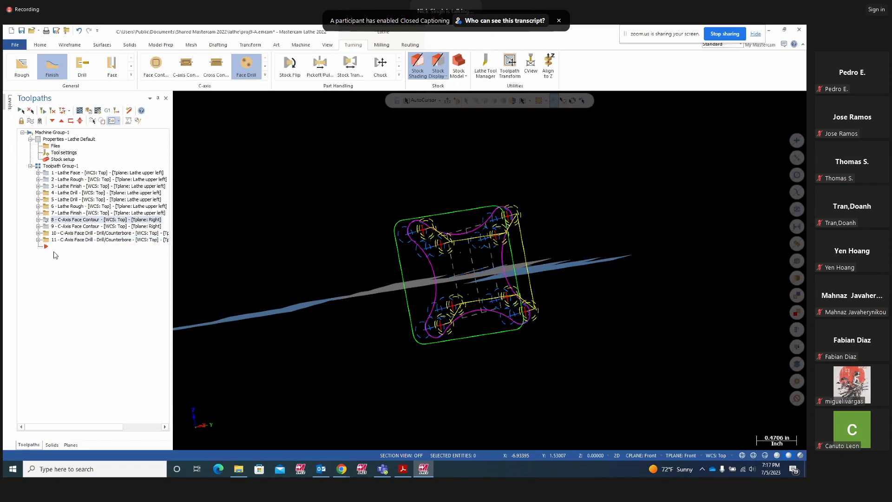
pyautogui.click(48, 227)
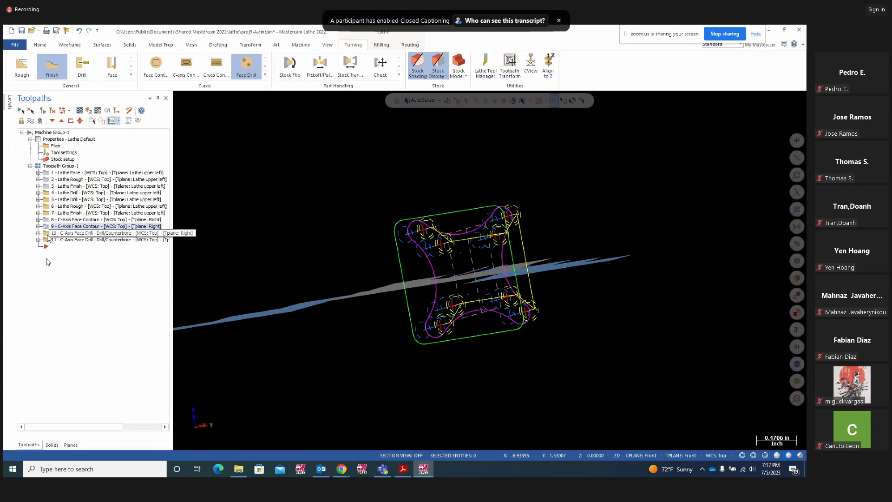
pyautogui.click(49, 234)
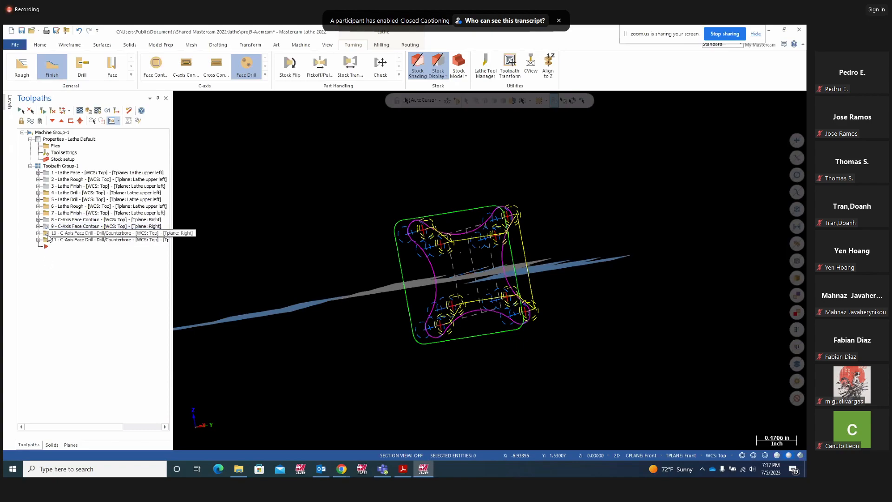
pyautogui.click(108, 111)
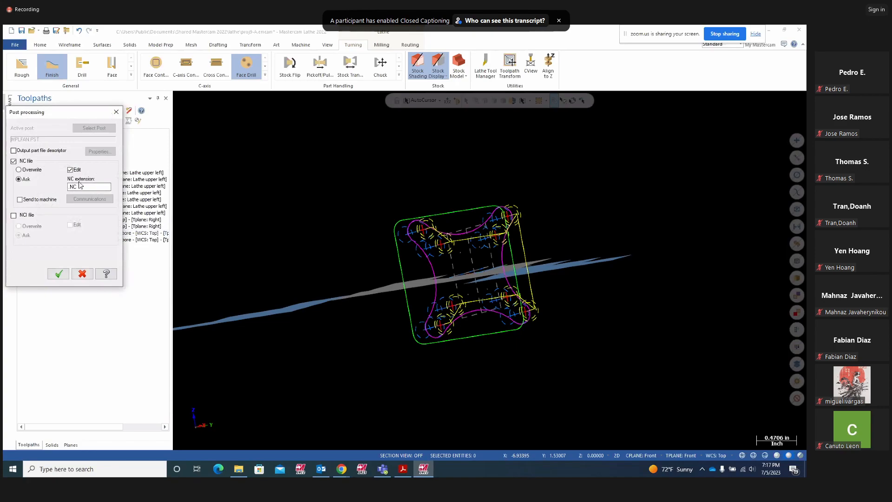
pyautogui.click(59, 274)
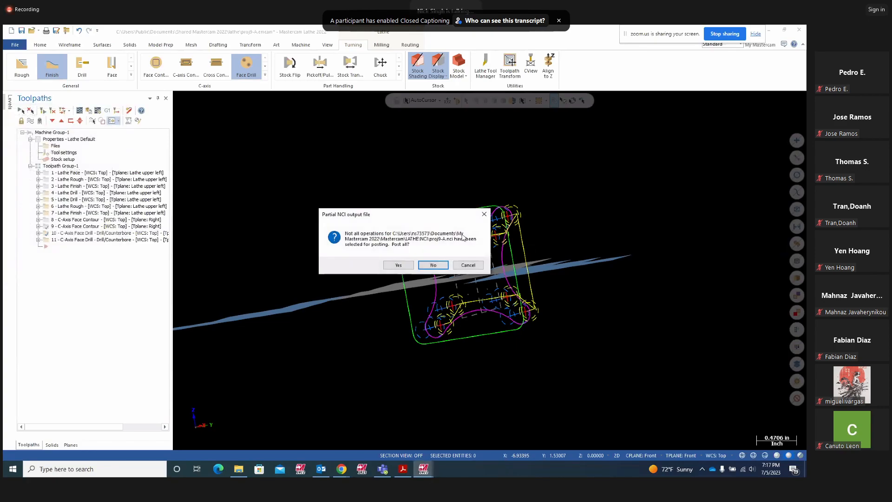
pyautogui.click(433, 264)
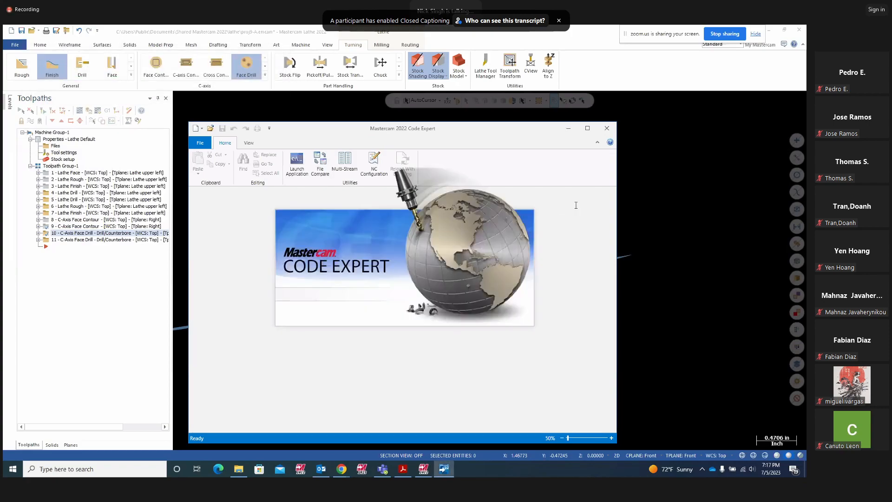
# Review the opening blocks of proj9-A.NC and highlight the first X and C coordinates on line 19
pyautogui.scroll(-2, 411, 290)
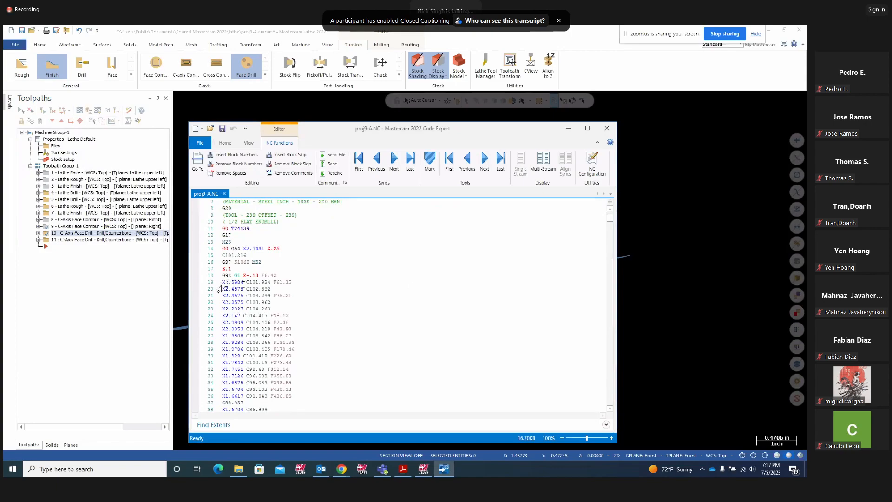
pyautogui.scroll(-1, 279, 288)
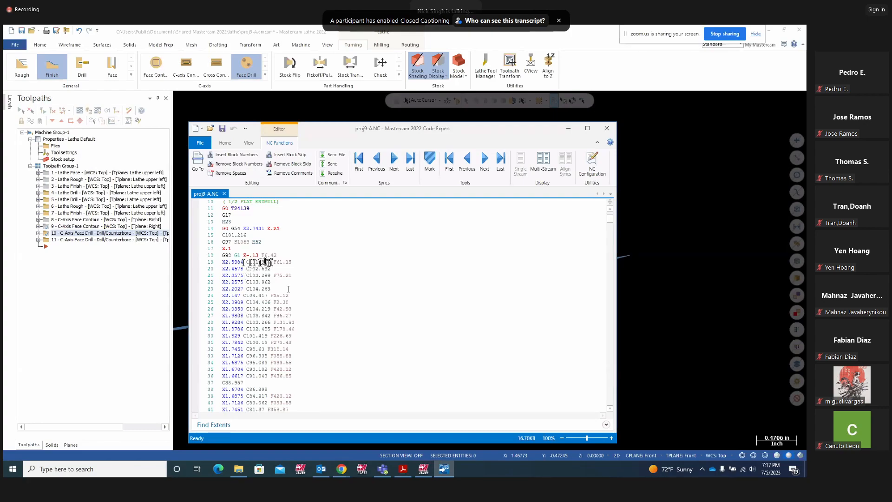
pyautogui.moveTo(271, 262); pyautogui.dragTo(226, 262)
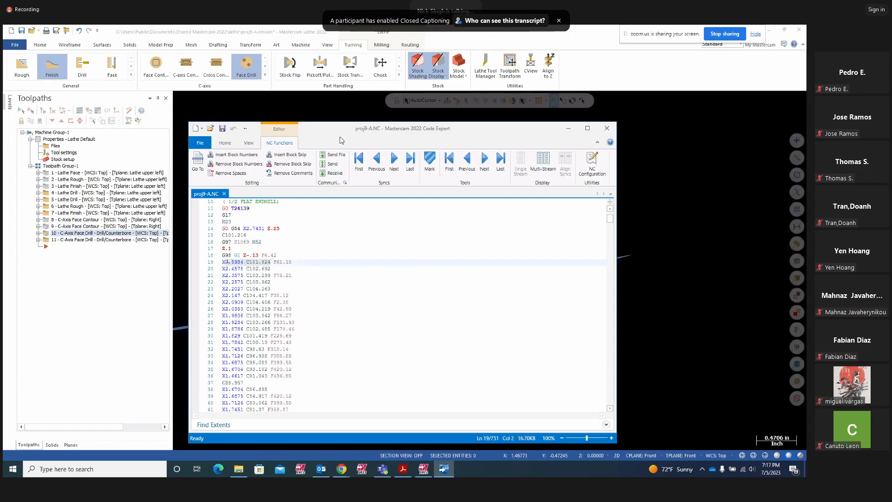
# Arrange the Code Expert window and the Mastercam part window side by side, with the NC code active
pyautogui.moveTo(361, 128); pyautogui.dragTo(805, 133)
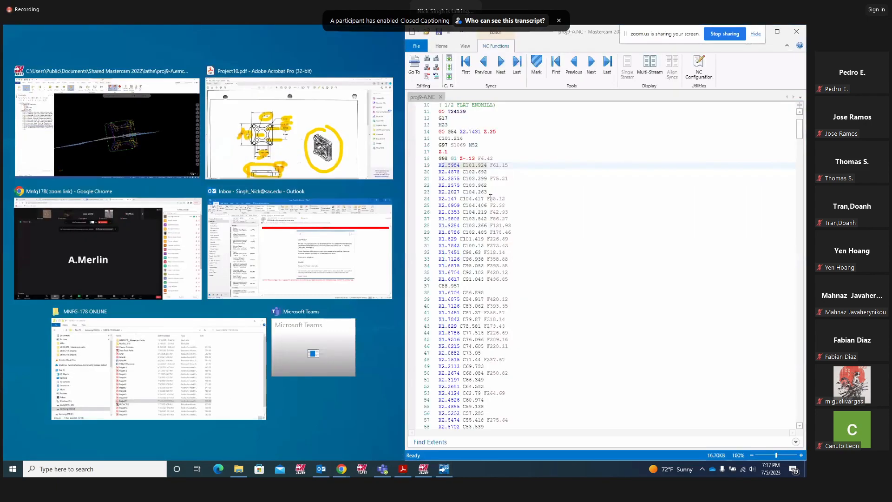
pyautogui.click(158, 150)
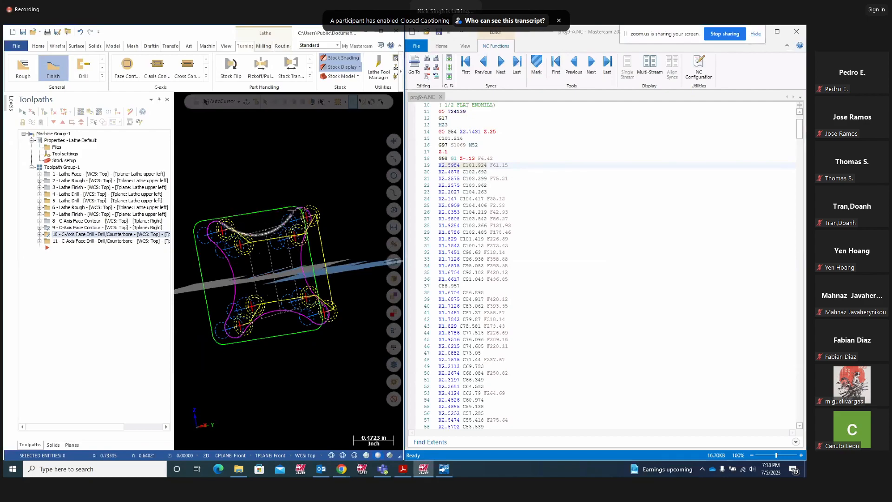
pyautogui.click(576, 259)
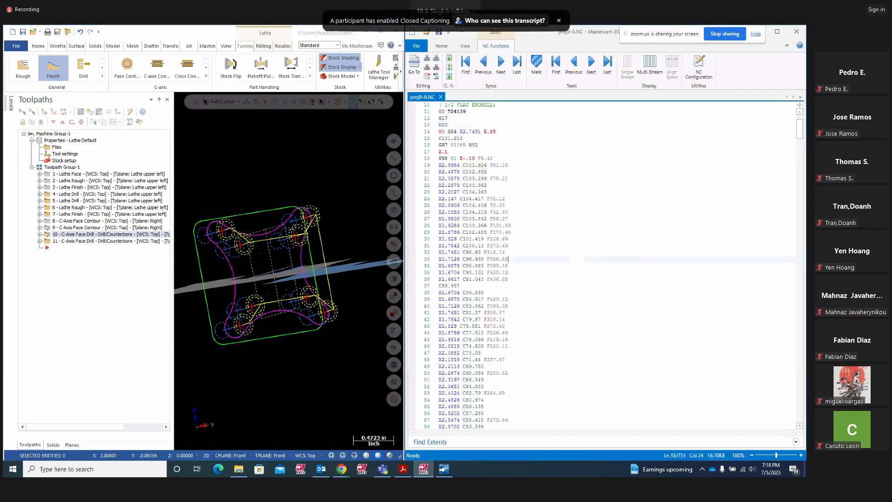
# Examine the posted X and C contour moves against the part geometry, and return to the G97 spindle speed block on line 16
pyautogui.scroll(-4, 576, 259)
pyautogui.scroll(-2, 585, 267)
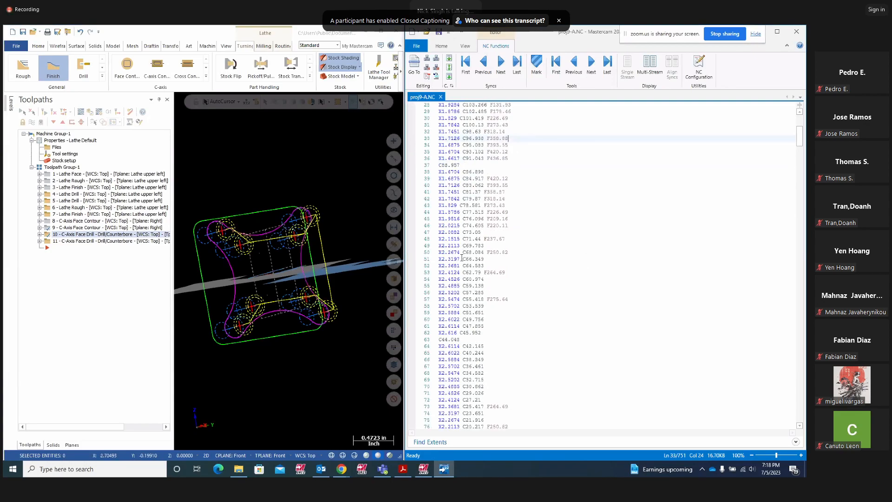
pyautogui.scroll(-2, 484, 263)
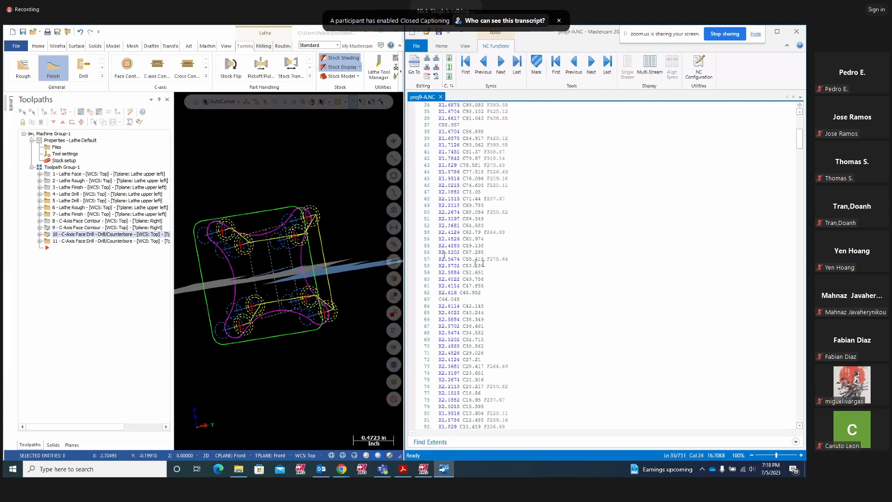
pyautogui.scroll(10, 484, 258)
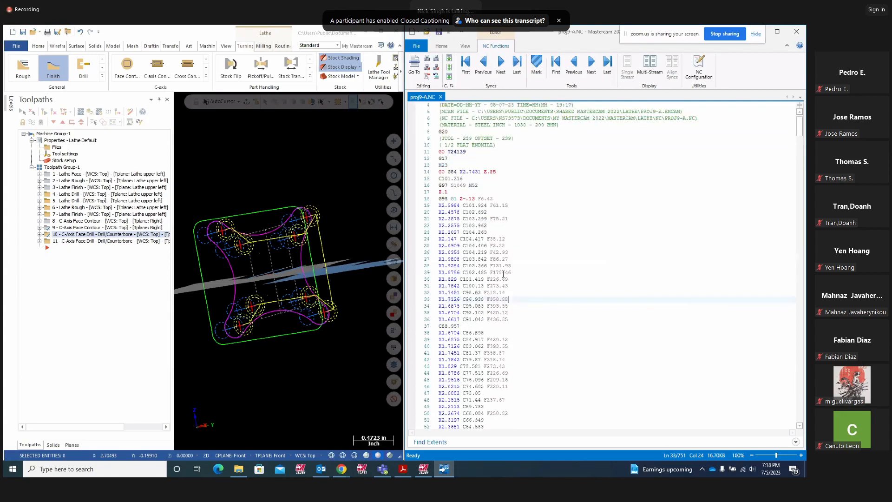
pyautogui.click(454, 186)
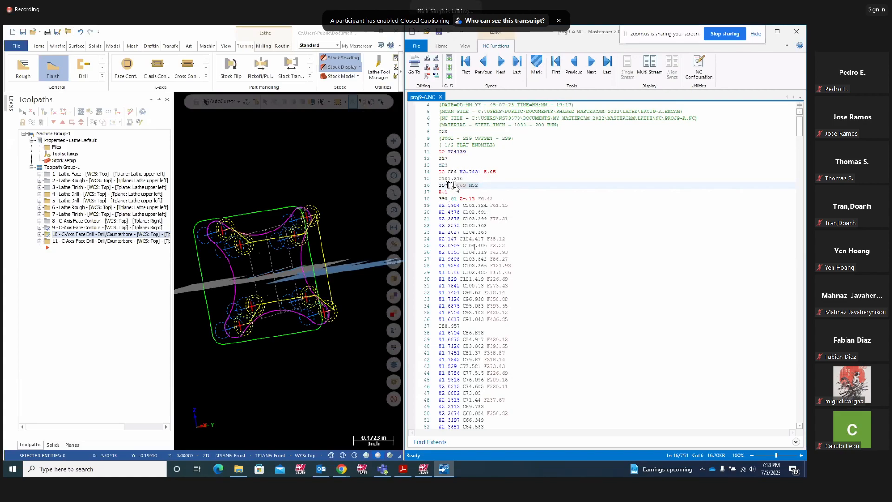
# Follow the contour's X and C moves down proj9-A.NC and check the C values and feed rates on lines 80 to 87
pyautogui.scroll(-5, 486, 210)
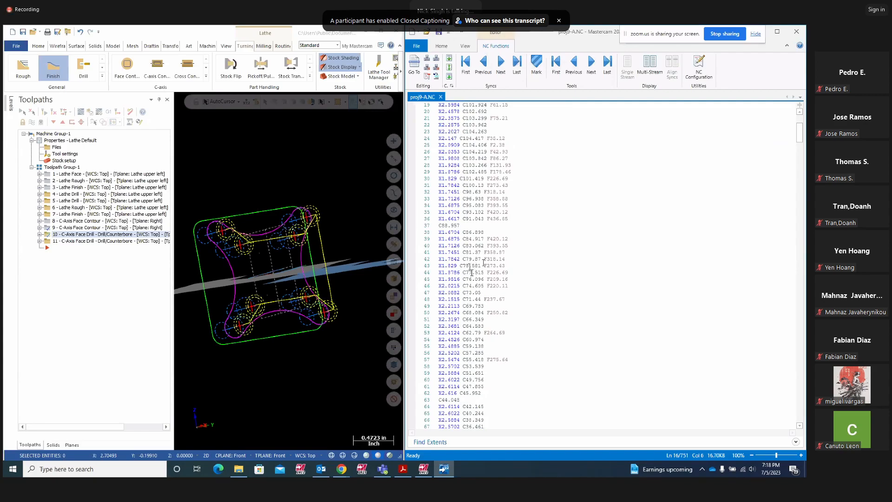
pyautogui.scroll(-5, 475, 289)
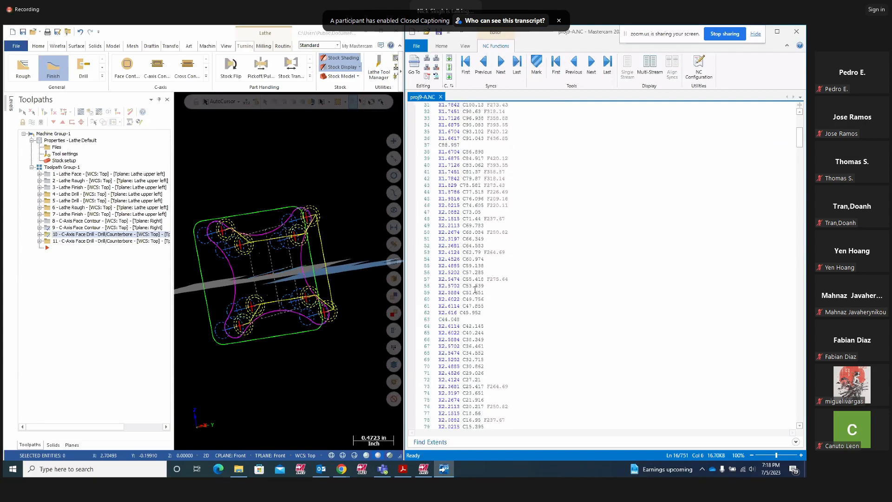
pyautogui.scroll(-6, 476, 285)
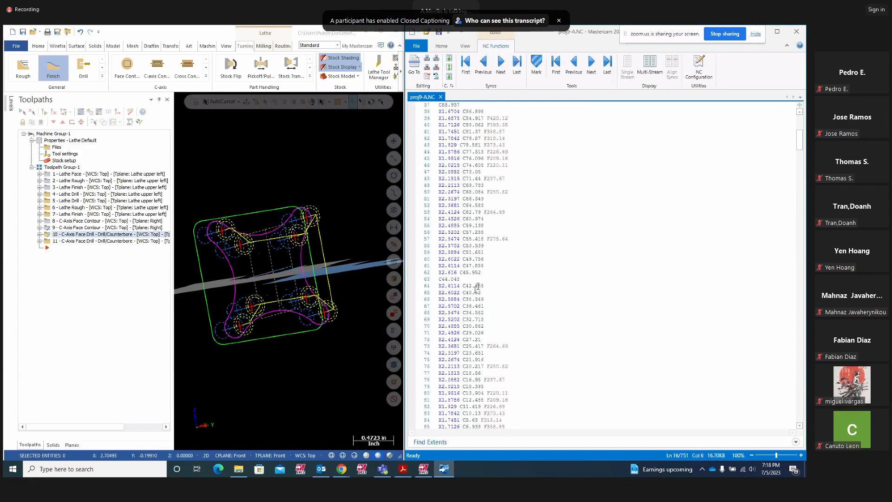
pyautogui.scroll(-2, 478, 288)
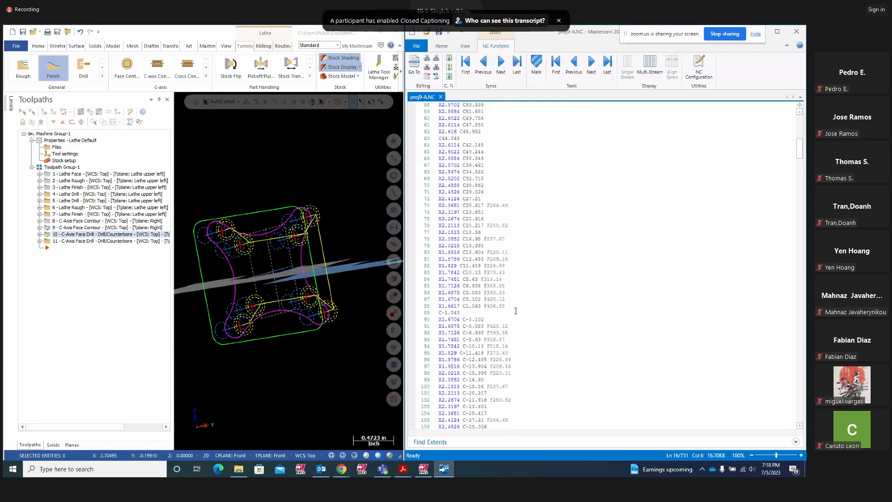
pyautogui.click(484, 272)
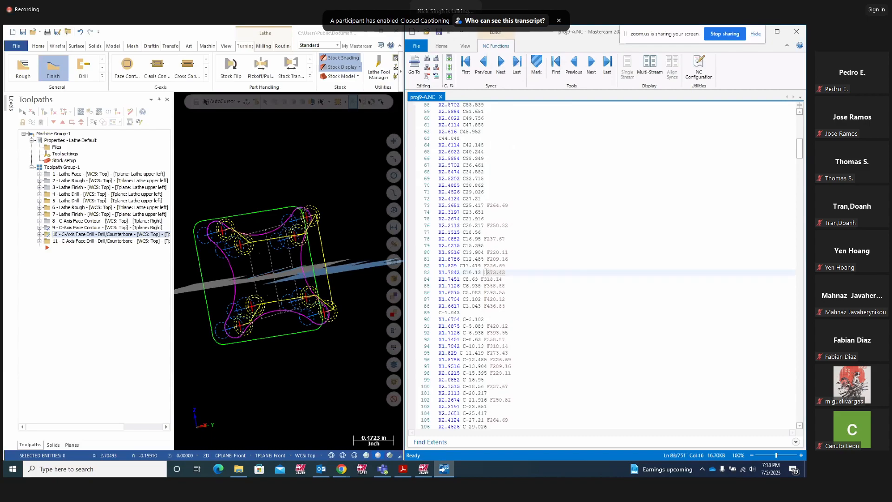
pyautogui.click(486, 266)
pyautogui.click(482, 259)
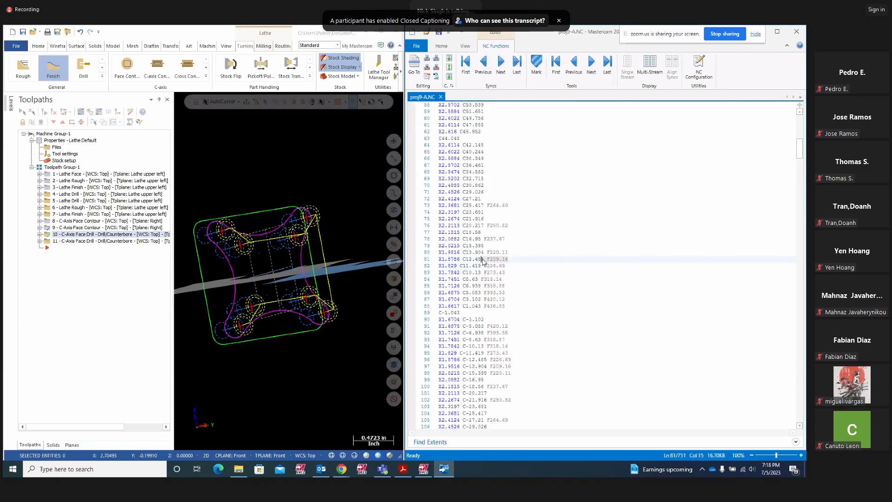
pyautogui.click(482, 252)
pyautogui.click(478, 279)
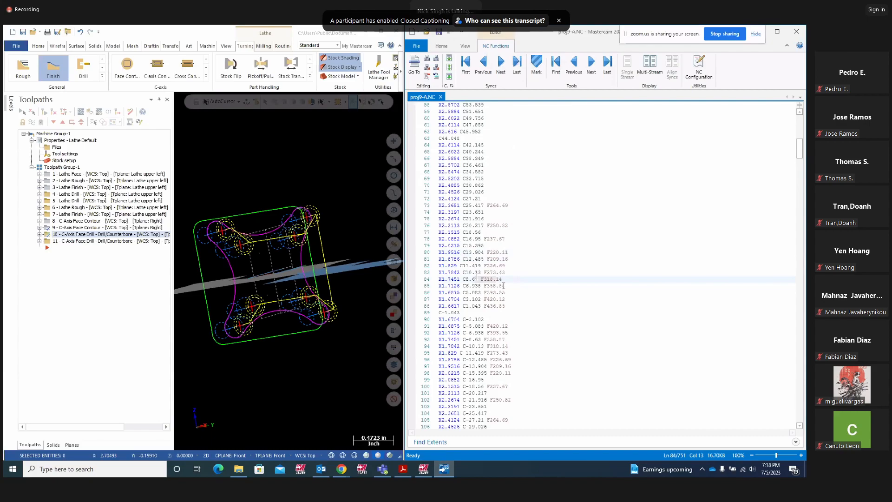
pyautogui.click(478, 286)
pyautogui.click(484, 300)
# Examine the contour's negative C-axis moves from line 89 onward and compare them with the toolpath on the part
pyautogui.scroll(-2, 528, 310)
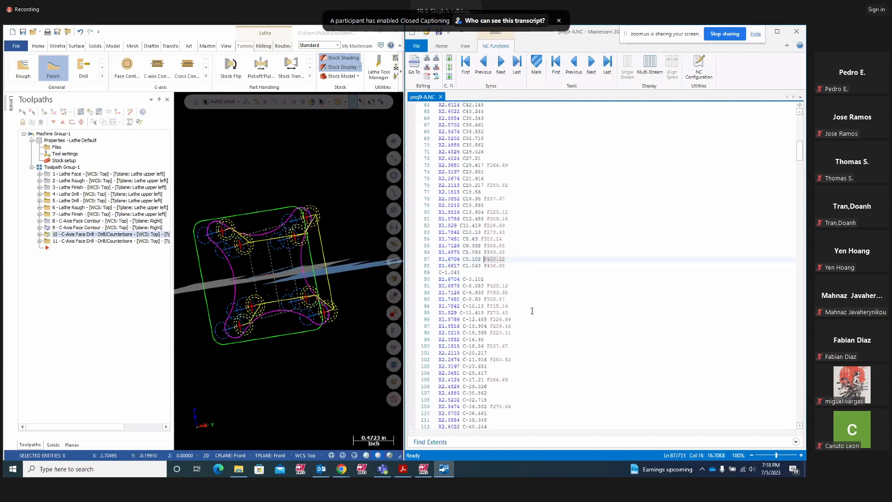
pyautogui.scroll(-2, 528, 320)
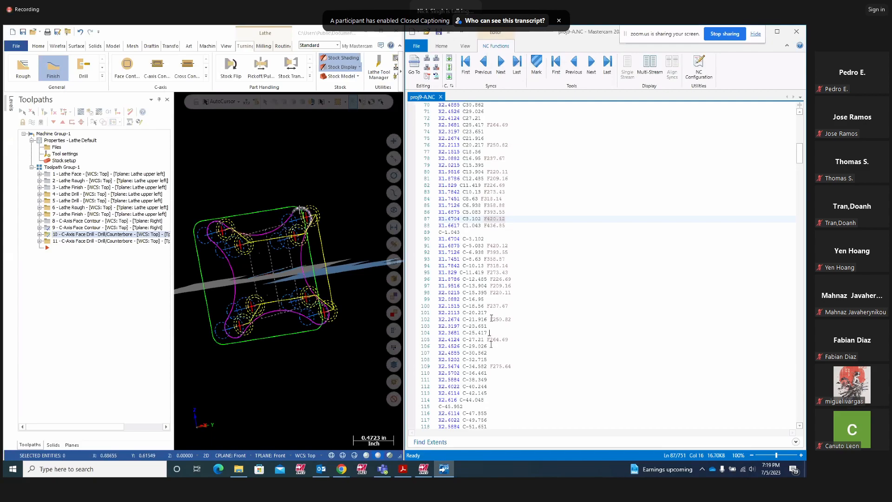
pyautogui.scroll(-5, 604, 265)
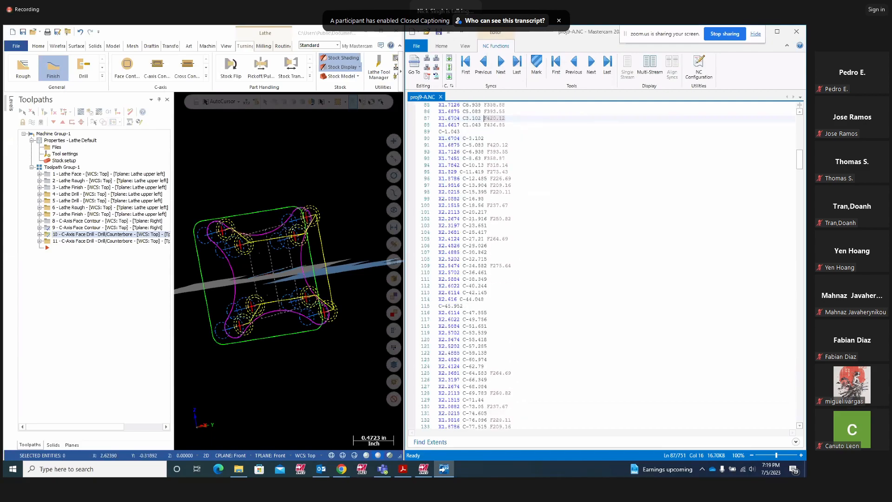
pyautogui.scroll(-1, 523, 336)
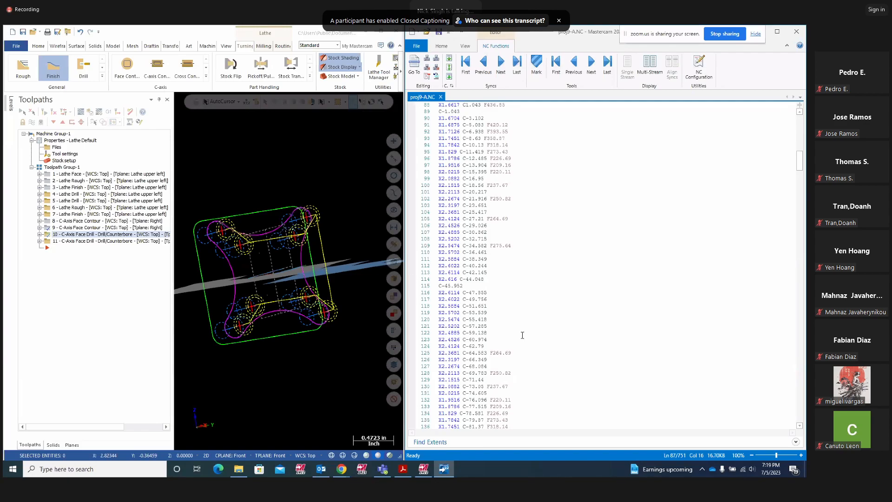
pyautogui.scroll(-5, 457, 310)
pyautogui.scroll(-9, 458, 309)
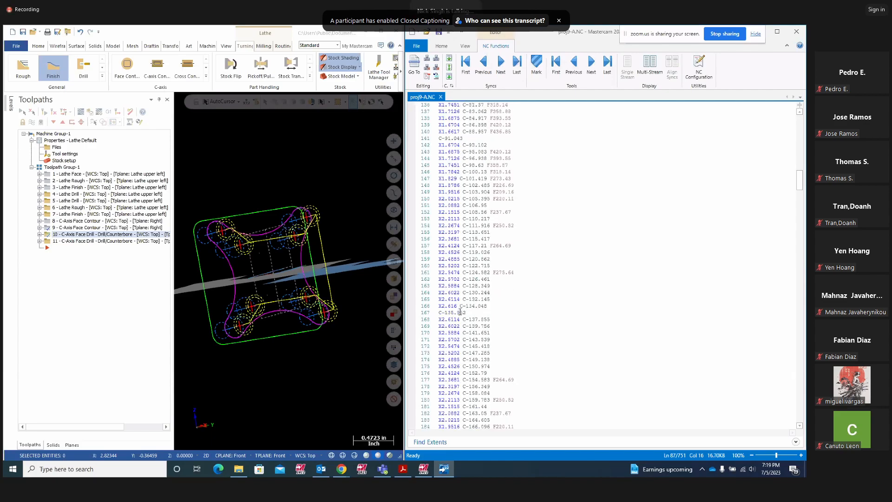
pyautogui.scroll(-4, 459, 310)
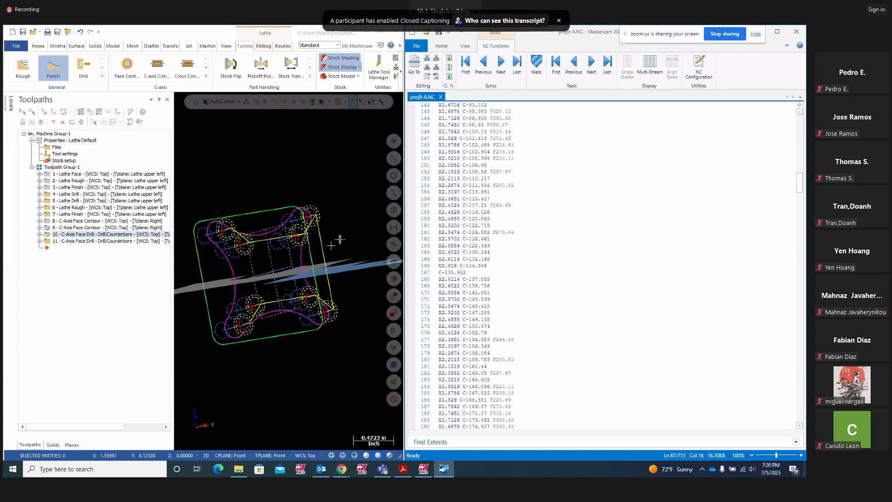
pyautogui.scroll(-6, 549, 303)
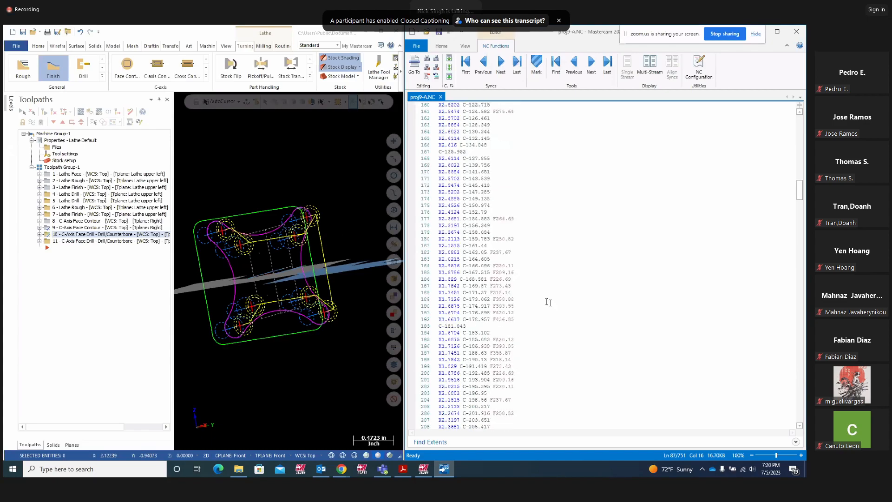
# Scan the remaining X and C contour moves through to the 1/4 centerdrill section at the program's end
pyautogui.scroll(-20, 549, 303)
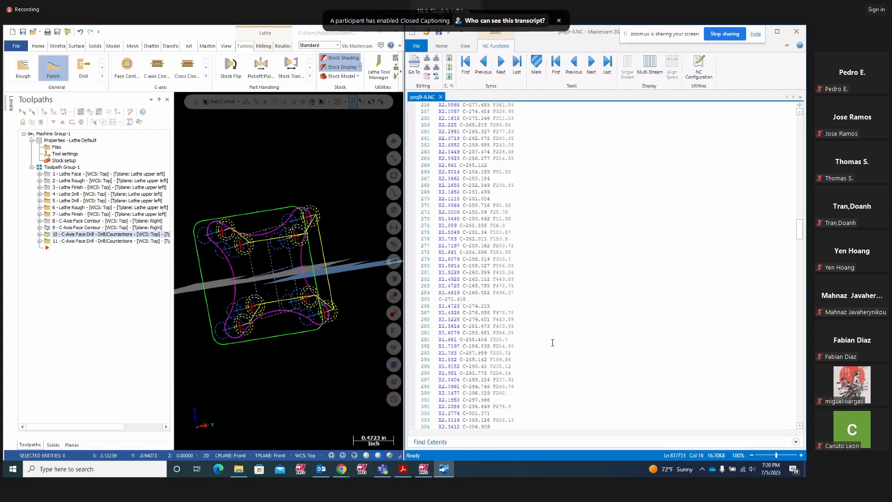
pyautogui.scroll(-7, 552, 342)
pyautogui.scroll(-6, 576, 284)
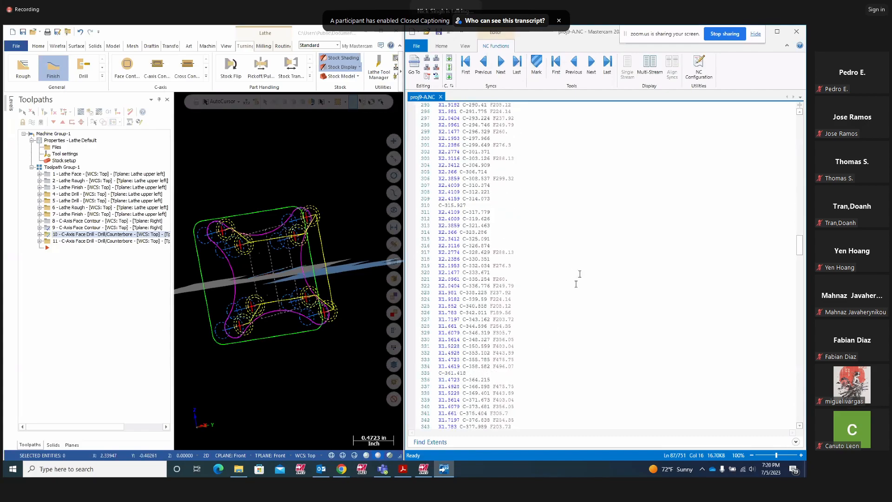
pyautogui.scroll(-20, 576, 284)
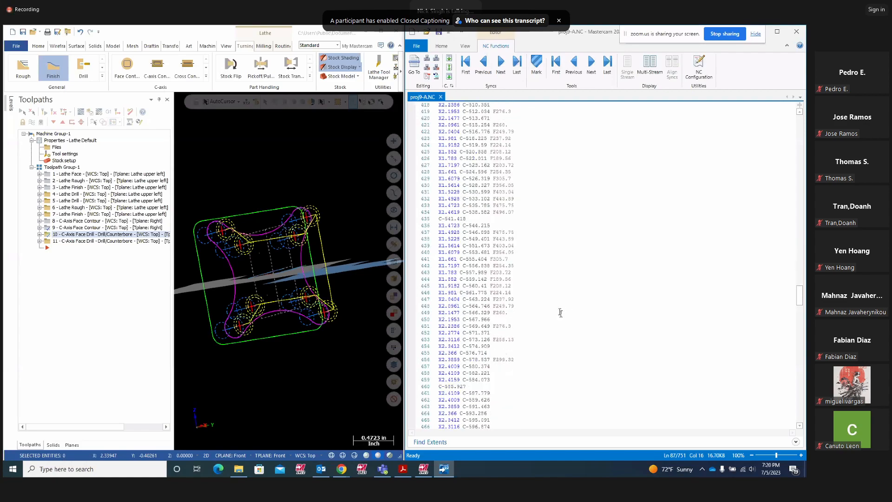
pyautogui.scroll(-20, 560, 312)
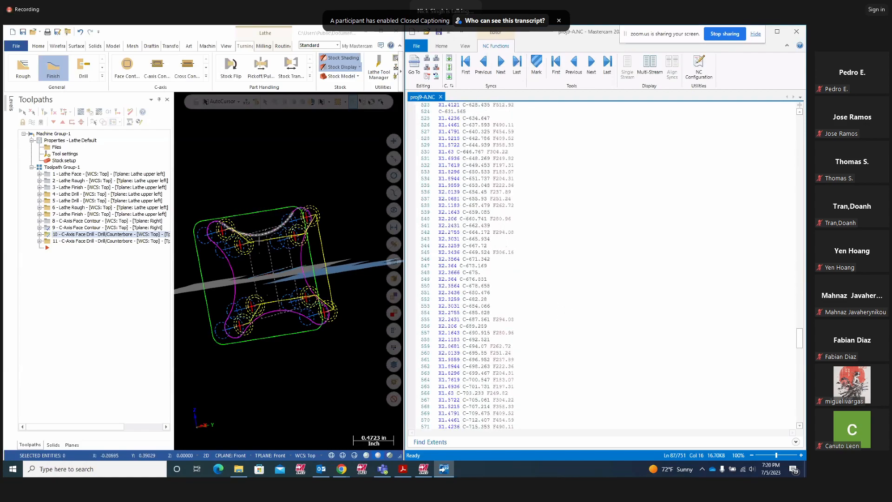
pyautogui.scroll(-20, 553, 309)
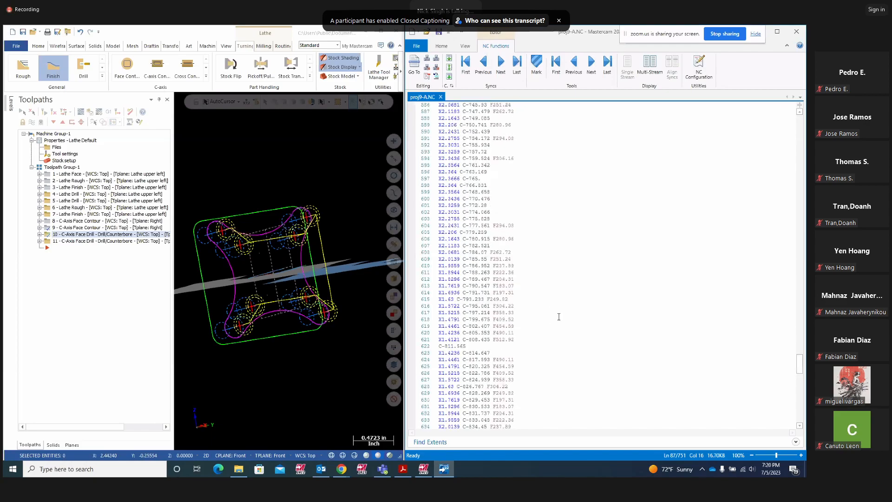
pyautogui.scroll(-20, 559, 316)
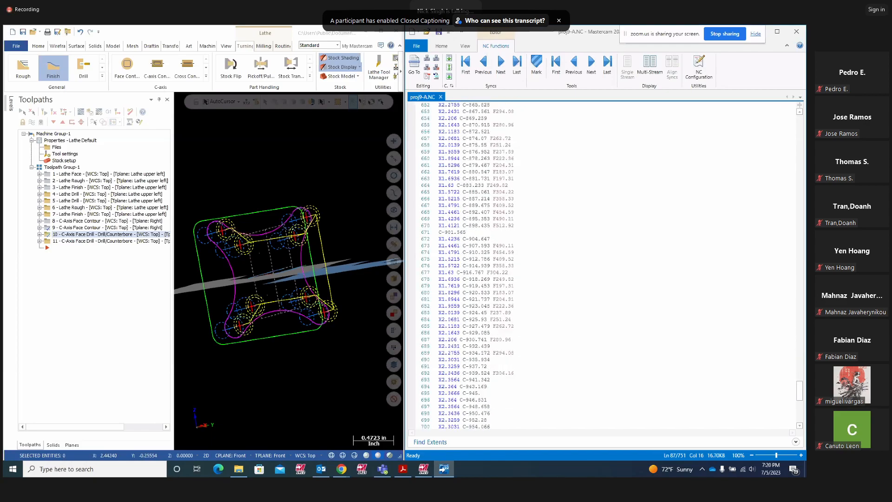
pyautogui.scroll(-10, 558, 315)
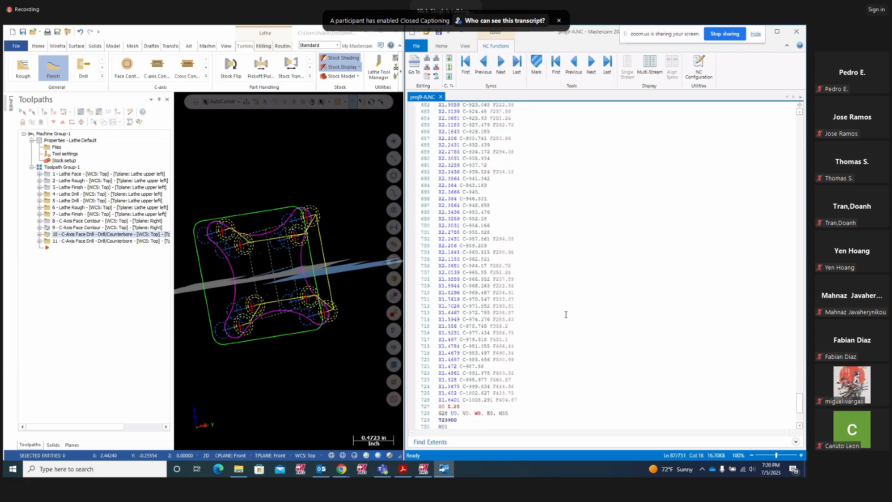
pyautogui.scroll(-7, 566, 315)
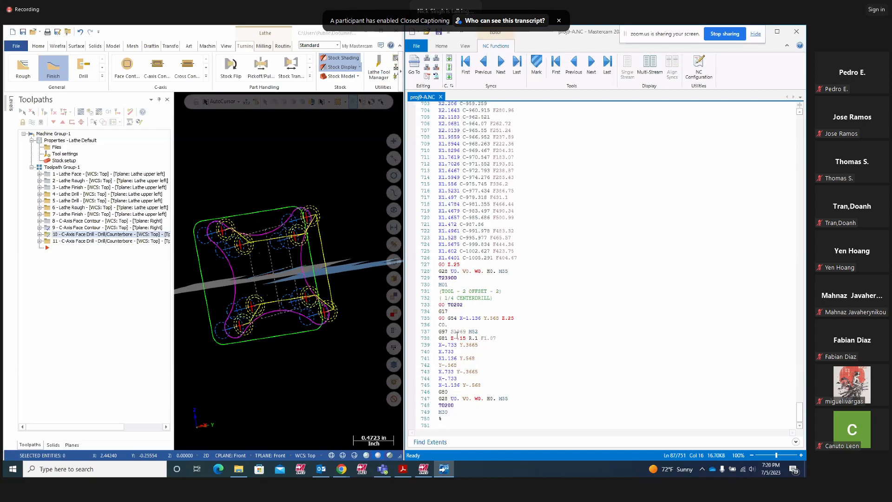
# Check the 1/4 centerdrill section's C0. line and the G81 drilling block with its first following hole position on line 739
pyautogui.click(437, 325)
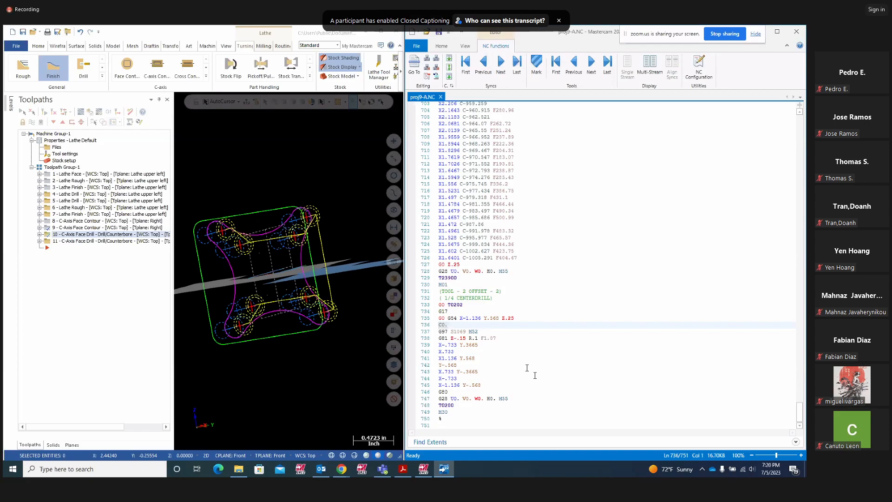
pyautogui.click(512, 300)
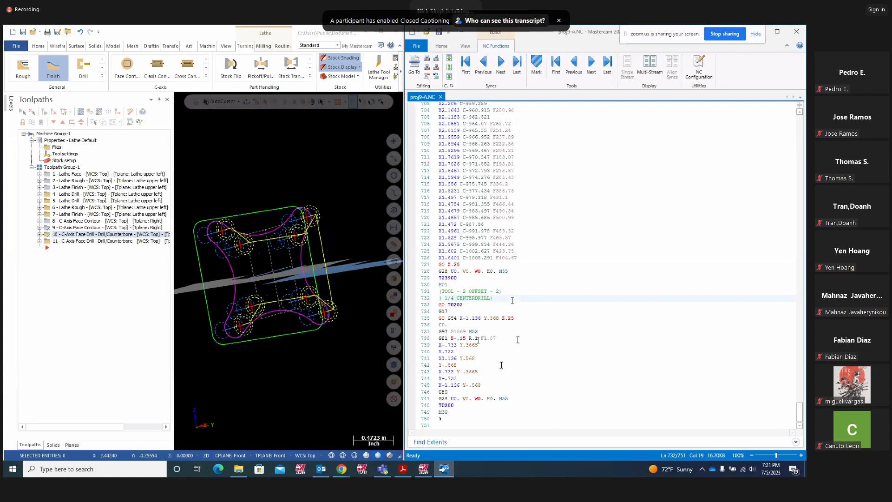
pyautogui.click(442, 325)
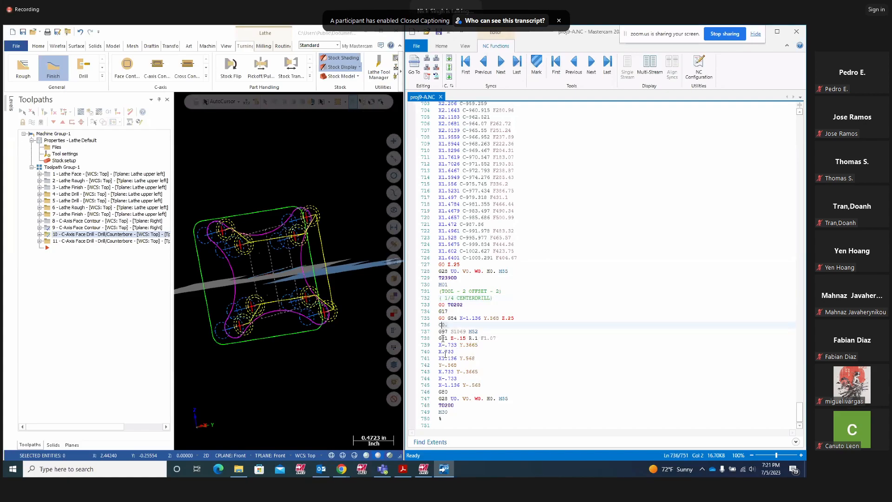
pyautogui.click(439, 345)
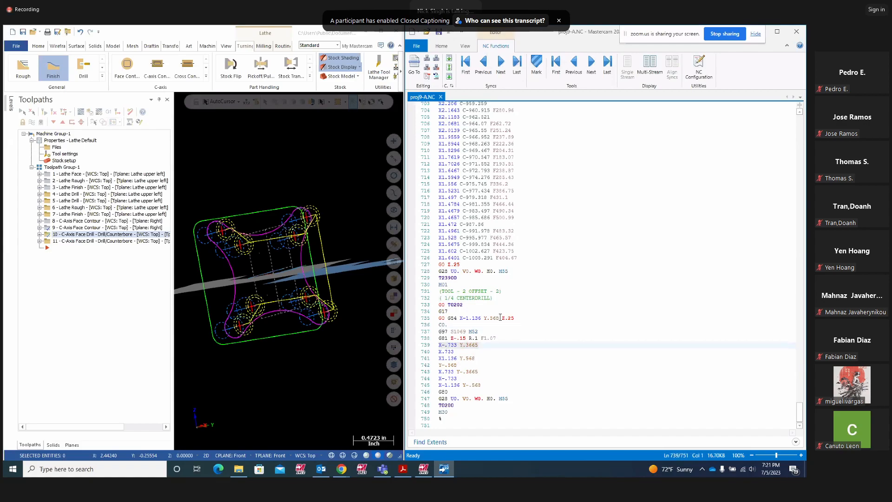
# Highlight the starting X-1.136 Y.568 position on line 735 and trace the drill hole coordinates down to line 744
pyautogui.moveTo(500, 317); pyautogui.dragTo(460, 318)
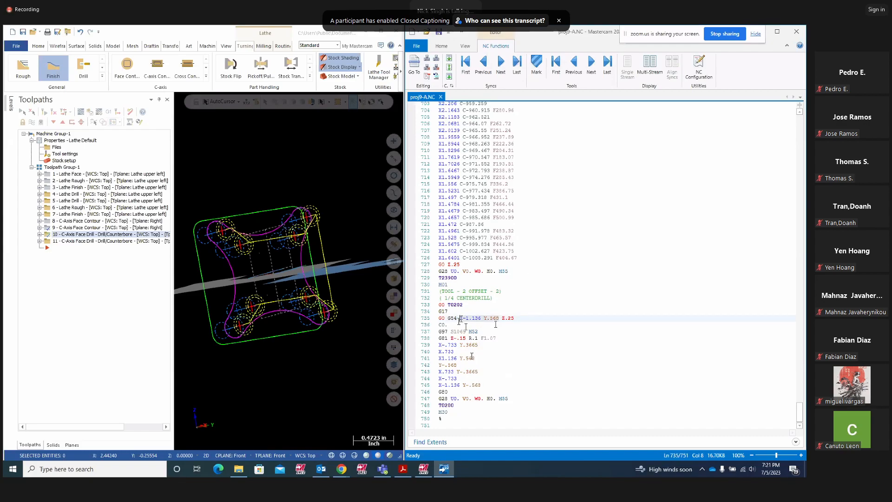
pyautogui.moveTo(478, 345); pyautogui.dragTo(447, 351)
pyautogui.click(447, 358)
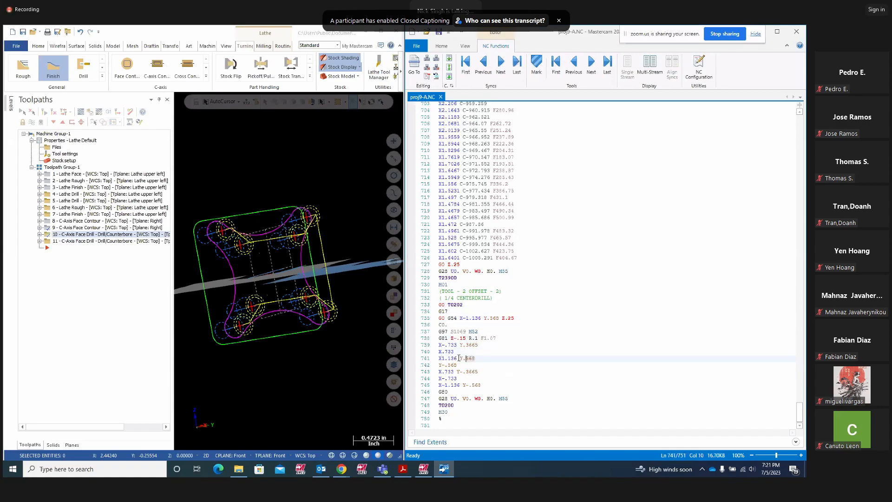
pyautogui.click(450, 365)
pyautogui.click(458, 371)
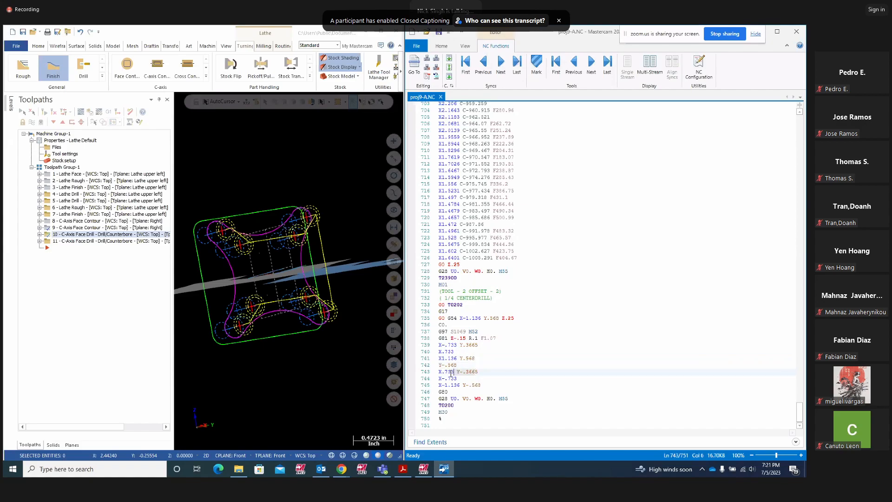
pyautogui.moveTo(457, 378); pyautogui.dragTo(439, 379)
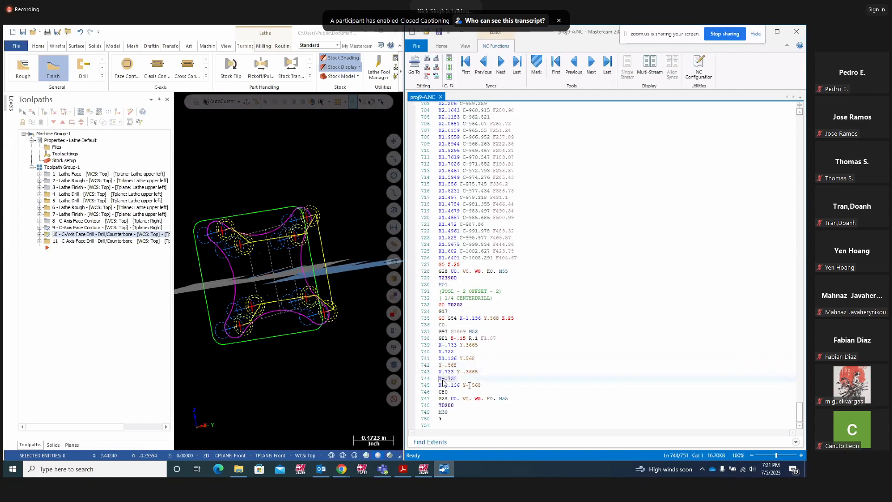
# Go through the drill positions again one by one, from the G54 block on line 735 to the last hole on line 745
pyautogui.click(459, 318)
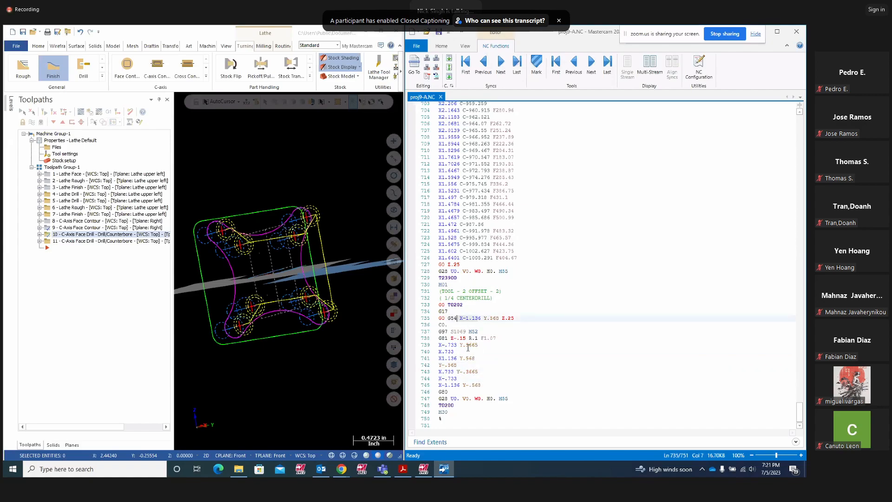
pyautogui.click(477, 345)
pyautogui.click(440, 352)
pyautogui.moveTo(472, 358); pyautogui.dragTo(445, 365)
pyautogui.click(457, 372)
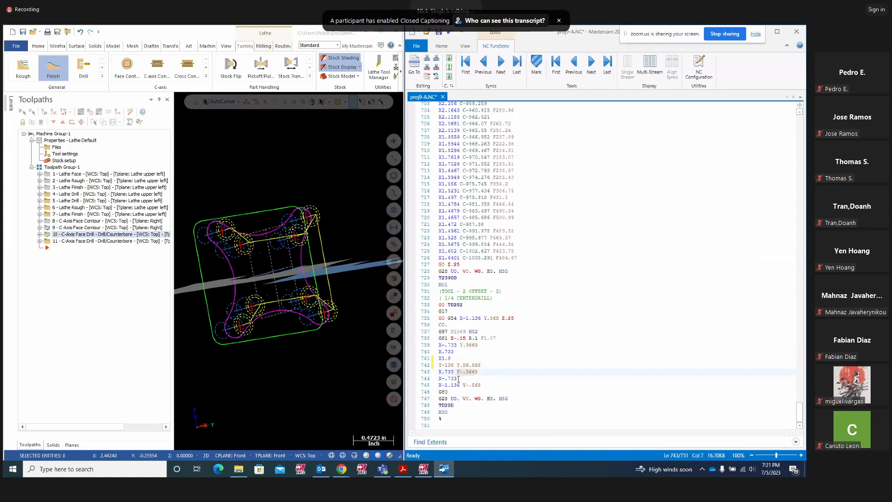
pyautogui.click(438, 385)
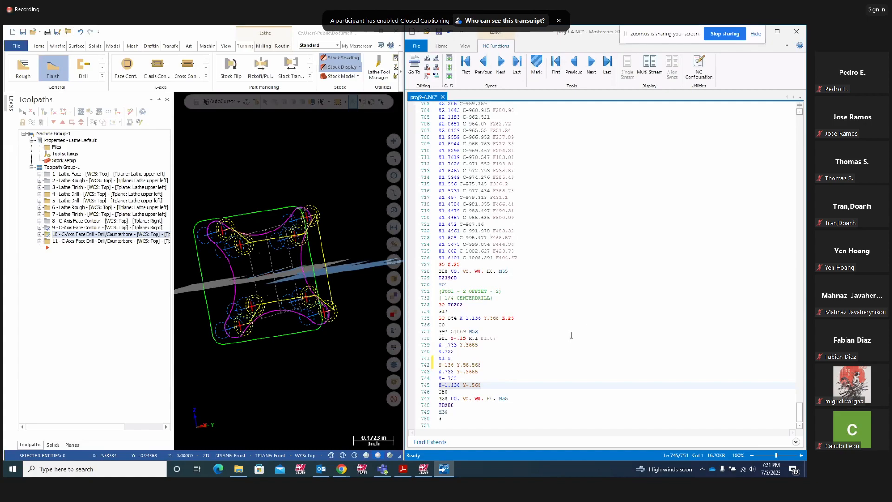
# Skim back up through the X and C contour moves, then close the NC code without saving the changes
pyautogui.scroll(11, 571, 335)
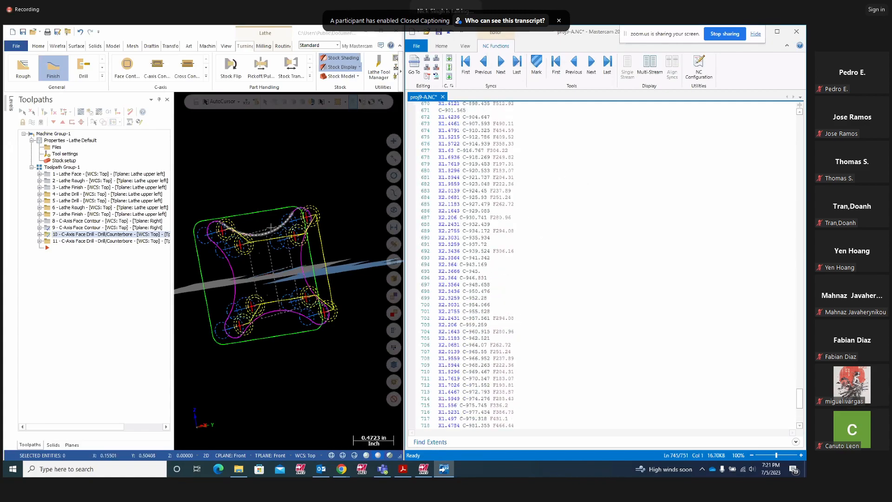
pyautogui.scroll(20, 518, 319)
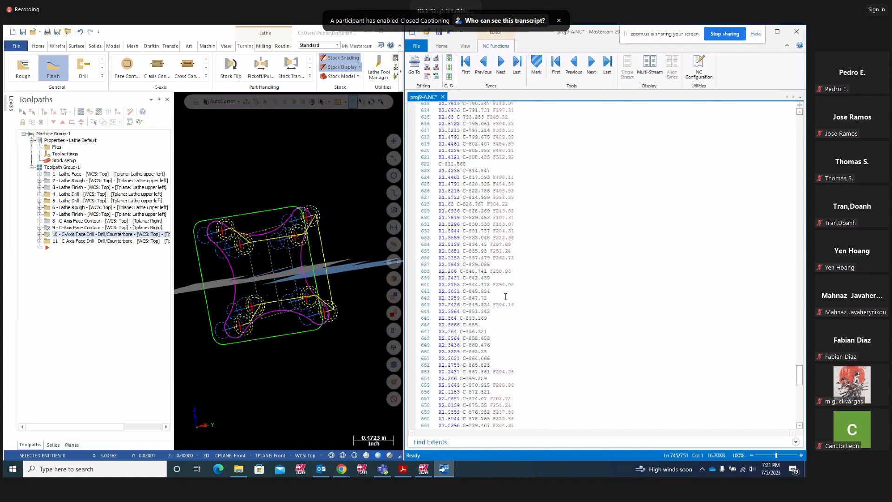
pyautogui.scroll(20, 518, 319)
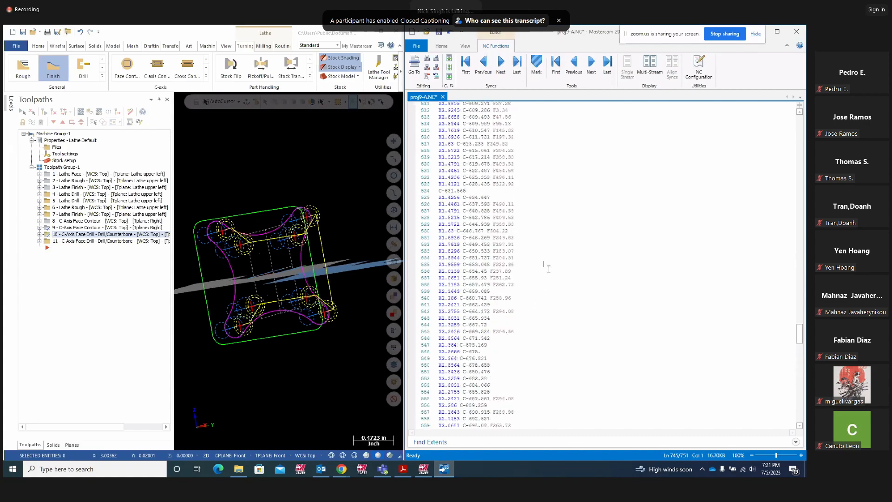
pyautogui.click(797, 32)
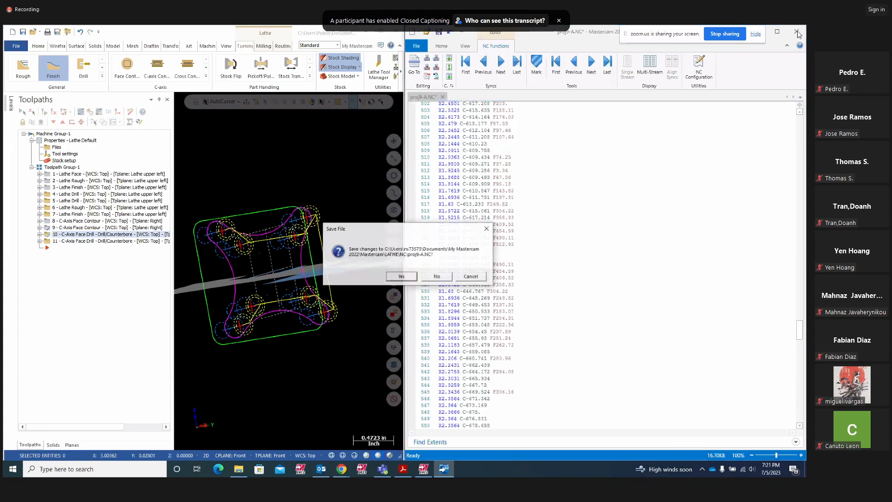
pyautogui.click(438, 277)
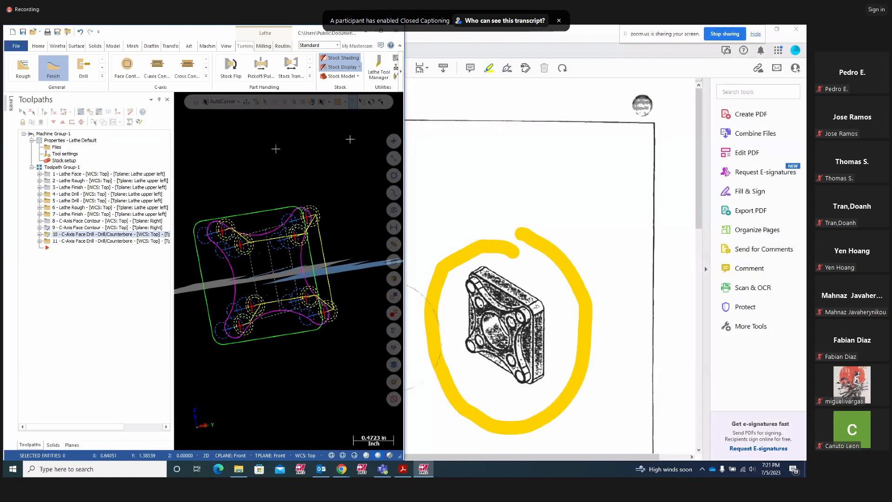
# Clear the drawing window away, enlarge the Mastercam window to full screen and tilt the part view
pyautogui.moveTo(466, 35); pyautogui.dragTo(432, 160)
pyautogui.click(603, 156)
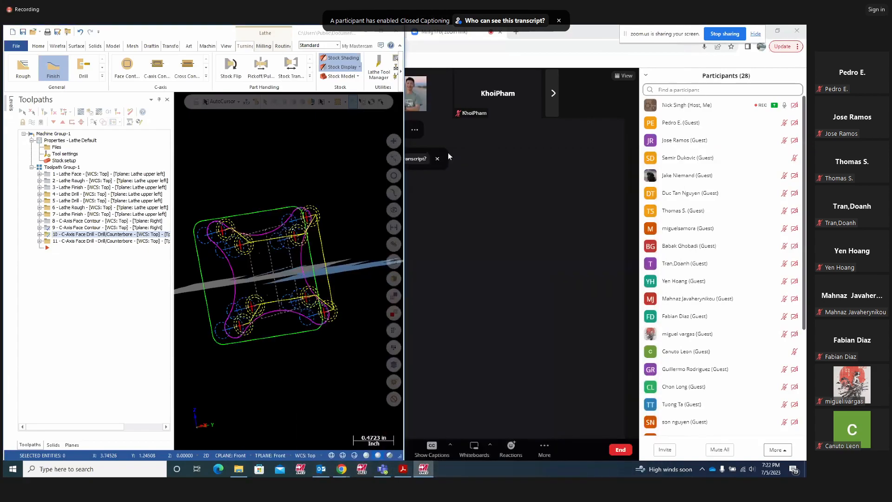
pyautogui.click(381, 31)
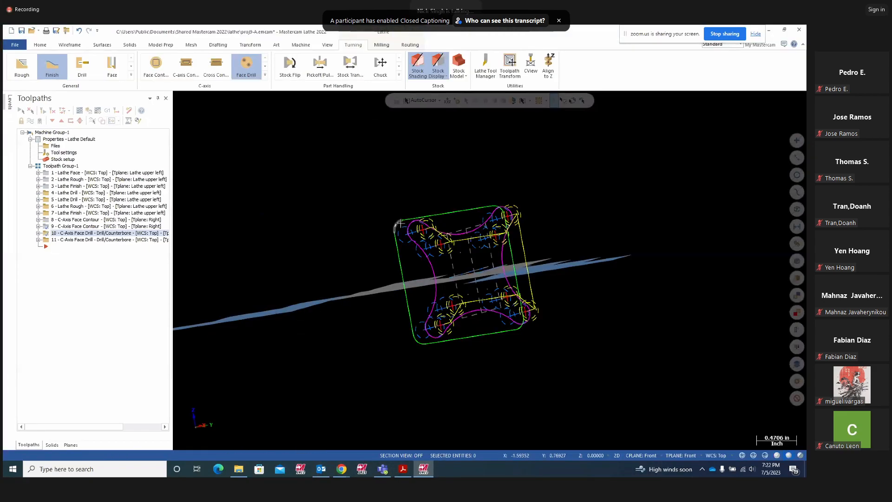
pyautogui.moveTo(342, 219)
pyautogui.mouseDown(button='middle')
pyautogui.moveTo(424, 246)
pyautogui.moveTo(344, 231)
pyautogui.mouseUp(button='middle')
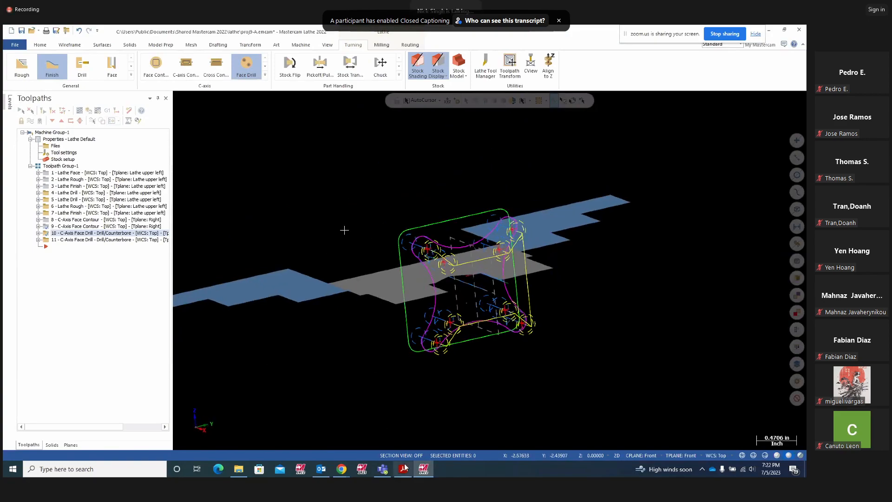
# Switch to the Zoom meeting in Chrome and pause its recording
pyautogui.moveTo(344, 469)
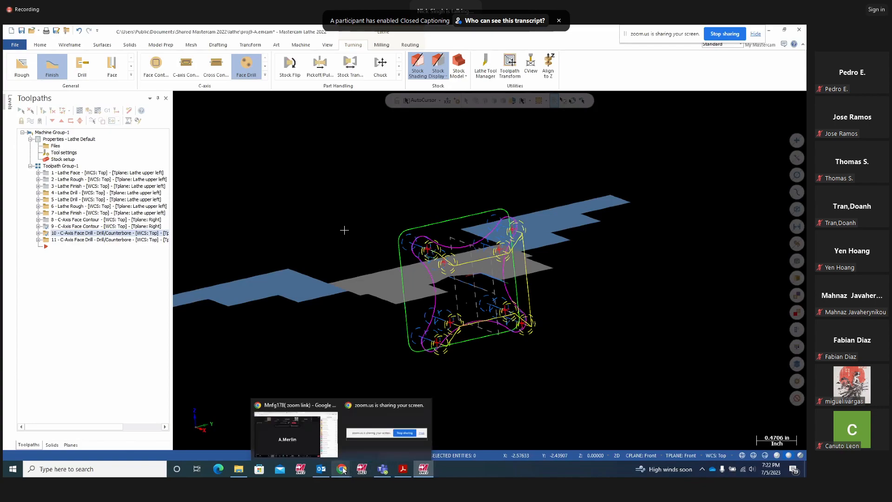
pyautogui.click(311, 436)
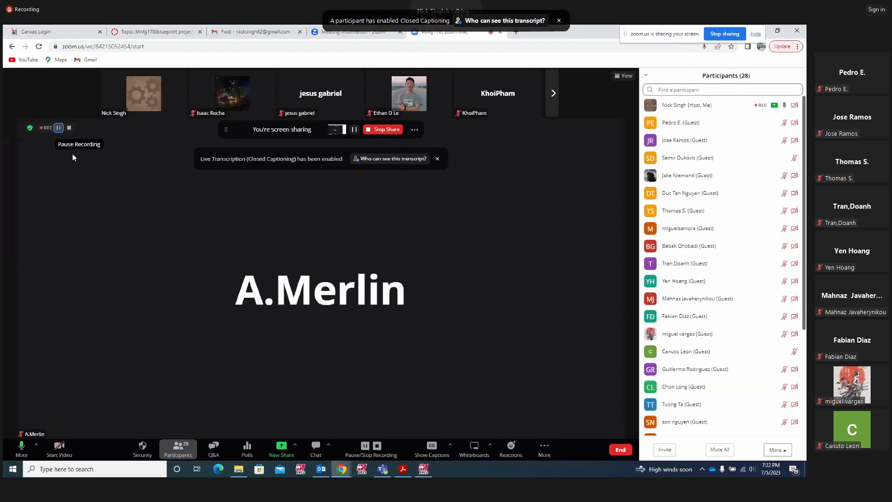
pyautogui.click(59, 128)
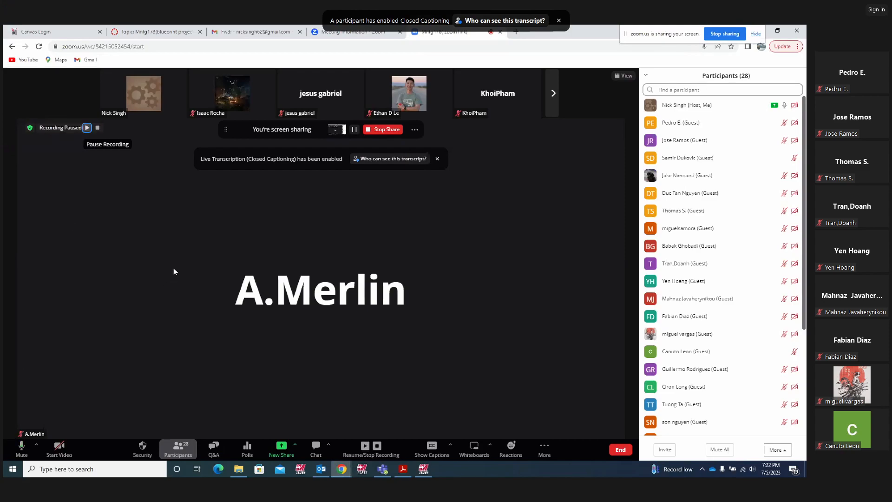
# Return to Mastercam, set the part to the Top (WCS) view, and move the OBS window out of the way
pyautogui.click(424, 468)
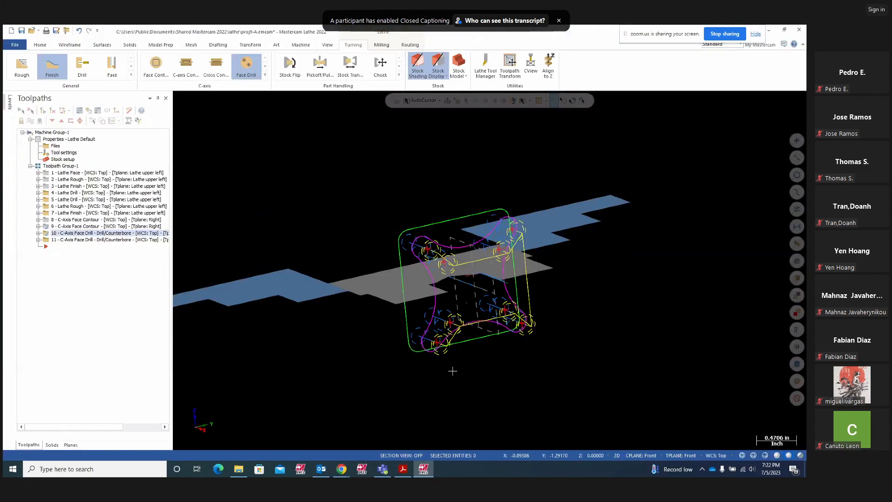
pyautogui.moveTo(580, 312); pyautogui.dragTo(620, 303, button='middle')
pyautogui.rightClick(620, 303)
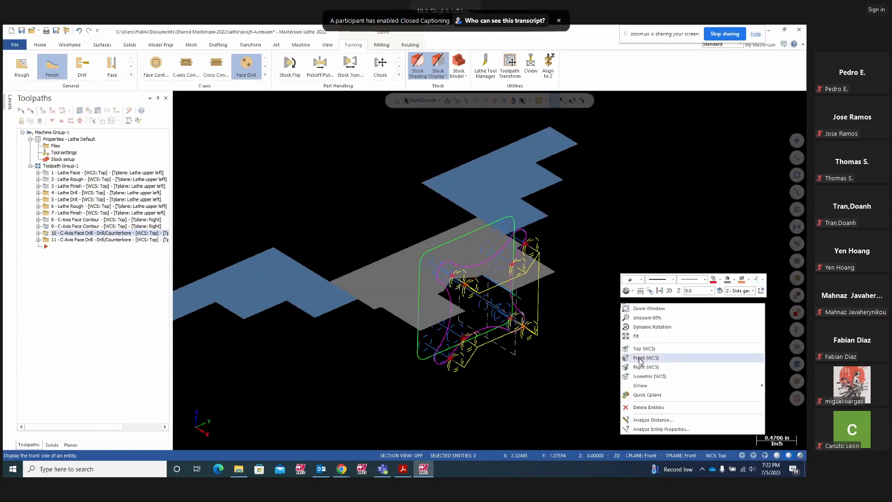
pyautogui.click(639, 348)
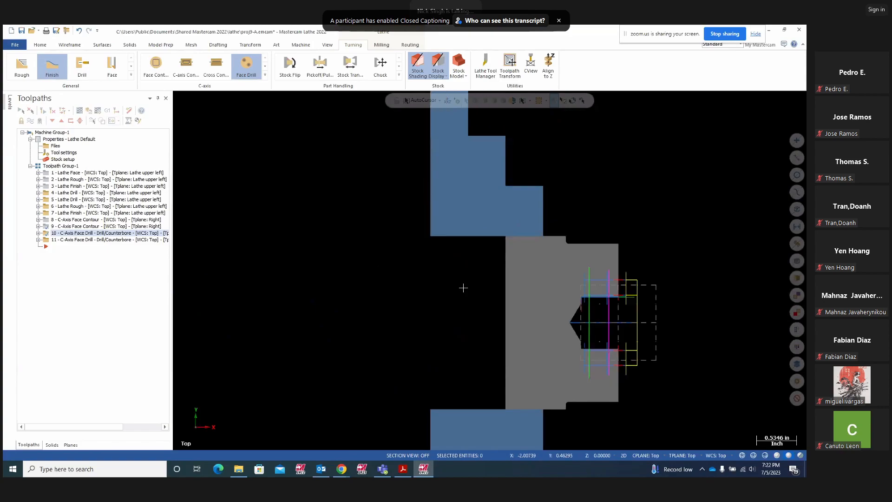
pyautogui.scroll(4, 711, 314)
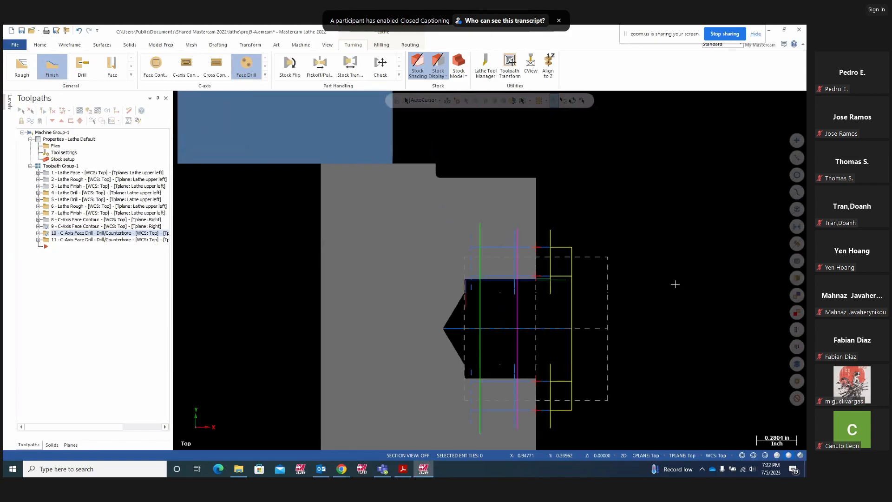
pyautogui.hotkey('alt', 'Tab')
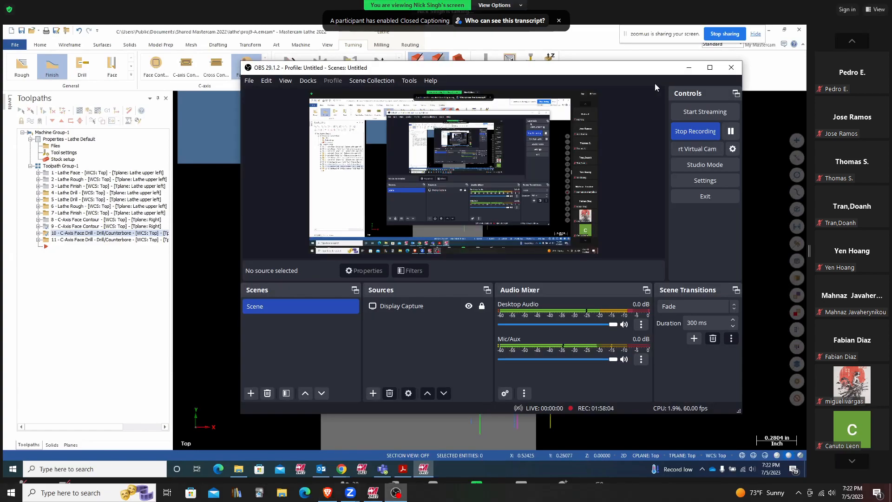
pyautogui.moveTo(602, 70); pyautogui.dragTo(891, 90)
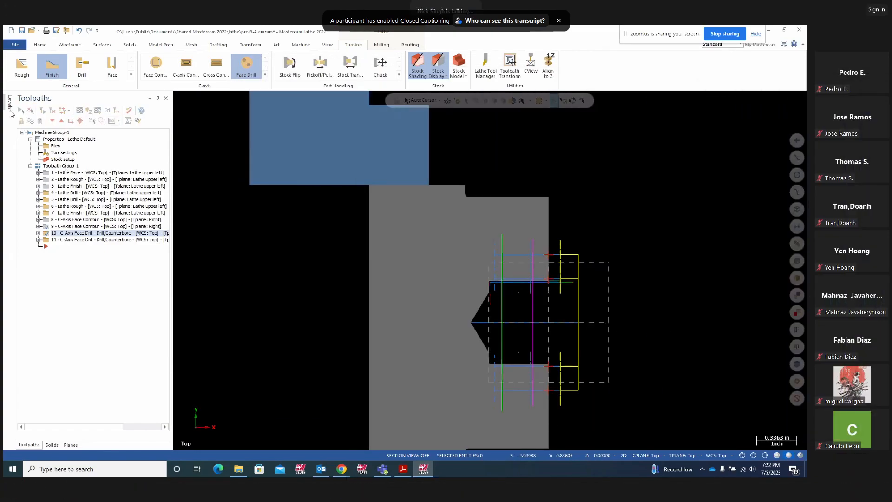
# Make level 1 the main level and hide level 2, Side geometry
pyautogui.click(10, 104)
pyautogui.click(30, 132)
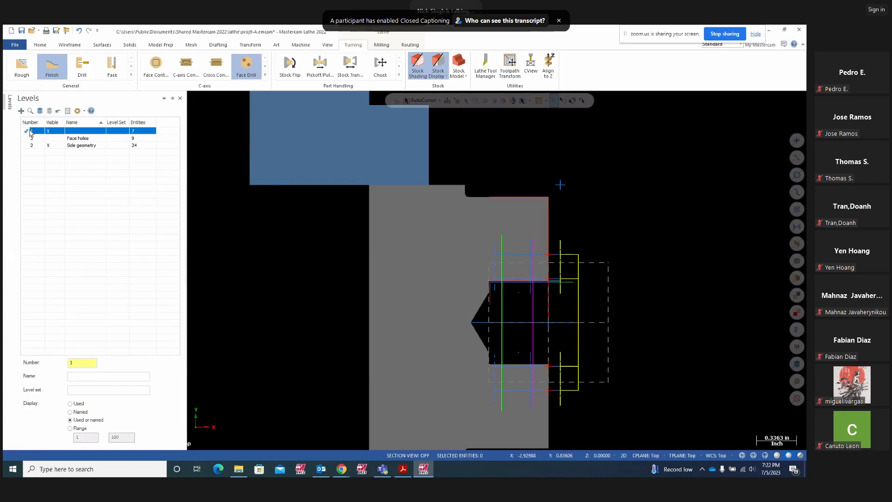
pyautogui.click(54, 146)
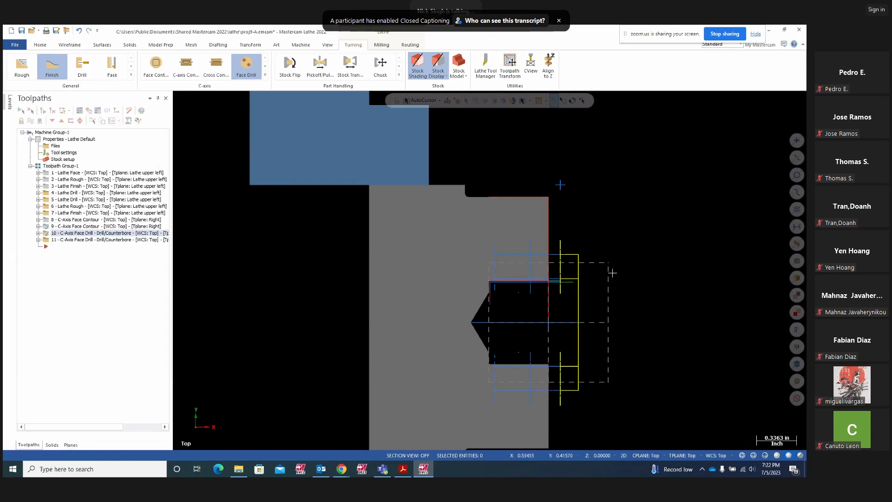
# Select all eleven lathe operations and hide their toolpath display
pyautogui.click(21, 110)
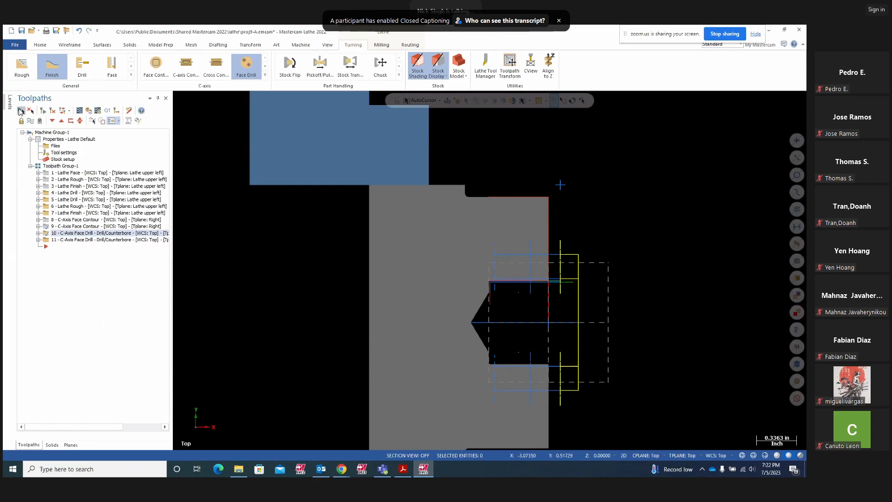
pyautogui.click(30, 121)
pyautogui.click(30, 120)
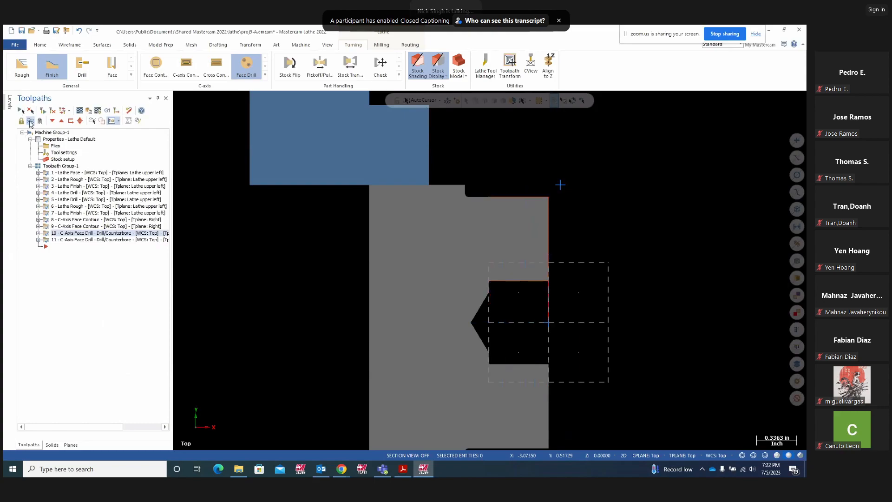
# Turn off Shade boundaries in the machine group's stock setup so stock and chuck show as outlines
pyautogui.scroll(-1, 595, 268)
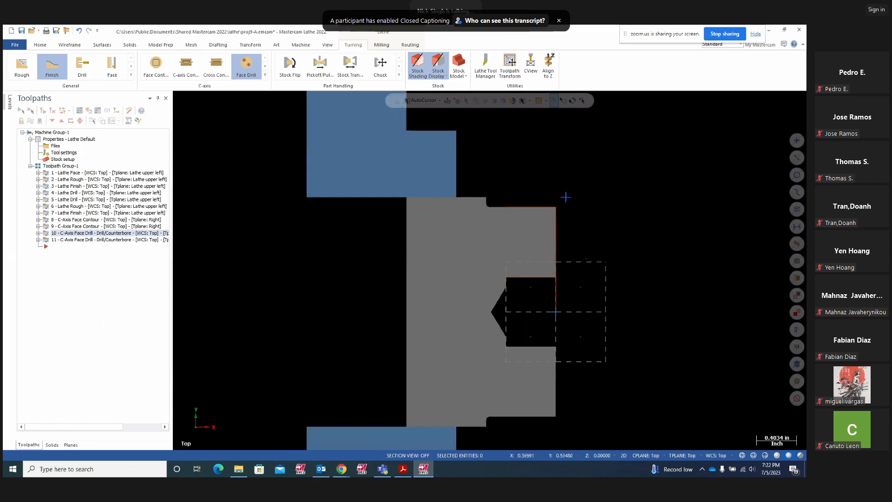
pyautogui.click(57, 159)
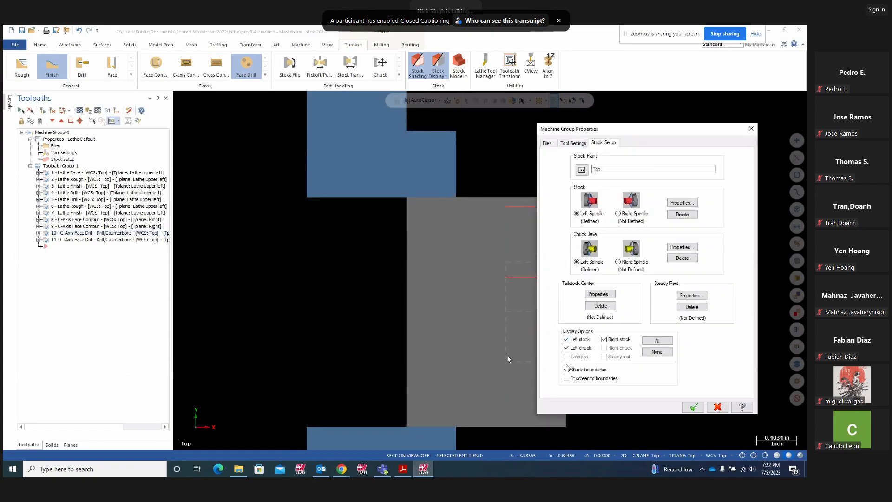
pyautogui.click(567, 370)
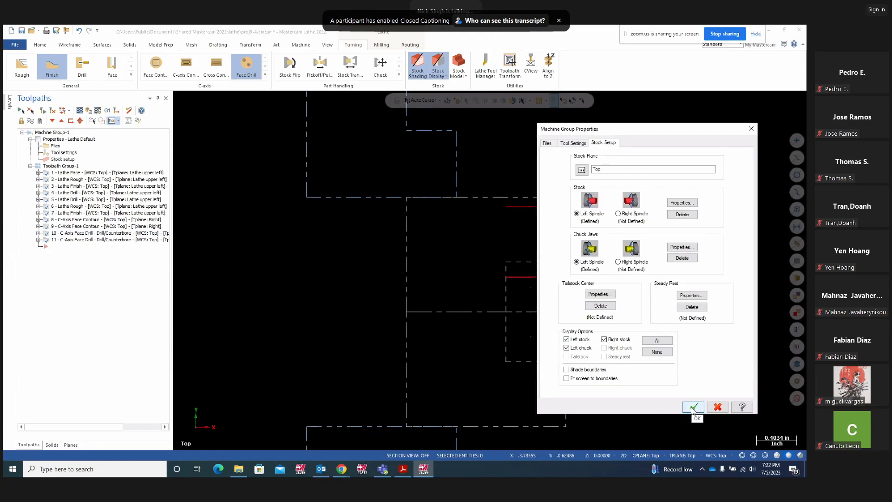
pyautogui.click(693, 407)
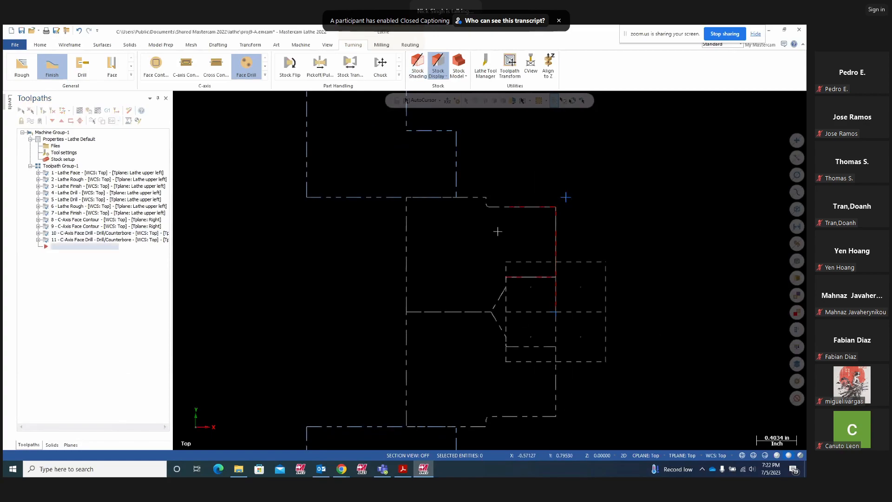
# Select the profile's two horizontal lines, then circle the part's side view in Project10.pdf with the highlighter
pyautogui.click(509, 205)
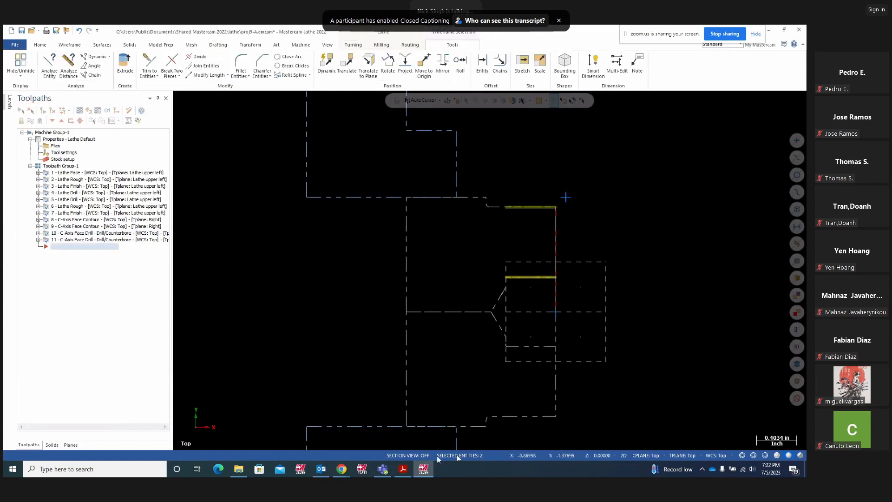
pyautogui.click(403, 468)
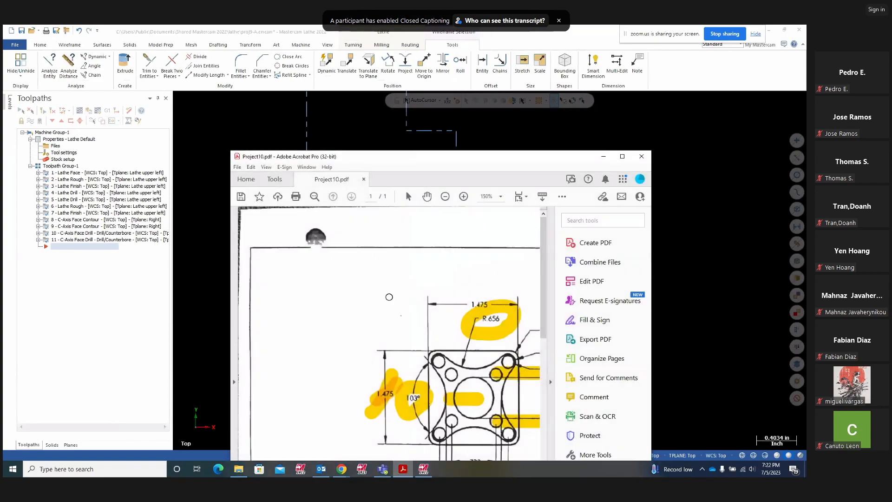
pyautogui.click(622, 156)
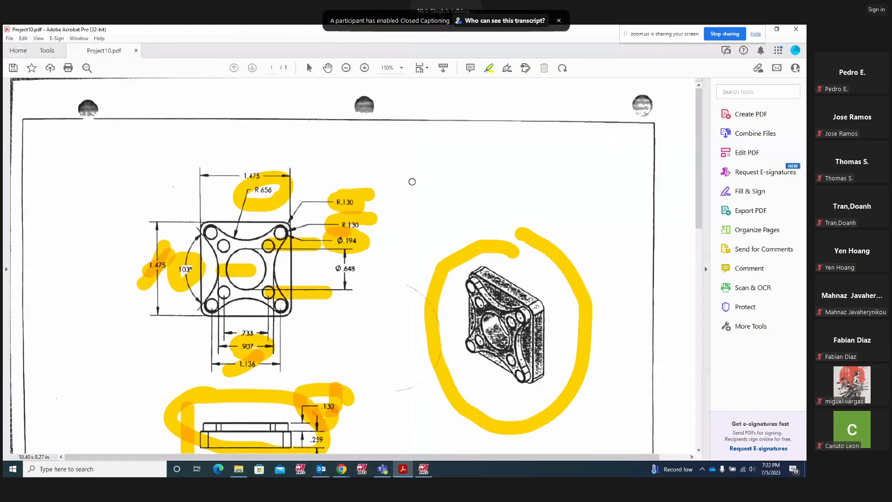
pyautogui.scroll(-2, 361, 342)
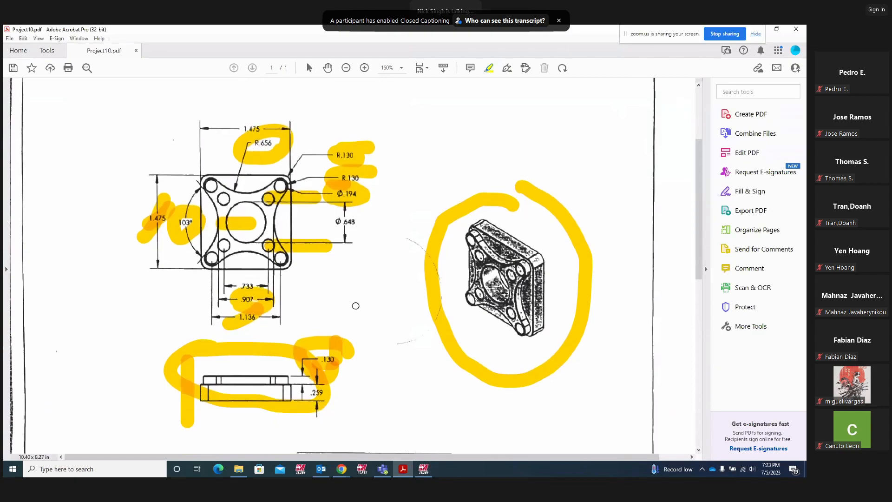
pyautogui.moveTo(228, 354)
pyautogui.mouseDown()
pyautogui.moveTo(199, 356)
pyautogui.moveTo(183, 393)
pyautogui.moveTo(265, 427)
pyautogui.moveTo(323, 402)
pyautogui.moveTo(300, 365)
pyautogui.moveTo(227, 355)
pyautogui.moveTo(186, 417)
pyautogui.mouseUp()
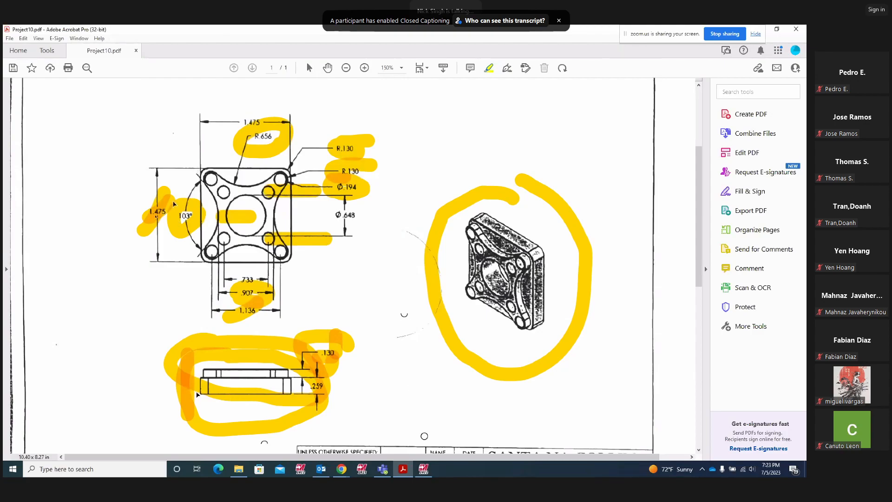
# Compare the selected profile lines in Mastercam with Project10.pdf and highlight the Ø.648 center hole dimension on the drawing
pyautogui.click(423, 468)
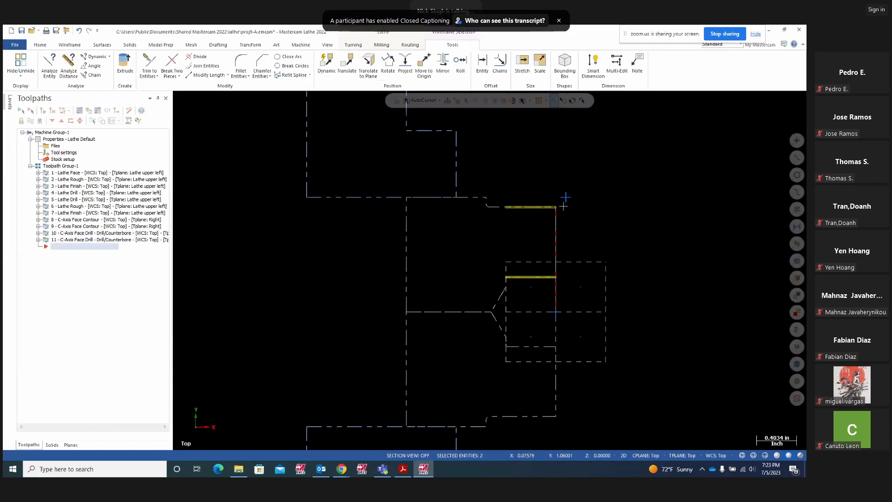
pyautogui.click(515, 210)
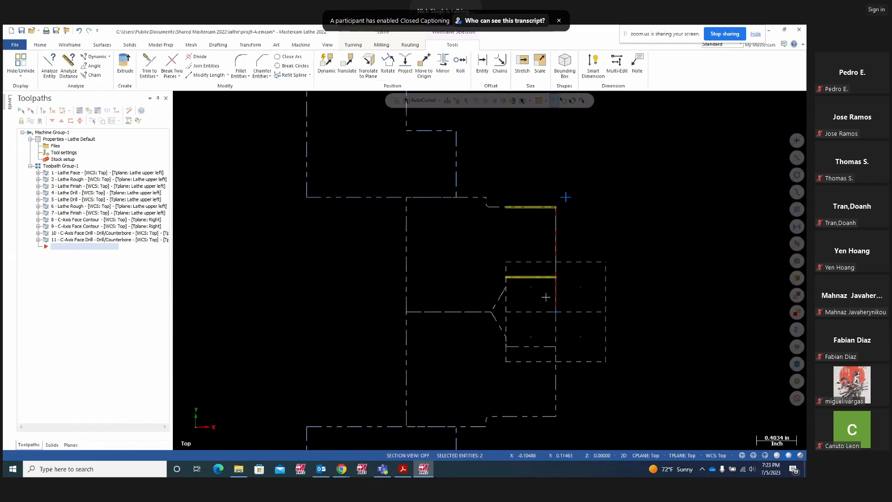
pyautogui.click(404, 470)
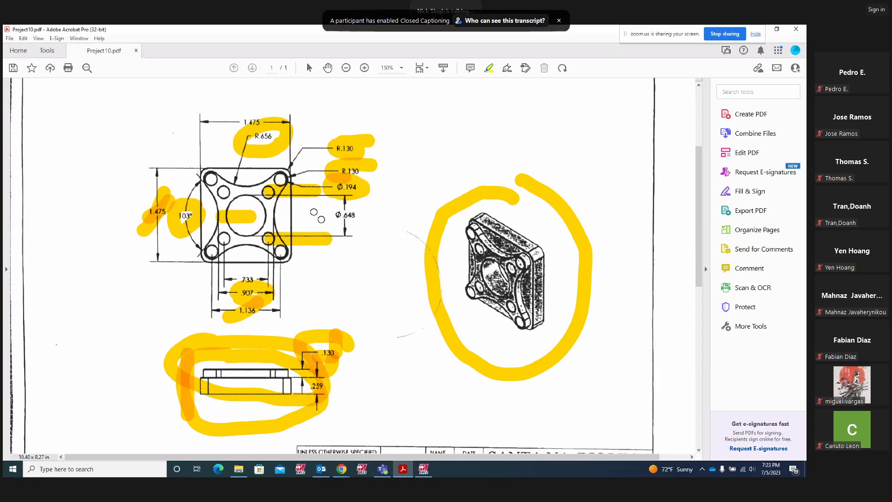
pyautogui.moveTo(322, 222); pyautogui.dragTo(381, 221)
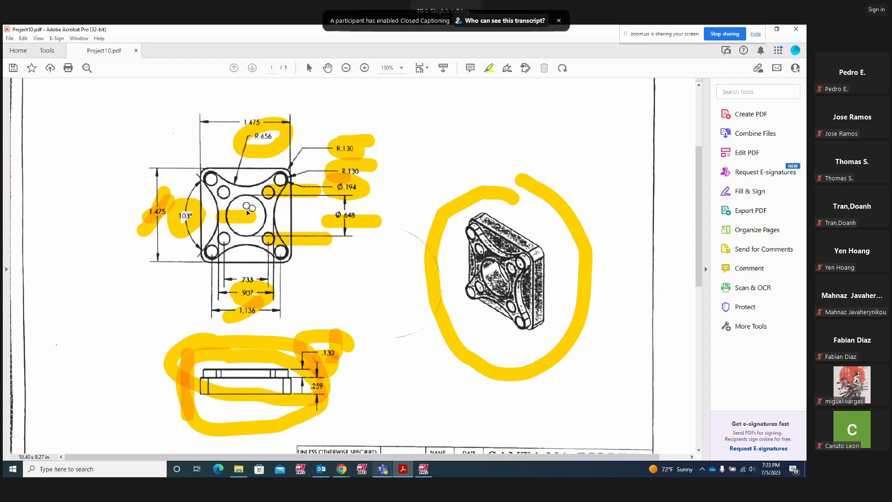
pyautogui.moveTo(423, 469)
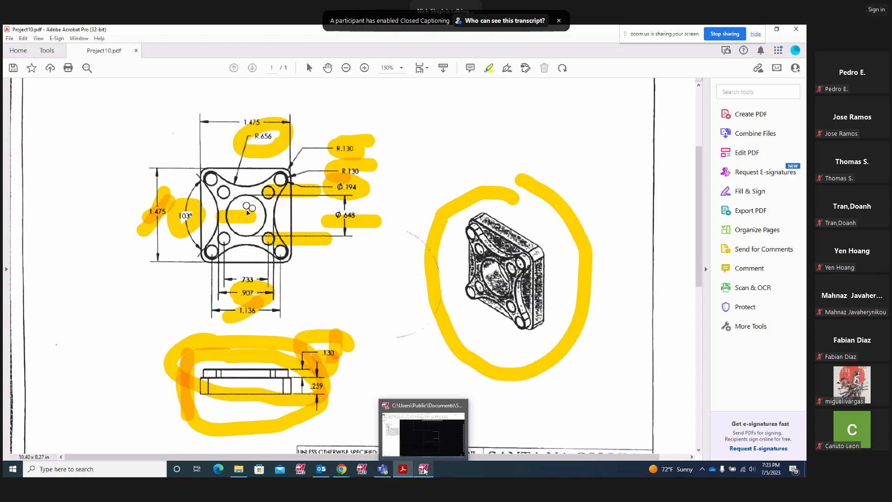
# In Mastercam, show the Face holes and Side geometry levels, make Side geometry the main level, and hide level 1
pyautogui.click(418, 436)
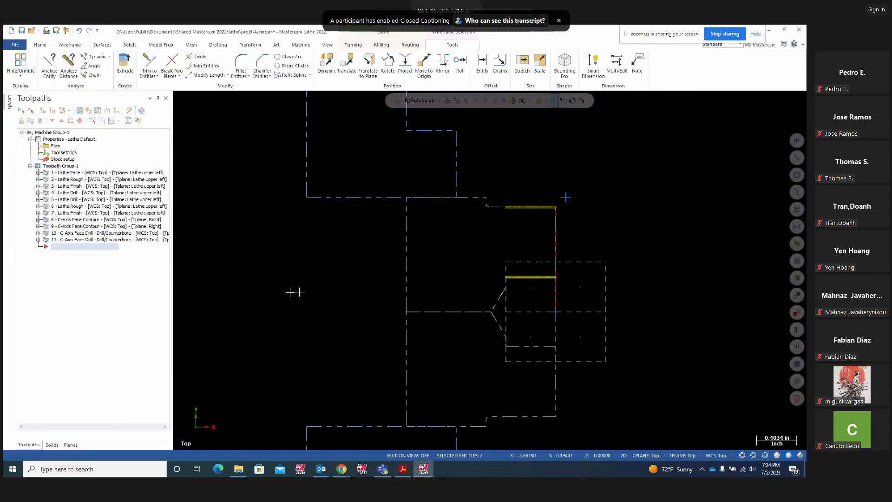
pyautogui.click(9, 102)
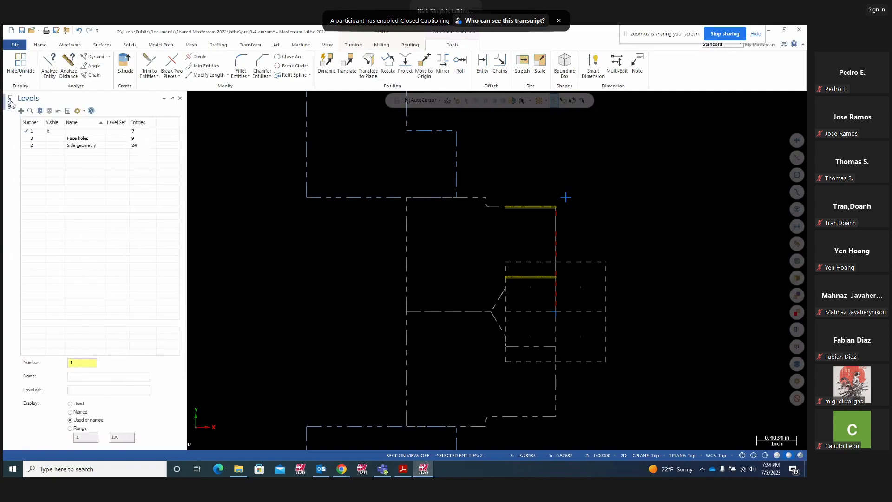
pyautogui.click(51, 138)
pyautogui.click(50, 145)
pyautogui.click(51, 132)
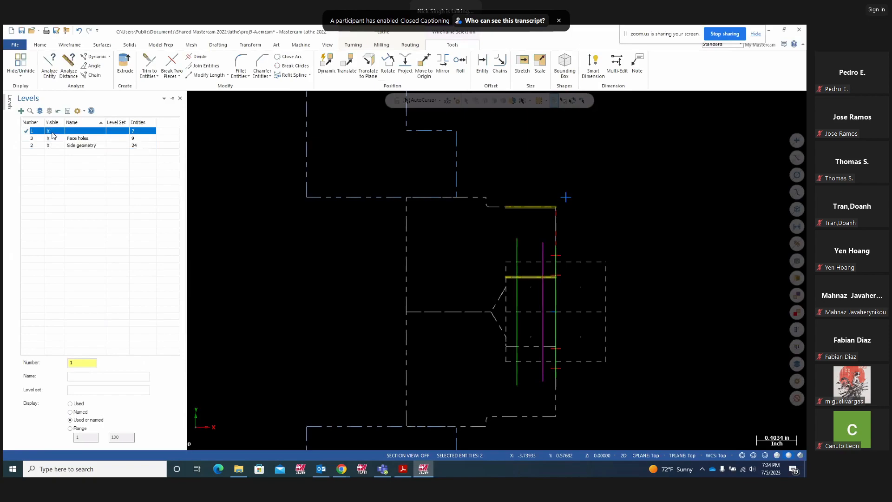
pyautogui.click(29, 146)
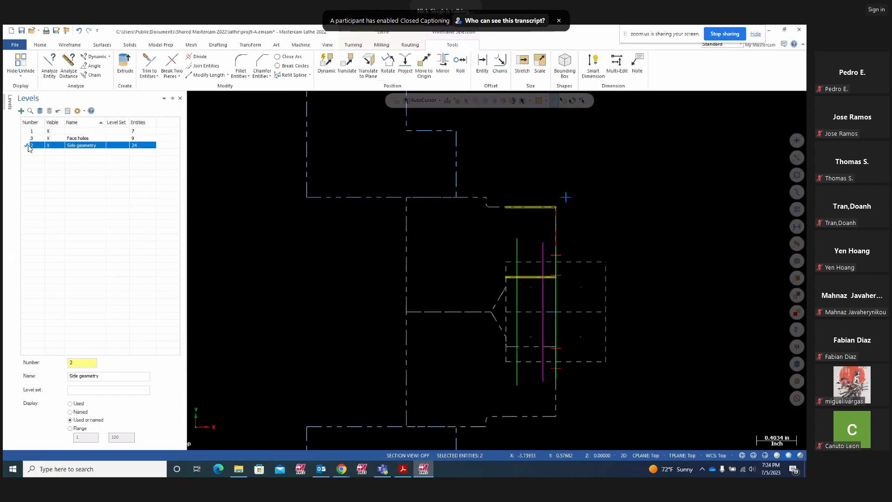
pyautogui.click(52, 132)
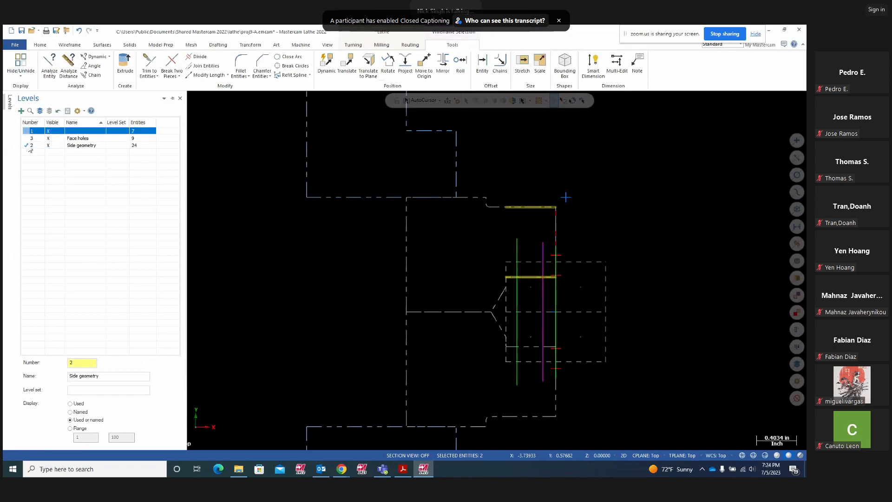
# Examine the part's geometry from the Right and in 3D, comparing the contour depths with the side-view dimensions in Project10.pdf
pyautogui.rightClick(639, 219)
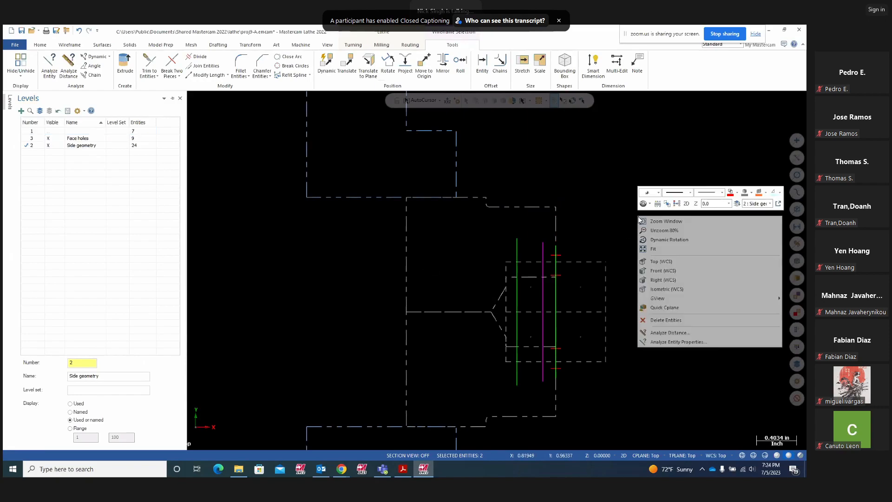
pyautogui.click(661, 281)
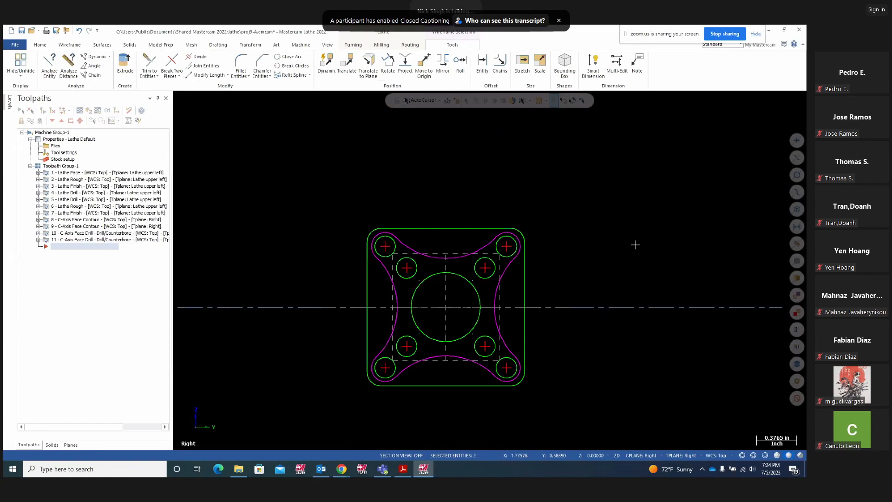
pyautogui.moveTo(571, 215)
pyautogui.mouseDown(button='middle')
pyautogui.moveTo(656, 215)
pyautogui.moveTo(669, 224)
pyautogui.moveTo(591, 177)
pyautogui.moveTo(552, 169)
pyautogui.moveTo(653, 244)
pyautogui.moveTo(699, 246)
pyautogui.mouseUp(button='middle')
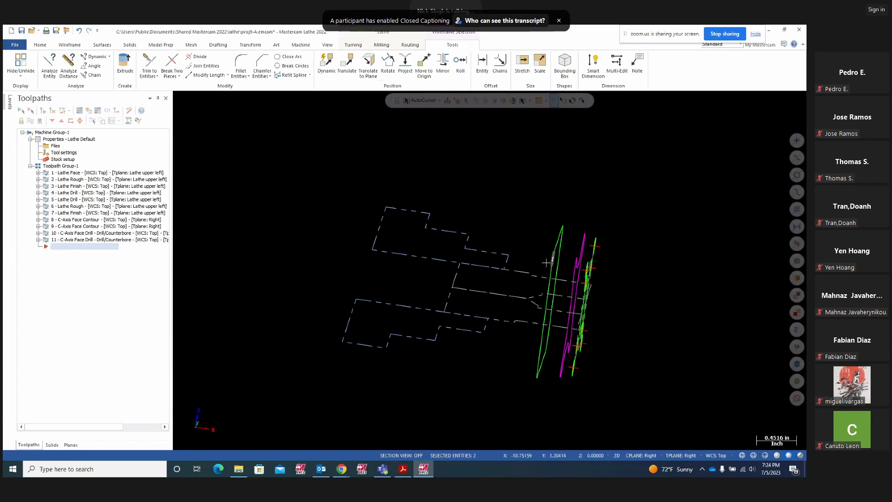
pyautogui.click(403, 469)
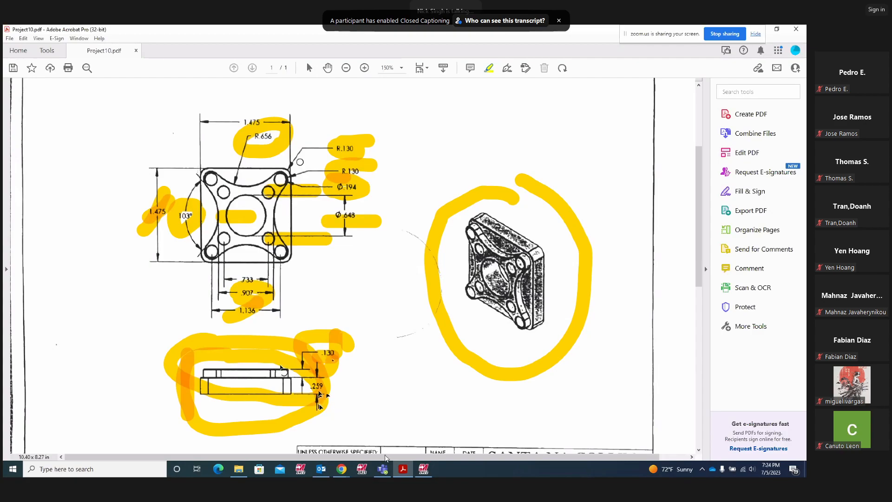
pyautogui.click(423, 468)
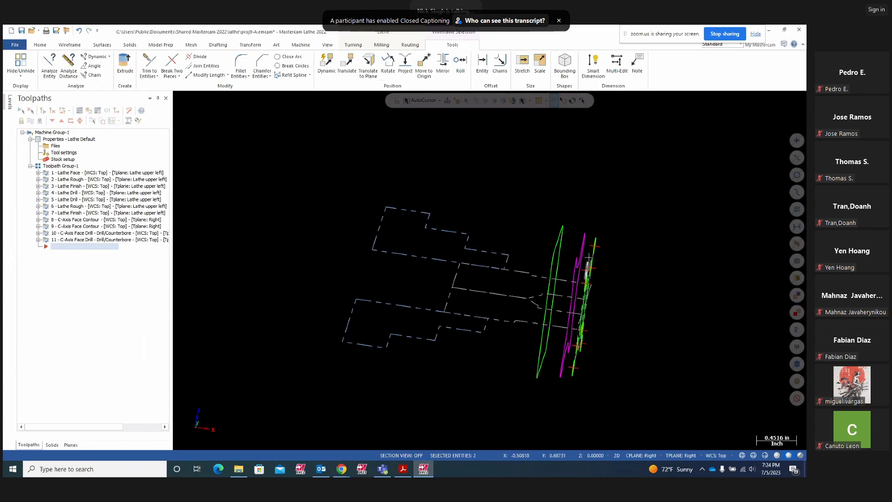
pyautogui.moveTo(649, 315); pyautogui.dragTo(616, 309, button='middle')
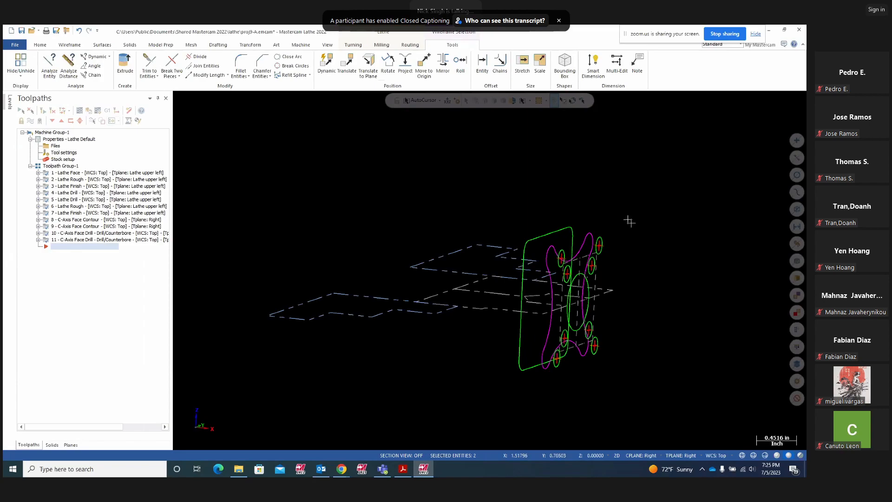
pyautogui.moveTo(308, 201); pyautogui.dragTo(313, 223, button='middle')
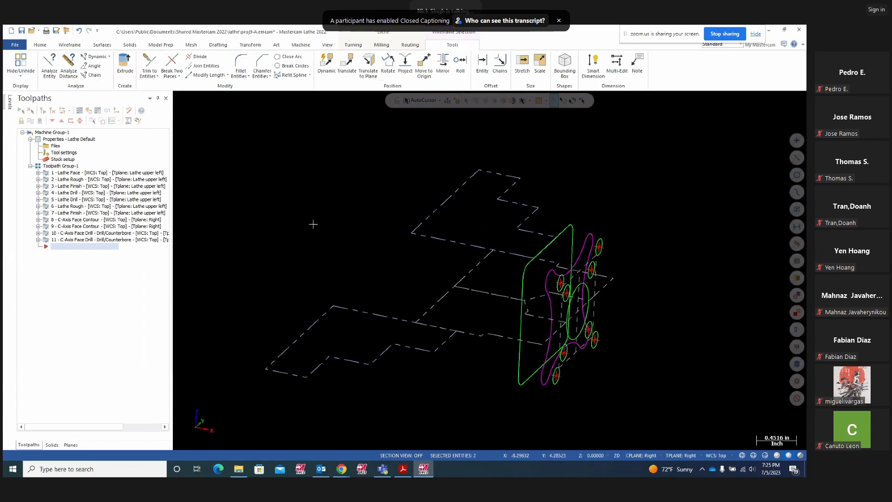
# Reopen proj9-A.emcam from the recent files, discarding the unsaved changes
pyautogui.click(15, 45)
pyautogui.click(24, 92)
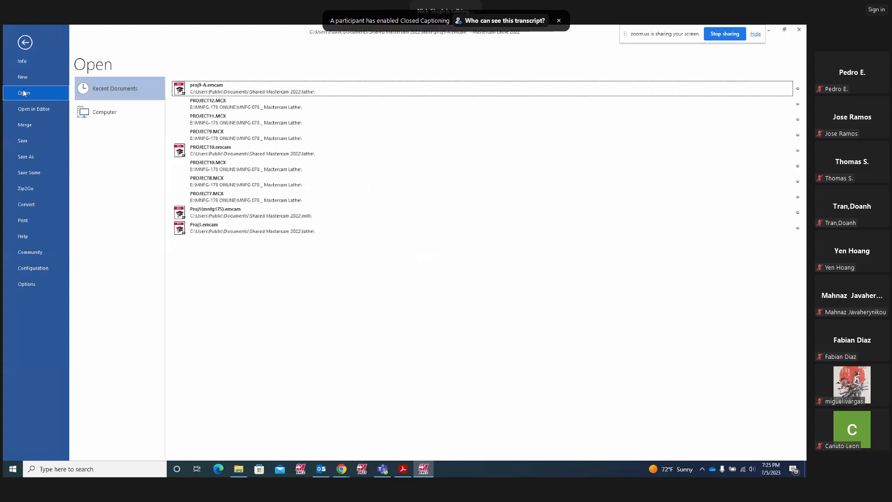
pyautogui.click(207, 87)
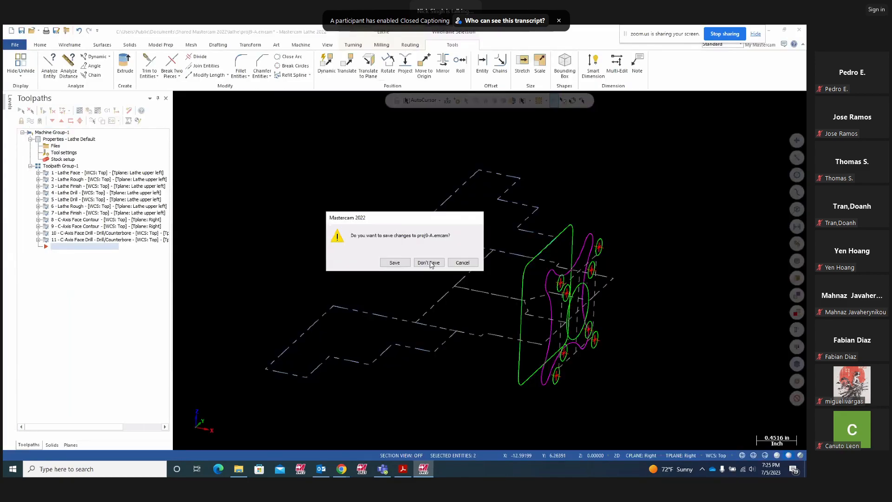
pyautogui.click(429, 263)
pyautogui.click(430, 263)
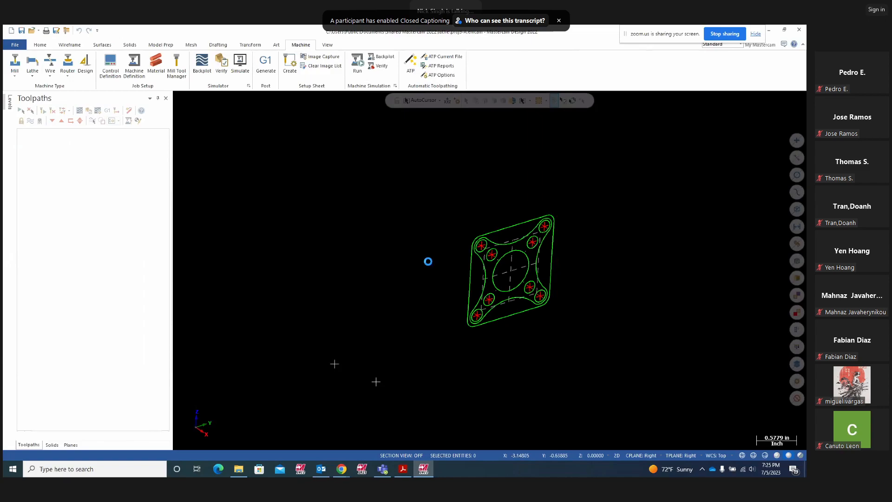
# Add a machine group with the default lathe to the file
pyautogui.moveTo(334, 362); pyautogui.dragTo(568, 245, button='middle')
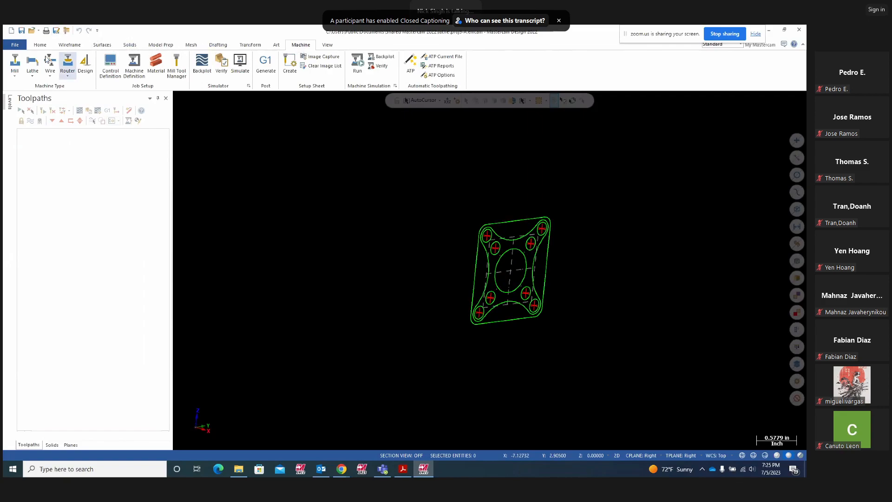
pyautogui.click(33, 76)
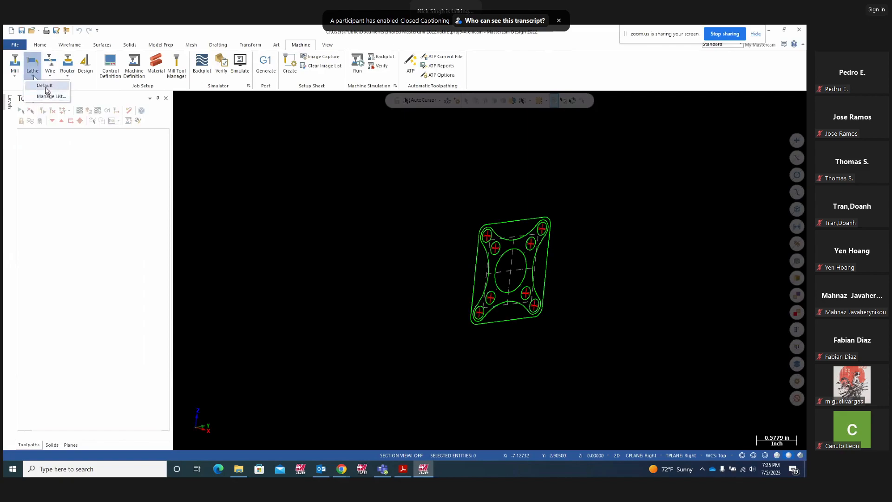
pyautogui.click(45, 85)
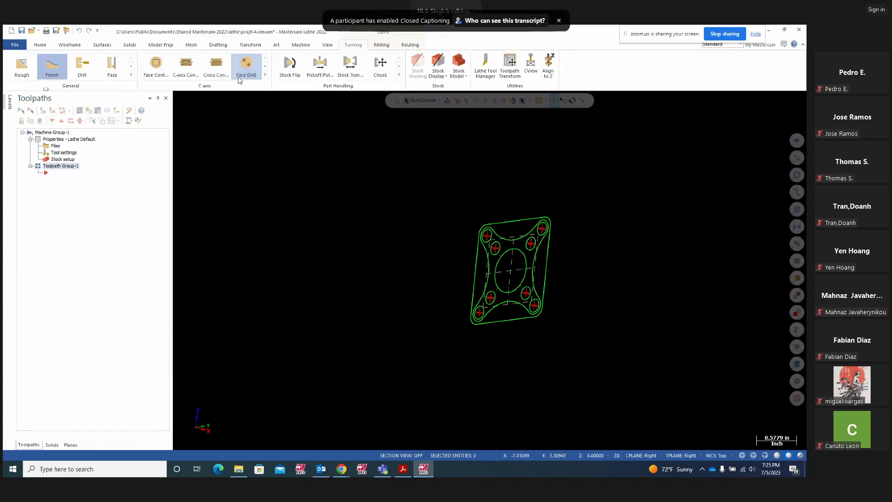
# Create a C-axis Face Contour toolpath using the outer rounded-square profile as its chain
pyautogui.click(155, 77)
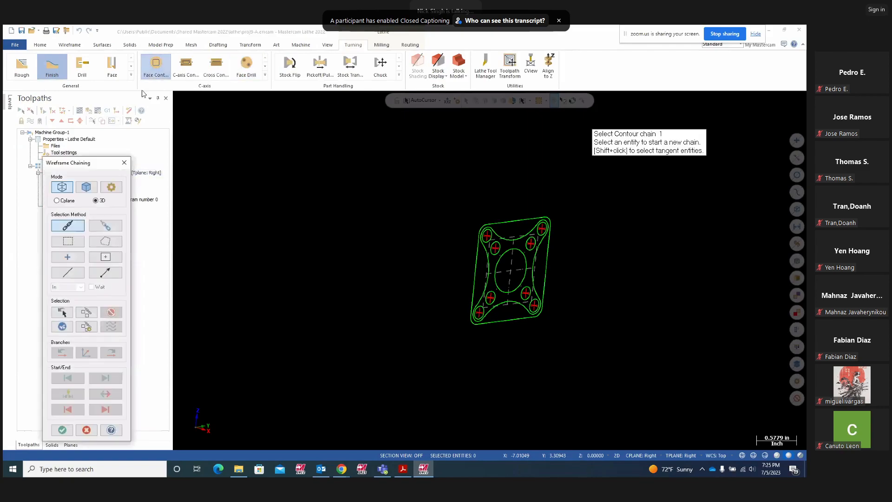
pyautogui.click(497, 219)
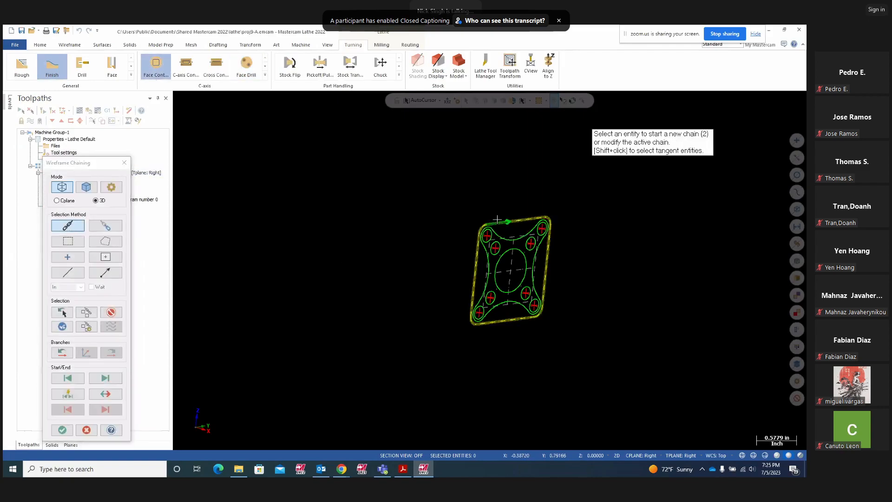
pyautogui.click(62, 327)
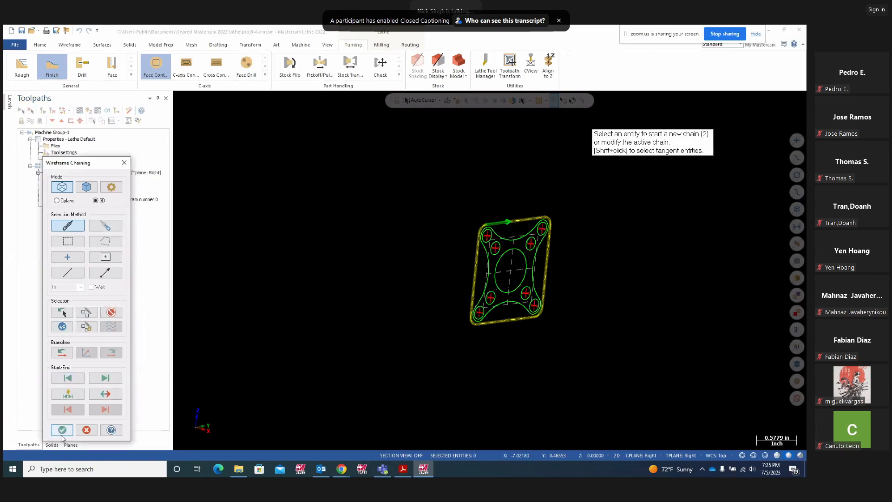
pyautogui.click(62, 430)
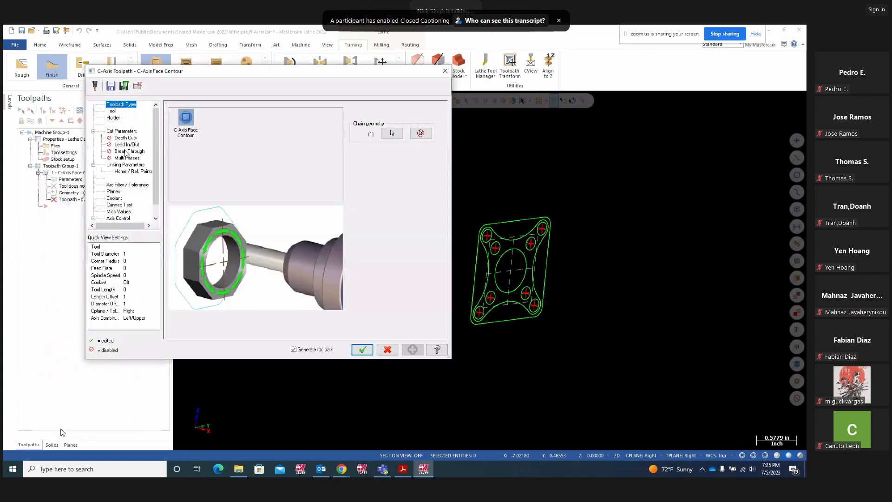
# Check the depths in Project10.pdf, set top of stock to absolute and depth to absolute -0.389, and generate the face contour toolpath
pyautogui.click(123, 132)
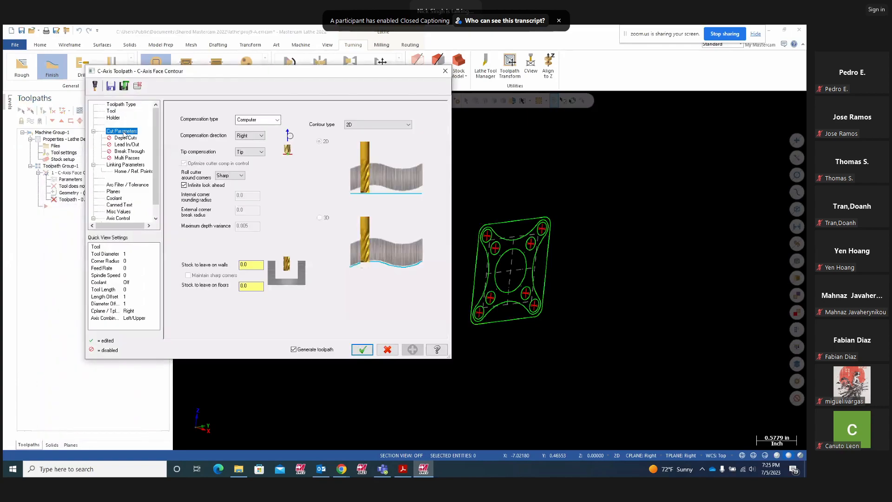
pyautogui.click(123, 165)
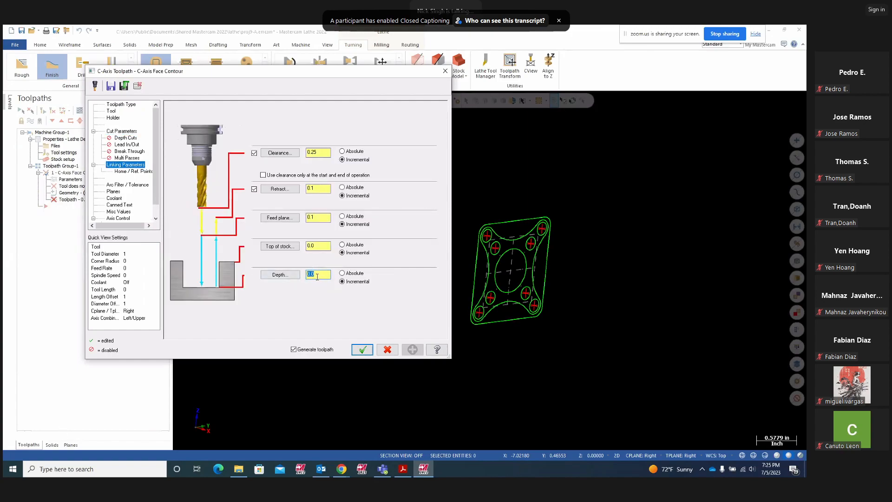
pyautogui.click(343, 281)
pyautogui.click(342, 244)
pyautogui.click(402, 470)
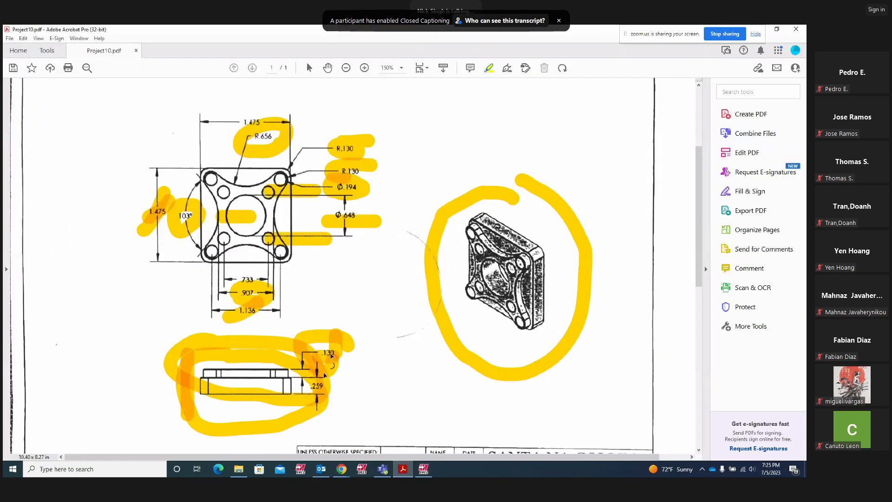
pyautogui.click(424, 469)
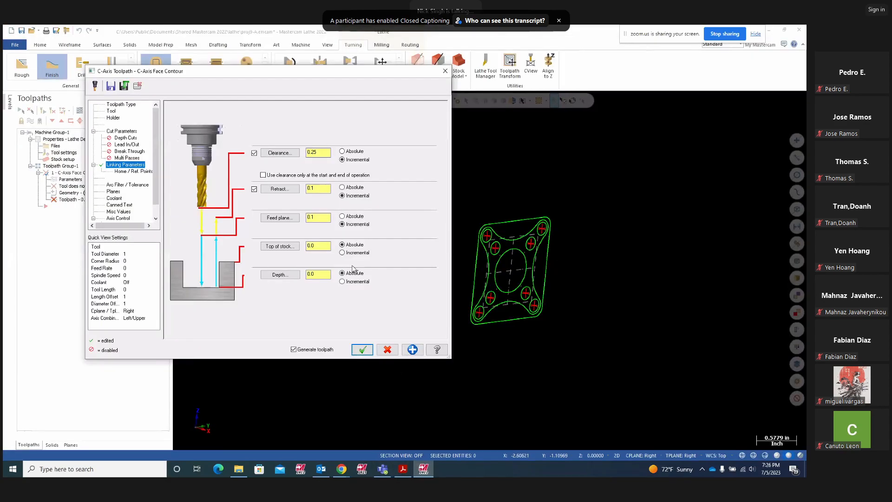
pyautogui.doubleClick(325, 273)
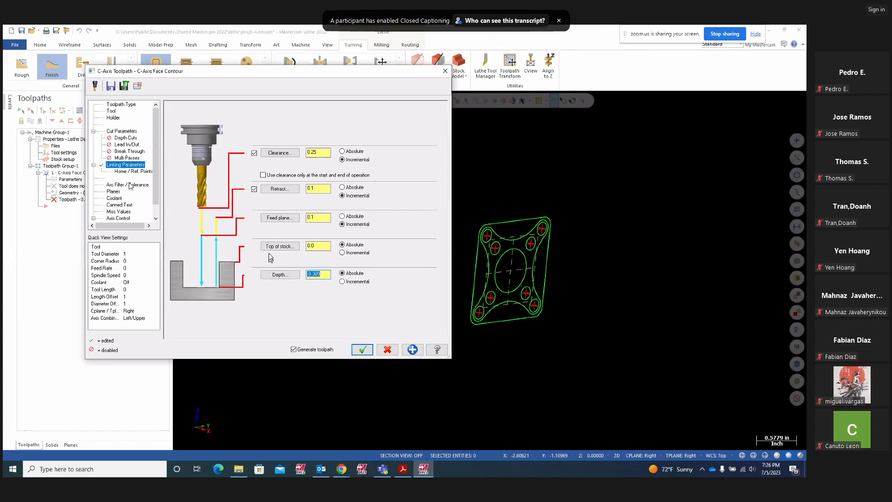
pyautogui.click(362, 350)
pyautogui.moveTo(364, 349); pyautogui.dragTo(486, 372, button='middle')
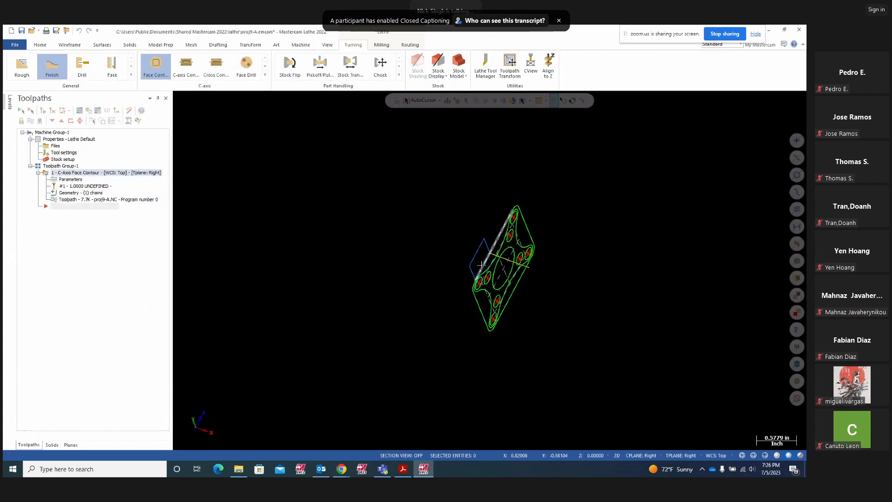
# Set the face contour's compensation direction to Left and regenerate the toolpath
pyautogui.click(72, 179)
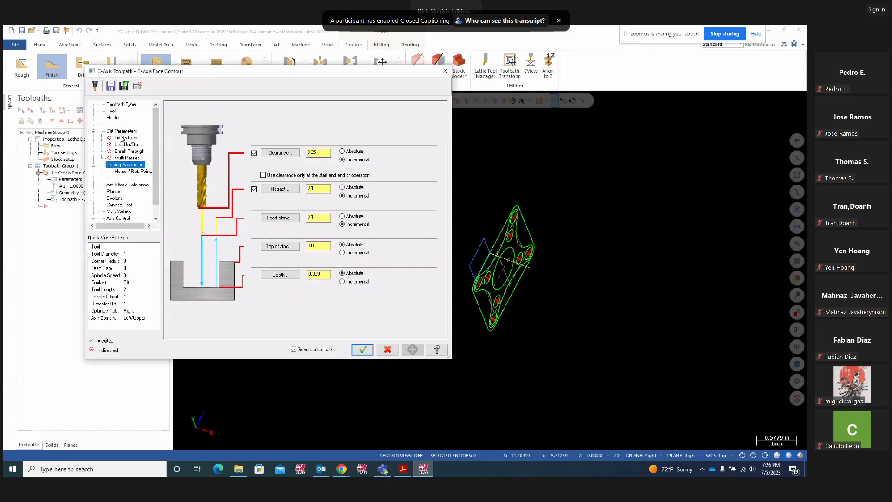
pyautogui.click(121, 132)
pyautogui.click(250, 135)
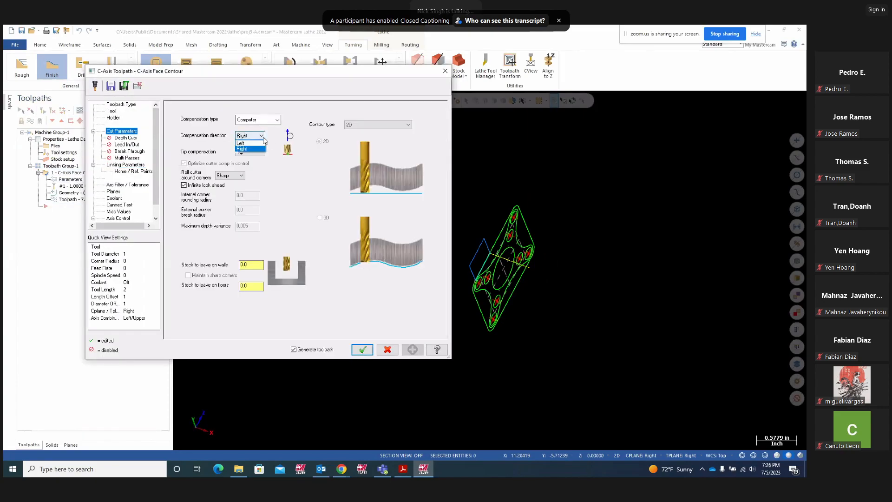
pyautogui.click(248, 144)
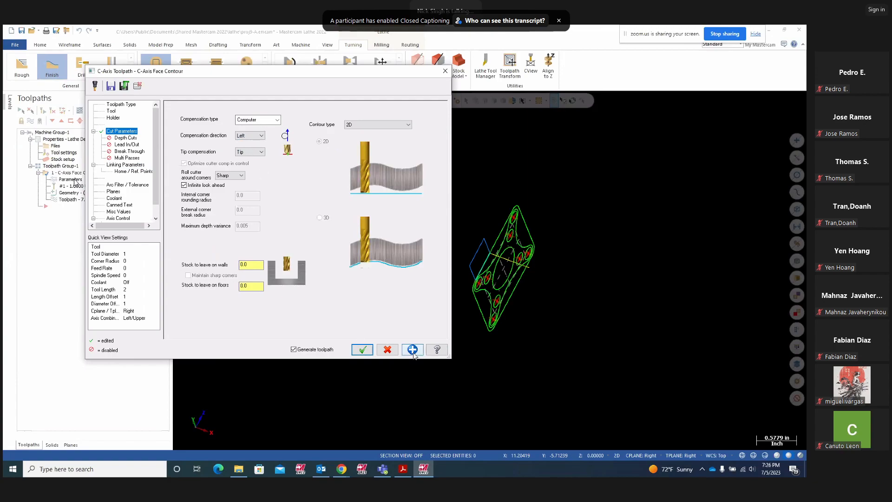
pyautogui.click(361, 348)
# Display the coordinate axes and inspect the face contour toolpath edge-on relative to the flat face geometry
pyautogui.moveTo(383, 348); pyautogui.dragTo(519, 227, button='middle')
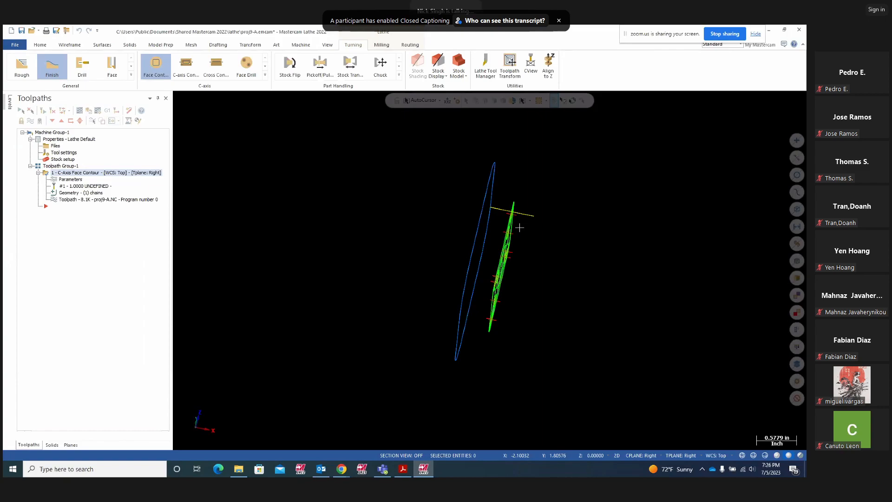
pyautogui.press('F9')
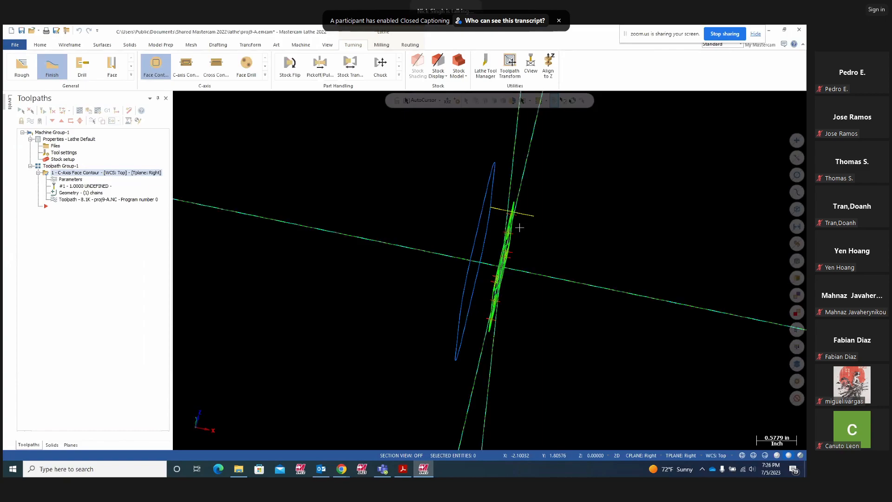
pyautogui.moveTo(533, 226); pyautogui.dragTo(510, 199, button='middle')
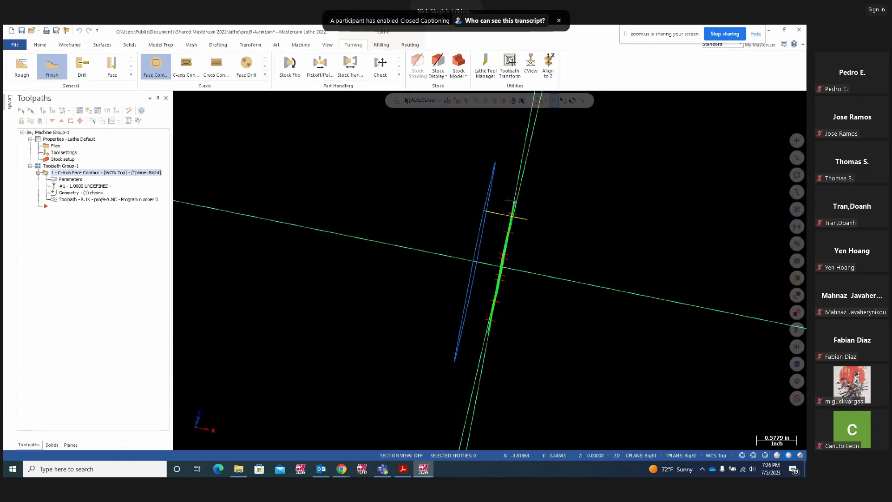
# Review the top of stock and depth in the face contour's linking parameters, and inspect the toolpath at an angle
pyautogui.click(75, 180)
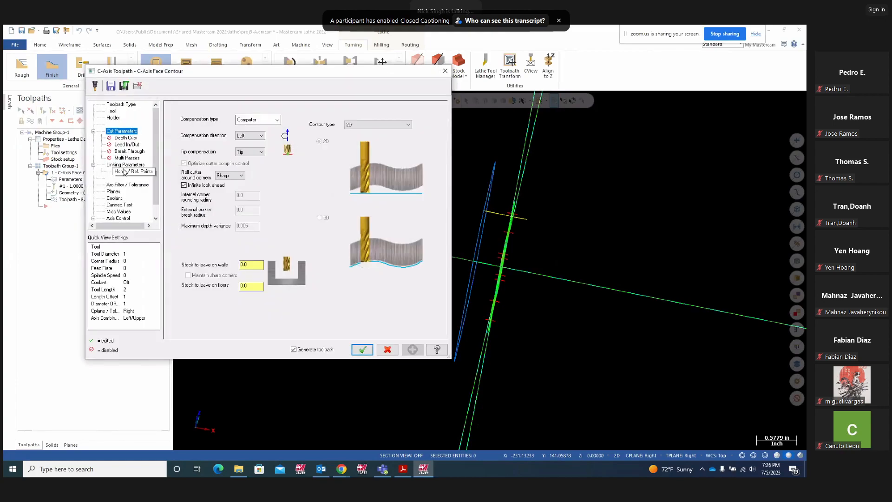
pyautogui.click(125, 165)
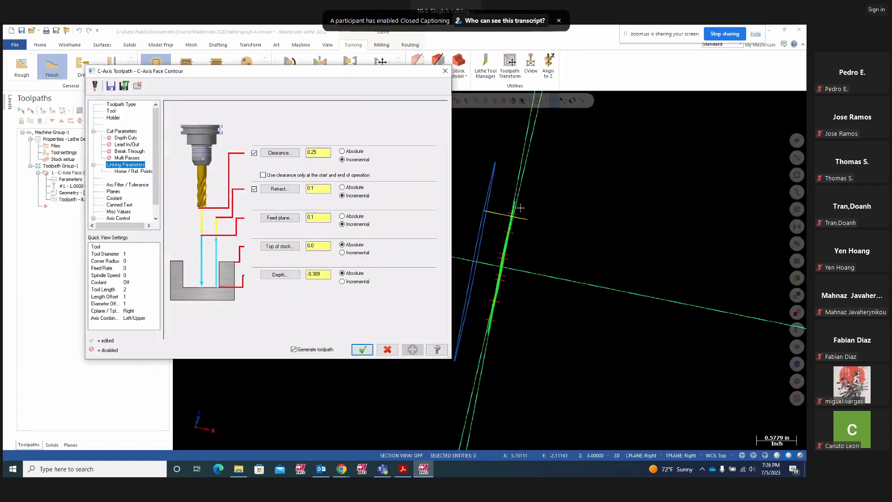
pyautogui.doubleClick(324, 274)
pyautogui.moveTo(320, 247); pyautogui.dragTo(290, 255)
pyautogui.click(363, 349)
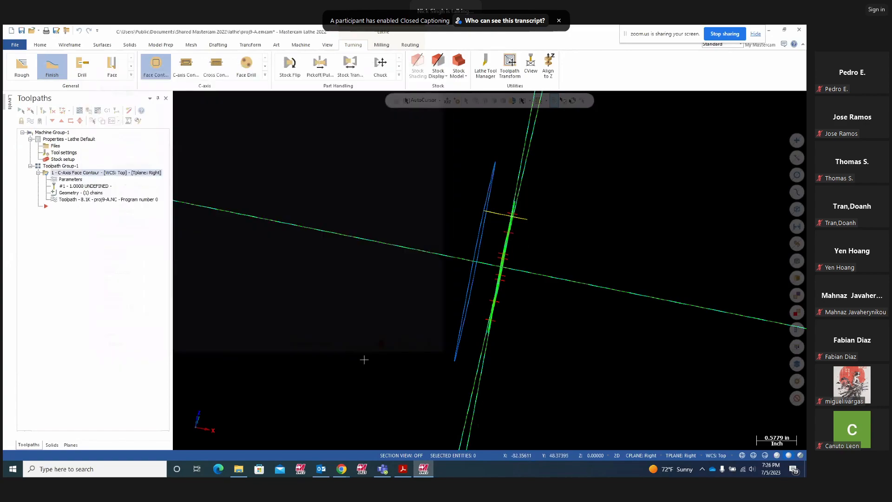
pyautogui.hotkey('alt', '7')
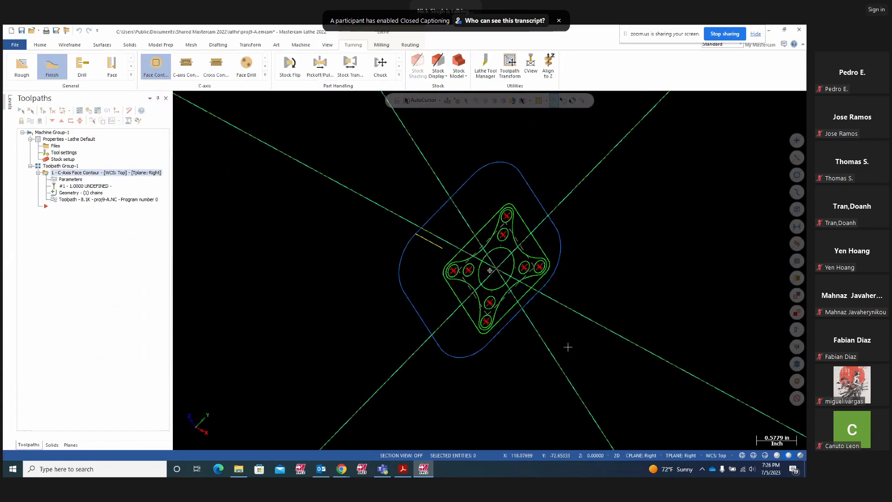
# Move the outer rounded-square profile -0.389 in Z with Translate
pyautogui.click(68, 44)
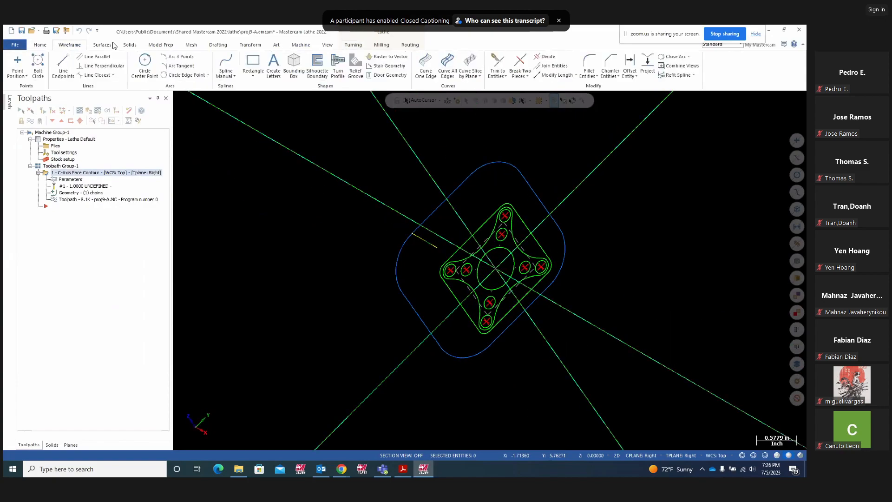
pyautogui.click(247, 46)
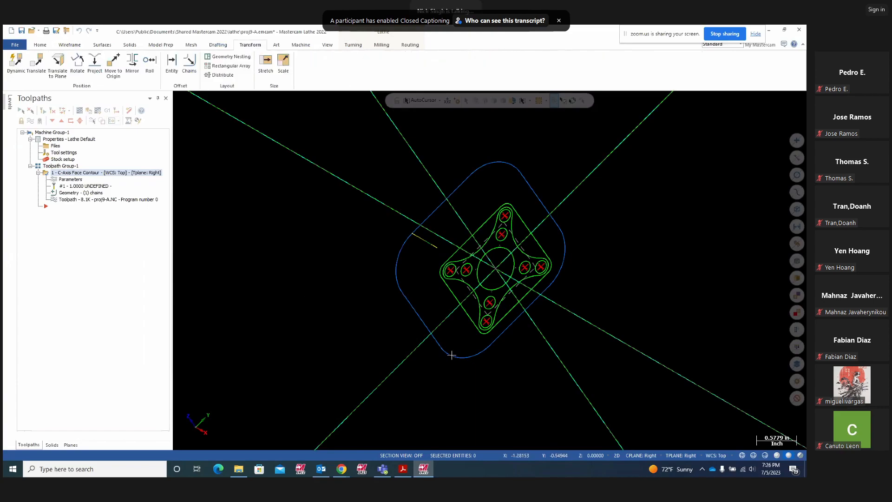
pyautogui.click(463, 245)
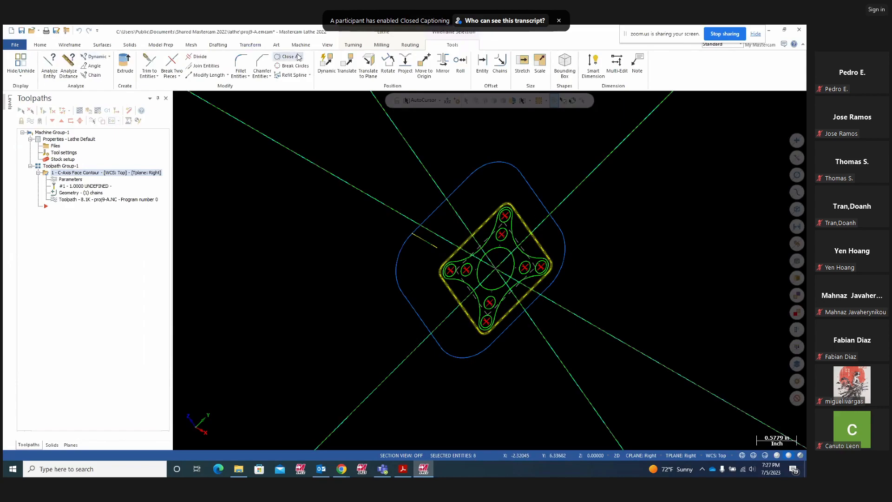
pyautogui.click(251, 46)
pyautogui.click(36, 63)
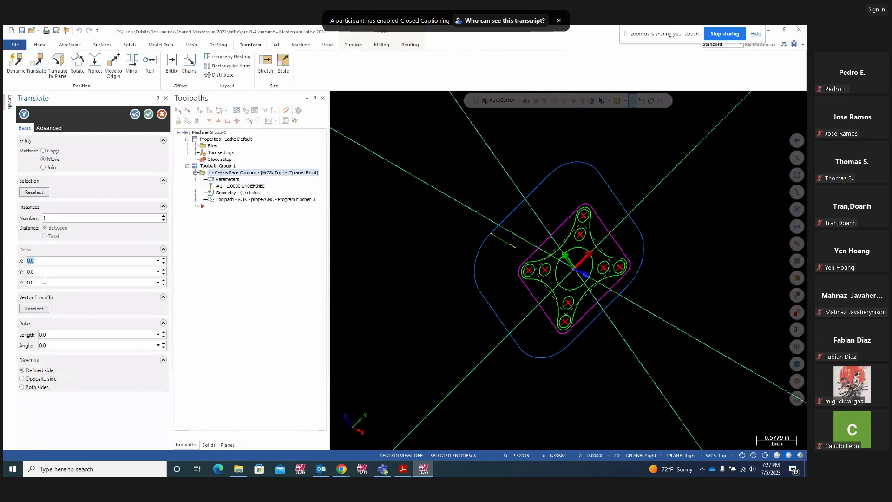
pyautogui.click(44, 282)
pyautogui.write('-')
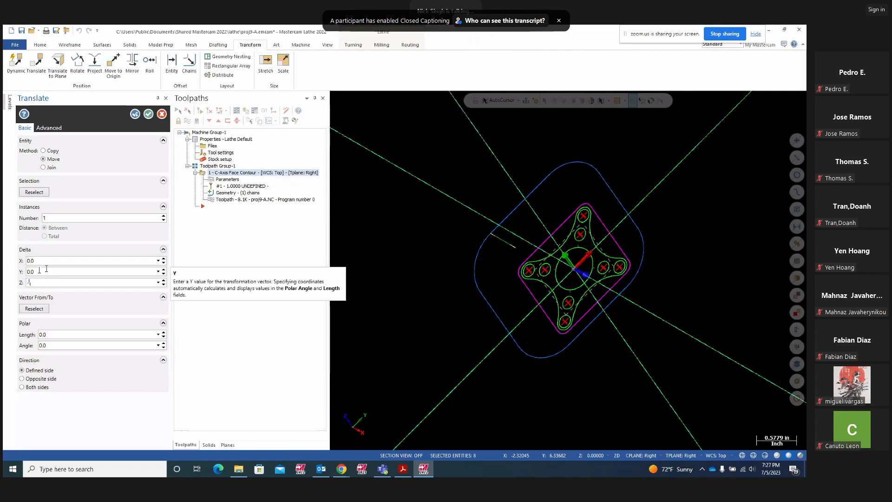
pyautogui.write('.389')
pyautogui.press('Return')
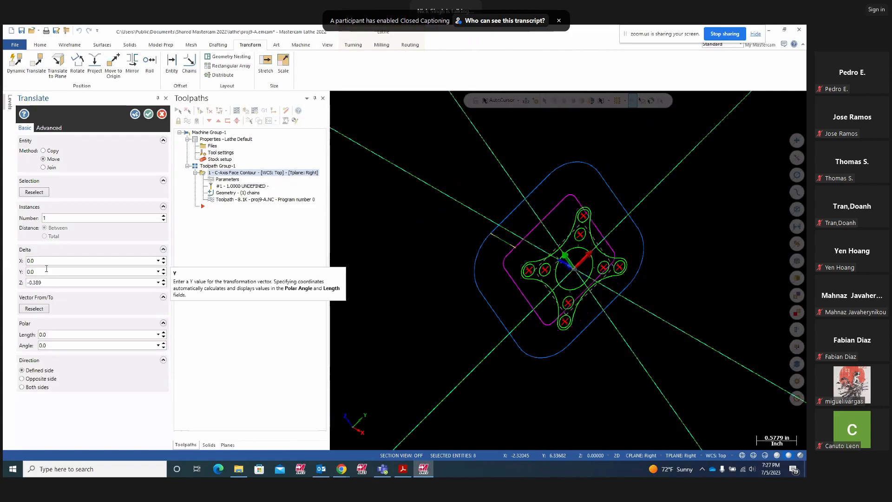
pyautogui.moveTo(534, 398); pyautogui.dragTo(586, 411, button='middle')
pyautogui.moveTo(559, 223); pyautogui.dragTo(418, 209, button='middle')
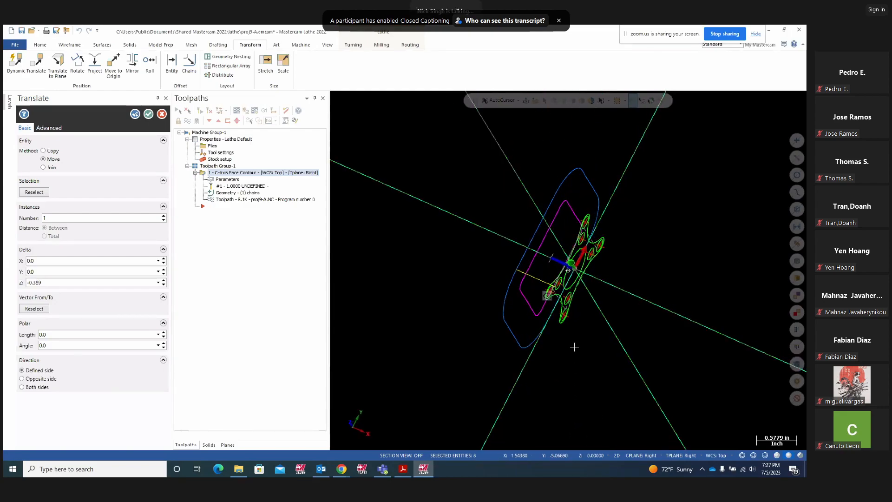
pyautogui.click(146, 116)
pyautogui.moveTo(589, 369); pyautogui.dragTo(502, 292, button='middle')
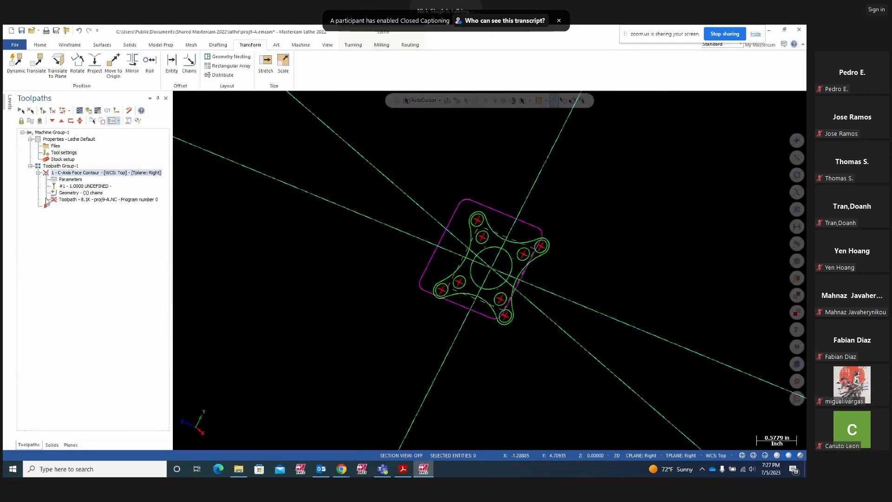
# Regenerate the face contour toolpath and compare its absolute depth setting with the moved profile's position
pyautogui.click(53, 112)
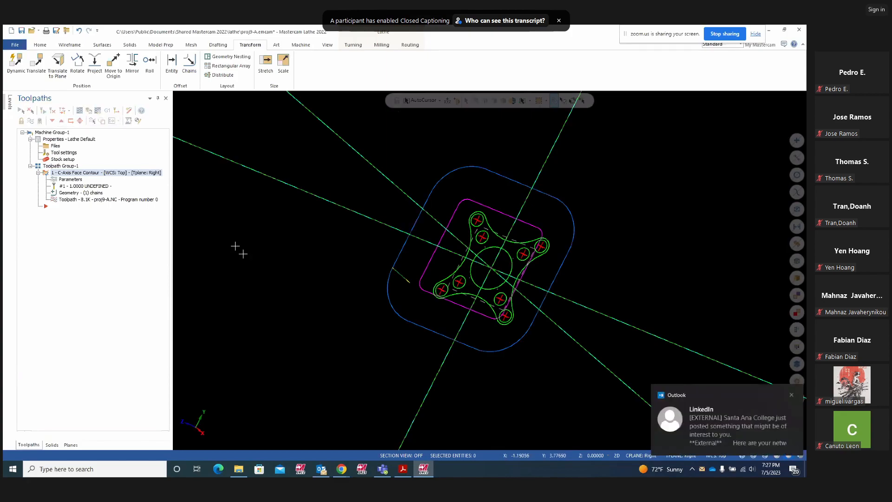
pyautogui.moveTo(239, 249); pyautogui.dragTo(279, 270, button='middle')
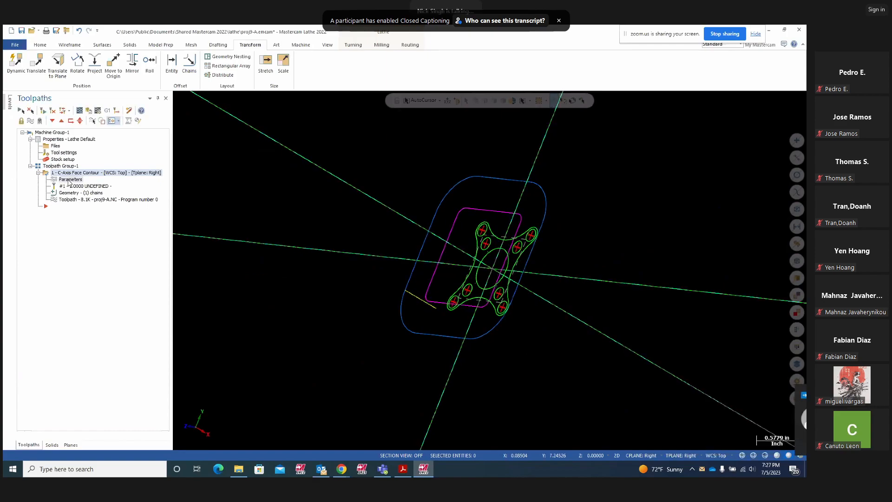
pyautogui.click(70, 181)
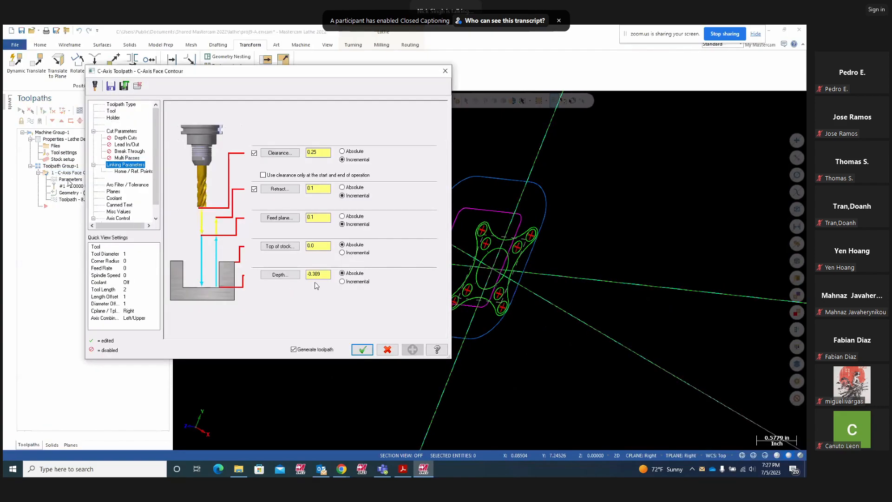
pyautogui.click(362, 349)
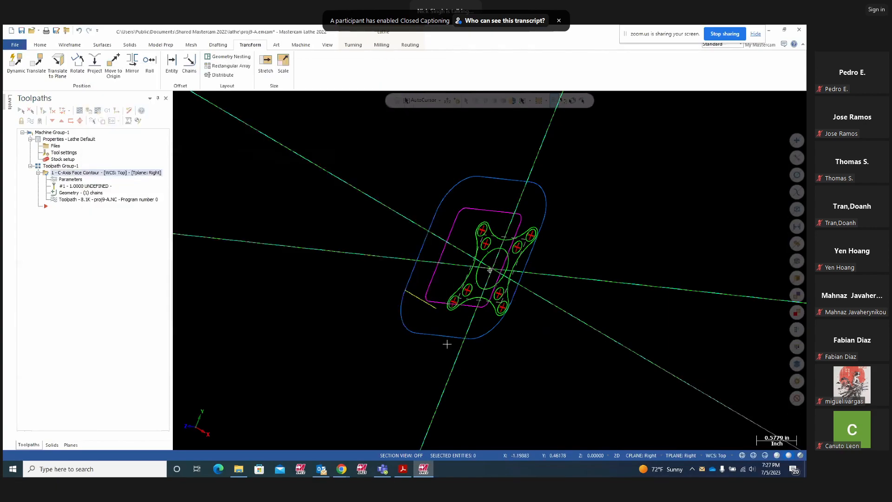
pyautogui.moveTo(447, 343); pyautogui.dragTo(498, 365, button='middle')
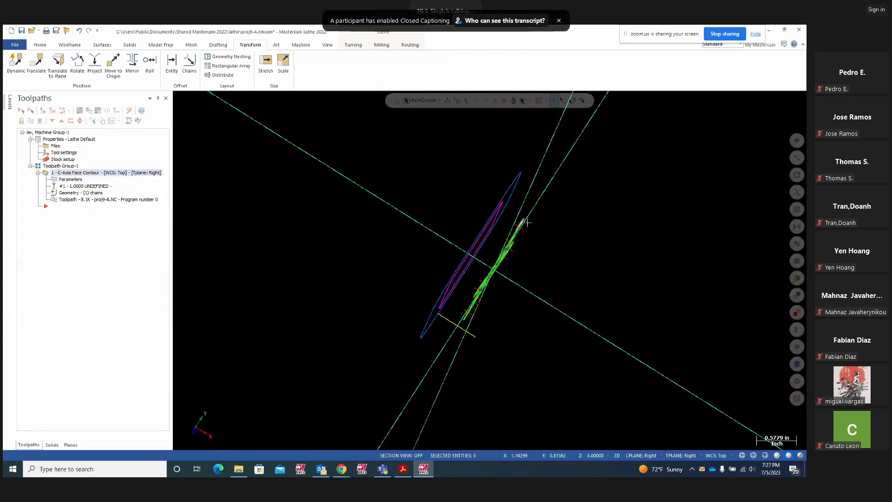
pyautogui.moveTo(534, 251); pyautogui.dragTo(514, 249, button='middle')
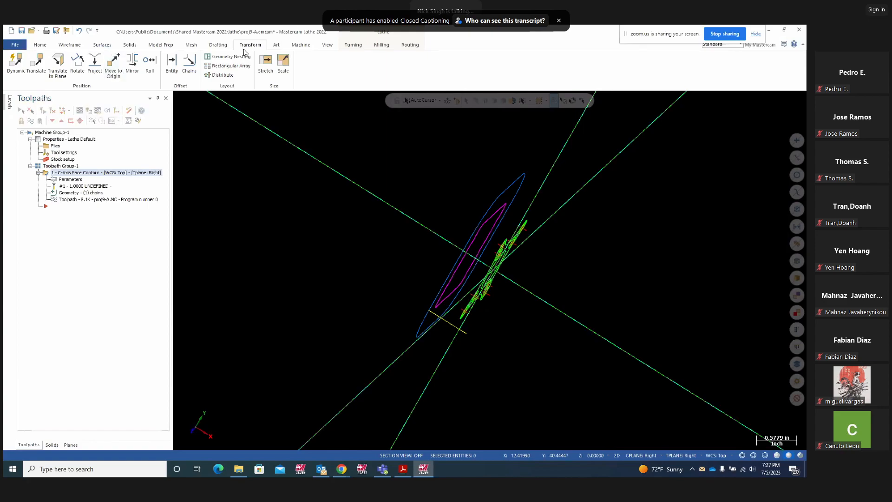
# Create a second C-axis Face Contour toolpath using the moved rounded-square profile as its chain
pyautogui.click(359, 45)
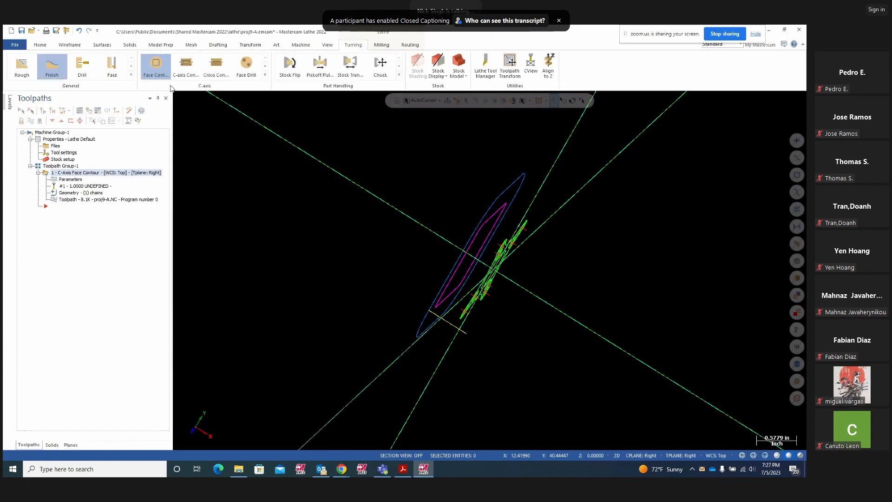
pyautogui.click(158, 69)
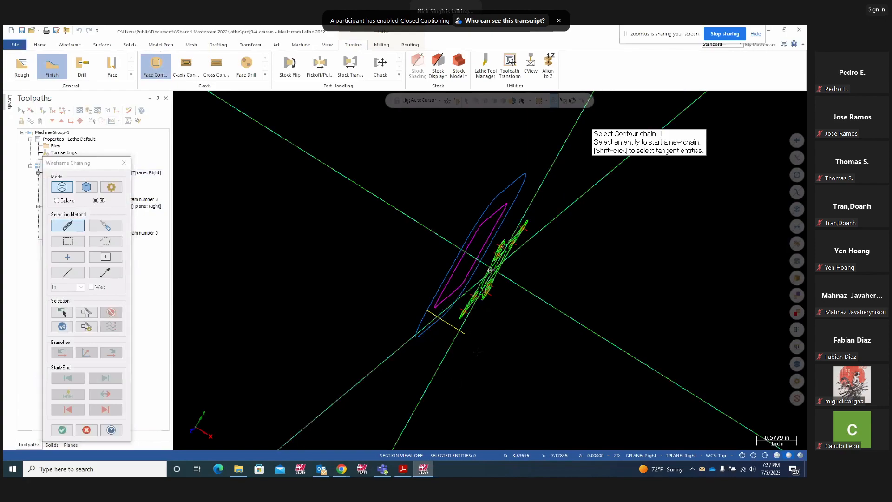
pyautogui.moveTo(477, 353); pyautogui.dragTo(455, 341, button='middle')
pyautogui.click(481, 216)
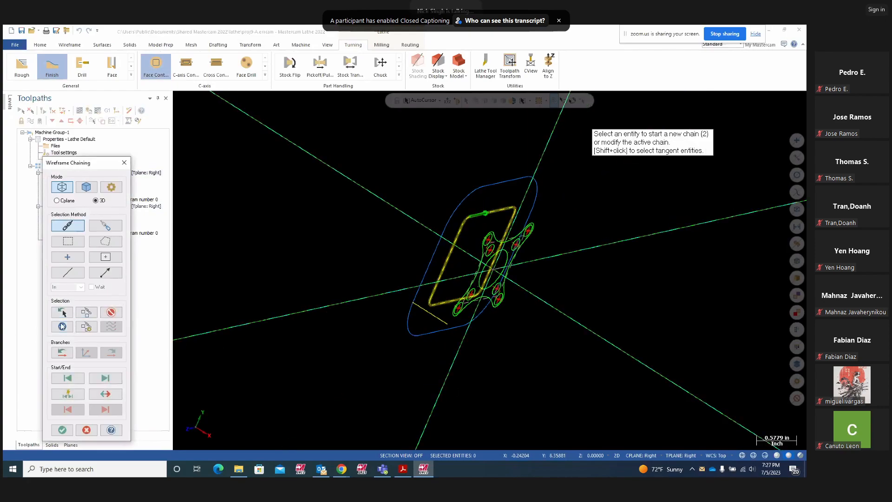
pyautogui.click(60, 430)
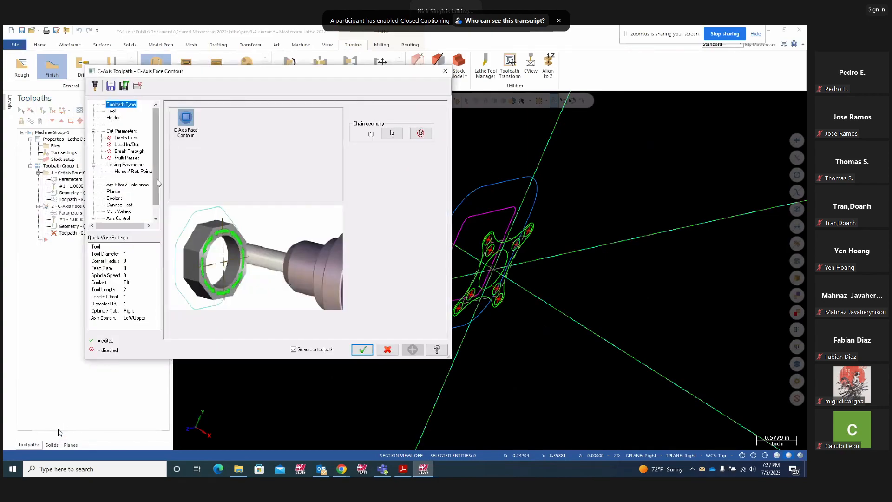
# Set the second face contour's depth to incremental 0 and generate the toolpath
pyautogui.click(134, 167)
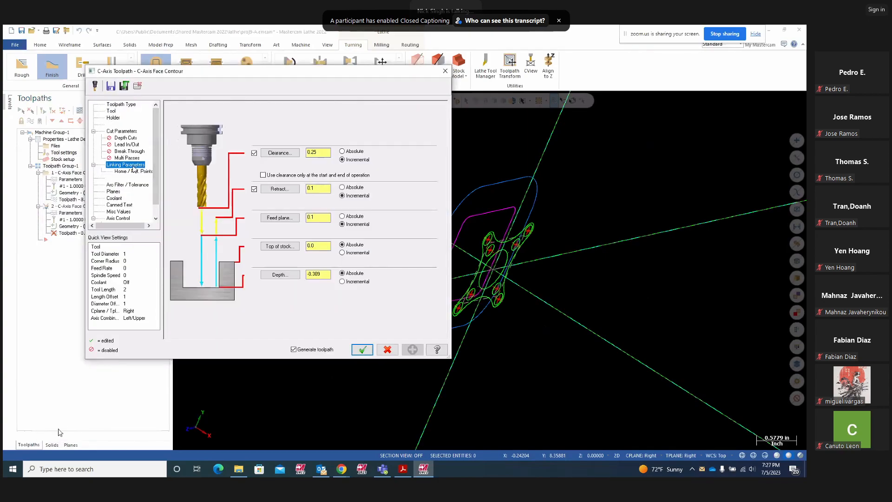
pyautogui.doubleClick(318, 274)
pyautogui.write('0')
pyautogui.click(342, 282)
pyautogui.click(364, 352)
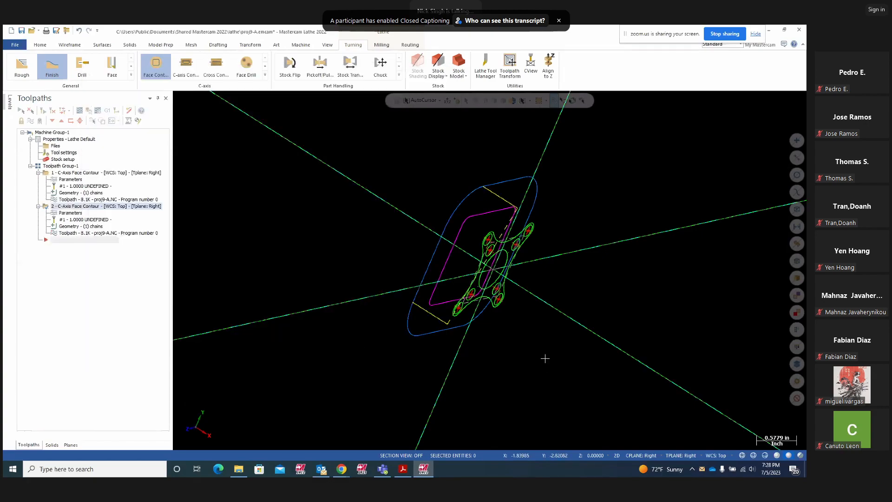
pyautogui.moveTo(544, 358); pyautogui.dragTo(563, 350, button='middle')
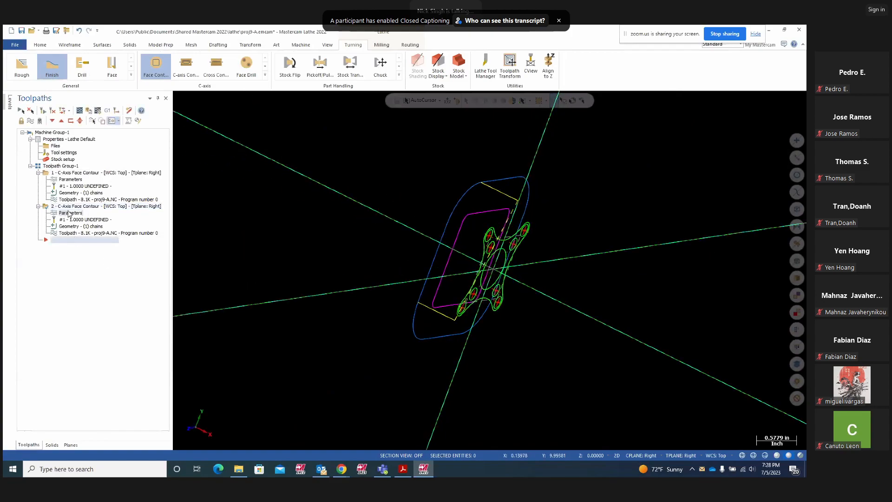
# Compare the depth settings of the two face contour operations and view both toolpaths edge-on
pyautogui.click(70, 212)
pyautogui.press('Escape')
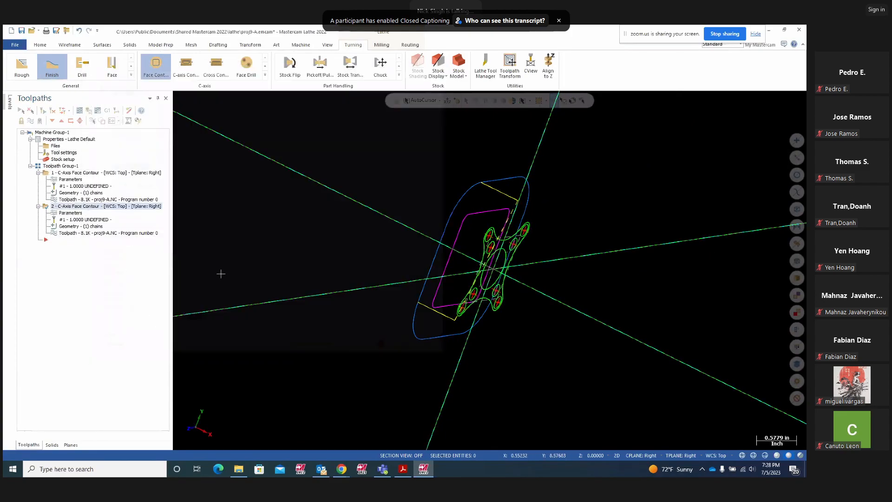
pyautogui.click(70, 213)
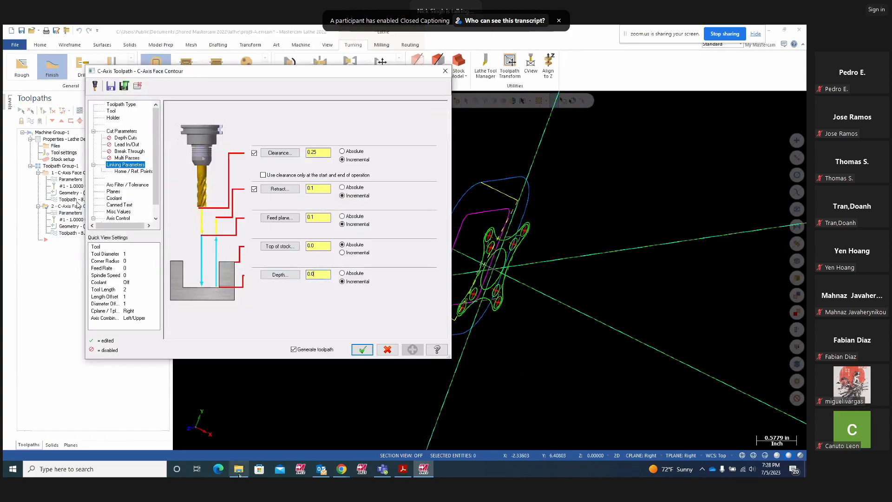
pyautogui.moveTo(240, 474)
pyautogui.press('Escape')
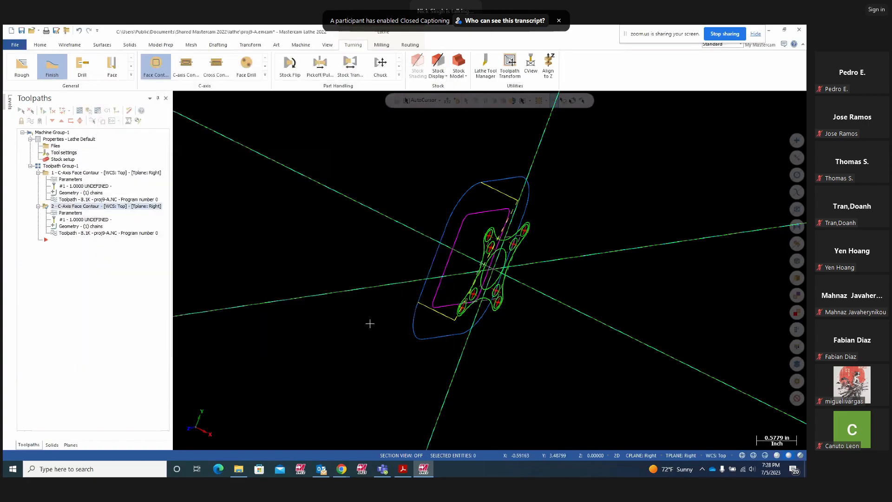
pyautogui.click(65, 180)
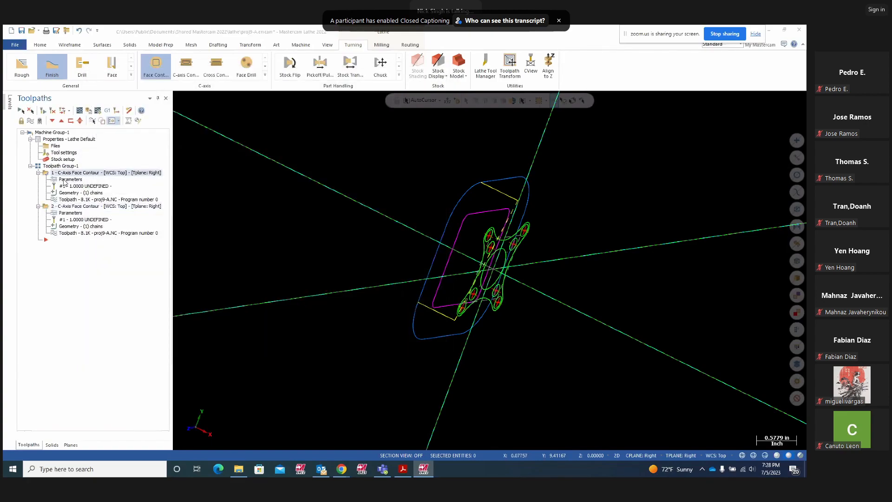
pyautogui.click(326, 275)
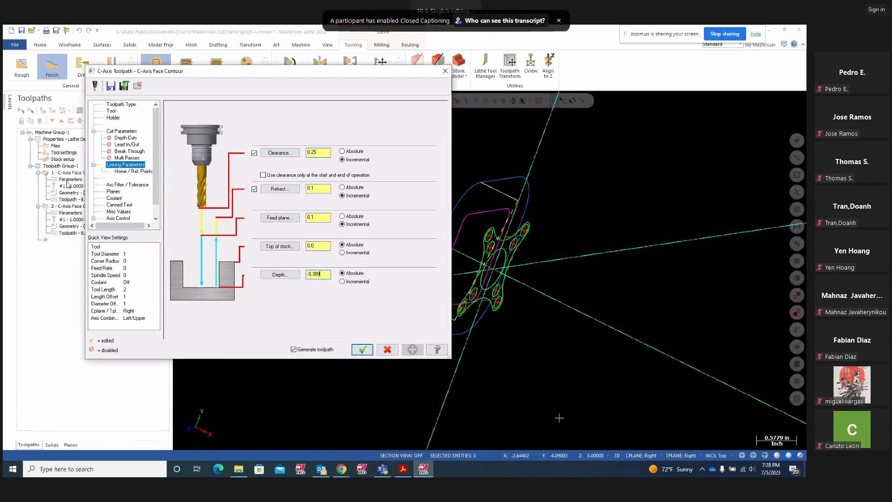
pyautogui.press('Escape')
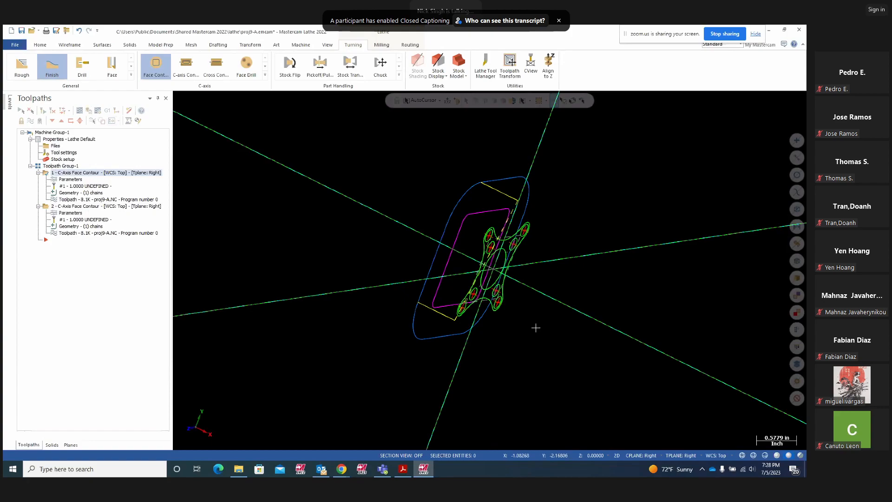
pyautogui.moveTo(535, 328); pyautogui.dragTo(577, 335, button='middle')
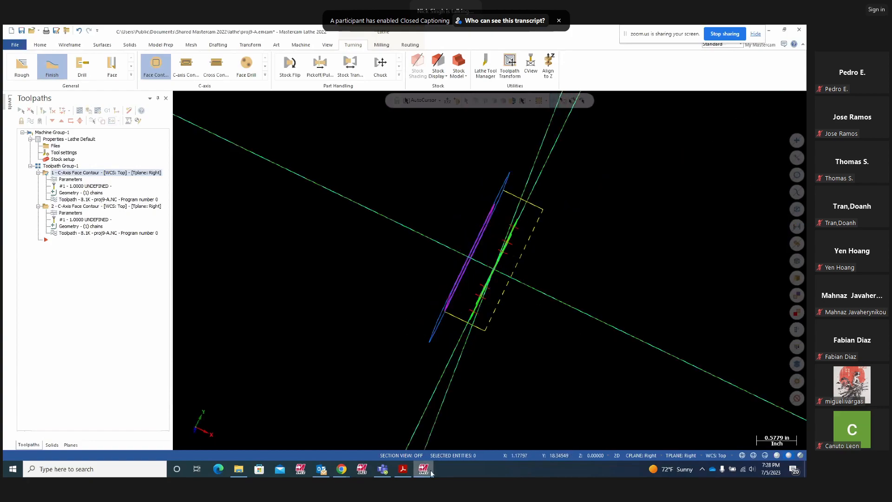
# Check the Project10 drawing, inspect both face contour toolpaths in Mastercam from several angles, and collapse both operations in the toolpath tree
pyautogui.click(403, 469)
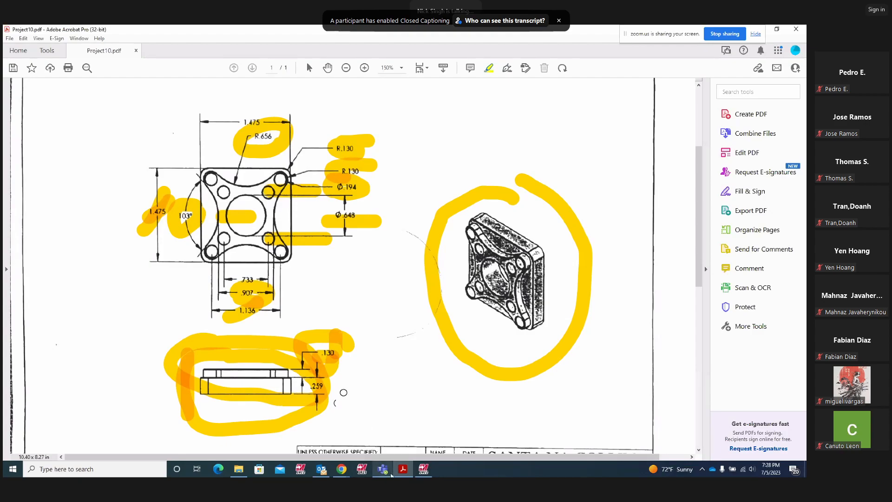
pyautogui.click(423, 468)
pyautogui.moveTo(479, 245); pyautogui.dragTo(463, 342, button='middle')
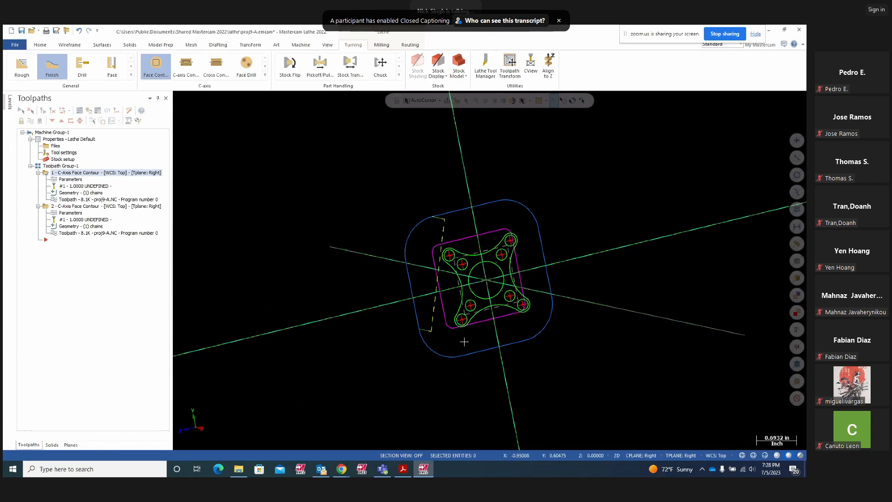
pyautogui.moveTo(562, 352); pyautogui.dragTo(610, 351, button='middle')
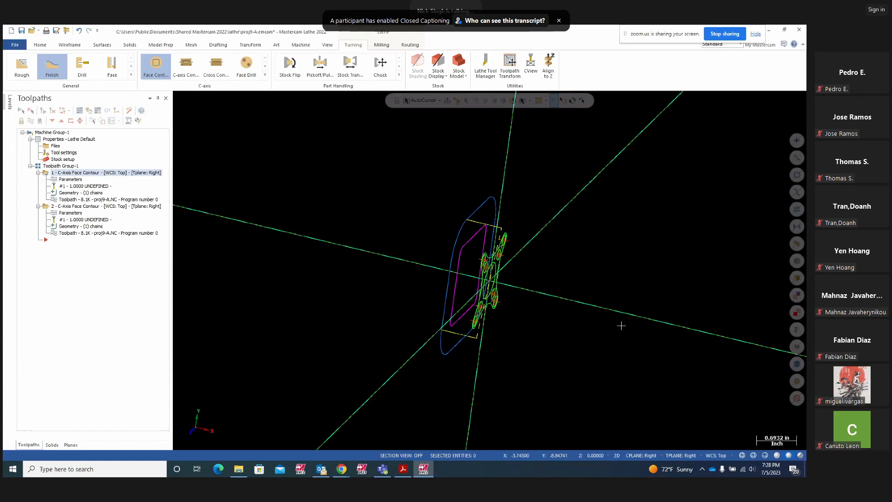
pyautogui.moveTo(646, 308); pyautogui.dragTo(624, 272, button='middle')
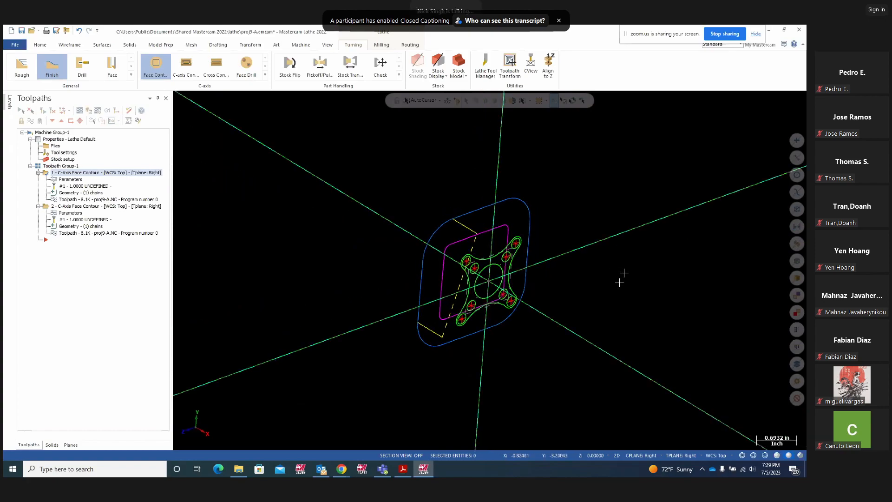
pyautogui.click(38, 173)
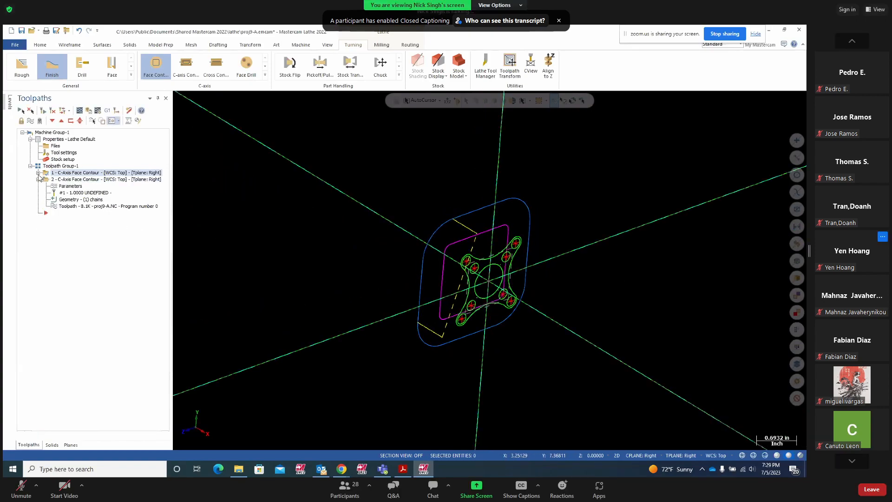
pyautogui.click(38, 179)
pyautogui.click(854, 463)
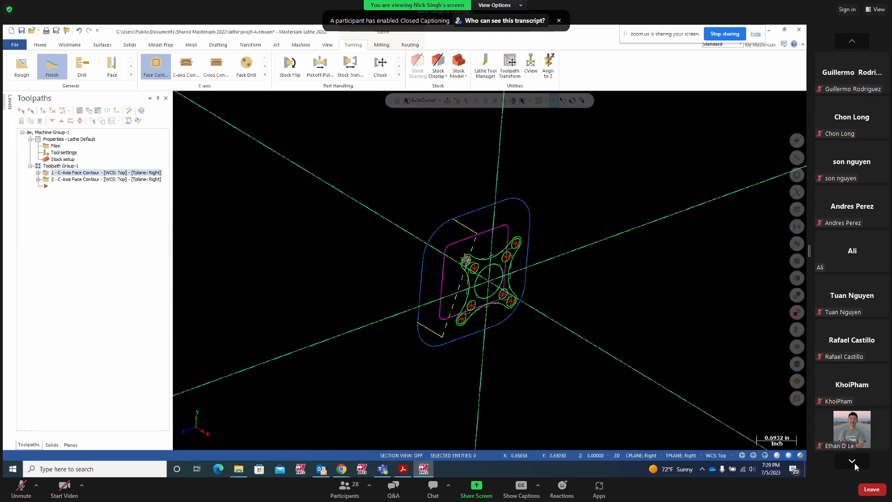
pyautogui.click(855, 462)
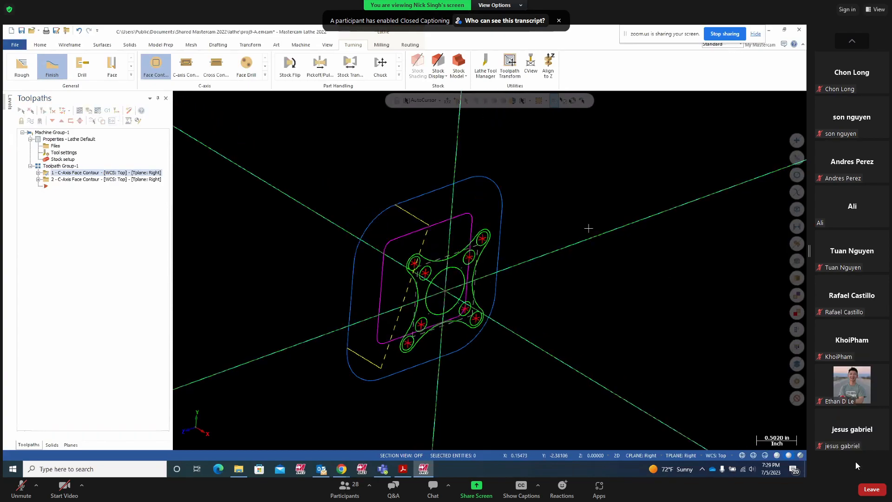
pyautogui.click(861, 42)
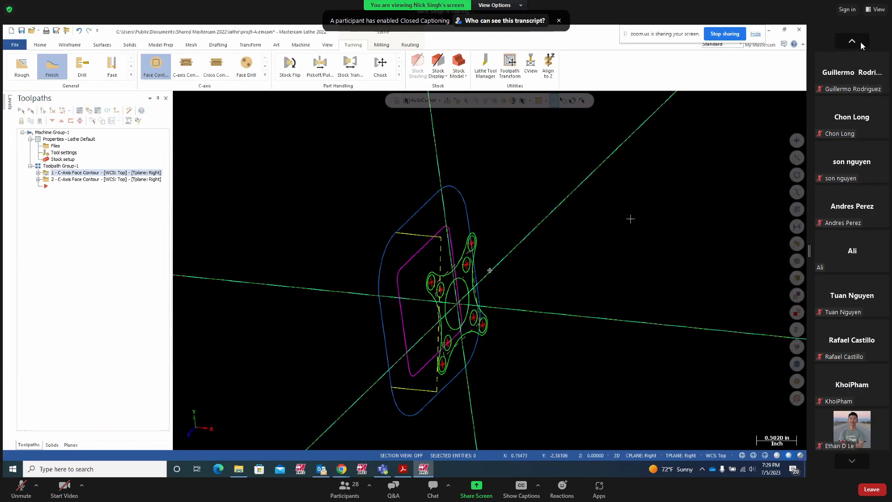
pyautogui.click(861, 42)
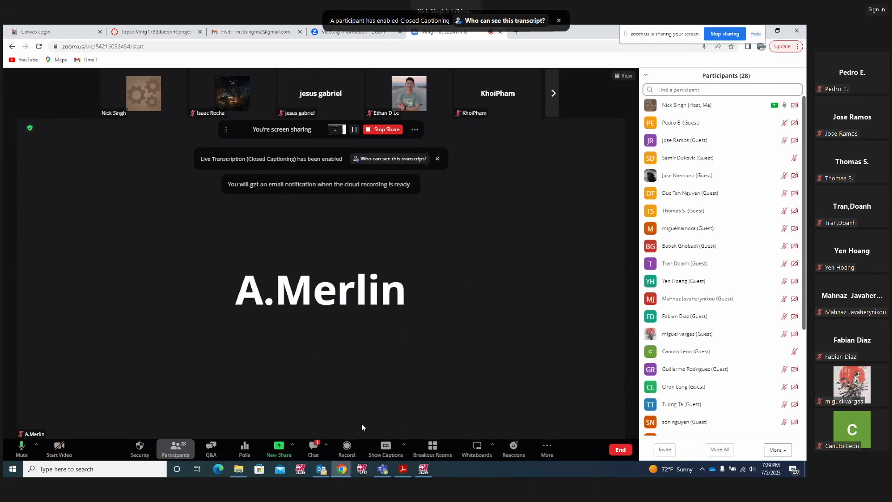
# Open the meeting chat in the Zoom session to read the participants' messages
pyautogui.click(314, 447)
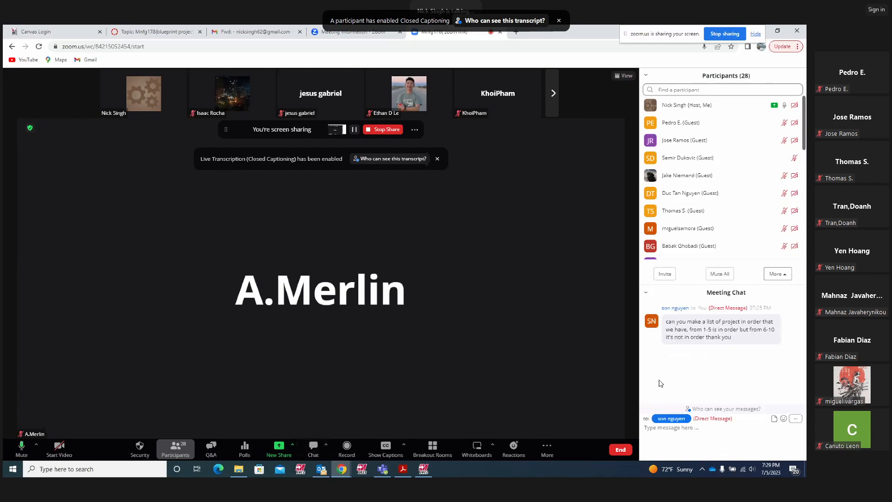